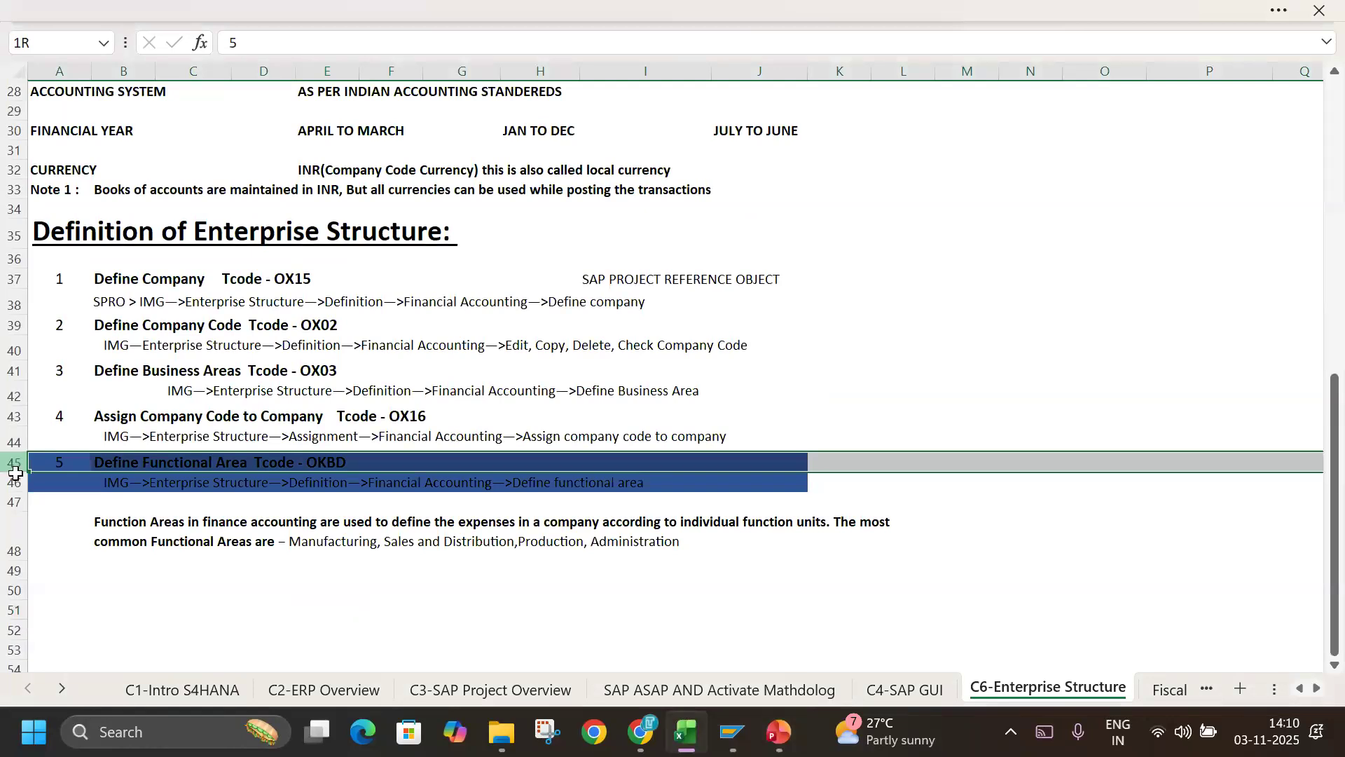
Delete rows 45 to 48 holding the Define Functional Area entry, its path and its explanatory note.
right_click(14, 550)
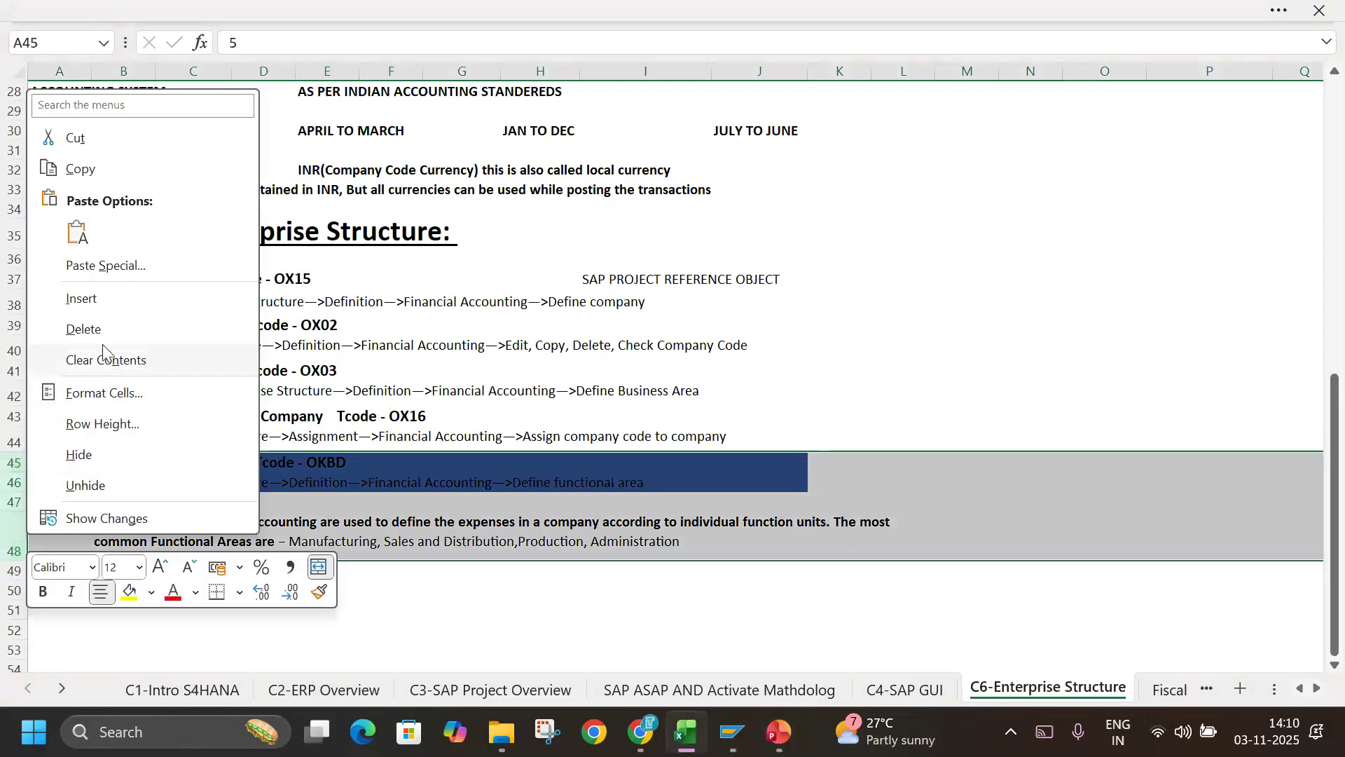
click(84, 329)
click(879, 393)
Examine the Enterprise Structure diagram: the company, its company codes, the chart of account, business areas, and segments and profit centers.
scroll(581, 469, up, 9)
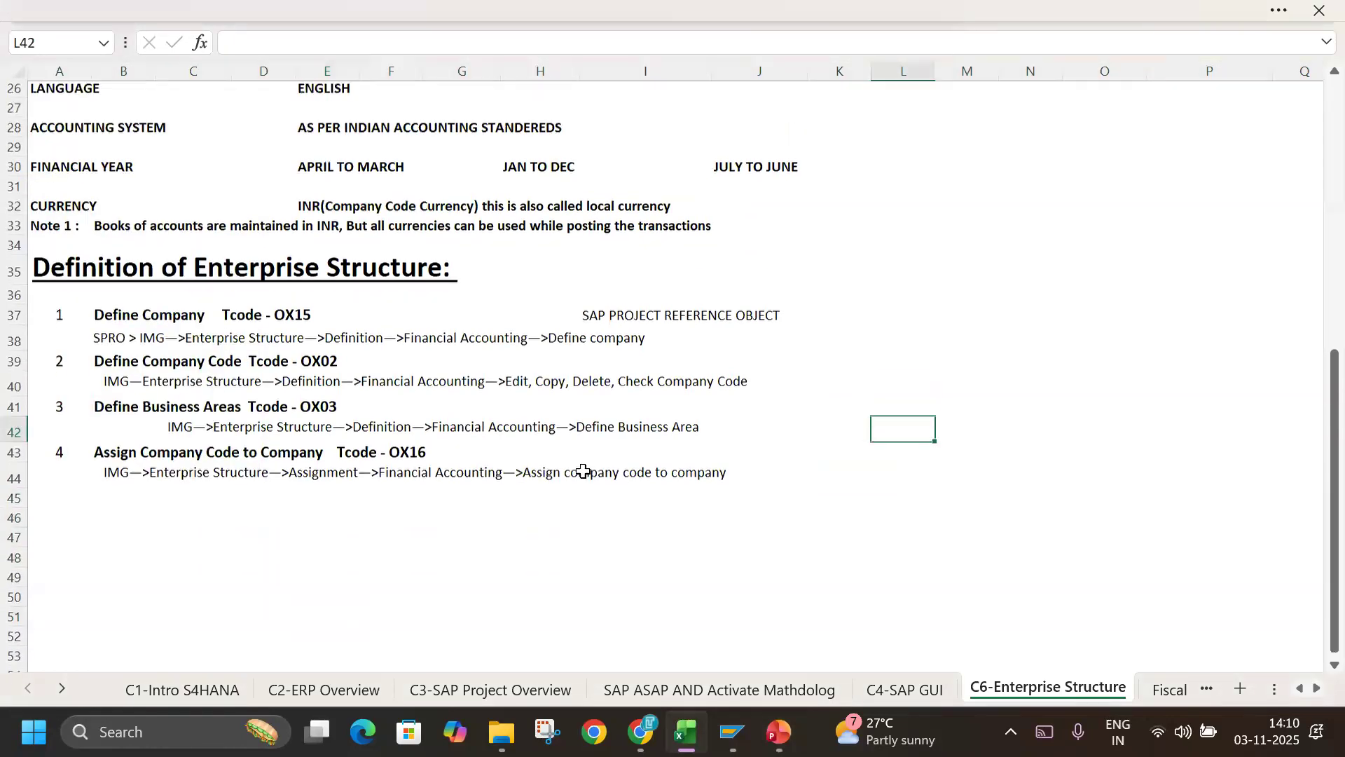
click(559, 177)
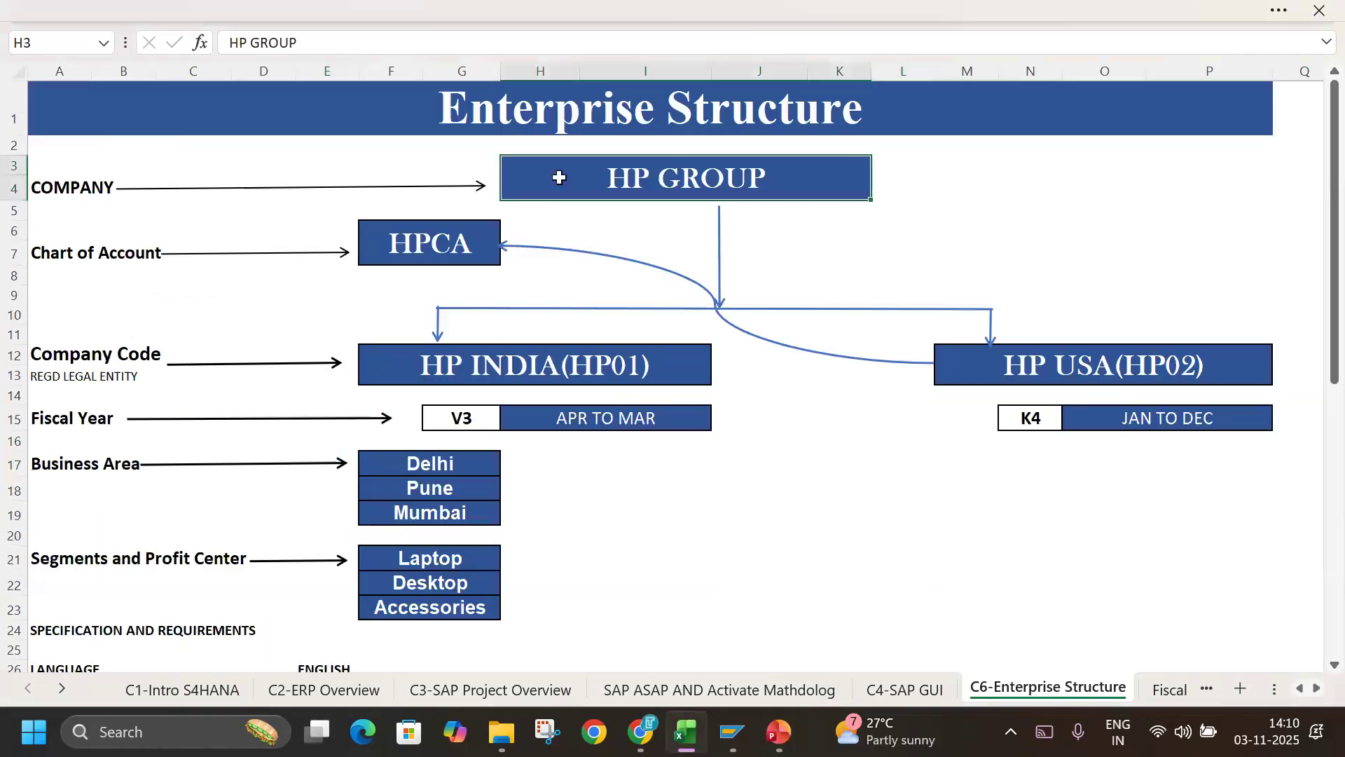
click(6, 190)
click(652, 270)
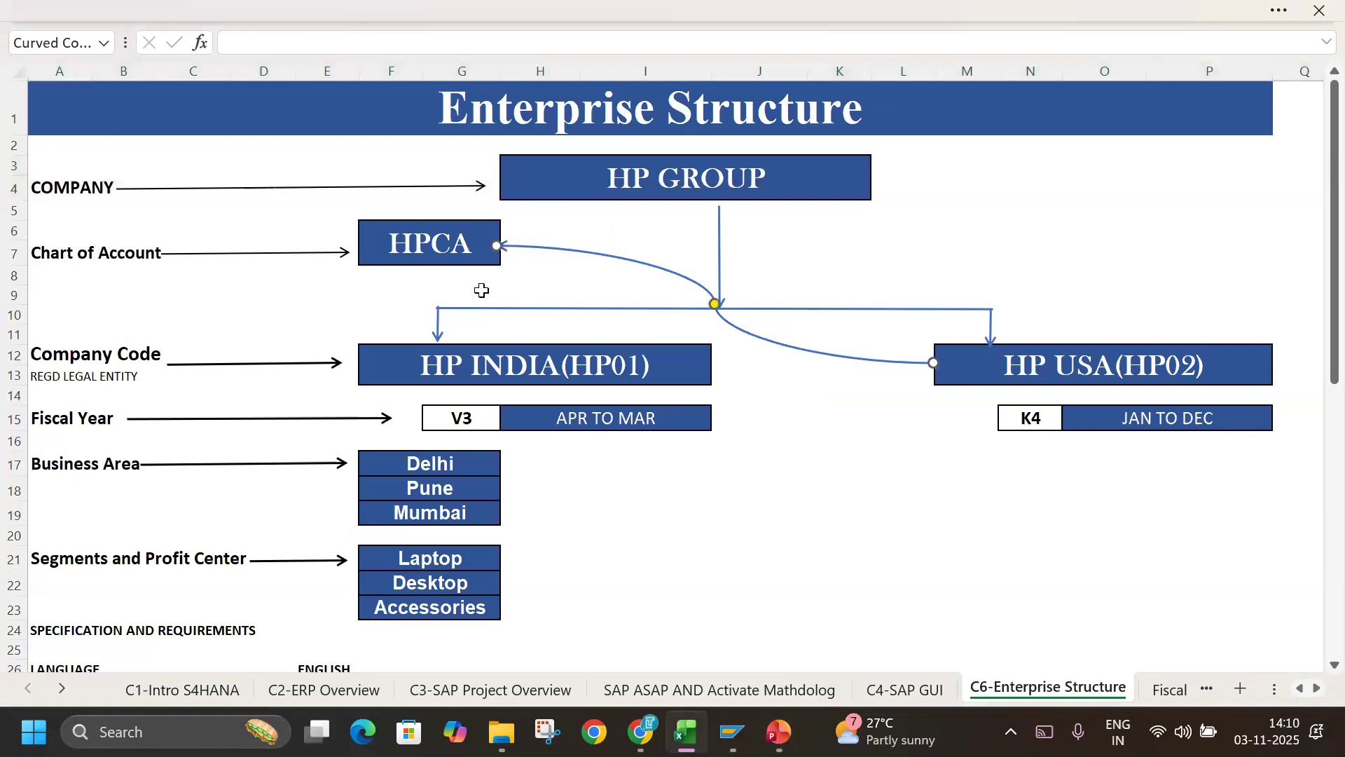
click(15, 356)
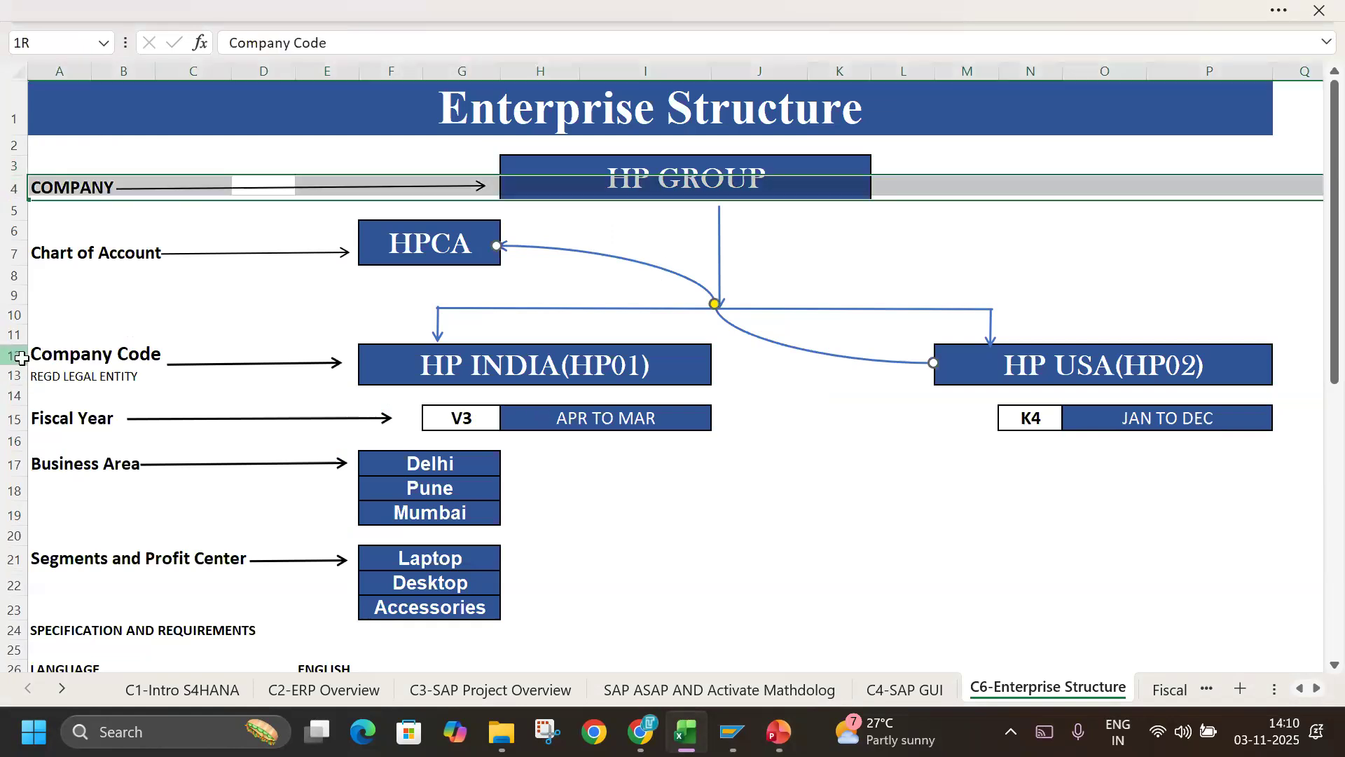
click(337, 390)
click(438, 366)
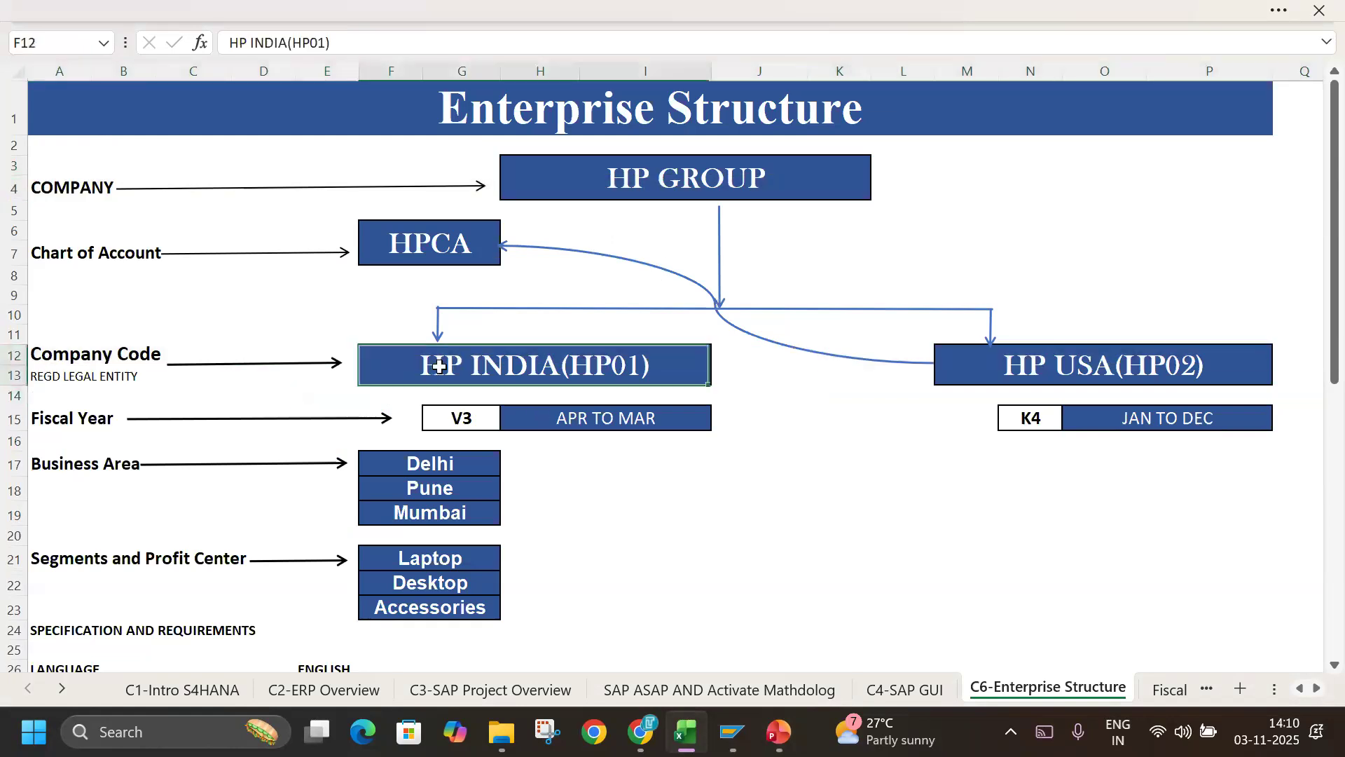
click(694, 175)
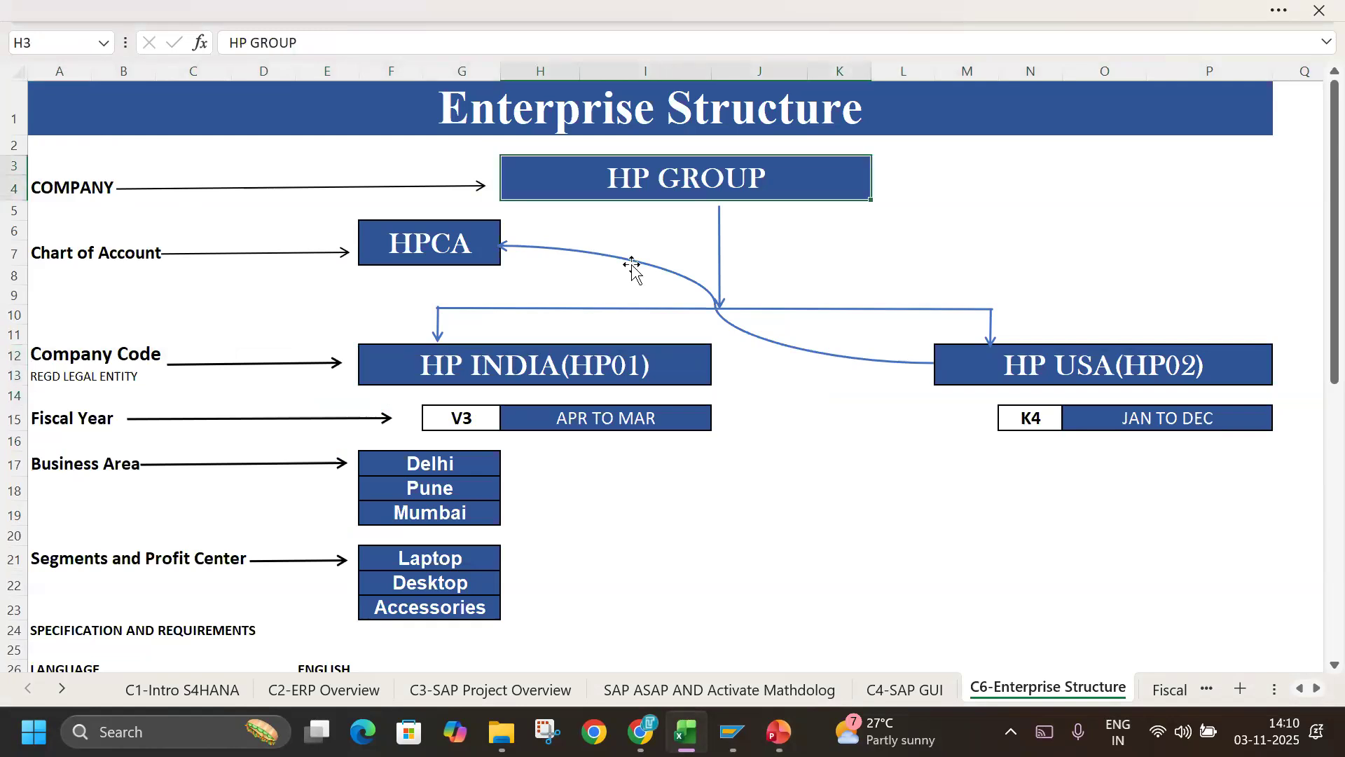
click(530, 368)
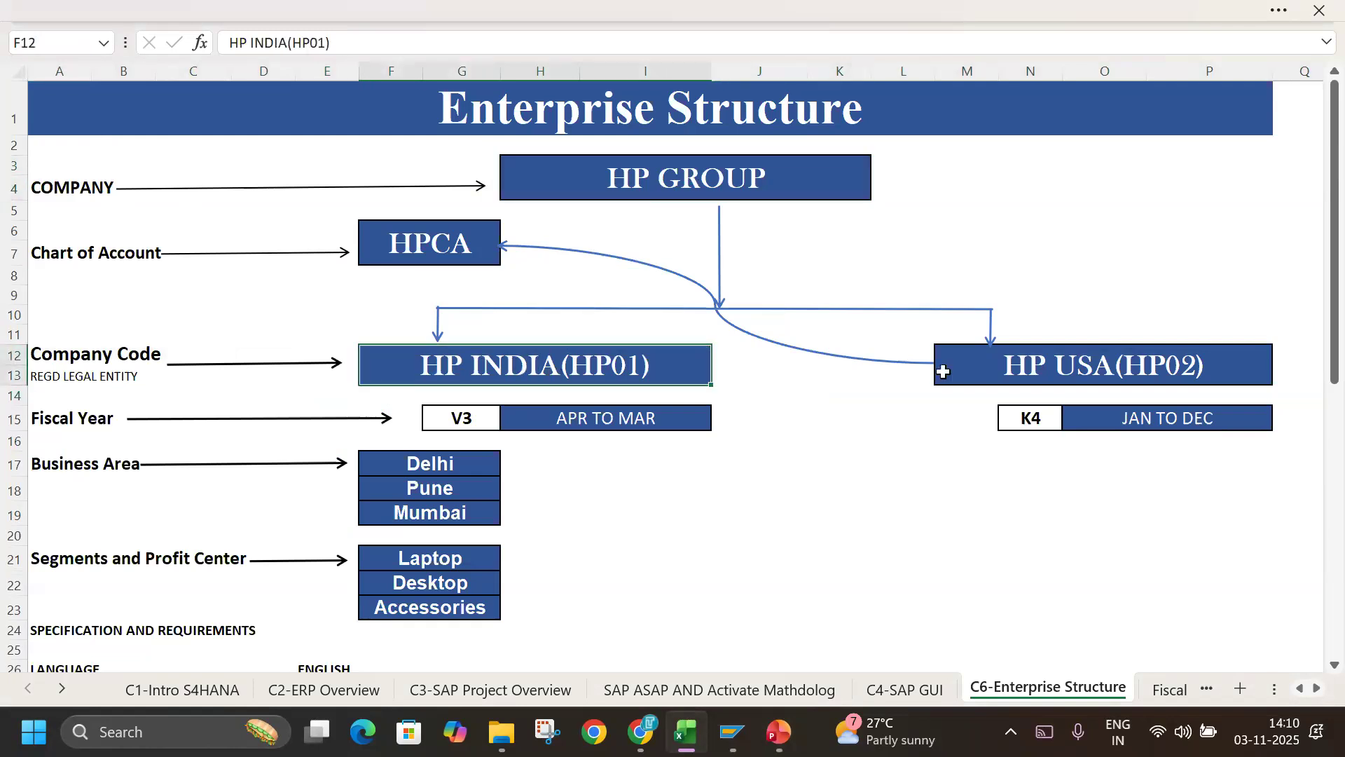
click(1034, 371)
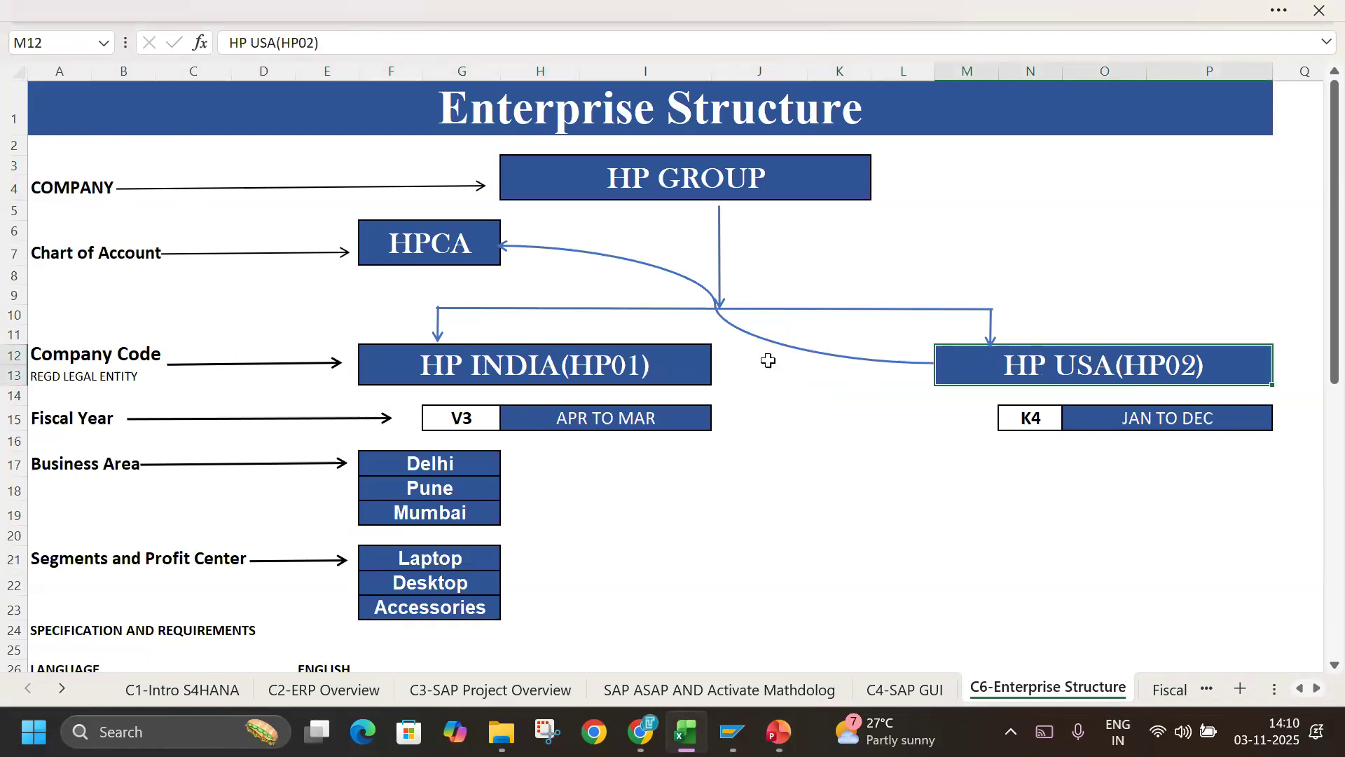
click(60, 348)
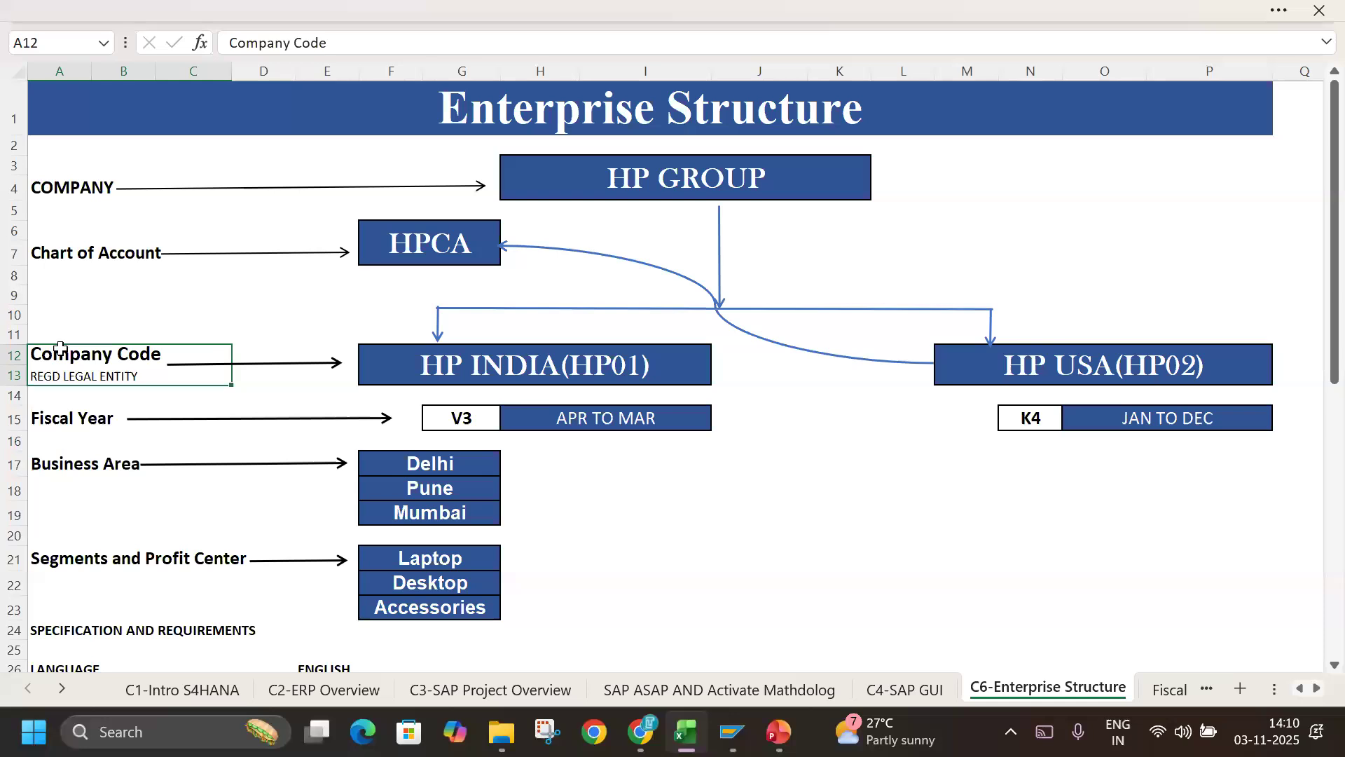
click(78, 250)
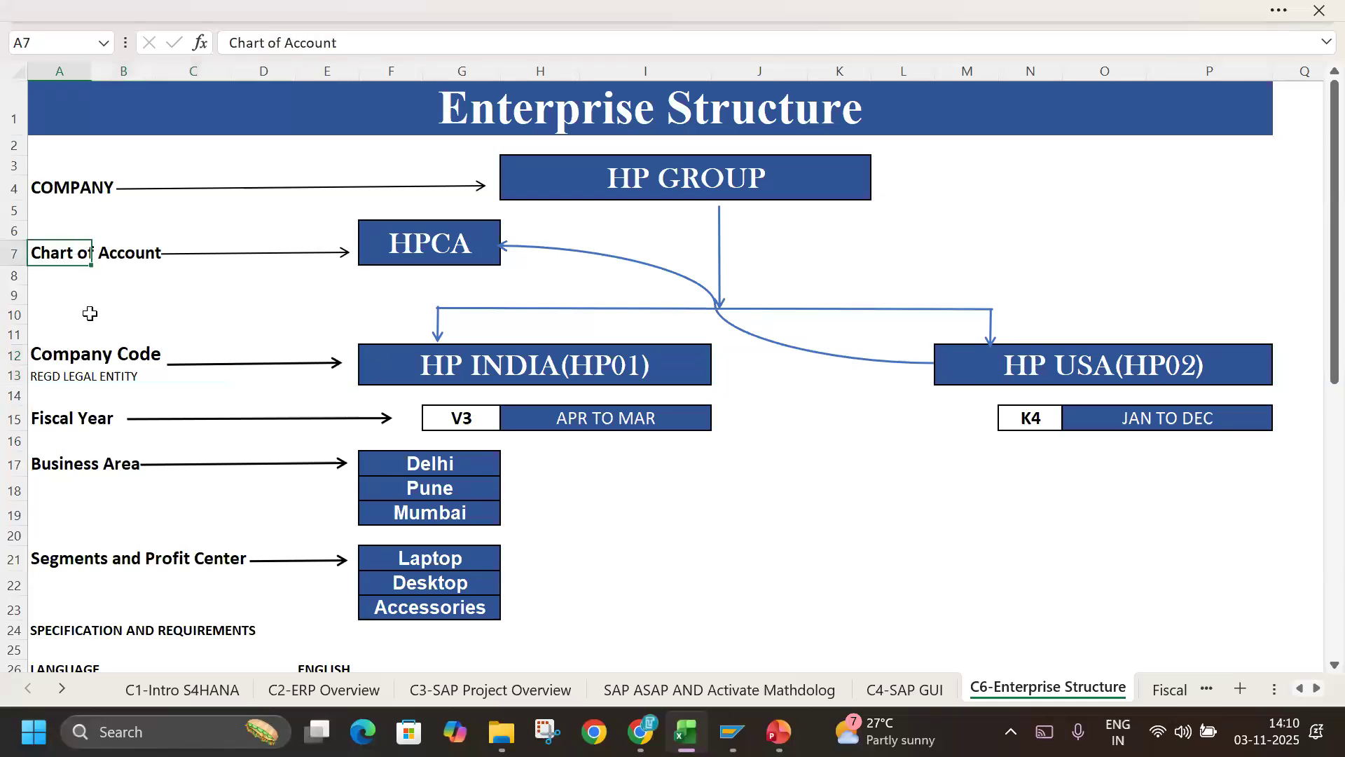
click(112, 461)
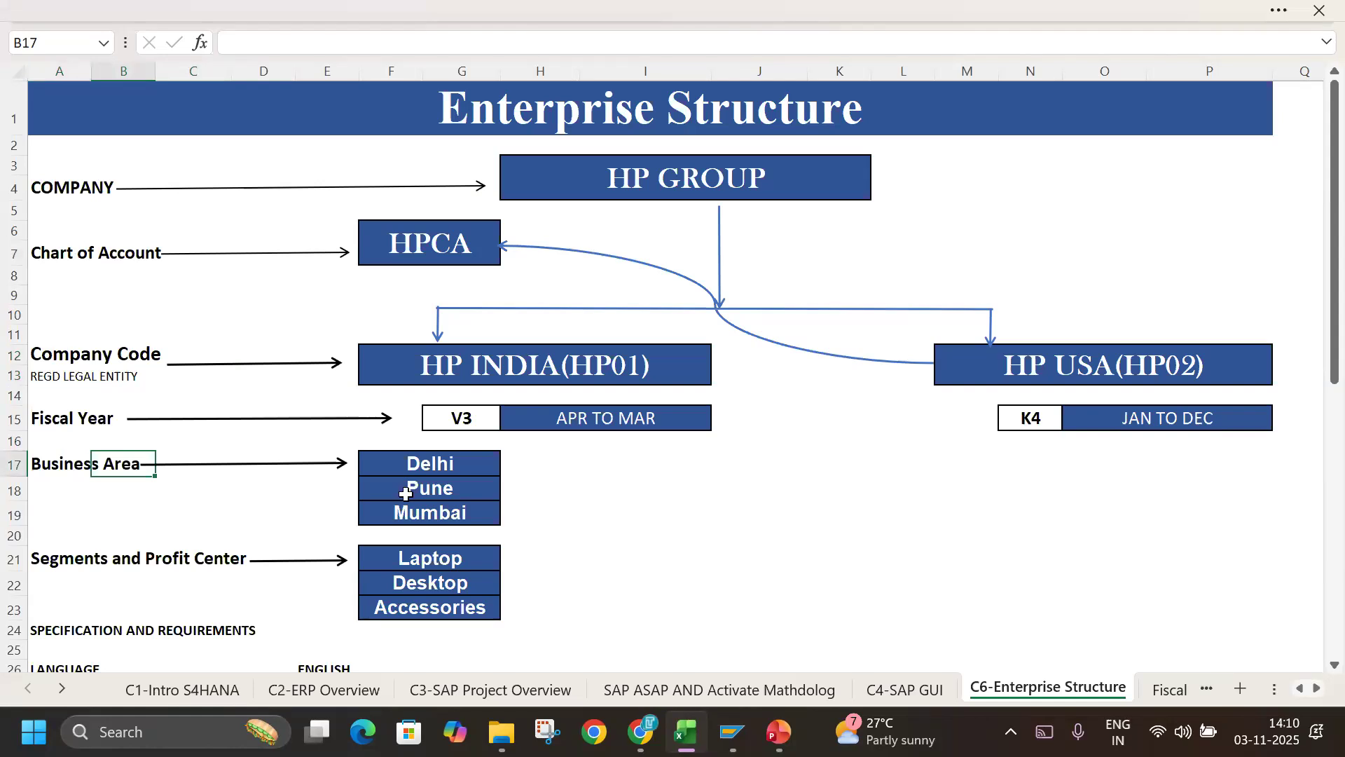
drag(417, 461, 429, 607)
click(603, 540)
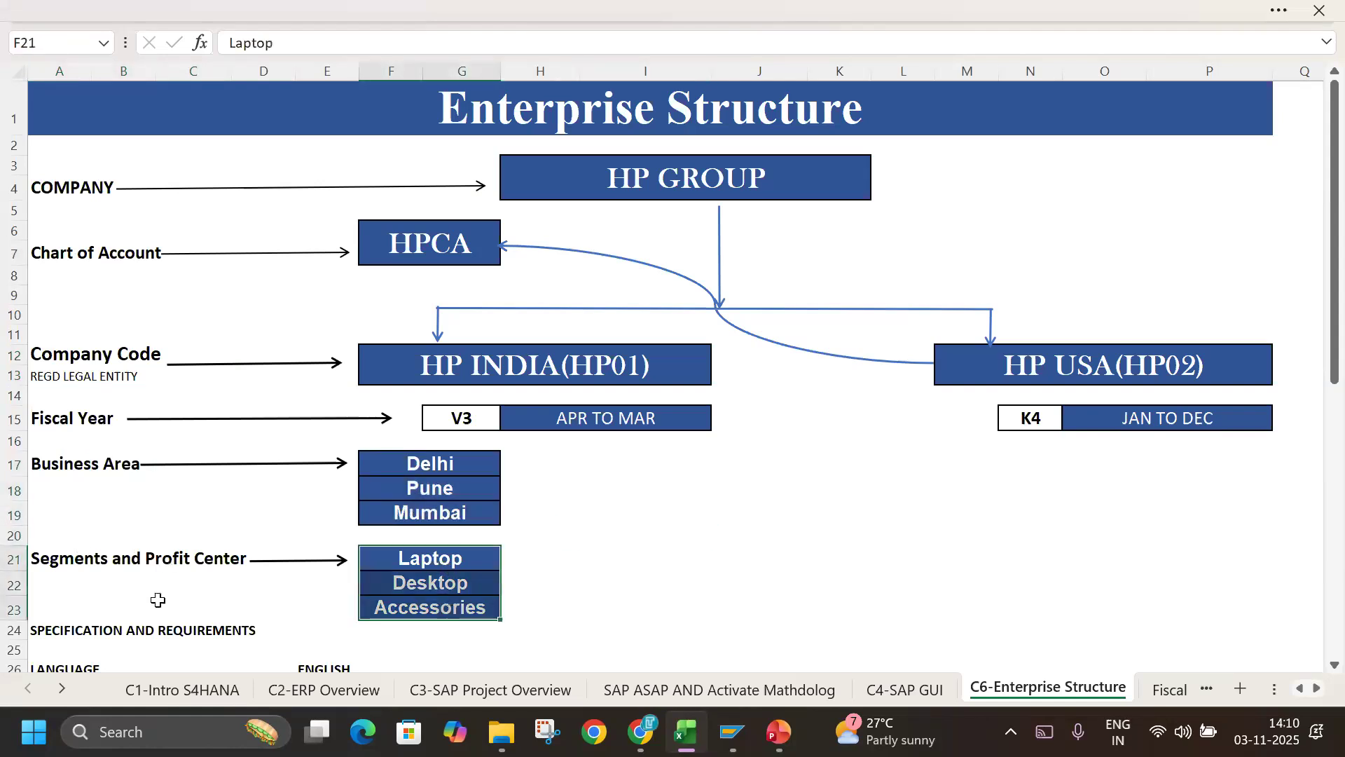
Review the Definition of Enterprise Structure section, focusing on the Define Company entry with its transaction code and path.
scroll(185, 598, down, 2)
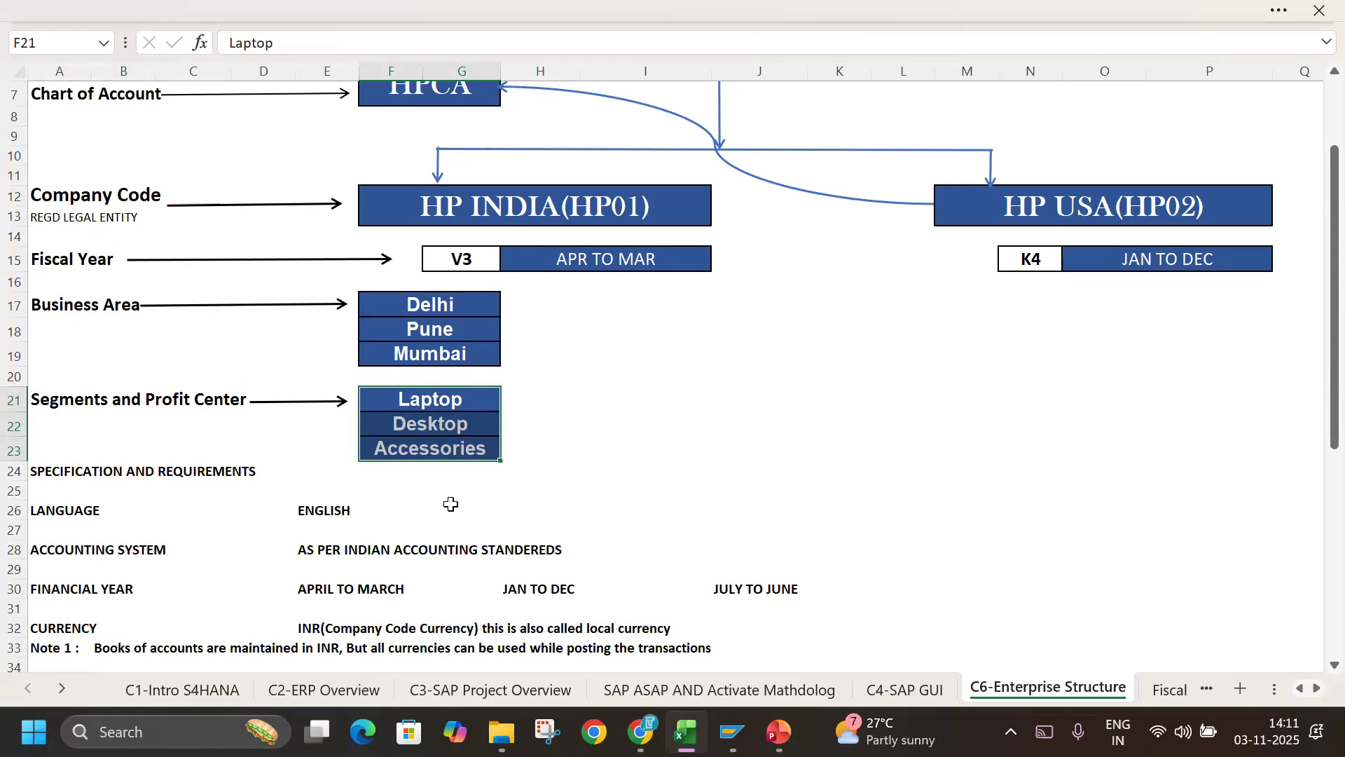
scroll(452, 504, down, 3)
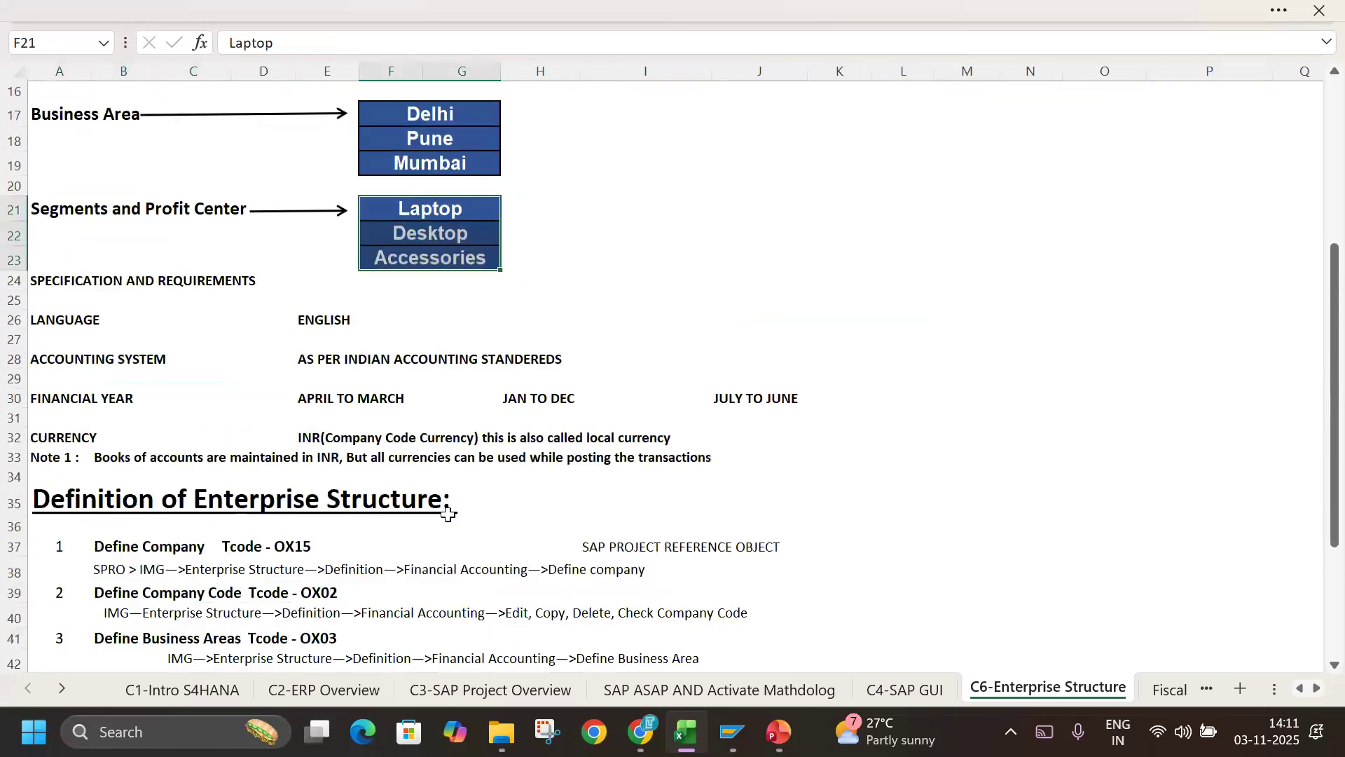
click(12, 502)
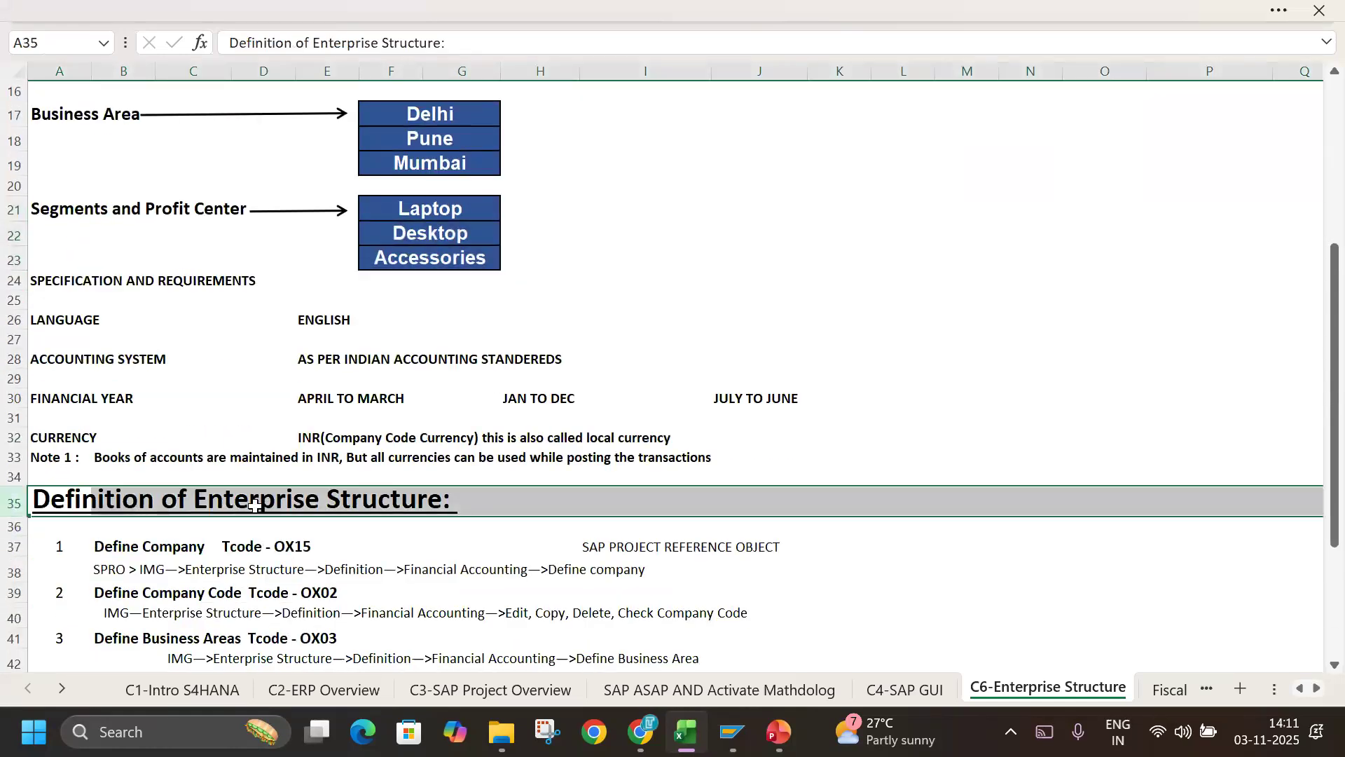
scroll(376, 515, down, 2)
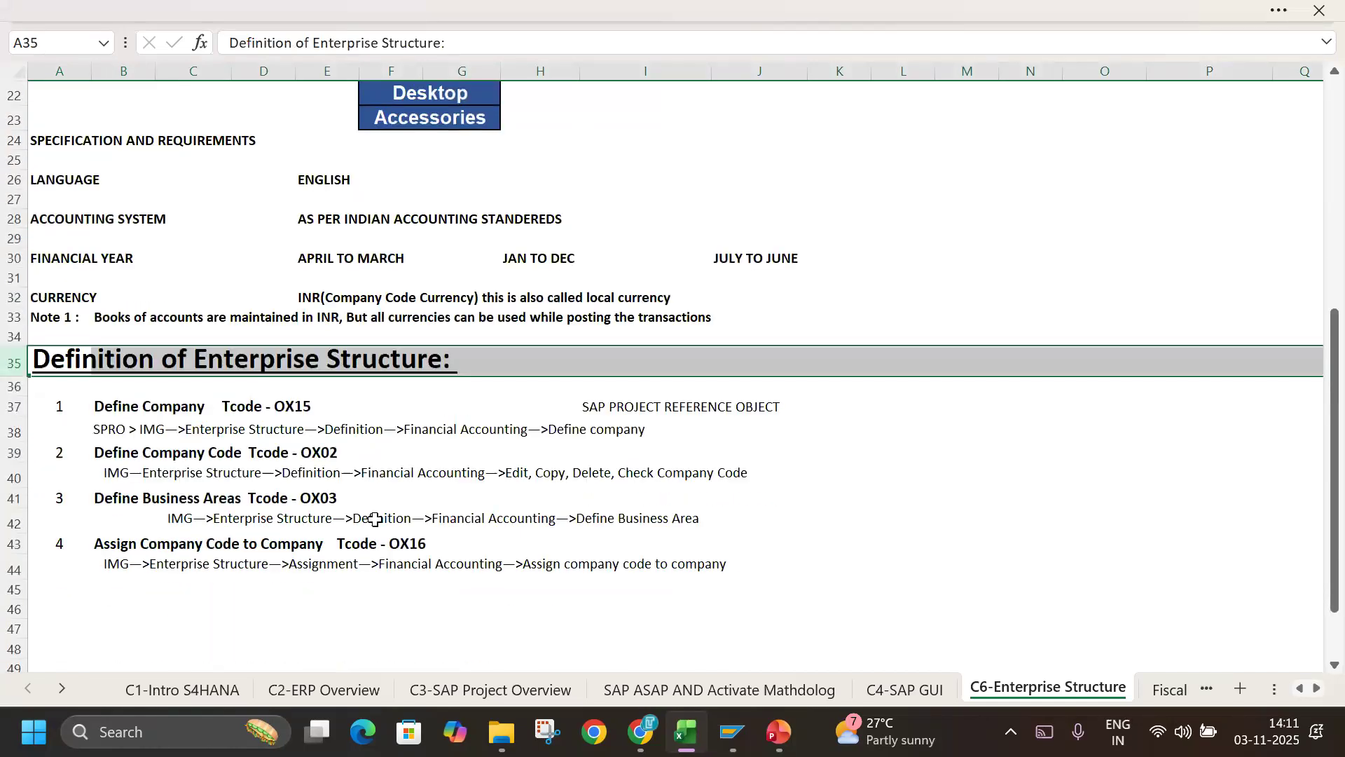
click(14, 406)
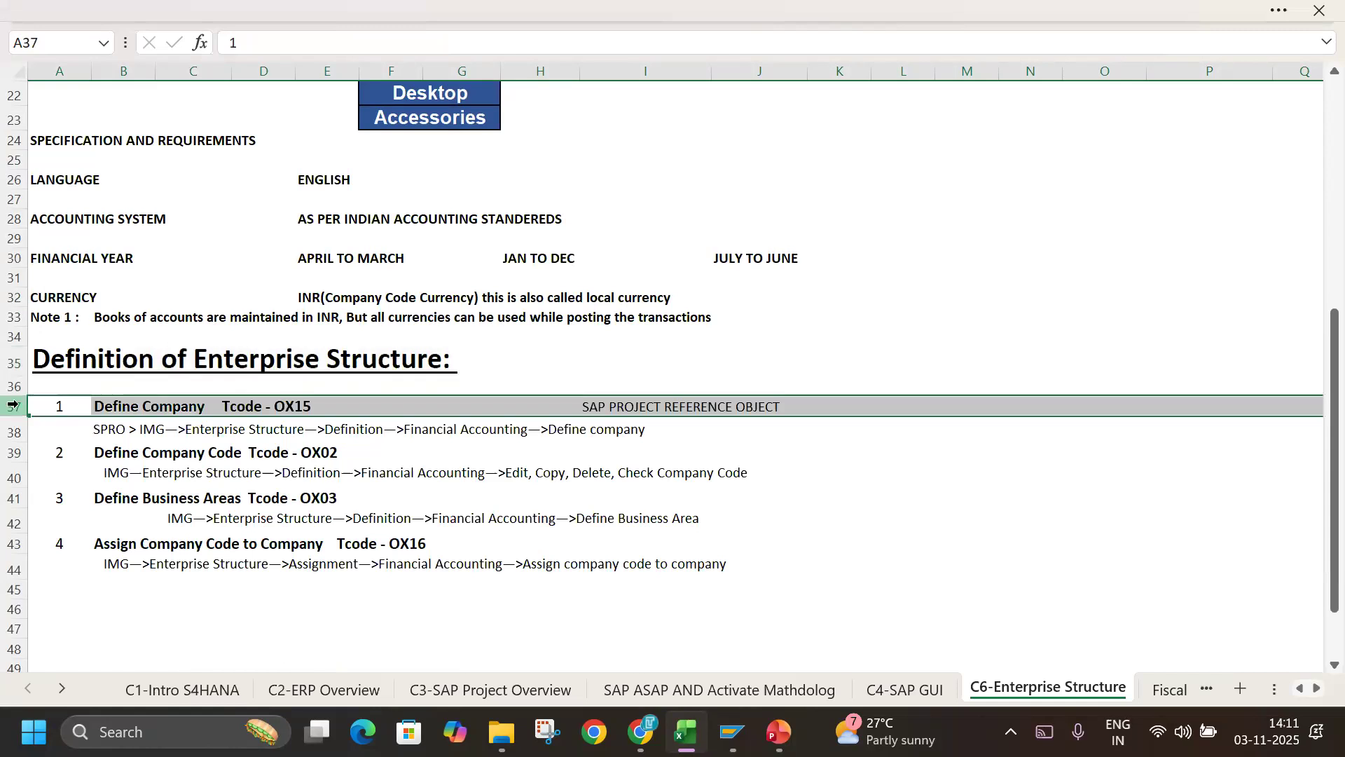
click(1076, 535)
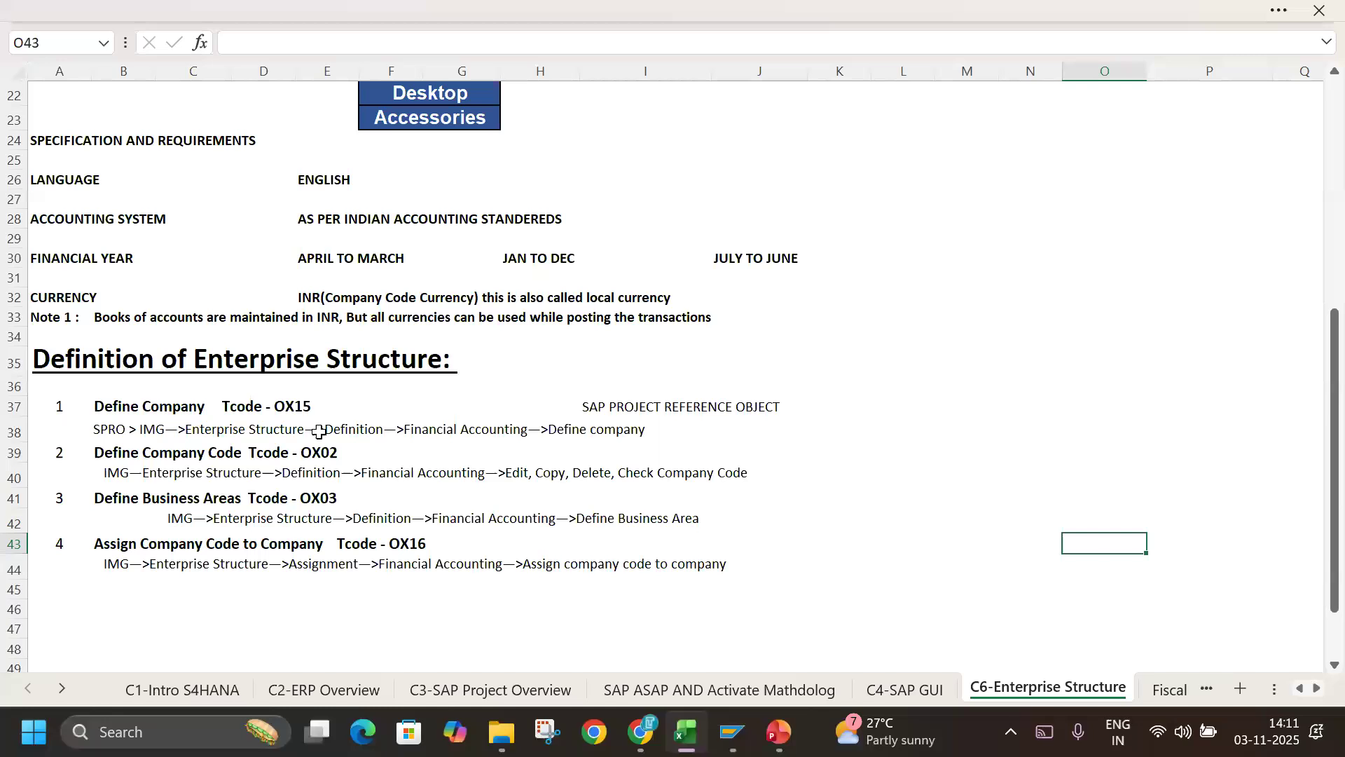
click(264, 398)
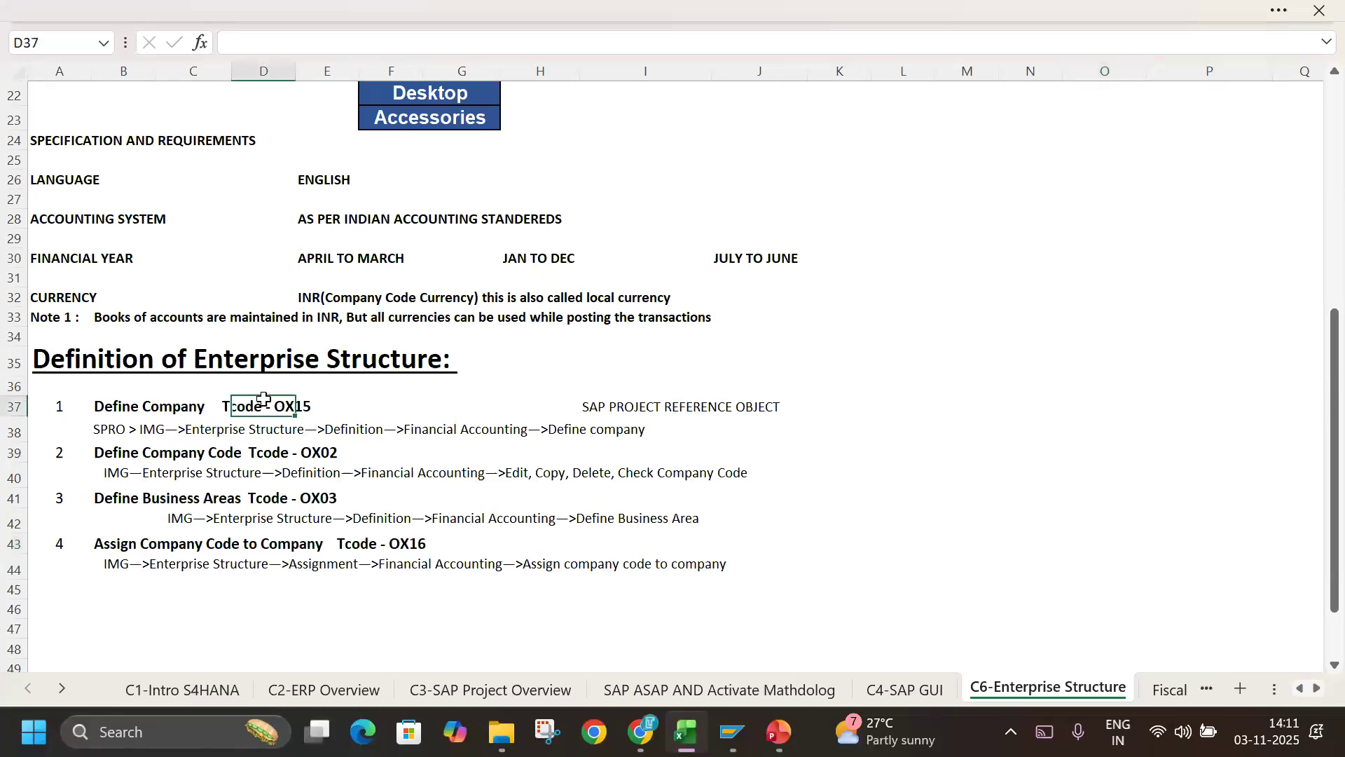
click(81, 436)
click(1097, 506)
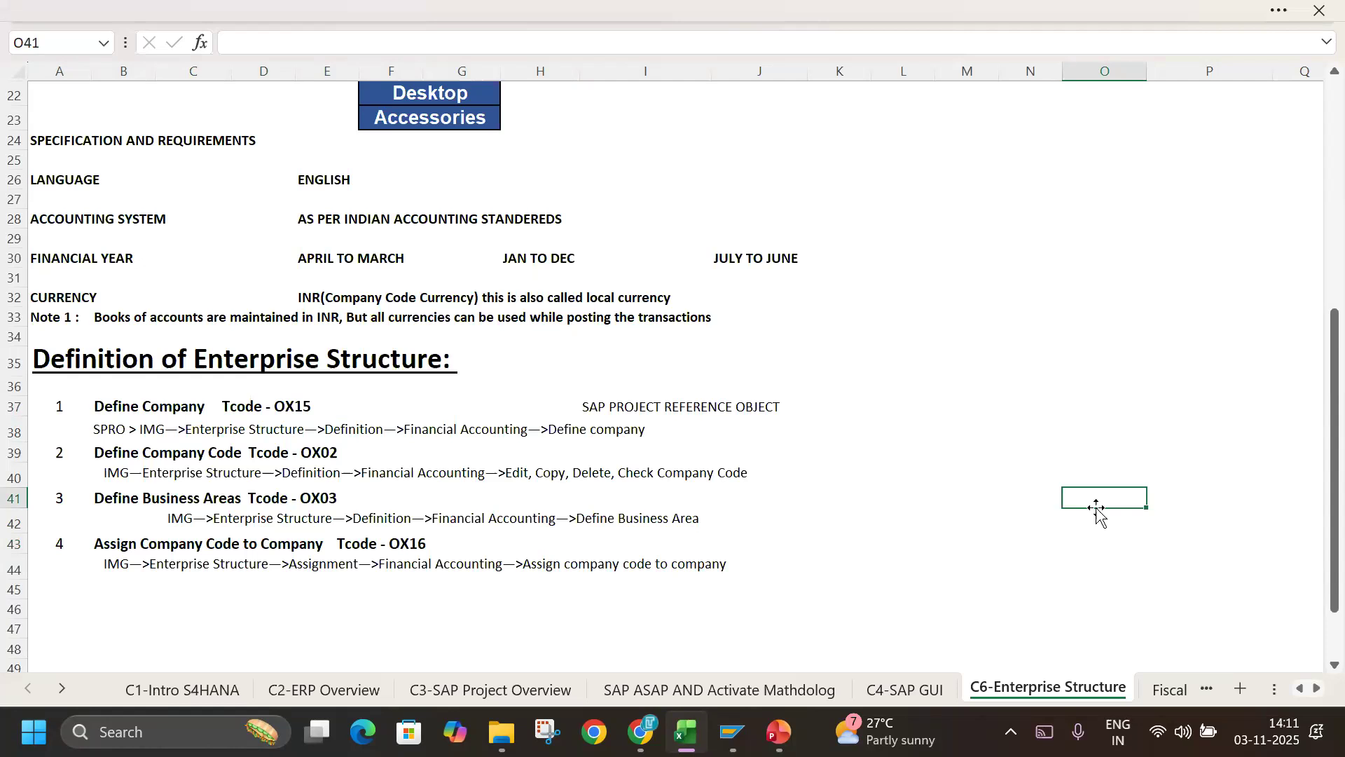
Go through the four configuration items from Define Company to Assign Company Code to Company, ending on the Define company path.
click(116, 408)
drag(145, 417, 564, 560)
click(1094, 431)
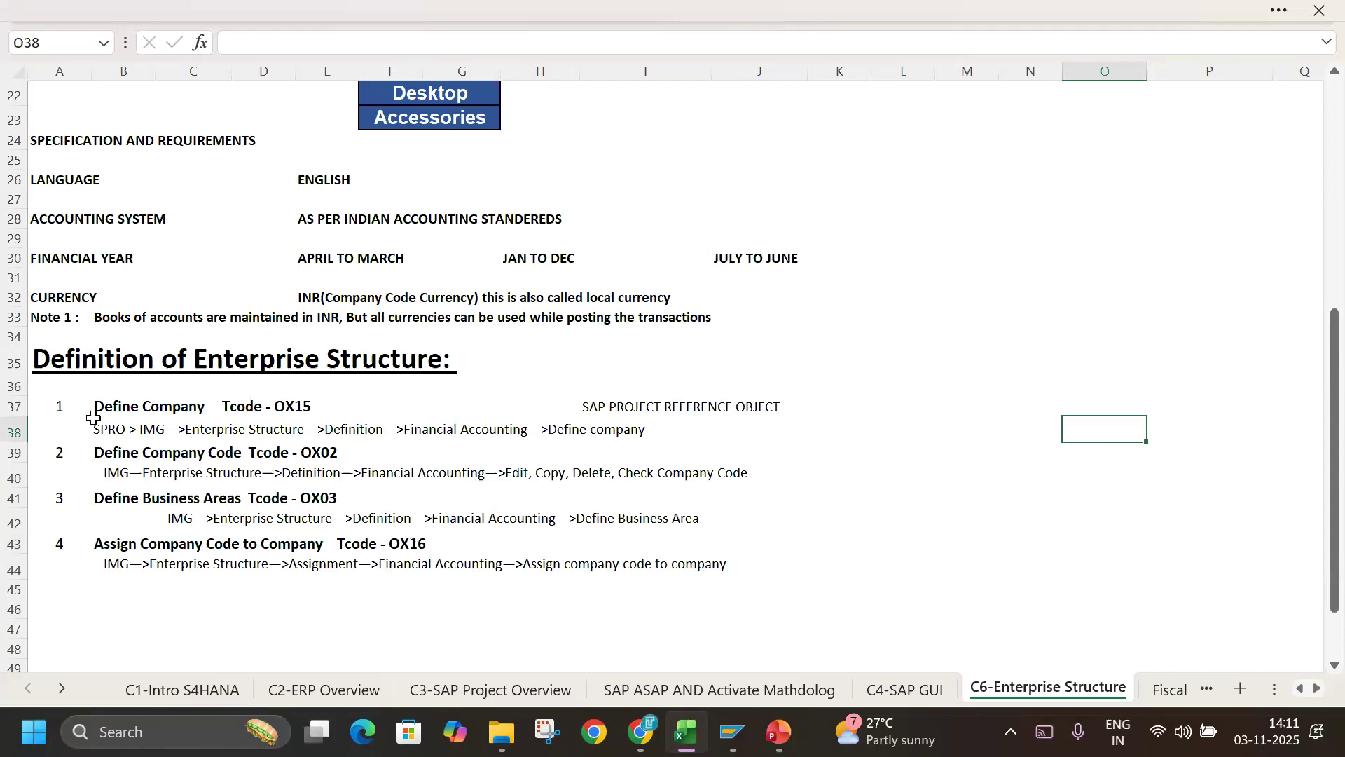
click(53, 405)
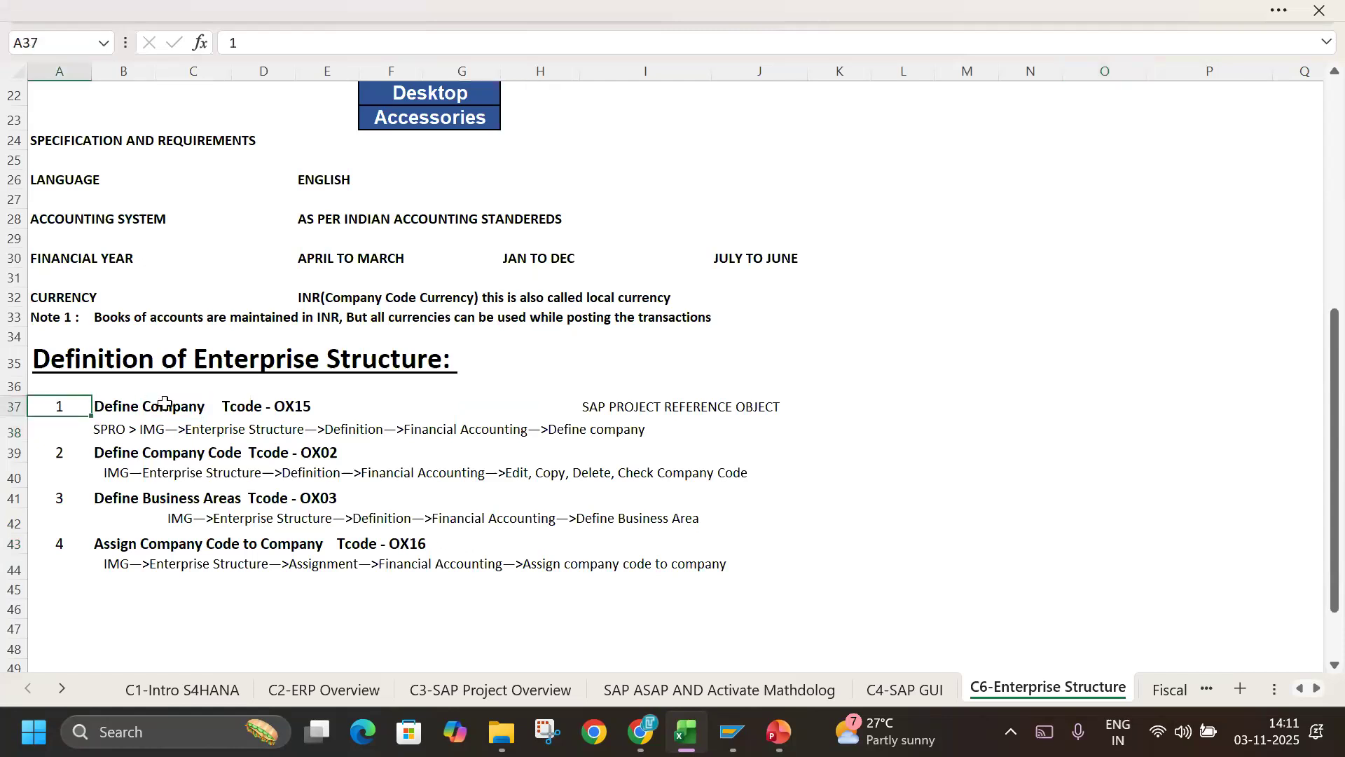
click(906, 424)
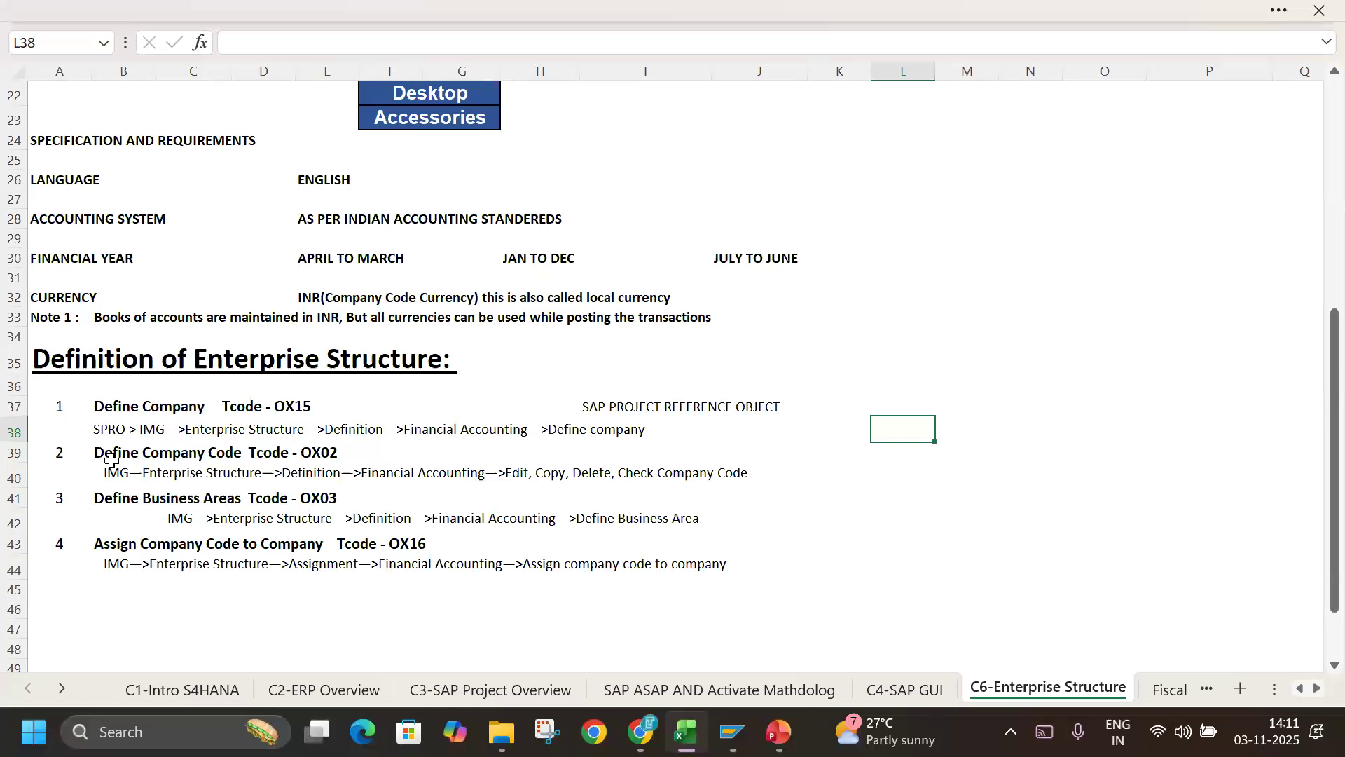
click(35, 408)
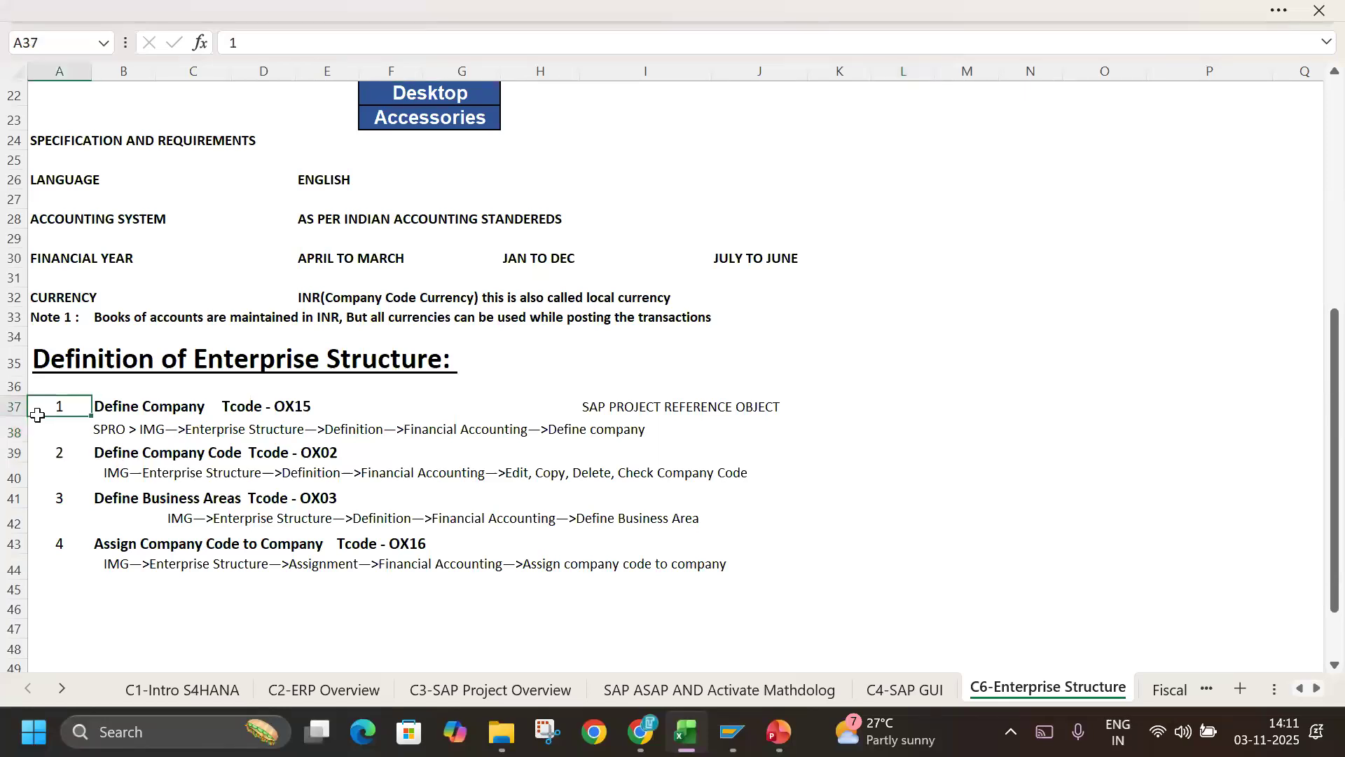
click(880, 519)
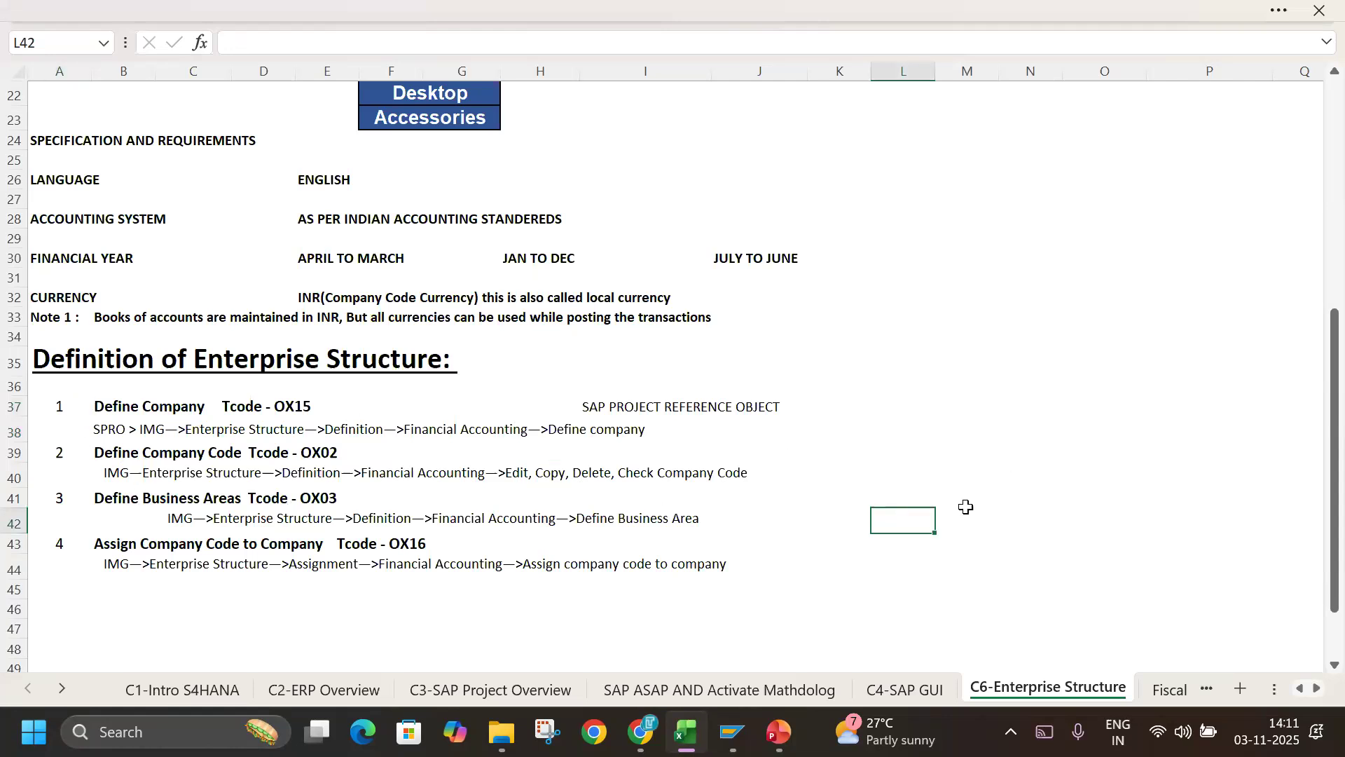
click(49, 404)
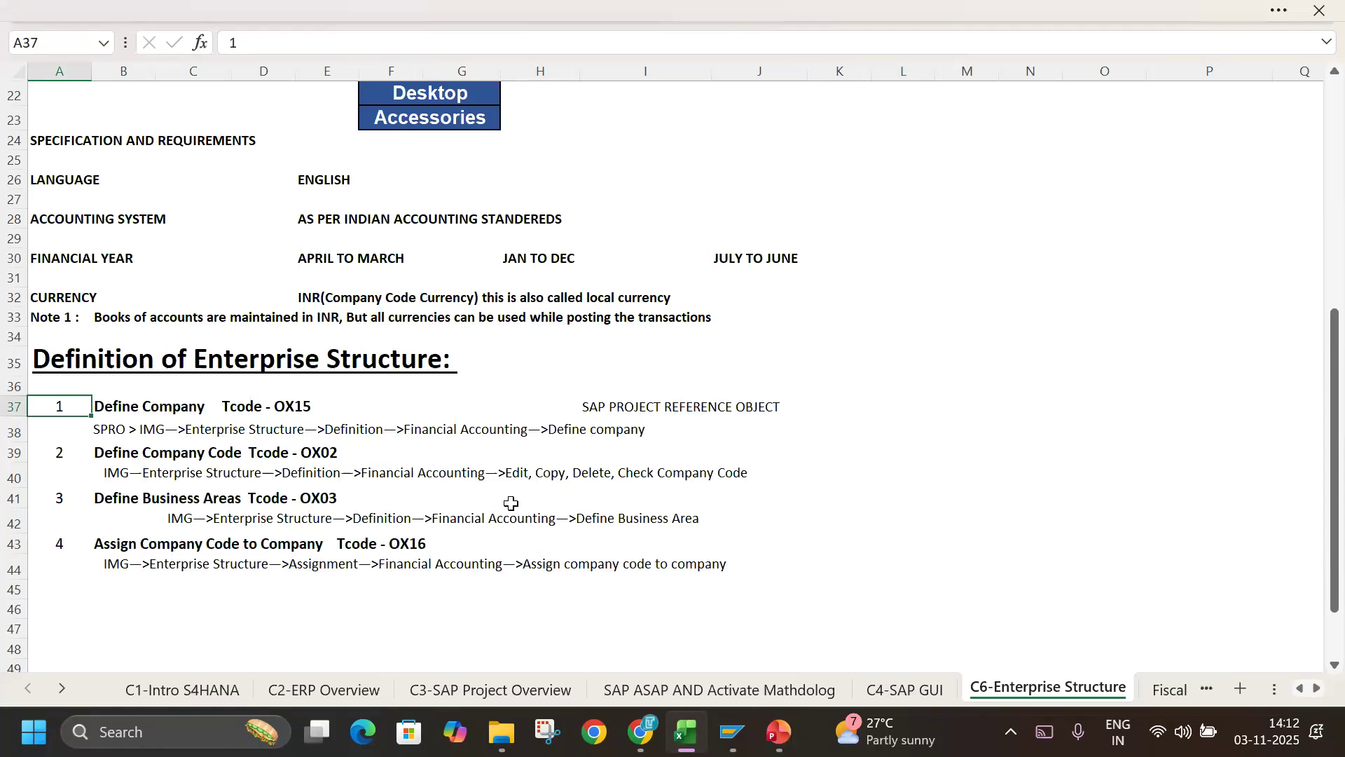
drag(76, 406, 408, 404)
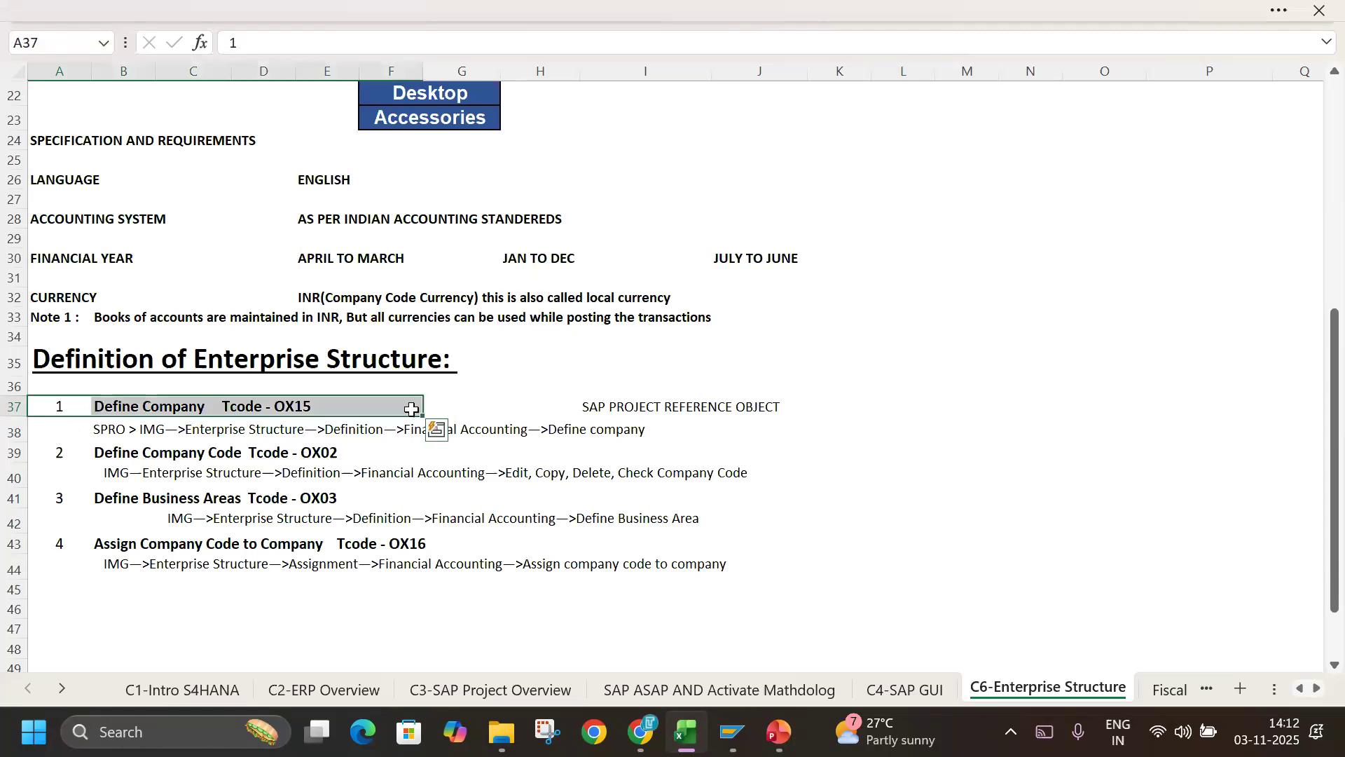
drag(67, 444, 652, 440)
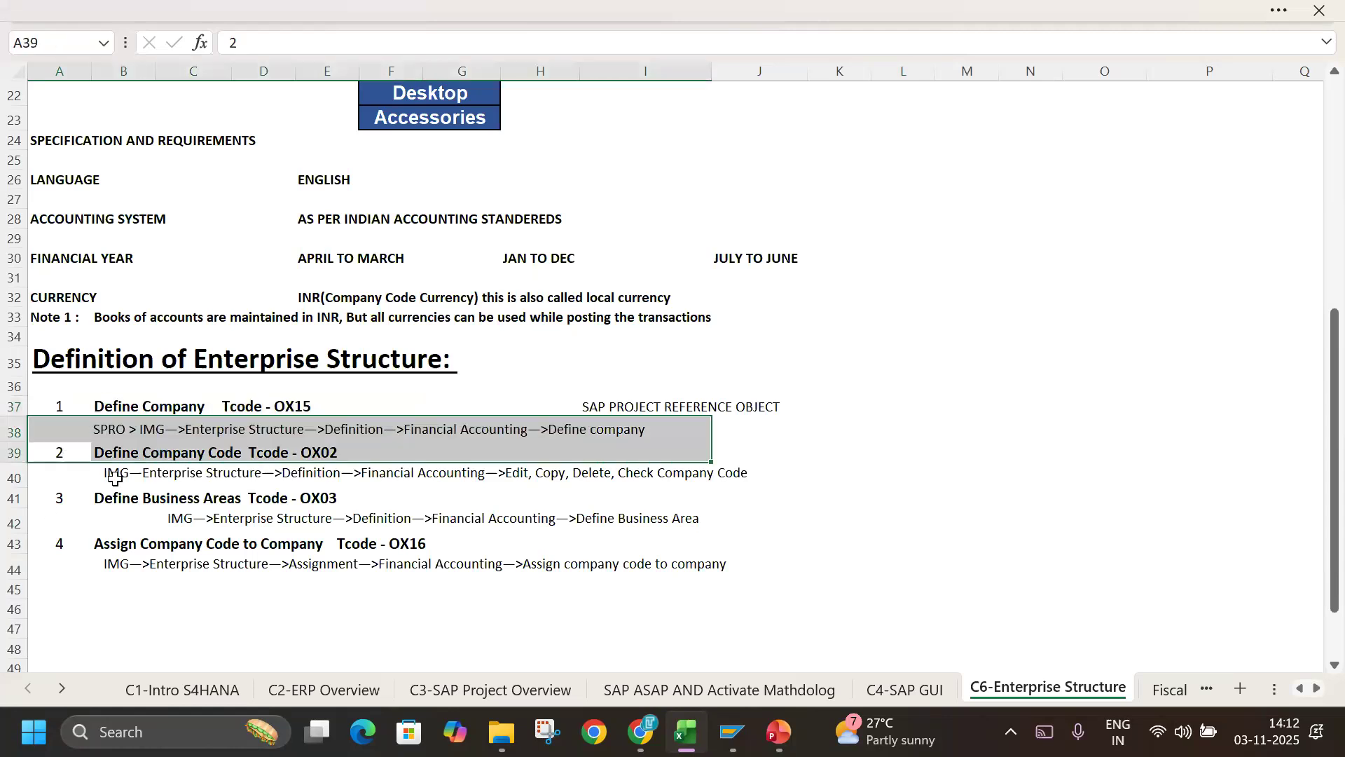
drag(70, 483, 417, 498)
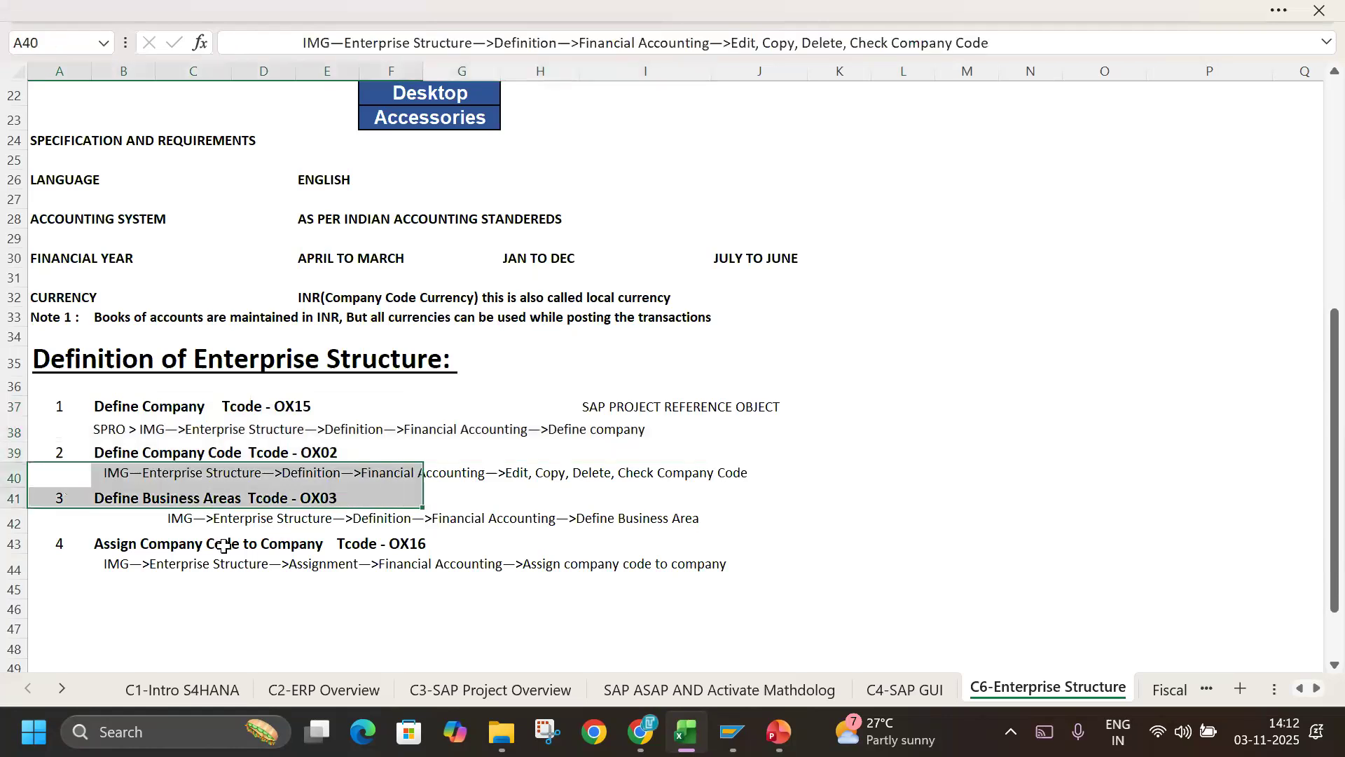
click(60, 544)
click(1157, 434)
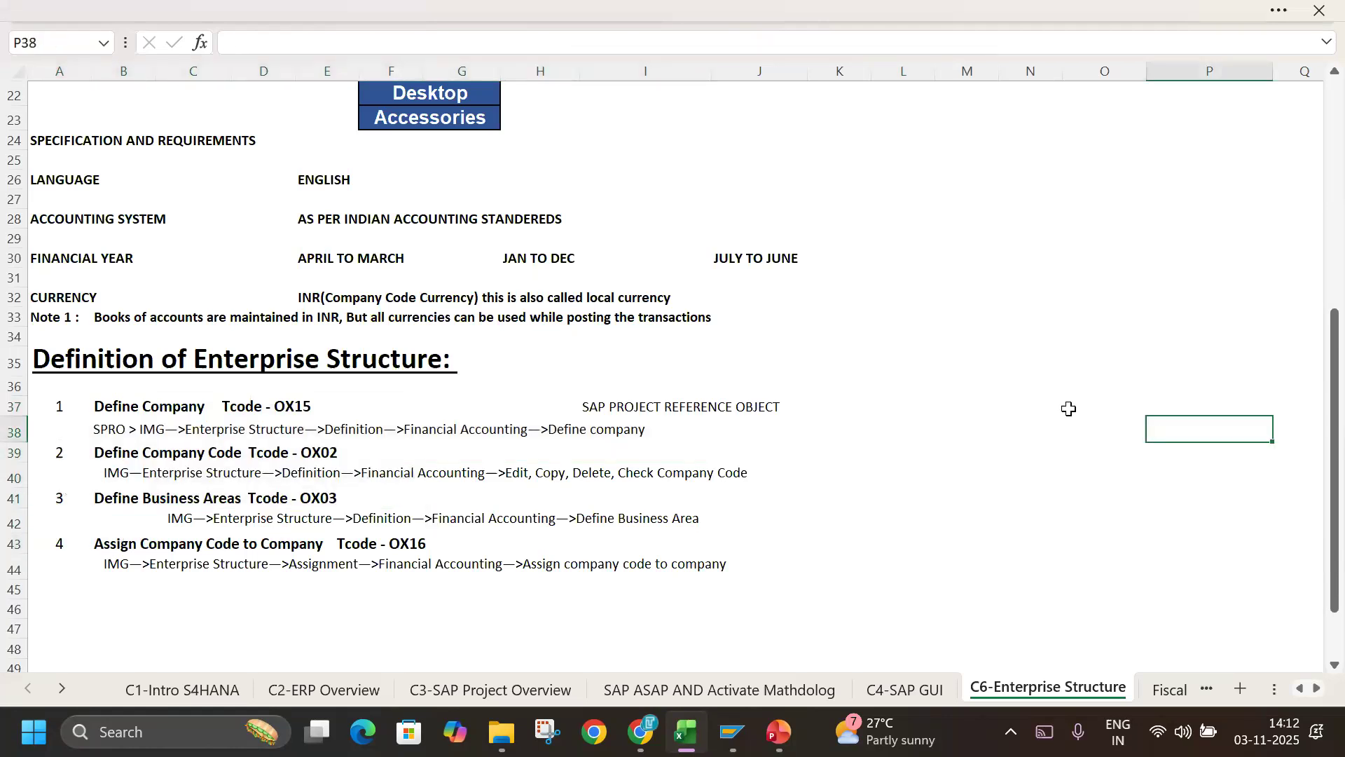
click(115, 432)
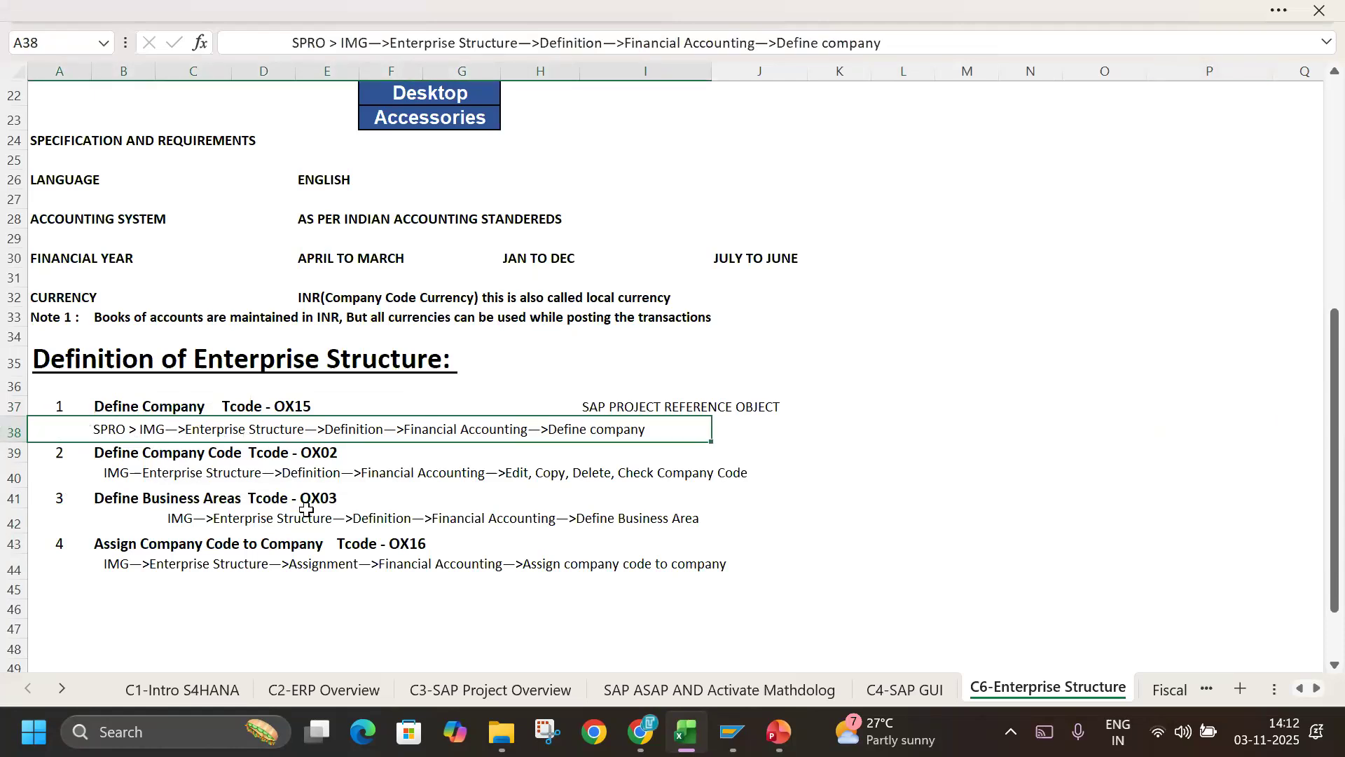
Switch to SAP Easy Access and enter the transaction code SPRO in the command field.
click(751, 746)
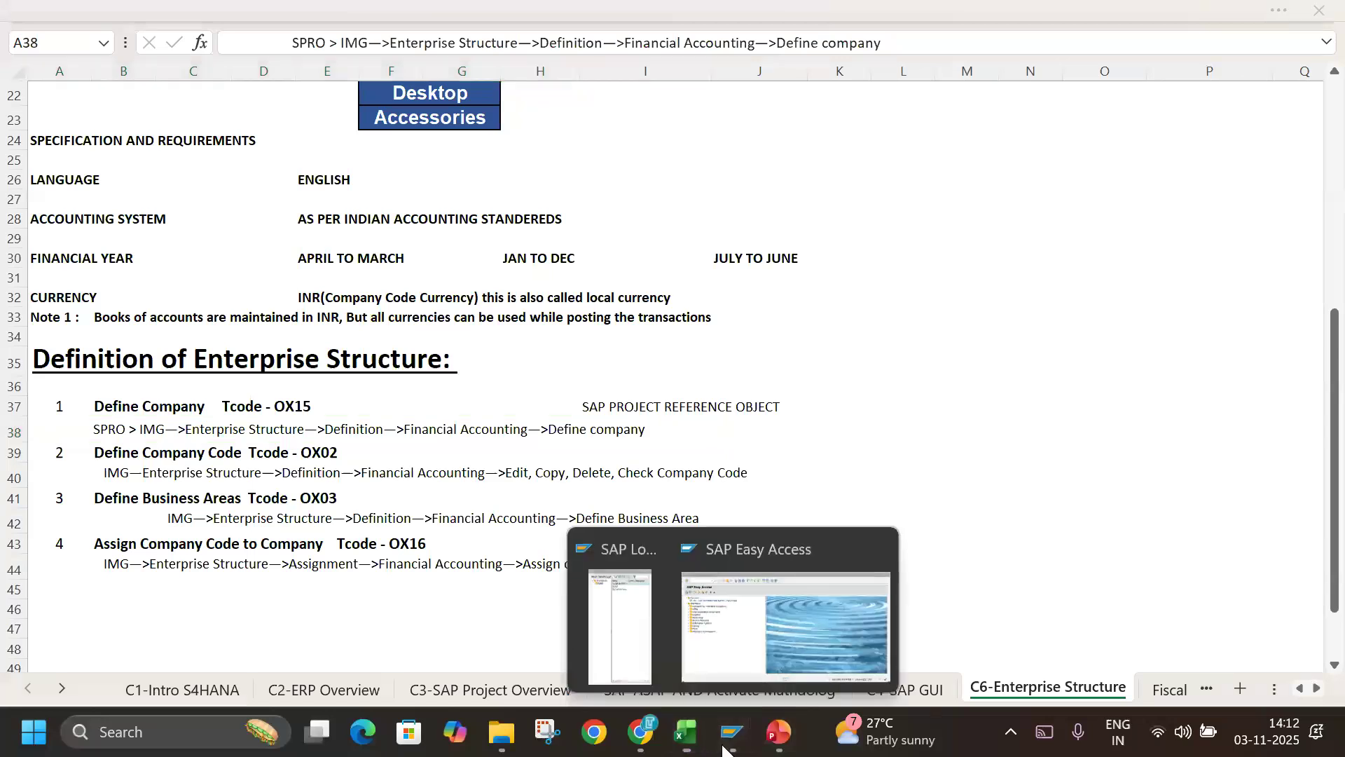
click(731, 666)
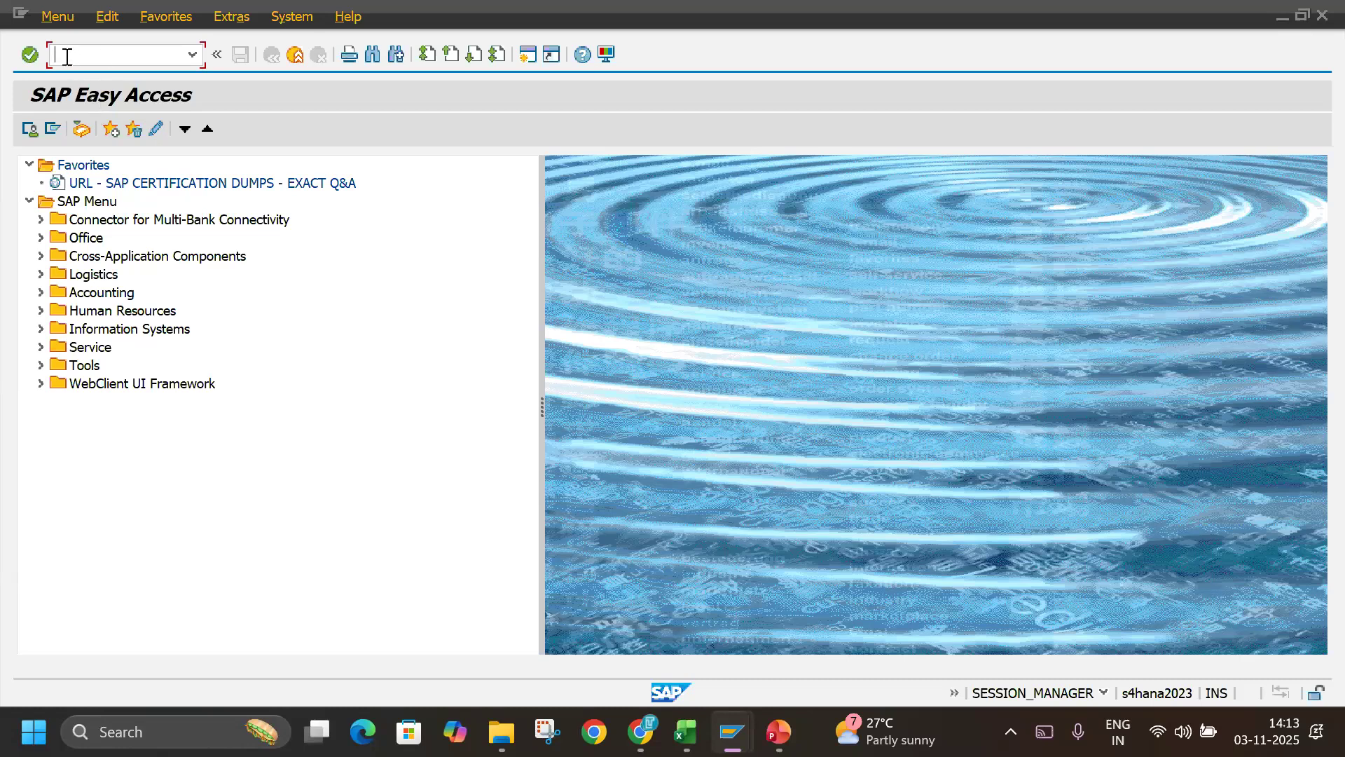
text(spro)
key(BackSpace)
key(BackSpace)
key(BackSpace)
text(SPRO)
Check the Define company path in the Excel notes, run SPRO in SAP, and display the SAP Reference IMG.
key(alt+Tab)
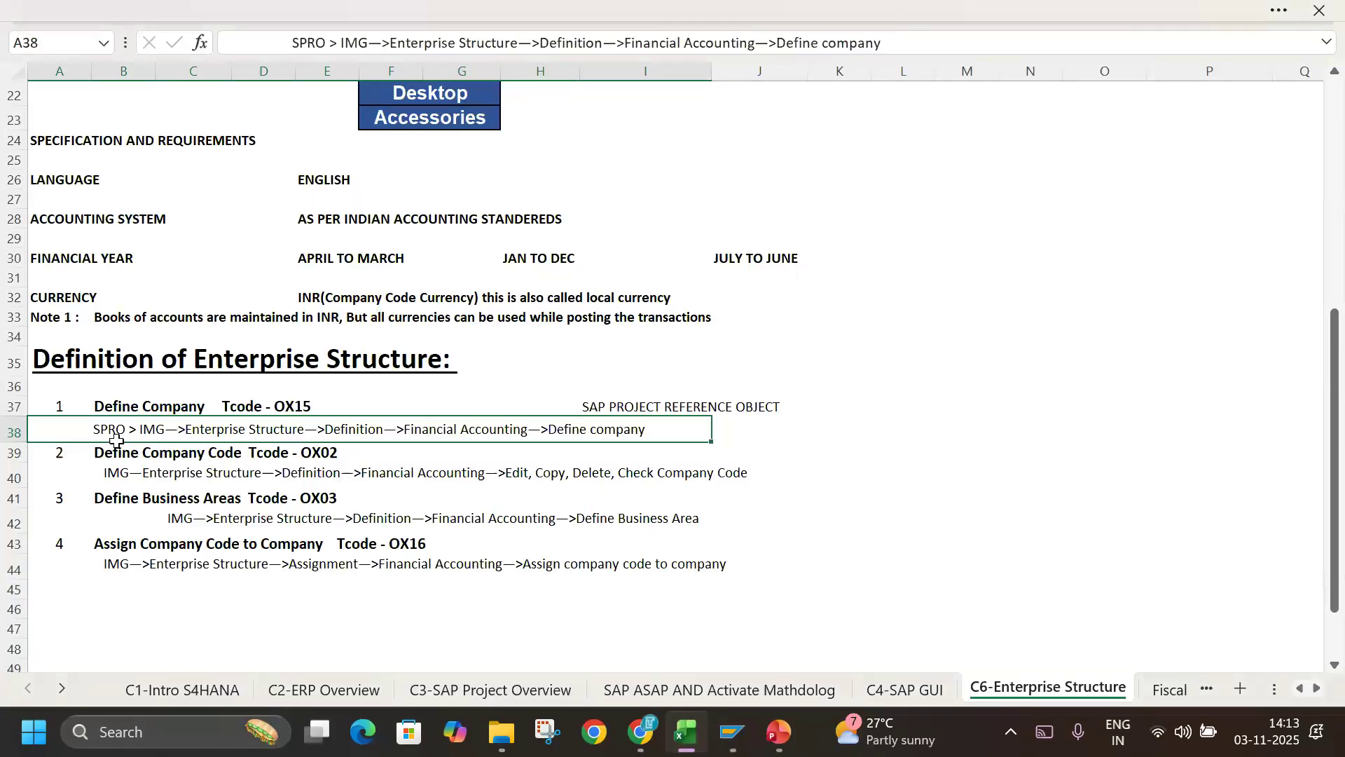
key(alt+Tab)
click(120, 52)
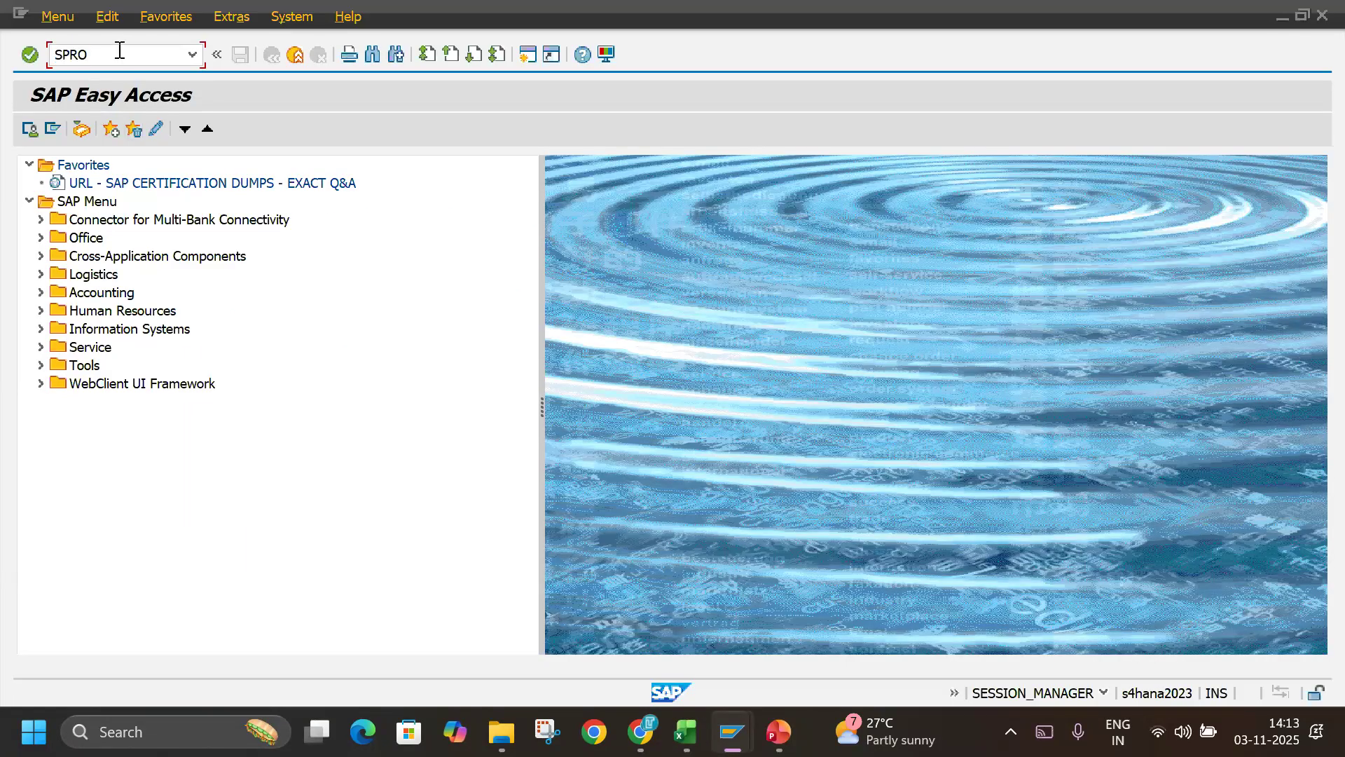
key(Return)
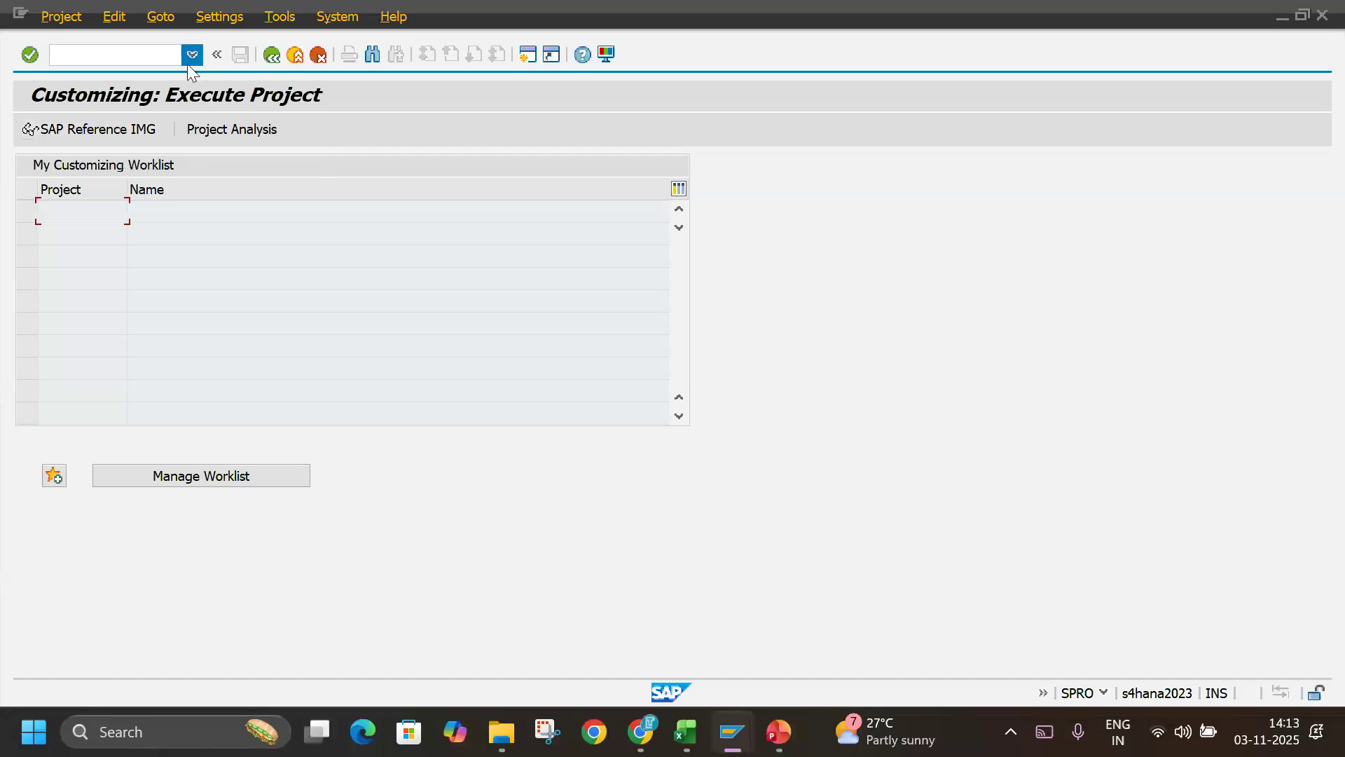
key(alt+Tab)
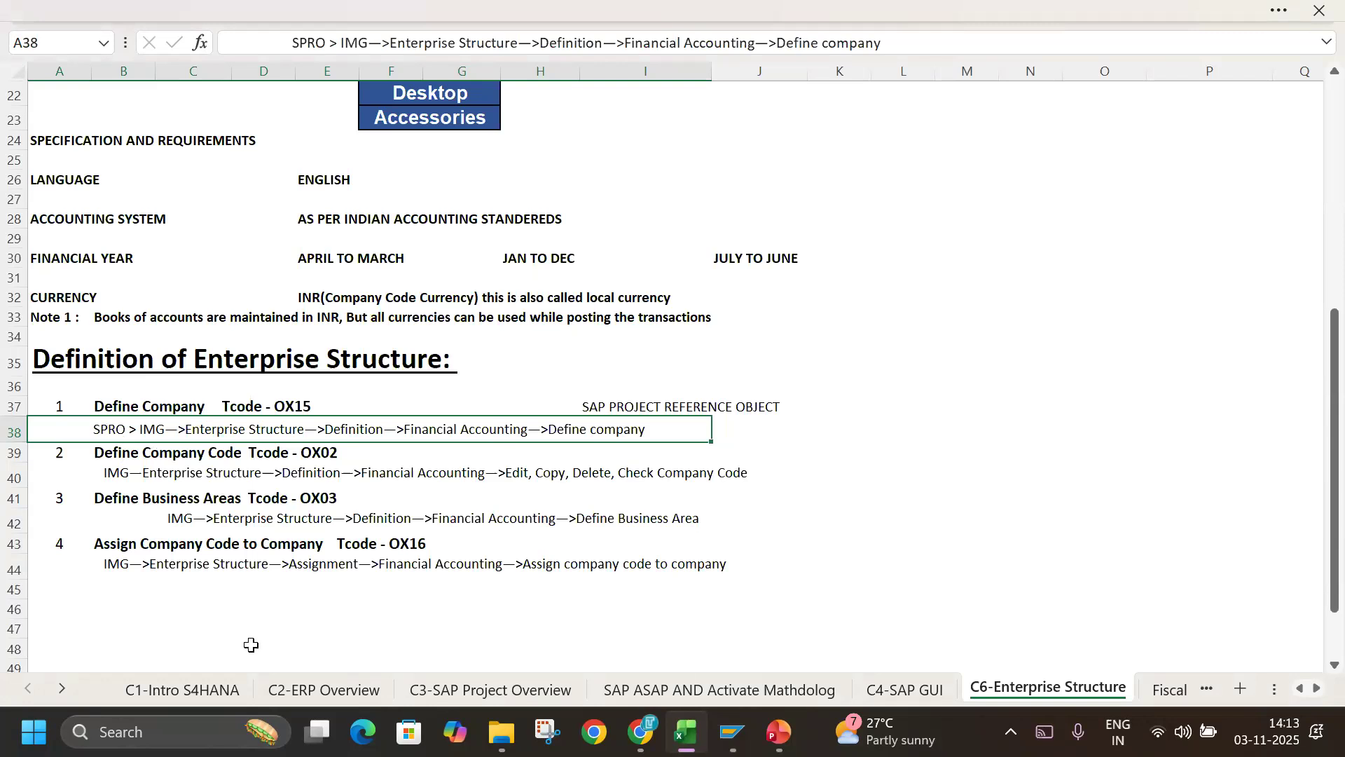
key(alt+Tab)
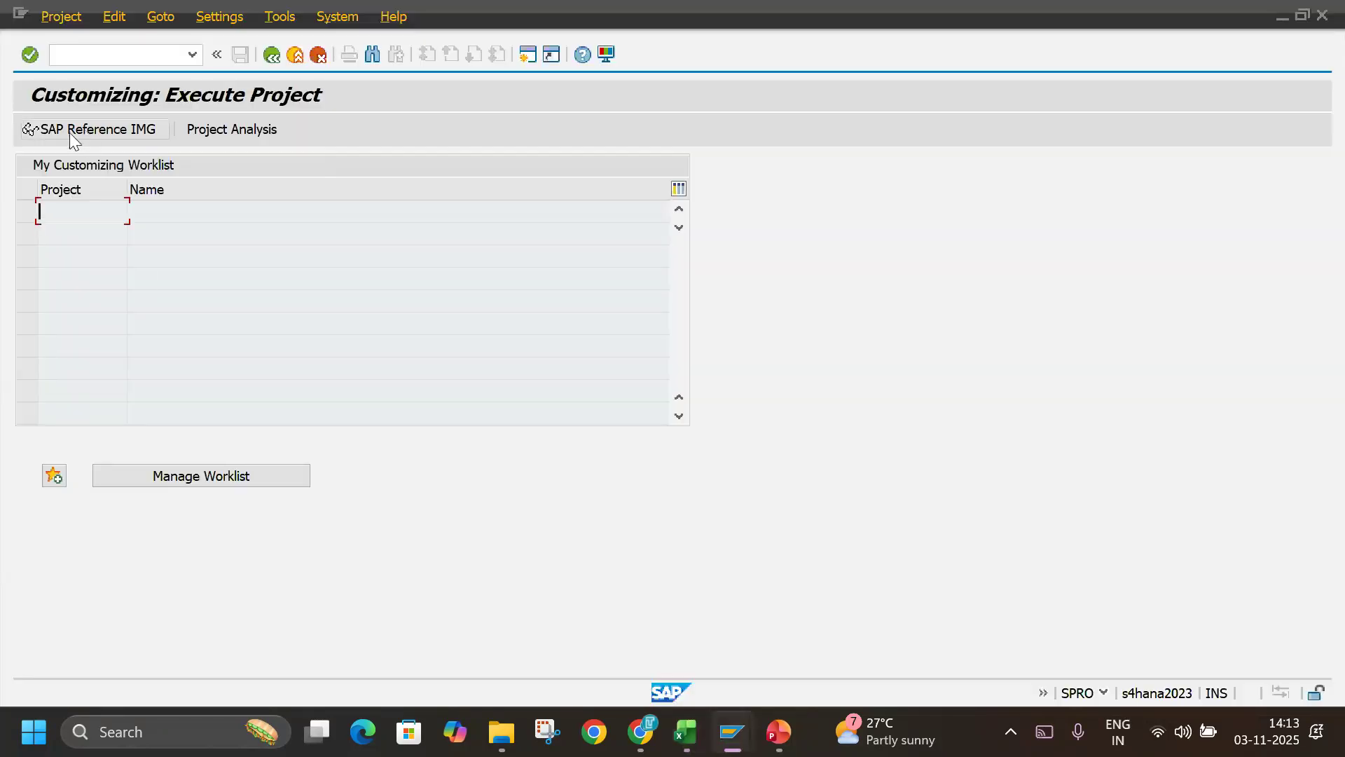
click(149, 133)
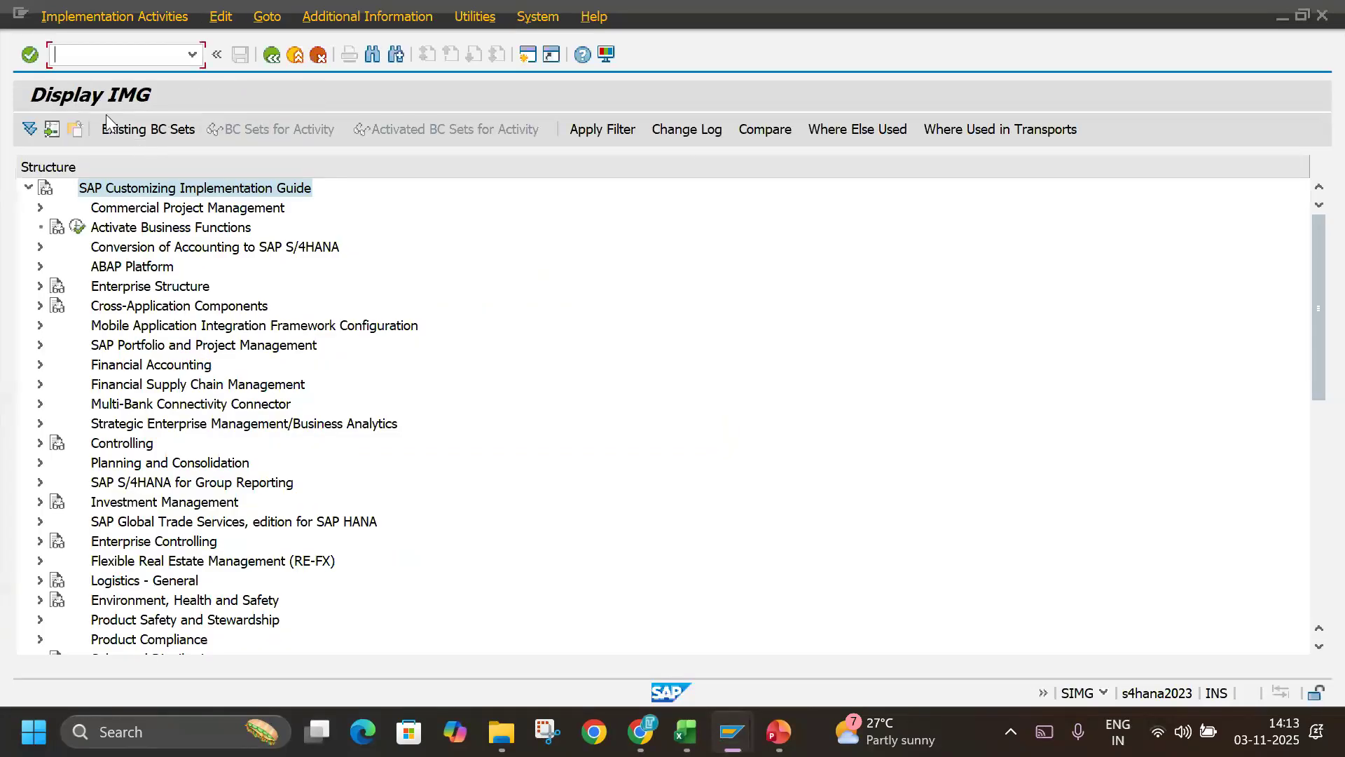
Look through the first implementation guide areas, from Commercial Project Management and Financial Accounting to Product Safety and Stewardship.
click(134, 214)
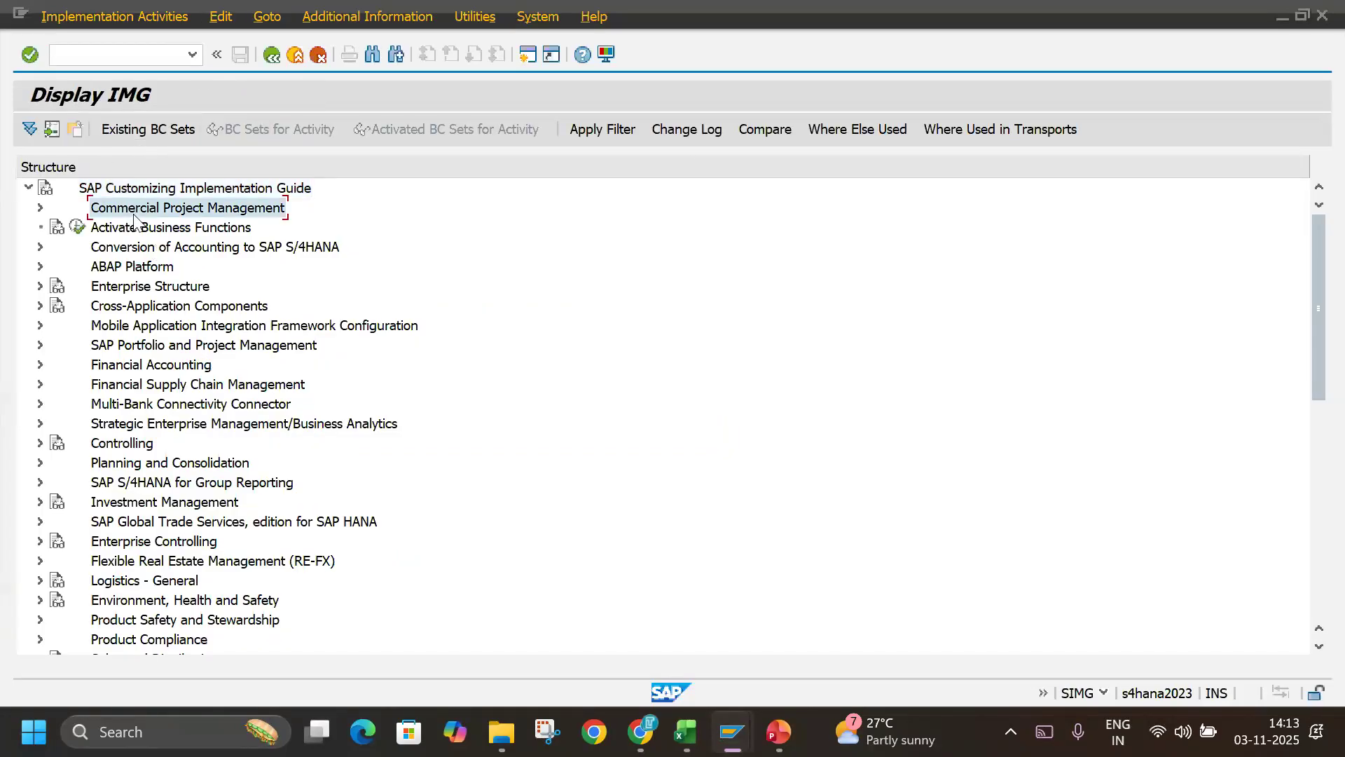
key(Down)
key(Down)
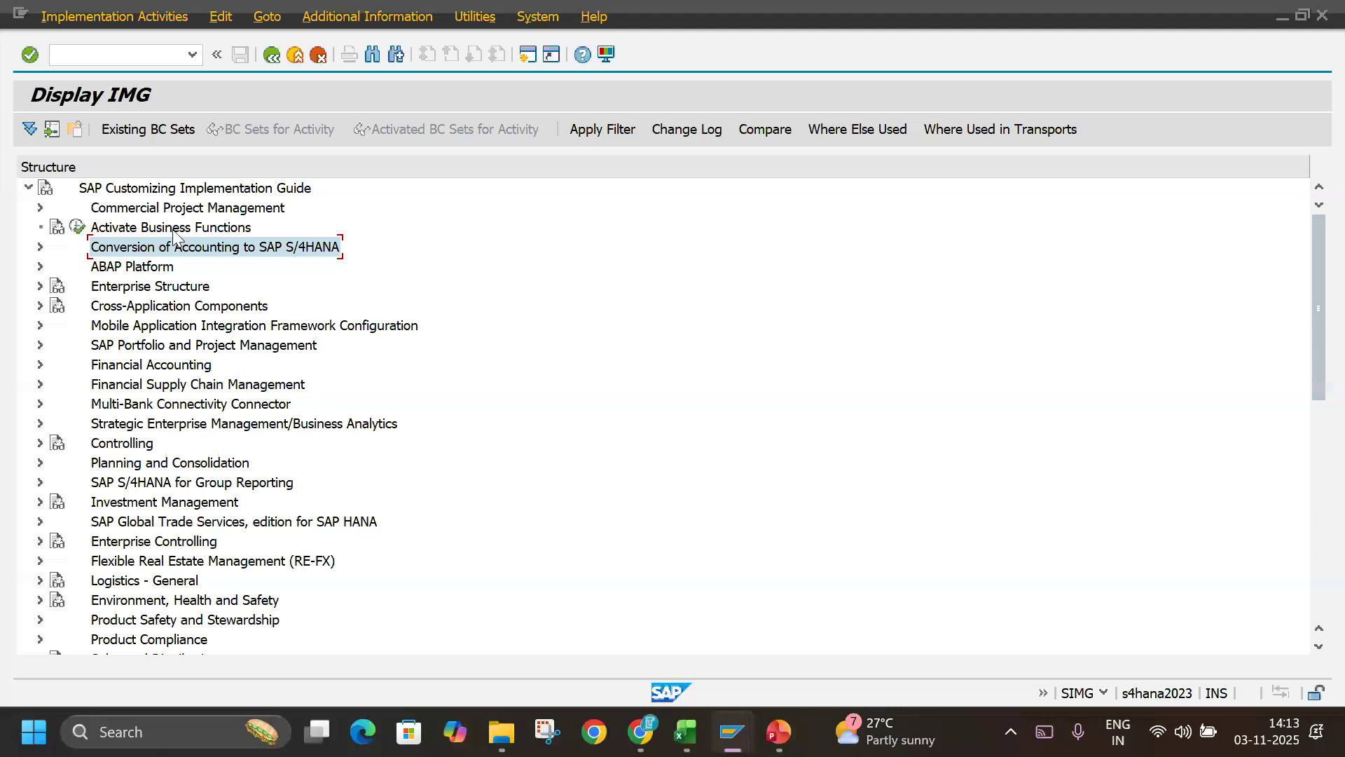
click(124, 366)
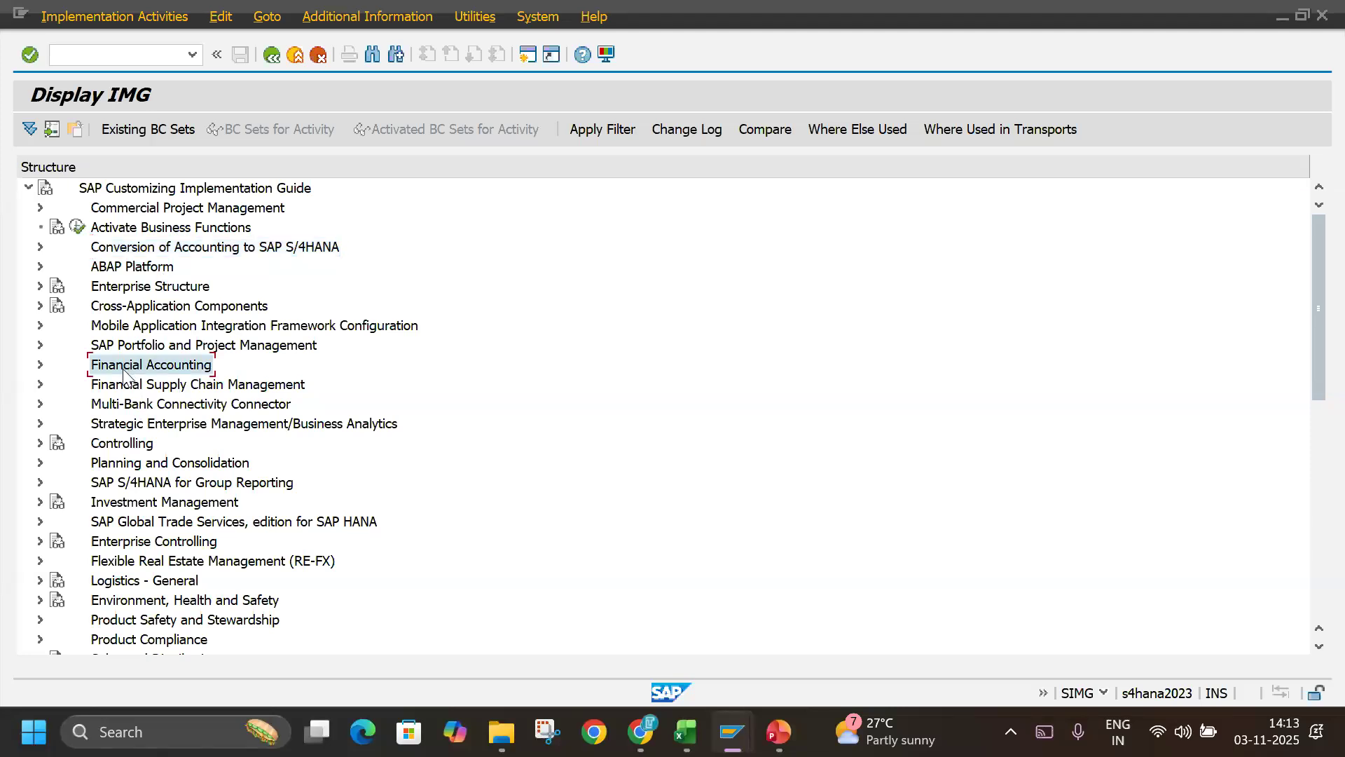
click(117, 447)
click(119, 468)
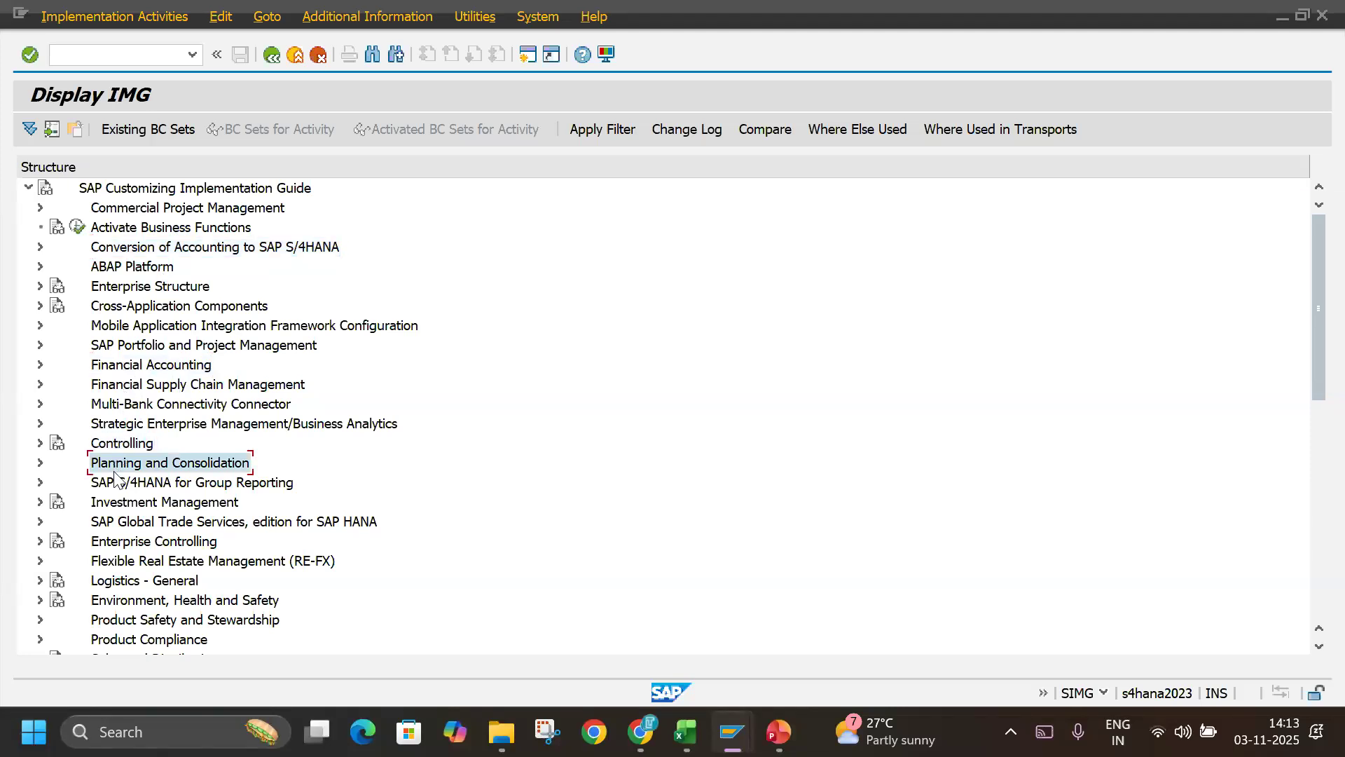
click(116, 506)
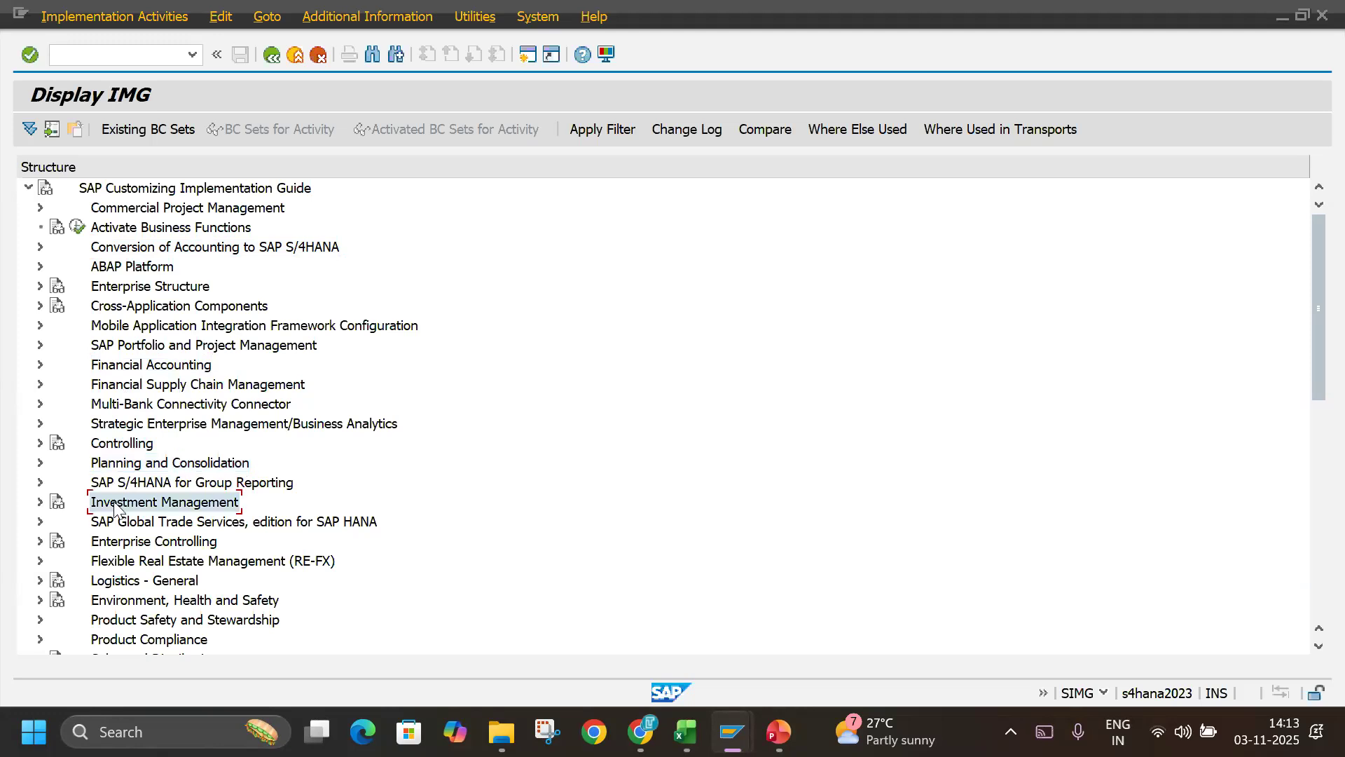
click(116, 587)
click(121, 604)
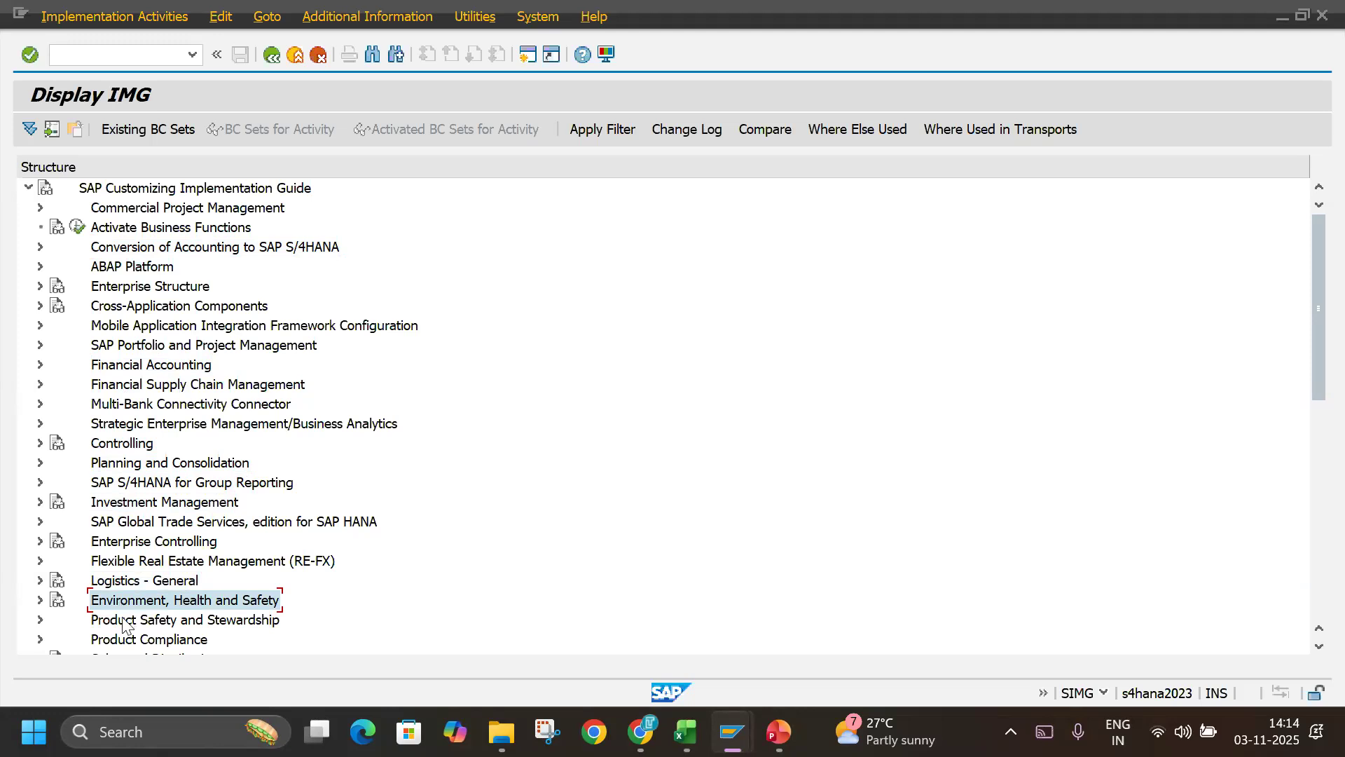
click(124, 624)
Look through the logistics areas of the implementation guide, from Sales and Distribution to Plant Maintenance and Customer Service.
scroll(123, 623, down, 3)
click(127, 489)
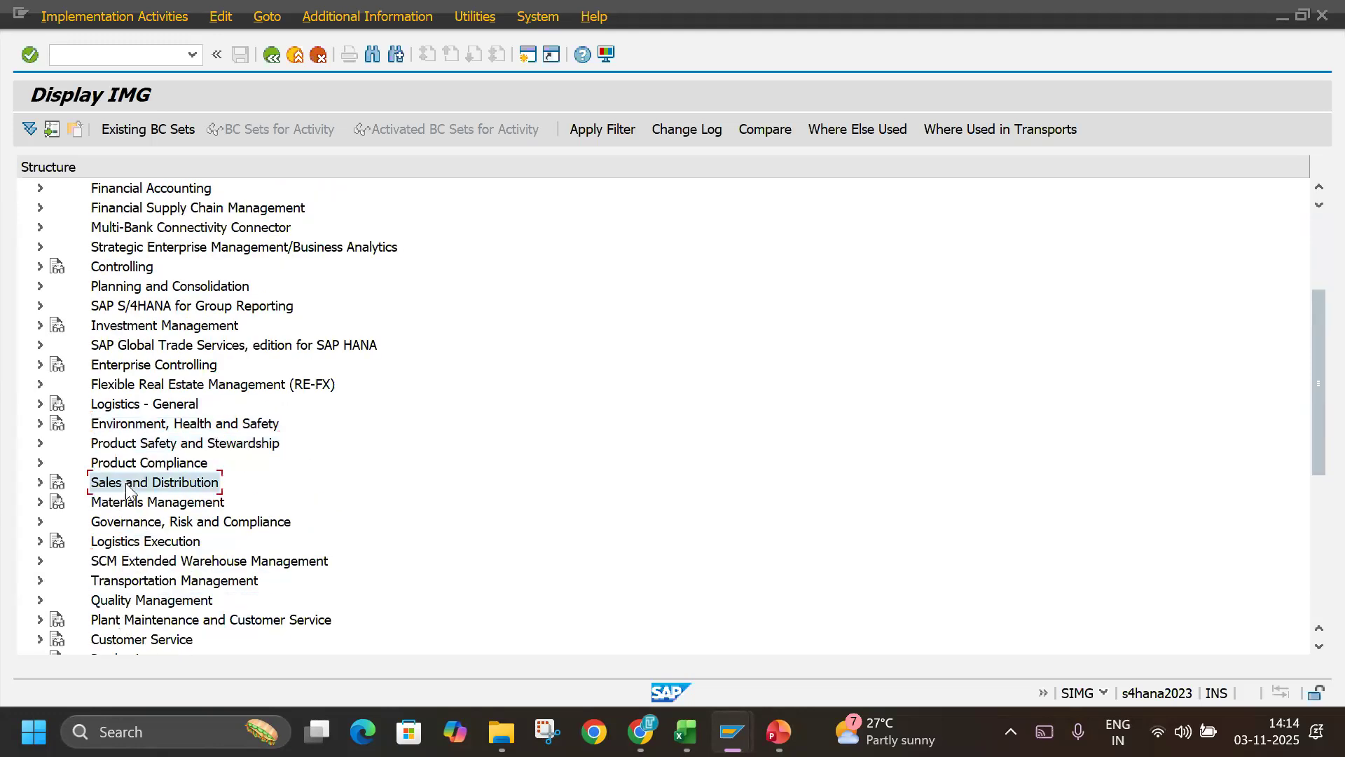
click(119, 503)
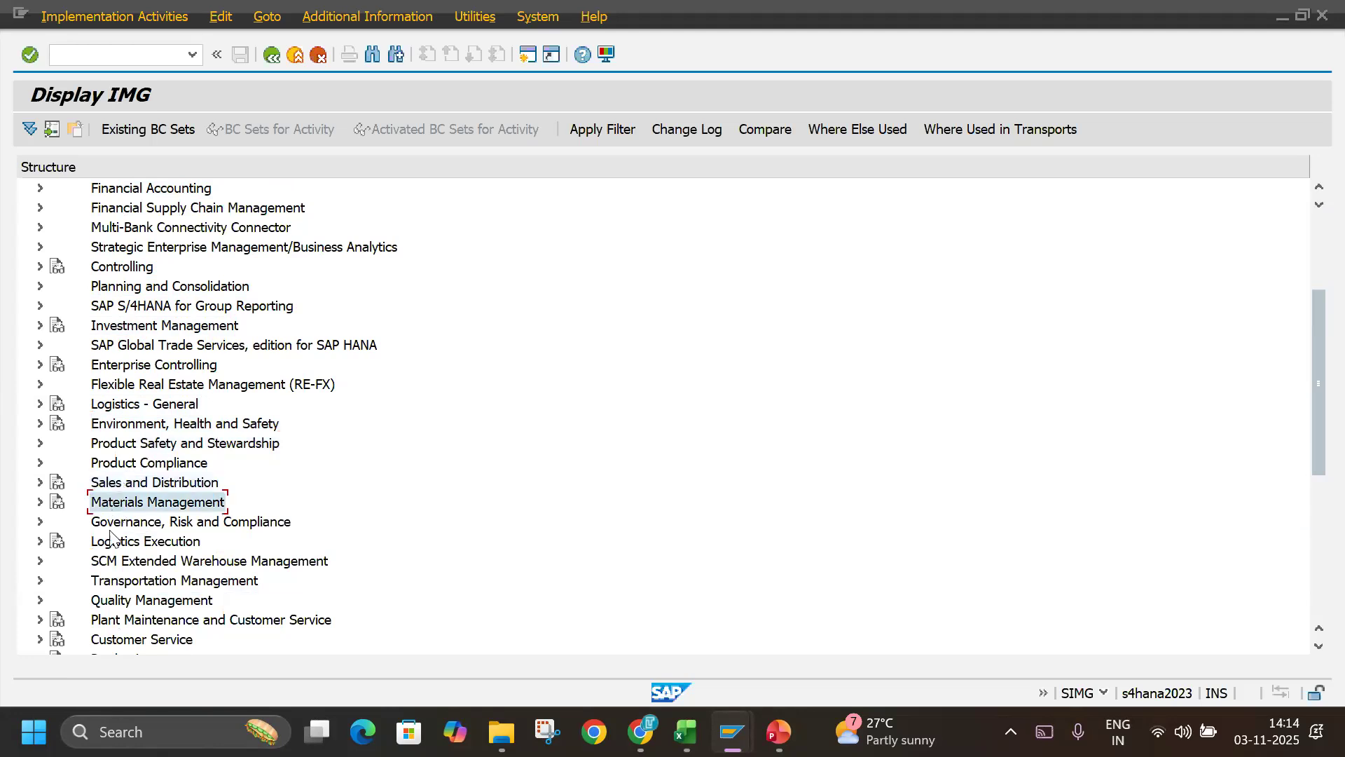
click(116, 565)
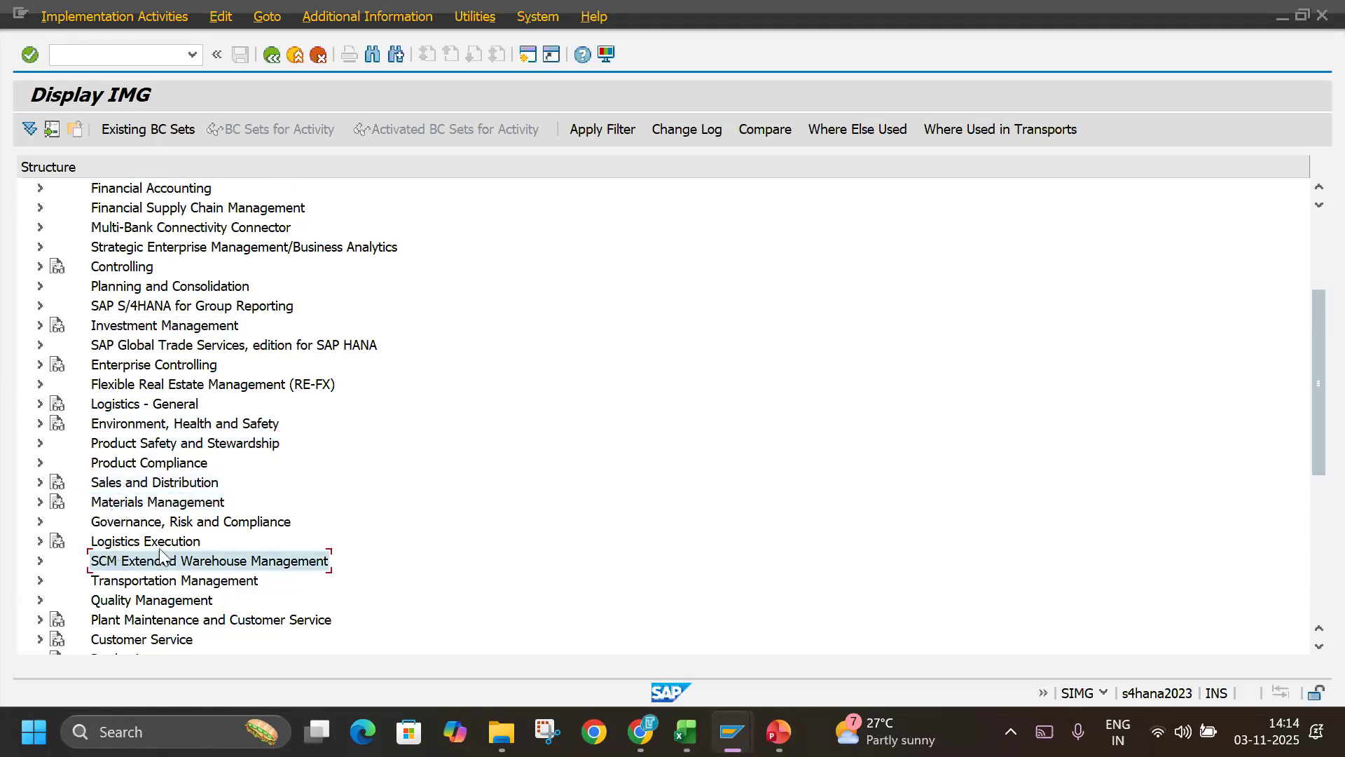
click(160, 549)
click(134, 583)
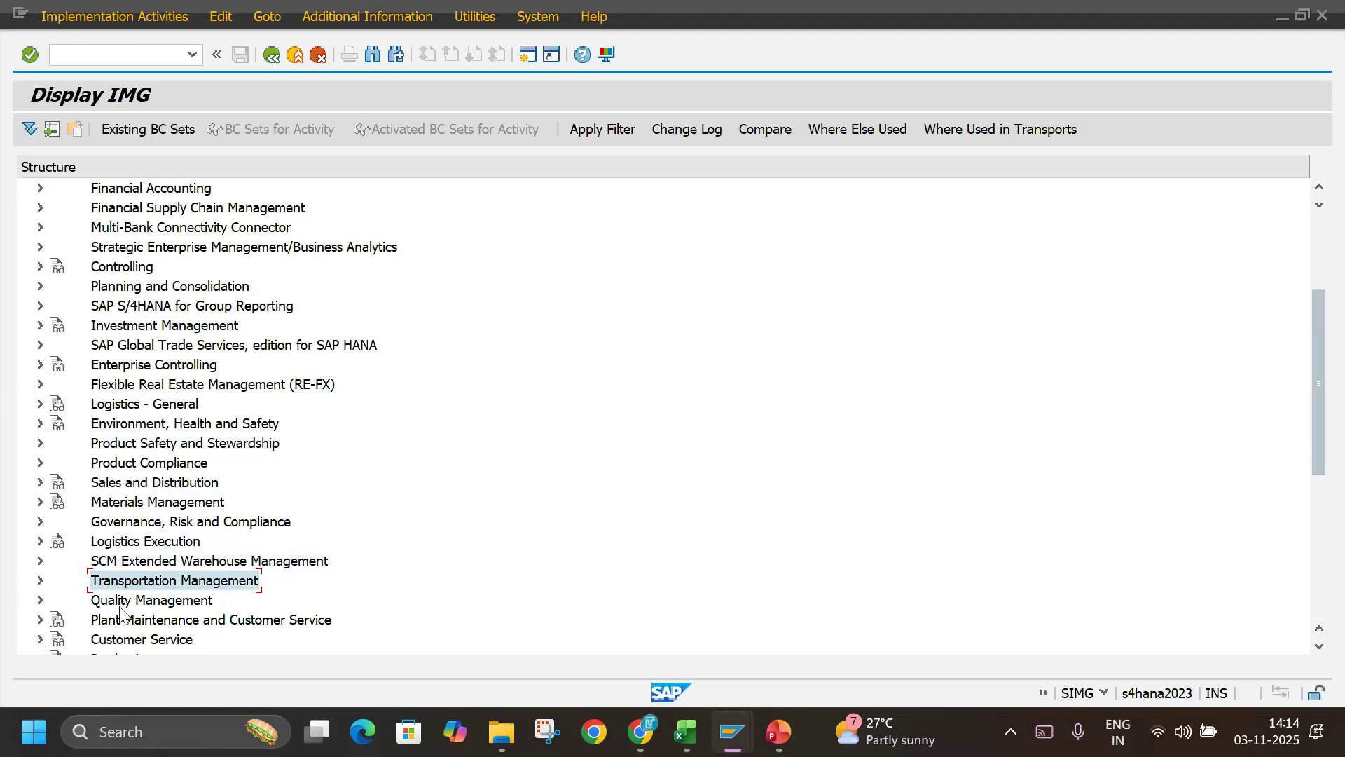
click(117, 602)
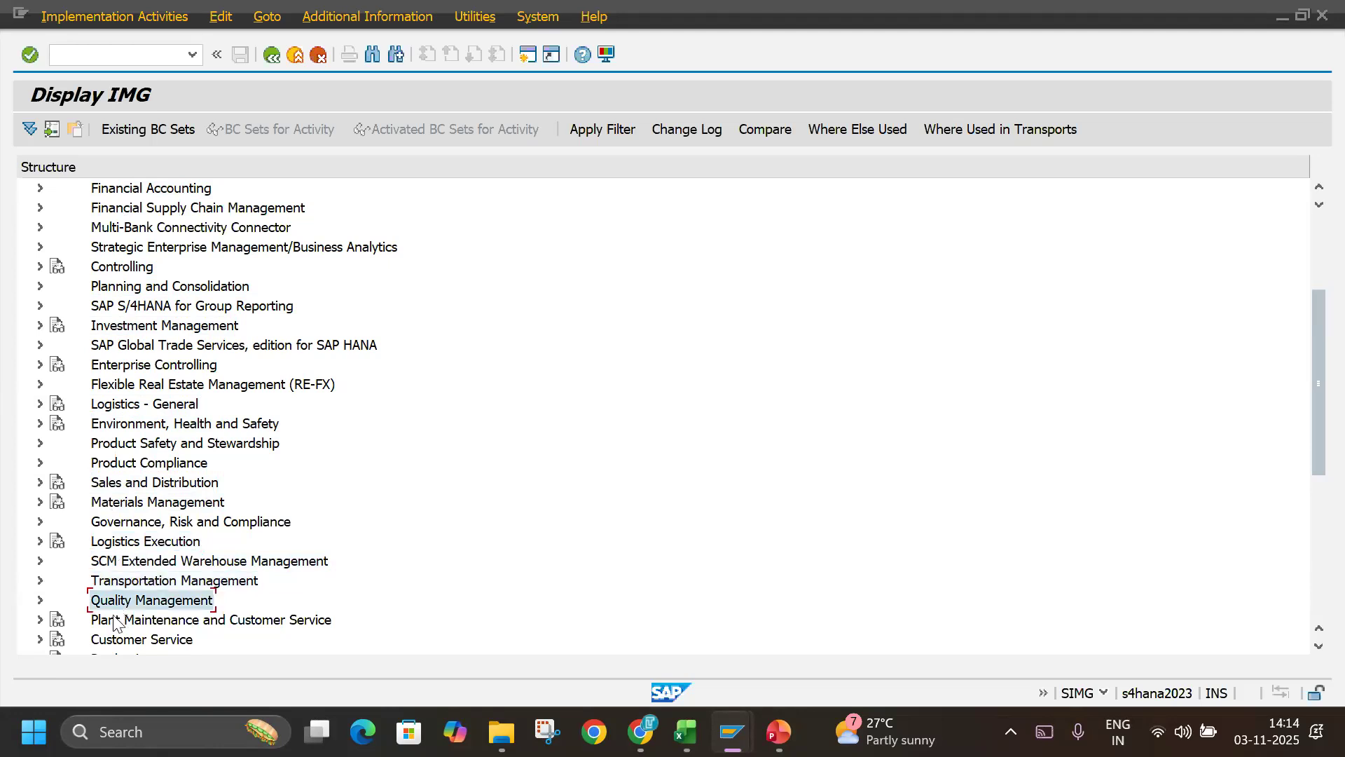
click(118, 620)
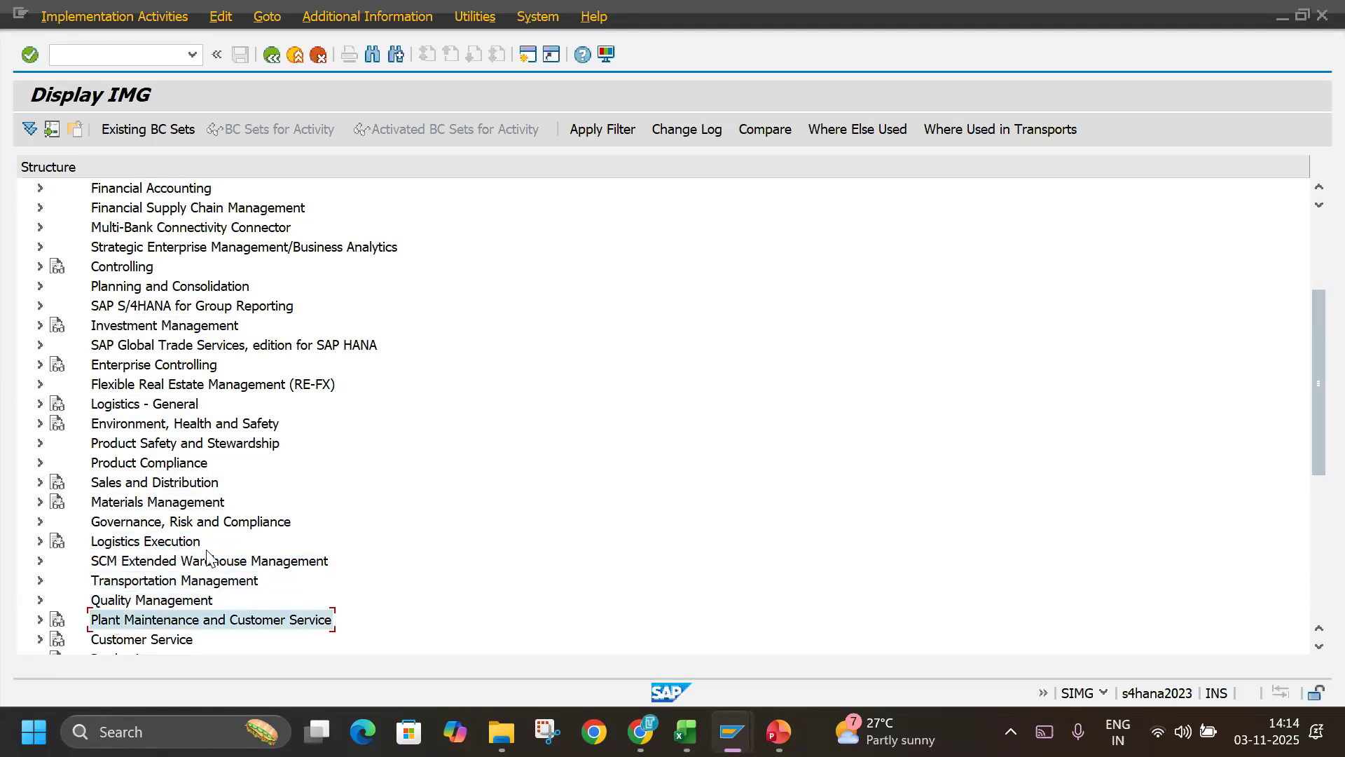
scroll(207, 557, up, 3)
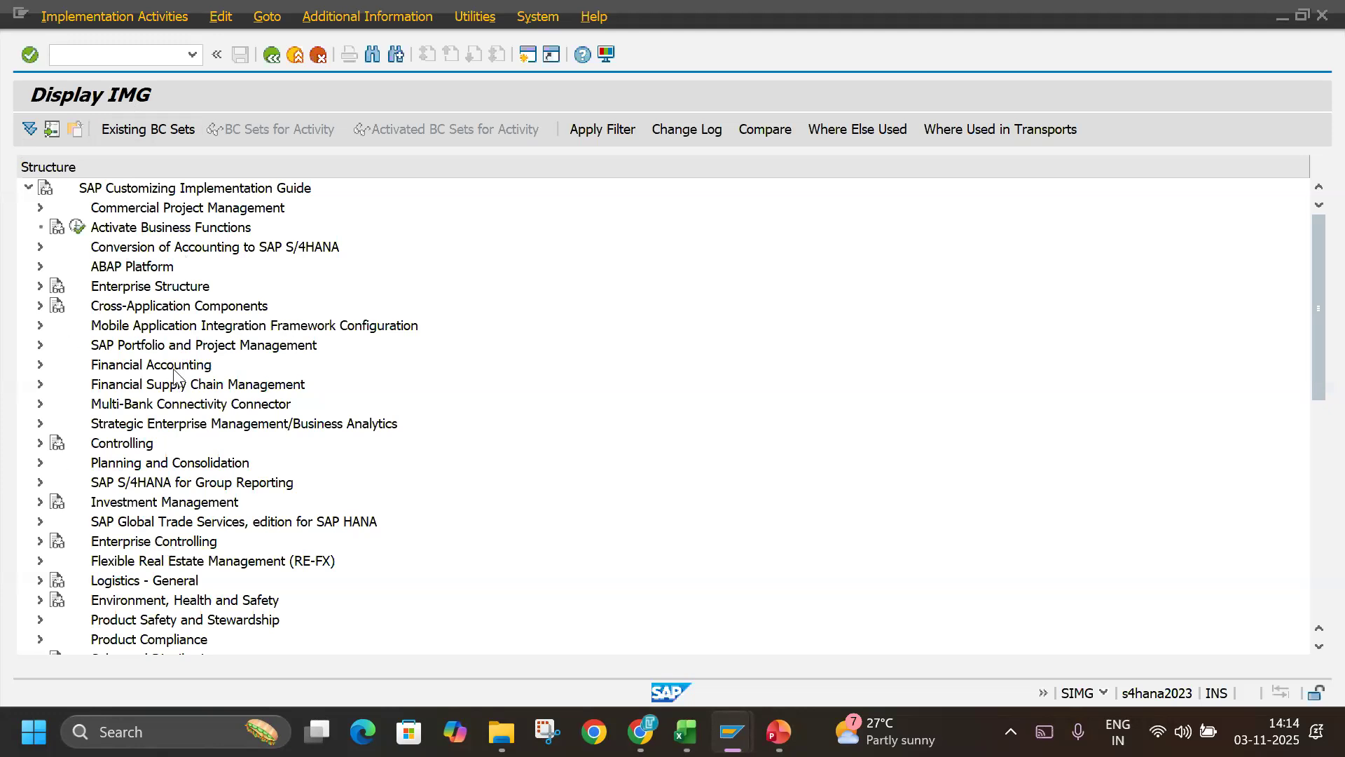
Check the Definition of Enterprise Structure heading in the Excel notes, and return from the SAP implementation guide to SAP Easy Access.
key(alt+Tab)
click(596, 371)
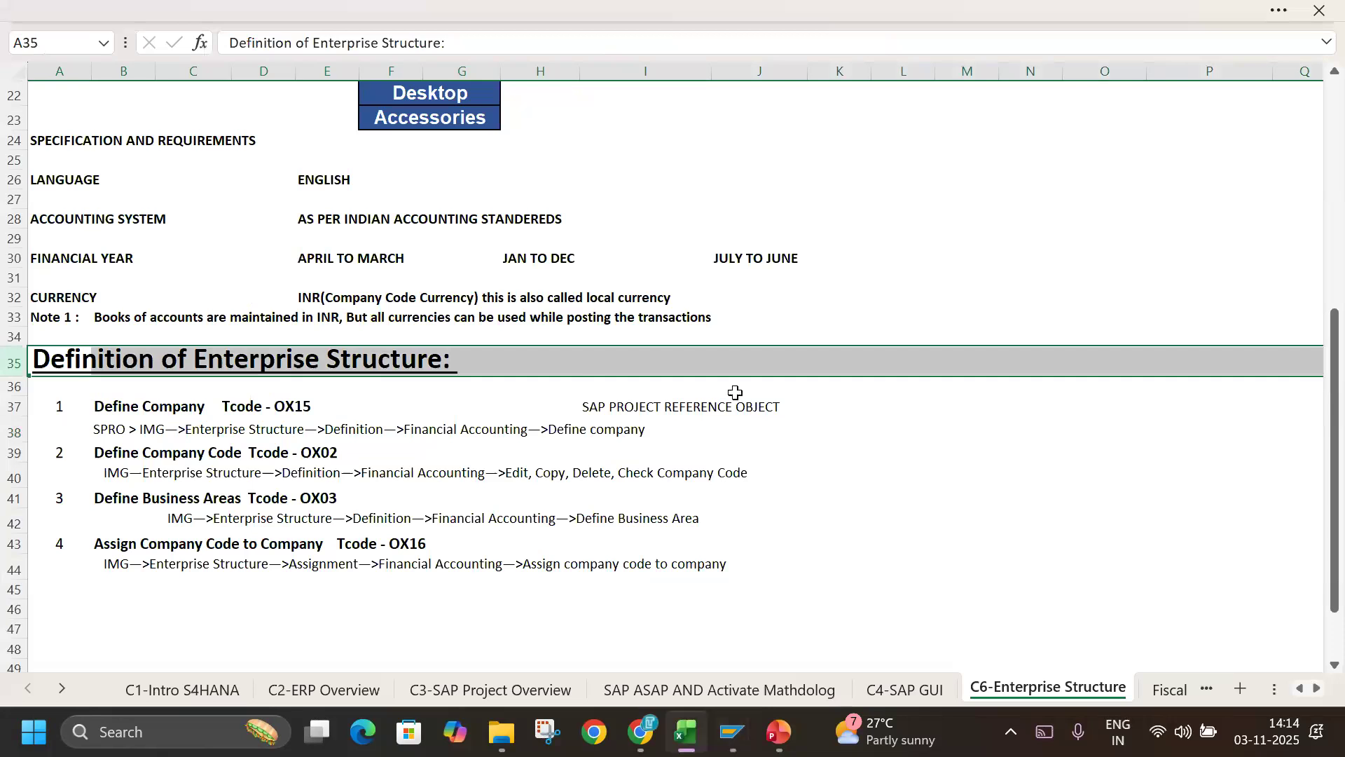
key(alt+Tab)
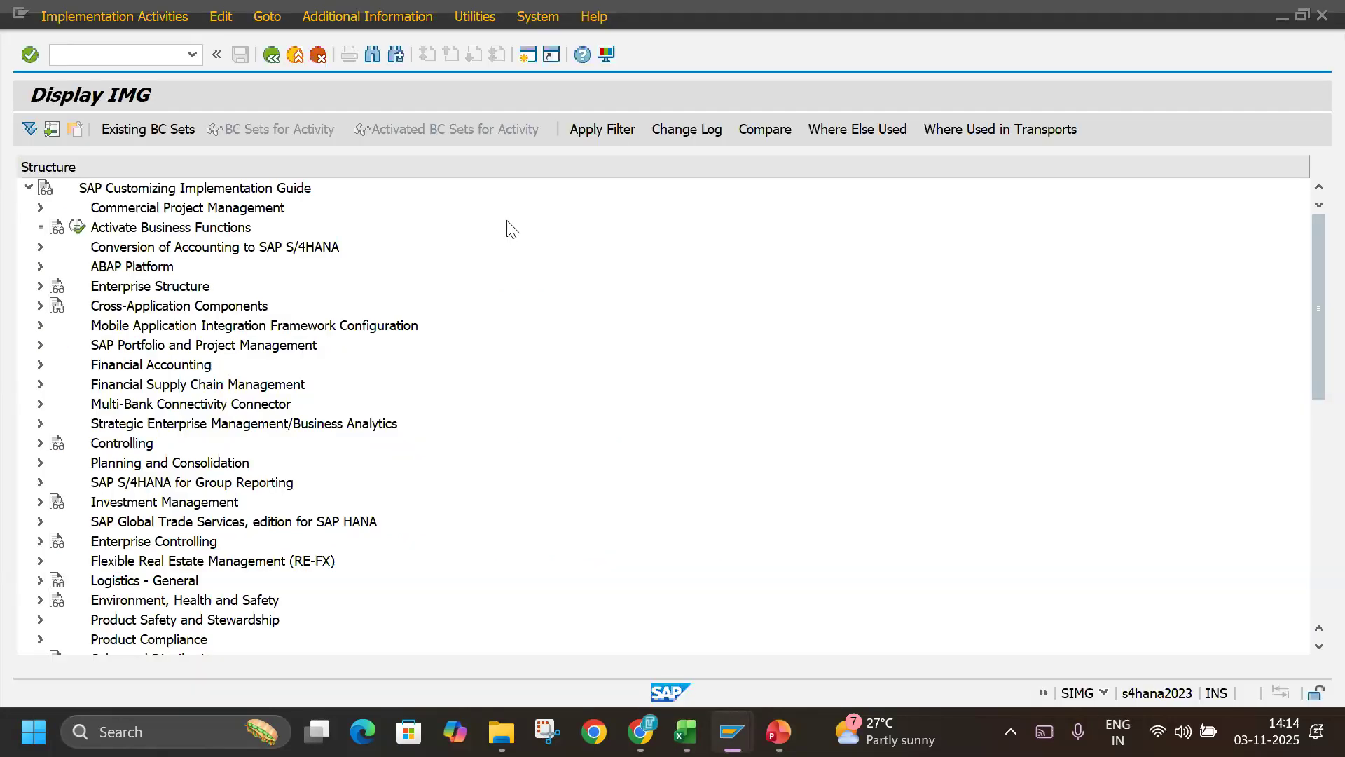
click(297, 58)
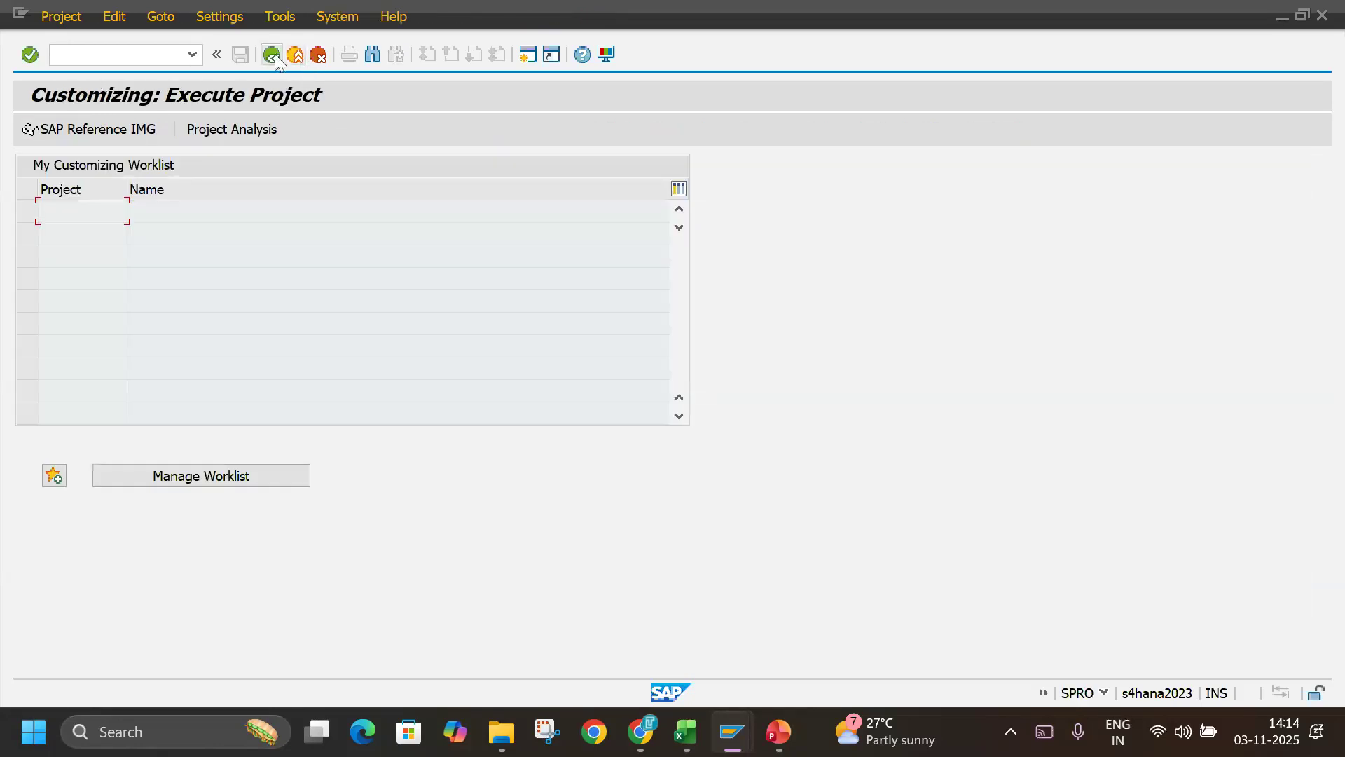
click(276, 58)
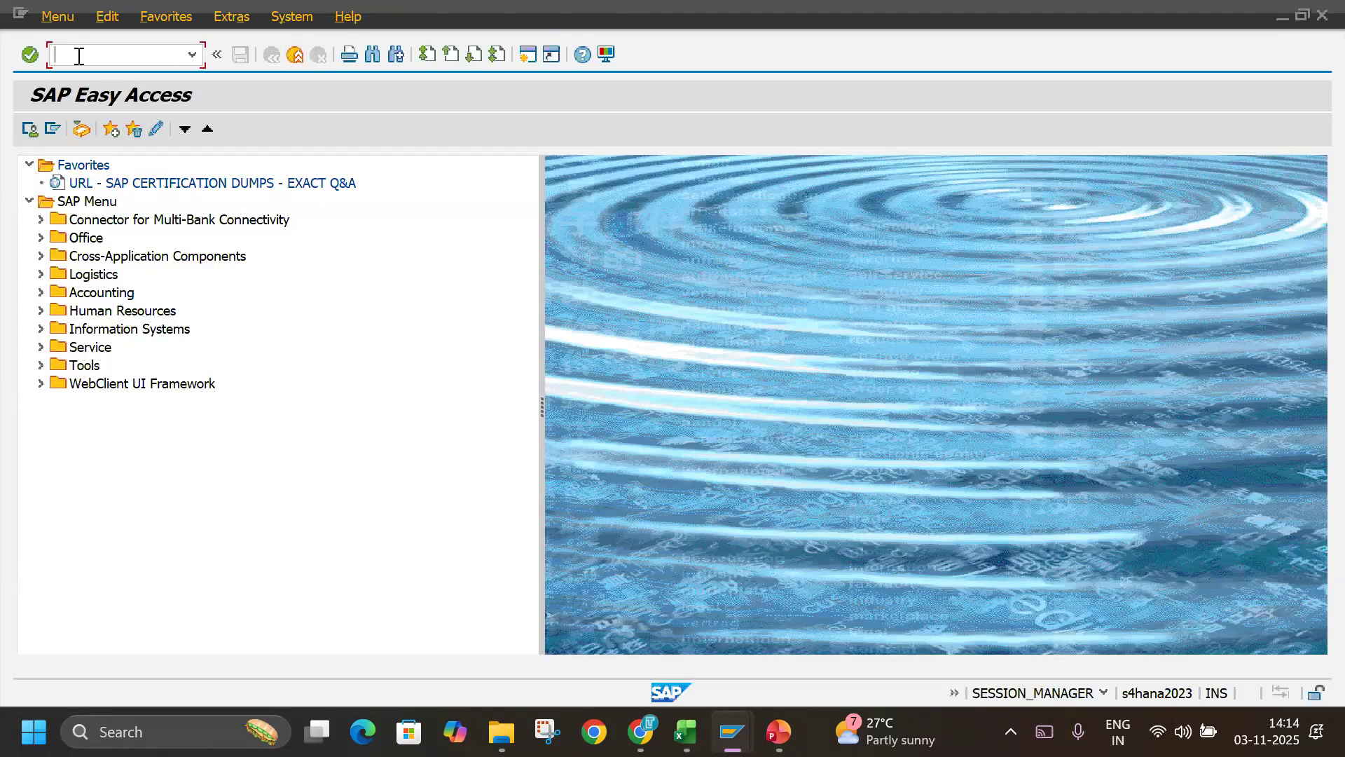
Open the SAP Reference IMG again through transaction SPRO to view it, and return to SAP Easy Access.
text(SPRO)
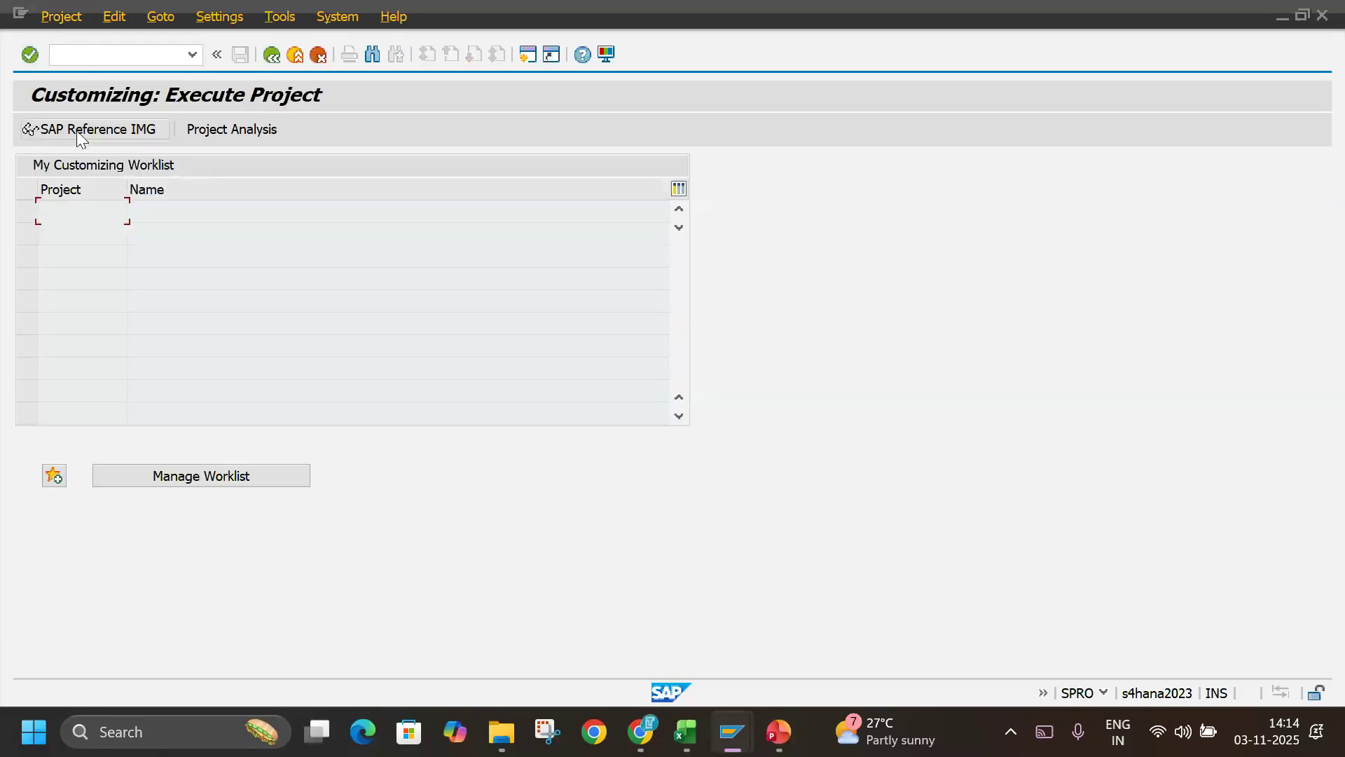
click(77, 130)
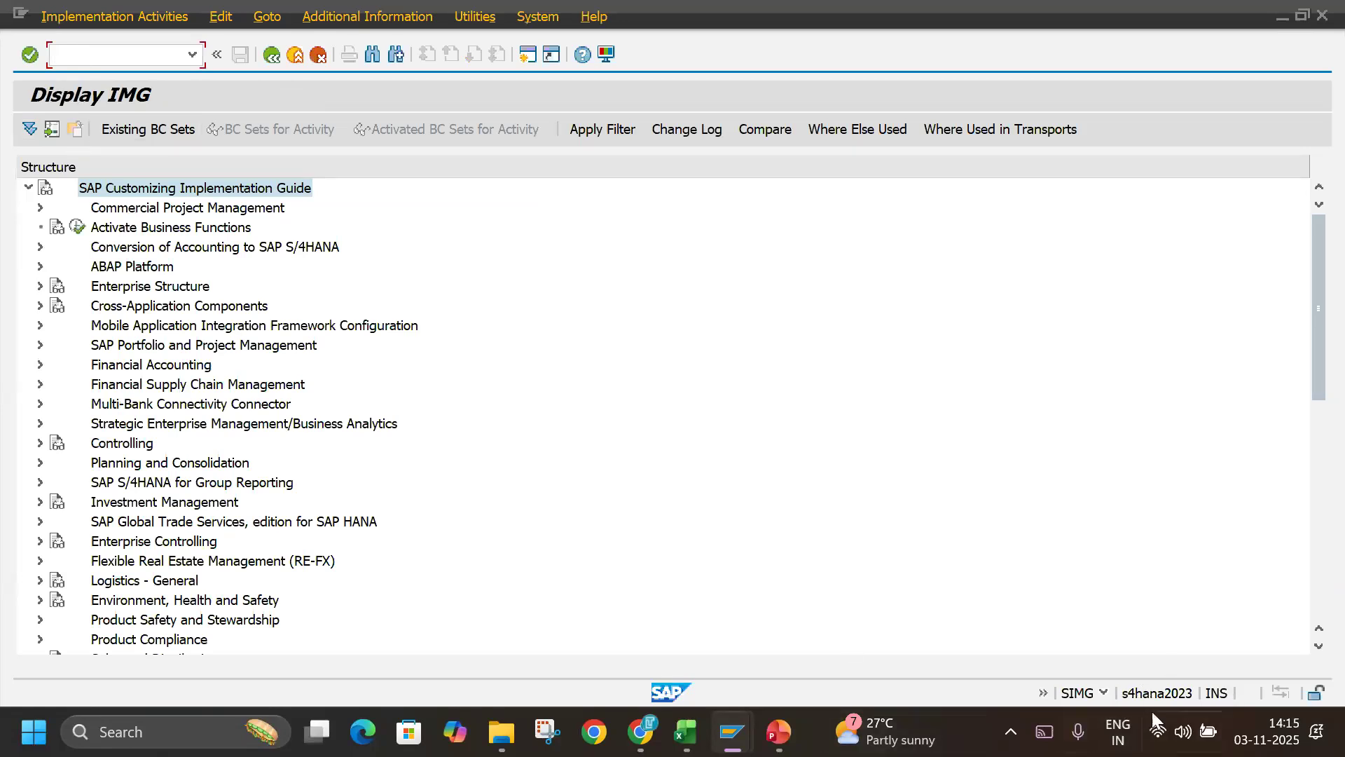
key(F3)
key(F3)
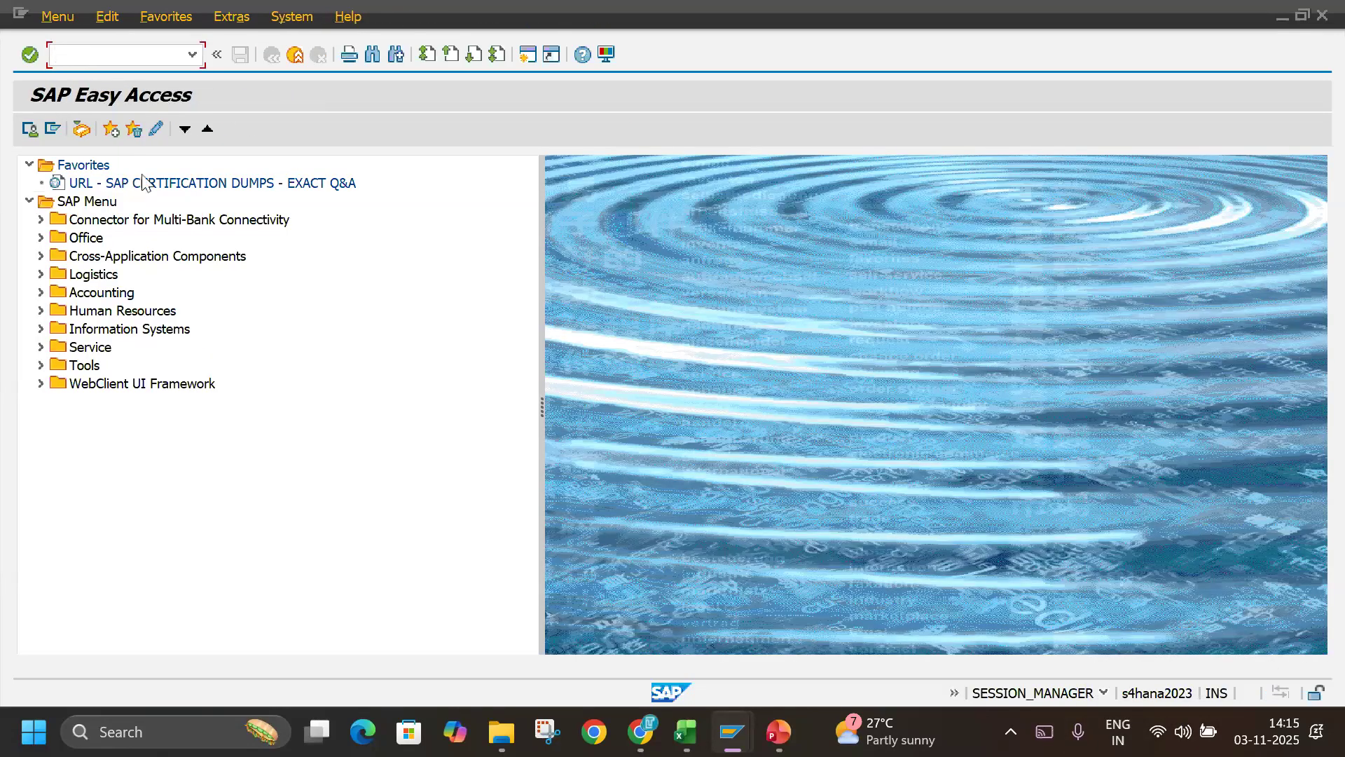
Switch to the Excel notes and replace "SPRO > IMG" with "SIMG" in the Define company path in row 38.
mouse_move(725, 740)
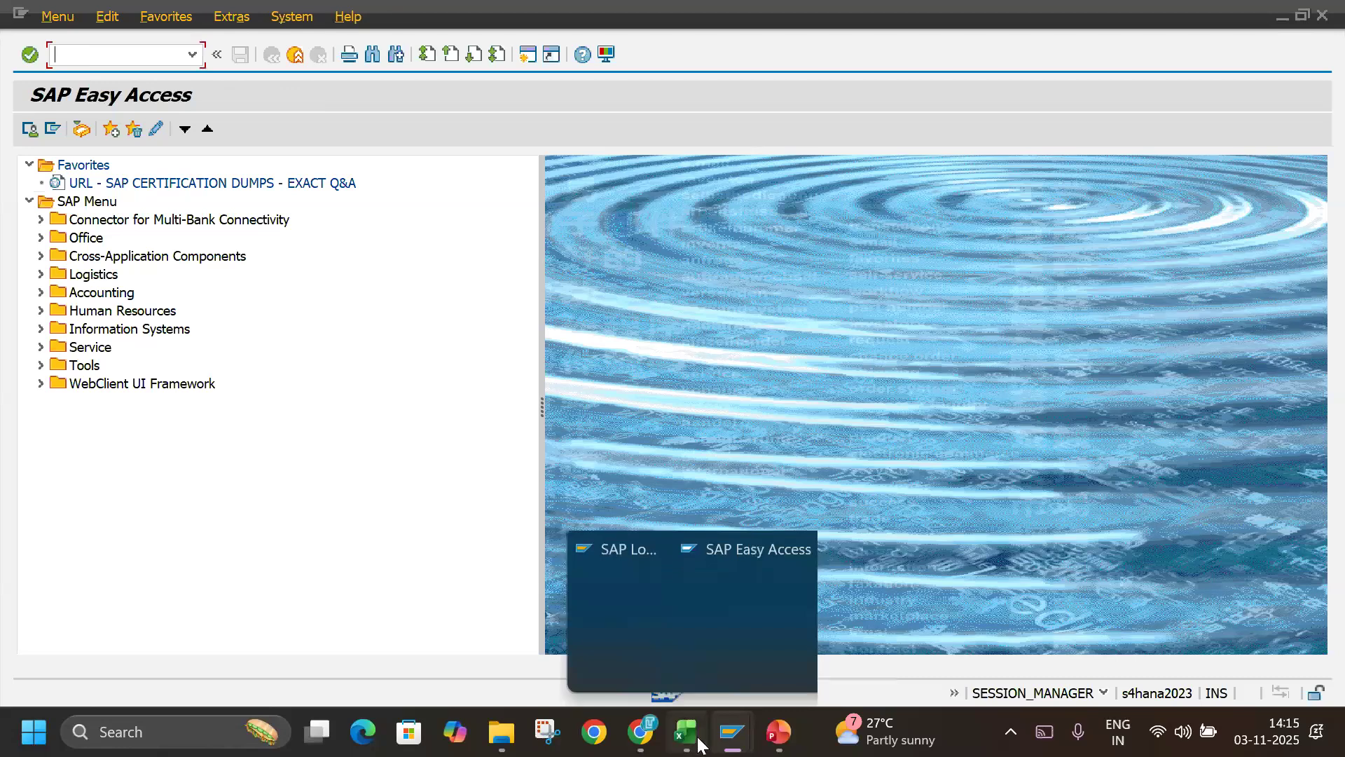
click(686, 733)
click(112, 428)
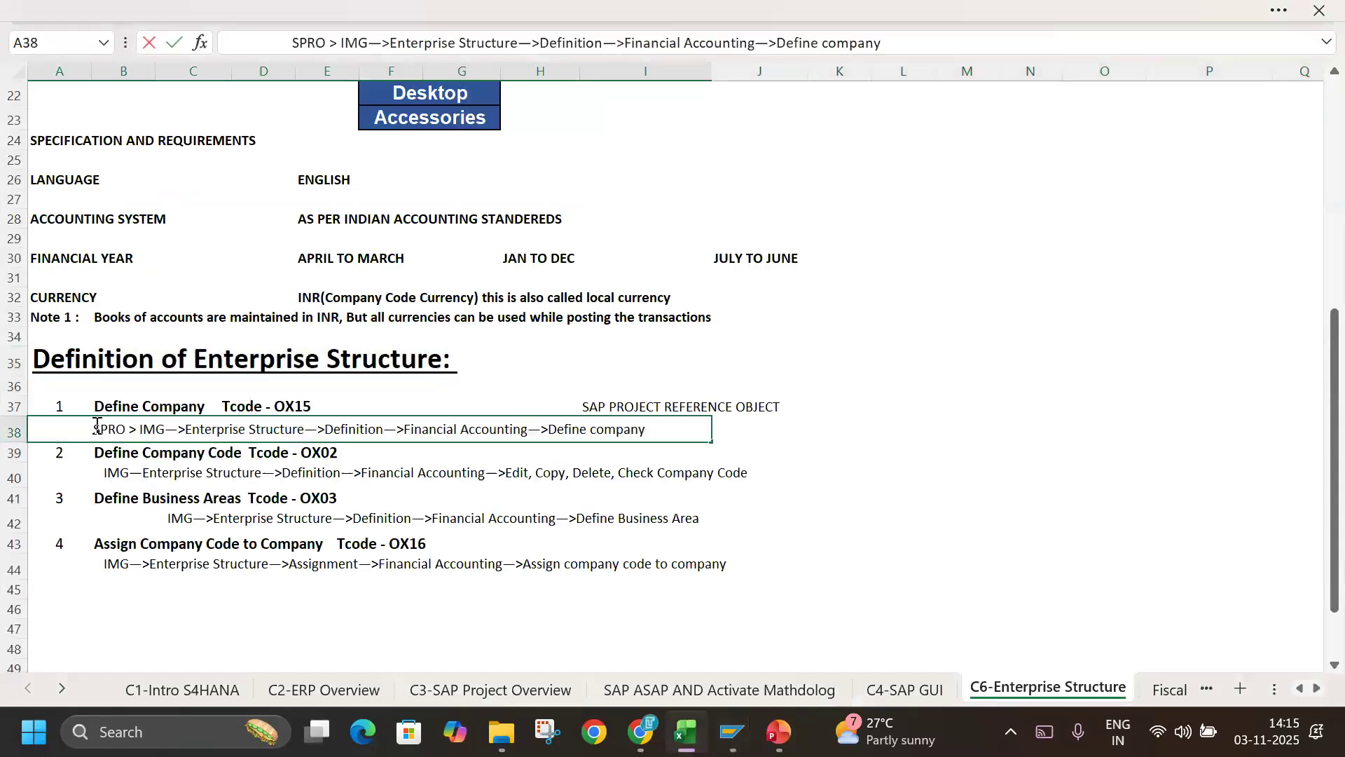
drag(94, 427, 166, 424)
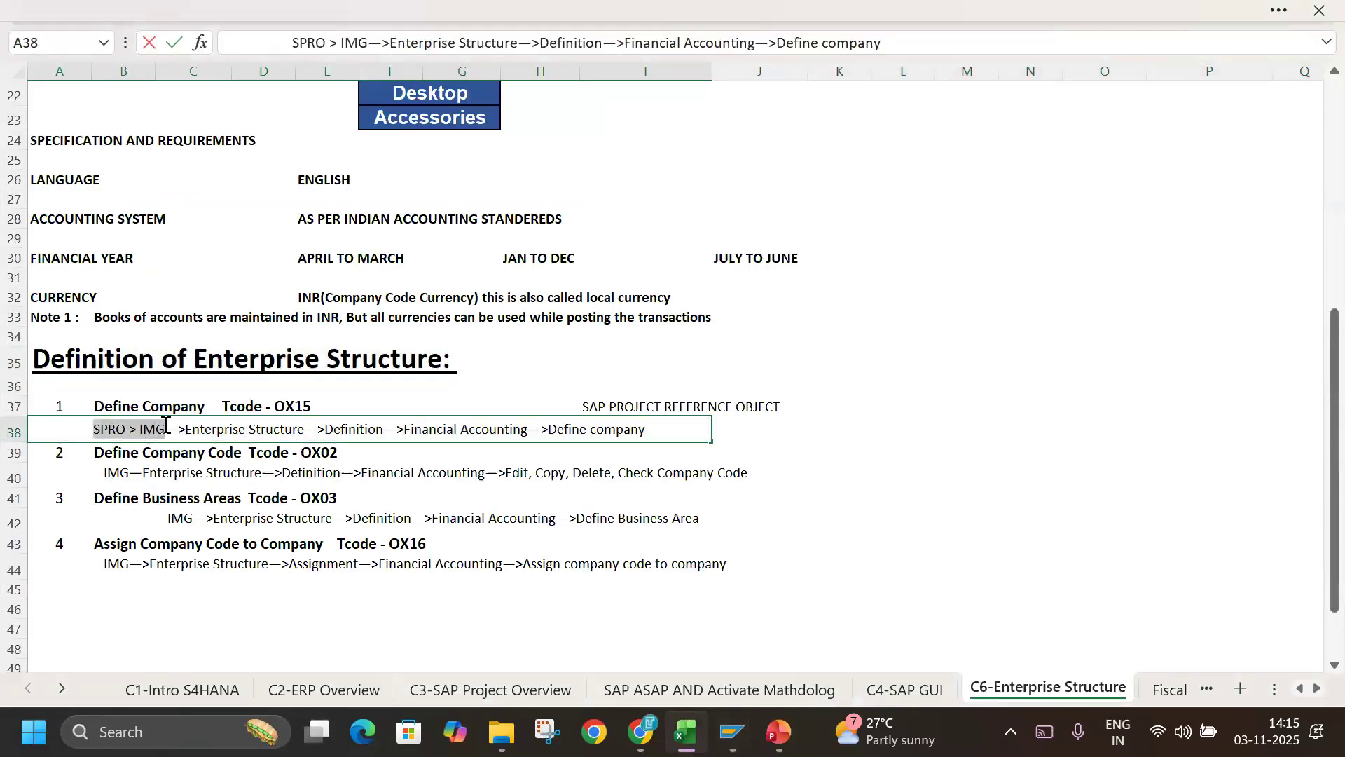
text(SIMG)
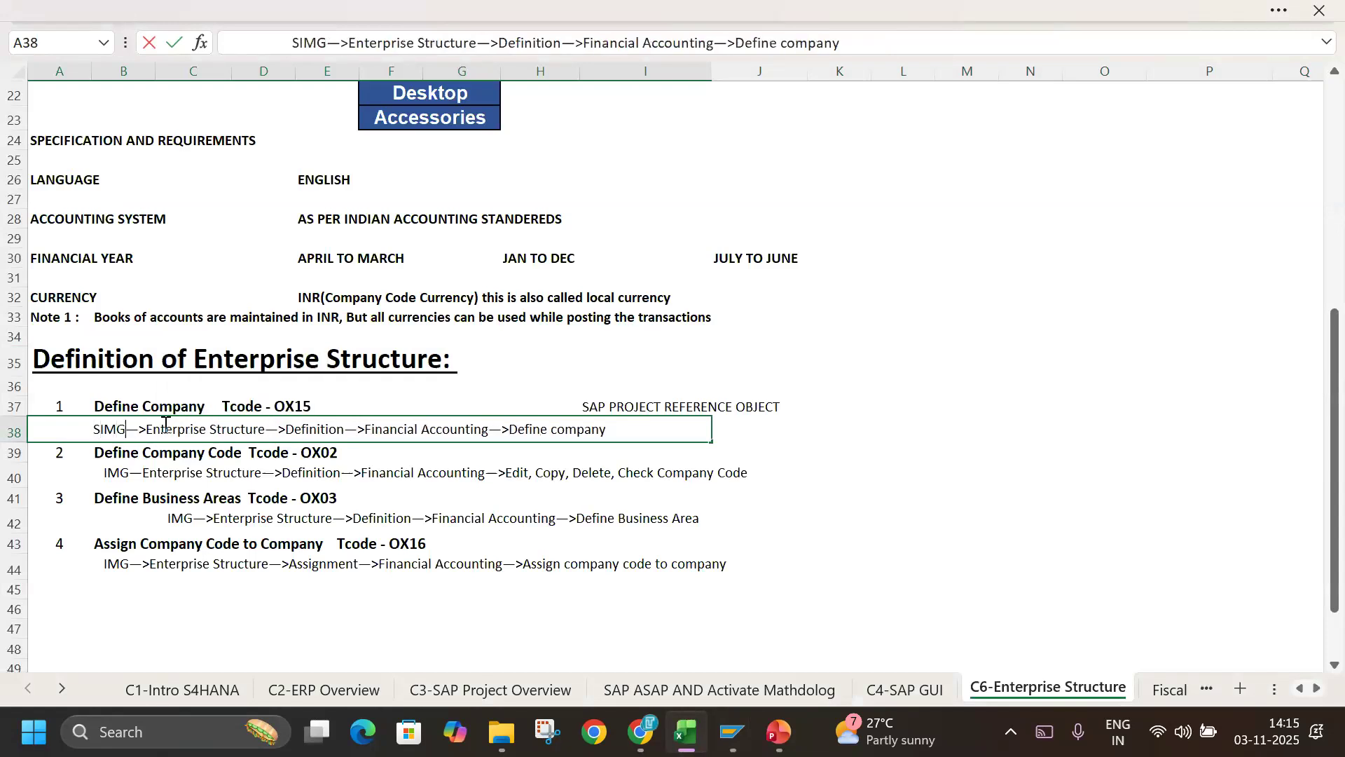
key(Return)
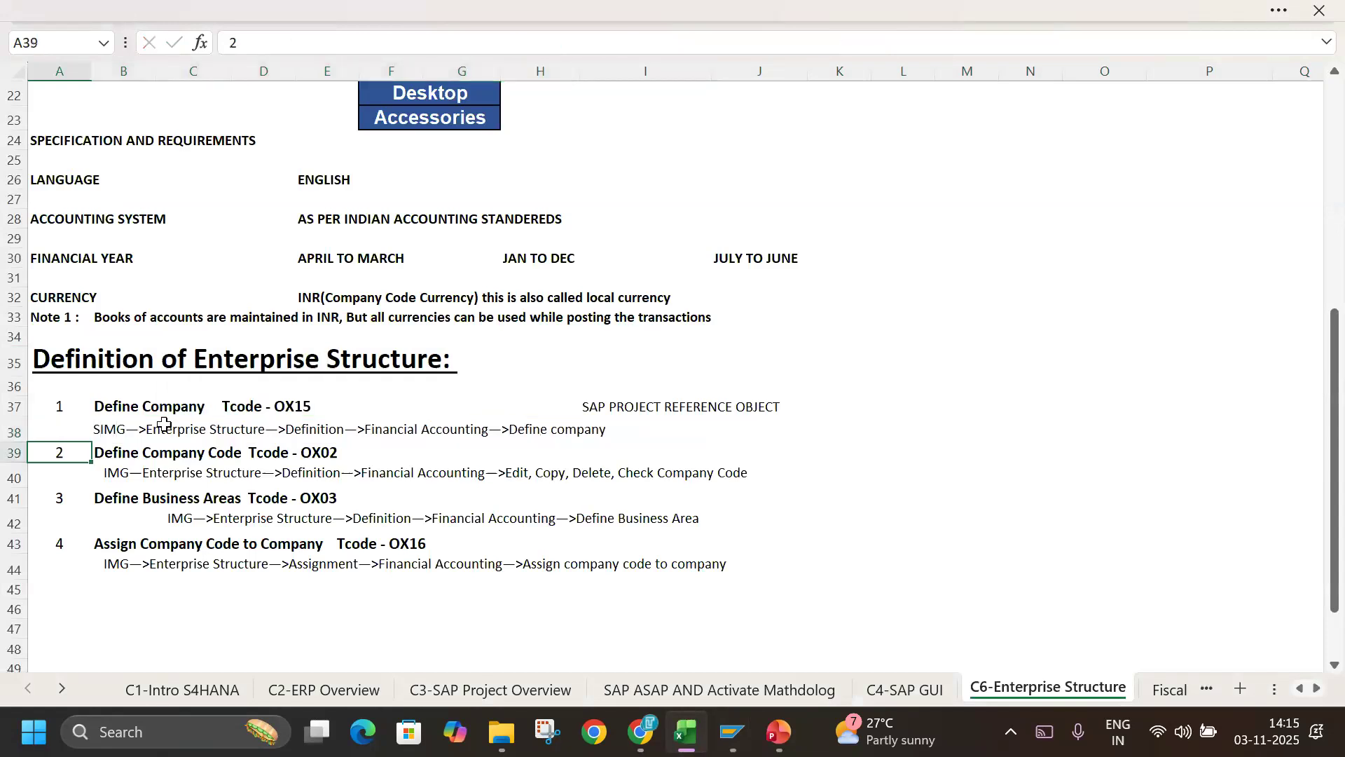
Change "IMG" to "SIMG" at the start of the Define Company Code path in row 40.
double_click(101, 471)
click(59, 472)
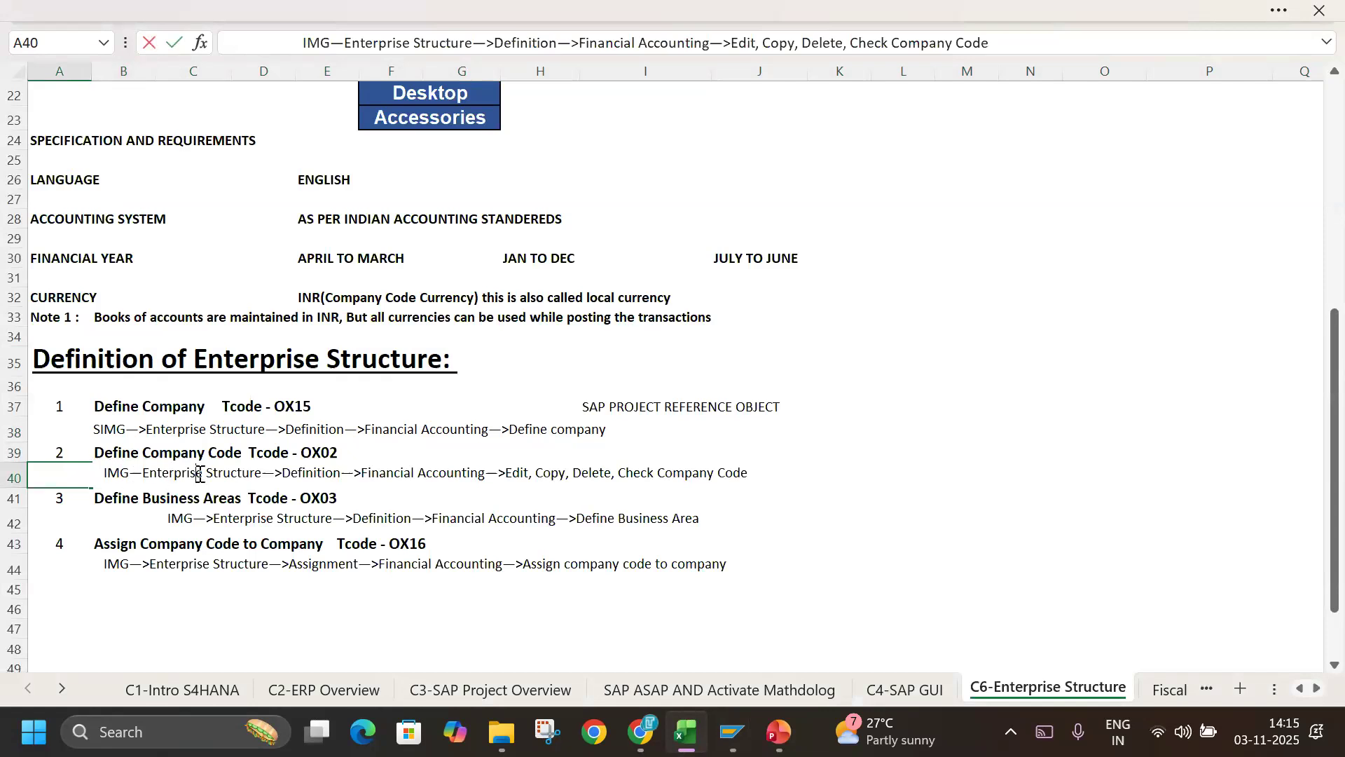
key(Escape)
click(116, 473)
double_click(51, 472)
click(107, 473)
text(S)
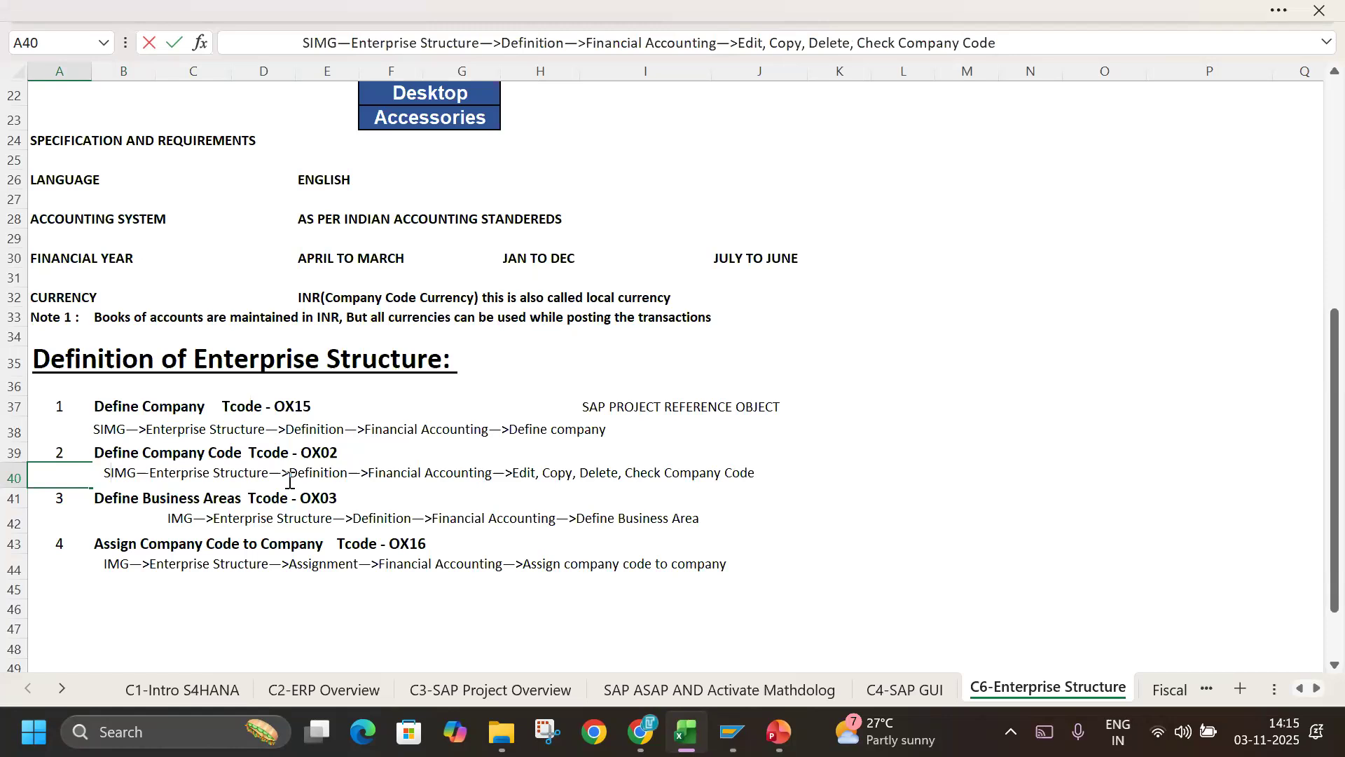
Change "IMG" to "SIMG" at the start of the Define Business Areas path in row 42.
double_click(156, 518)
click(166, 517)
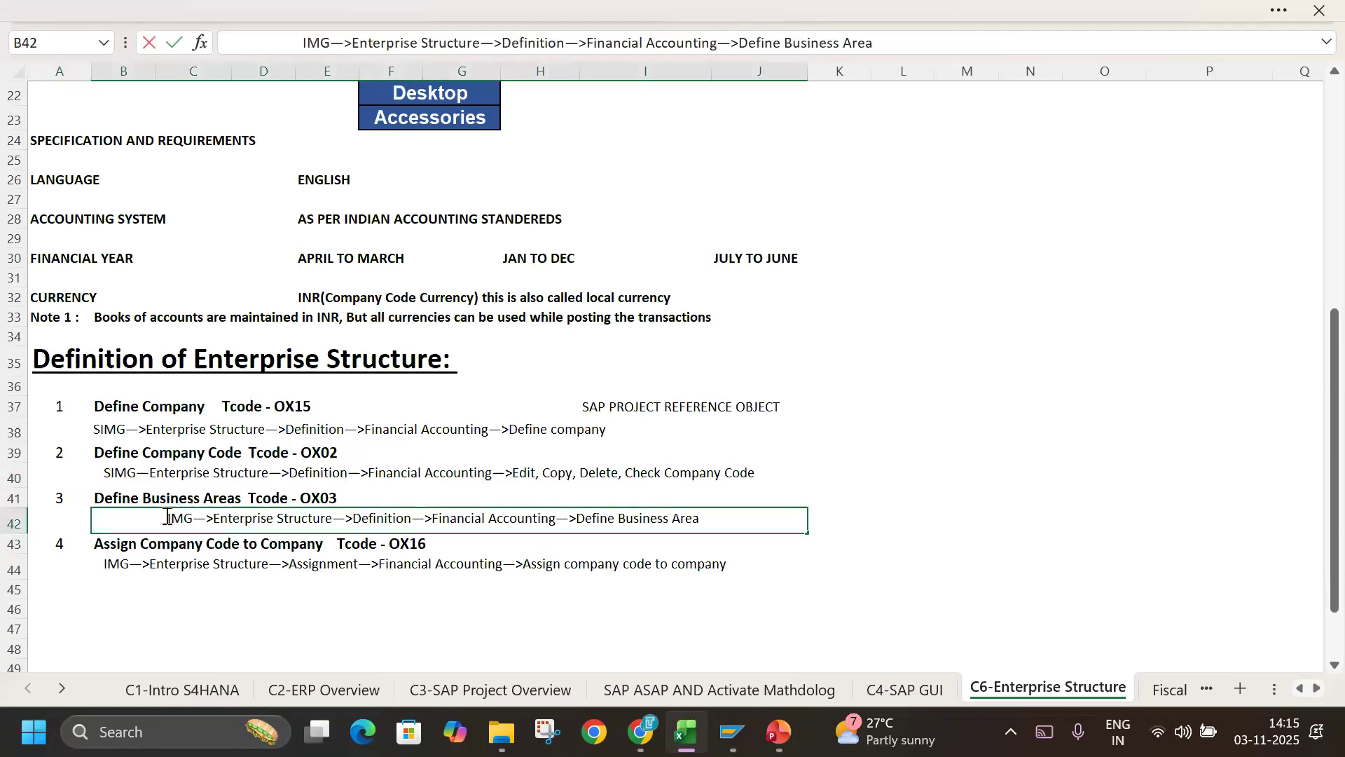
text(S)
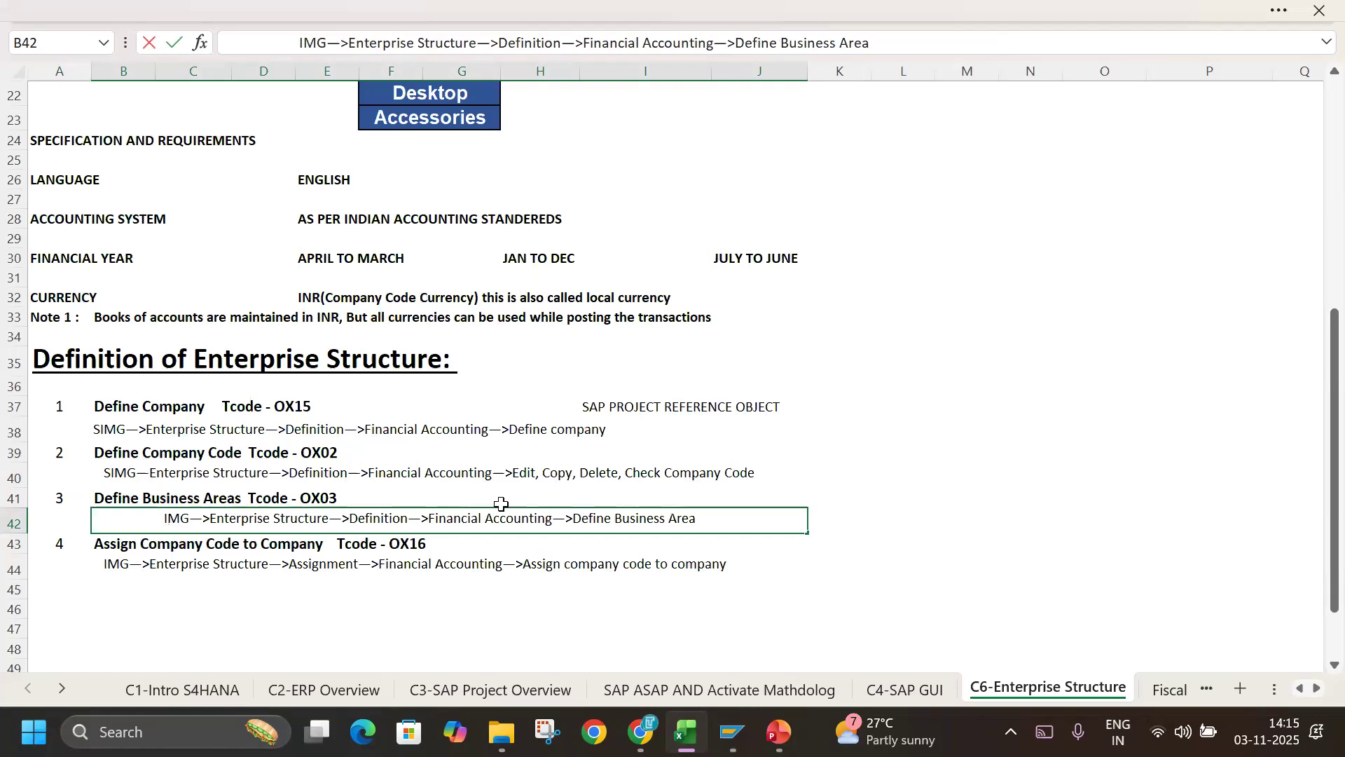
key(Return)
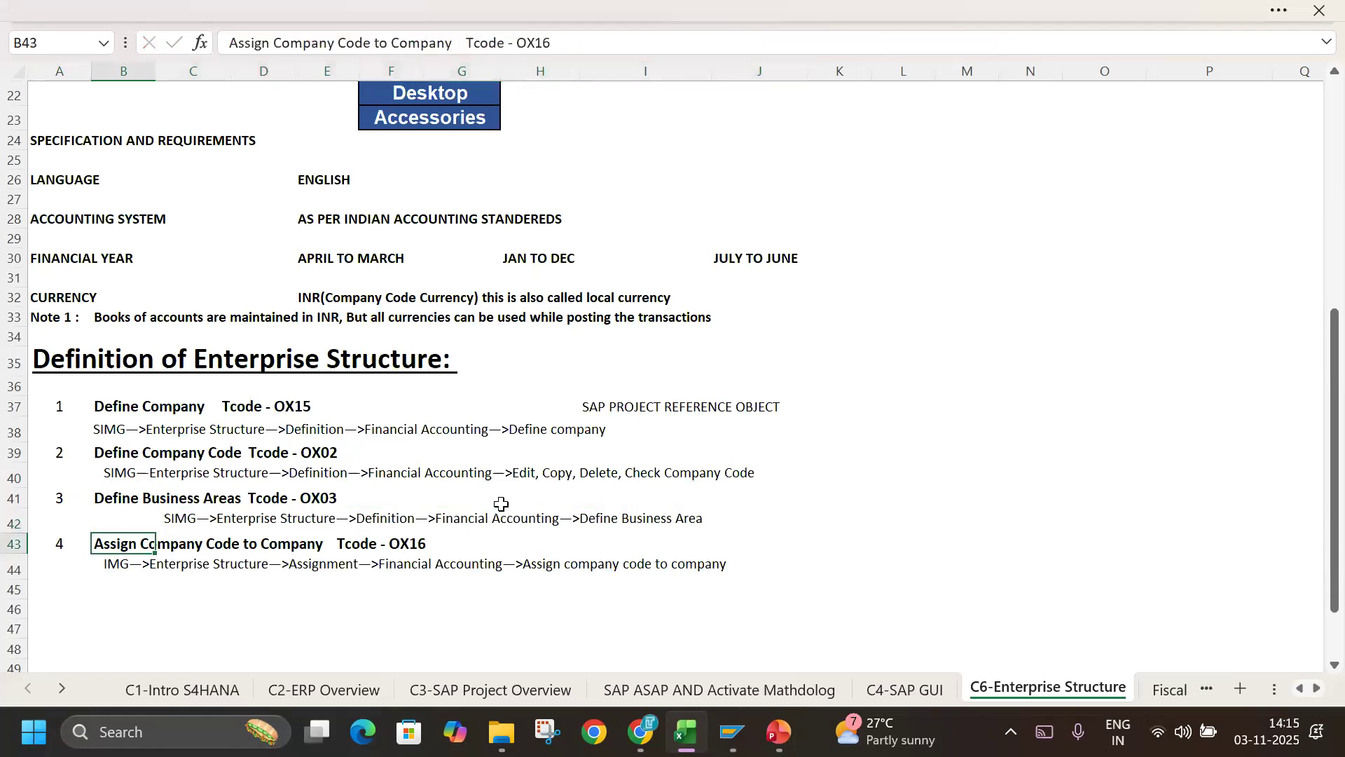
Switch from the notes to SAP, display the implementation guide through transaction SIMG, and return to SAP Easy Access.
click(177, 518)
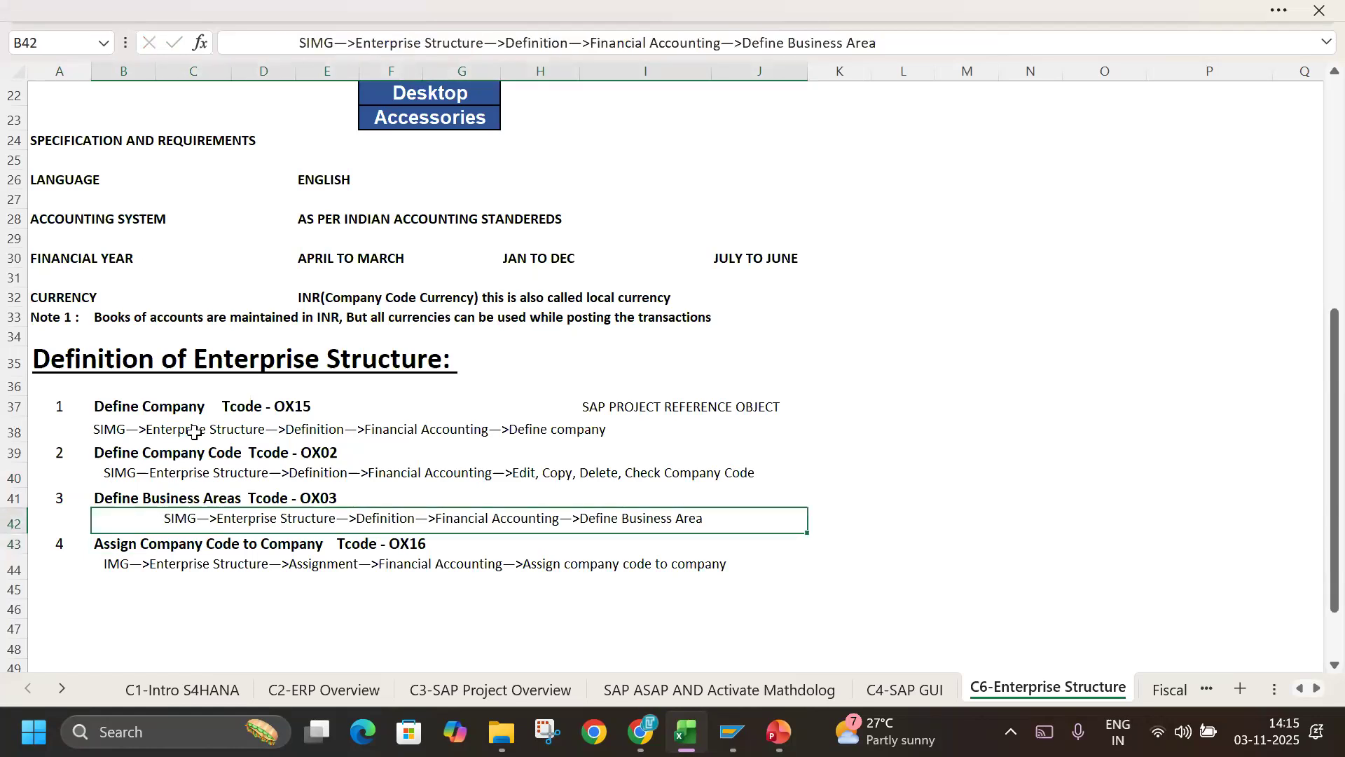
click(926, 440)
key(alt+Tab)
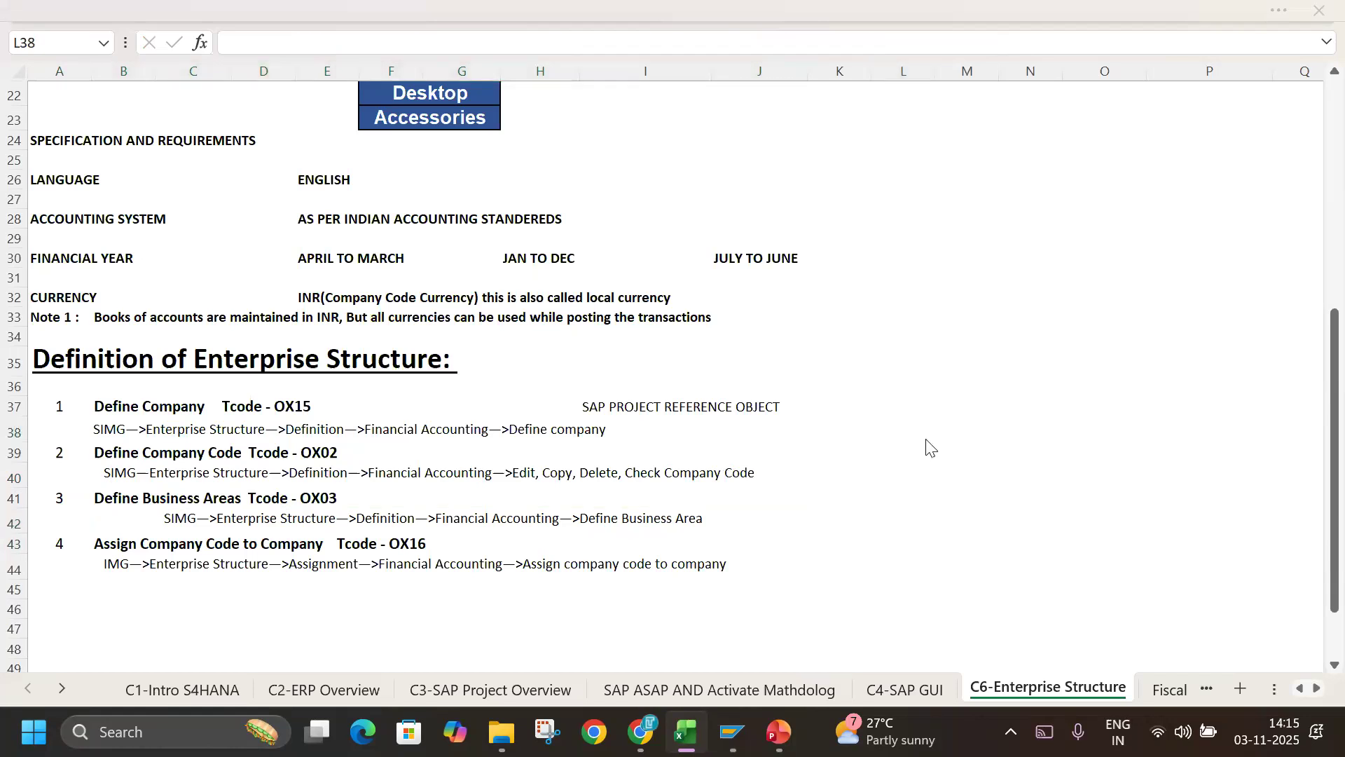
text(SIMG)
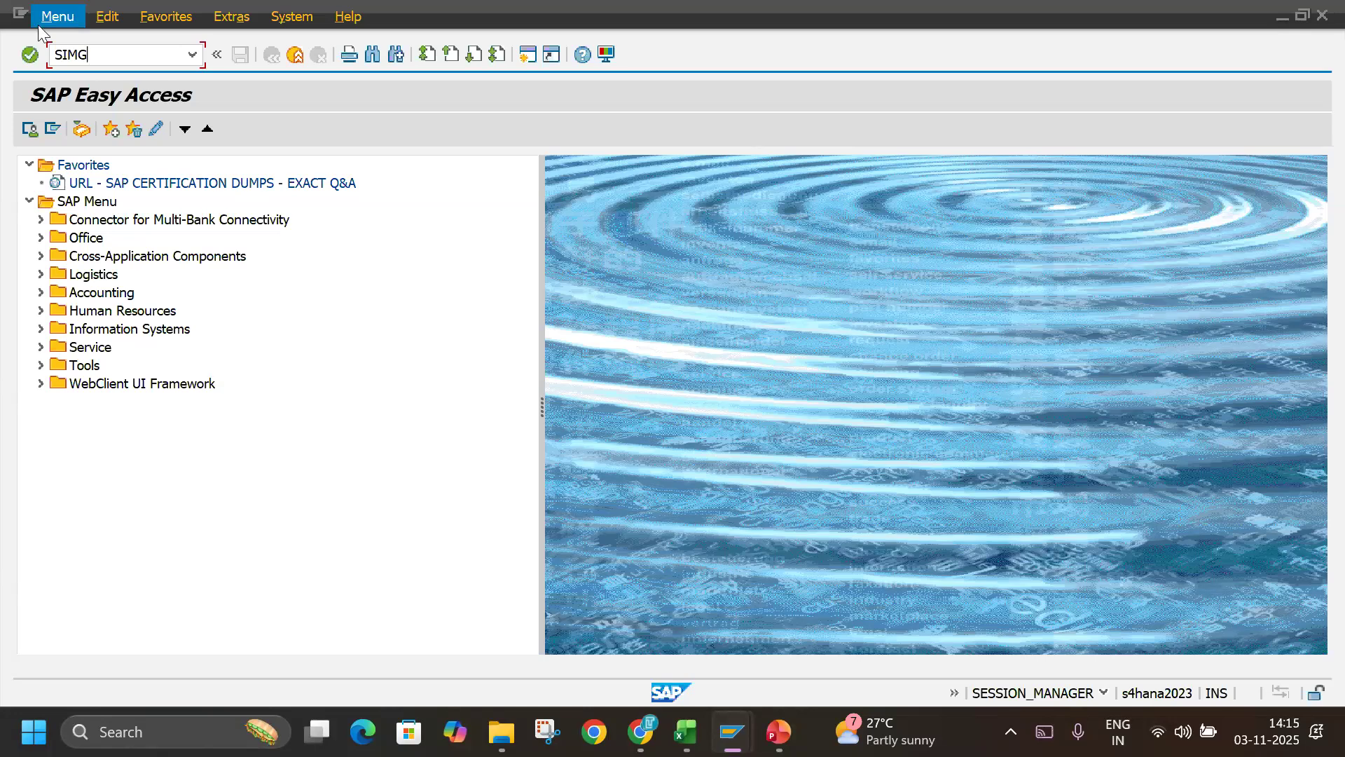
key(Return)
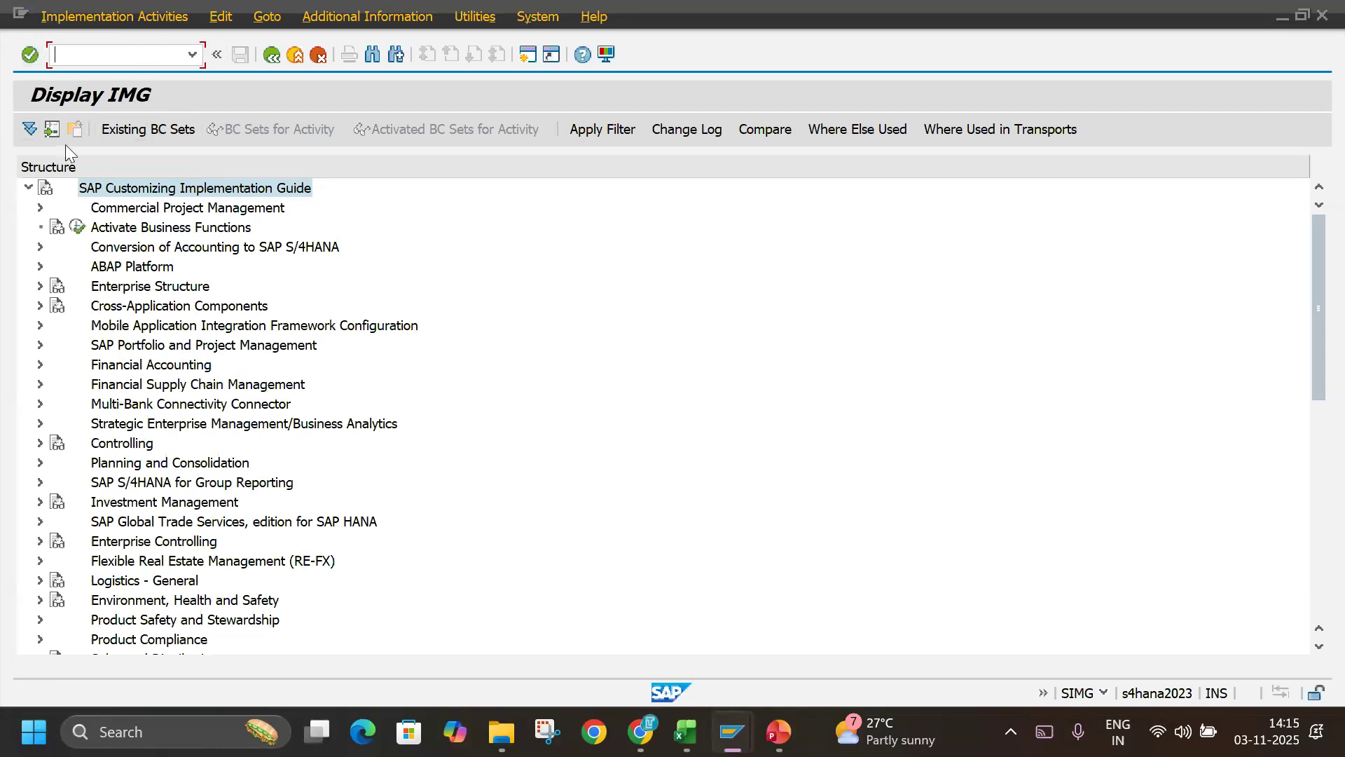
key(F3)
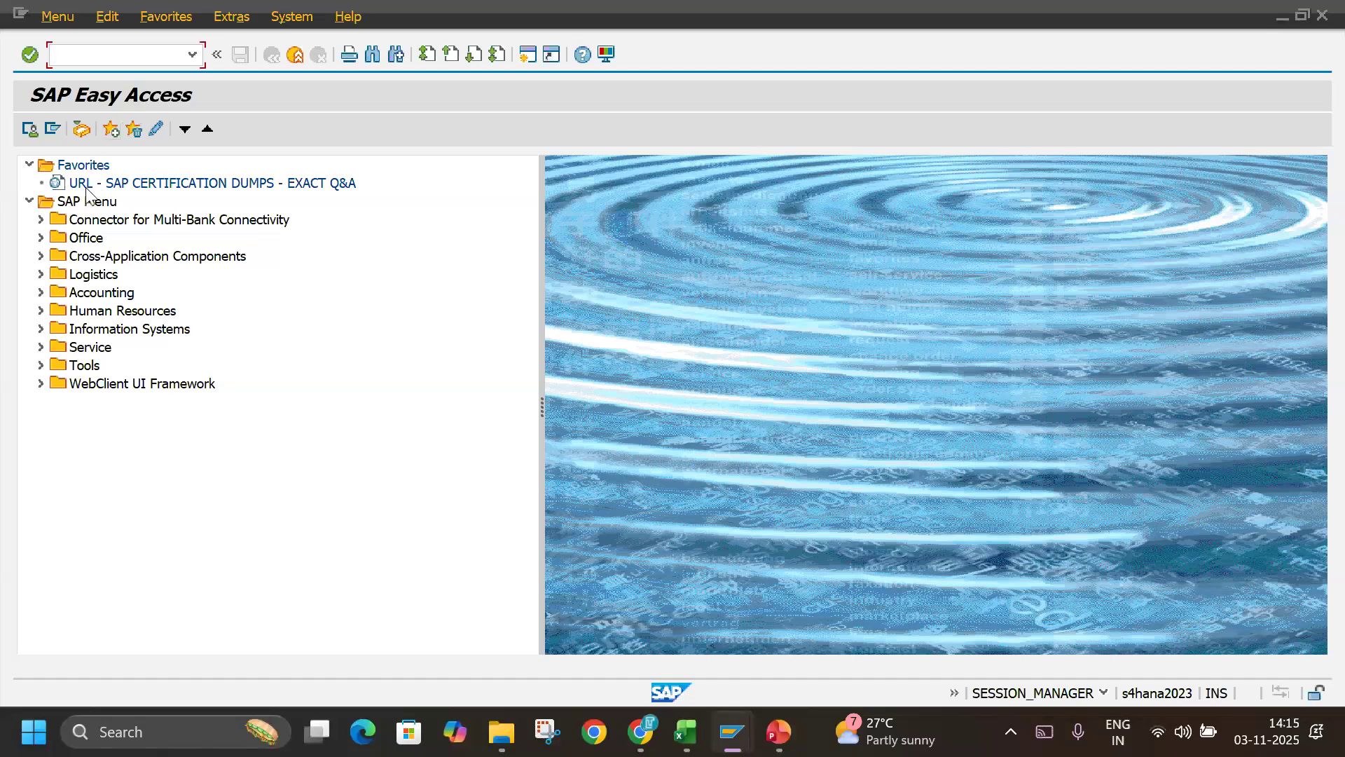
click(110, 132)
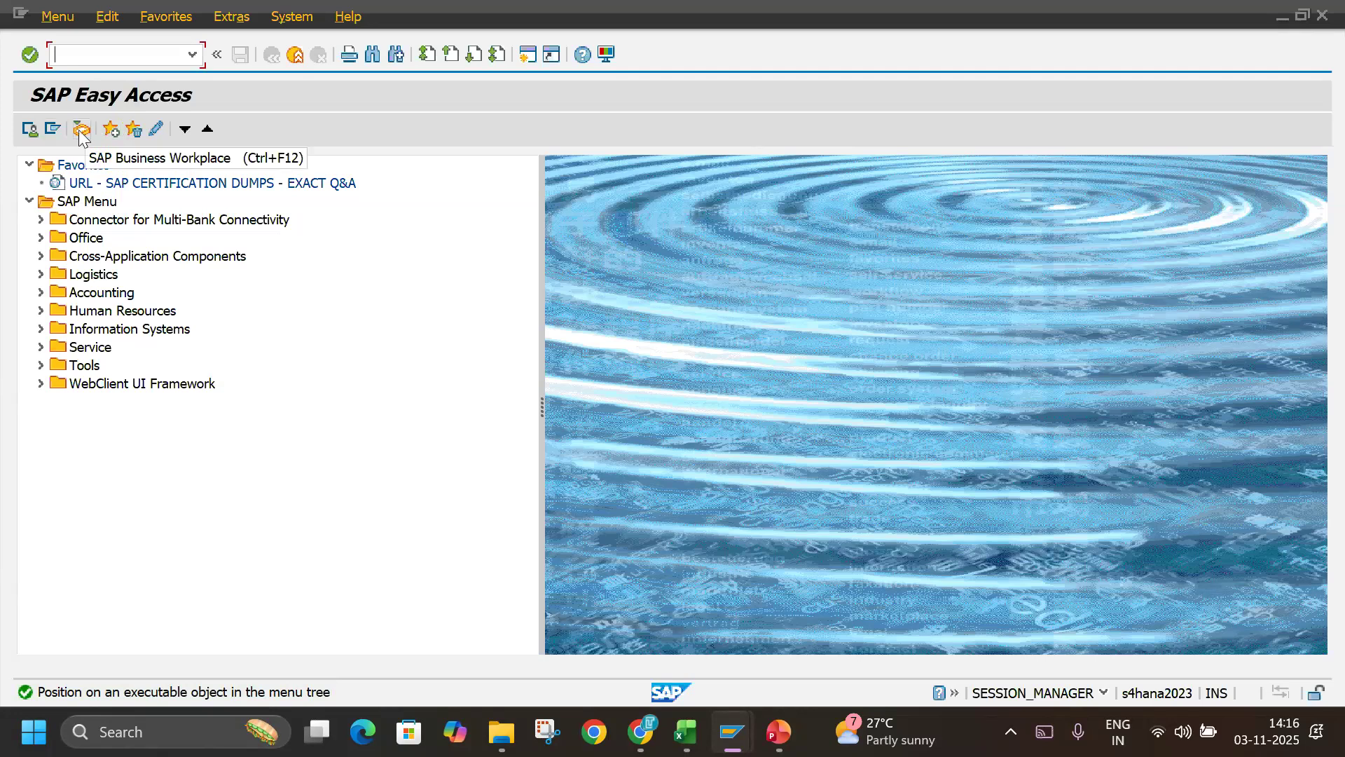
click(81, 130)
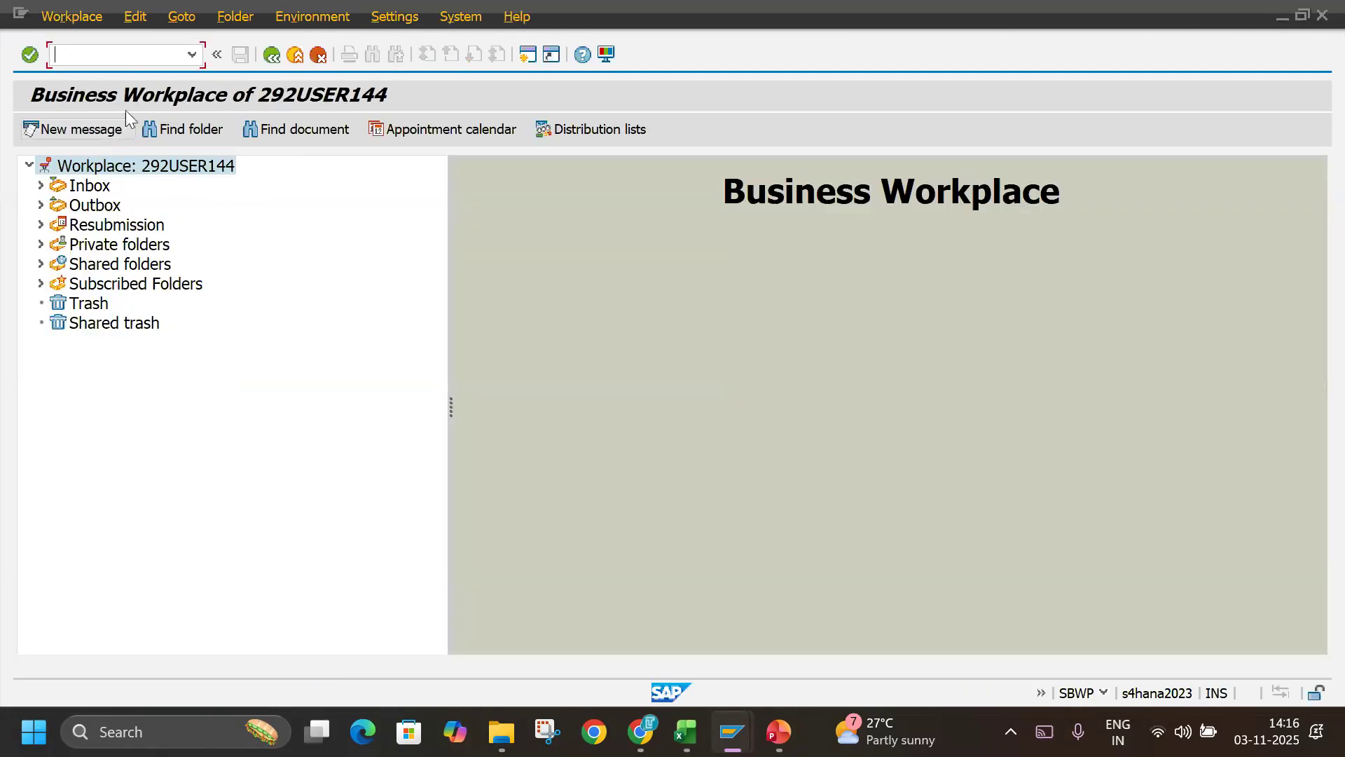
key(F3)
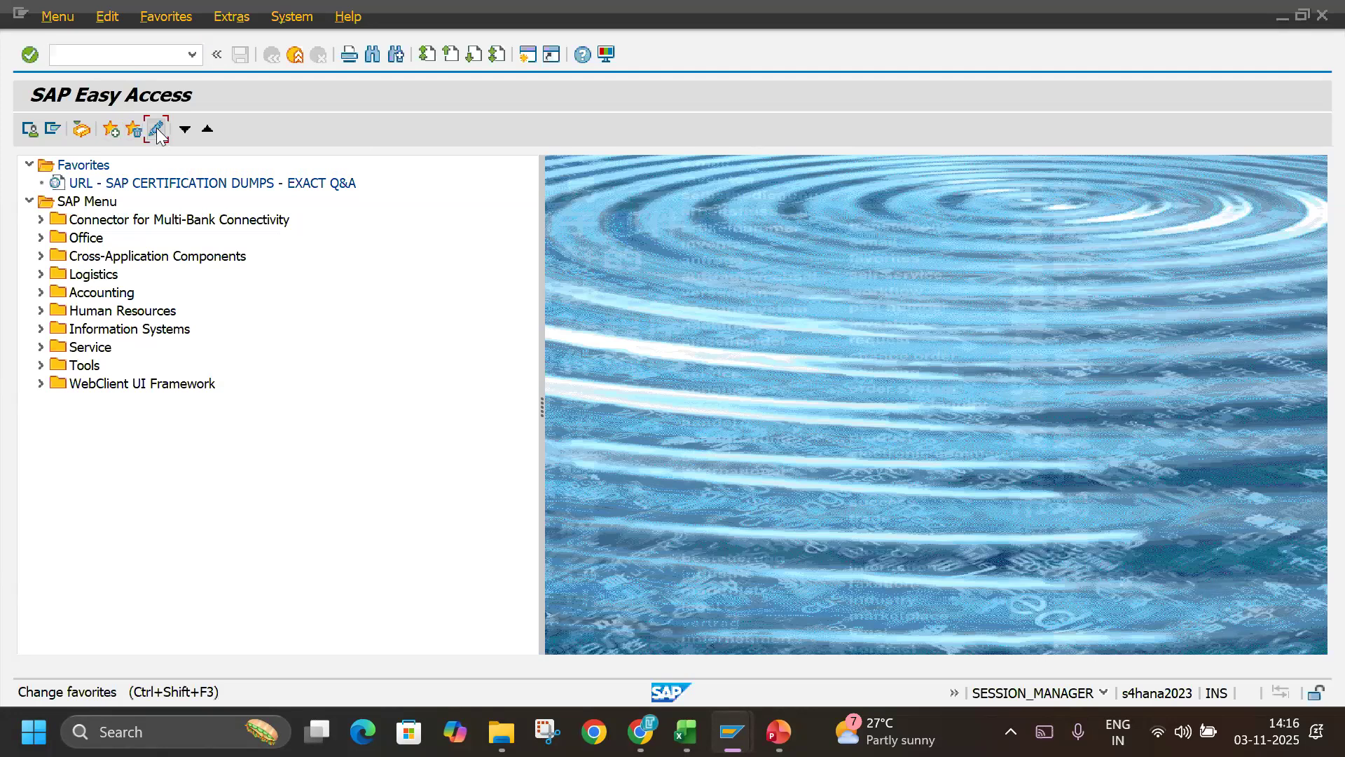
click(156, 130)
click(90, 166)
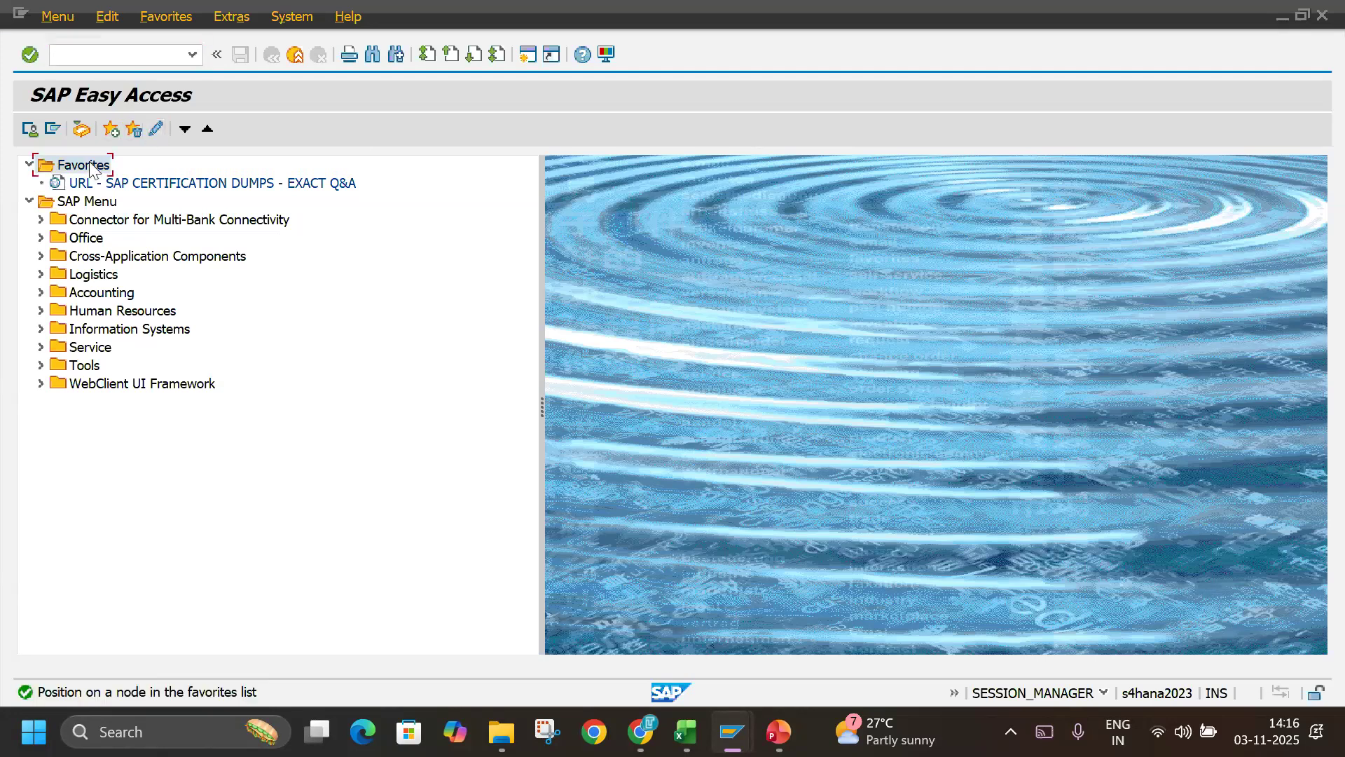
click(112, 131)
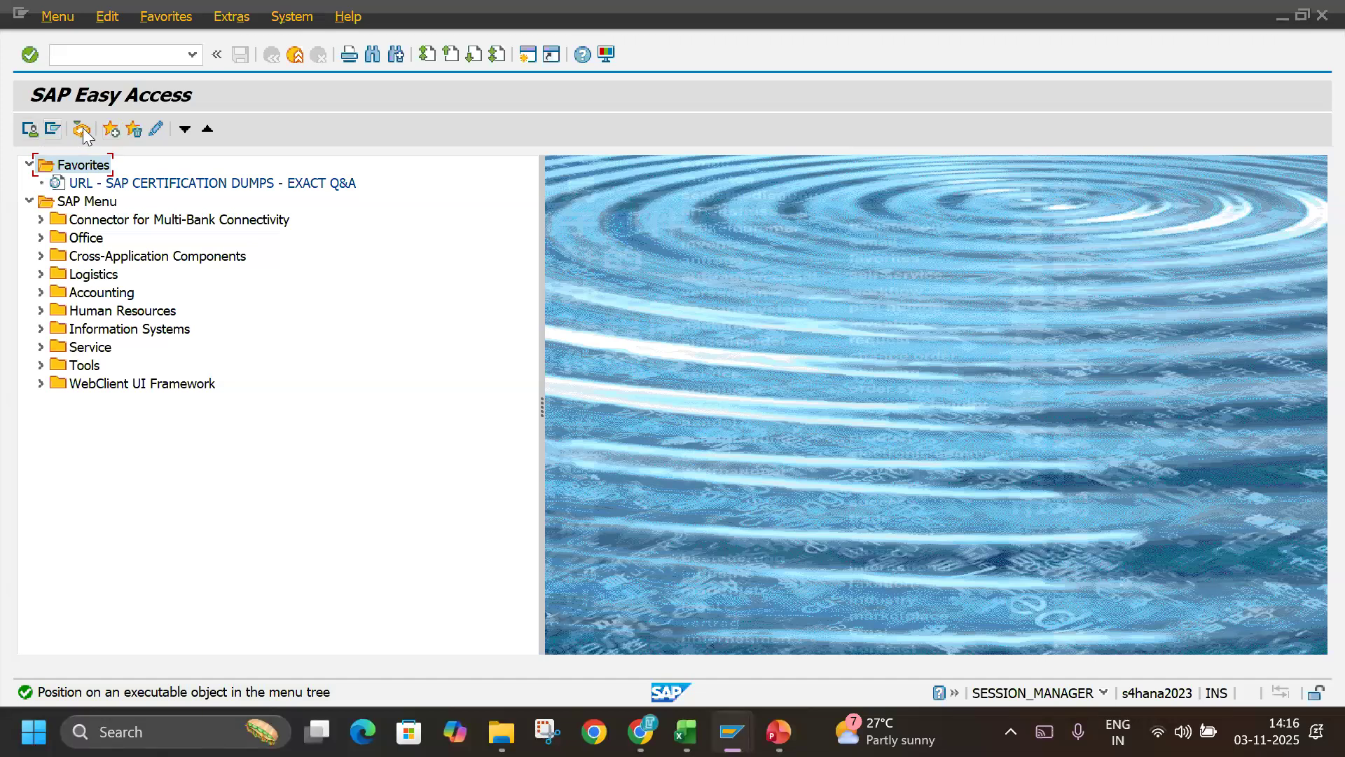
Insert transaction SIMG into the Favorites folder of SAP Easy Access.
right_click(83, 164)
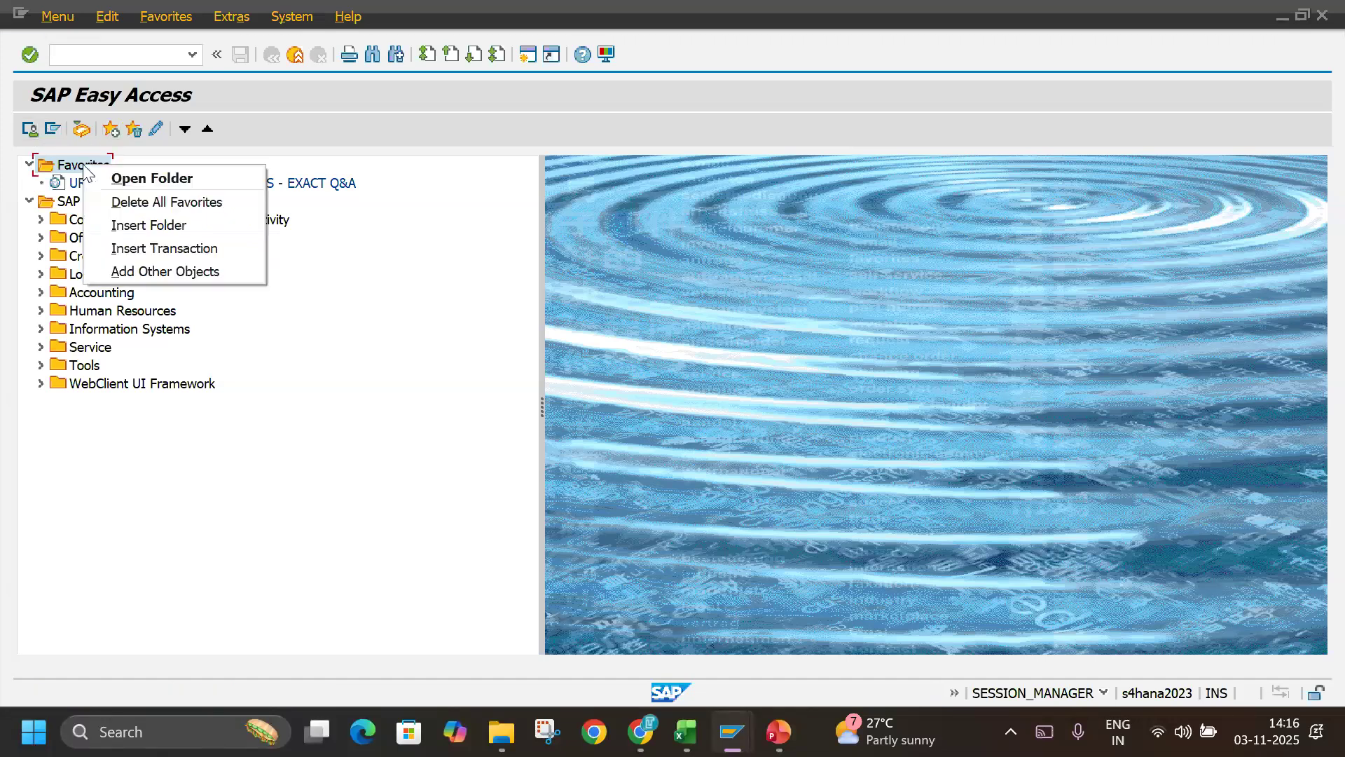
click(250, 365)
right_click(82, 163)
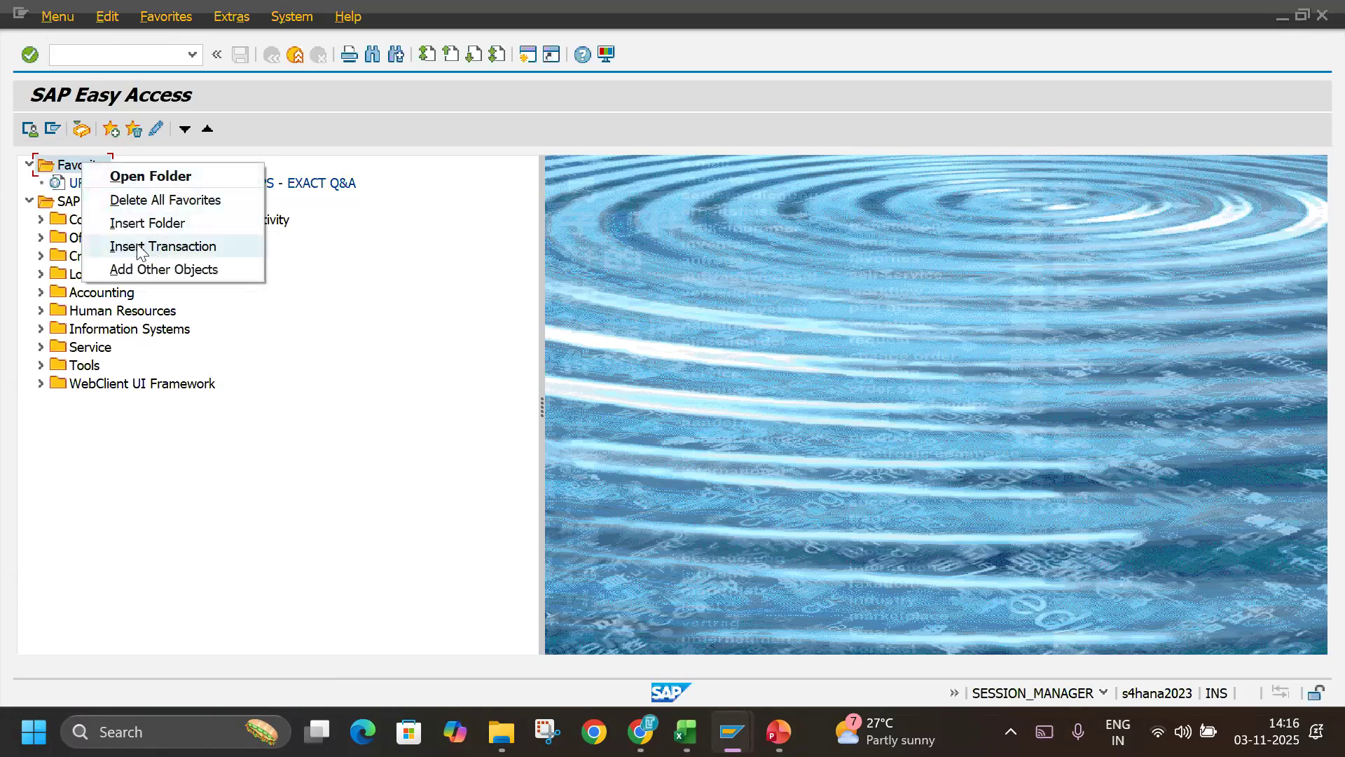
click(186, 251)
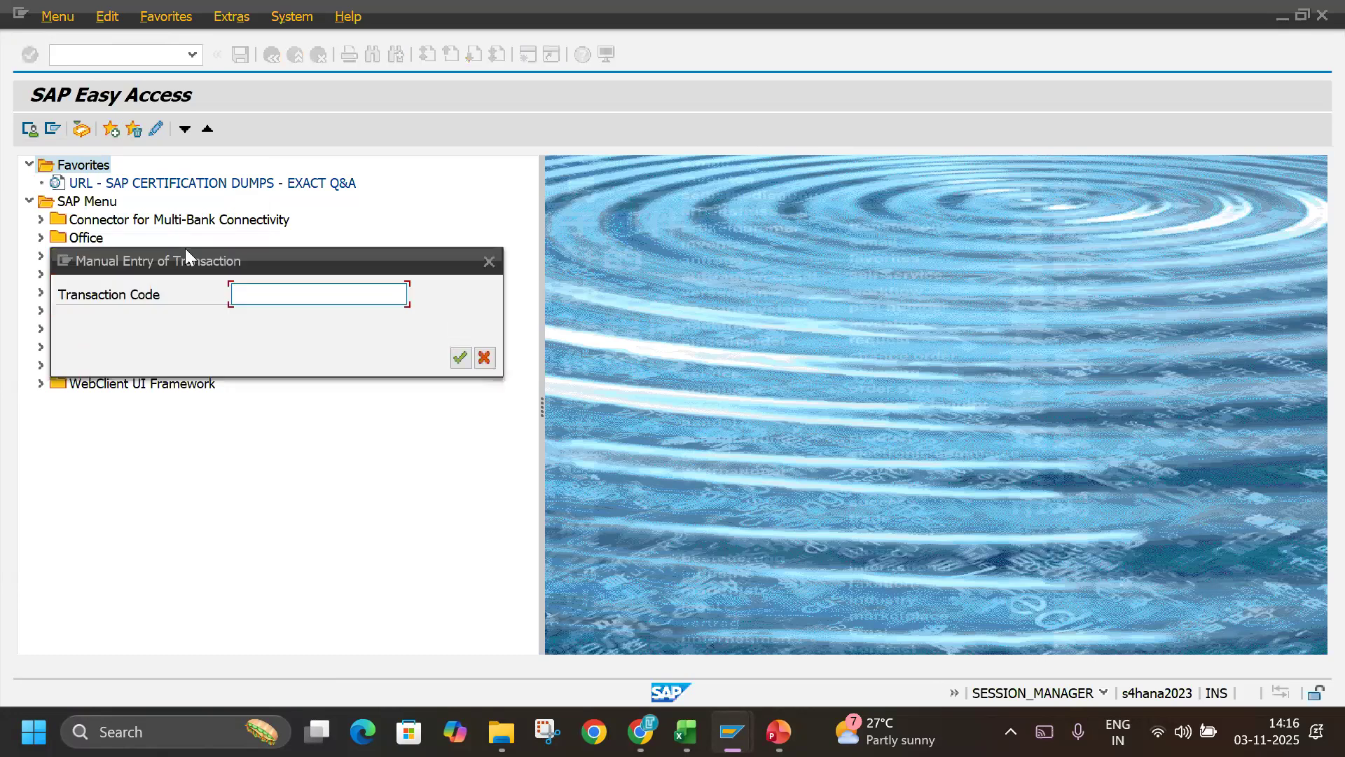
text(SIMG)
key(Return)
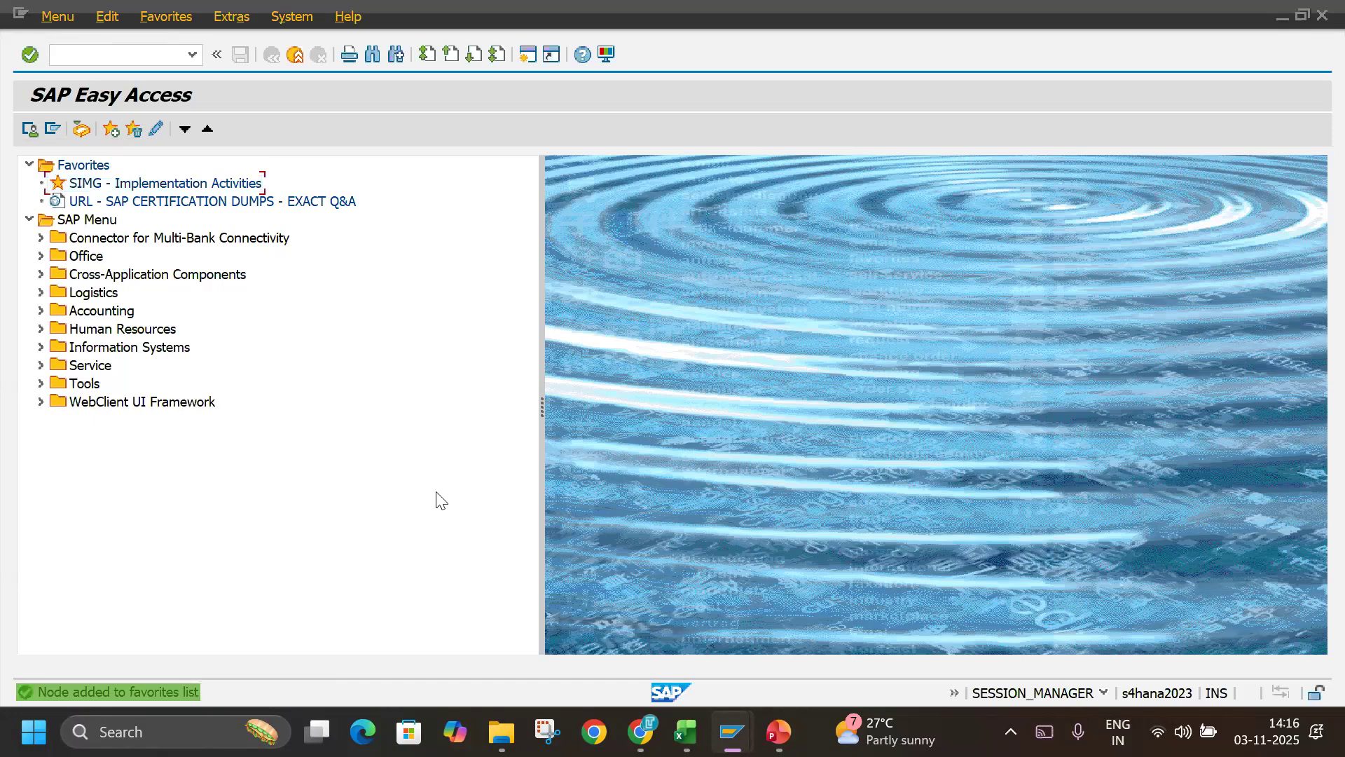
Open the implementation guide from the SIMG favorite, return to SAP Easy Access, and open it from the favorite again.
double_click(114, 187)
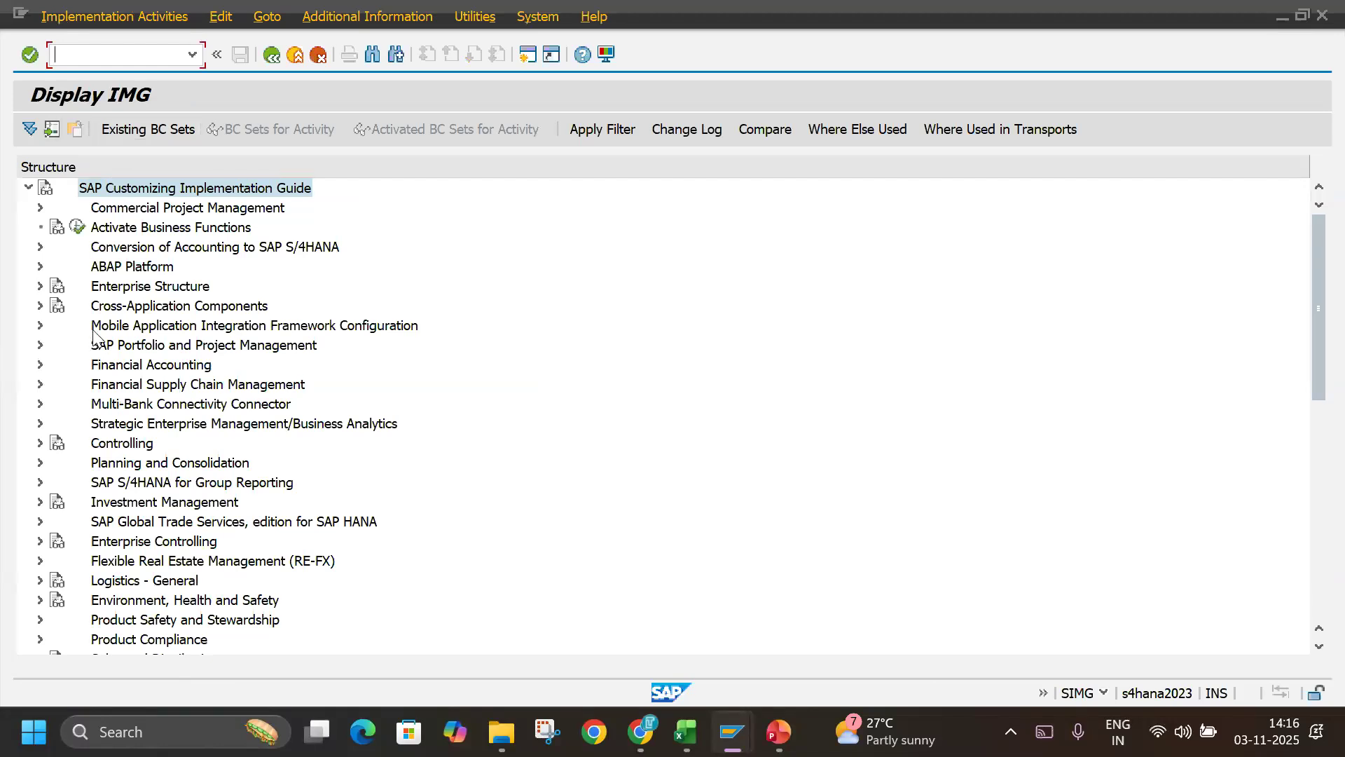
key(F3)
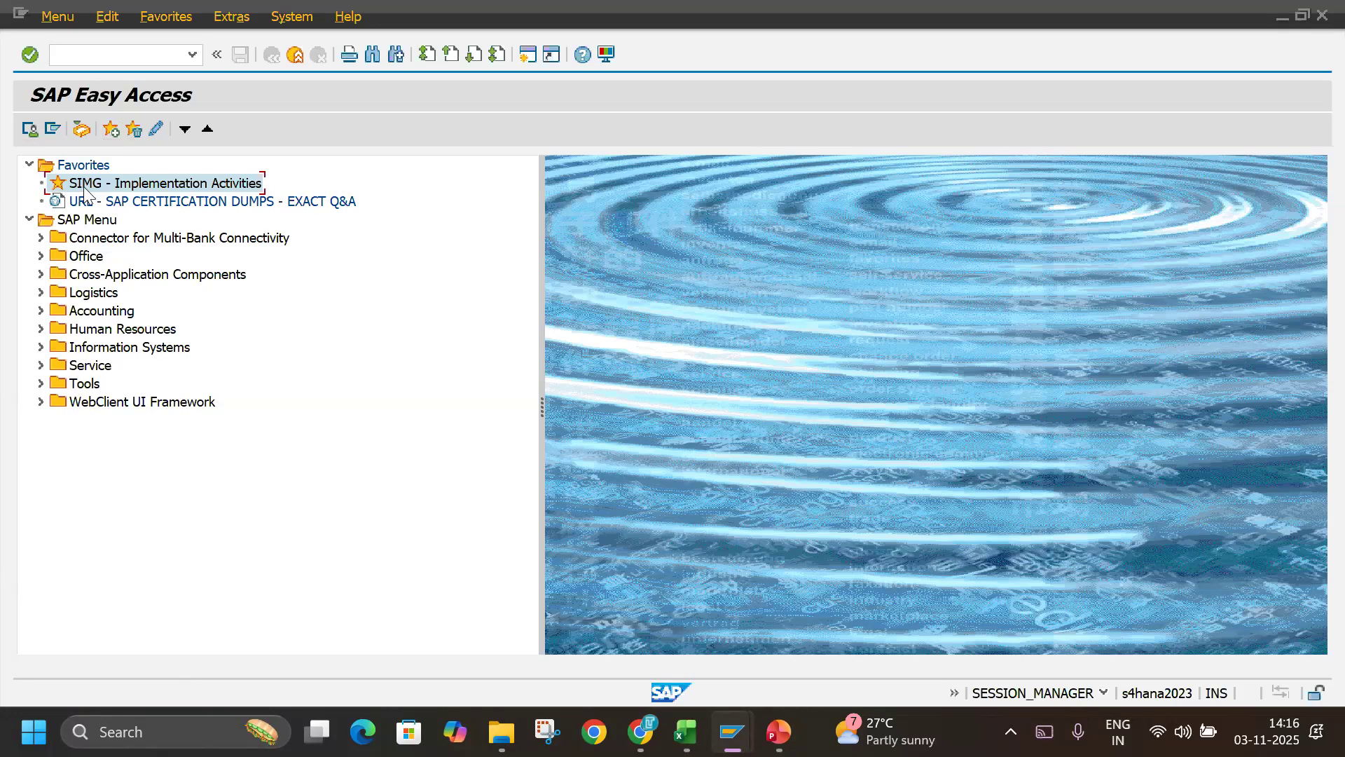
double_click(85, 184)
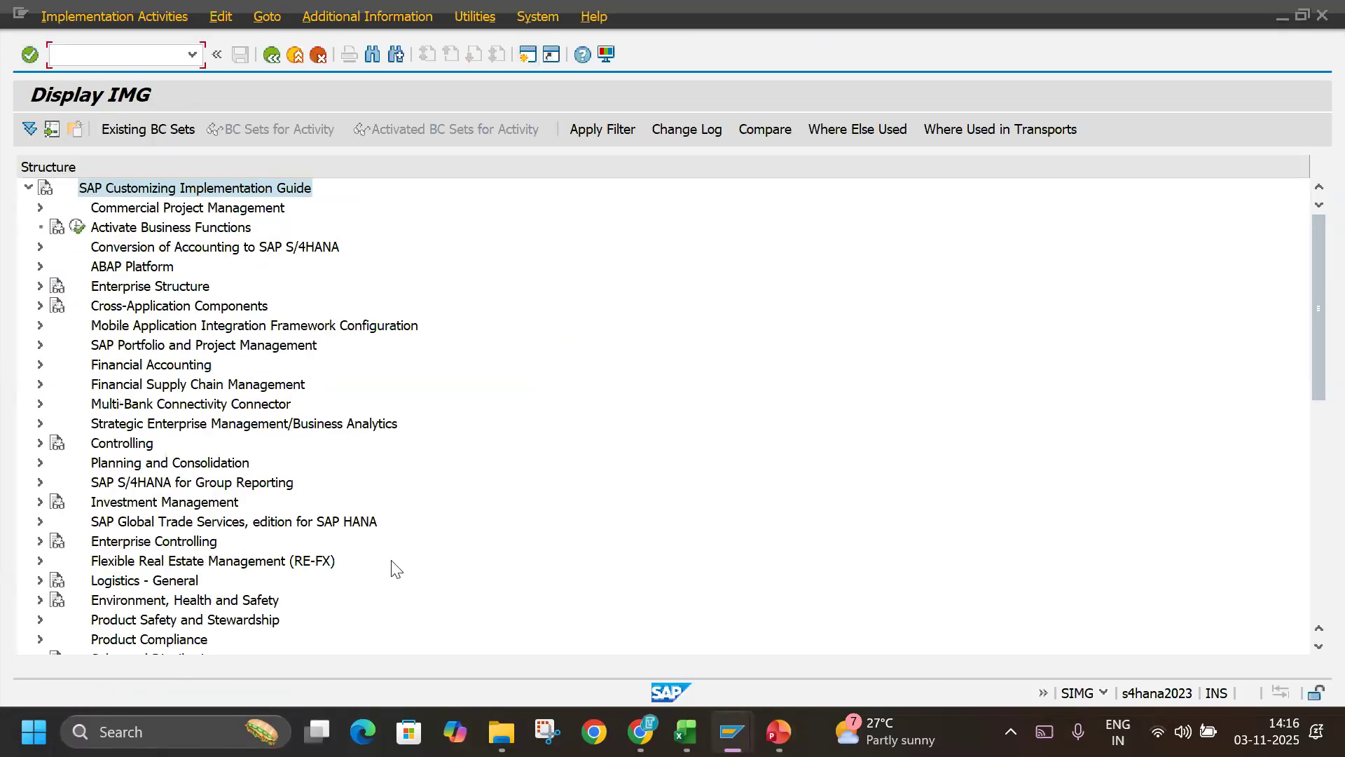
Switch to the Excel notes and review the Define Company heading and its configuration path in rows 37 and 38.
key(alt+Tab)
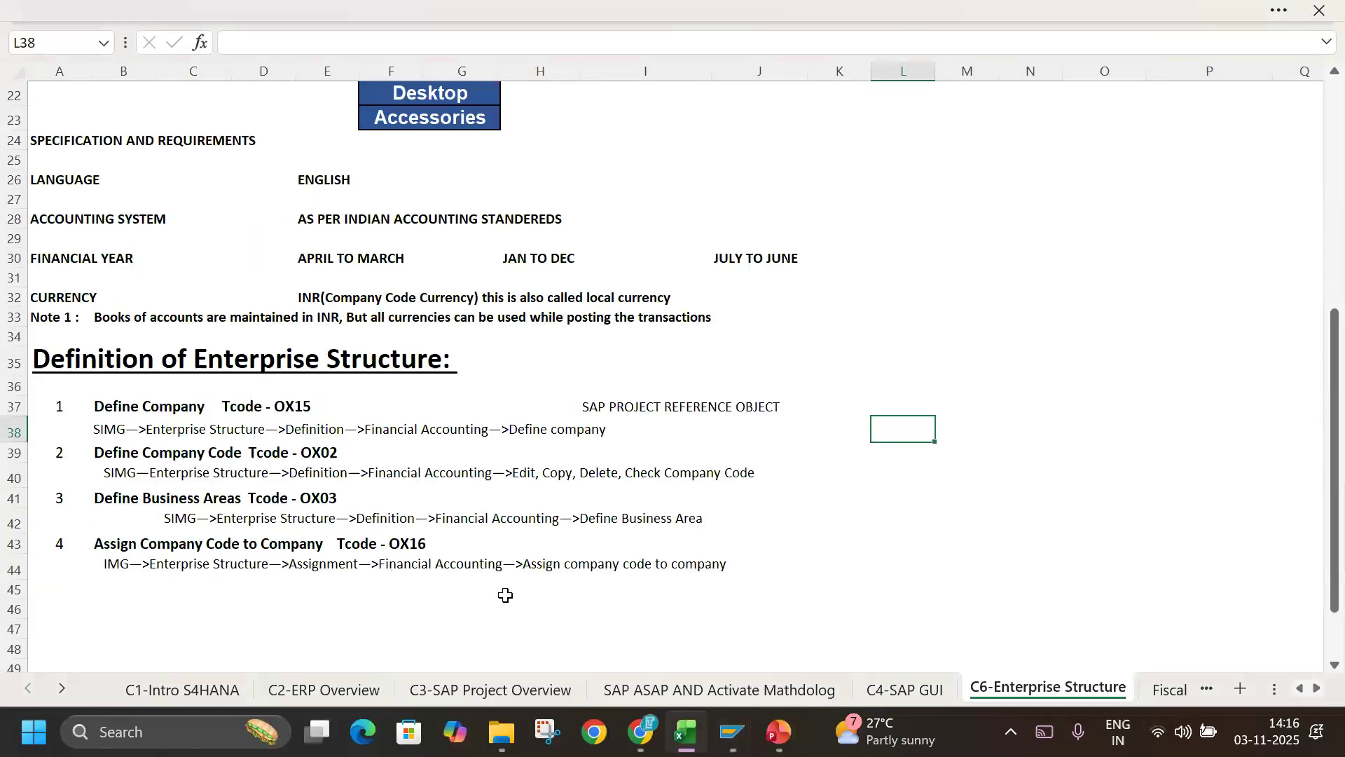
click(14, 407)
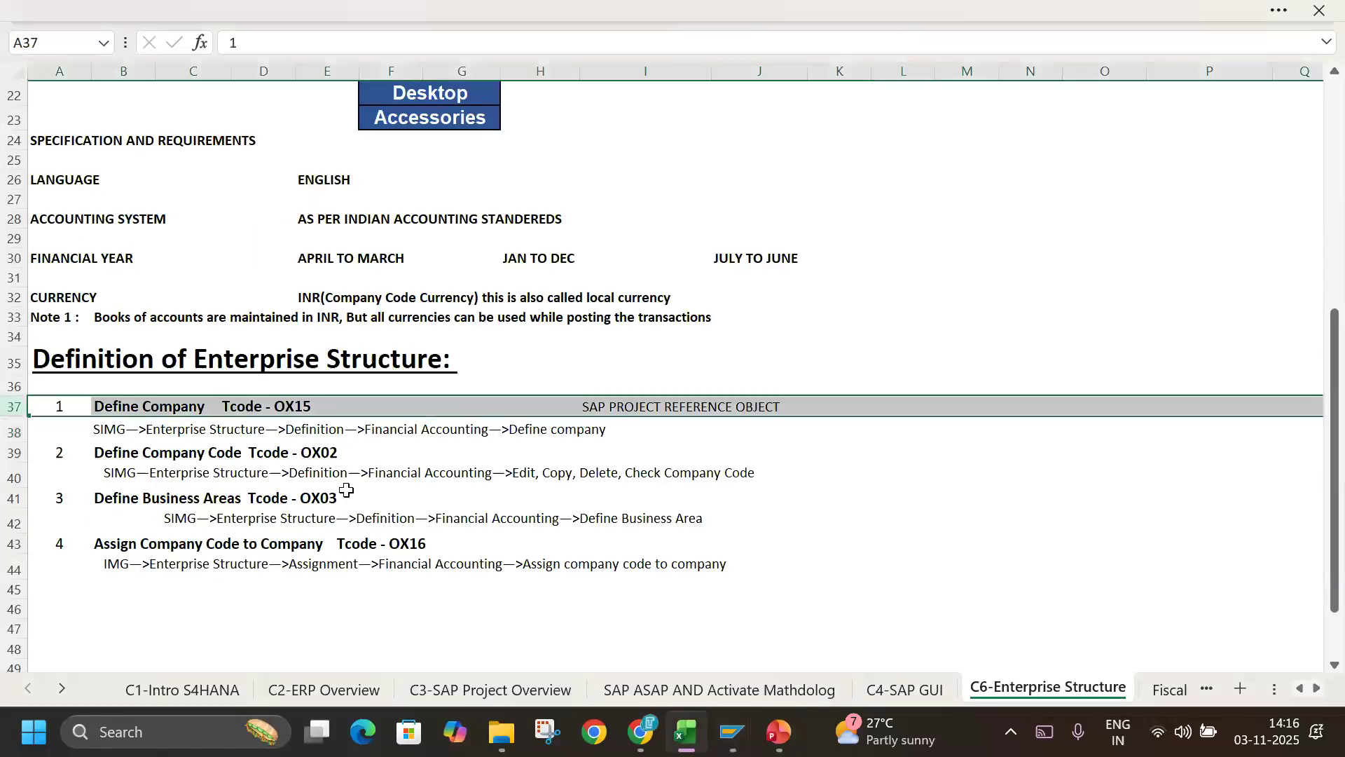
click(108, 428)
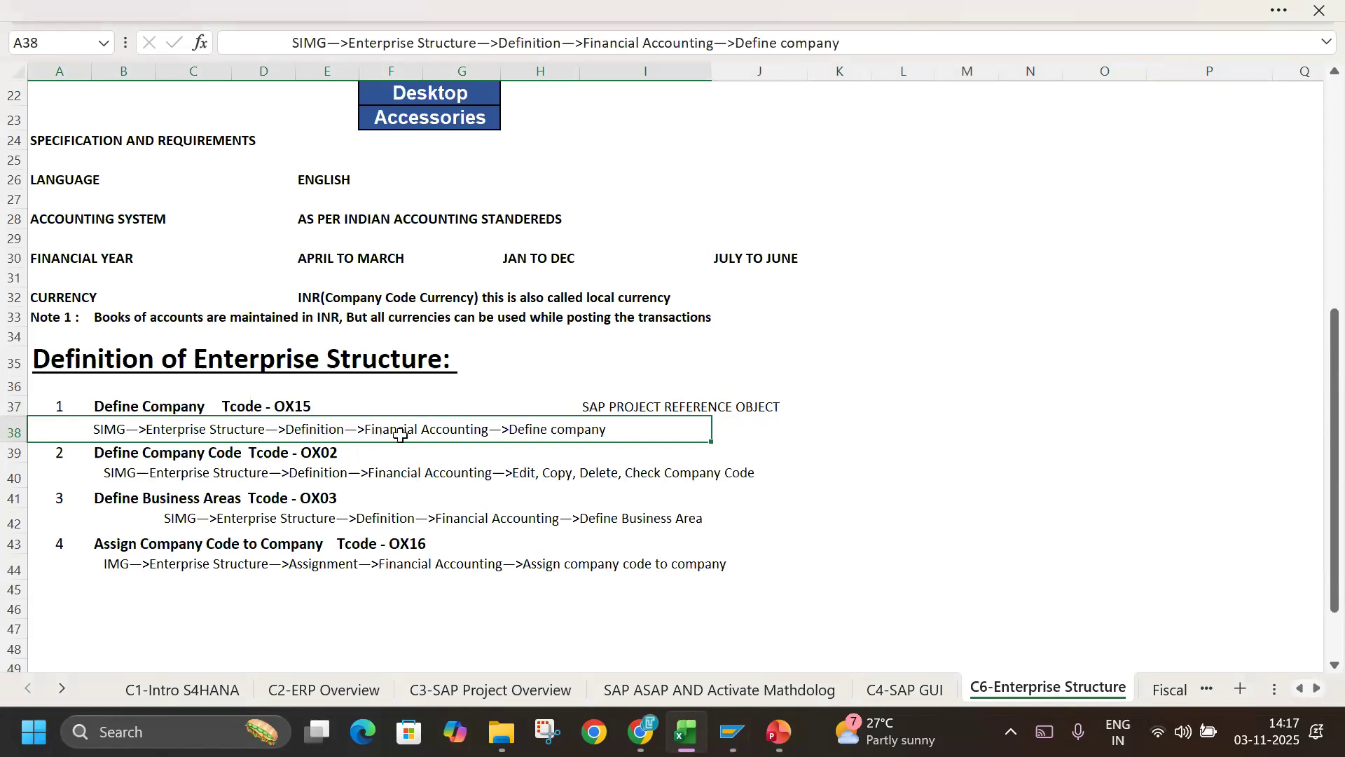
Switch back to SAP, expand Enterprise Structure in the implementation guide, and select its Definition node.
key(alt+Tab)
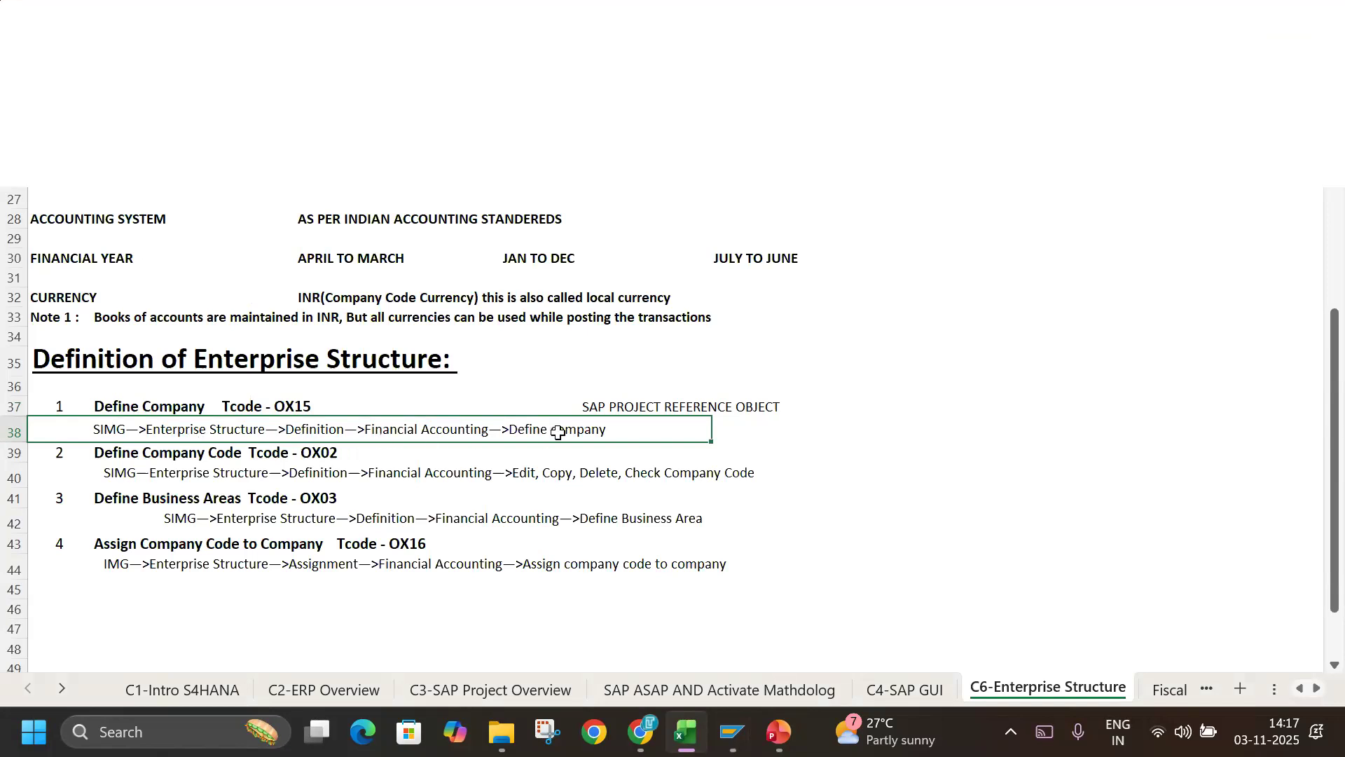
click(106, 288)
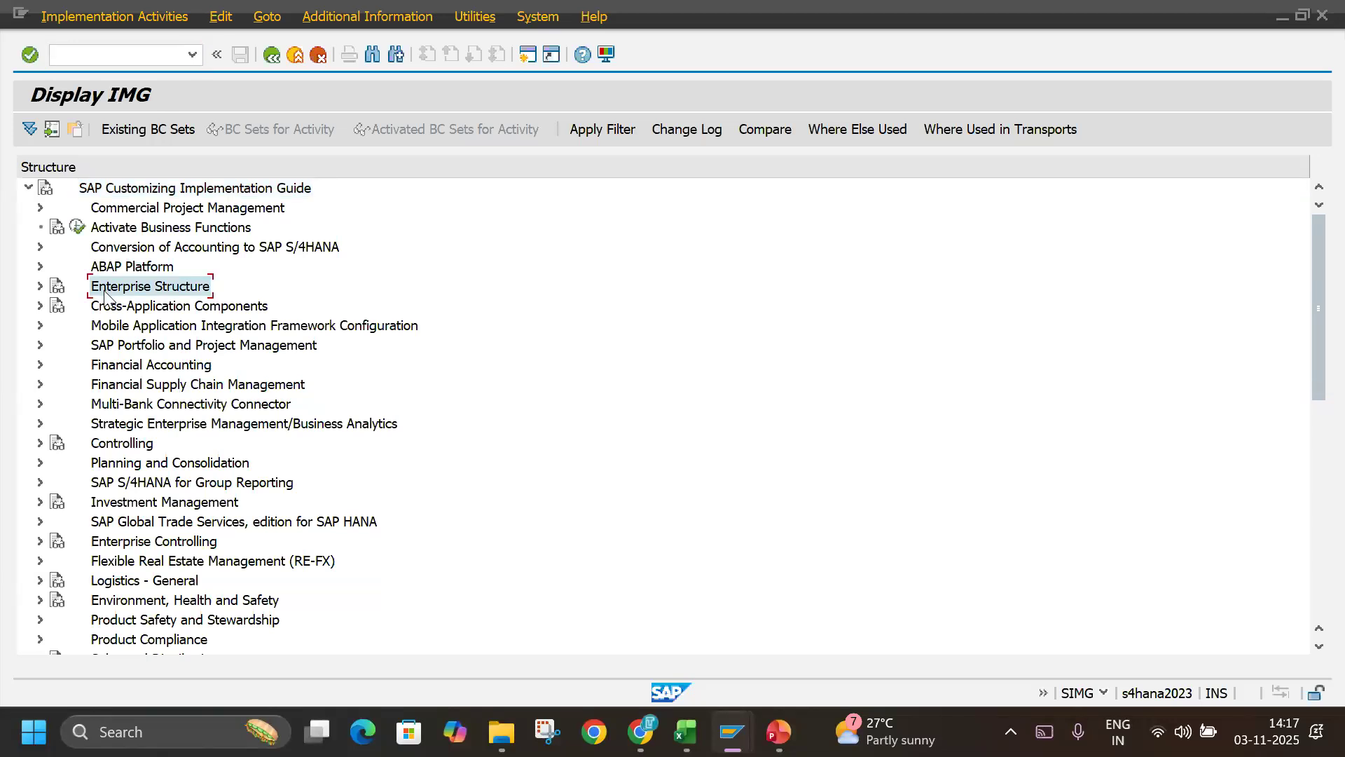
double_click(107, 289)
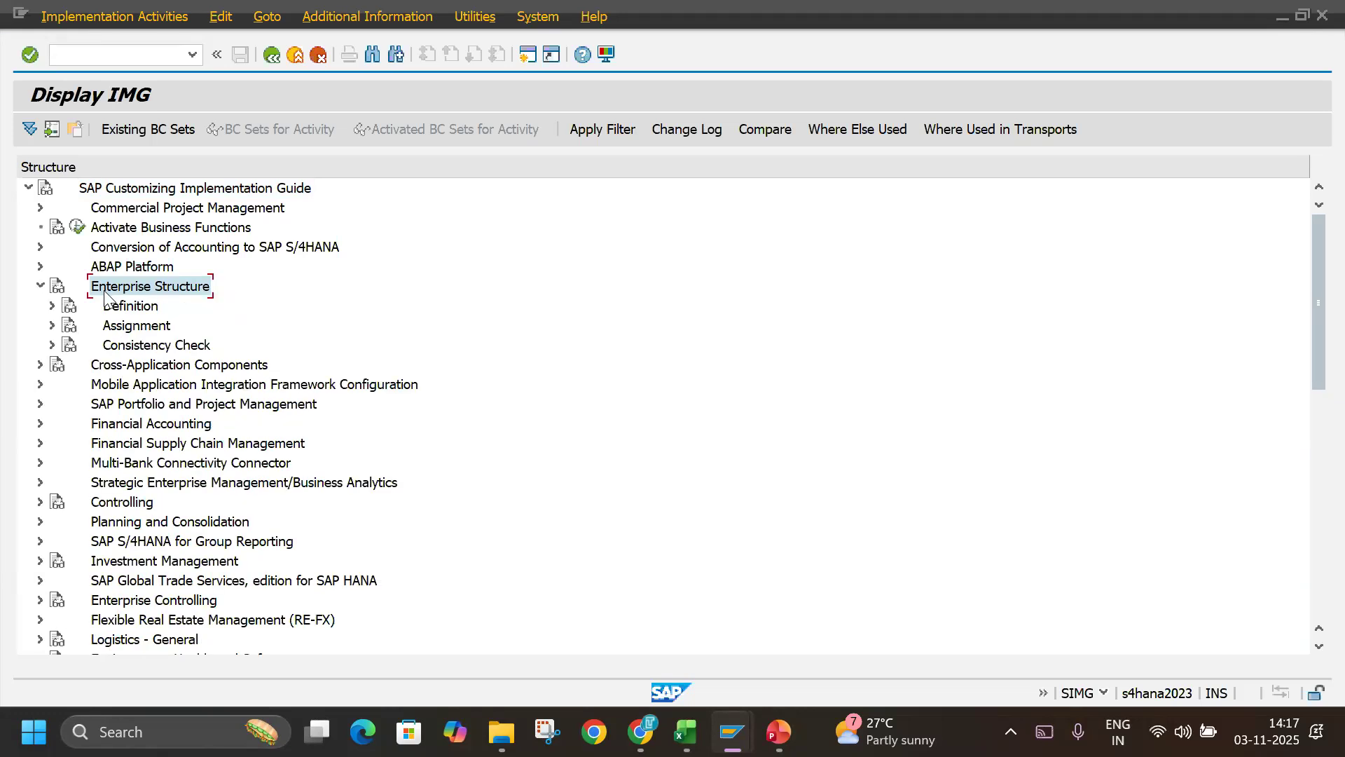
double_click(105, 294)
double_click(105, 294)
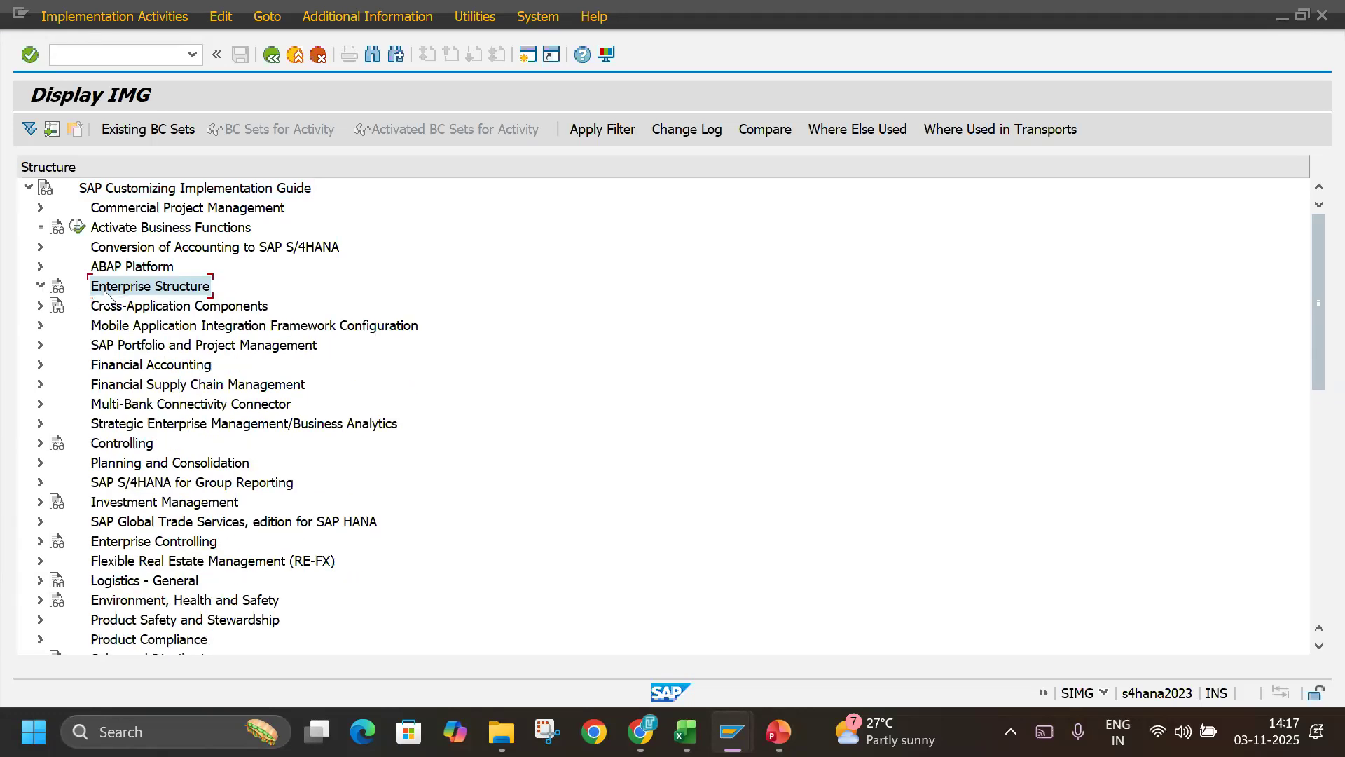
key(Down)
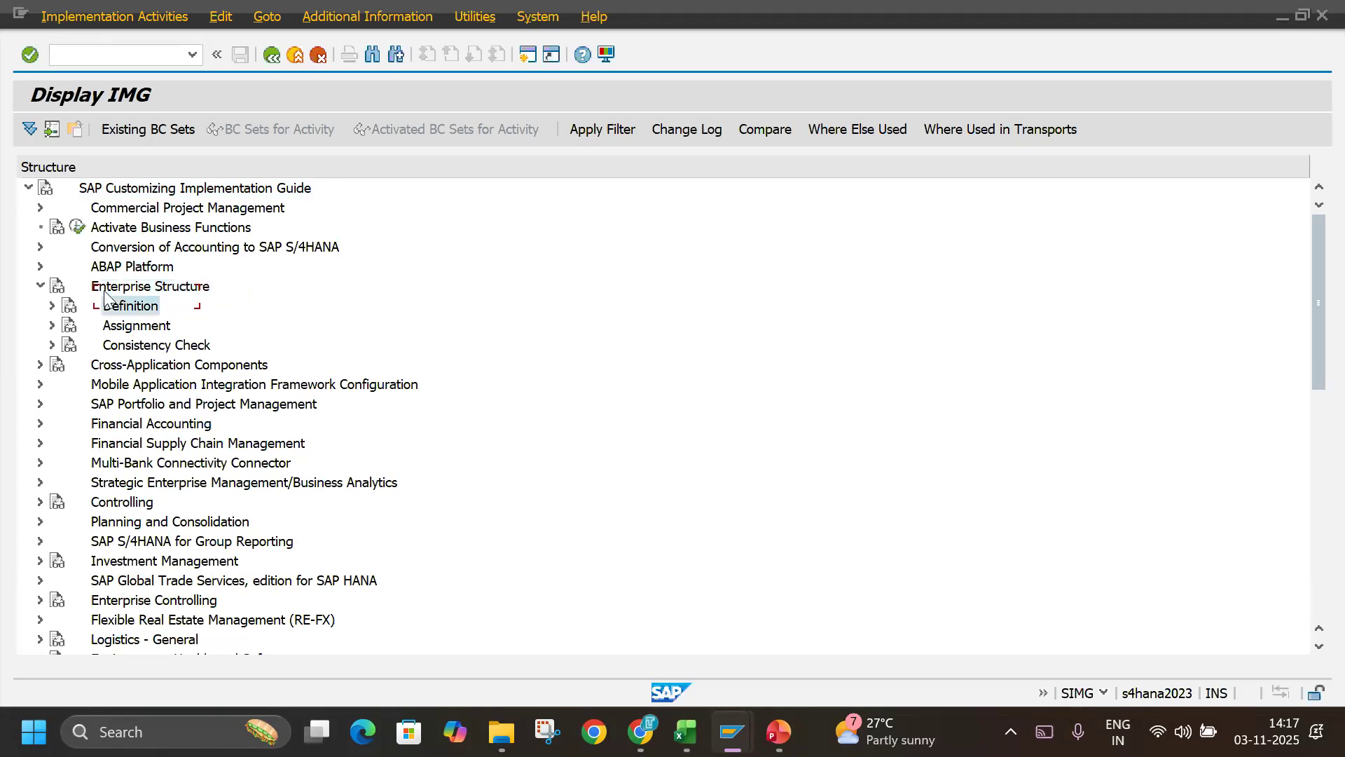
Check the path in the Excel notes, and expand Definition and Financial Accounting in the guide to reach Define company.
key(alt+Tab)
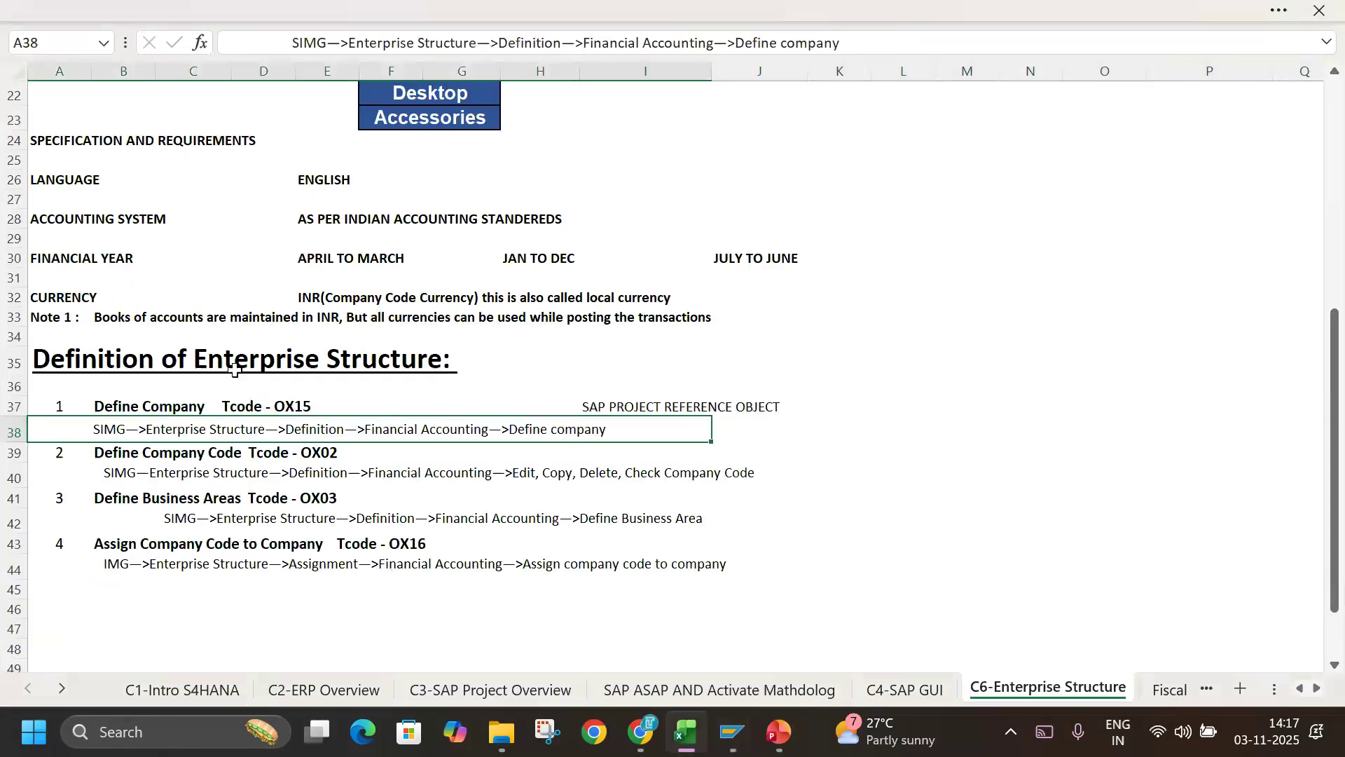
key(alt+Tab)
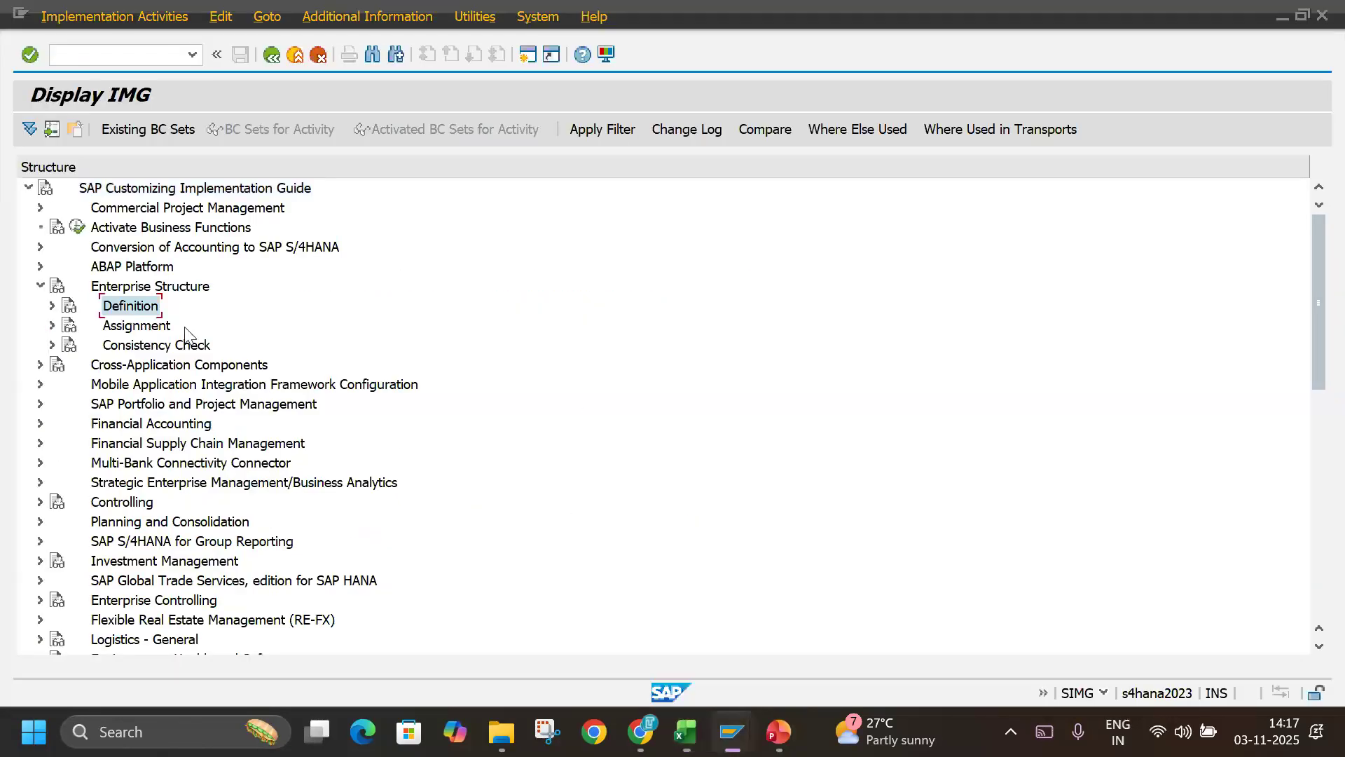
key(Right)
key(Down)
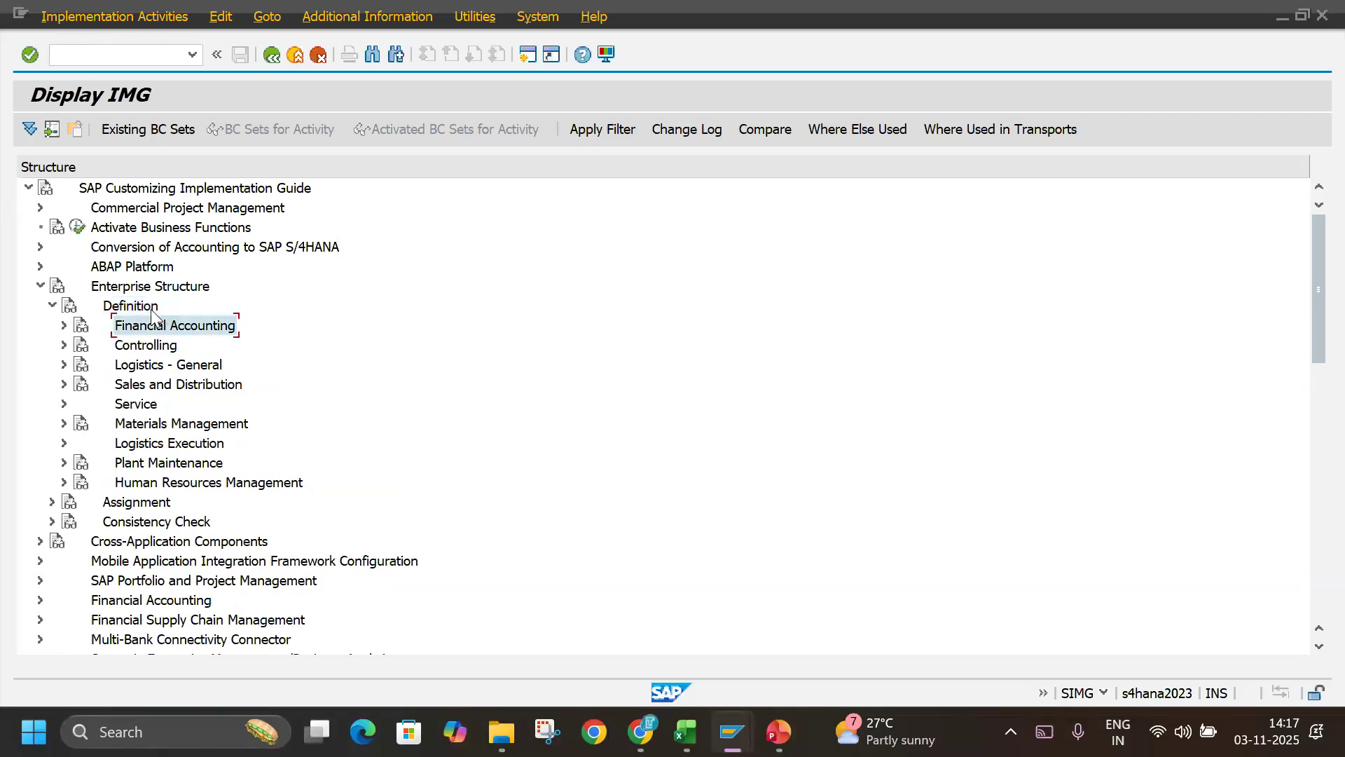
key(Right)
key(Down)
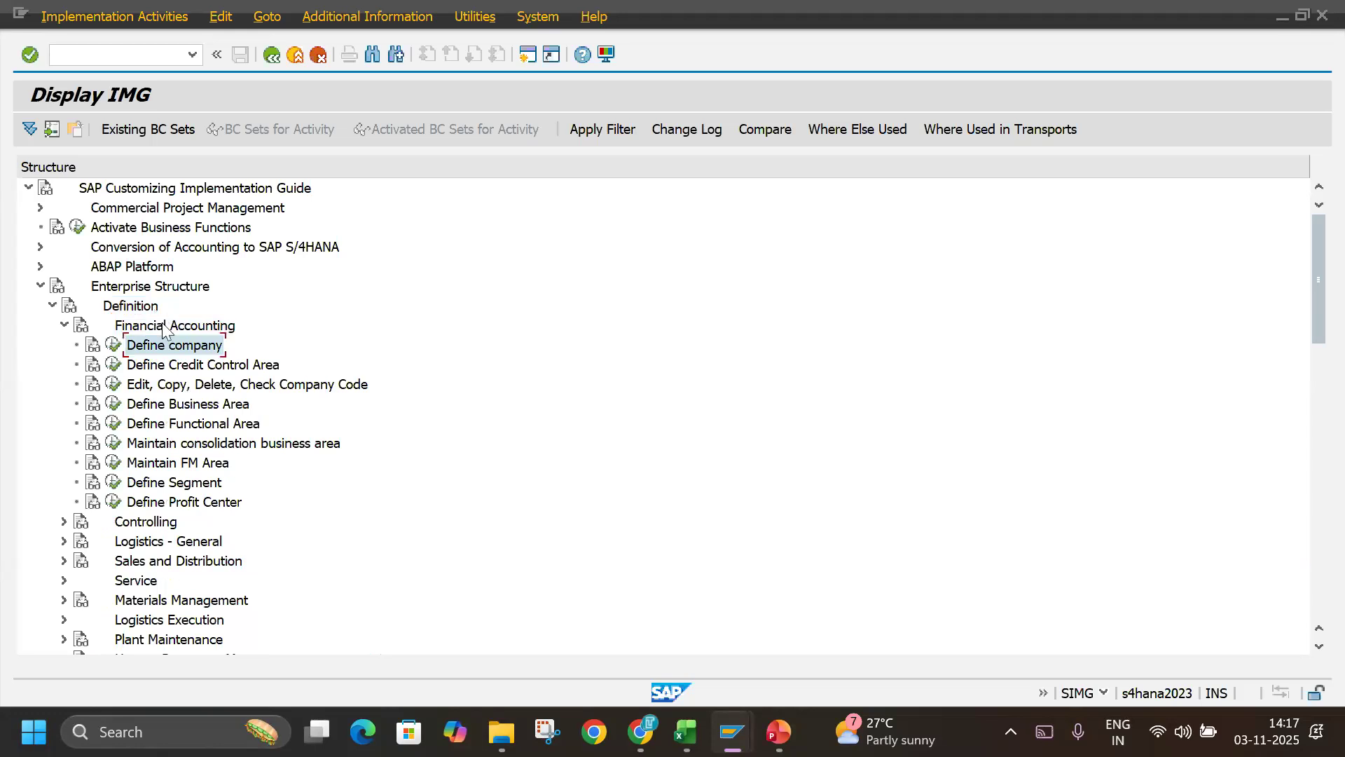
Read the IMG activity documentation for Define company and close it.
click(91, 346)
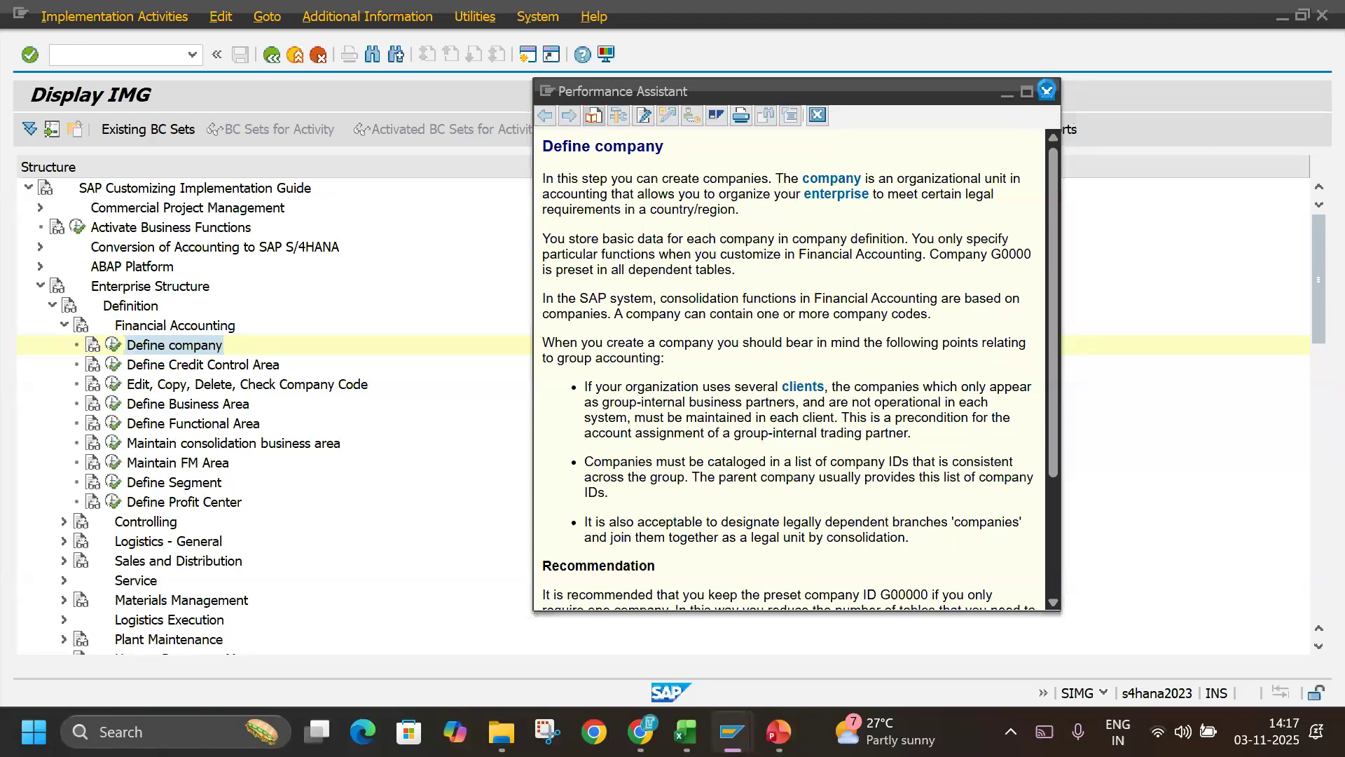
click(1047, 91)
click(174, 350)
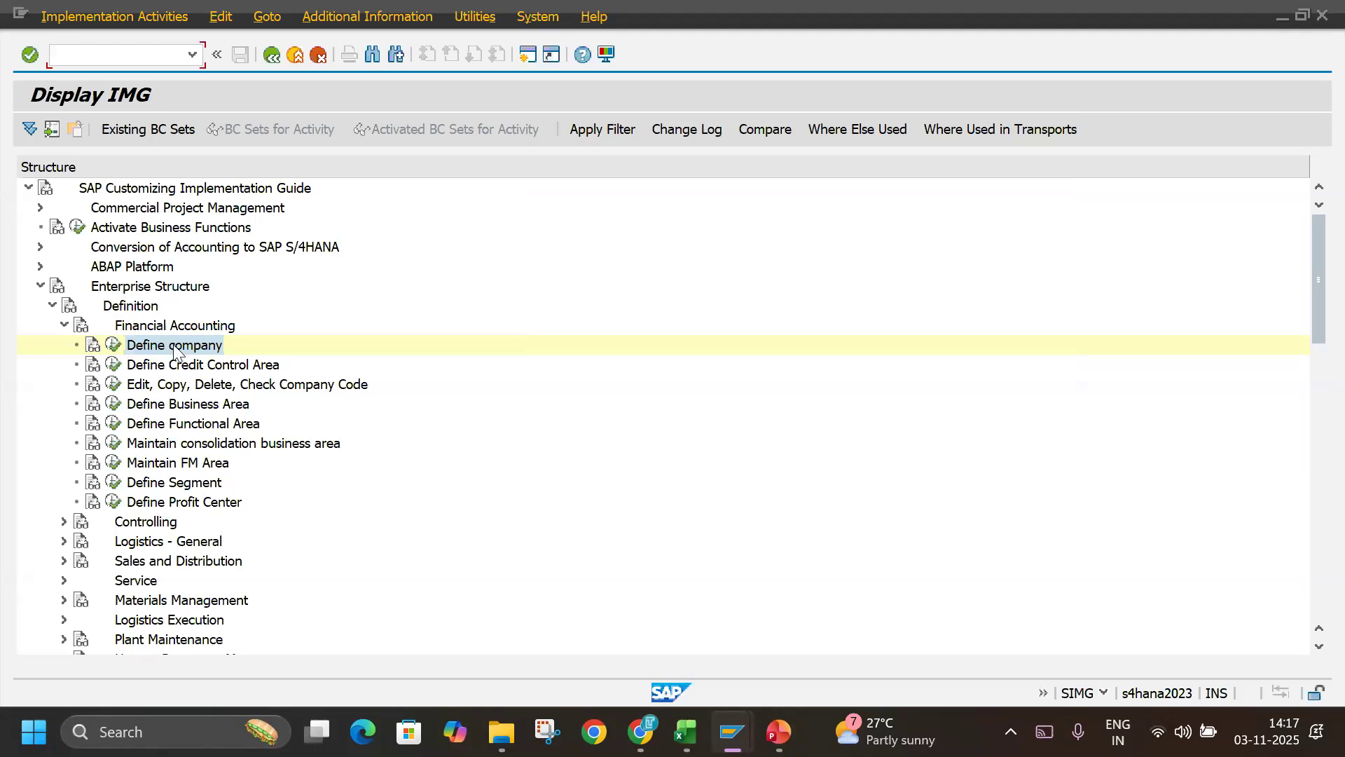
Execute the Define company activity and browse the existing companies in the internal trading partners overview.
click(116, 345)
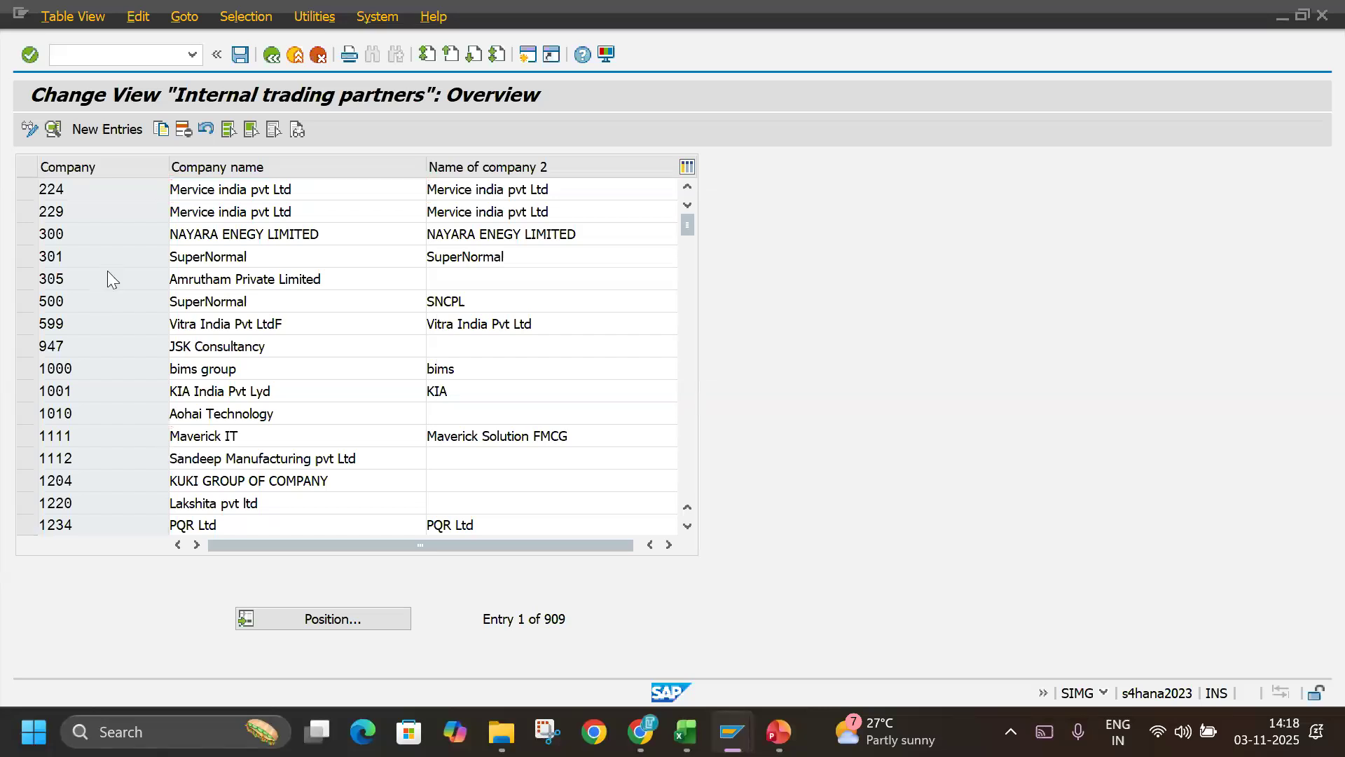
scroll(107, 271, down, 2)
scroll(107, 270, down, 3)
scroll(107, 270, up, 5)
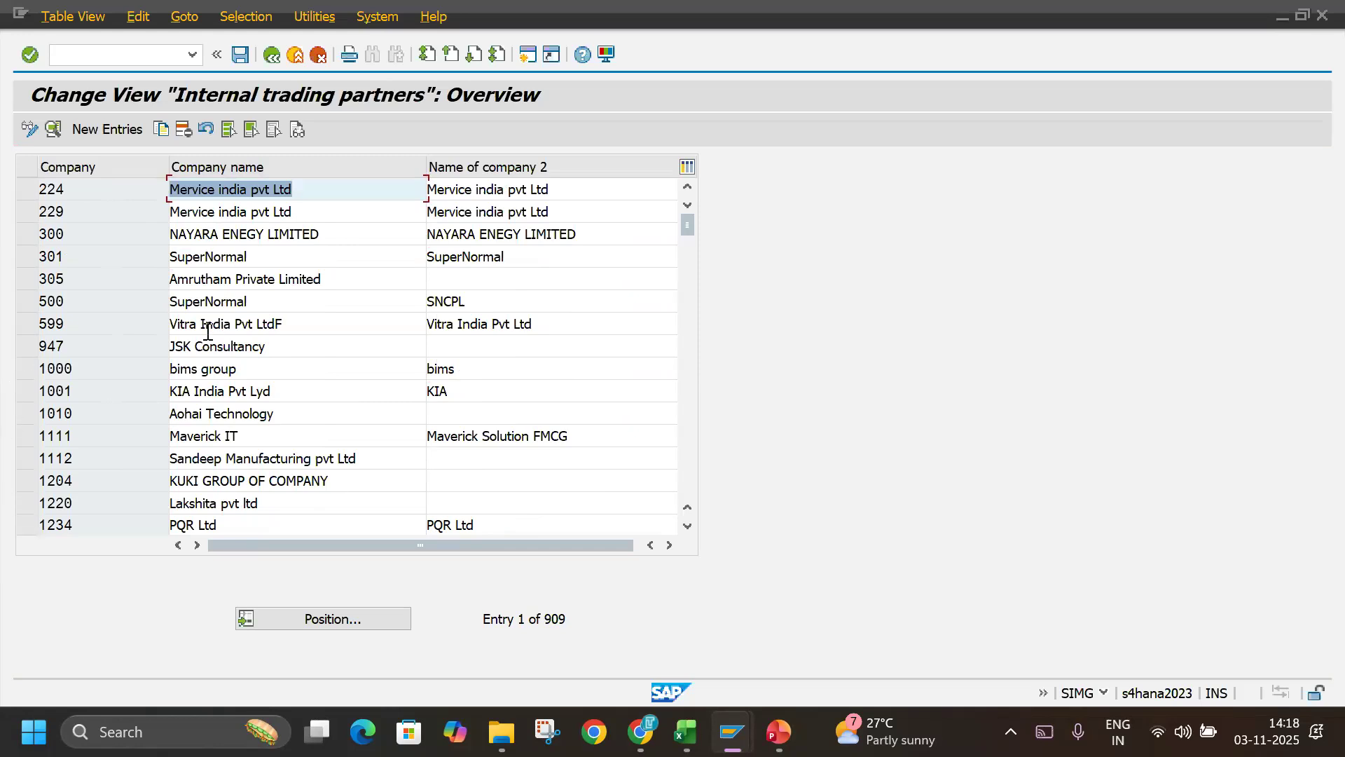
Create a new company entry and set its Company ID to TECHLB.
click(109, 131)
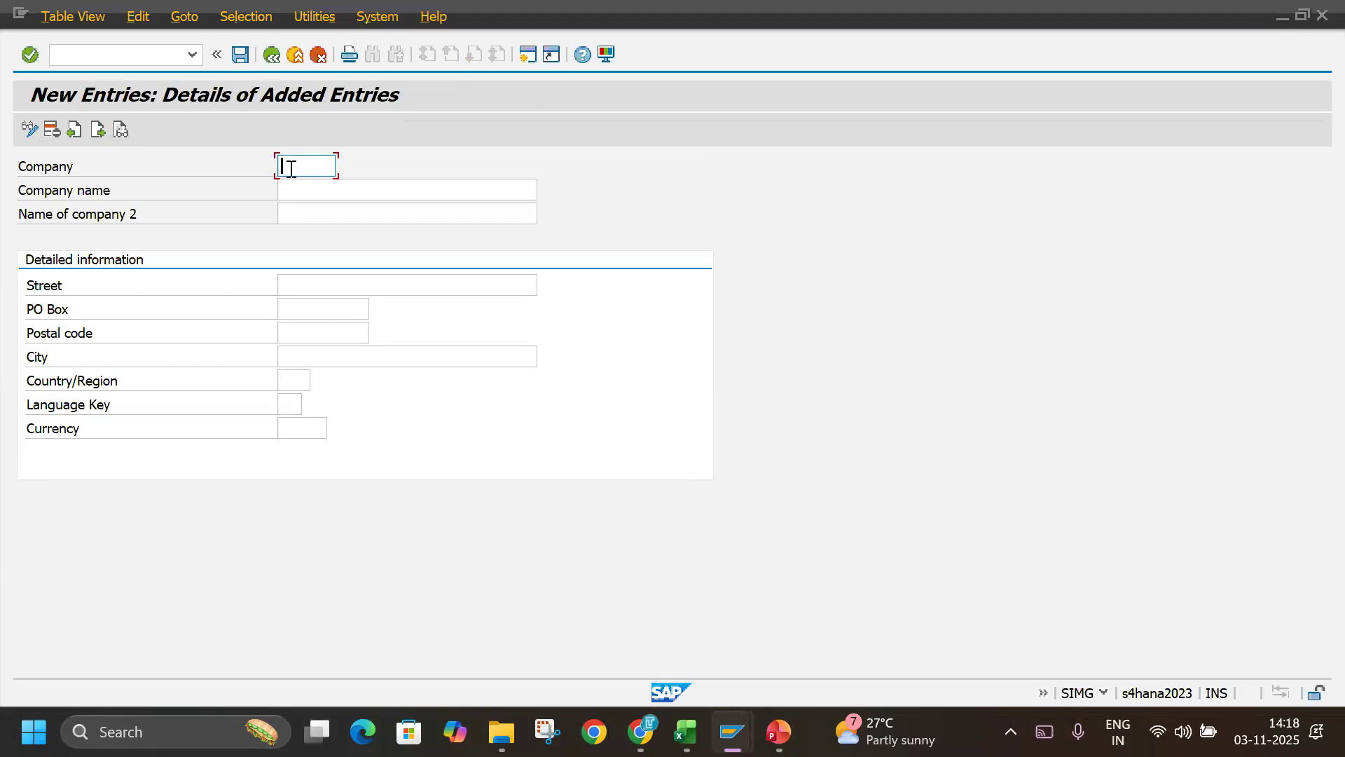
text(TECH)
text(L)
text(A)
click(319, 168)
click(326, 168)
drag(284, 163, 528, 158)
text(TECLAB)
key(BackSpace)
key(BackSpace)
key(BackSpace)
key(BackSpace)
key(BackSpace)
text(ECHLB)
click(446, 194)
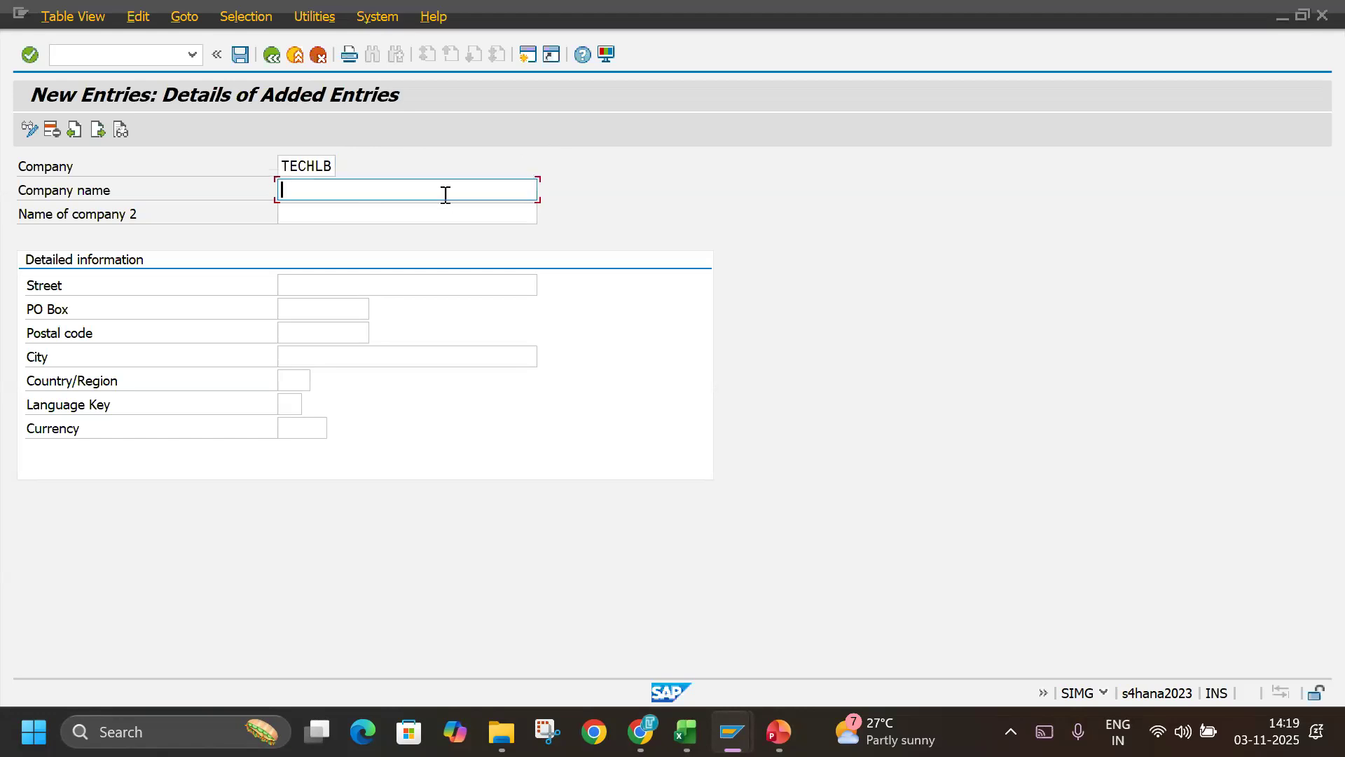
Set the new company's name to TECHLABBZ GROUP.
text(TECHLABBZ)
text(COMPANY)
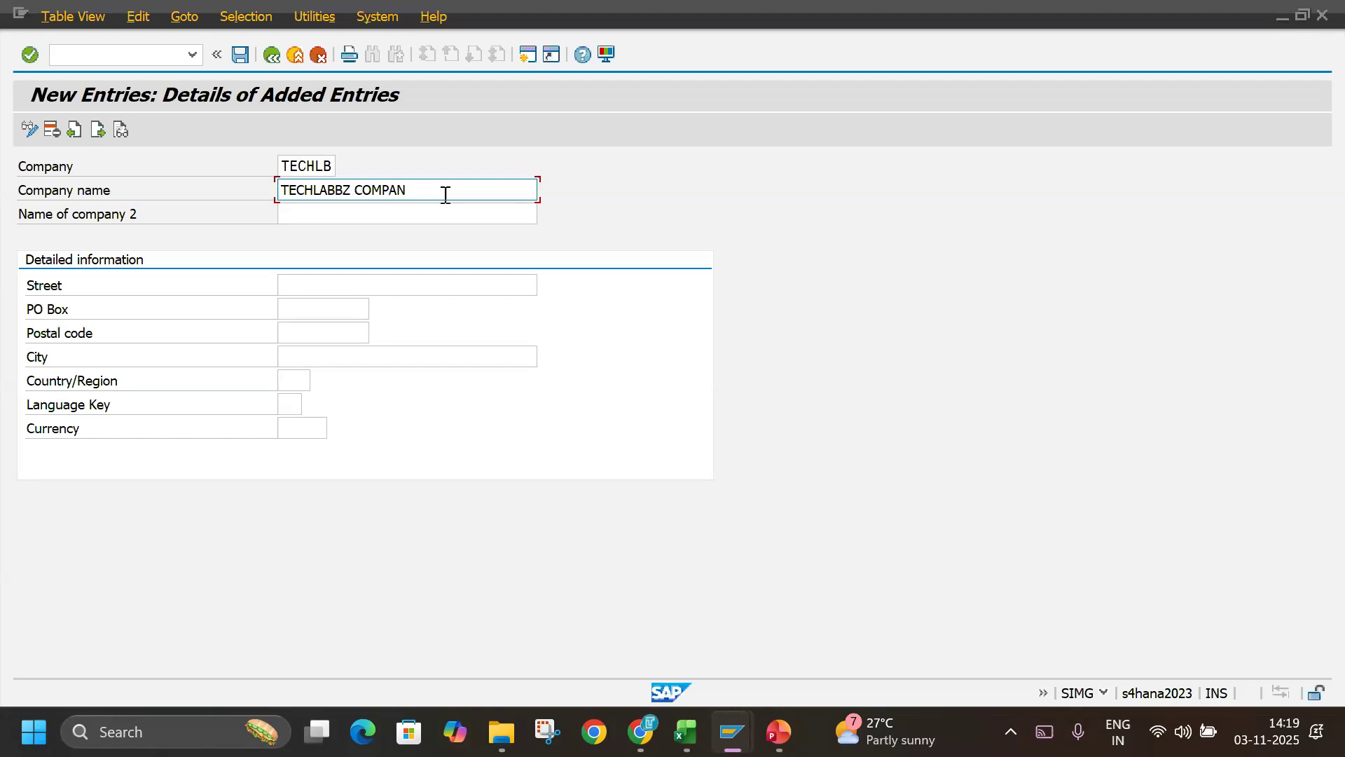
key(BackSpace)
key(BackSpace)
key(BackSpace)
key(BackSpace)
key(BackSpace)
key(BackSpace)
key(BackSpace)
text(GRO)
text(YP)
key(BackSpace)
key(BackSpace)
text(UO)
key(BackSpace)
text(P)
Enter the company's street in the detailed information.
click(298, 293)
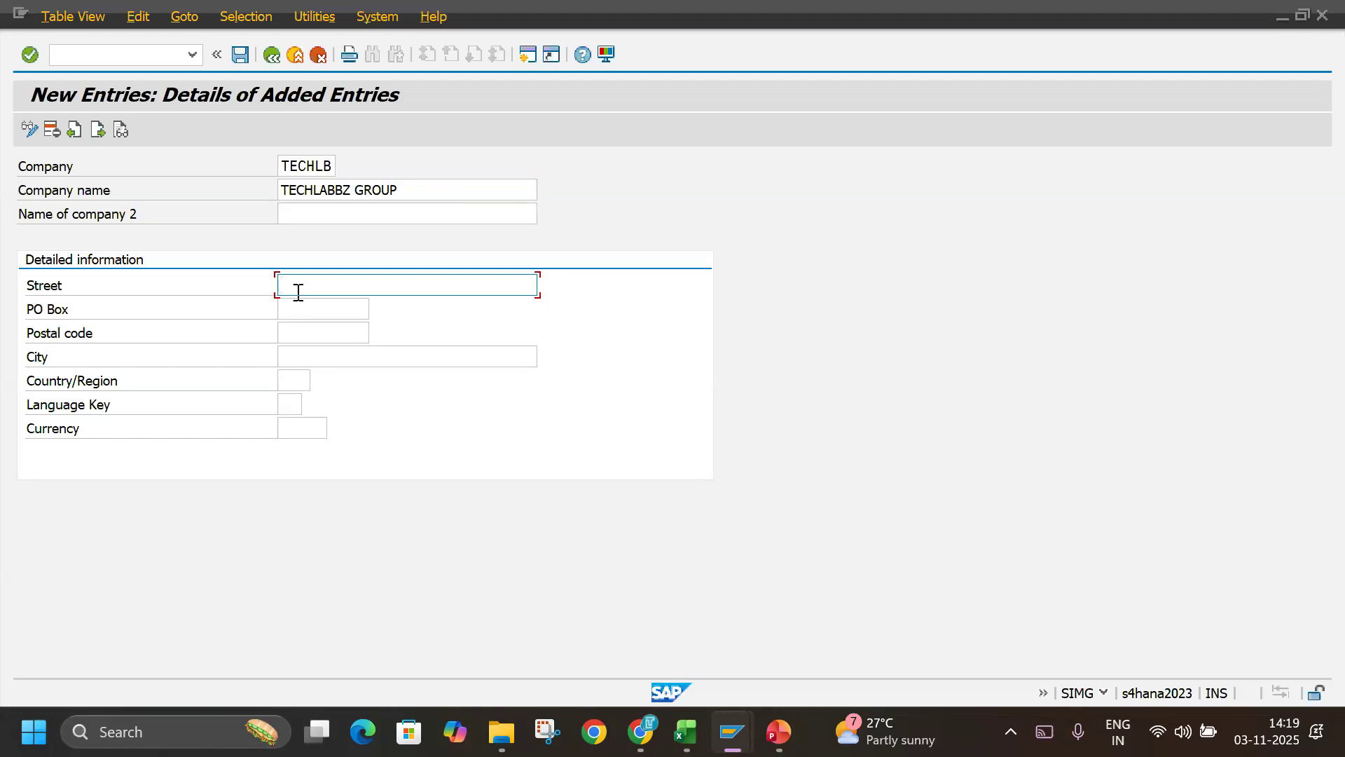
text(SIT MAIN ROS)
key(BackSpace)
text(ASD)
key(BackSpace)
key(BackSpace)
text(D)
Fill in the company's PO box, postal code and city.
key(Tab)
text(879879)
key(Tab)
text(8789779)
key(Tab)
text(TUMKUR)
Set the company's country/region to IN (India) from the list of possible entries.
key(Tab)
text(I)
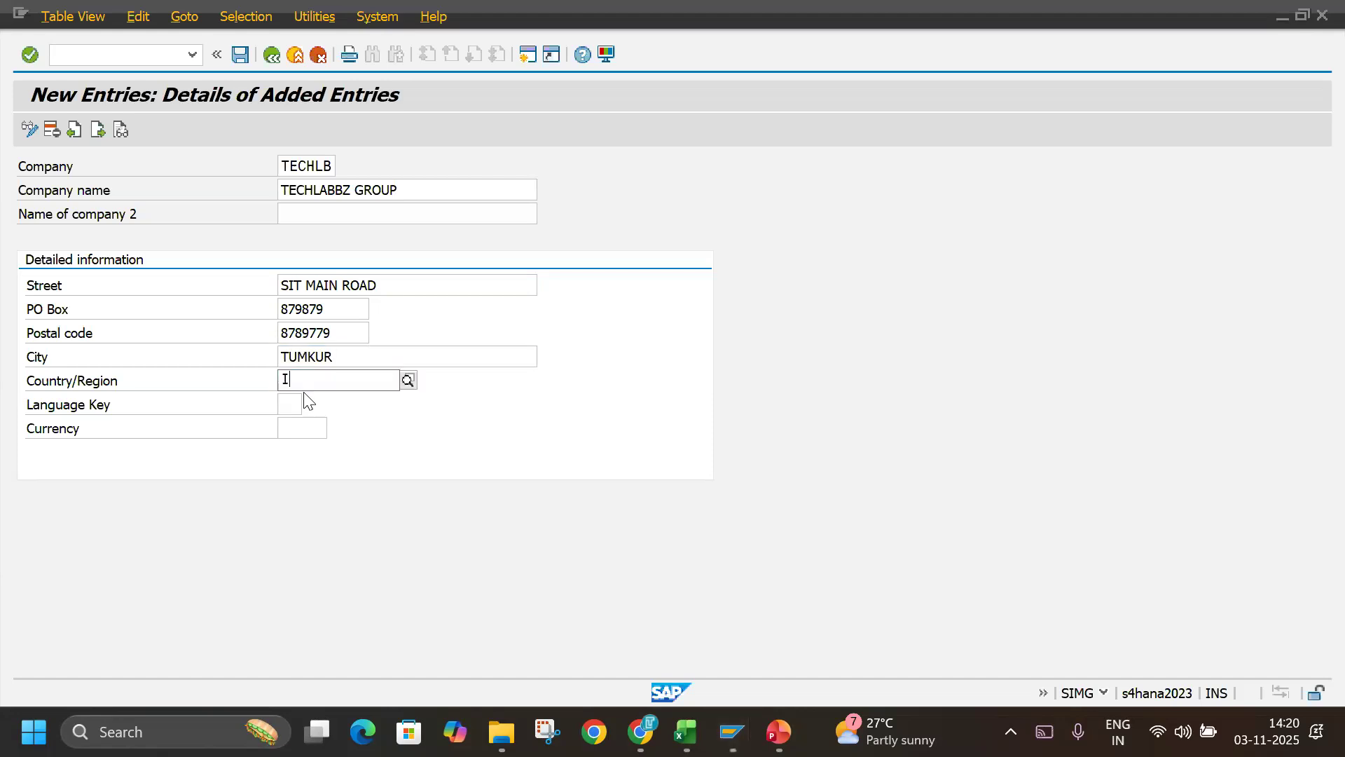
key(BackSpace)
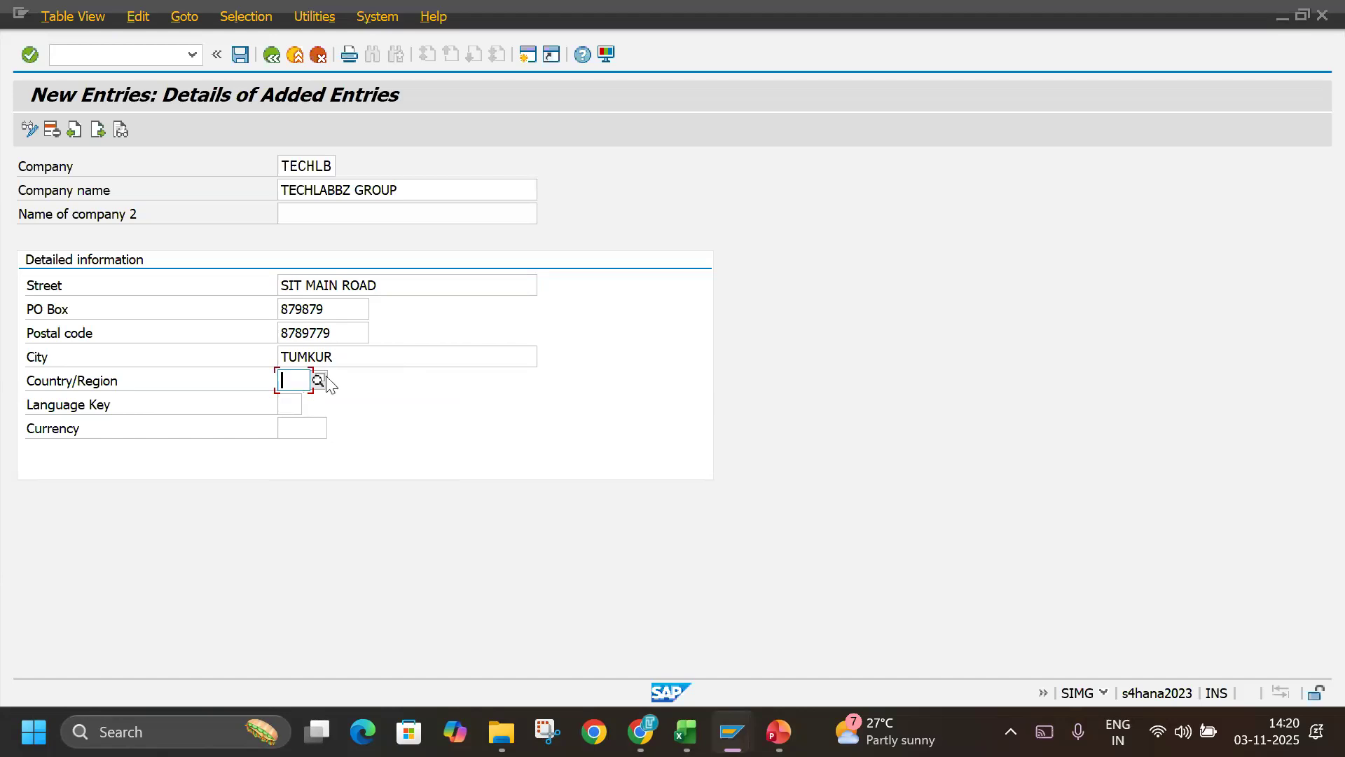
click(318, 380)
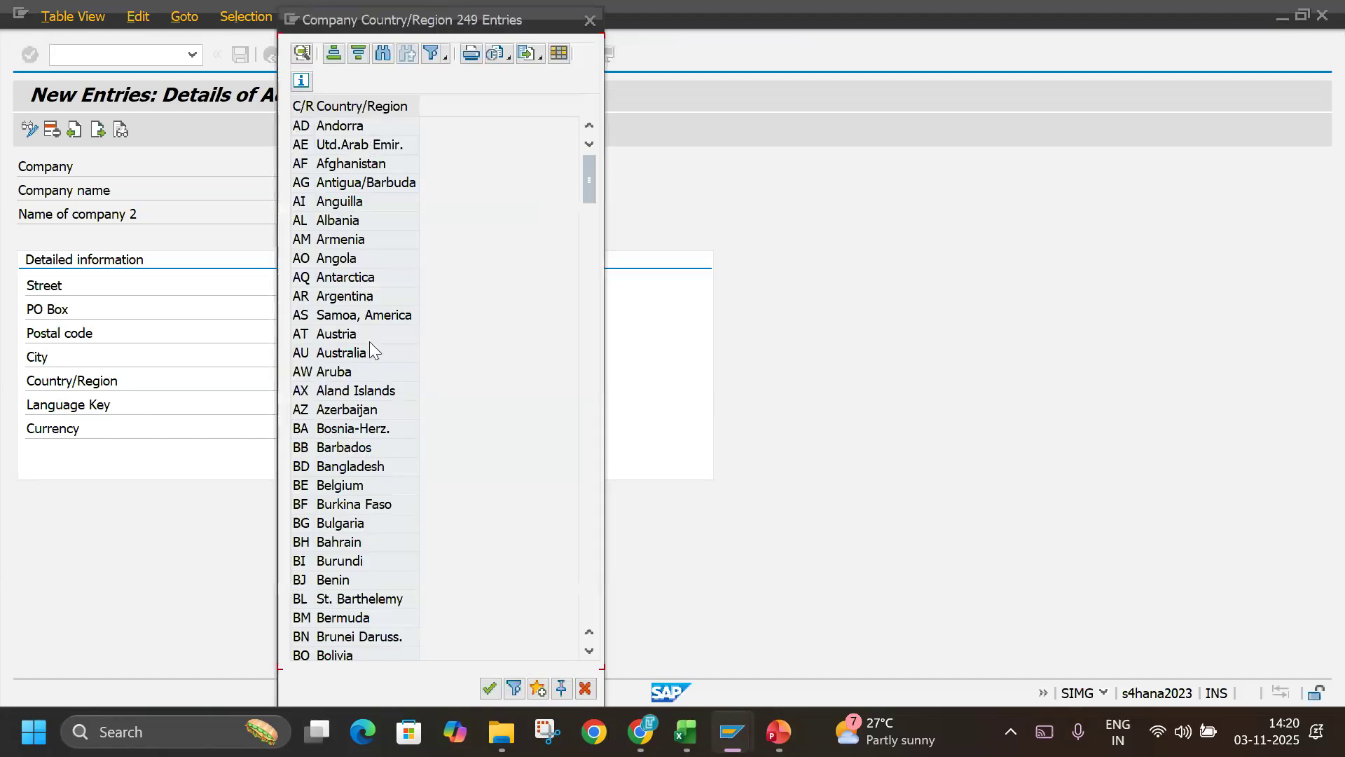
scroll(339, 554, down, 15)
scroll(339, 555, down, 15)
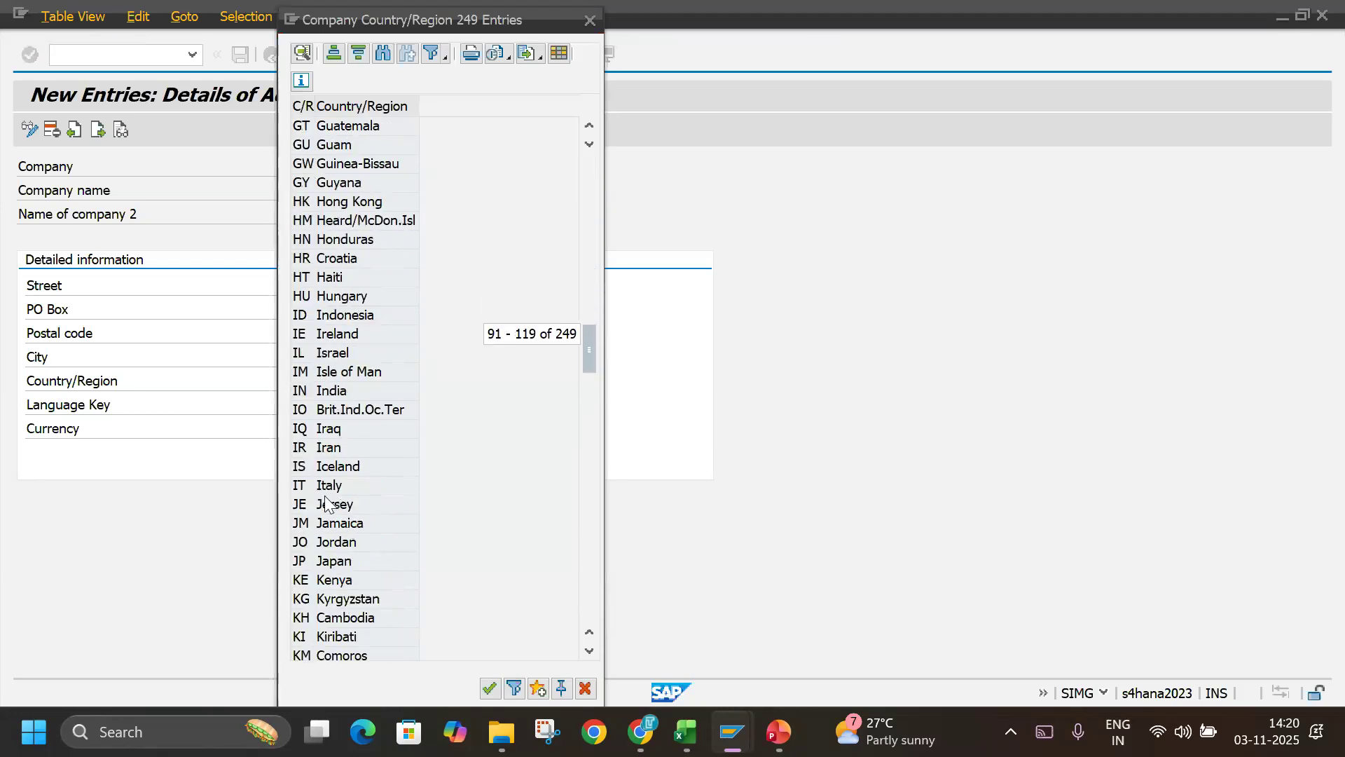
click(308, 390)
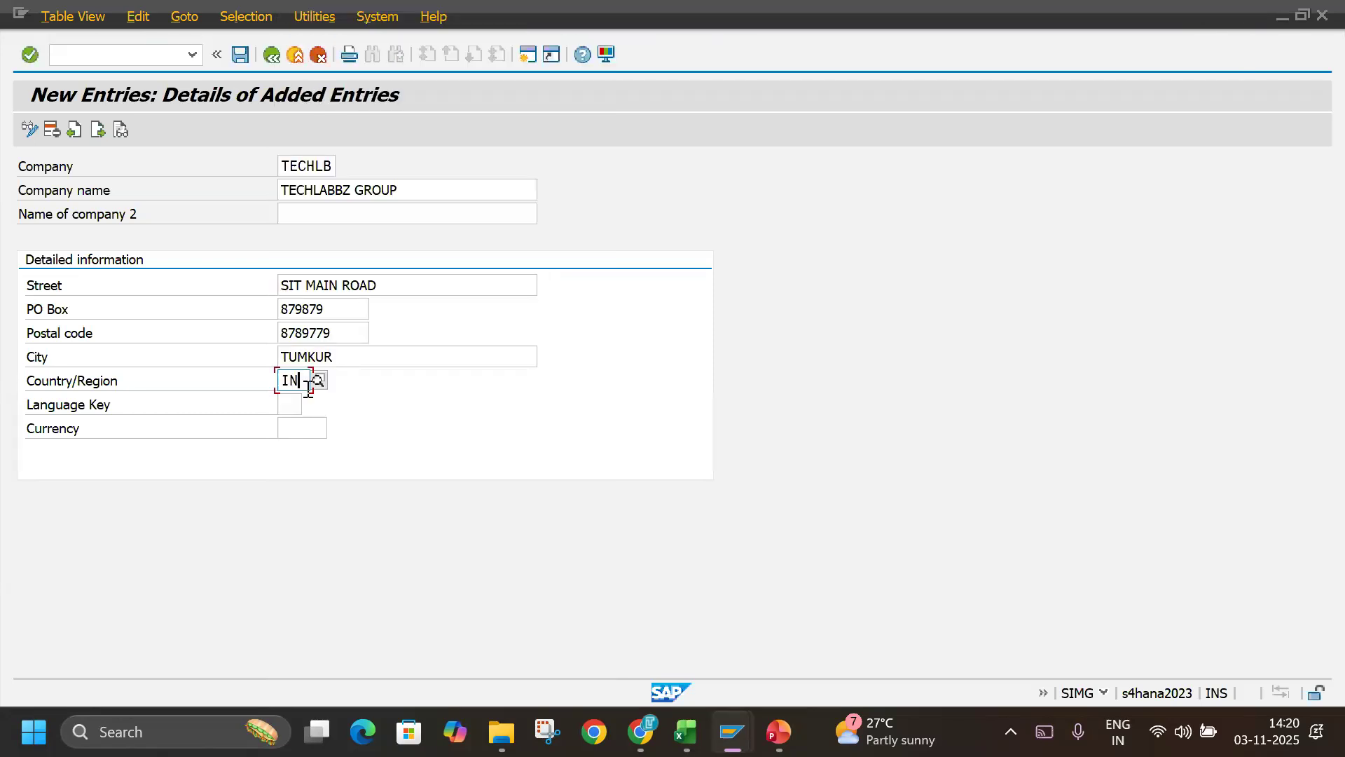
Set the company's language key to EN (English) from the list of possible entries.
click(294, 402)
click(313, 405)
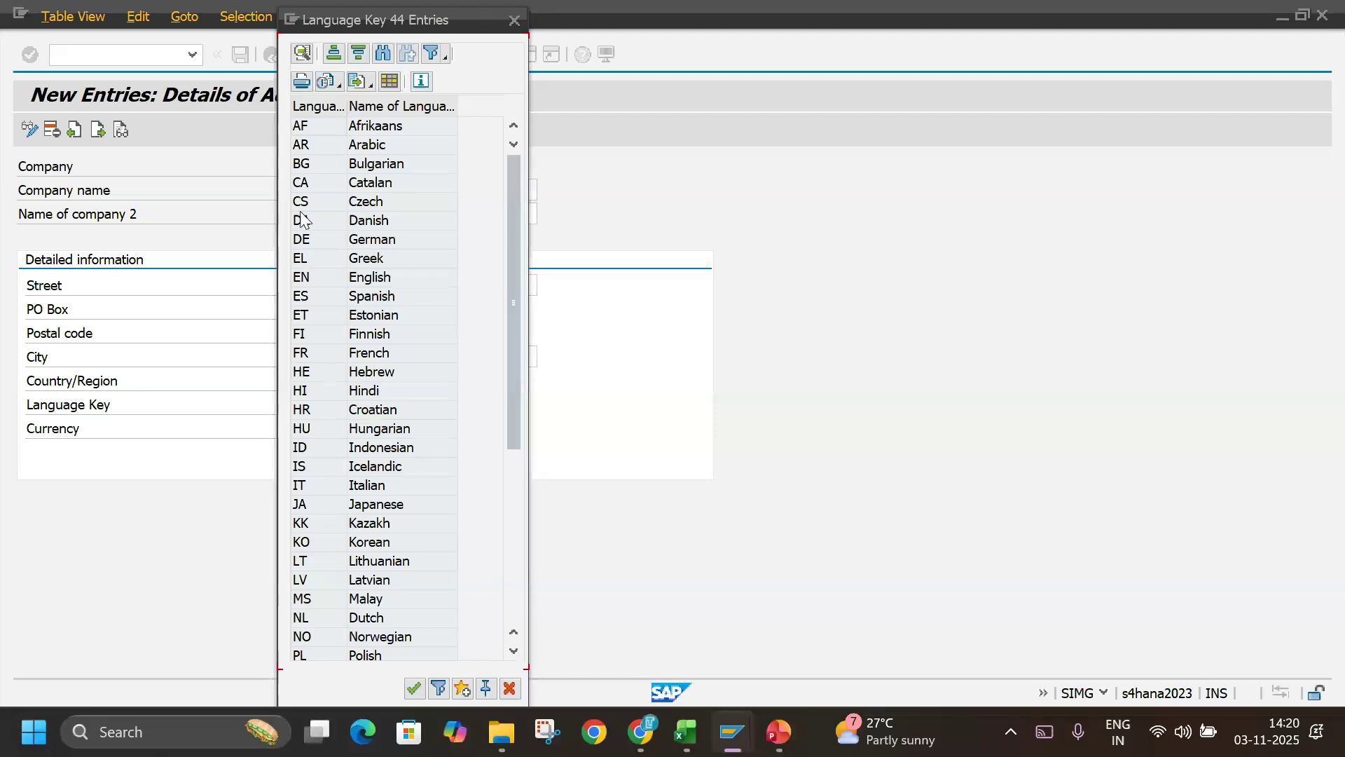
double_click(308, 279)
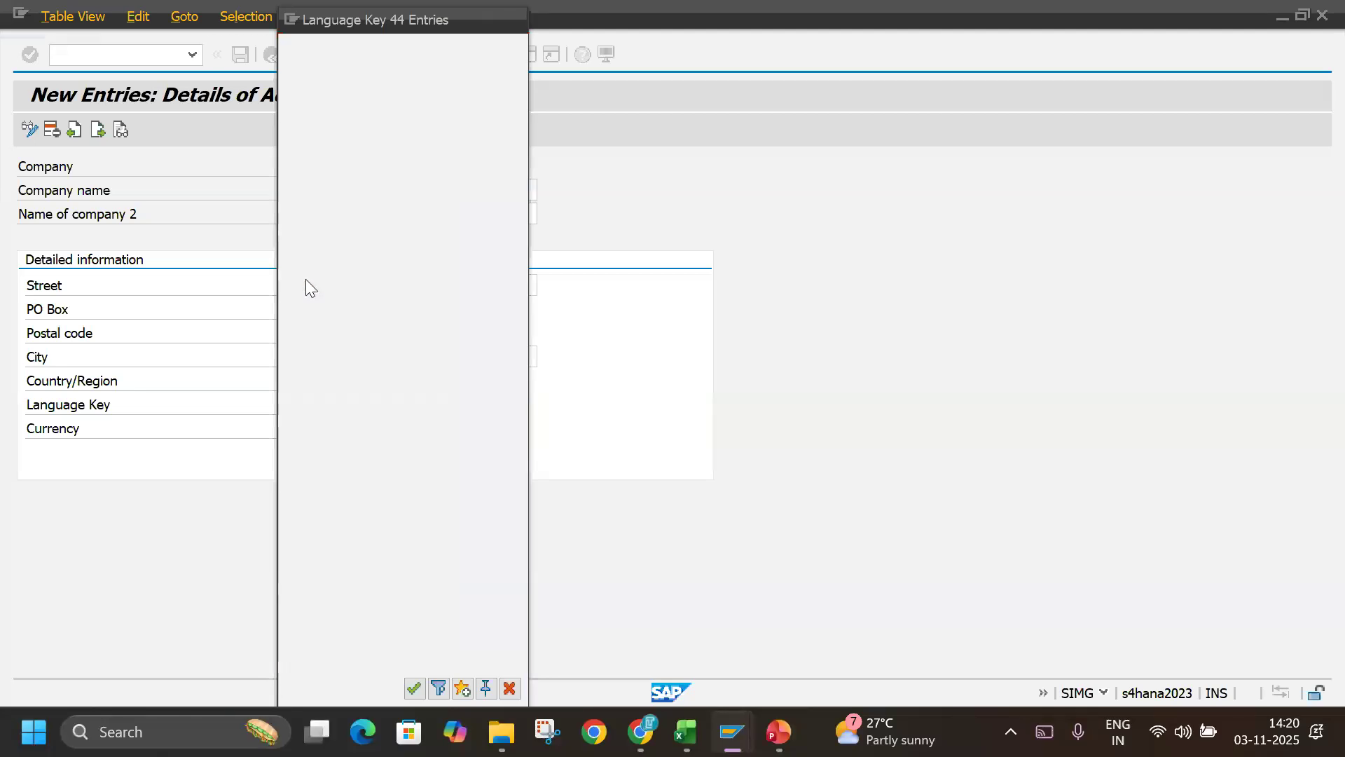
Set the company's currency to INR (Indian Rupee) and validate the entries.
click(303, 429)
click(335, 428)
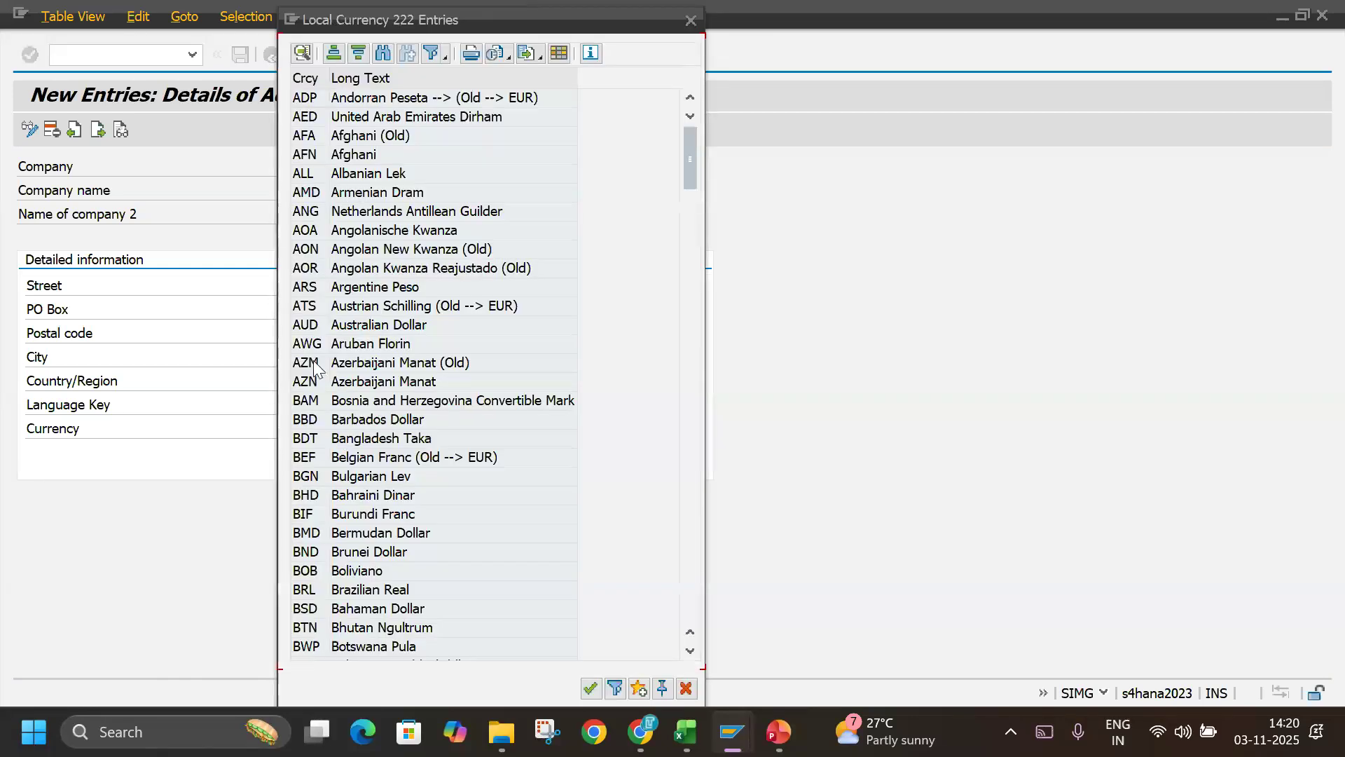
scroll(306, 519, down, 19)
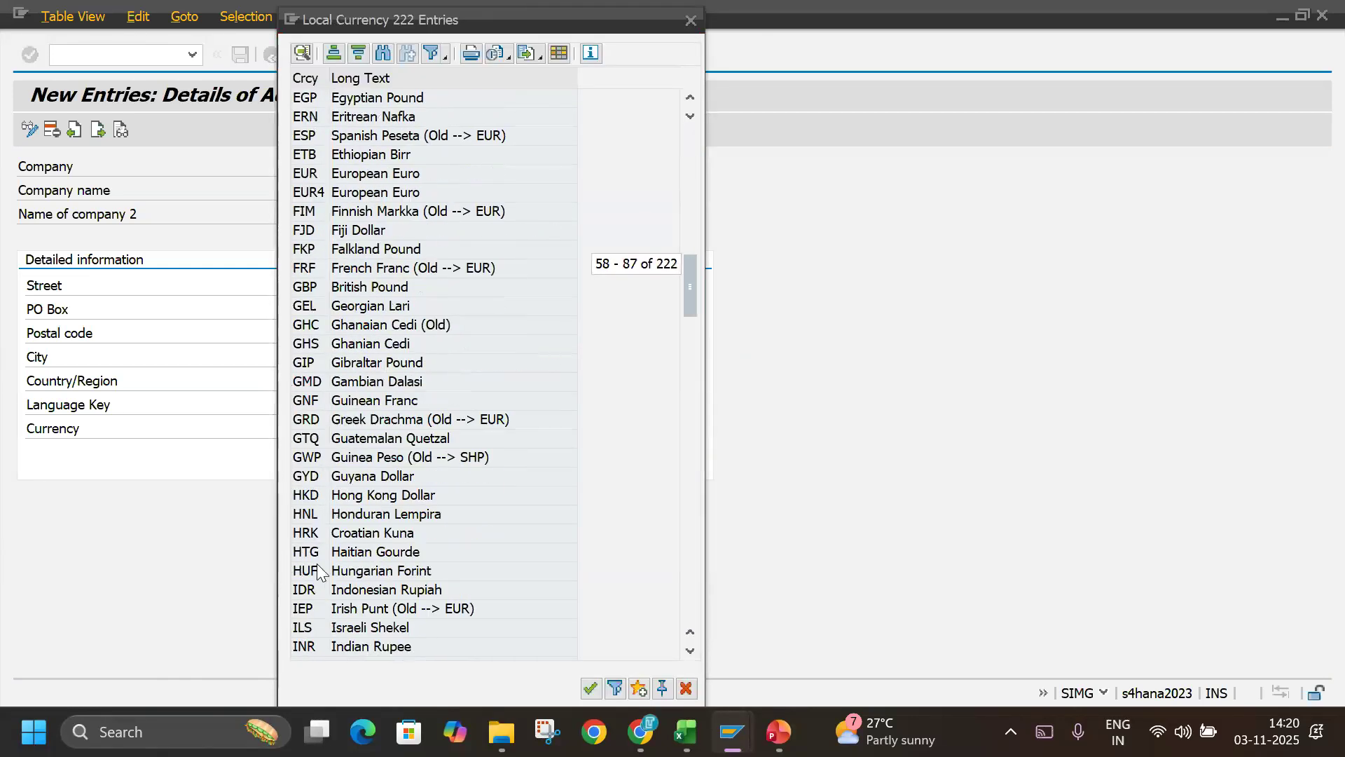
double_click(312, 646)
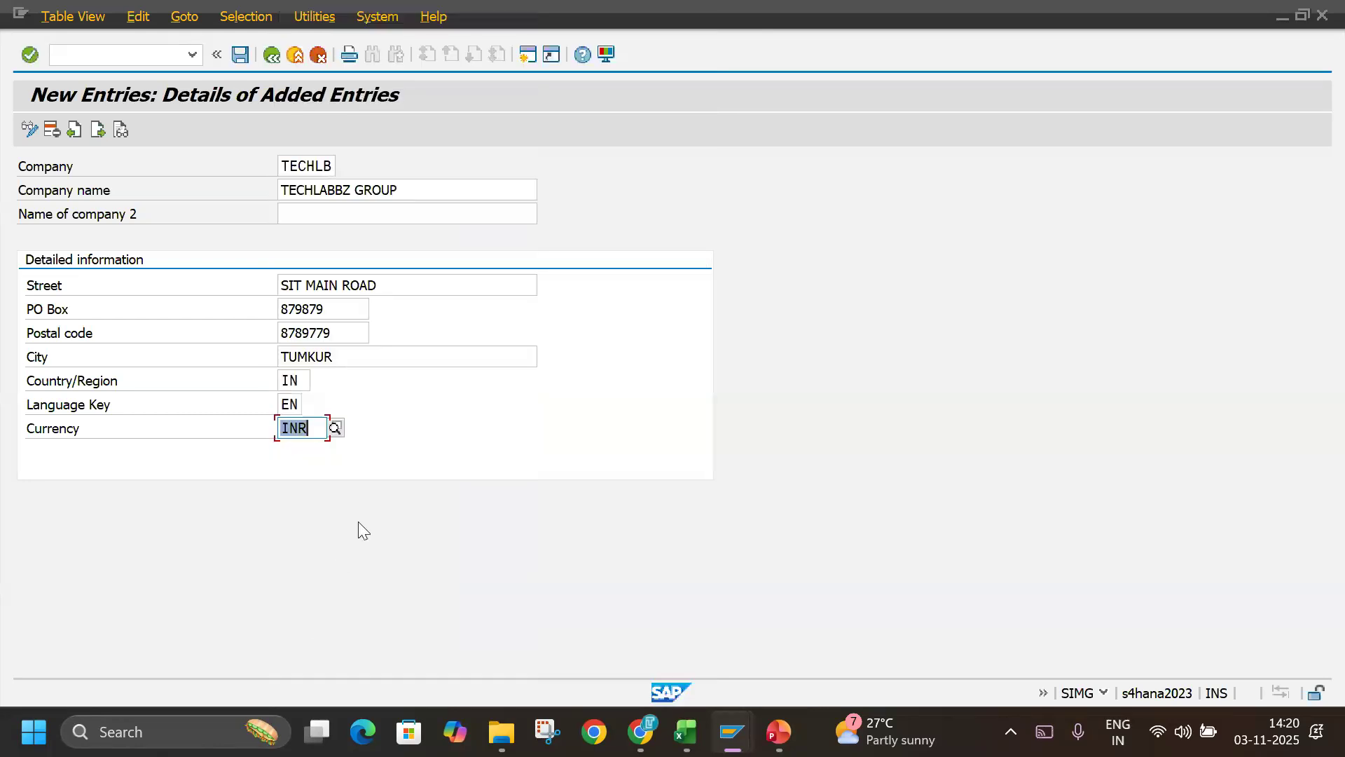
key(BackSpace)
text(I)
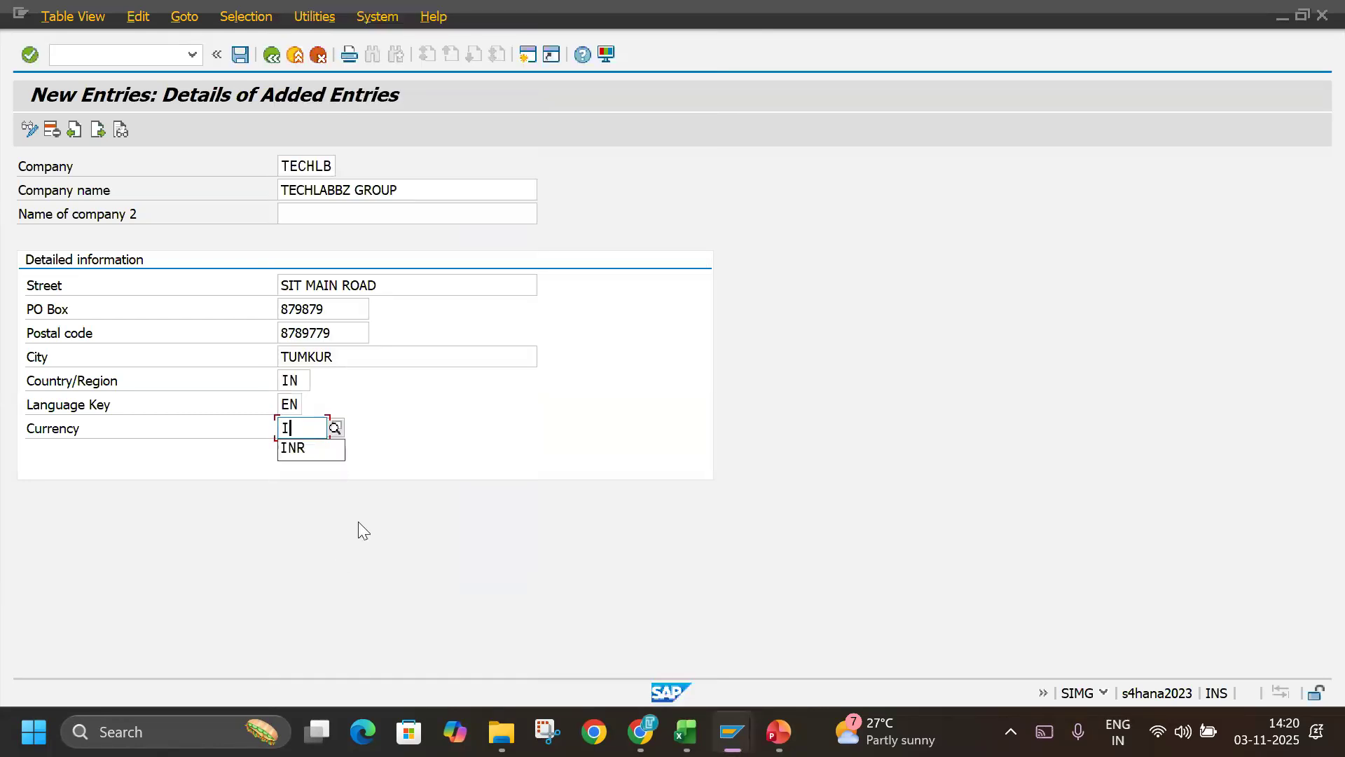
text(NR)
key(Return)
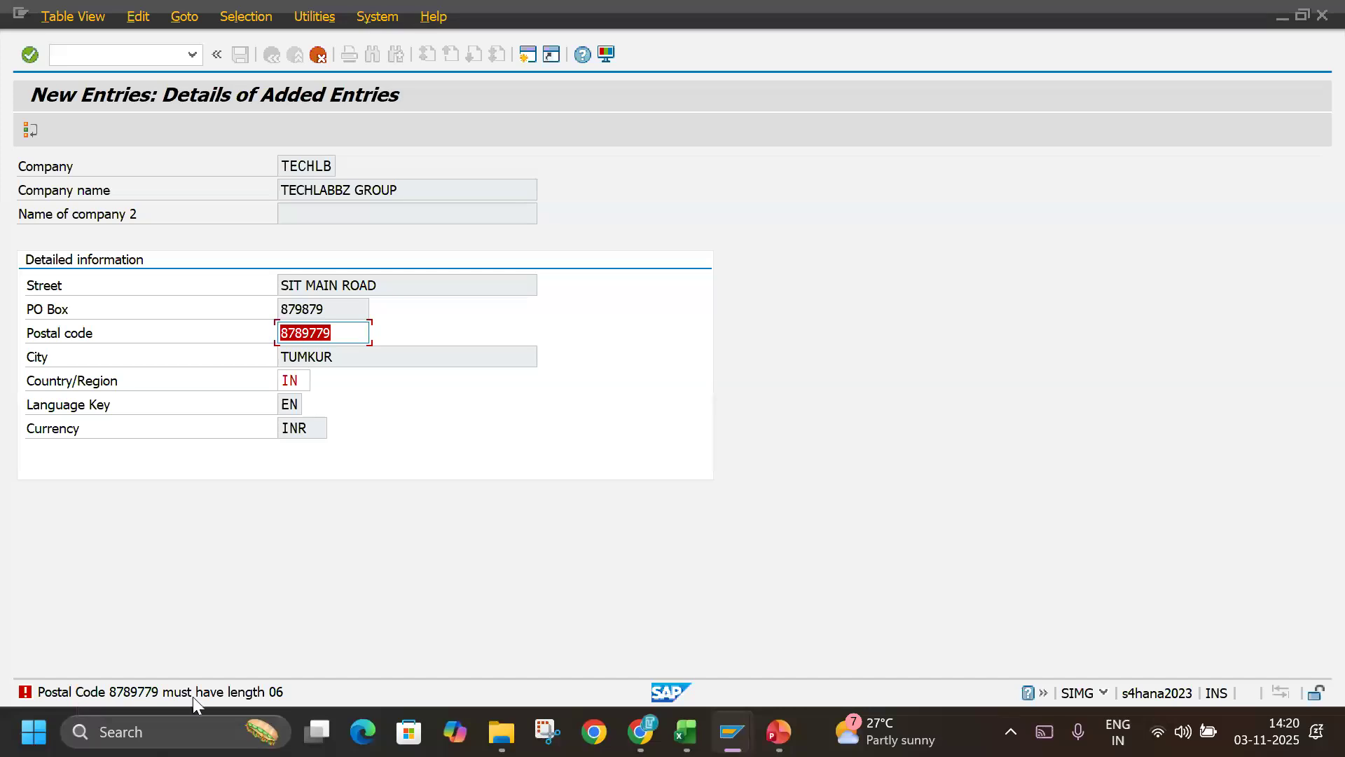
Correct the company's postal code to a six-digit value and validate the entry again.
click(334, 331)
key(BackSpace)
key(BackSpace)
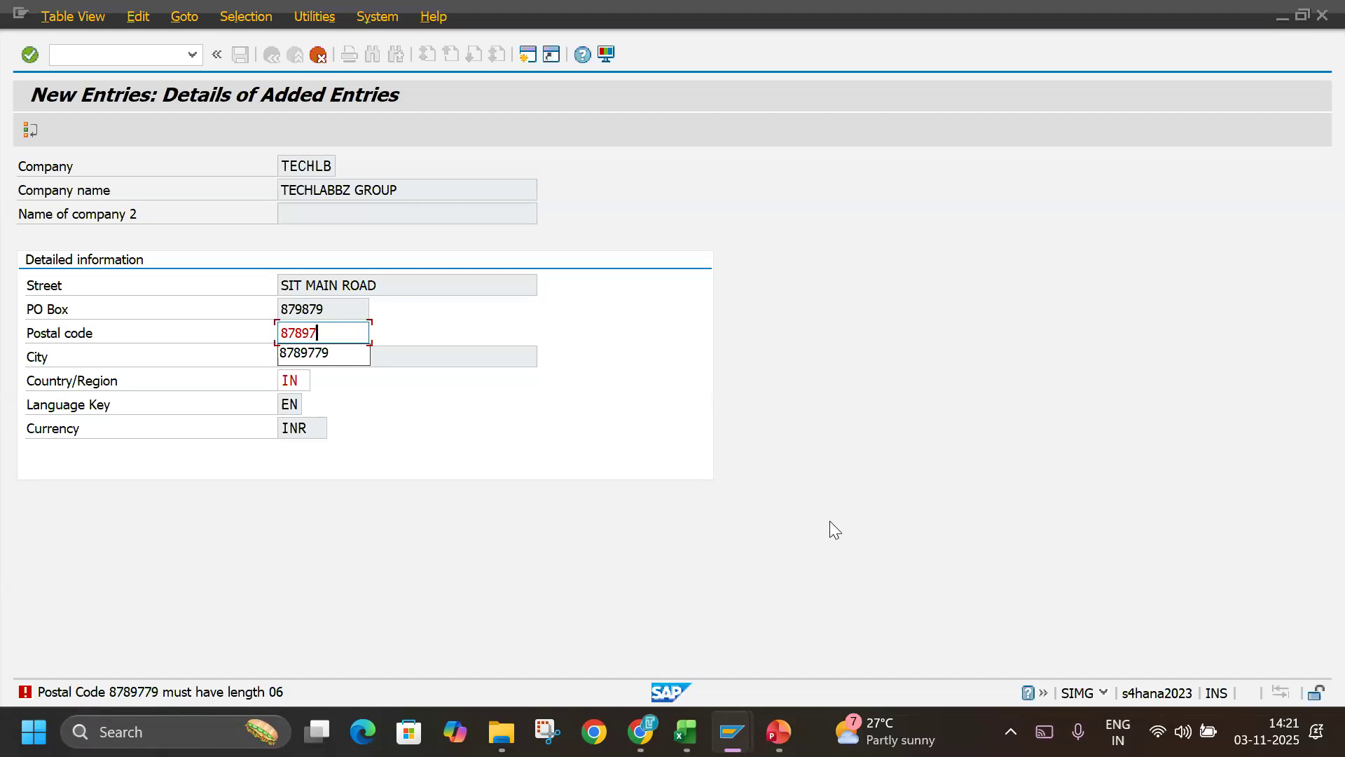
text(1)
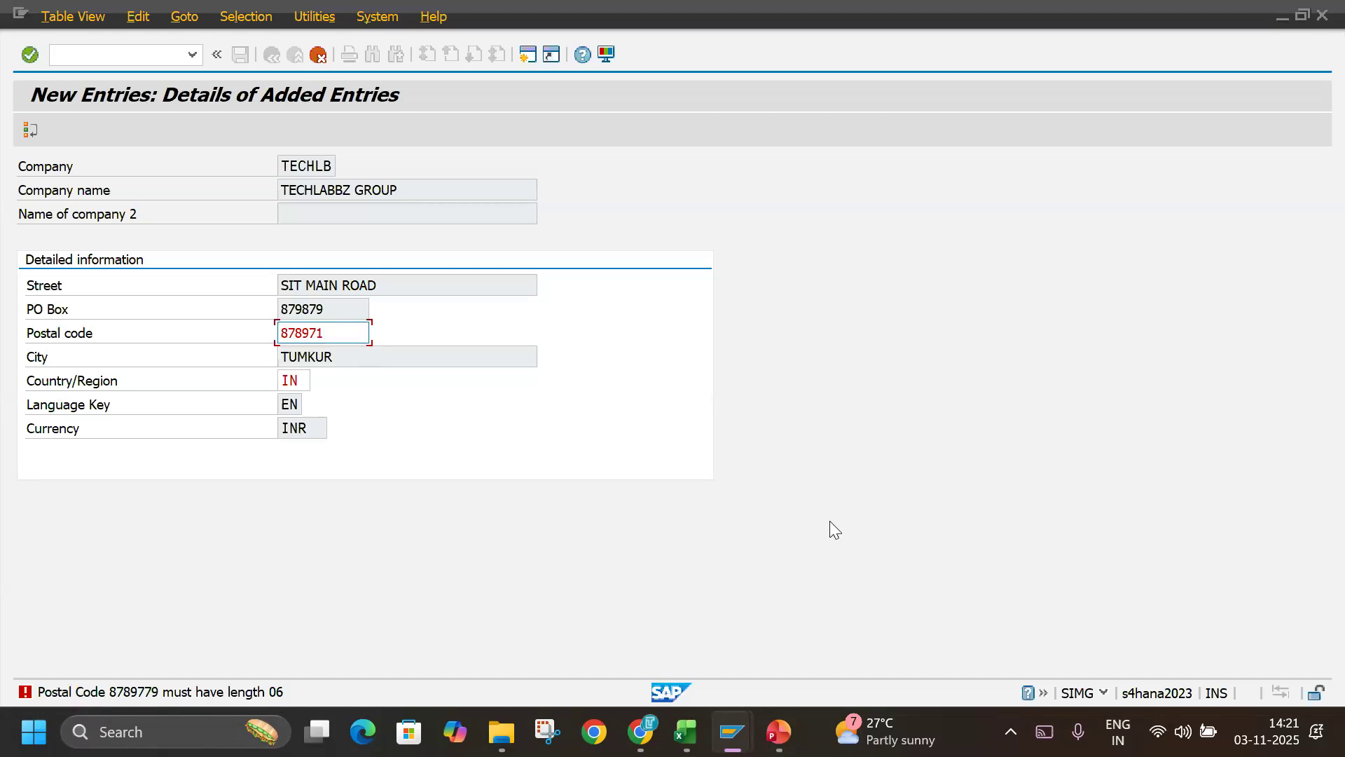
key(Return)
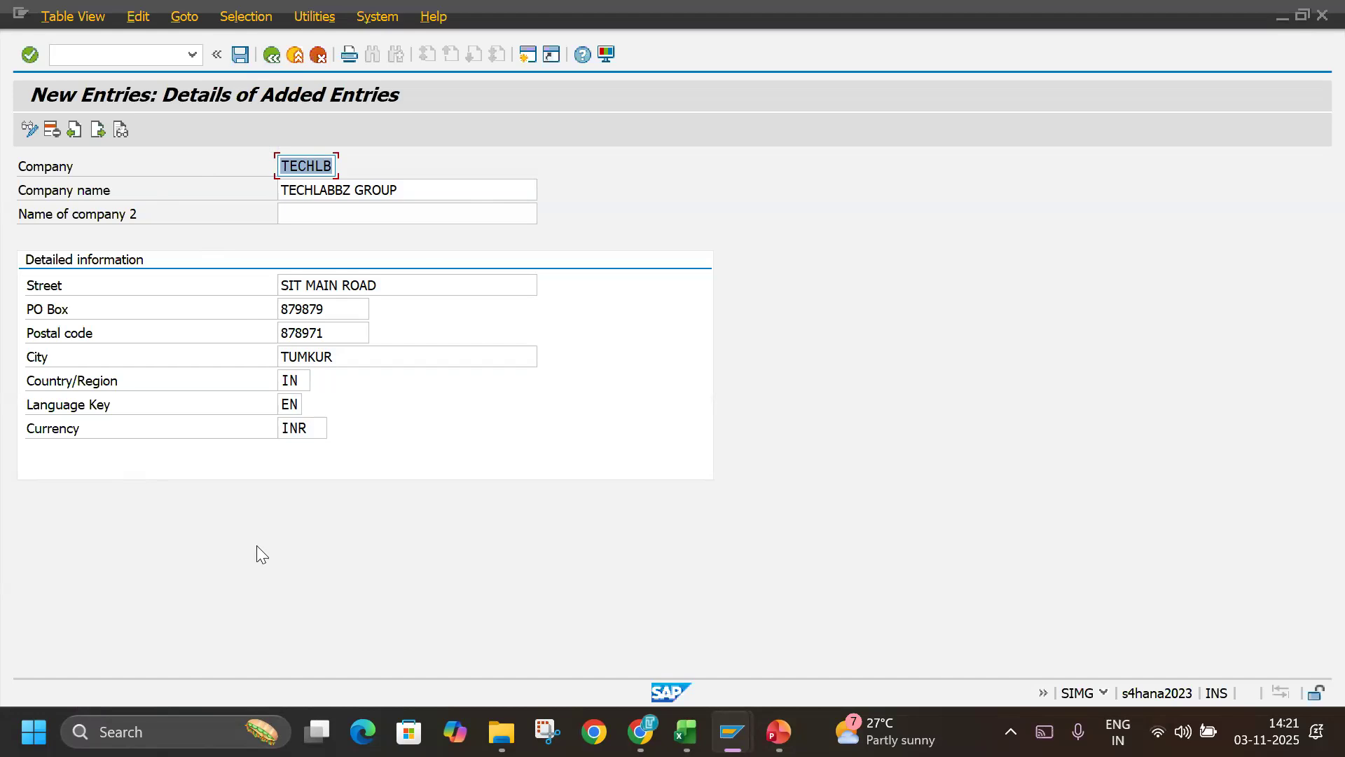
Save the company entry to bring up the customizing request prompt, and reposition the prompt.
click(238, 56)
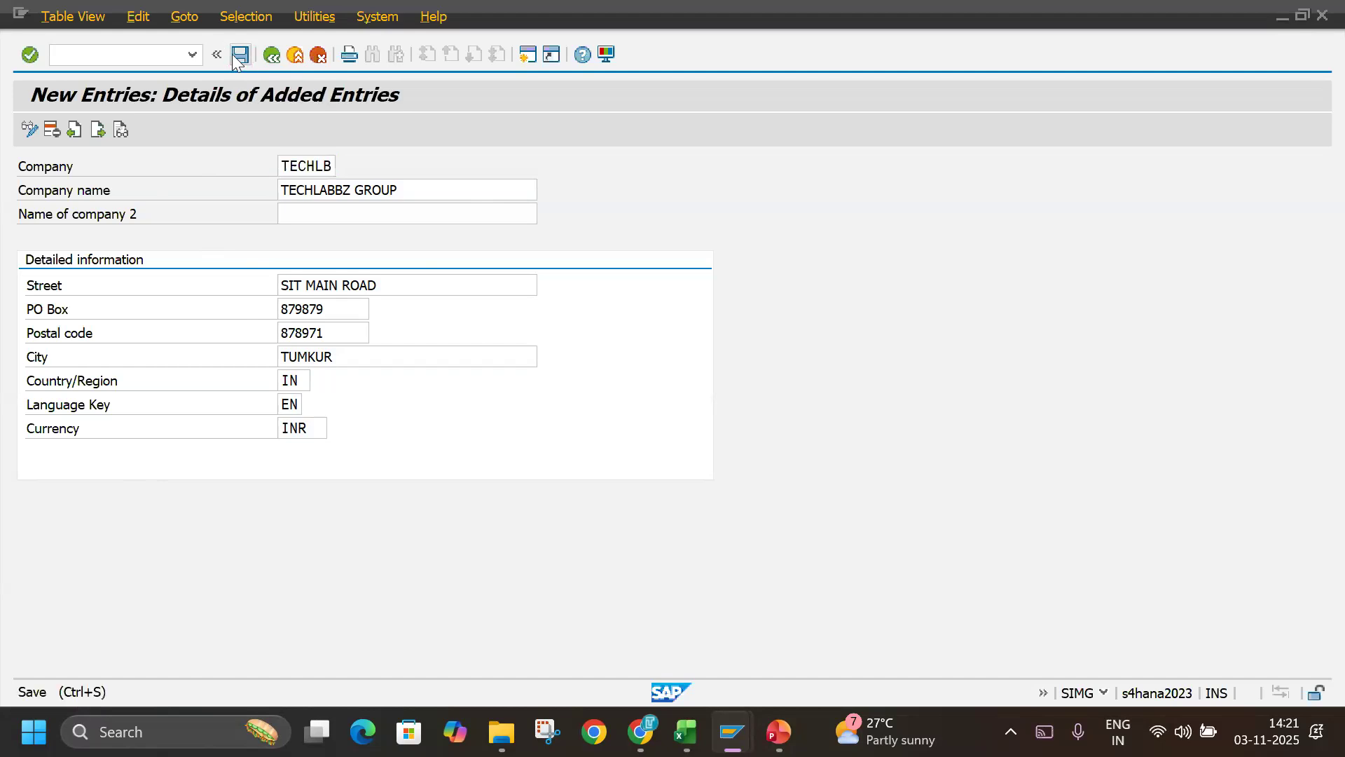
drag(161, 219, 674, 282)
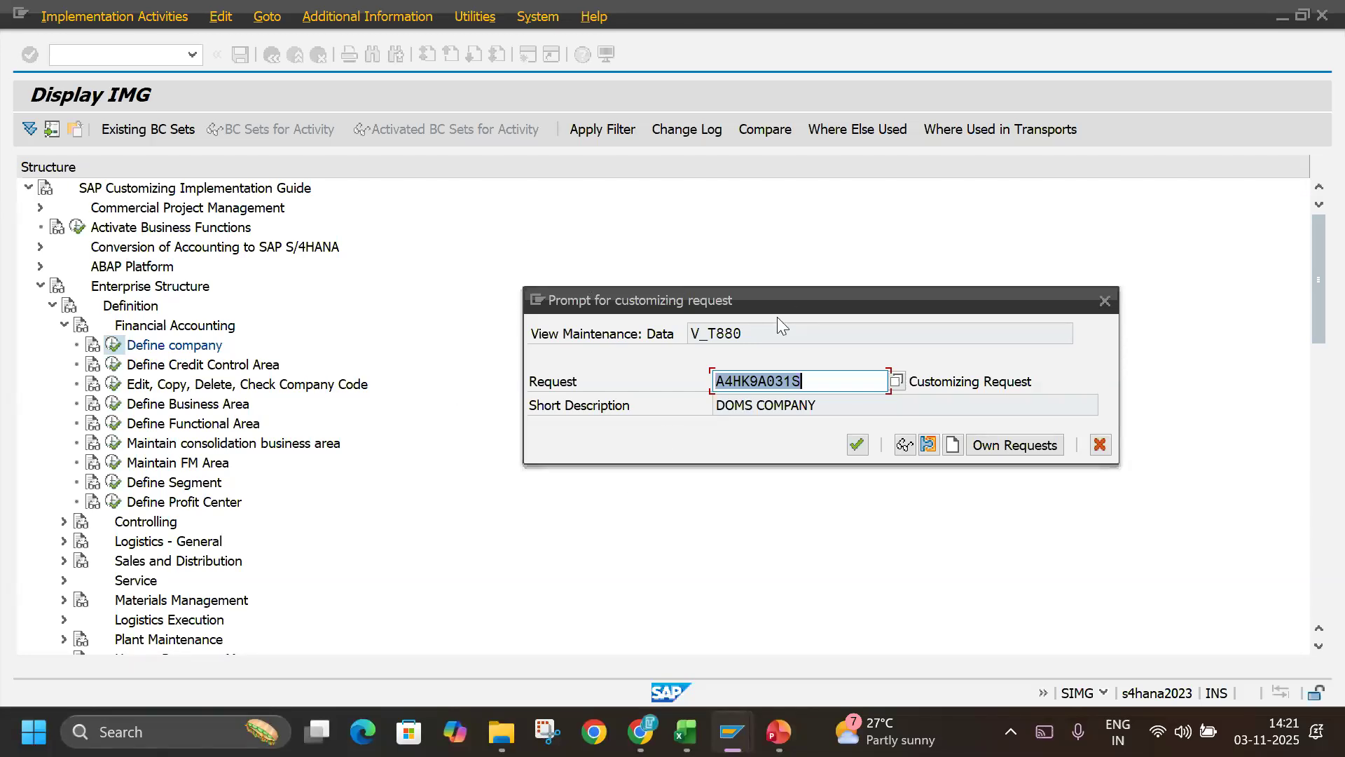
drag(784, 295, 696, 197)
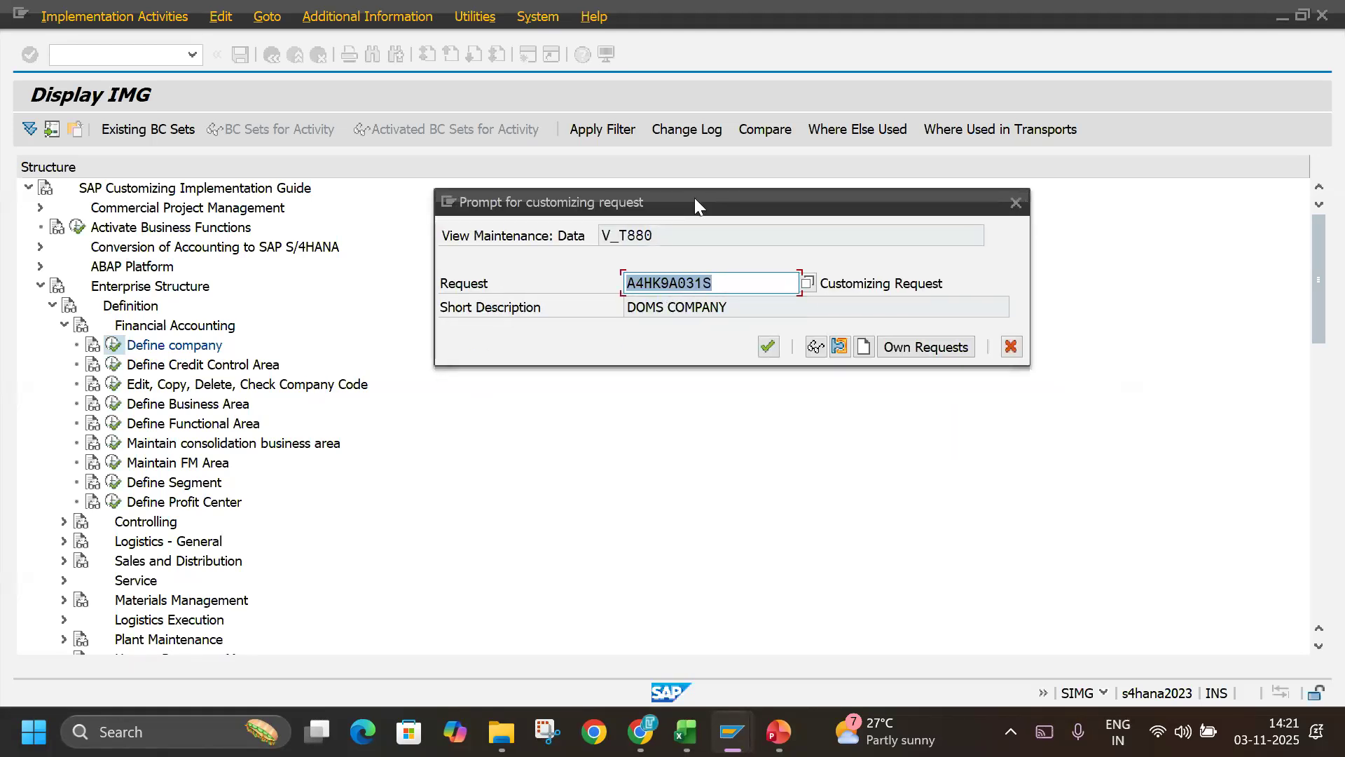
Switch to the SAP FICO presentation in PowerPoint and present the Client Landscape / SAP Server slide full screen.
click(779, 731)
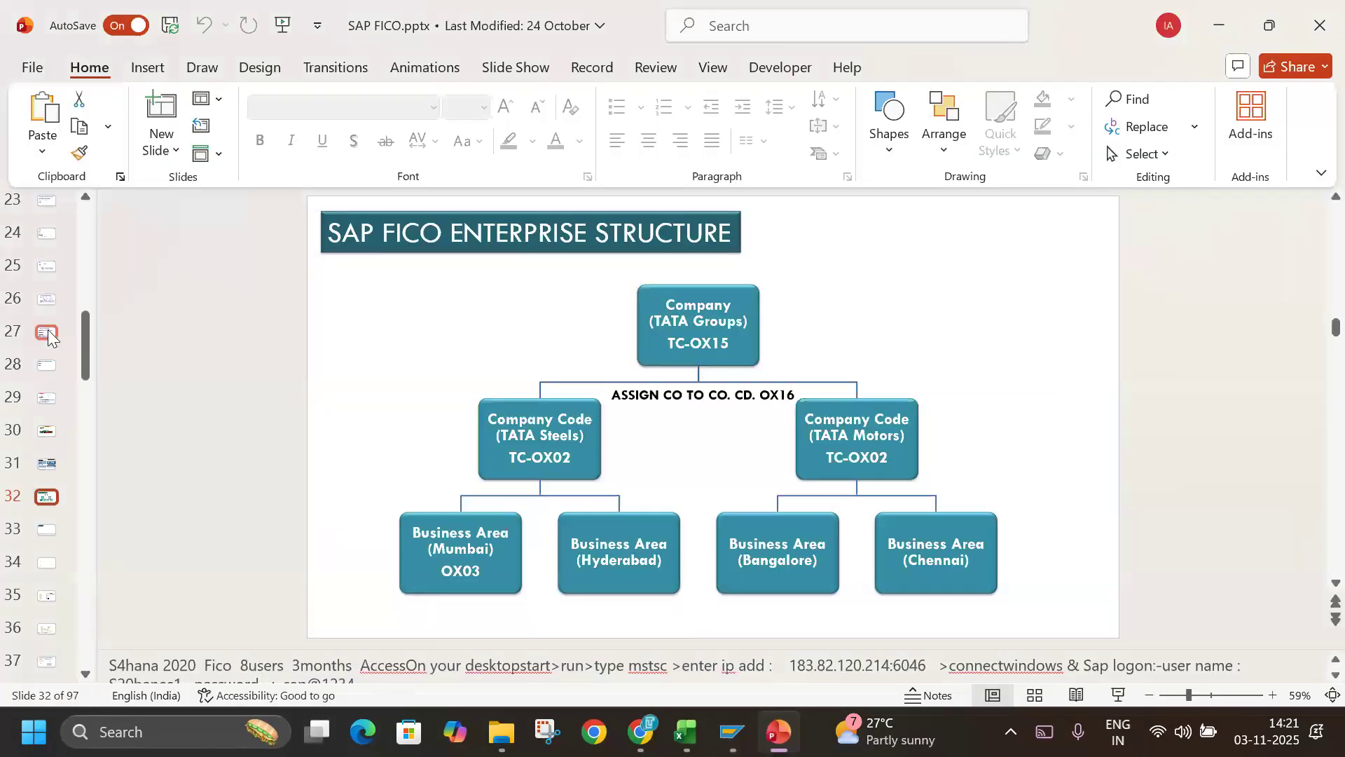
scroll(48, 330, up, 4)
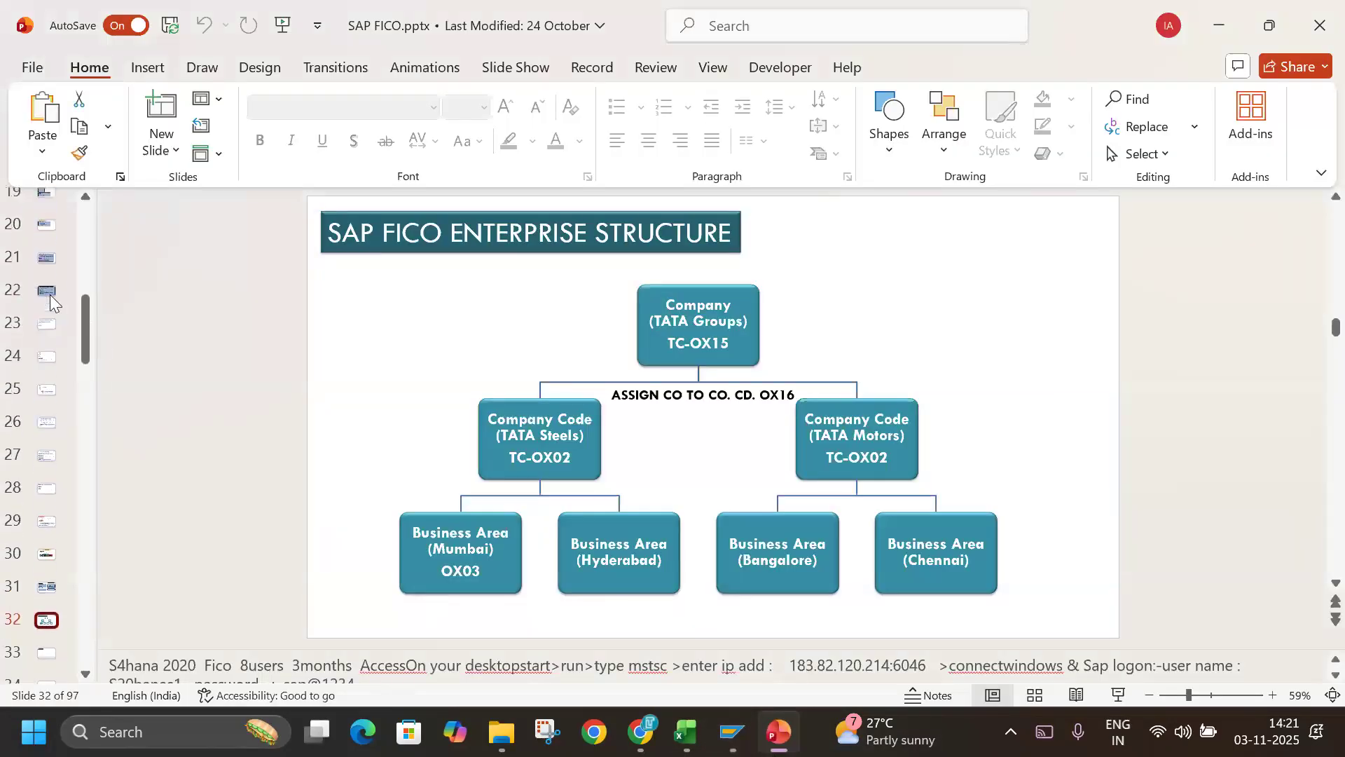
scroll(49, 294, up, 3)
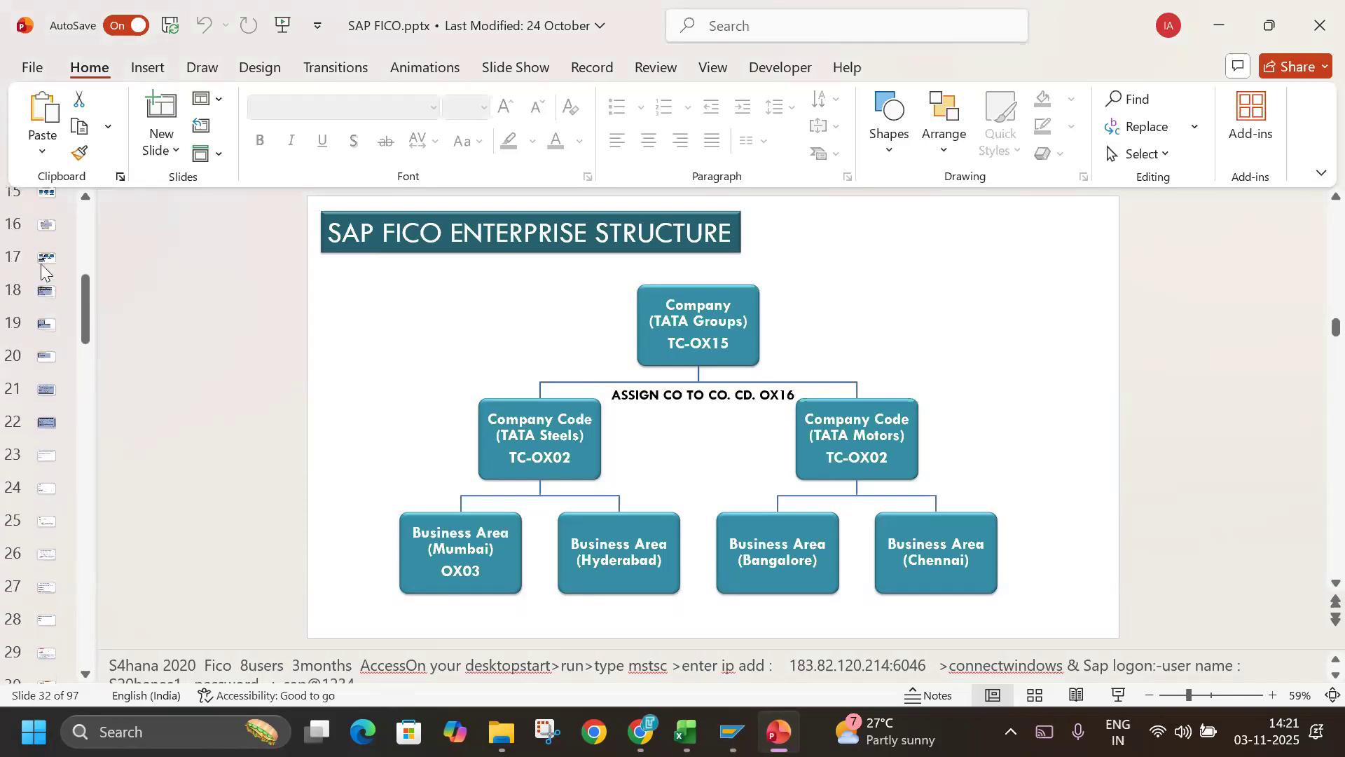
click(43, 259)
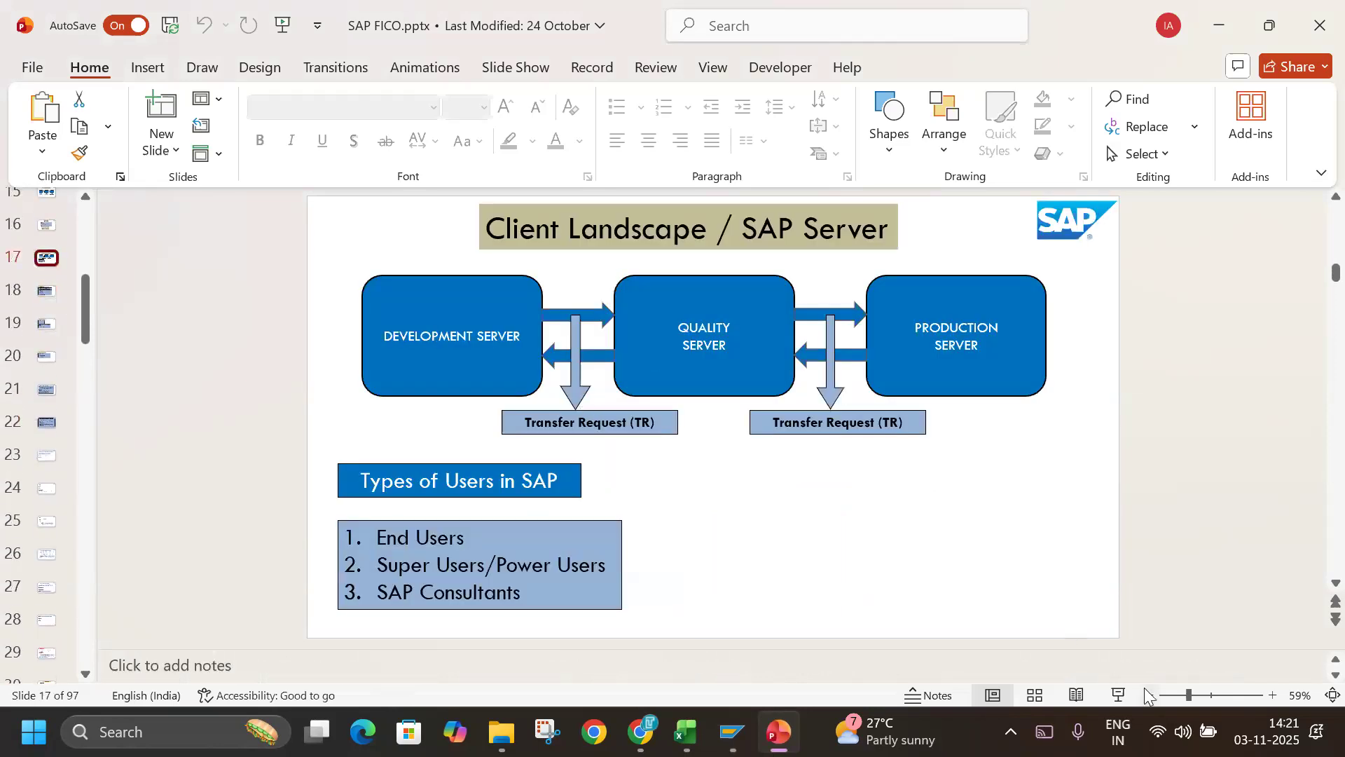
click(1120, 691)
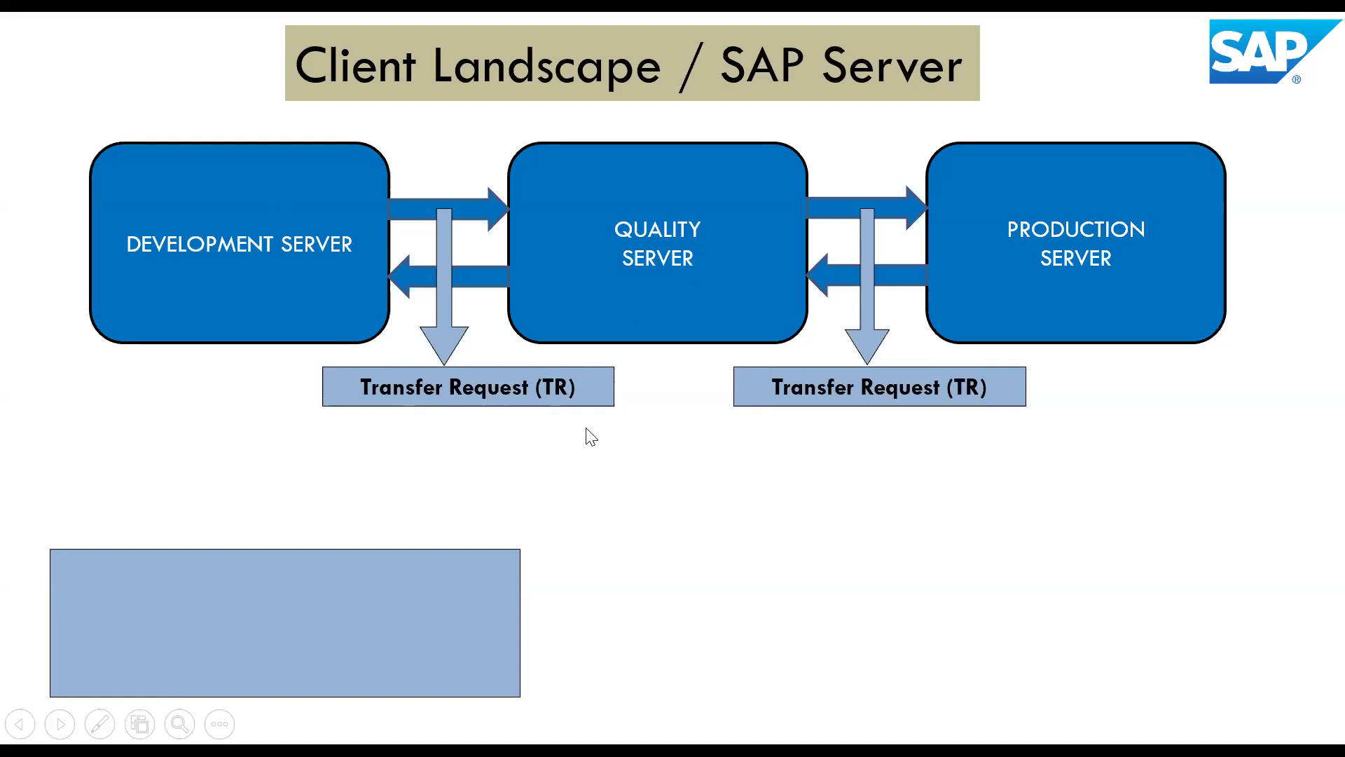
End the slide show and switch back to the customizing request prompt in SAP.
key(alt+Tab)
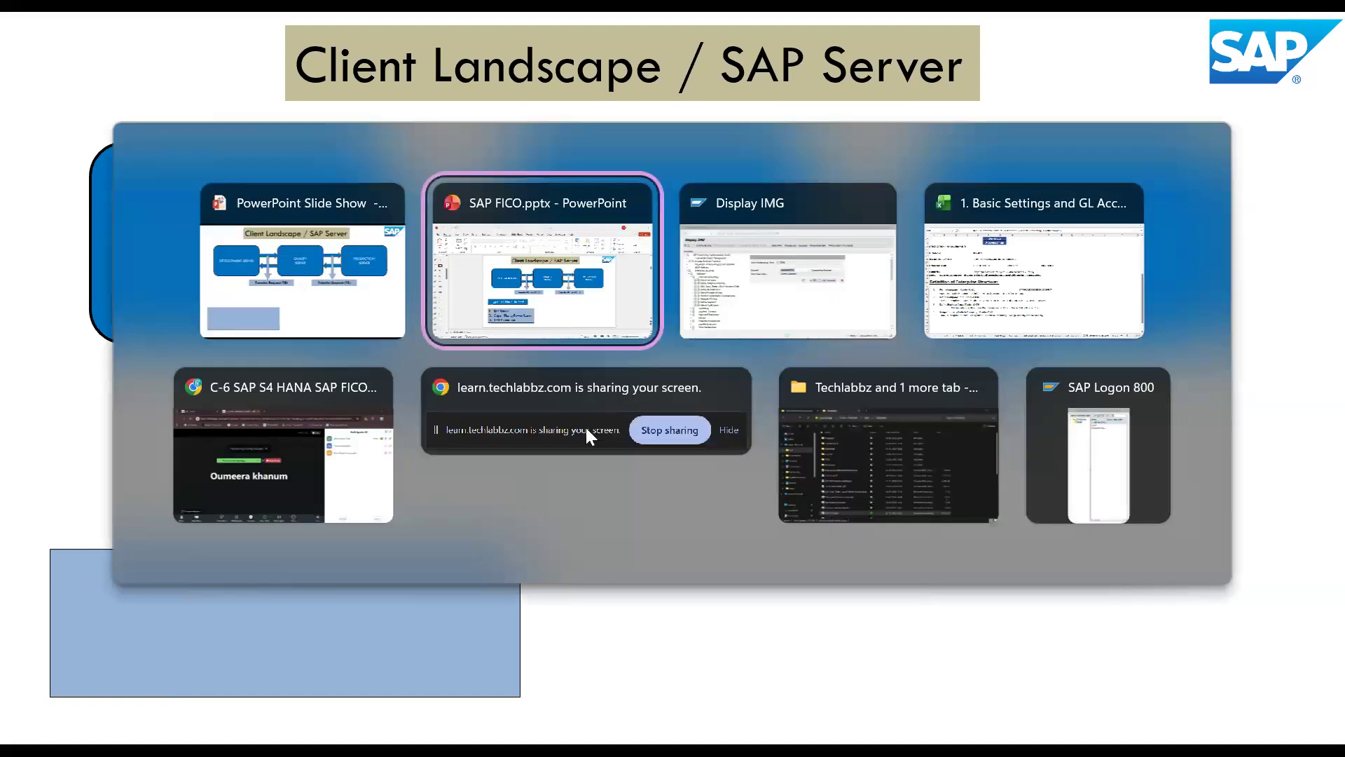
click(384, 284)
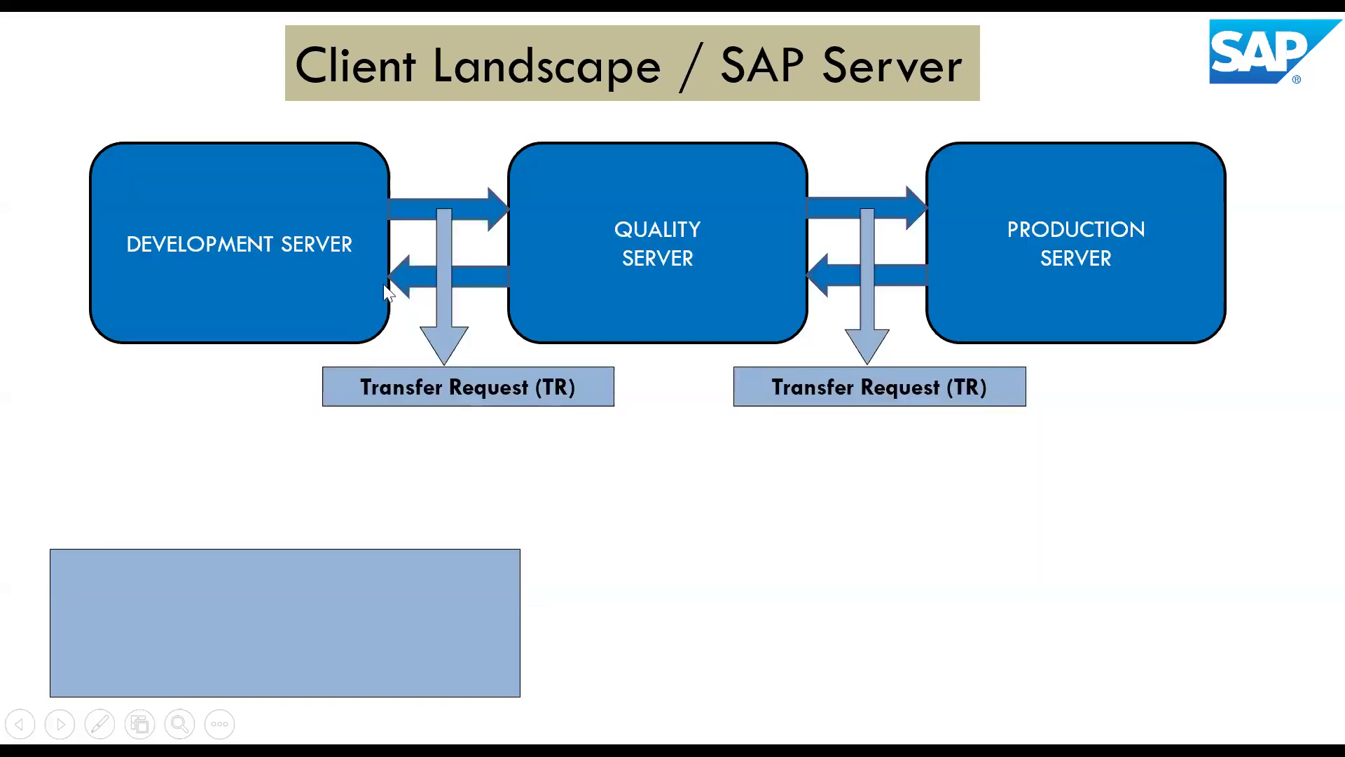
key(Escape)
key(alt+Tab)
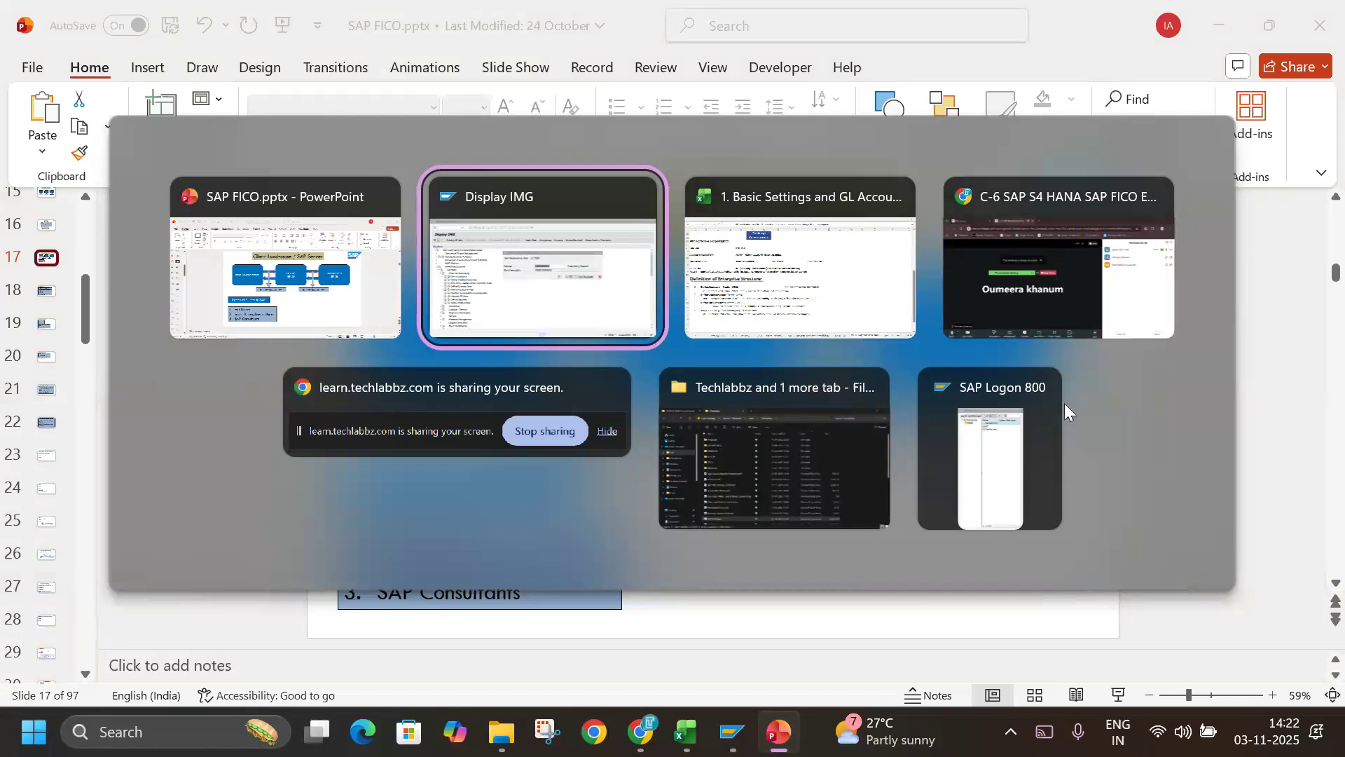
click(546, 284)
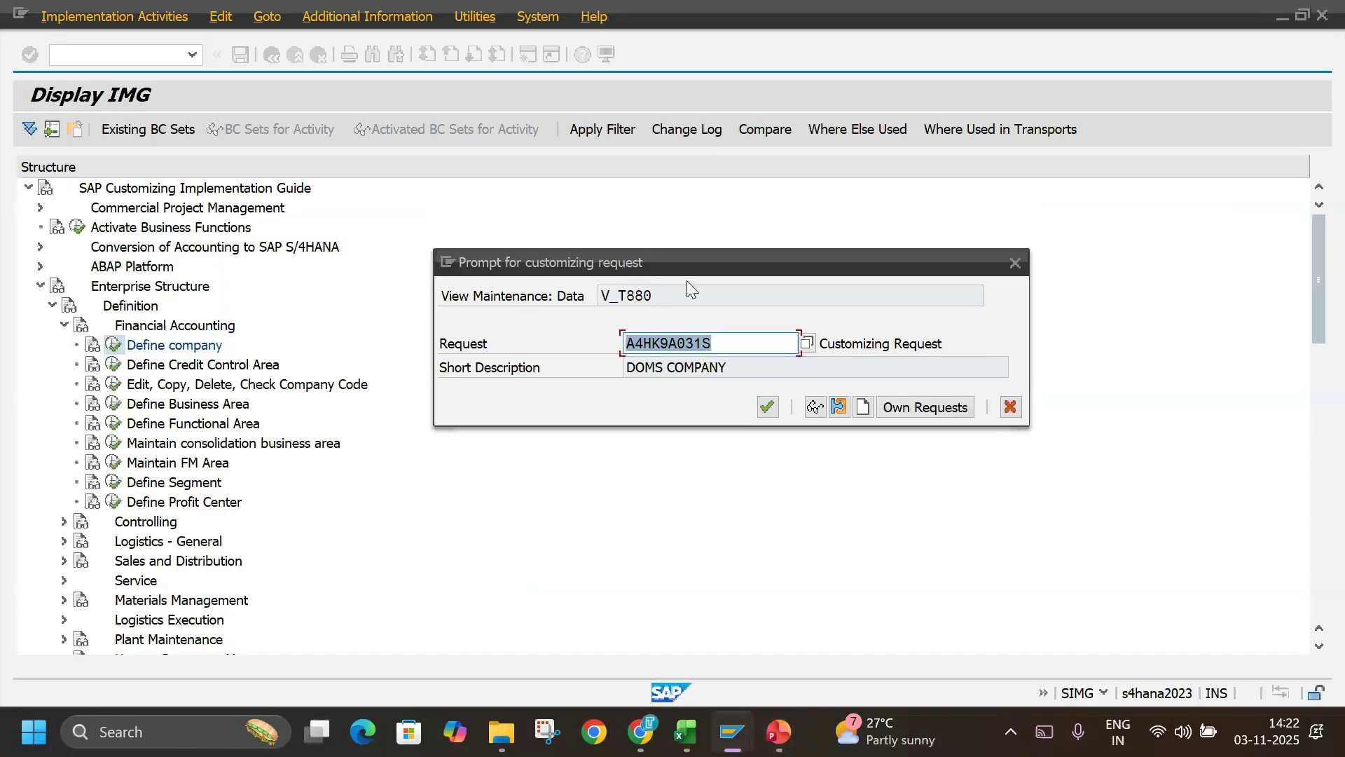
Create a new customizing request with the short description TECHLABBZ GROUPS.
click(734, 345)
mouse_move(733, 345)
mouse_down()
mouse_move(606, 344)
mouse_move(725, 342)
mouse_up()
click(677, 344)
click(863, 407)
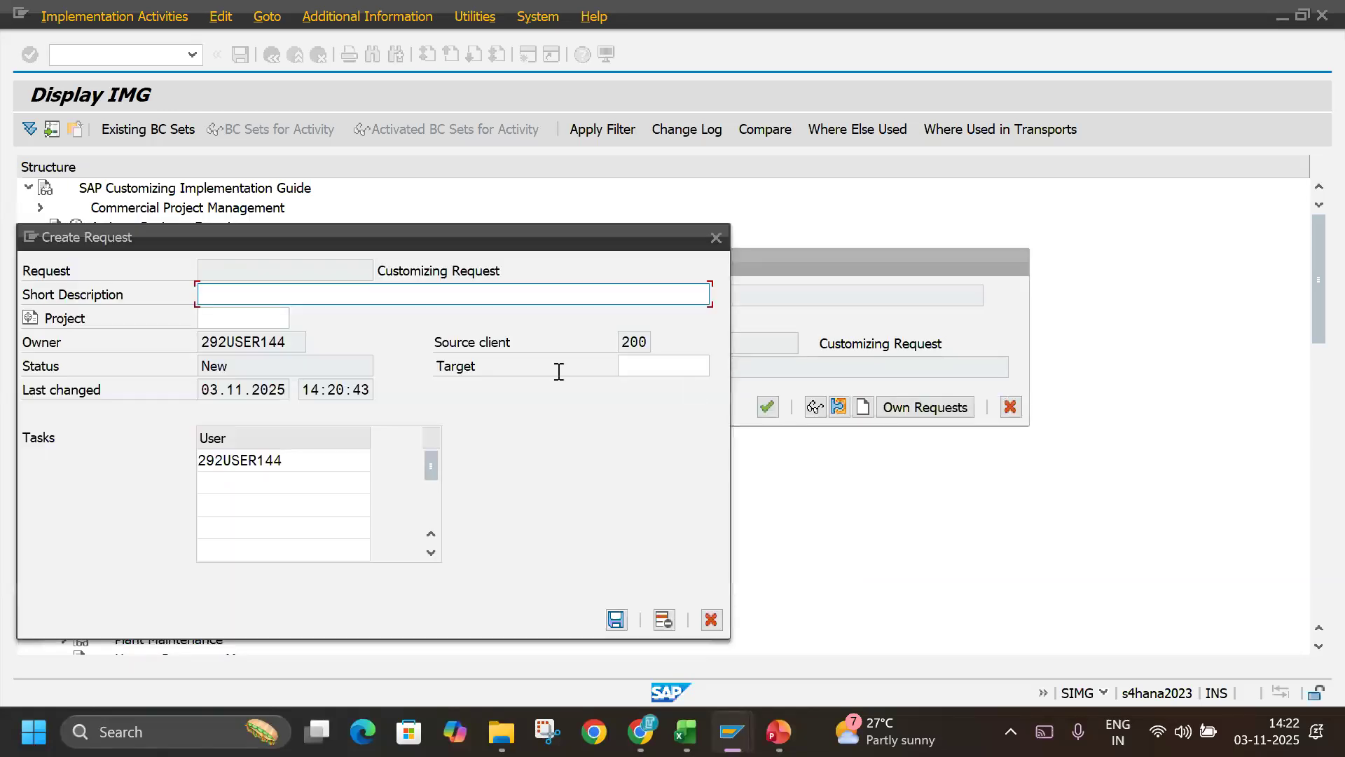
text(TECHLABBZ COMPA)
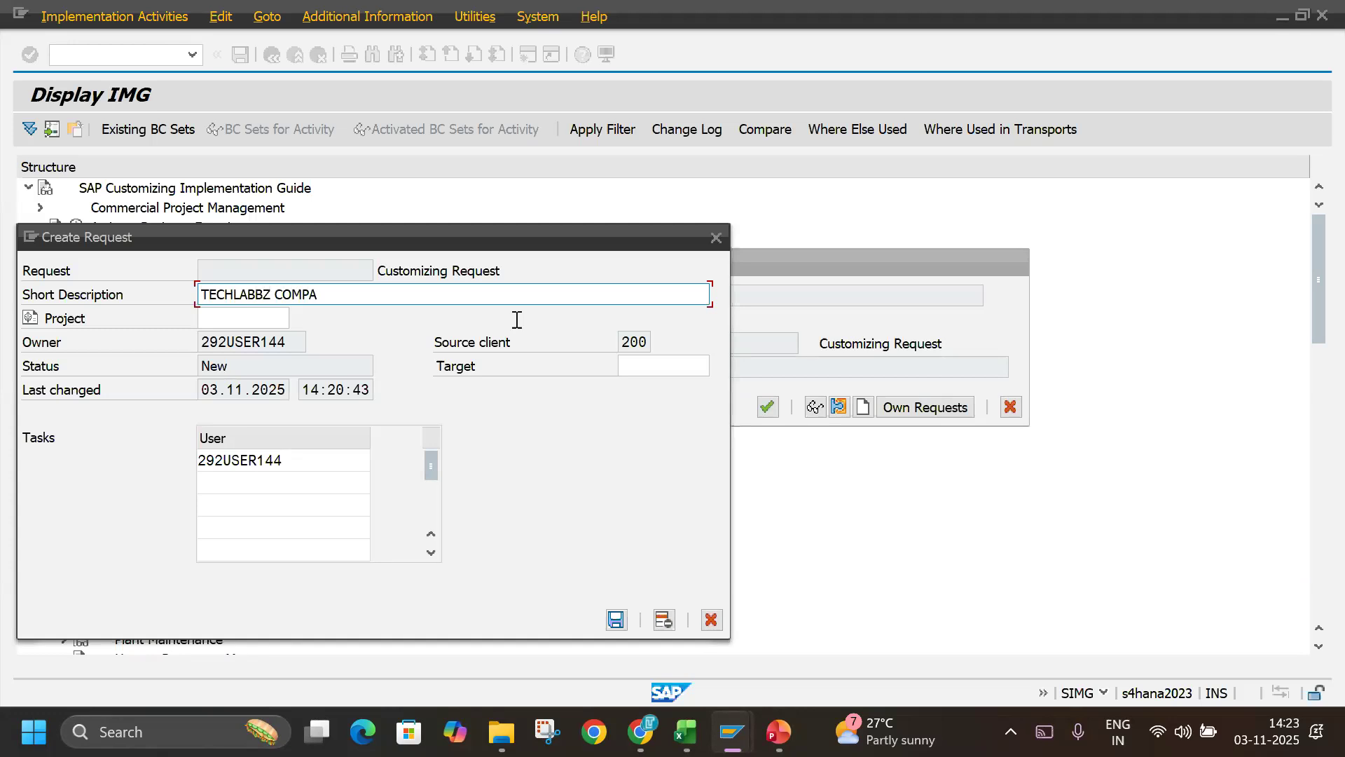
key(BackSpace)
key(BackSpace)
key(BackSpace)
key(BackSpace)
key(BackSpace)
text(GROUPS)
key(Return)
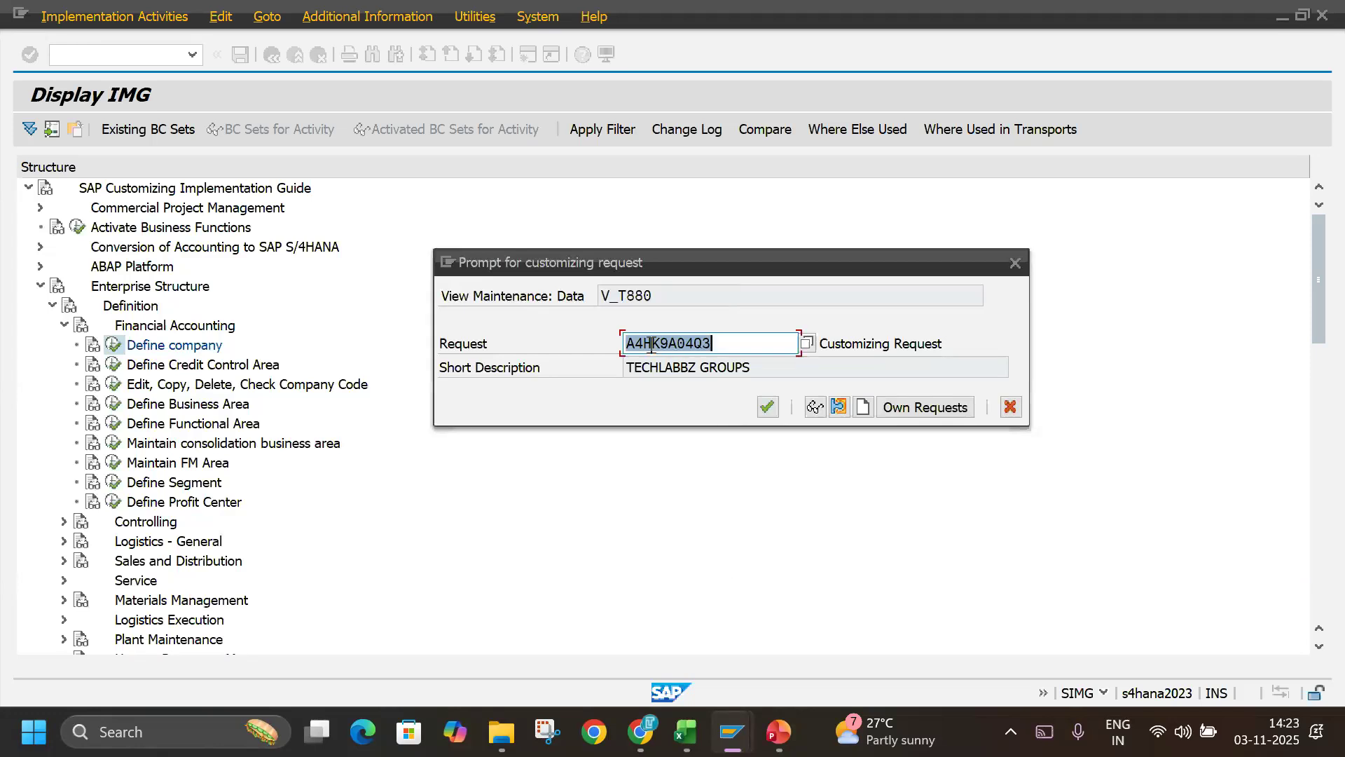
Confirm the new customizing request to save the company, and return to the internal trading partners overview.
drag(660, 348, 724, 329)
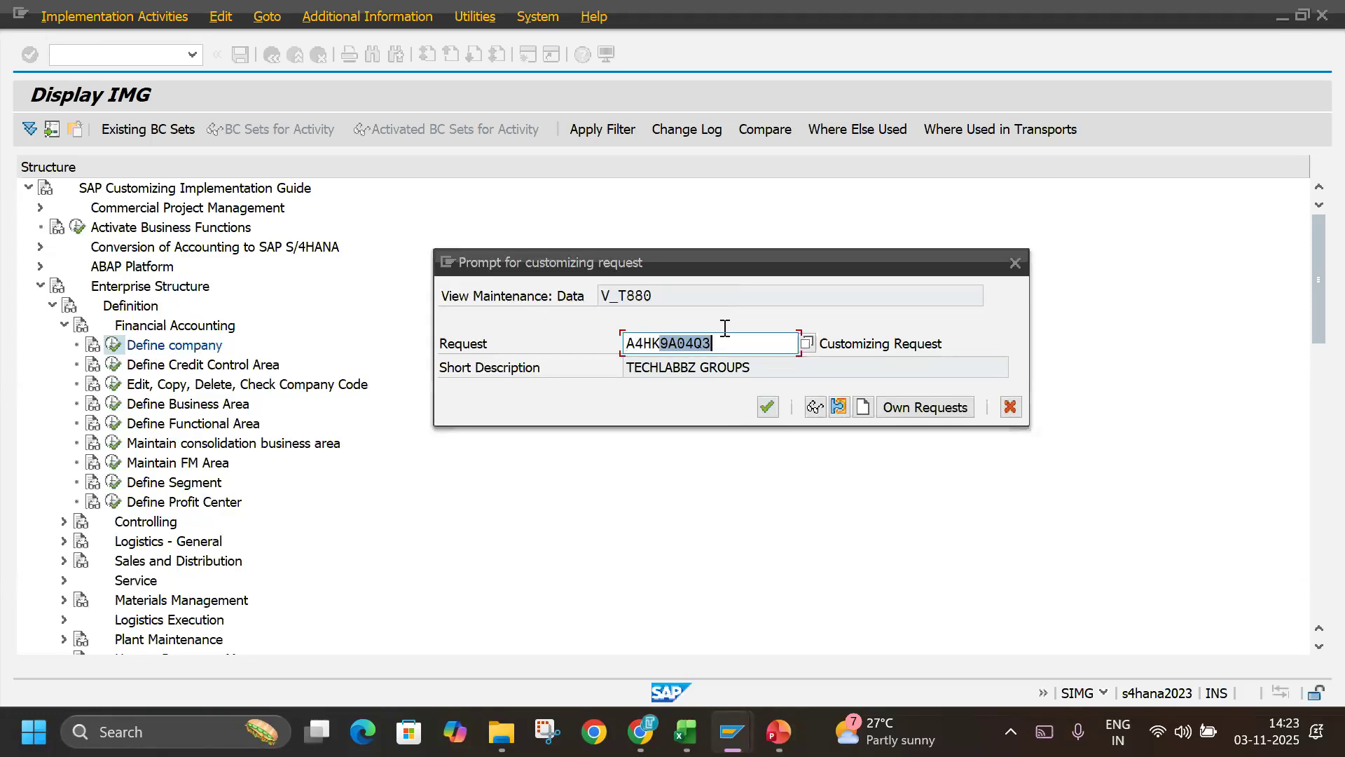
click(774, 403)
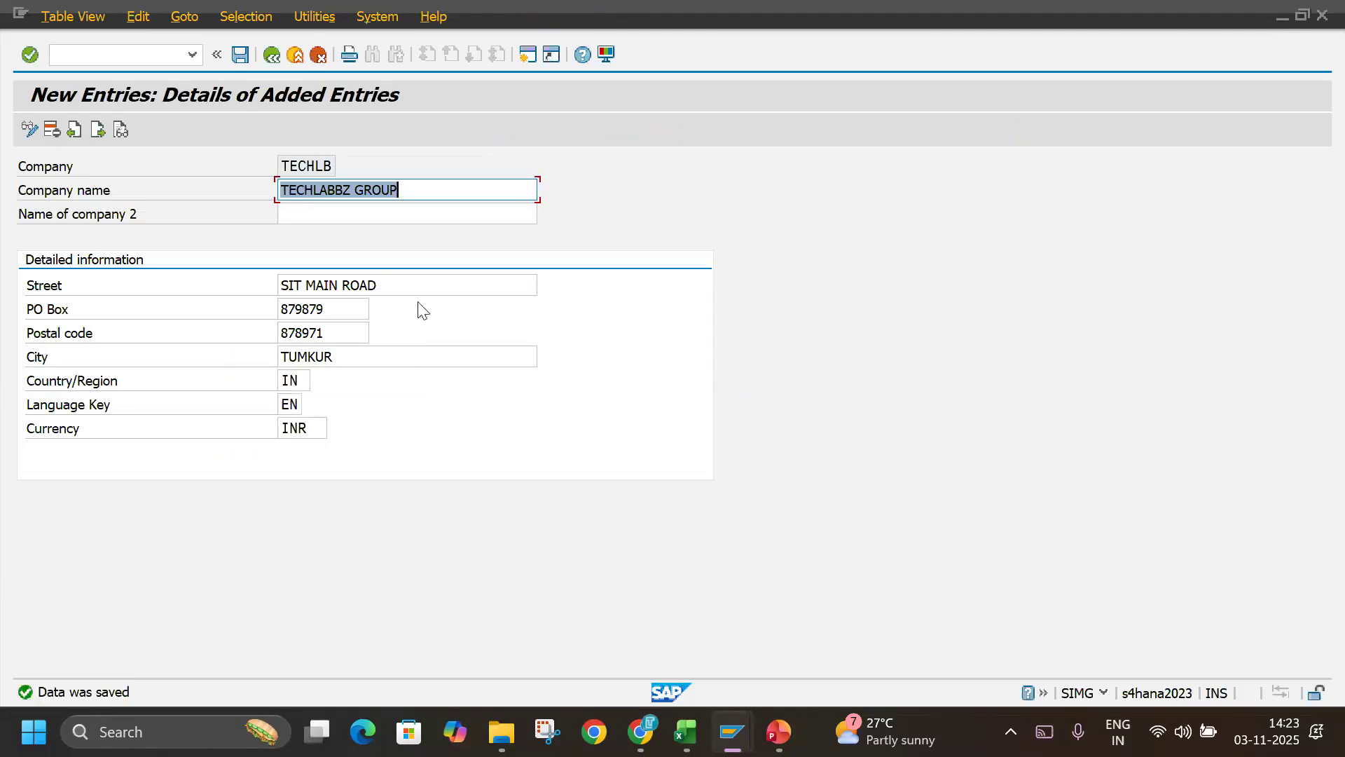
click(274, 53)
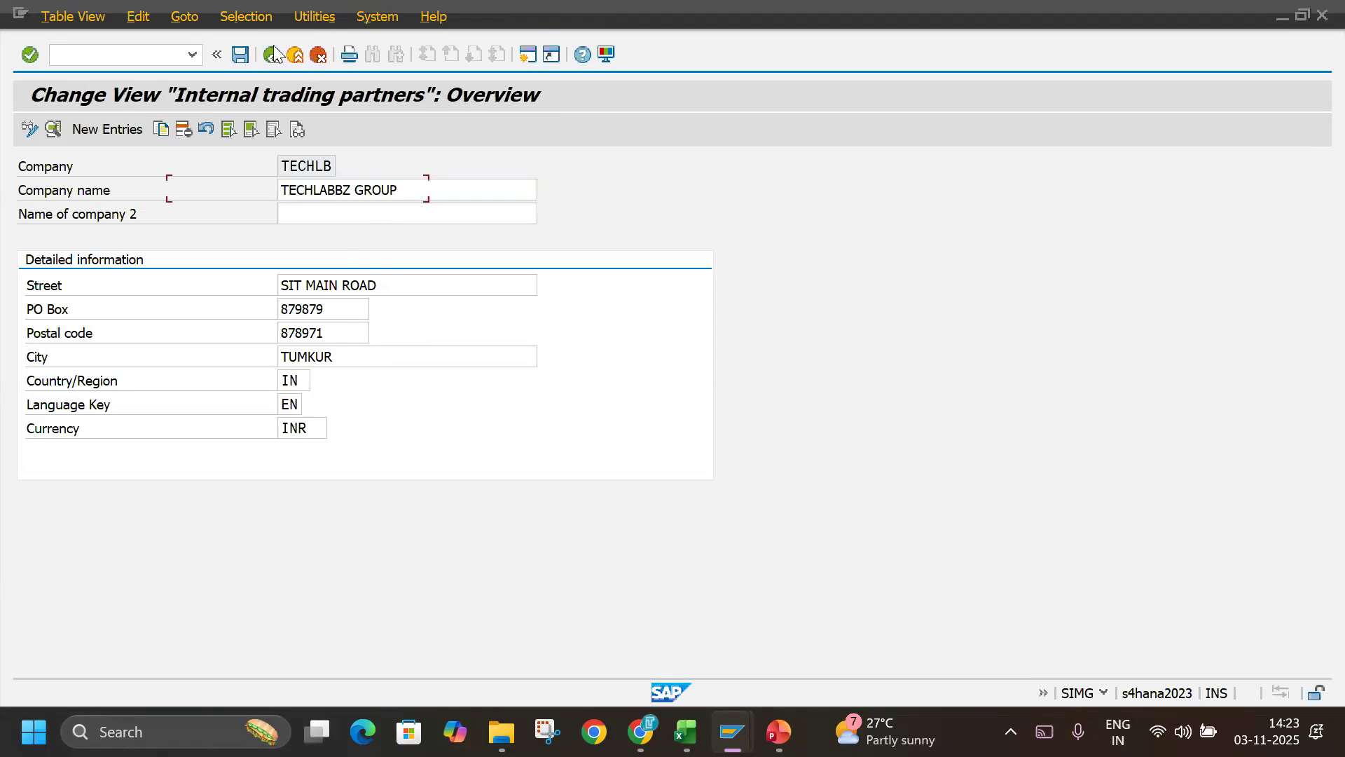
Review the details of company TECHLB, including its currency, and return to the internal trading partners overview.
drag(107, 184, 23, 192)
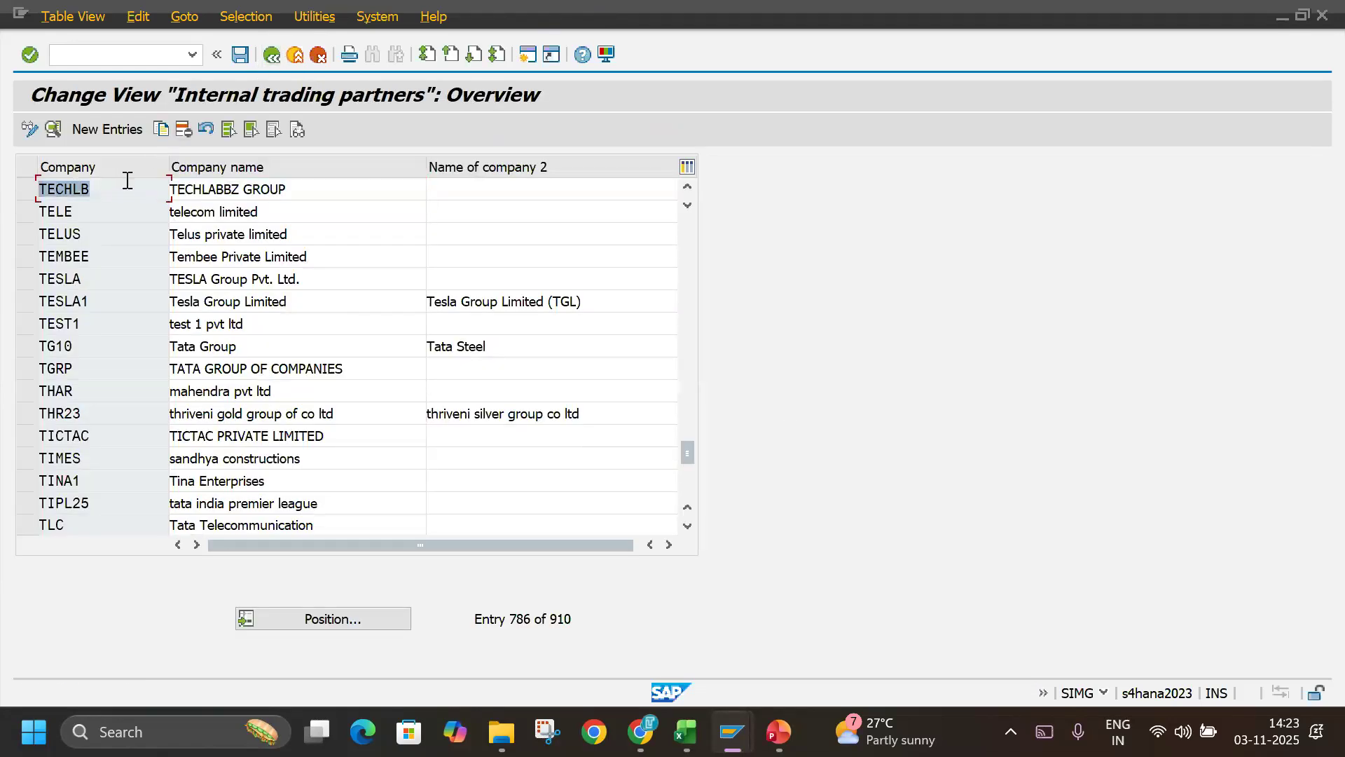
double_click(78, 190)
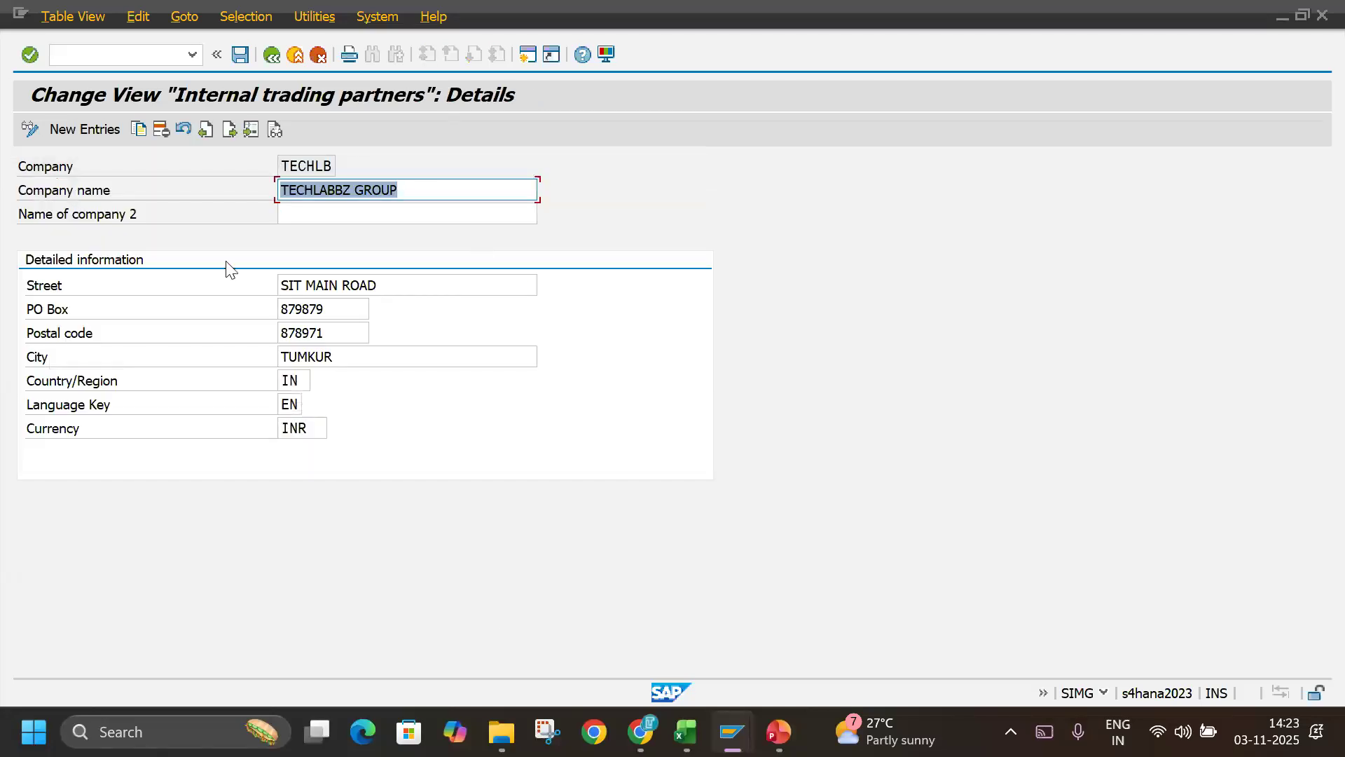
double_click(318, 429)
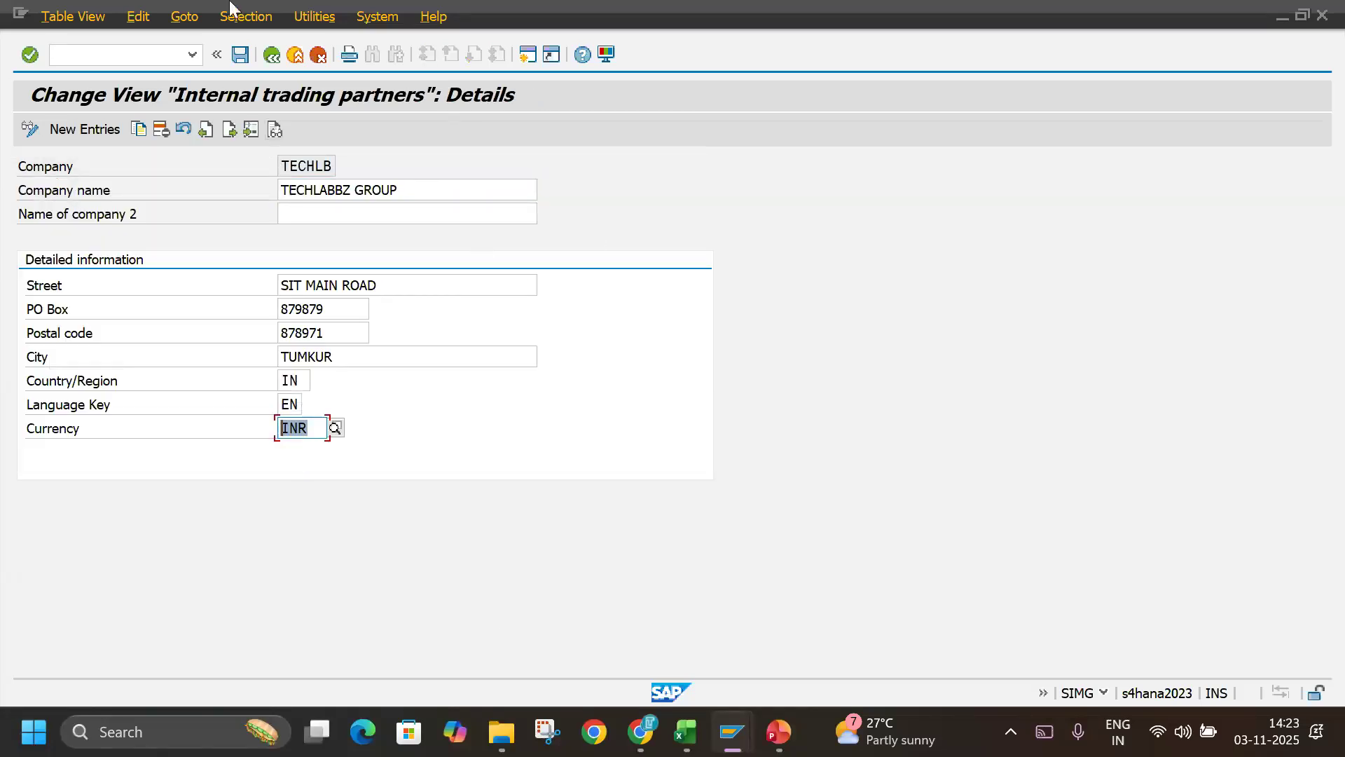
click(273, 59)
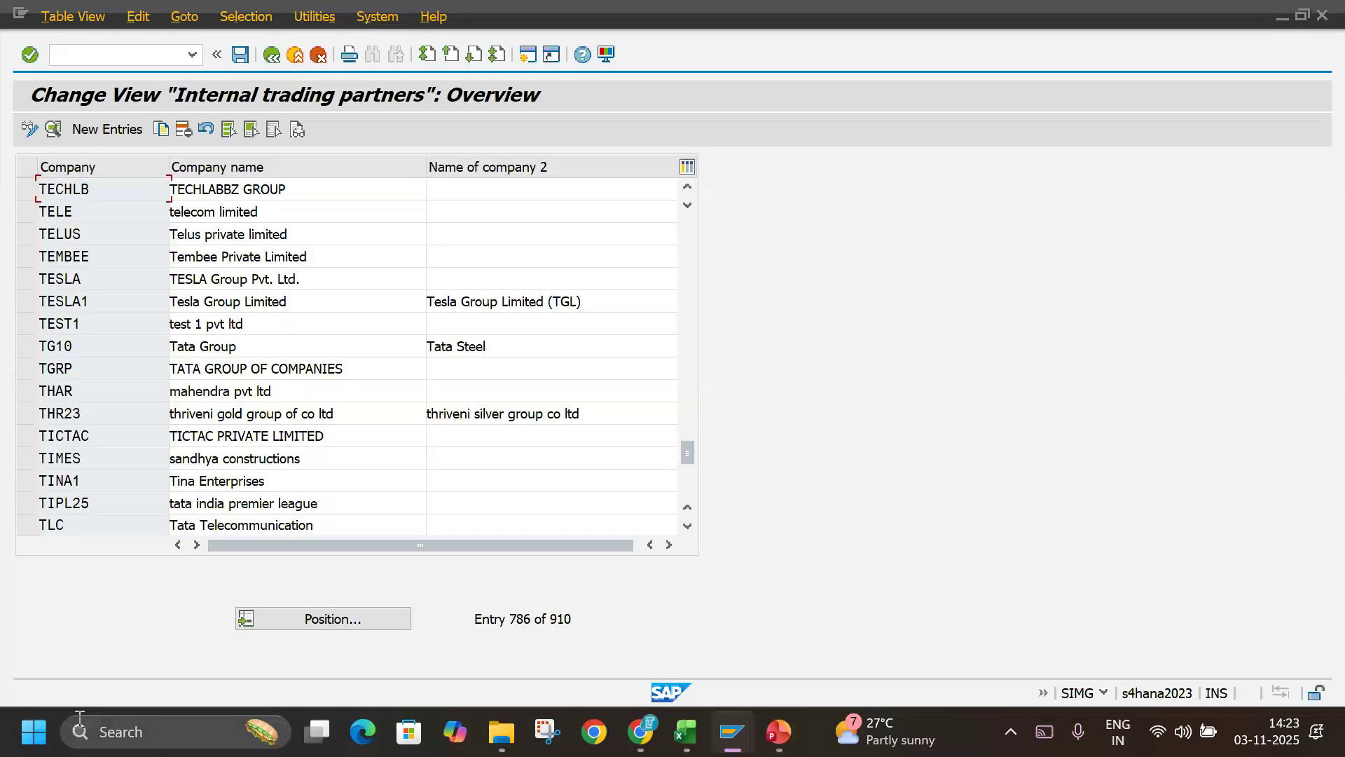
Switch to a new blank Excel workbook and enter COMPANY in cell A1.
click(25, 744)
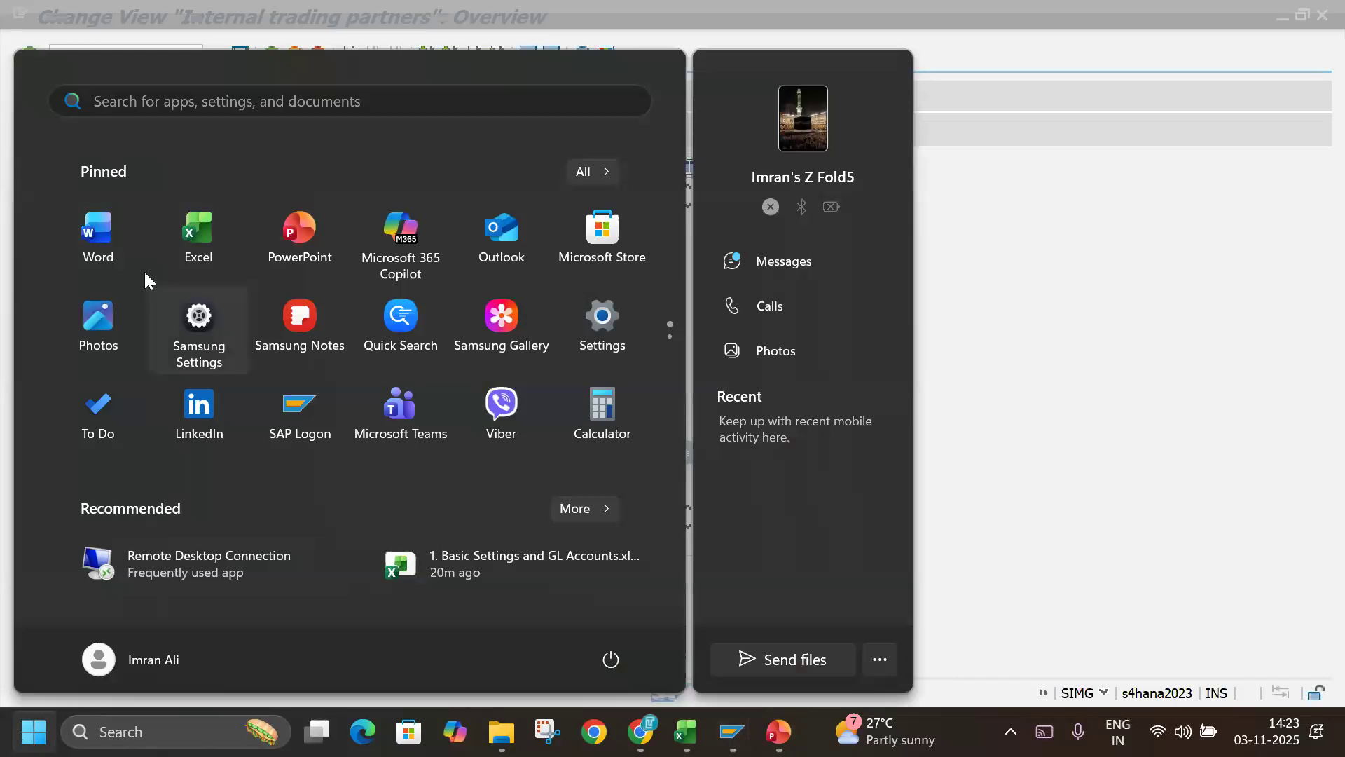
click(180, 220)
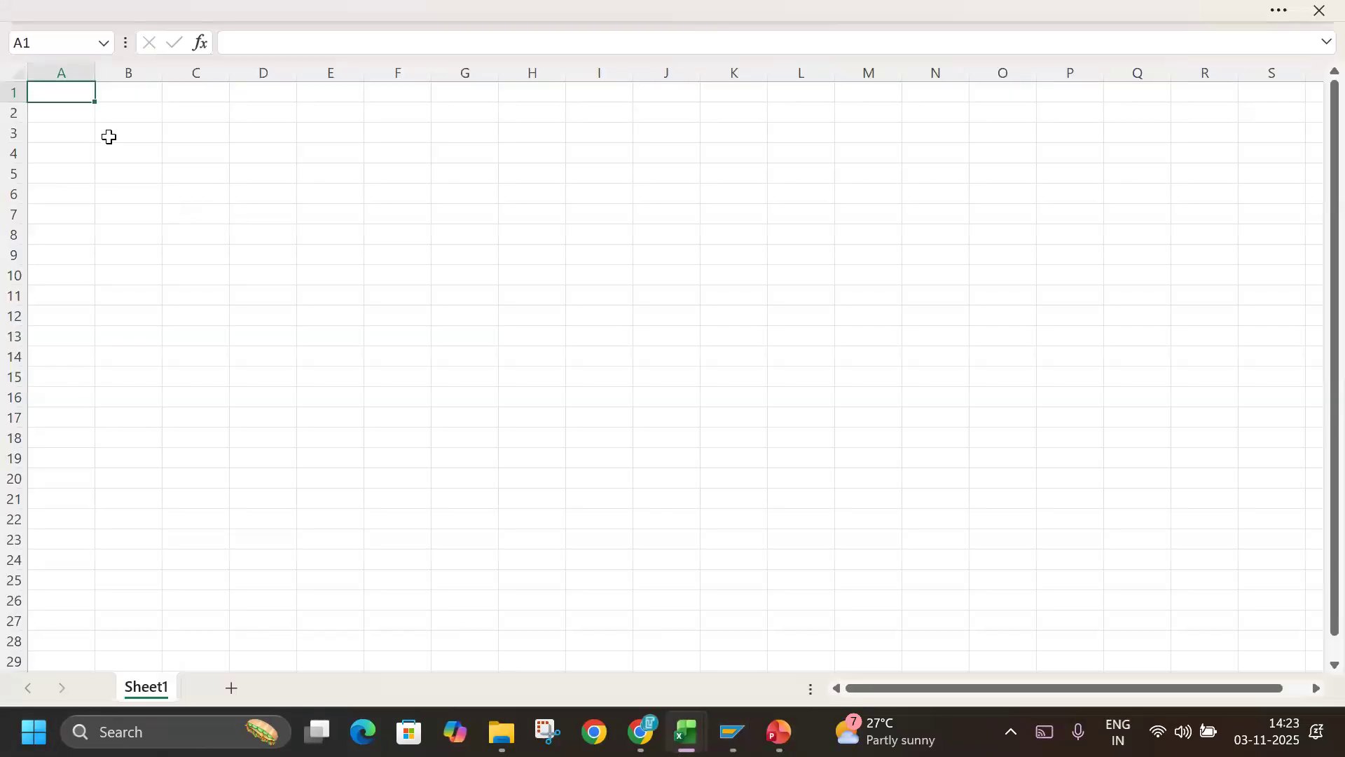
click(154, 256)
scroll(154, 257, up, 4)
click(105, 119)
text(COMP)
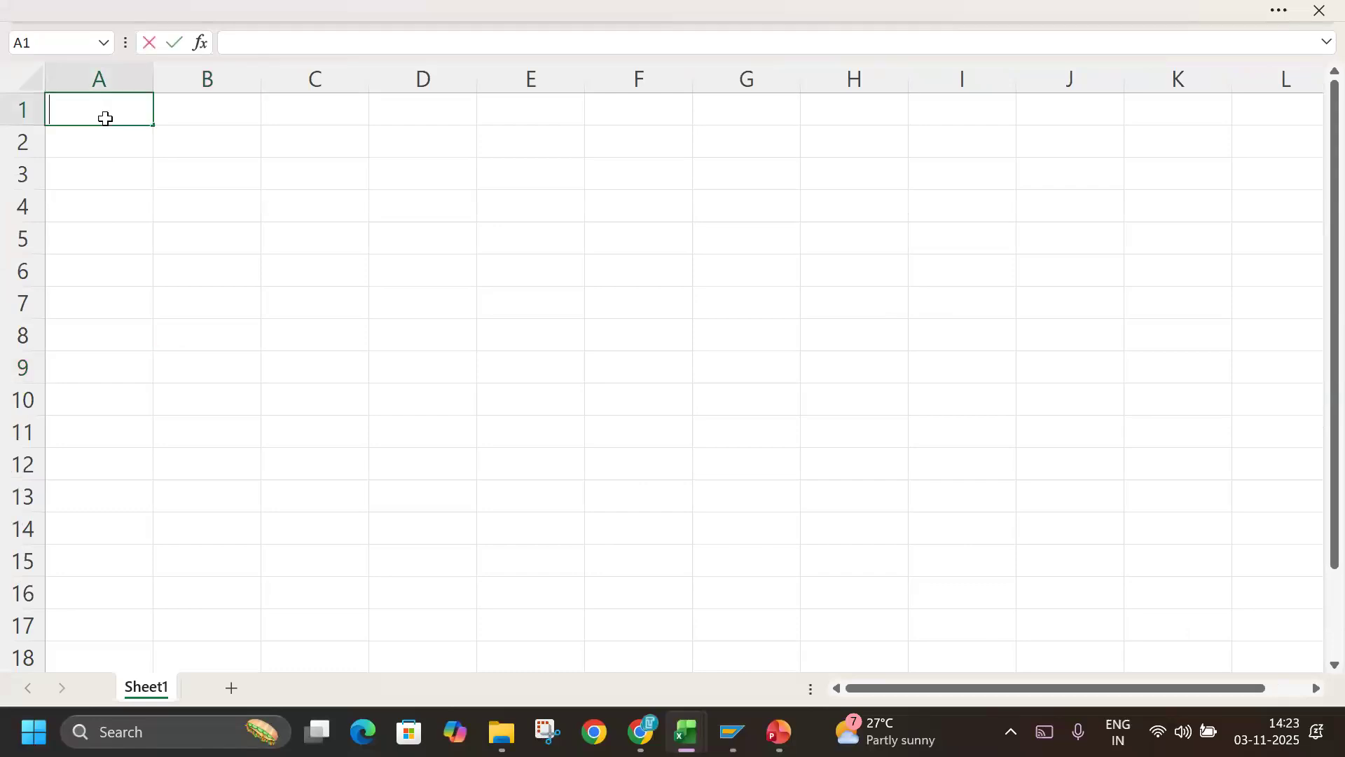
text(Y)
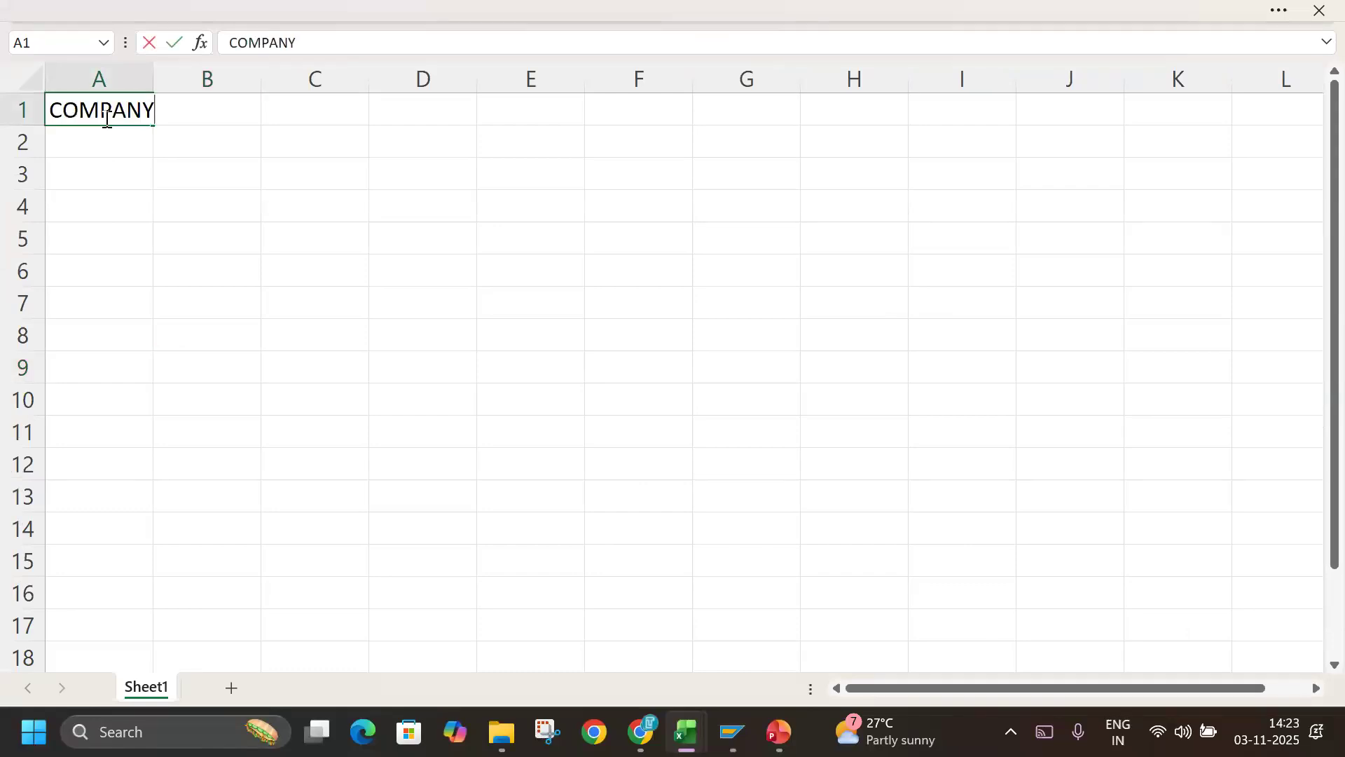
Enter TECHLB in cell C1, on the same row as the COMPANY label.
key(Tab)
key(Tab)
text(TEC)
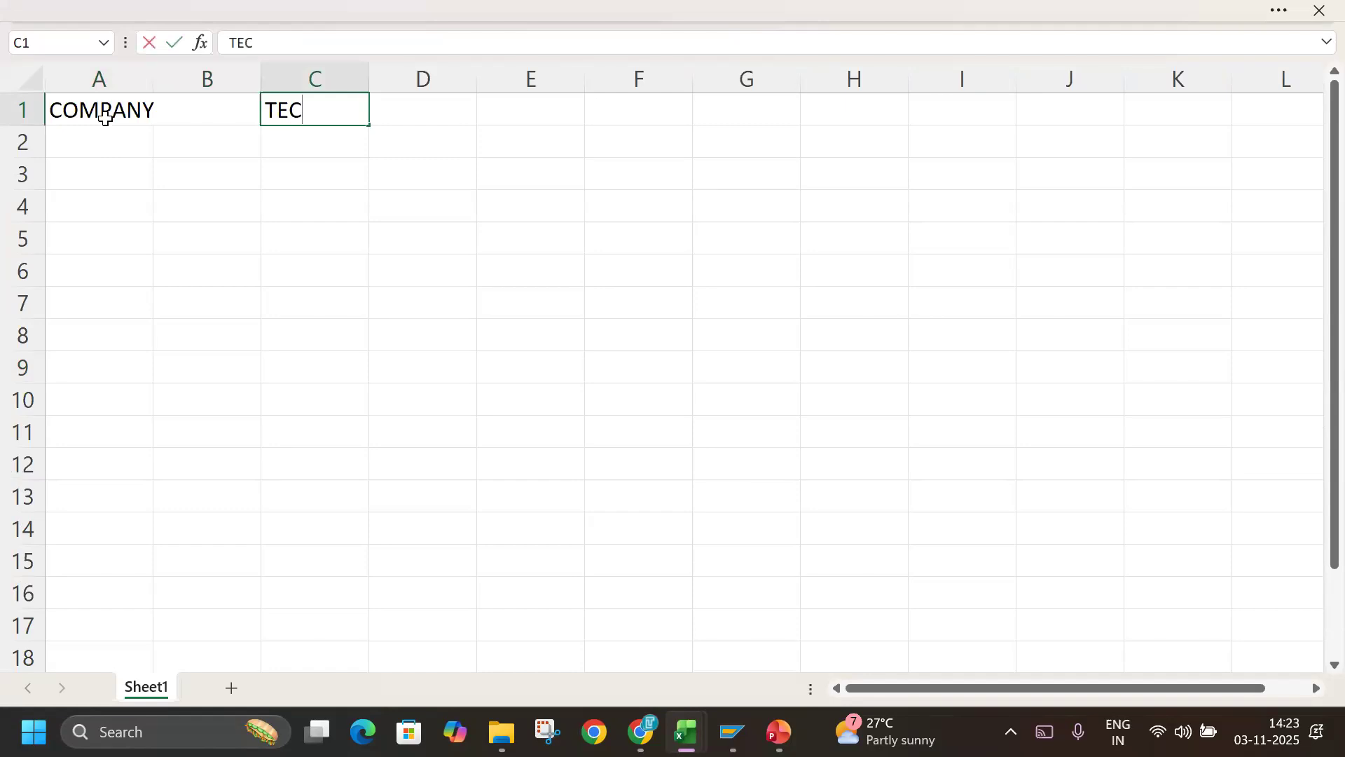
text(HLB)
key(BackSpace)
key(BackSpace)
key(BackSpace)
key(alt+Tab)
Return SAP to the Display IMG tree, and highlight the Define Company Code row 39 in the Basic Settings and GL Accounts workbook.
key(alt+Tab)
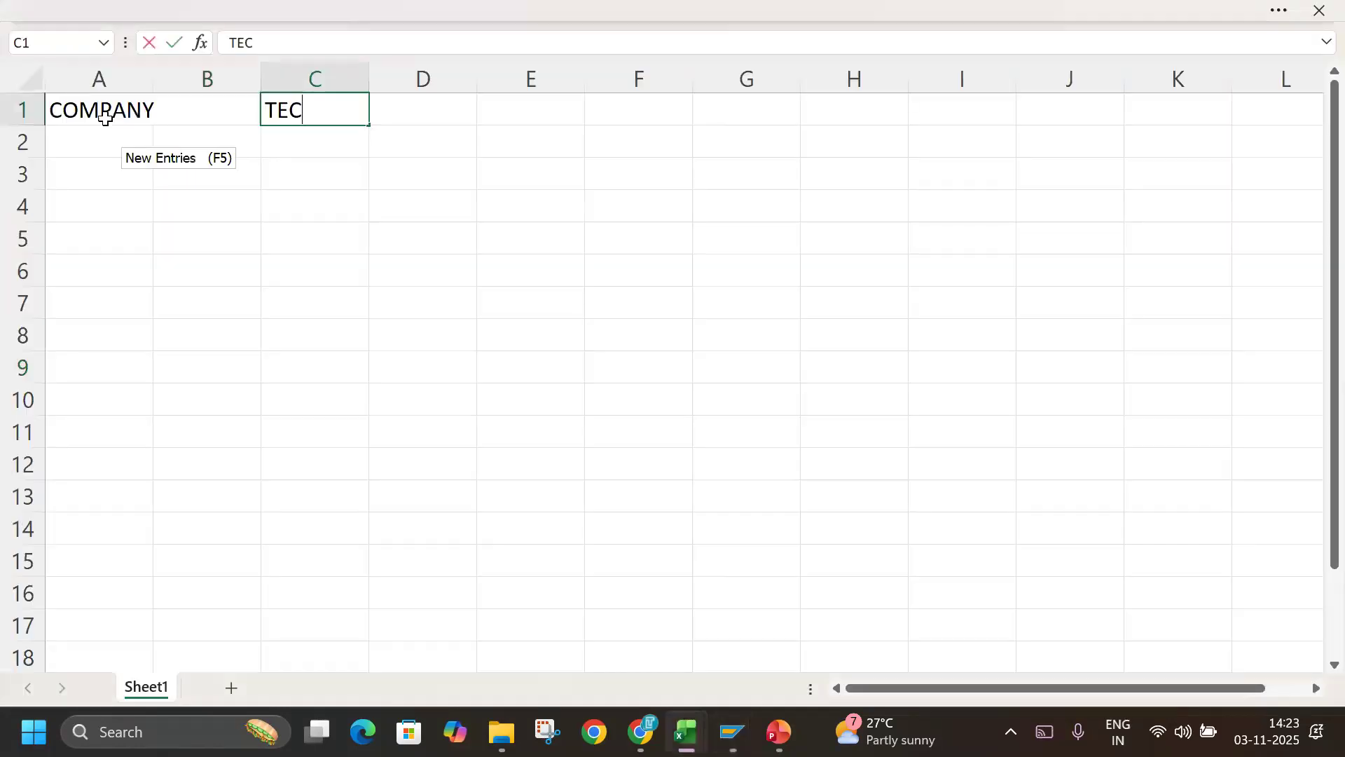
text(HLB)
key(alt+Tab)
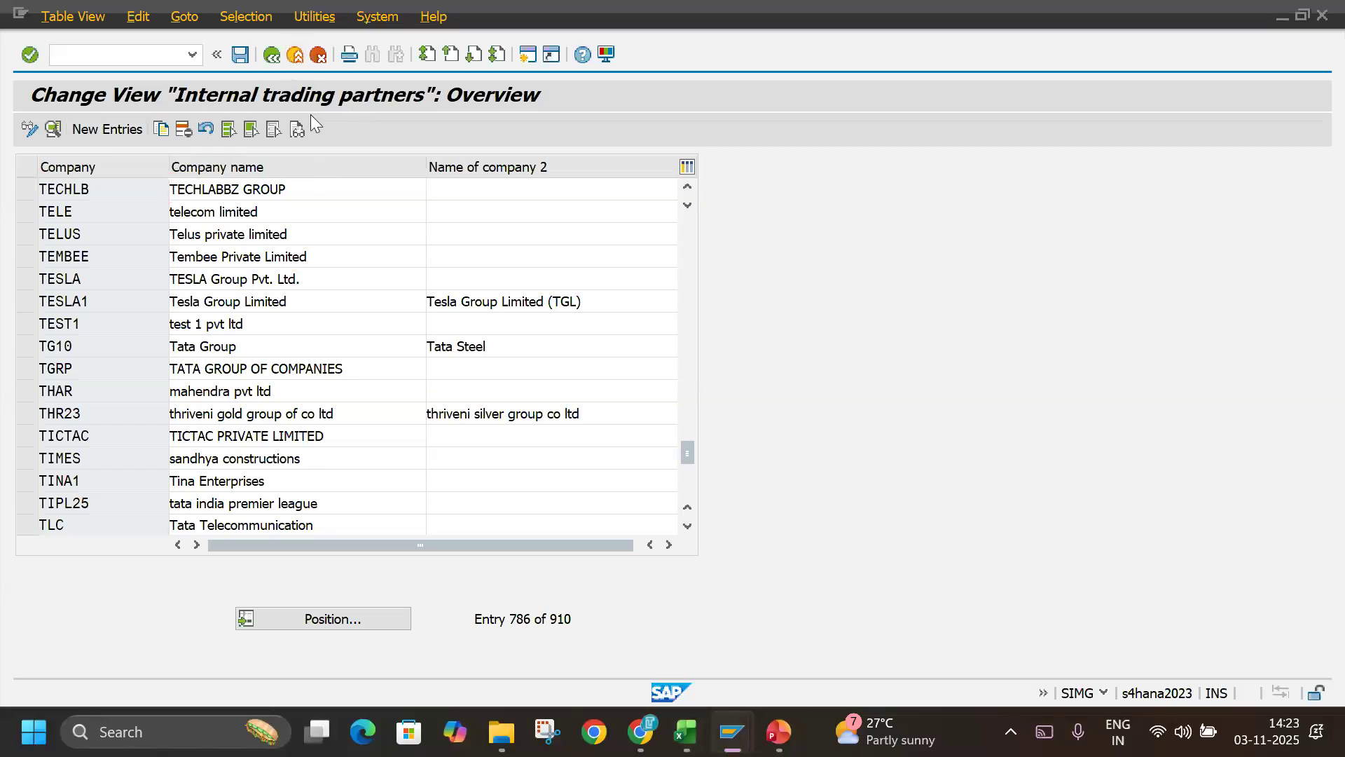
key(F3)
key(alt+Tab)
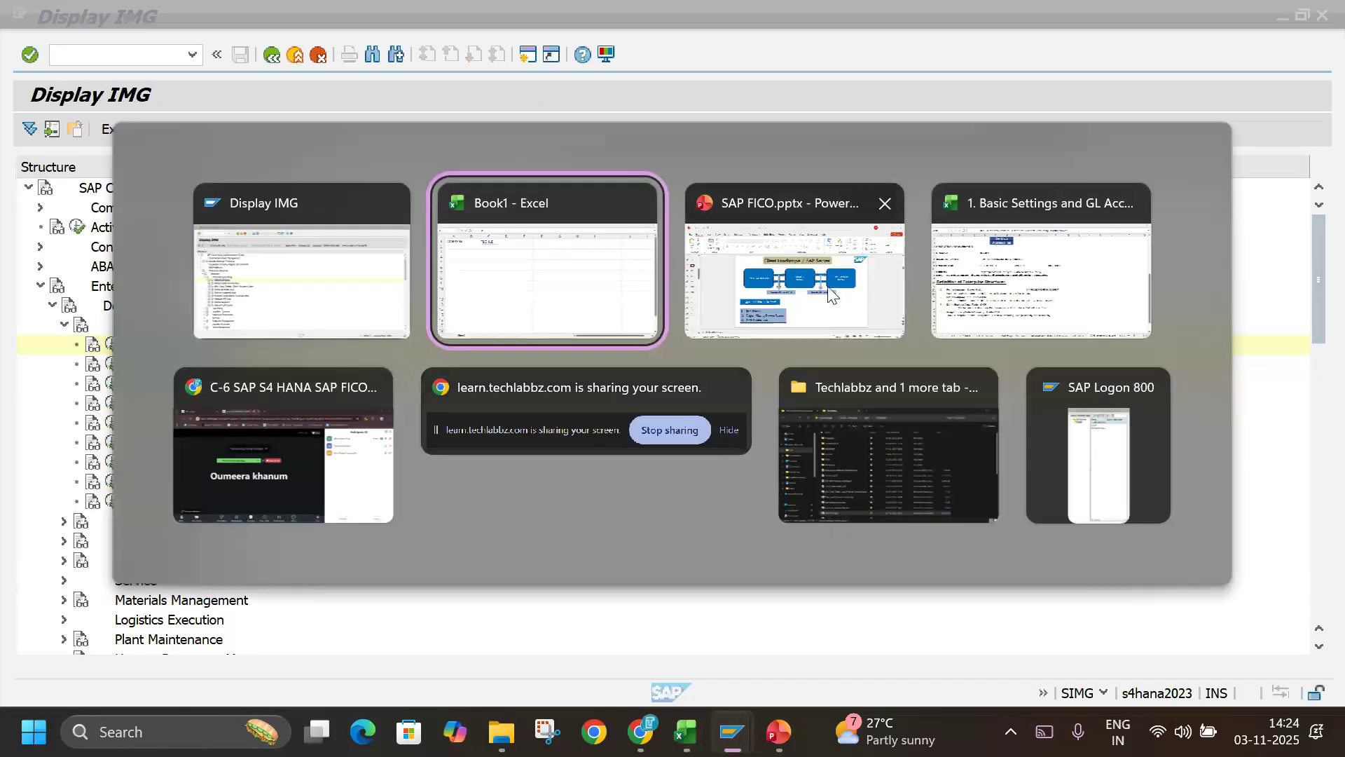
click(1030, 252)
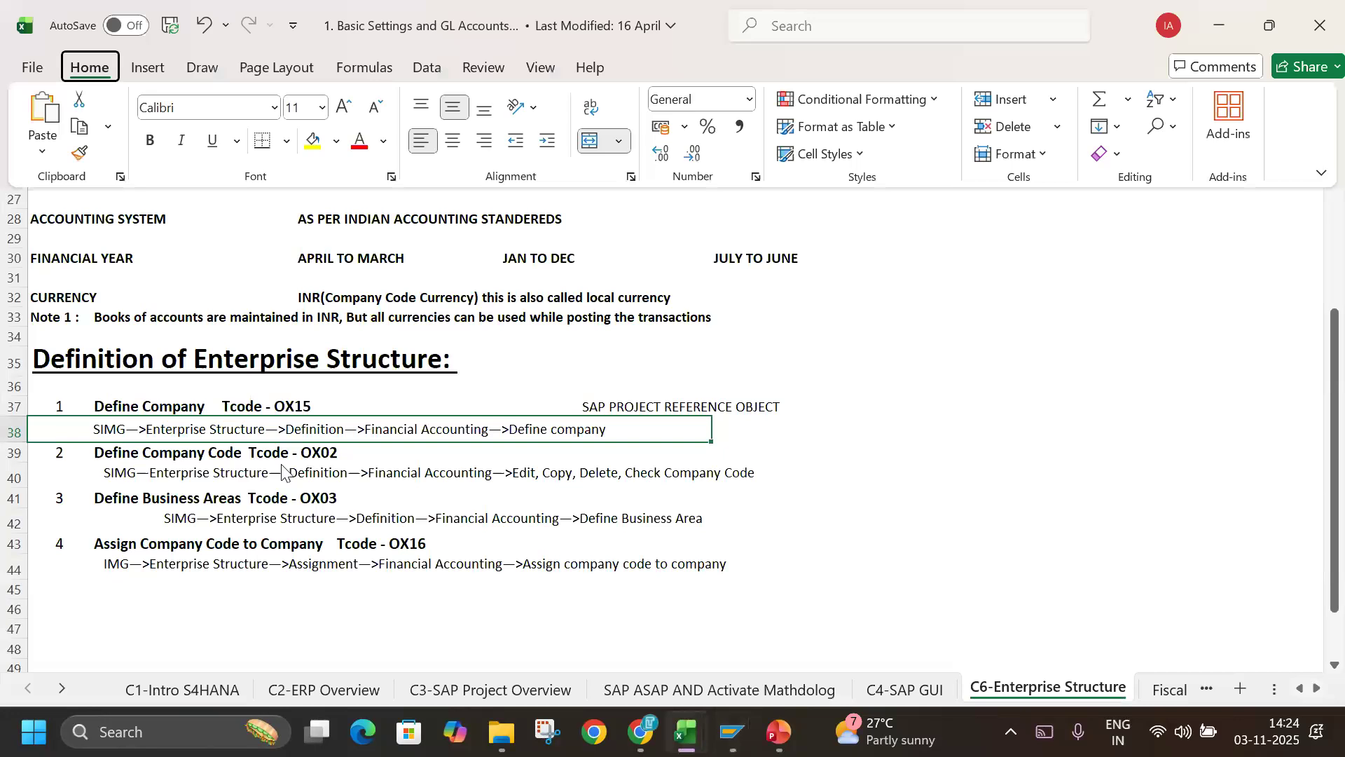
key(ctrl+shift+F1)
click(5, 454)
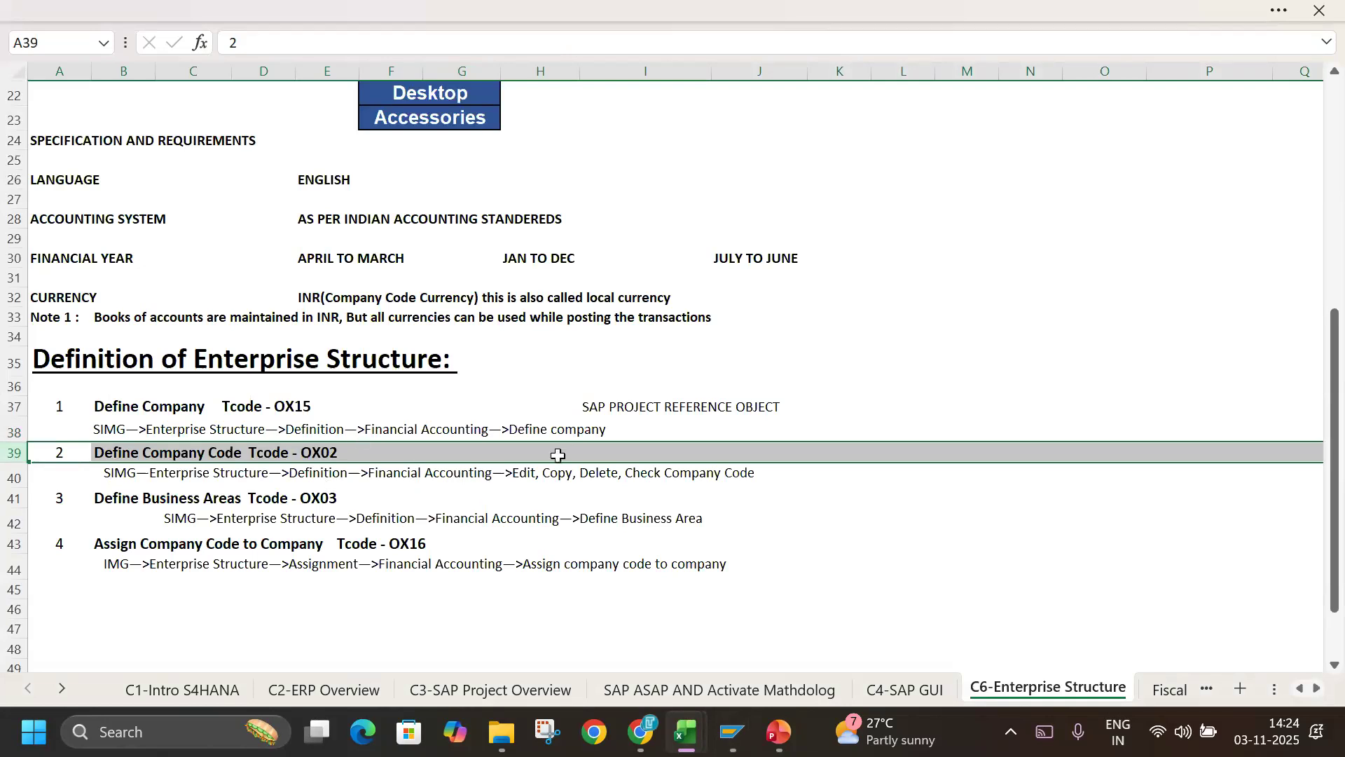
Switch back to SAP and open Edit Company Code Data under Edit, Copy, Delete, Check Company Code.
key(alt+Tab)
key(alt+Tab)
key(alt+Tab)
key(Tab)
click(186, 391)
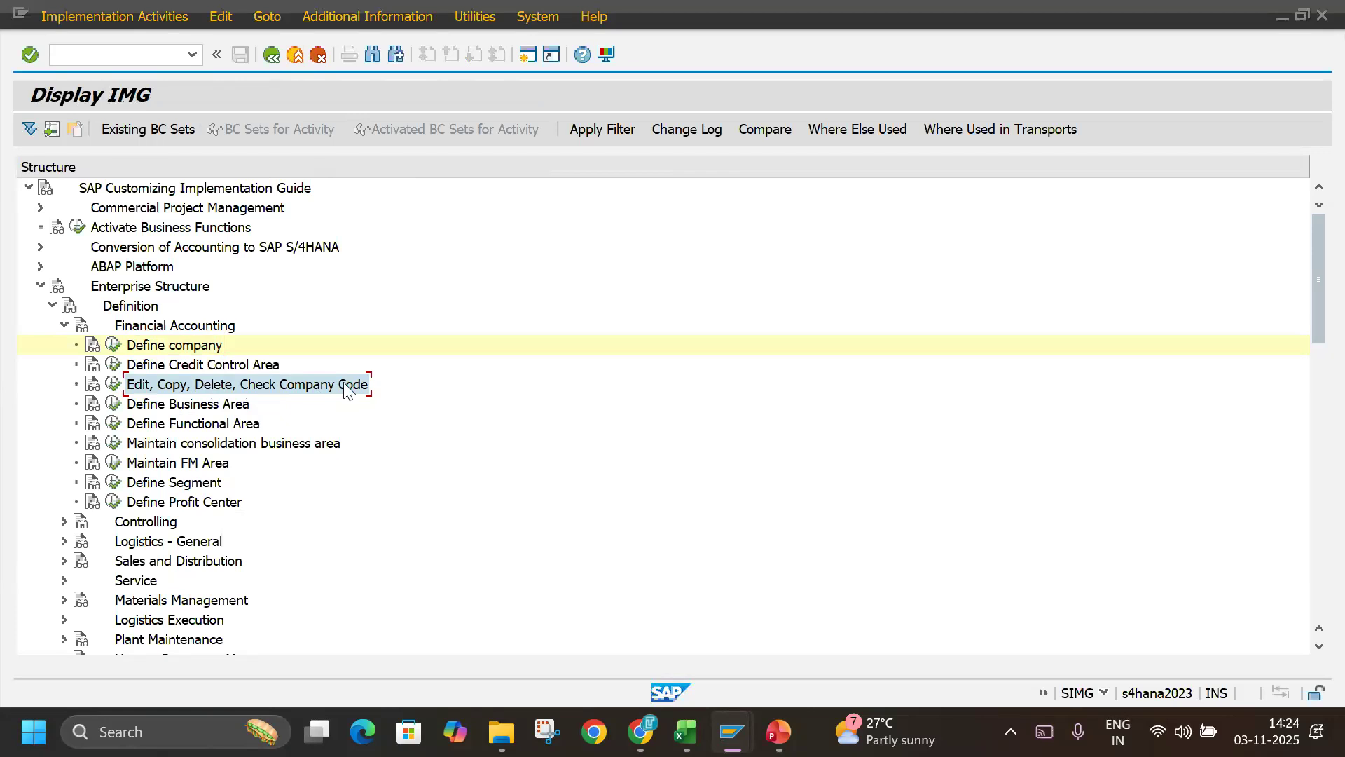
click(113, 385)
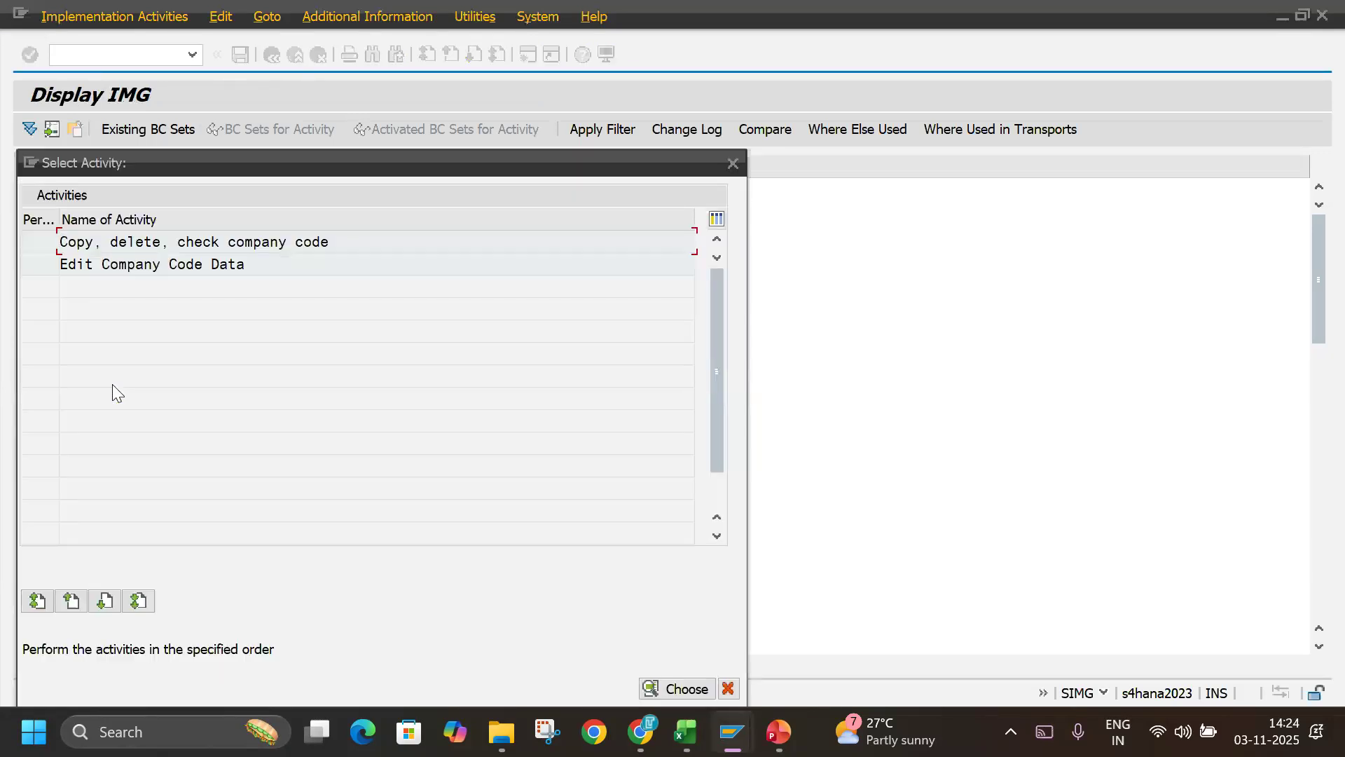
double_click(160, 263)
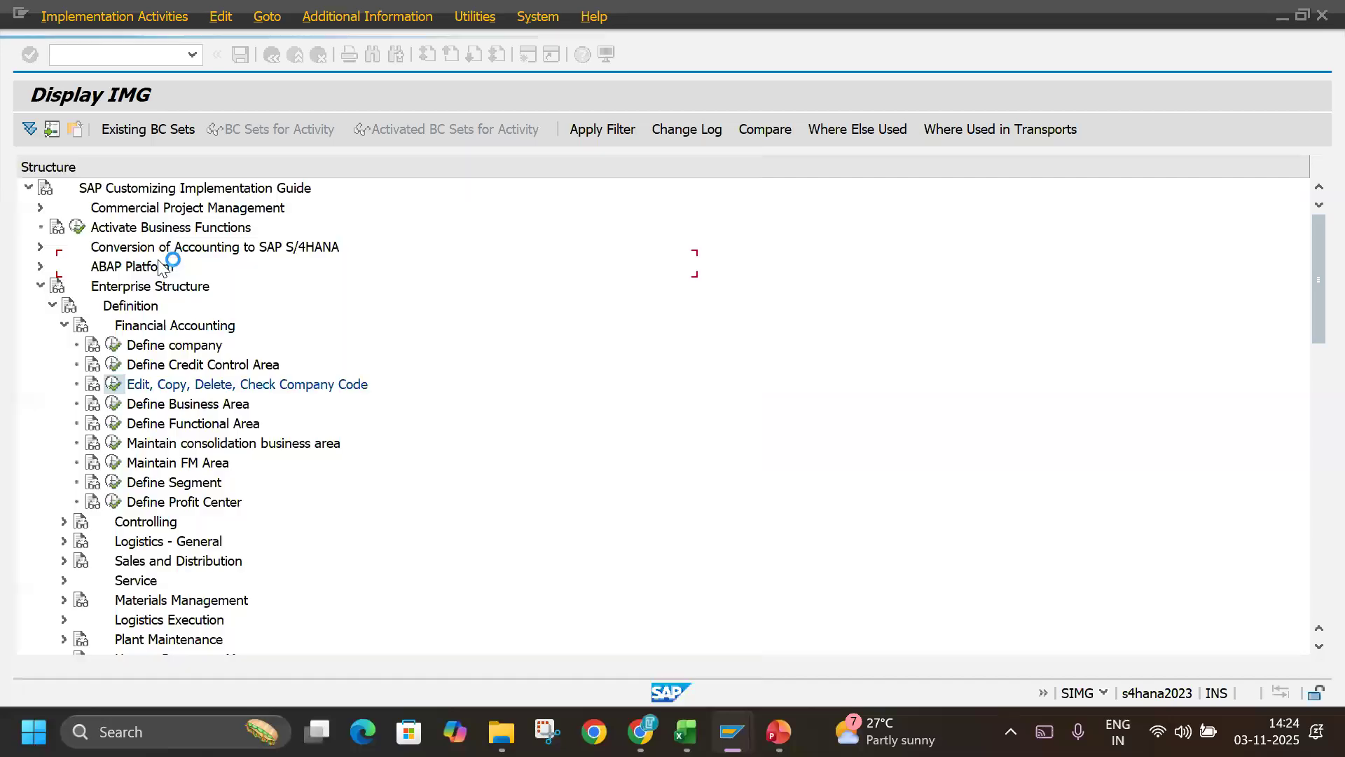
Start a new entry in the company code overview with the company code TLIN.
key(alt+Tab)
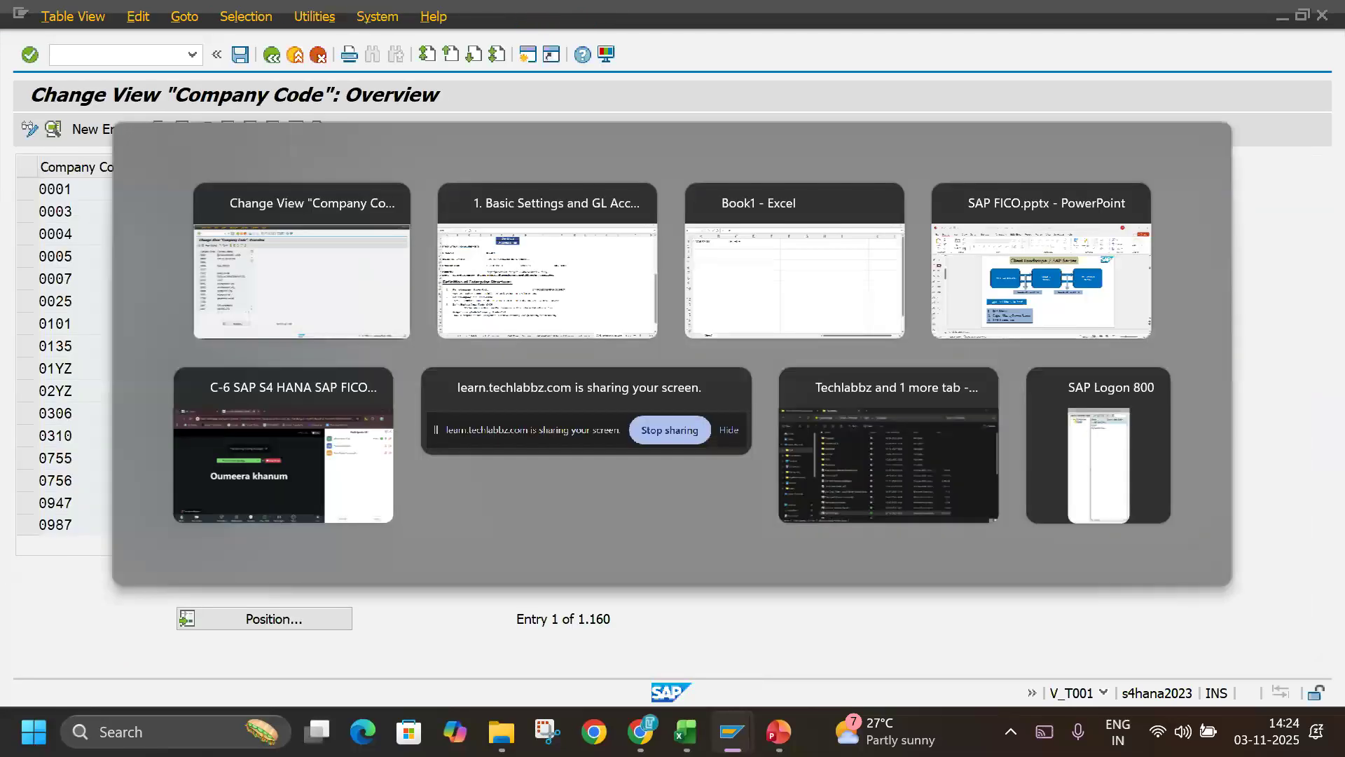
key(alt+Tab)
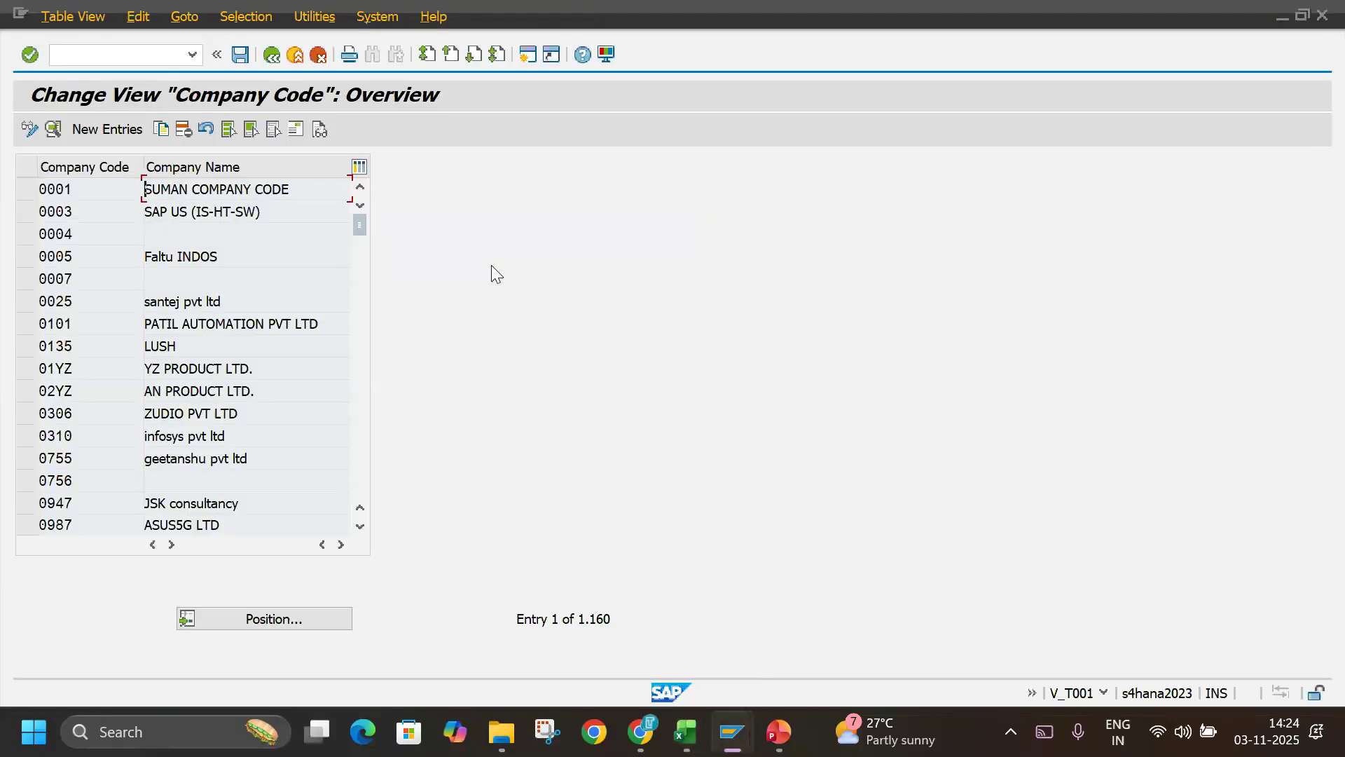
click(124, 129)
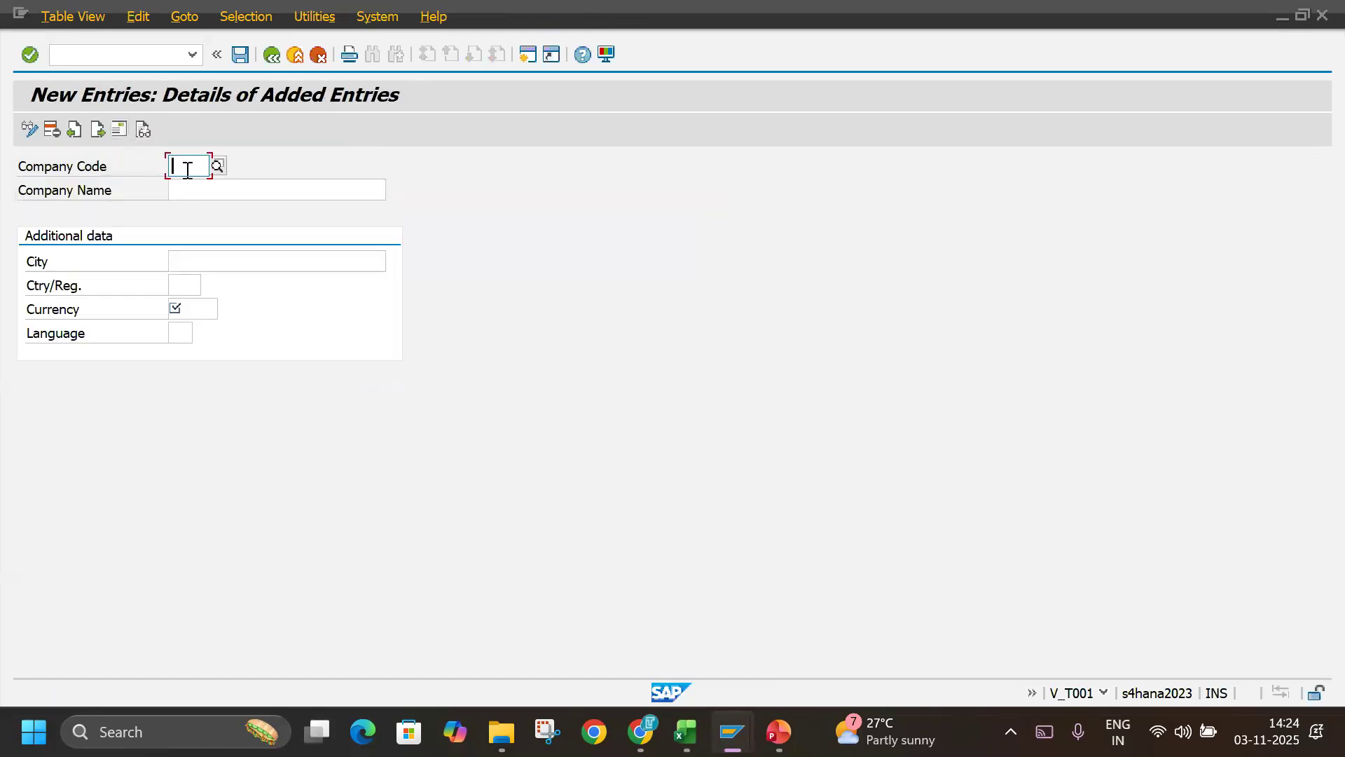
text(TL)
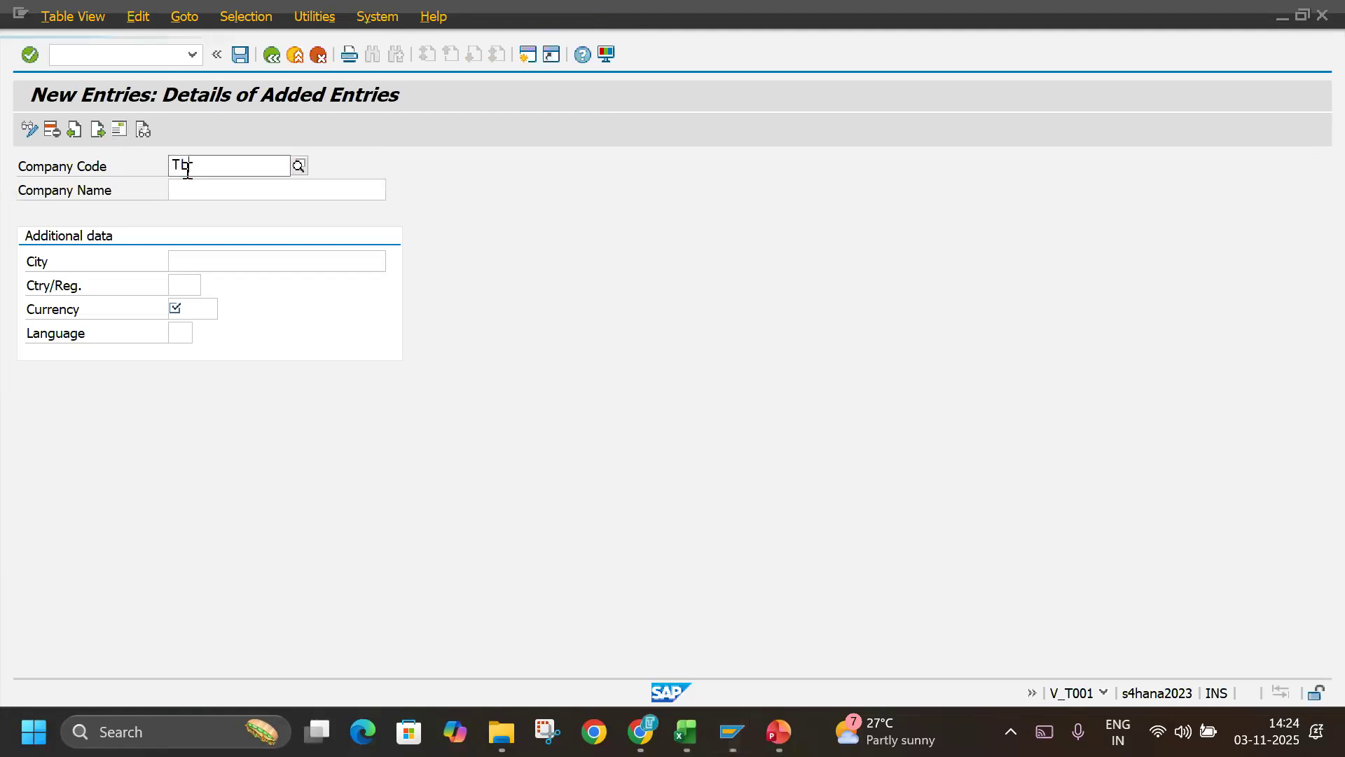
key(BackSpace)
key(BackSpace)
text(L)
key(BackSpace)
text(TLIN)
key(Return)
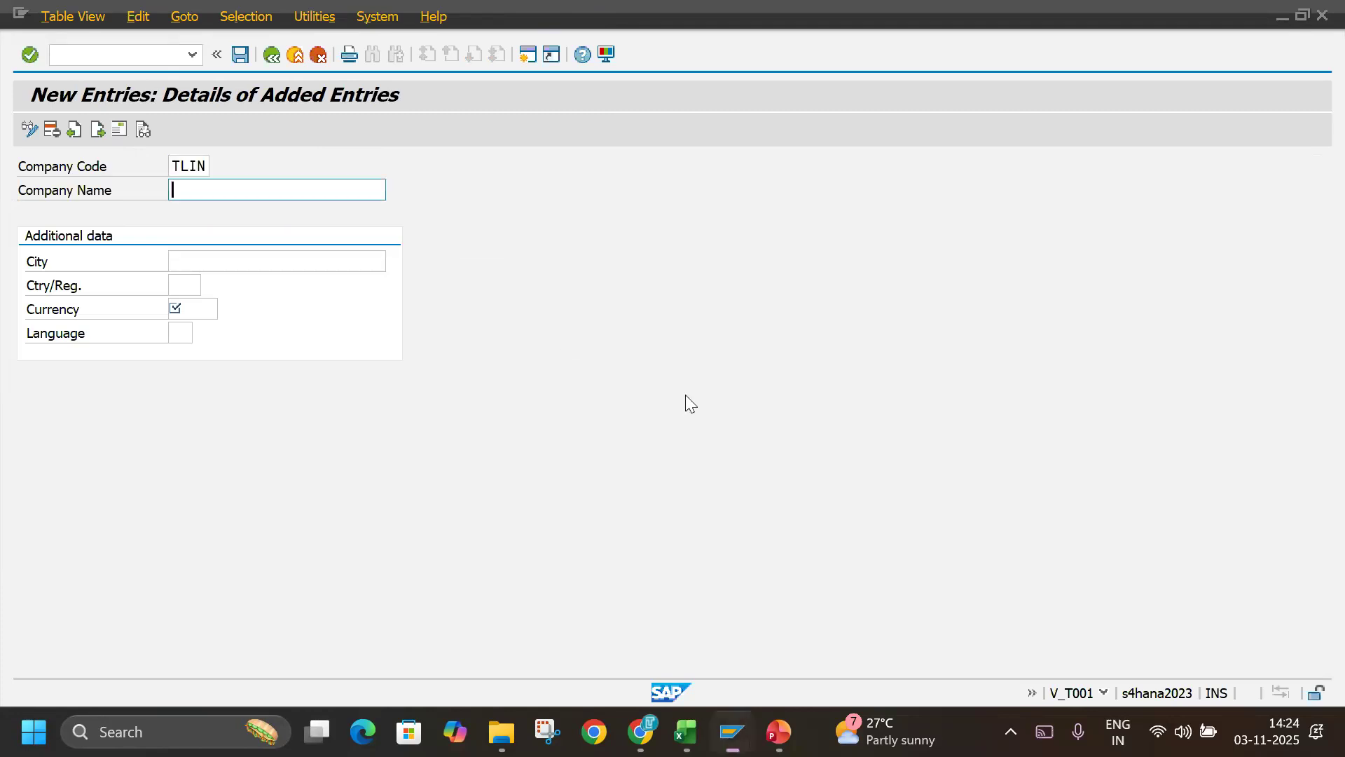
Set the company name to TECHLABBZ INDIA and the city to TUMKUR.
text(TECHLABBZ INDIA)
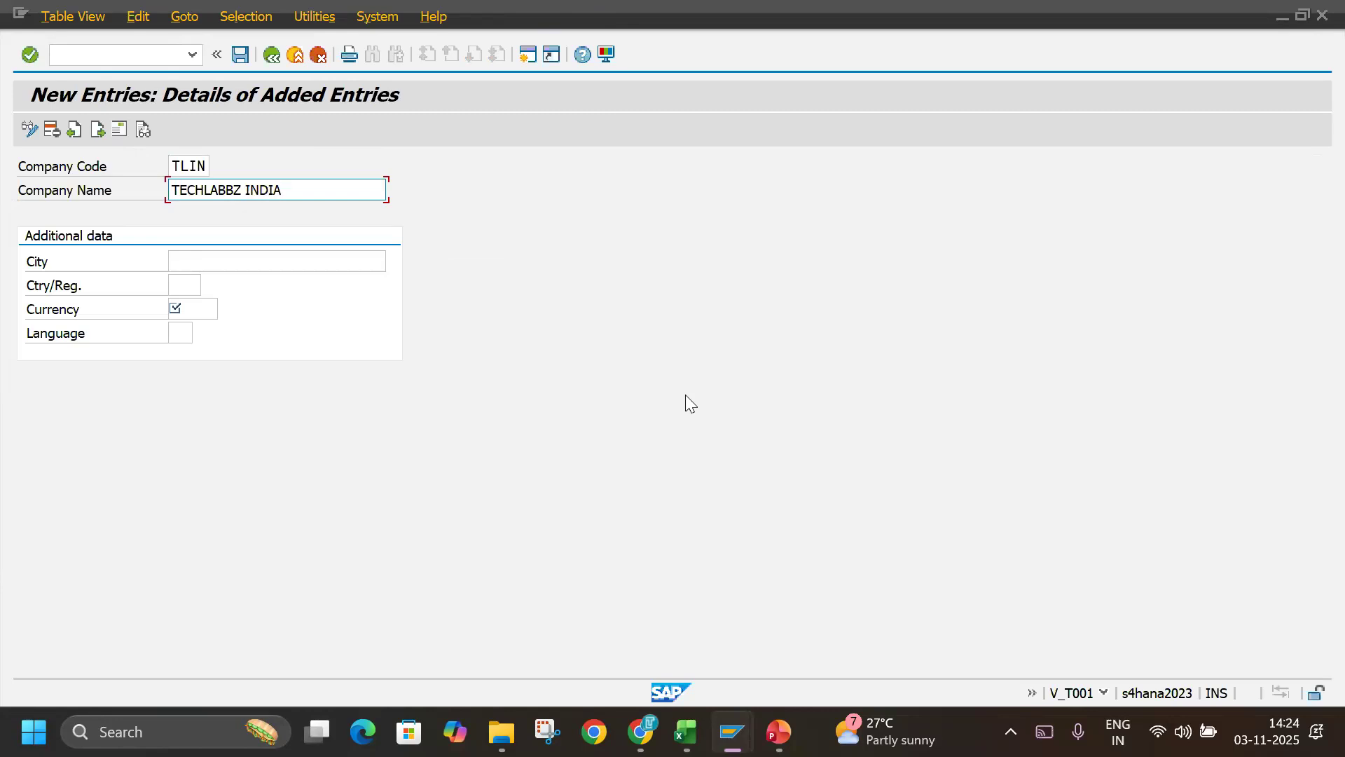
click(354, 265)
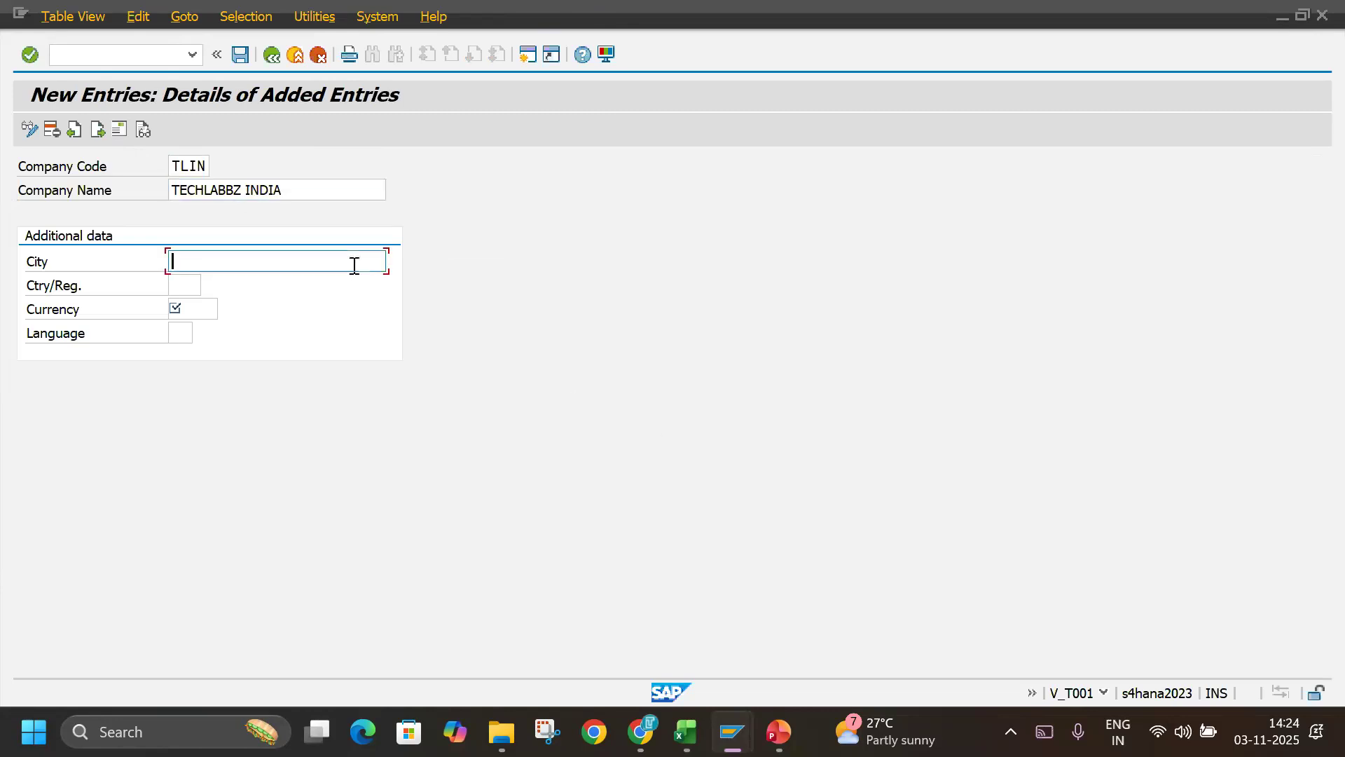
text(TUMKUR)
Set the country/region of company code TLIN to IN (India).
key(Tab)
text(I)
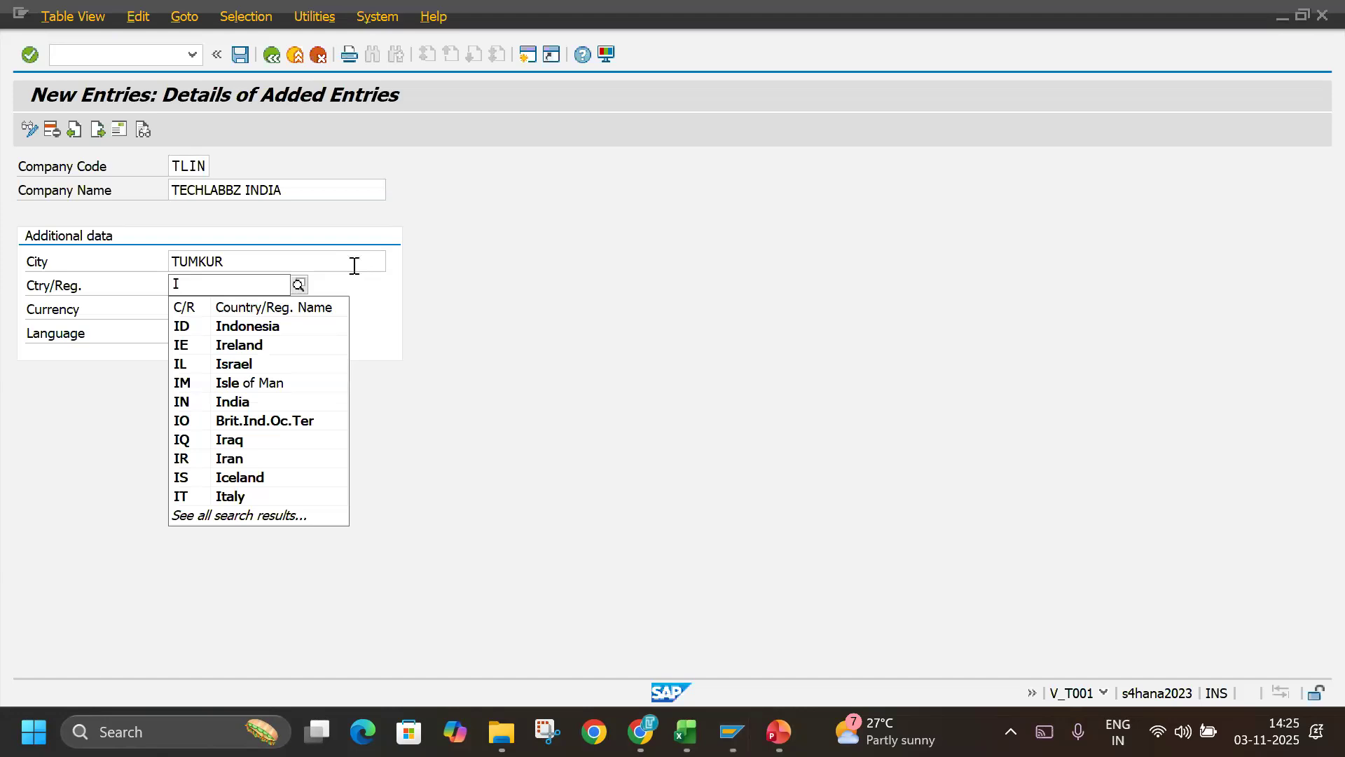
text(N)
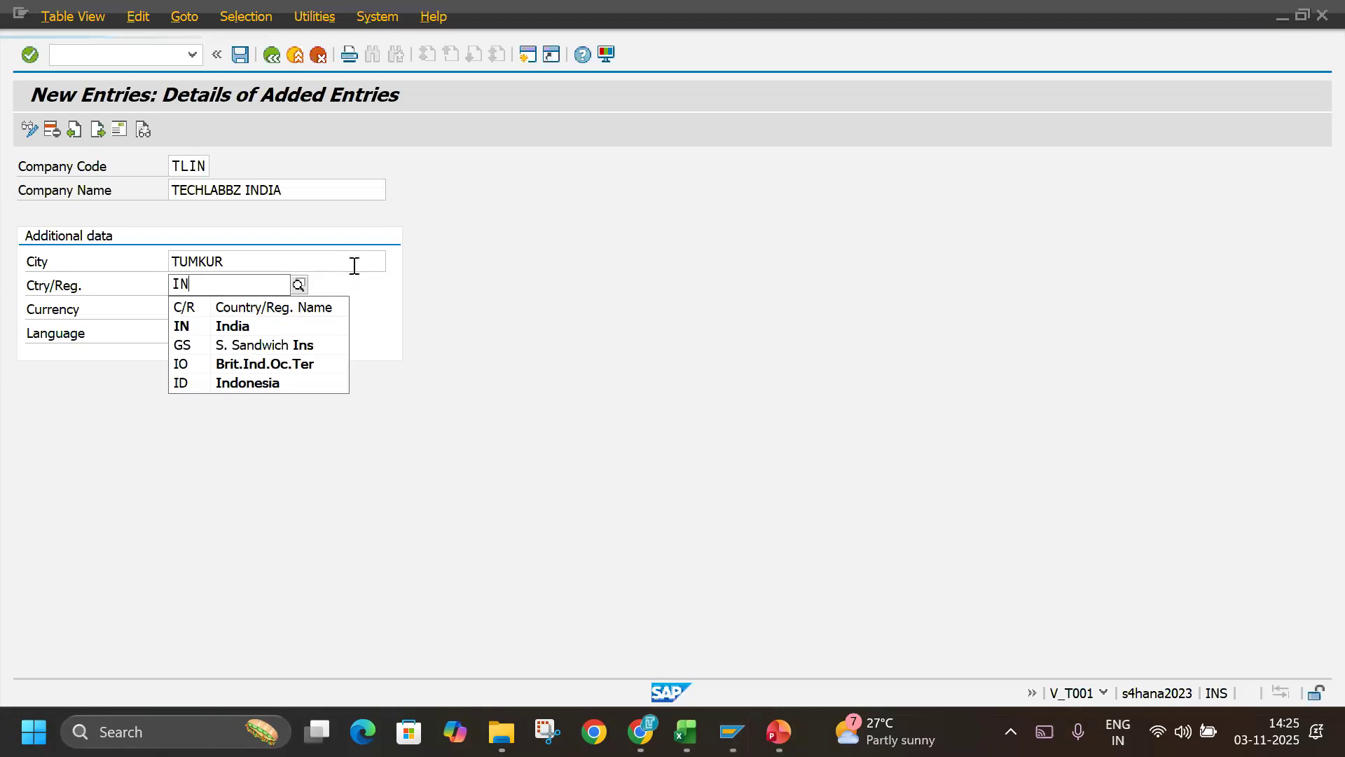
key(Down)
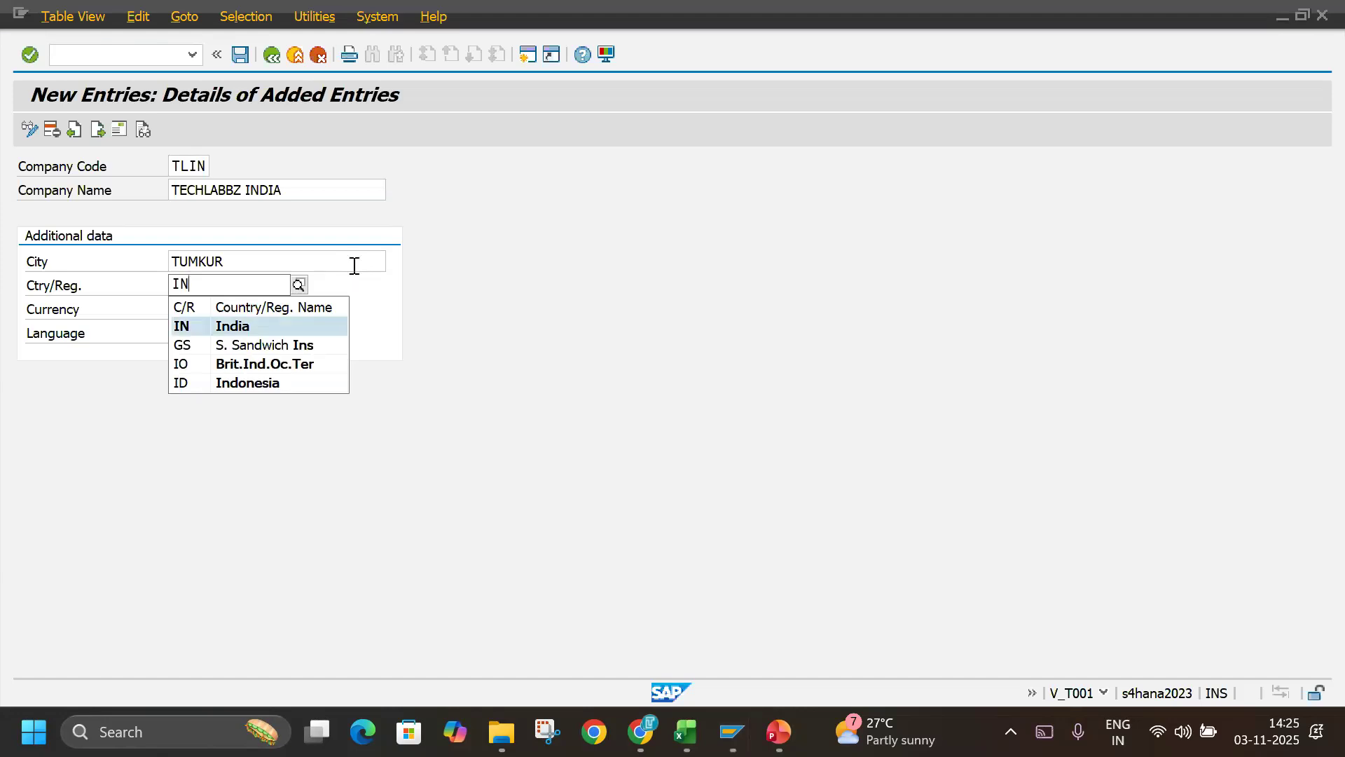
key(Return)
key(Tab)
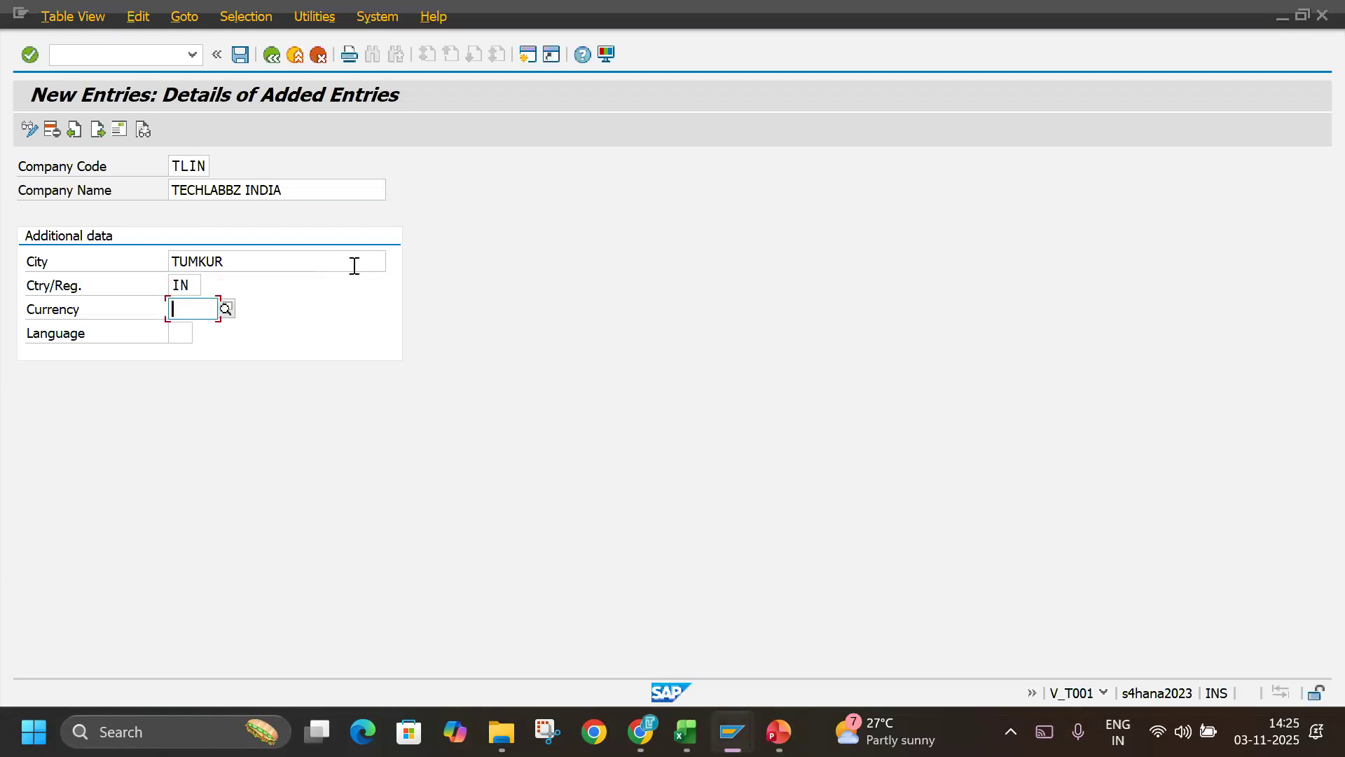
Set the company code's currency to INR and its language to EN, and validate the entry.
text(IN)
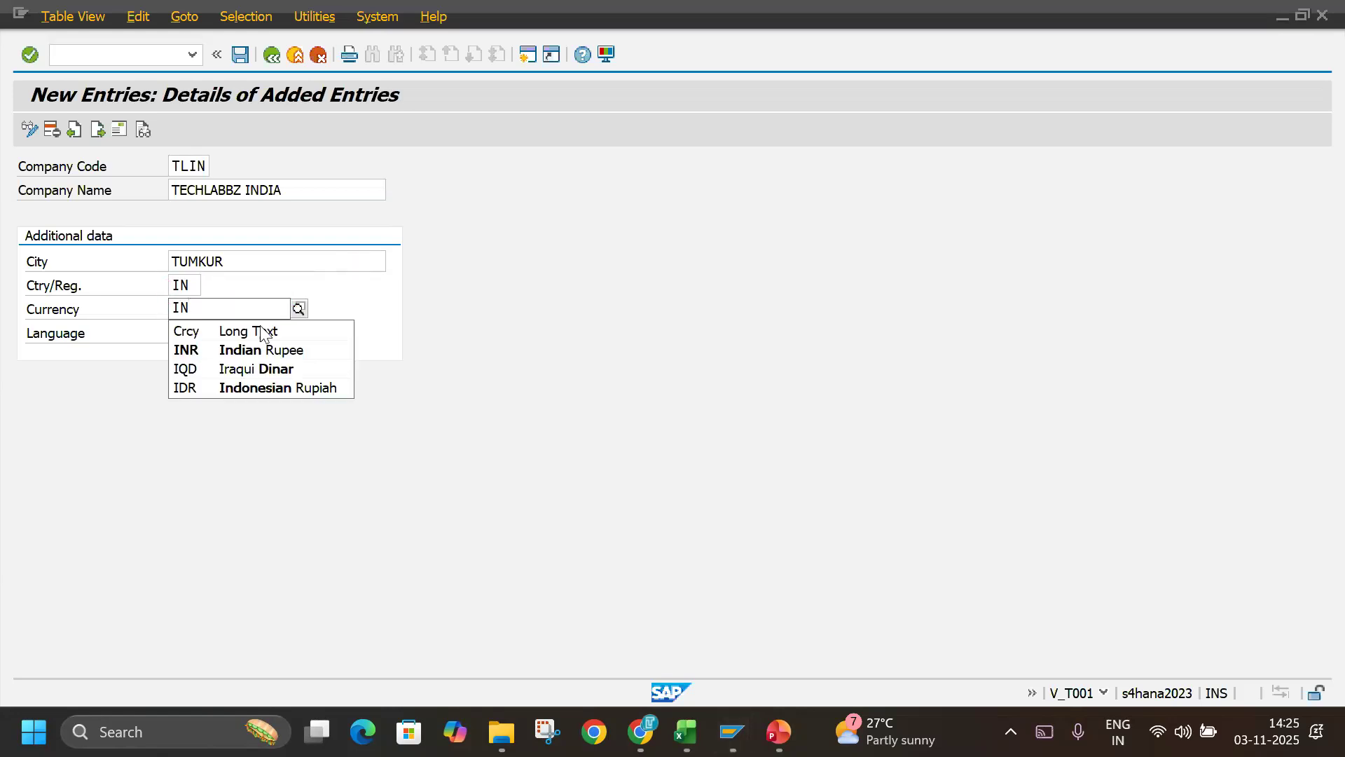
click(242, 348)
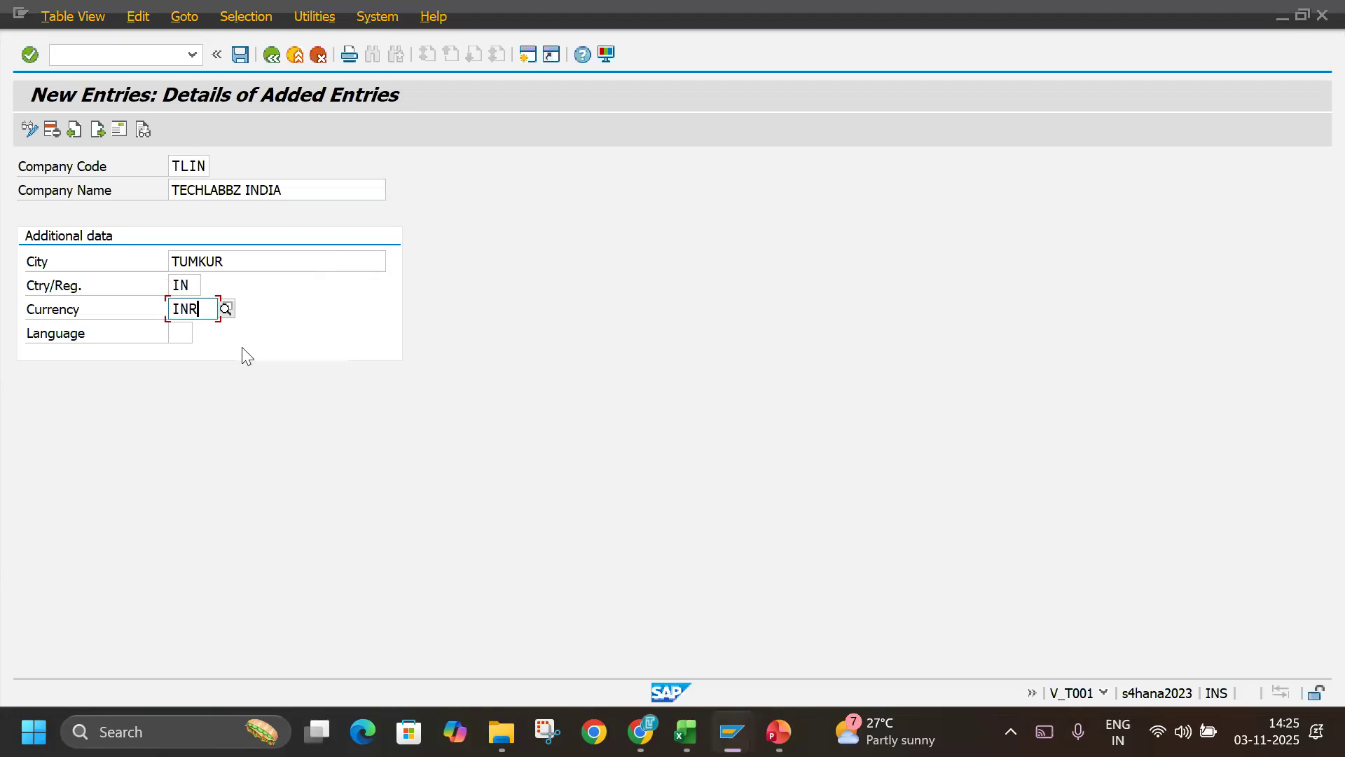
click(180, 332)
text(EN)
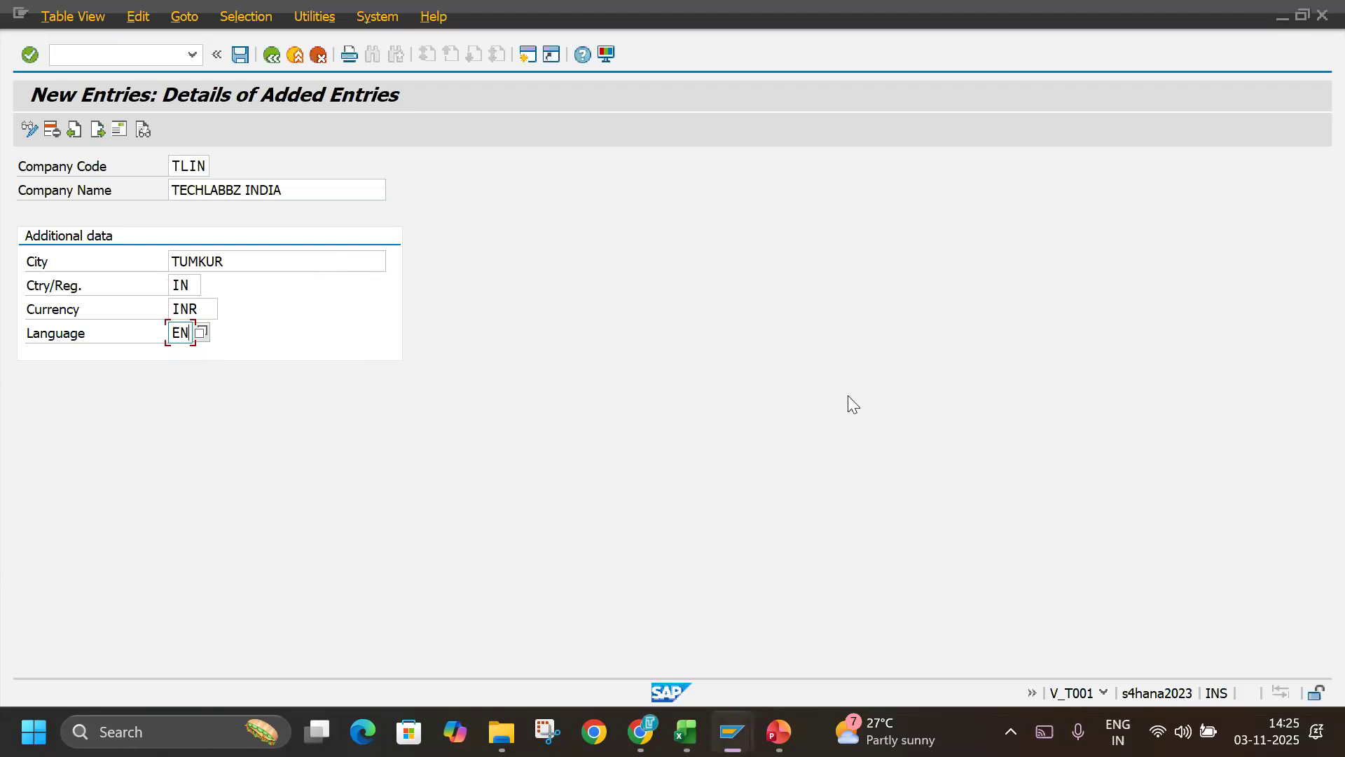
key(Return)
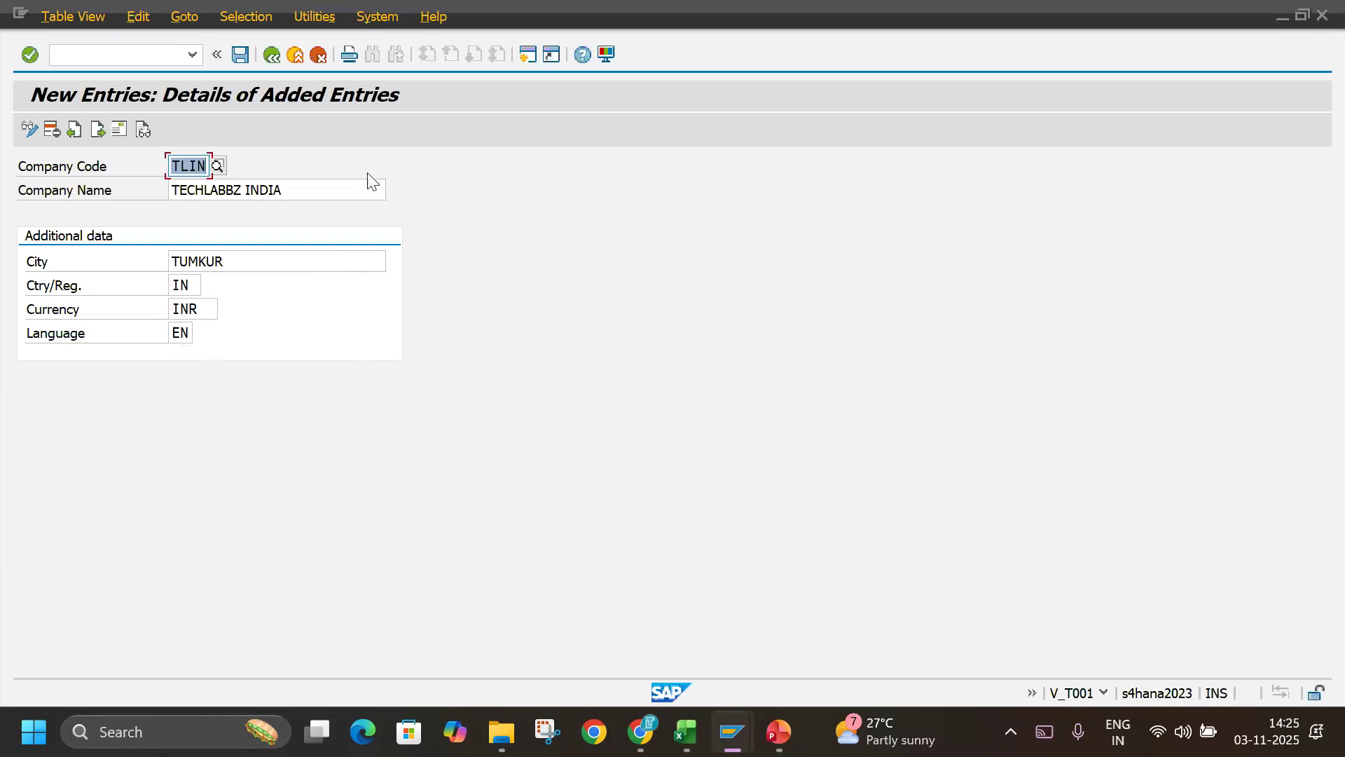
Save company code TLIN to bring up its address dialog, and move the dialog clear of the company code data.
click(246, 55)
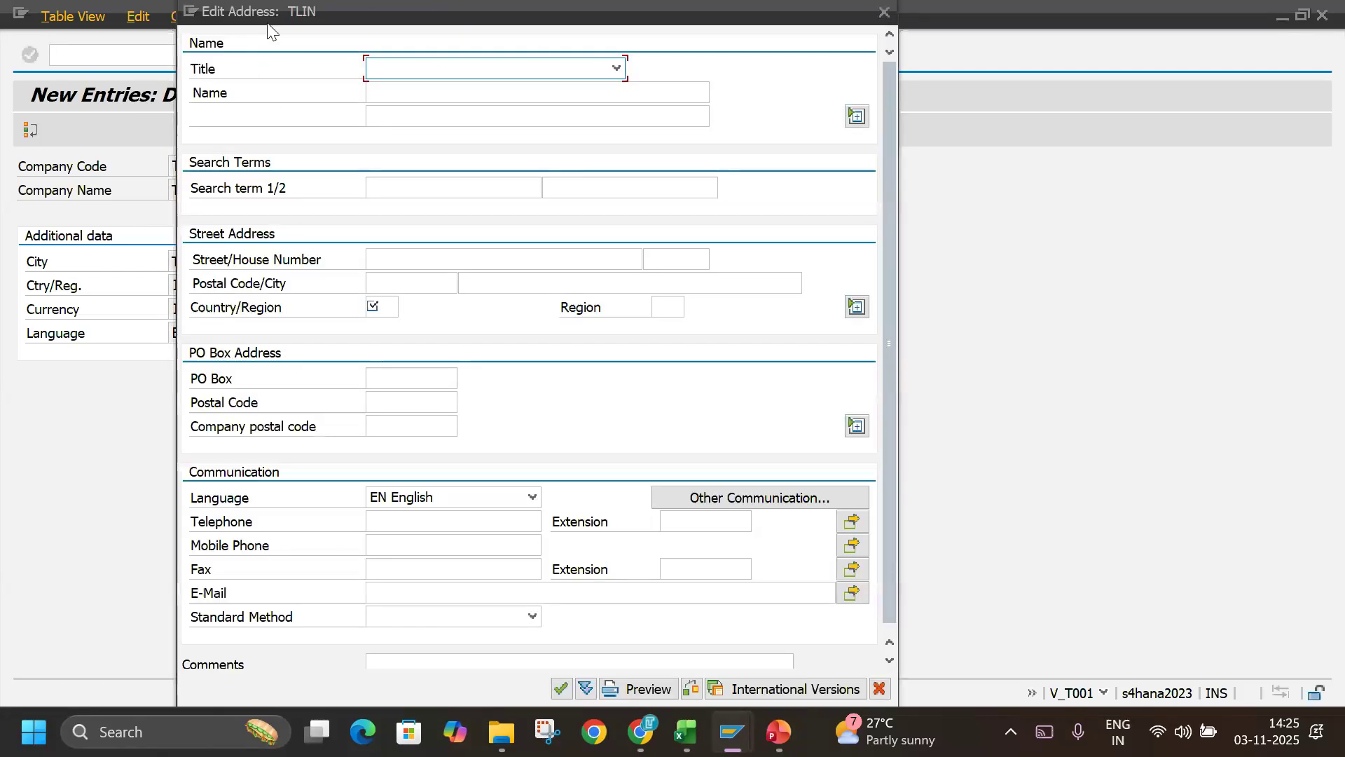
drag(278, 25, 503, 37)
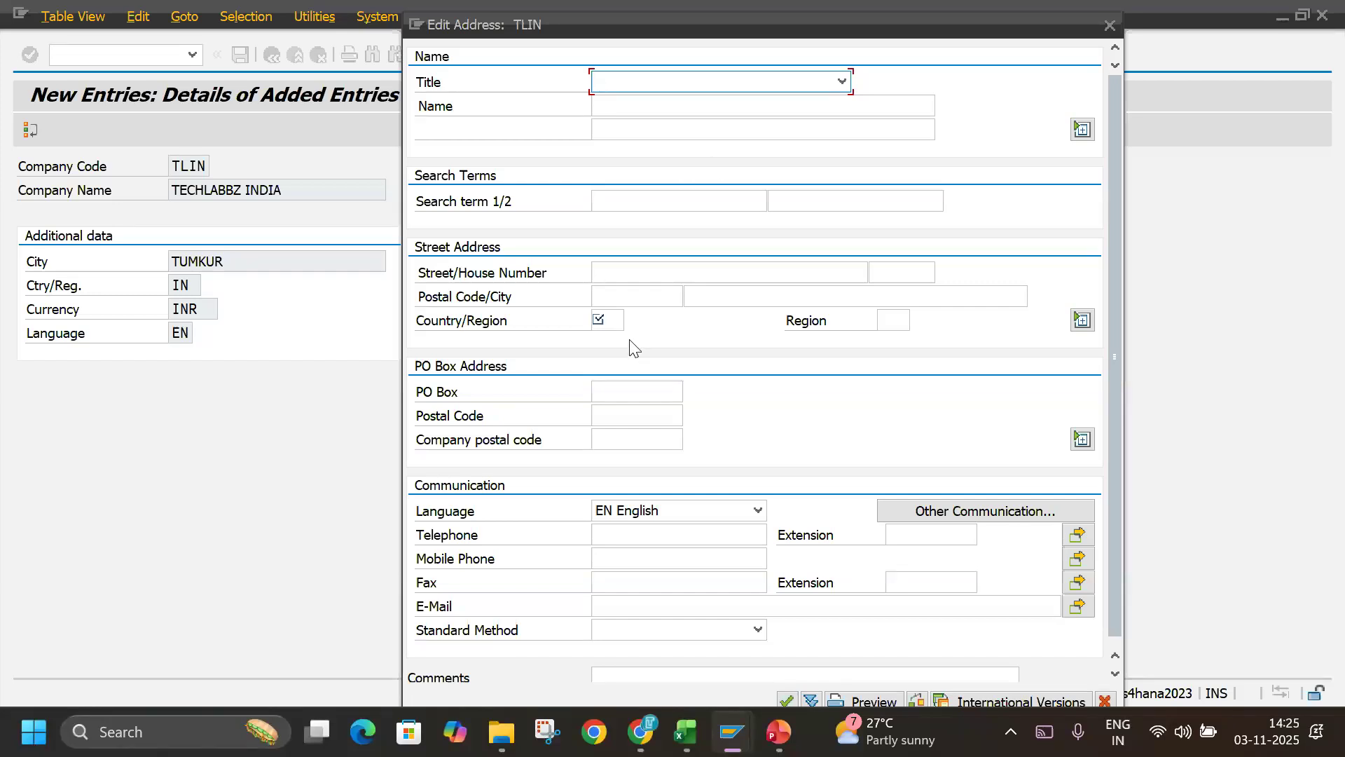
drag(590, 302, 643, 338)
mouse_move(681, 269)
mouse_down()
mouse_move(742, 257)
mouse_move(810, 278)
mouse_up()
drag(810, 193, 863, 179)
drag(732, 209, 794, 175)
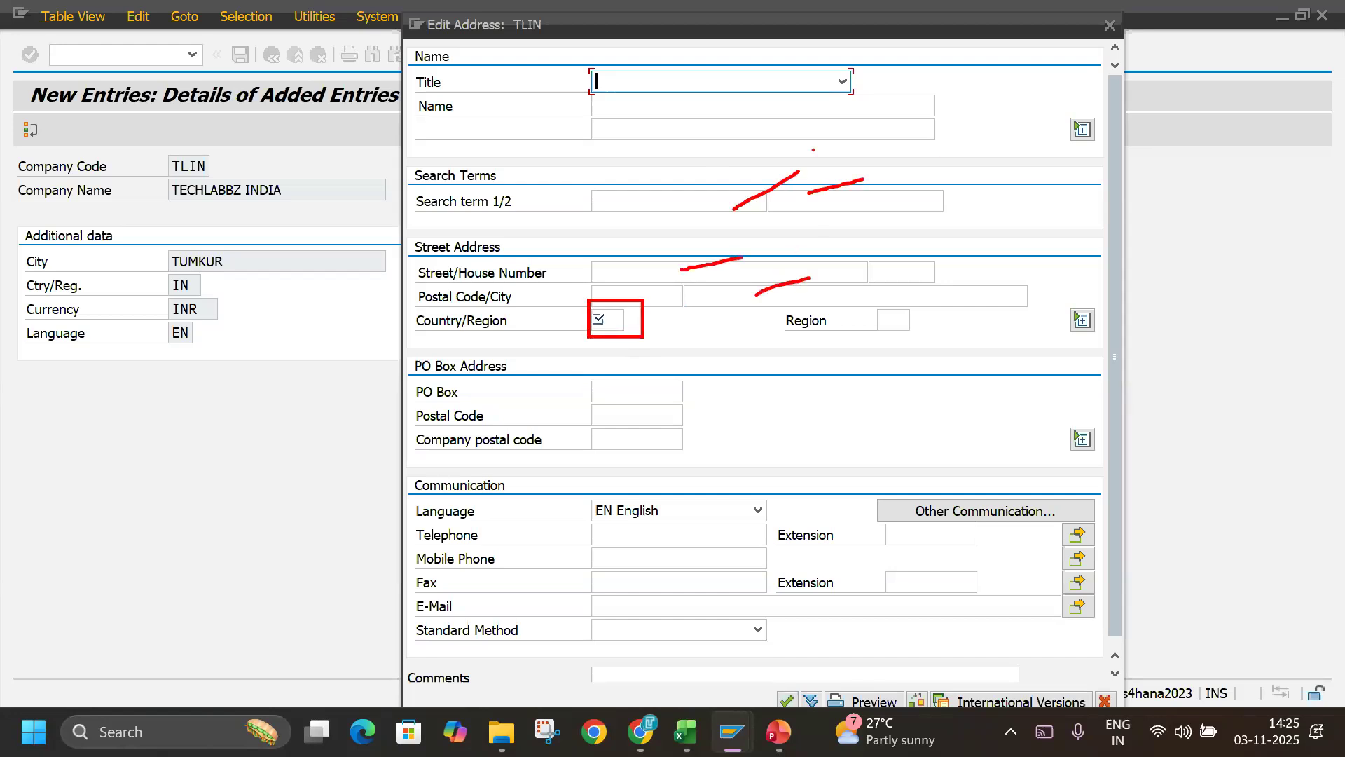
drag(630, 104, 684, 89)
mouse_move(613, 319)
mouse_down()
mouse_move(601, 302)
mouse_move(604, 343)
mouse_move(609, 306)
mouse_up()
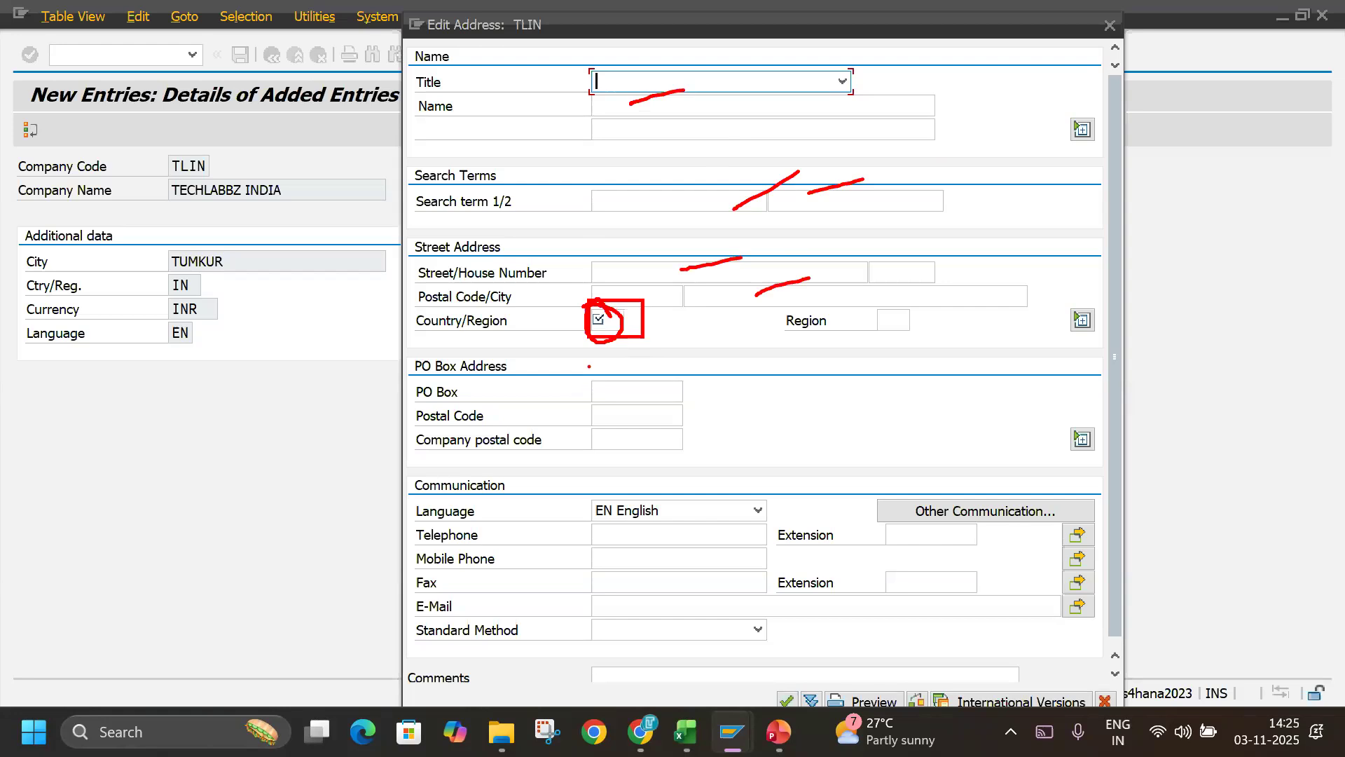
key(Escape)
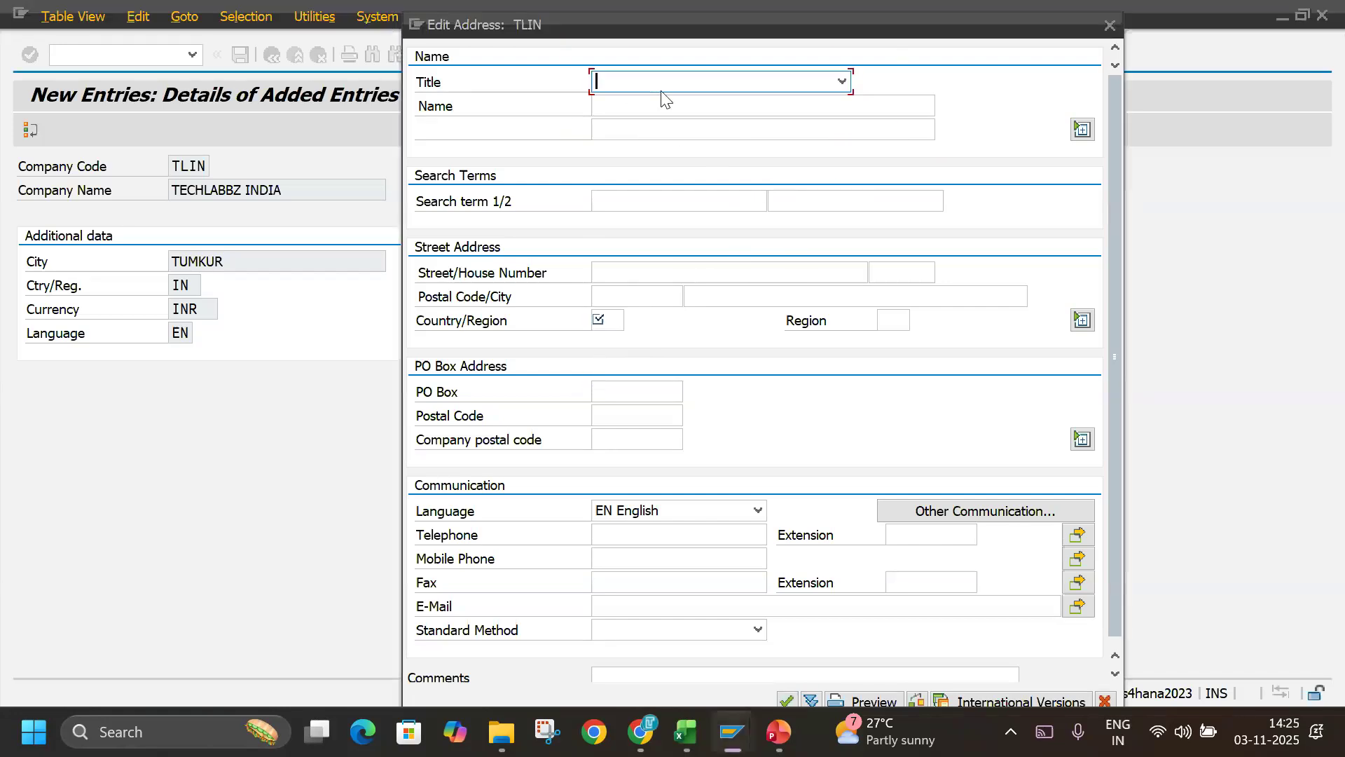
Fill in the address name as TECHLABBZ INDIA and the first search term as TECHLABBZ.
click(655, 106)
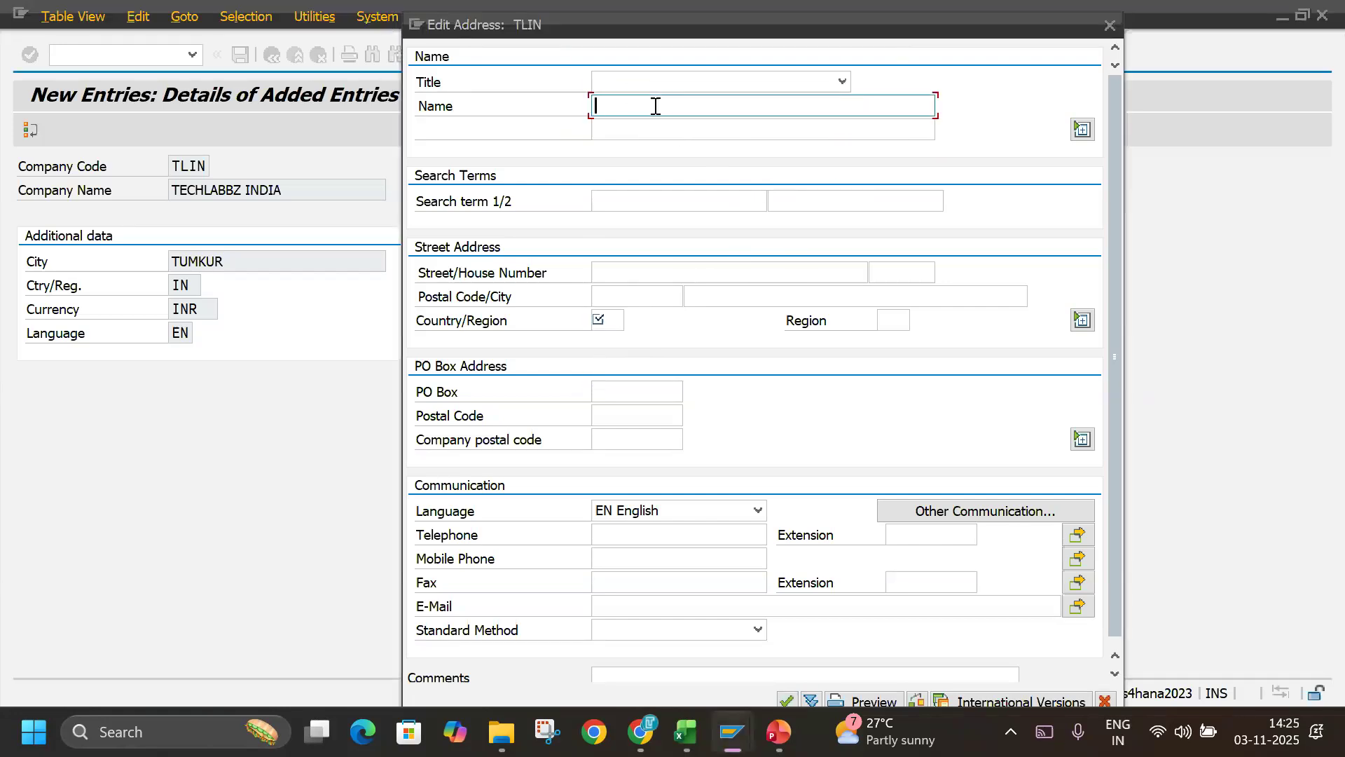
text(TECHLABBZ INDIA)
key(Tab)
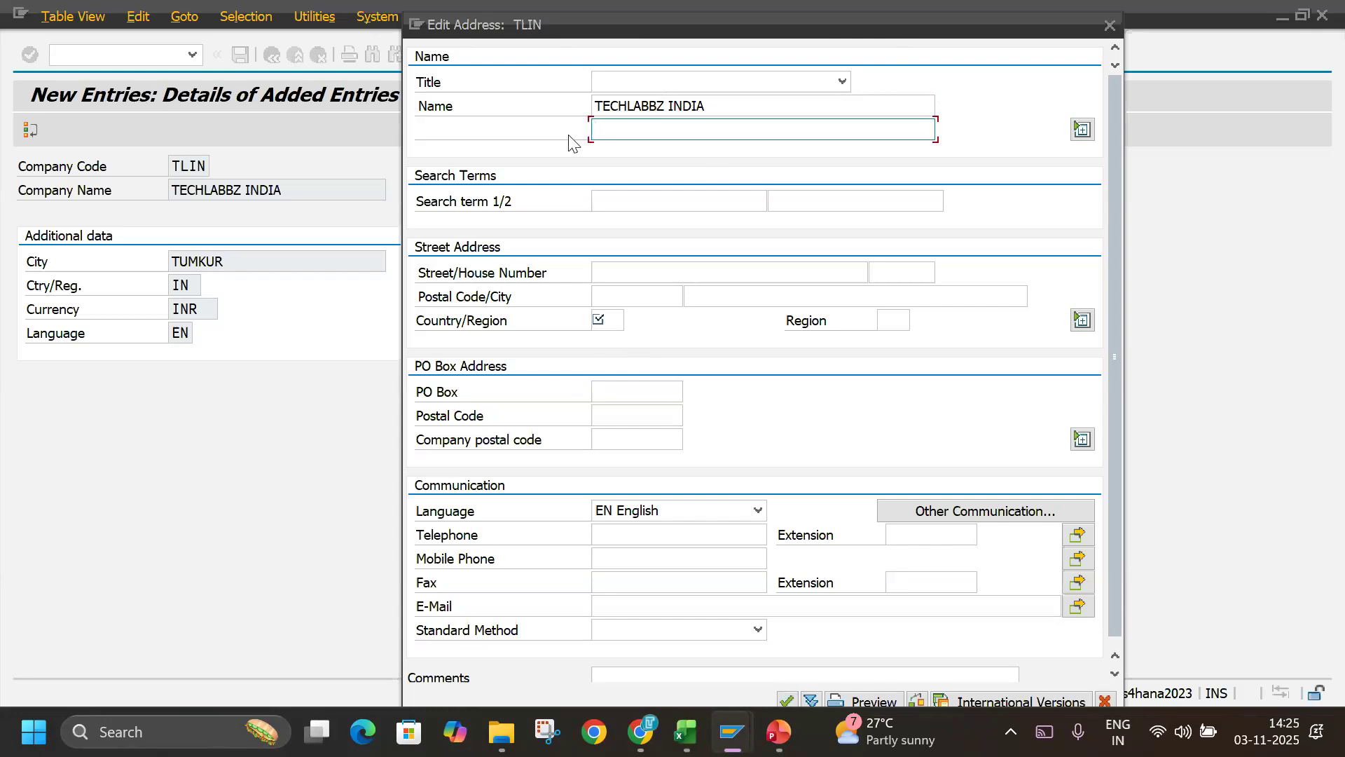
click(610, 199)
text(TECHLABB)
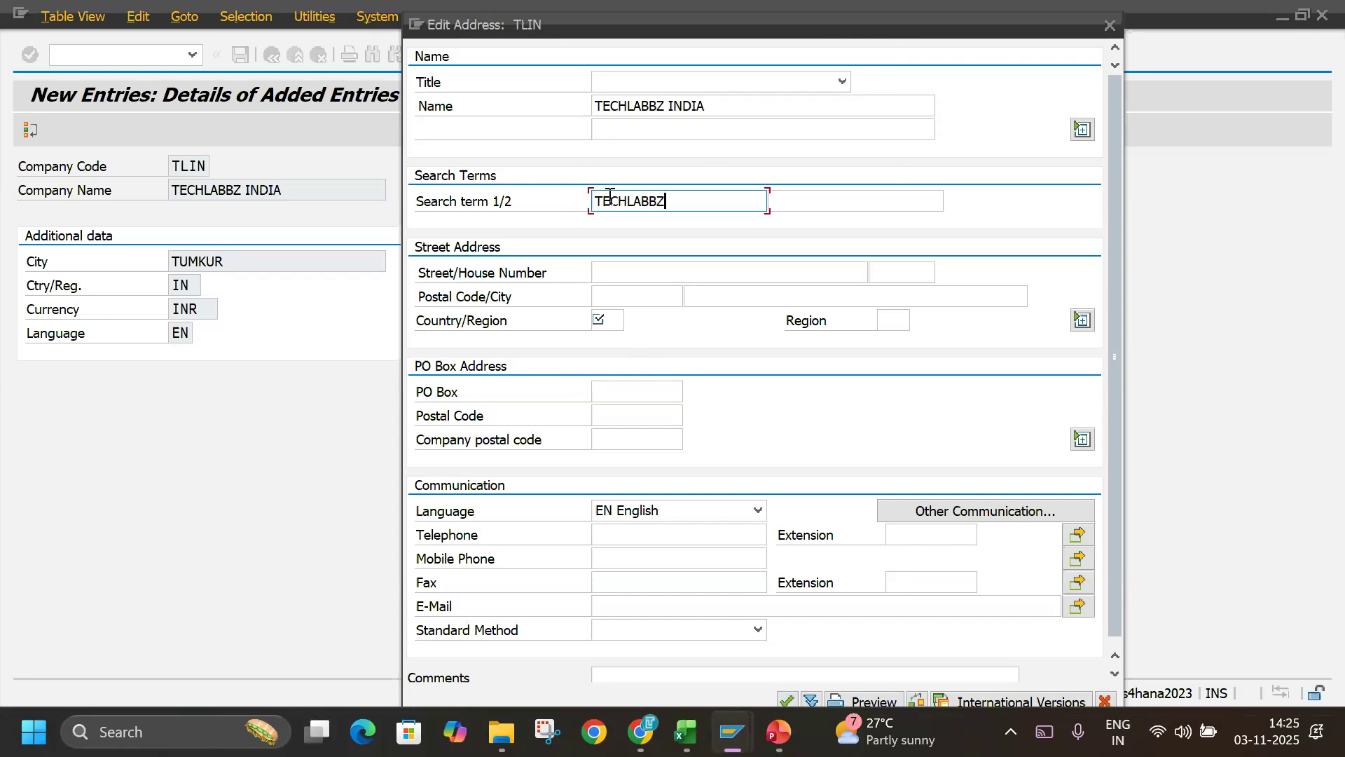
text(Z)
Set the country/region of the TLIN street address to IN, leaving street, postal code and city empty.
click(640, 271)
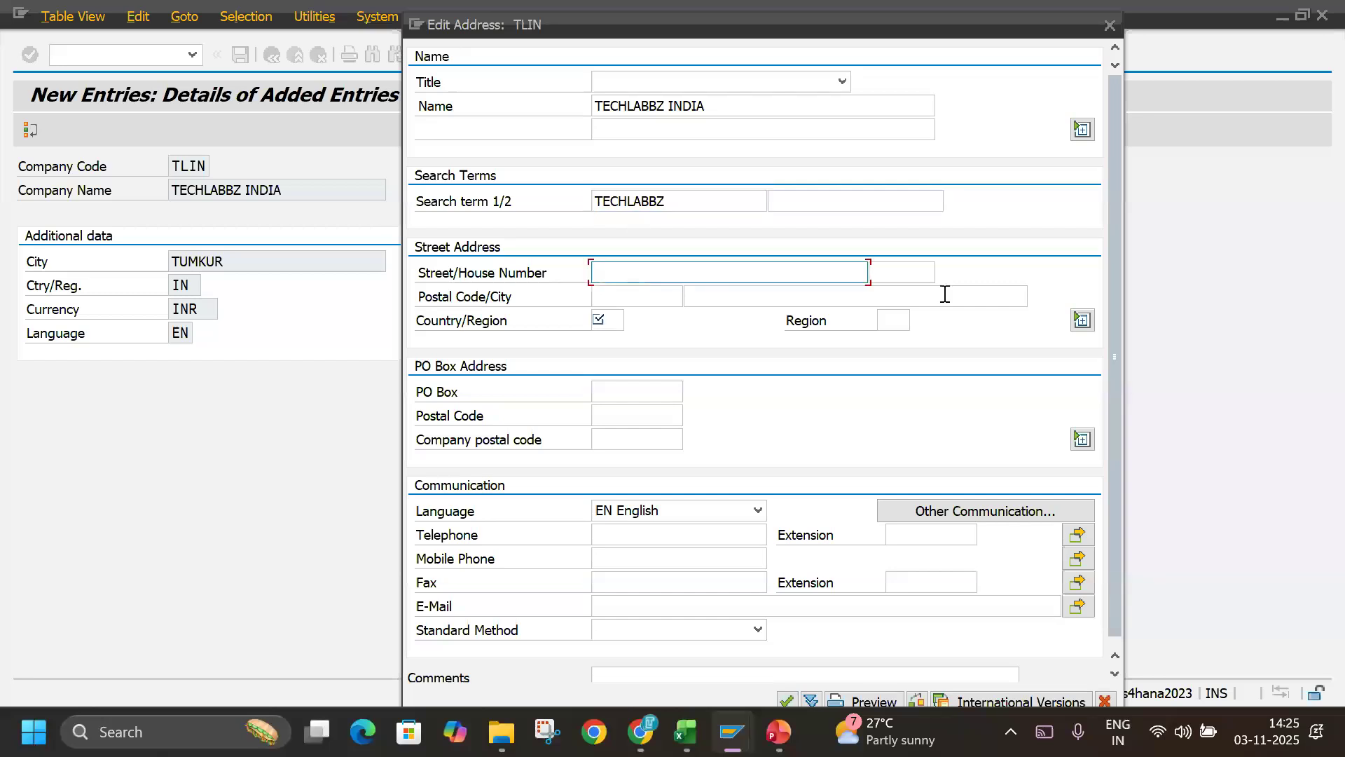
click(929, 277)
click(654, 298)
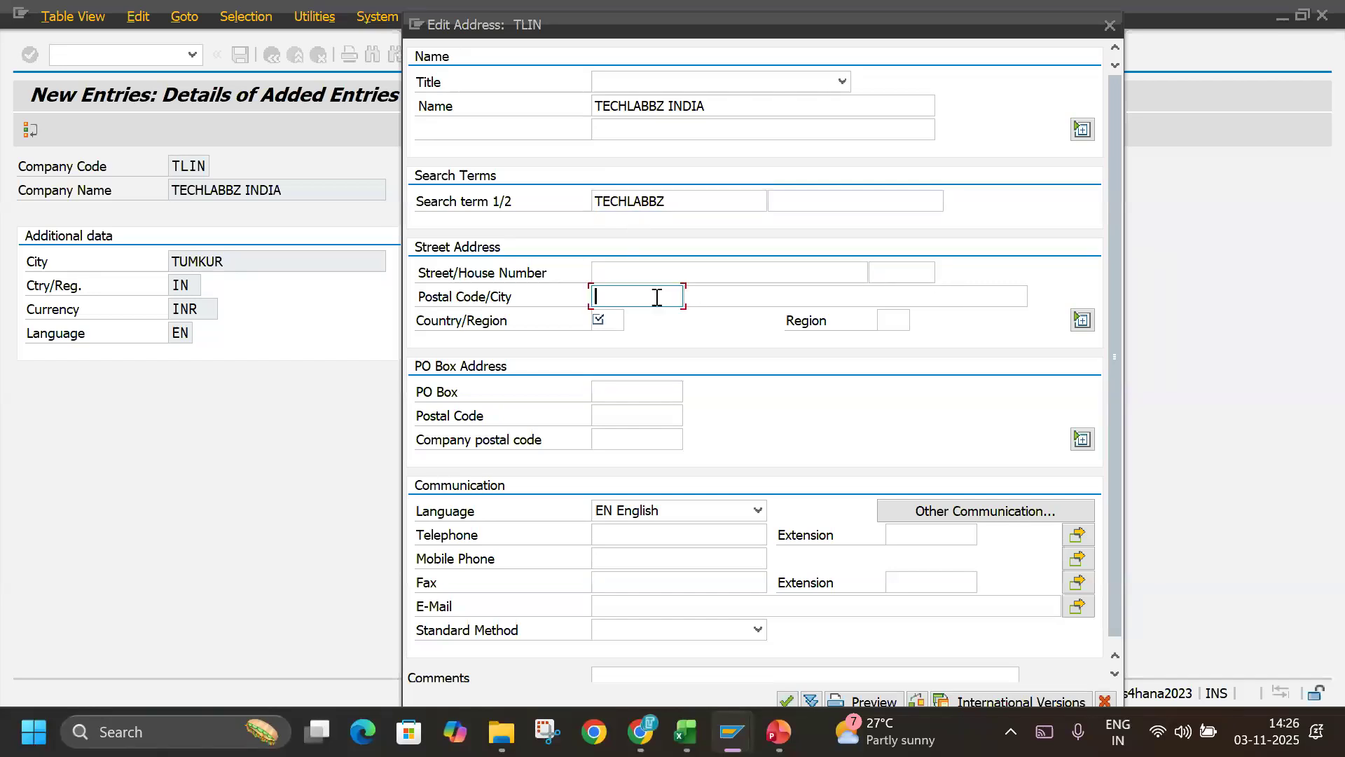
click(924, 298)
click(623, 319)
text(IN)
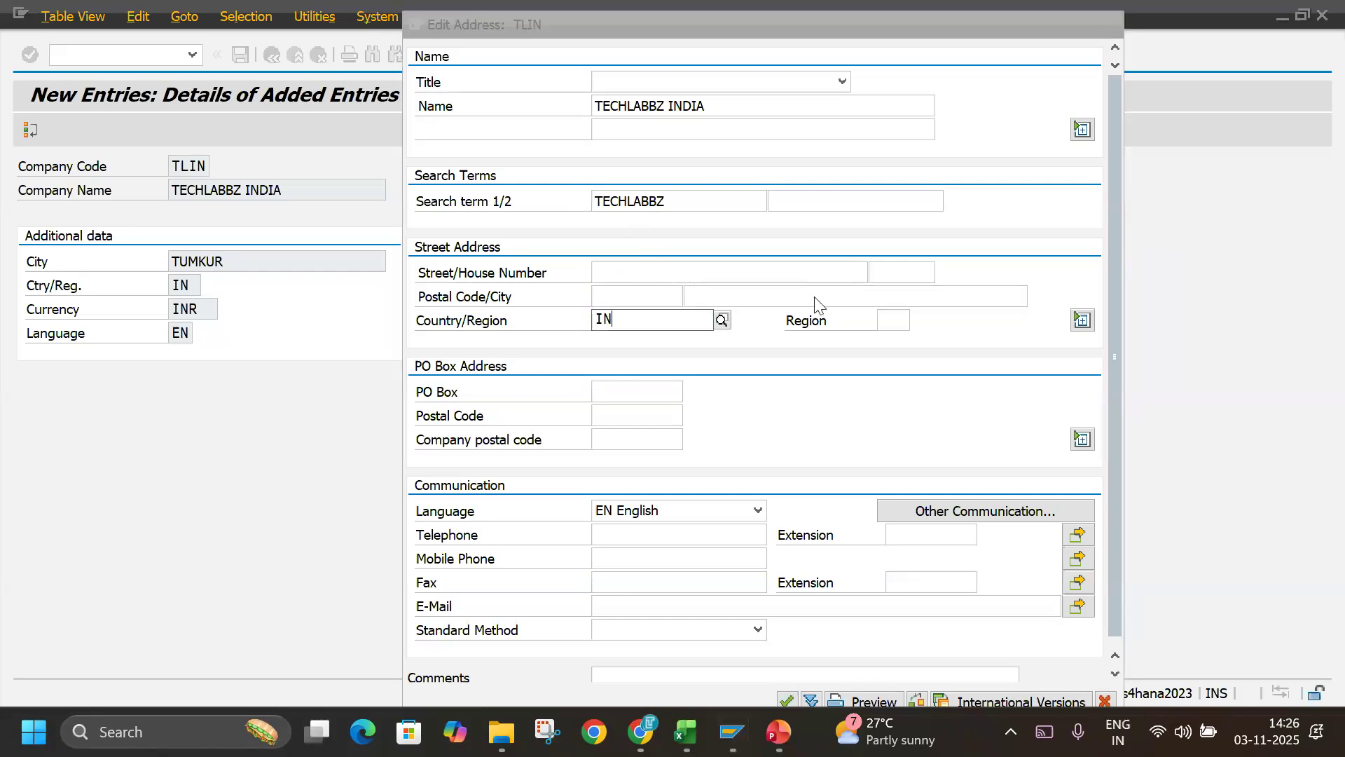
key(Return)
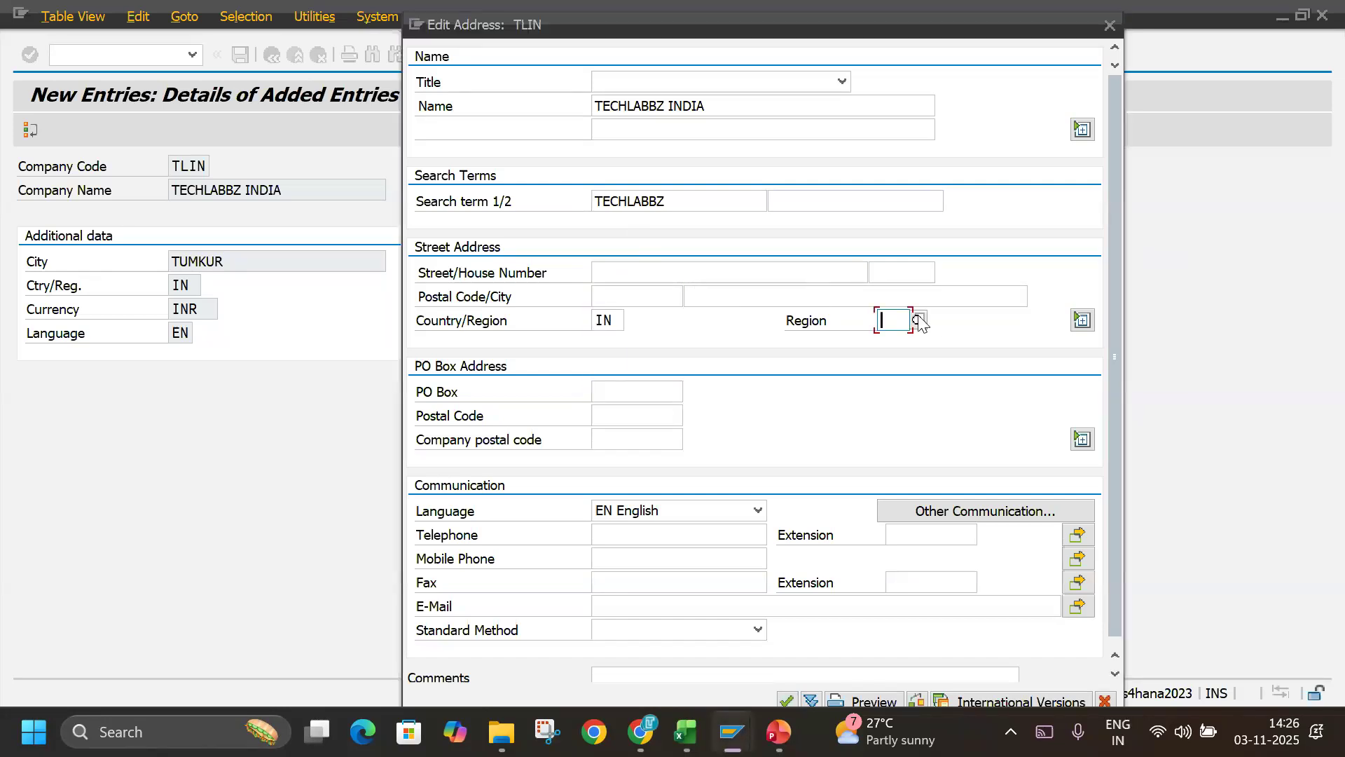
Choose region 10 (Karnataka) for the TLIN address and accept the address data.
click(923, 318)
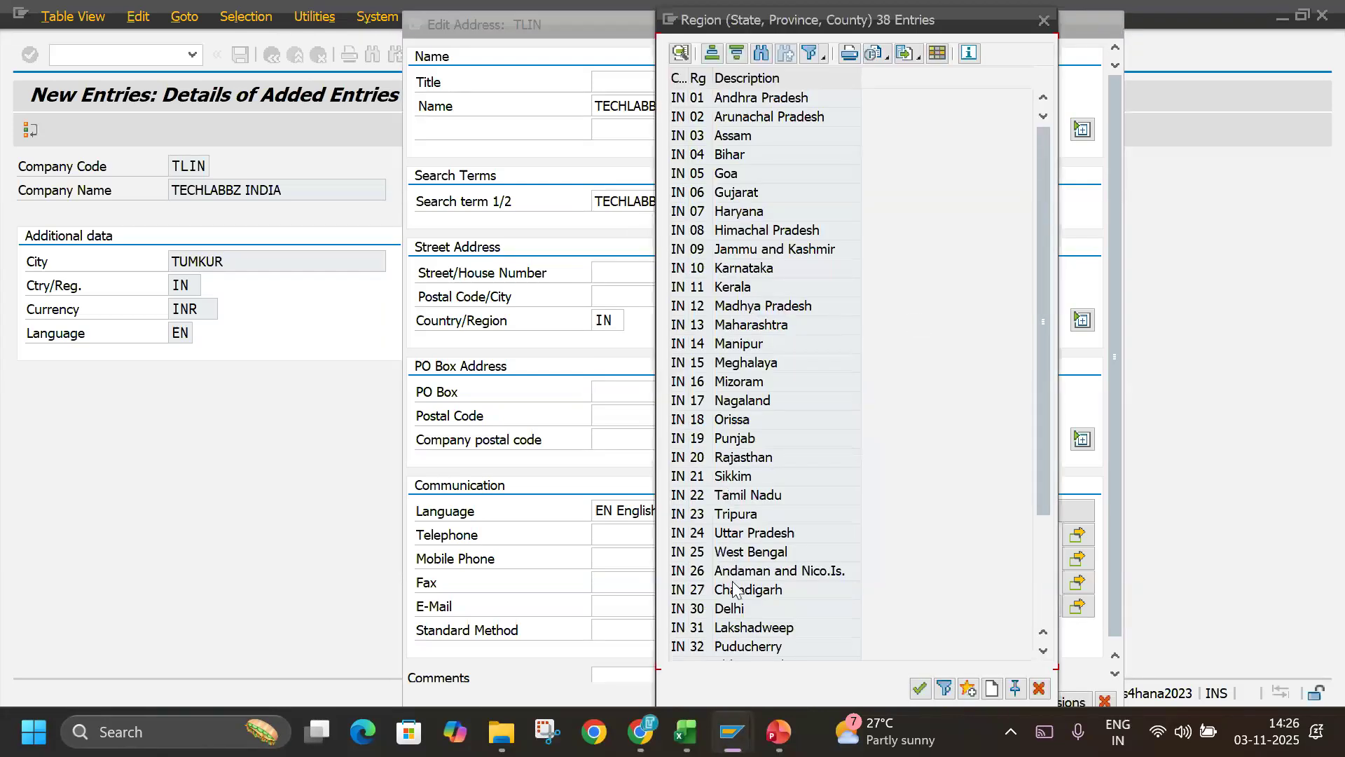
double_click(749, 268)
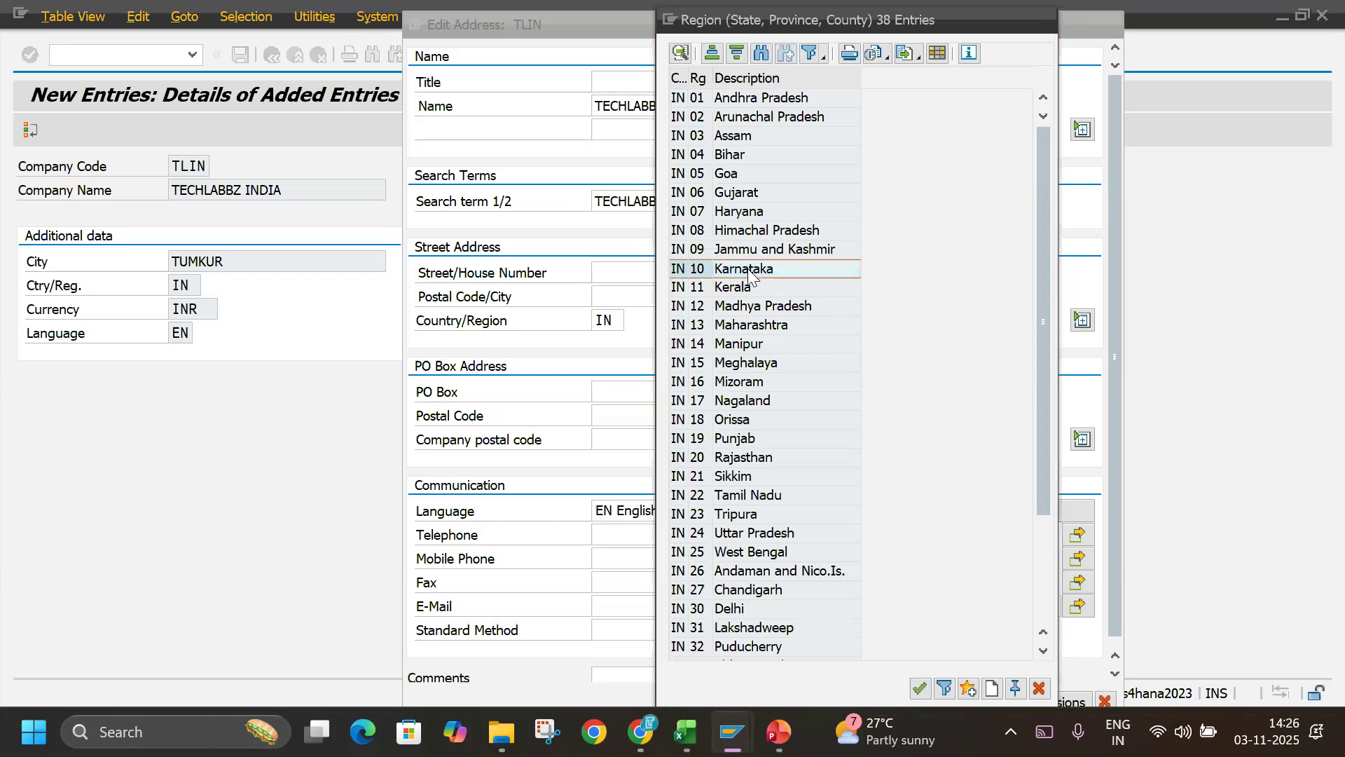
click(620, 401)
click(626, 416)
click(614, 535)
click(622, 558)
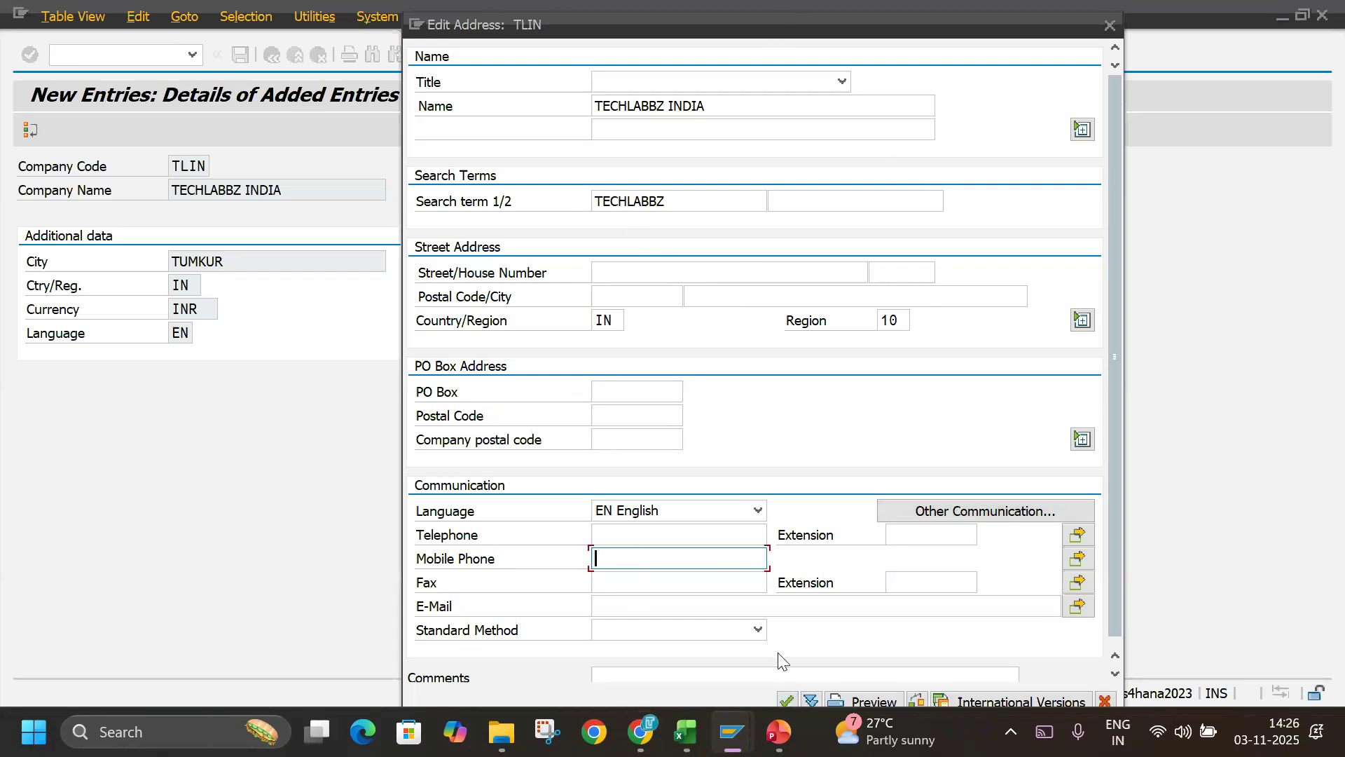
click(786, 699)
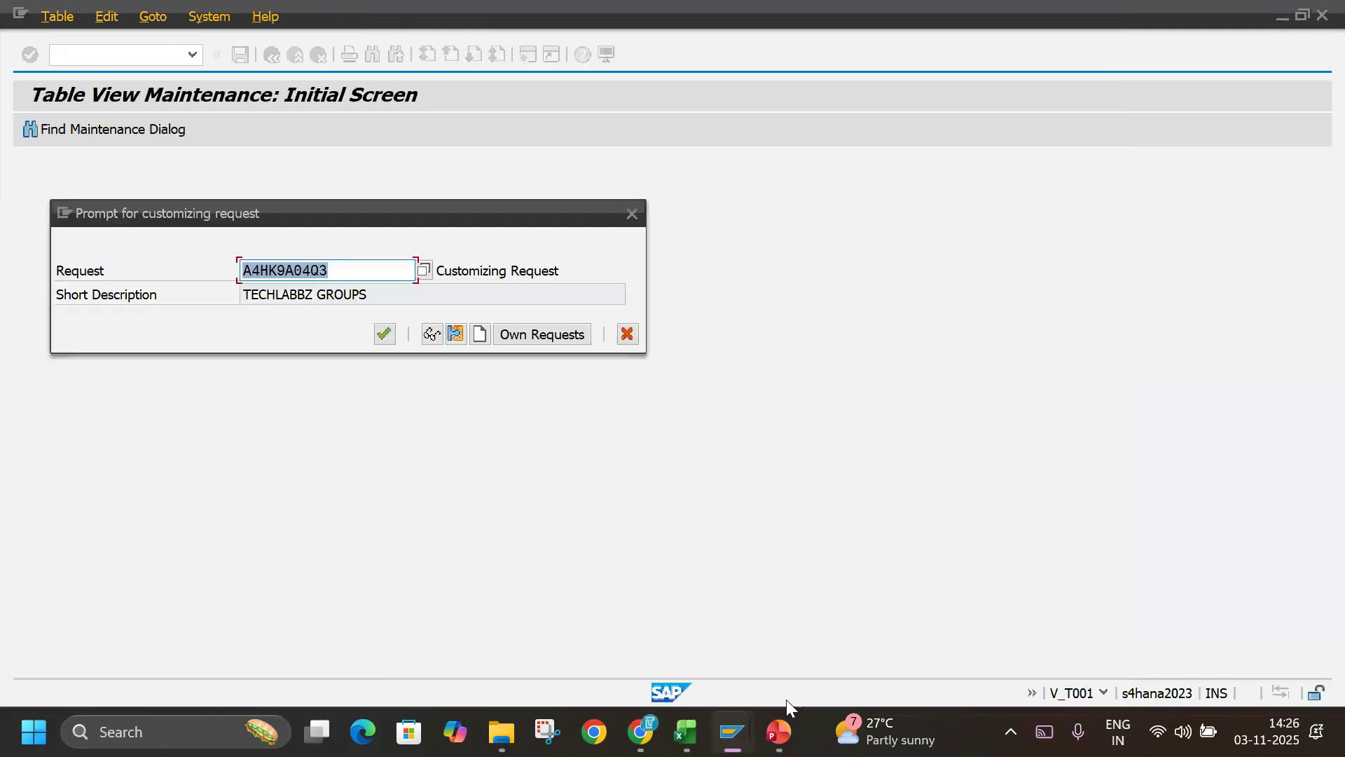
Create a new customizing request described as TECHLABBZ INDIA CO. CD. and use it to save the company code.
drag(316, 213, 886, 143)
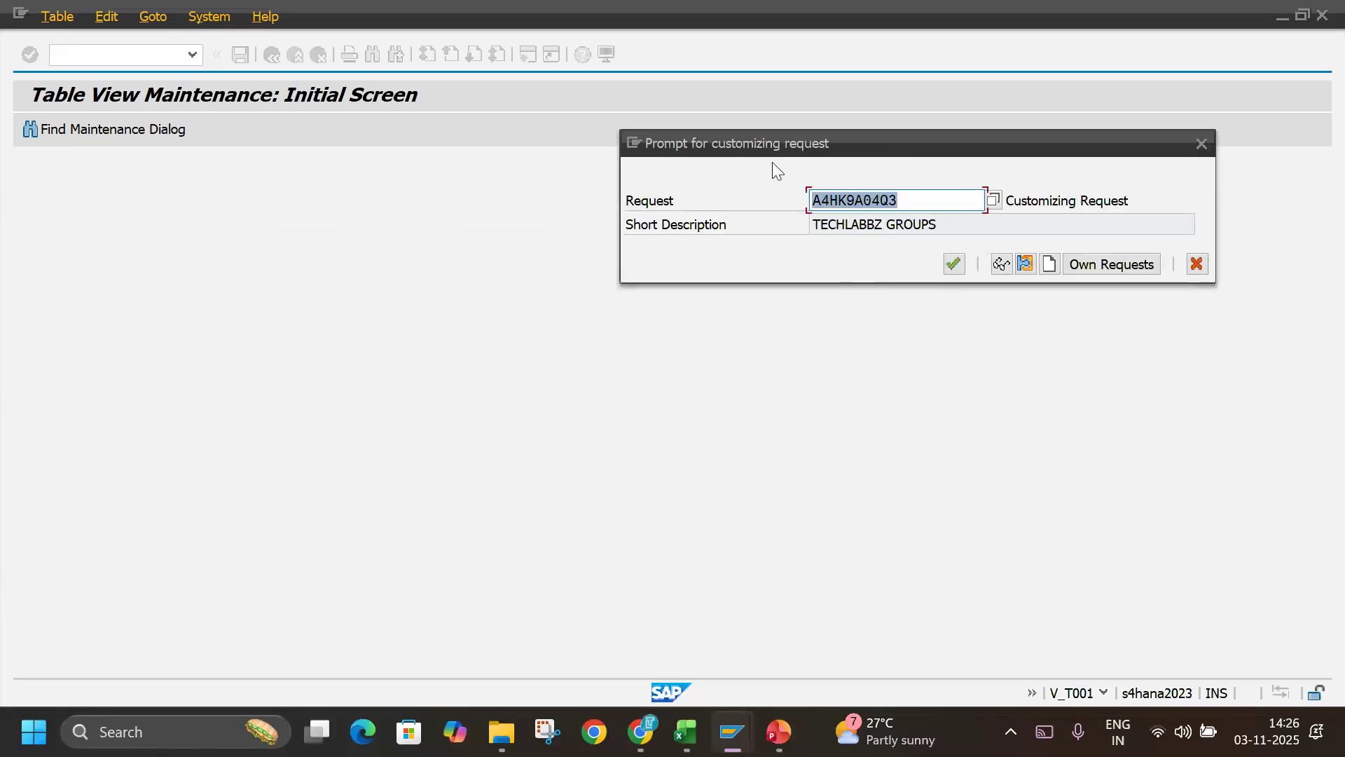
click(1045, 270)
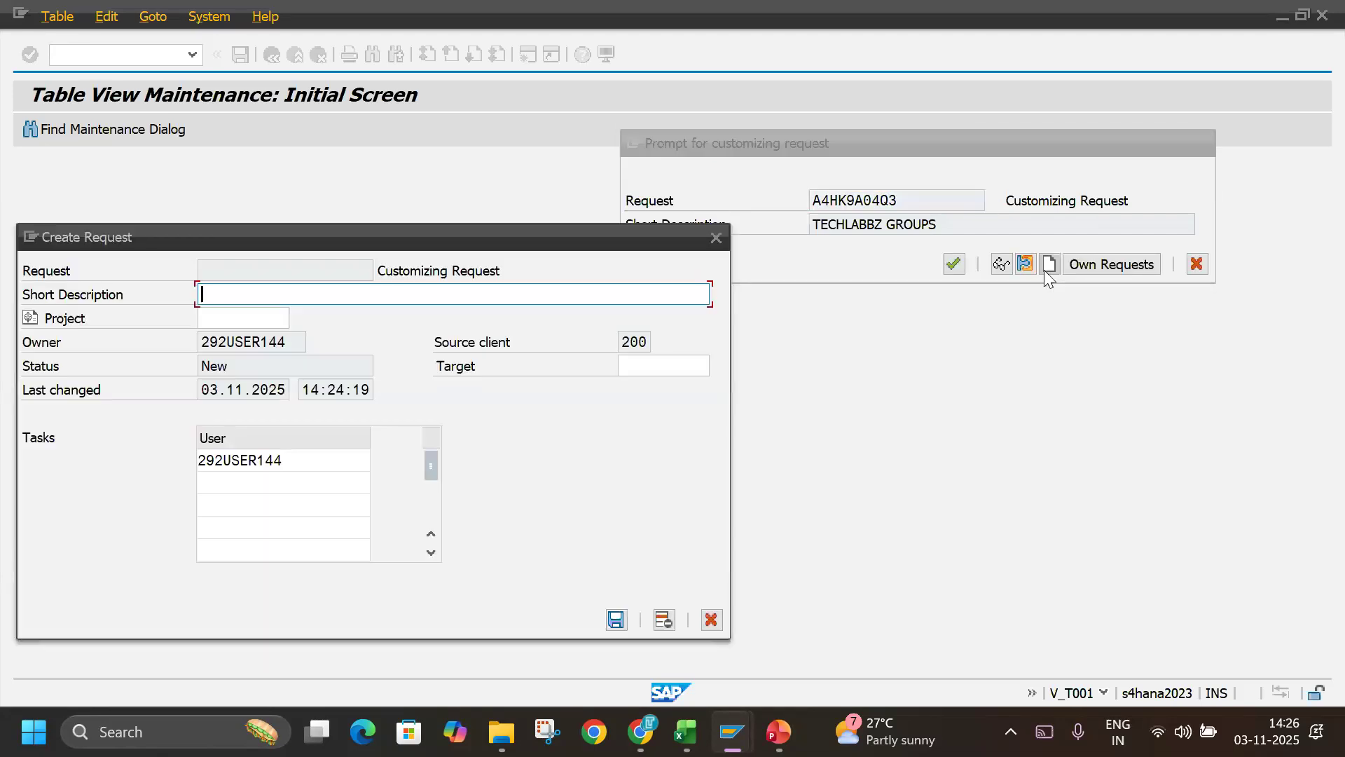
text(TECHLABBZ INIDA)
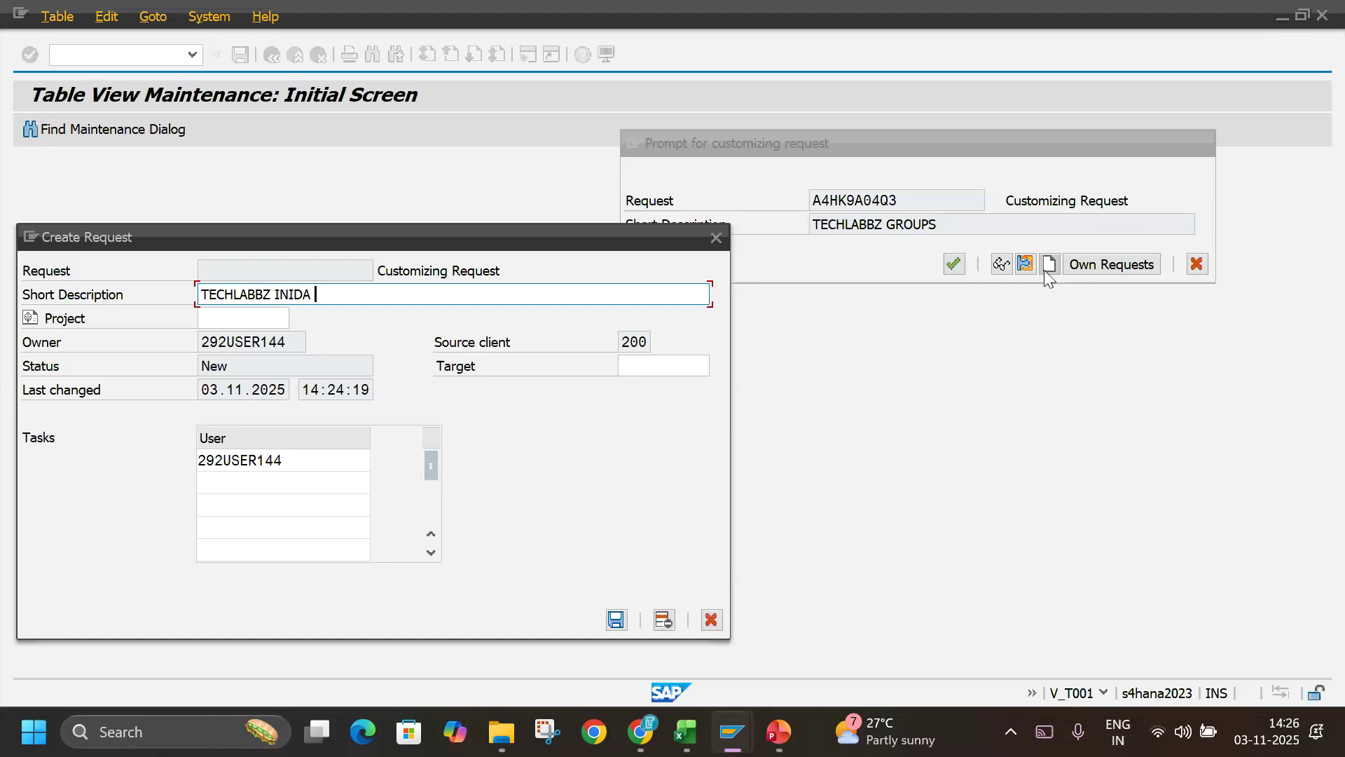
key(BackSpace)
key(BackSpace)
key(BackSpace)
text(DIA CO)
text(, C)
key(BackSpace)
key(BackSpace)
key(BackSpace)
text(. CD.)
key(Return)
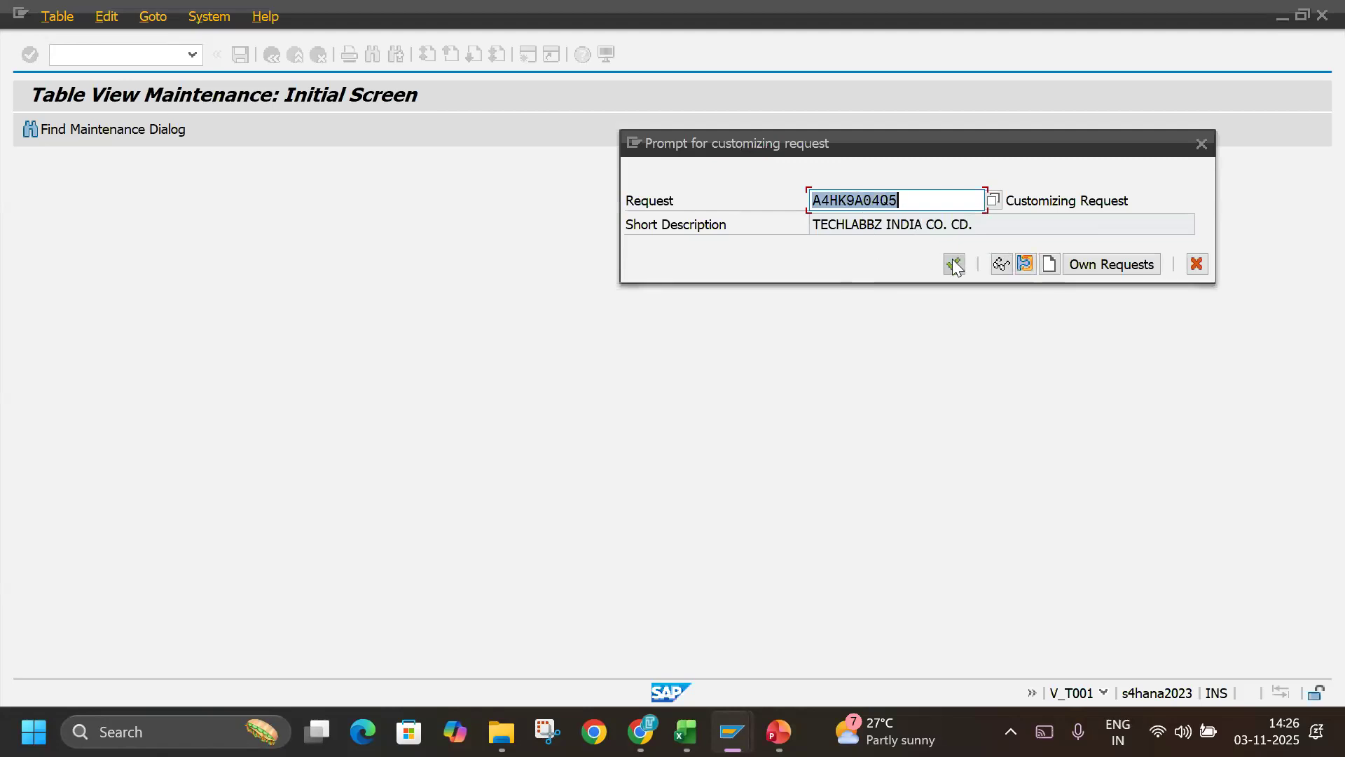
click(952, 262)
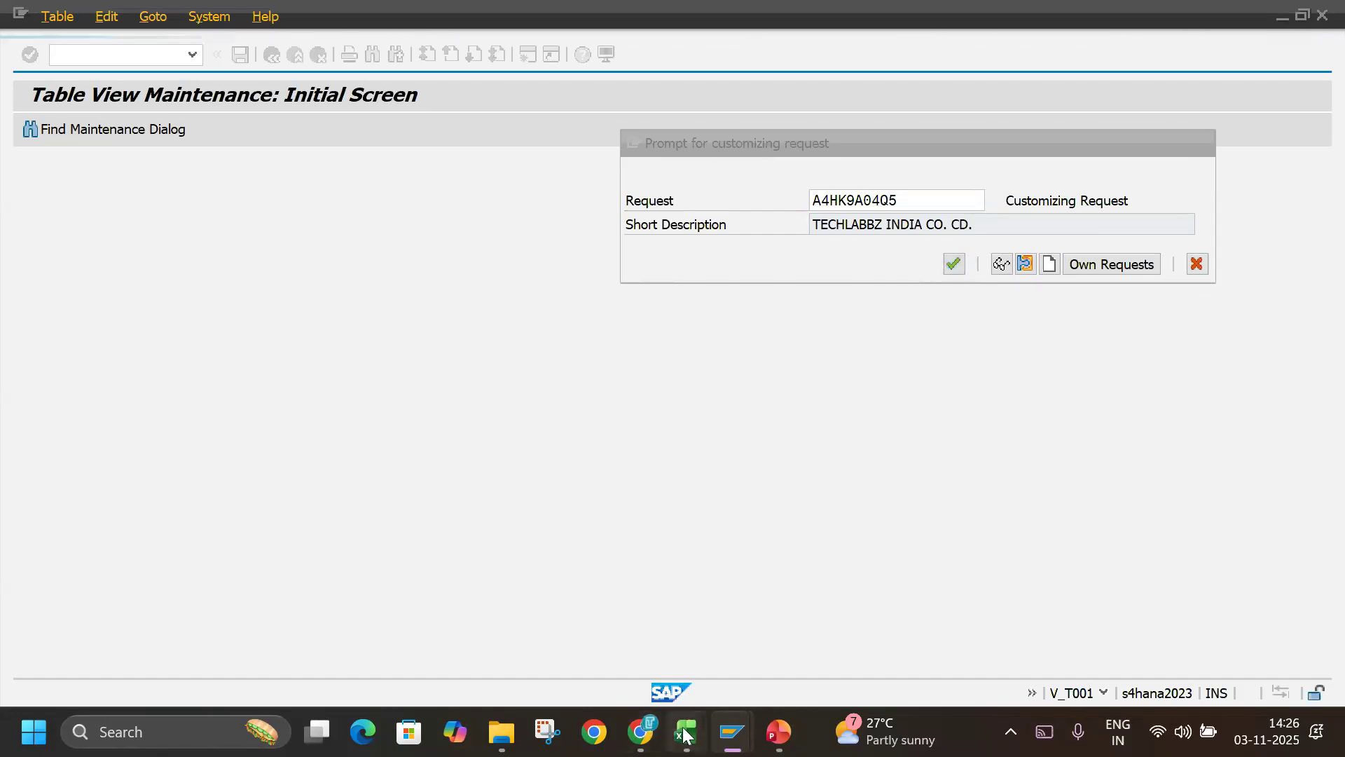
Switch to the Excel sheet and record CO. CD. in A2 with the code TLIN in C2.
mouse_move(686, 732)
click(727, 624)
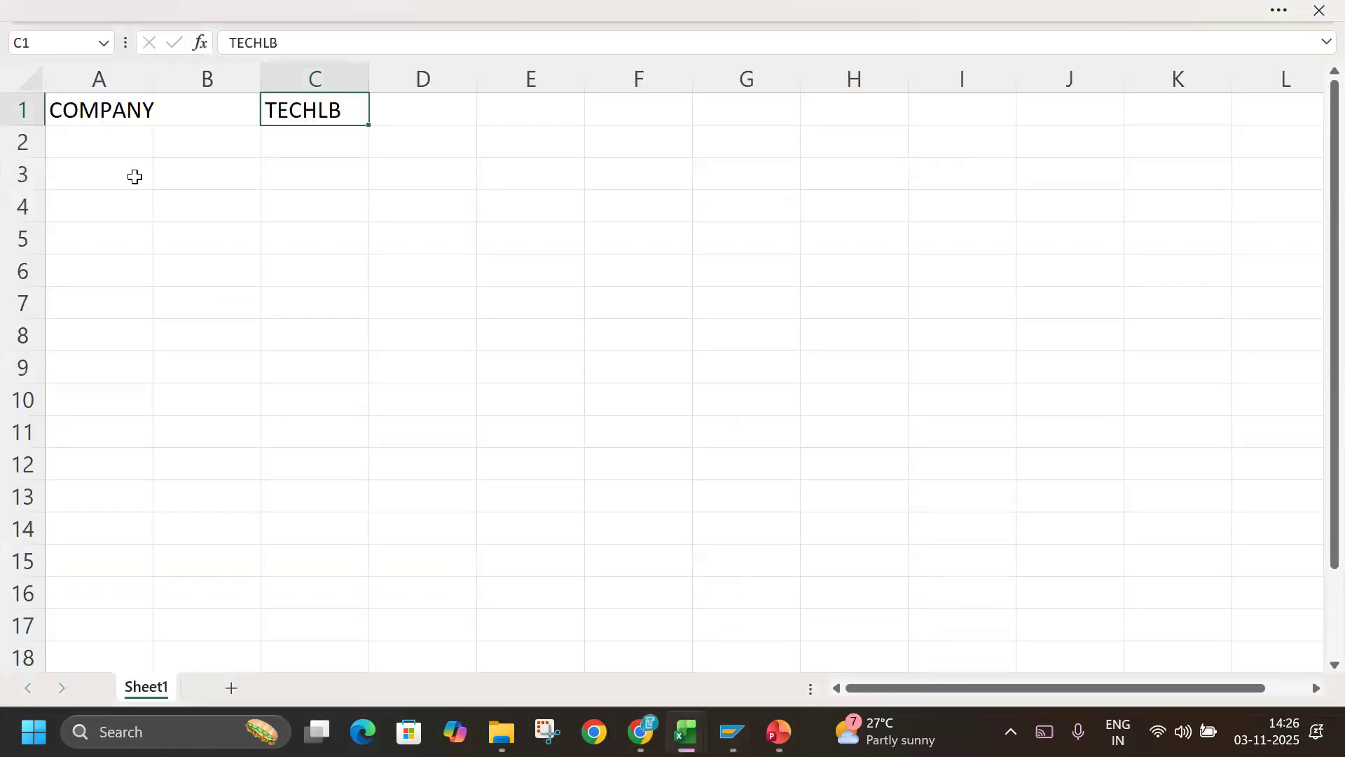
click(121, 143)
text(CO. CD.)
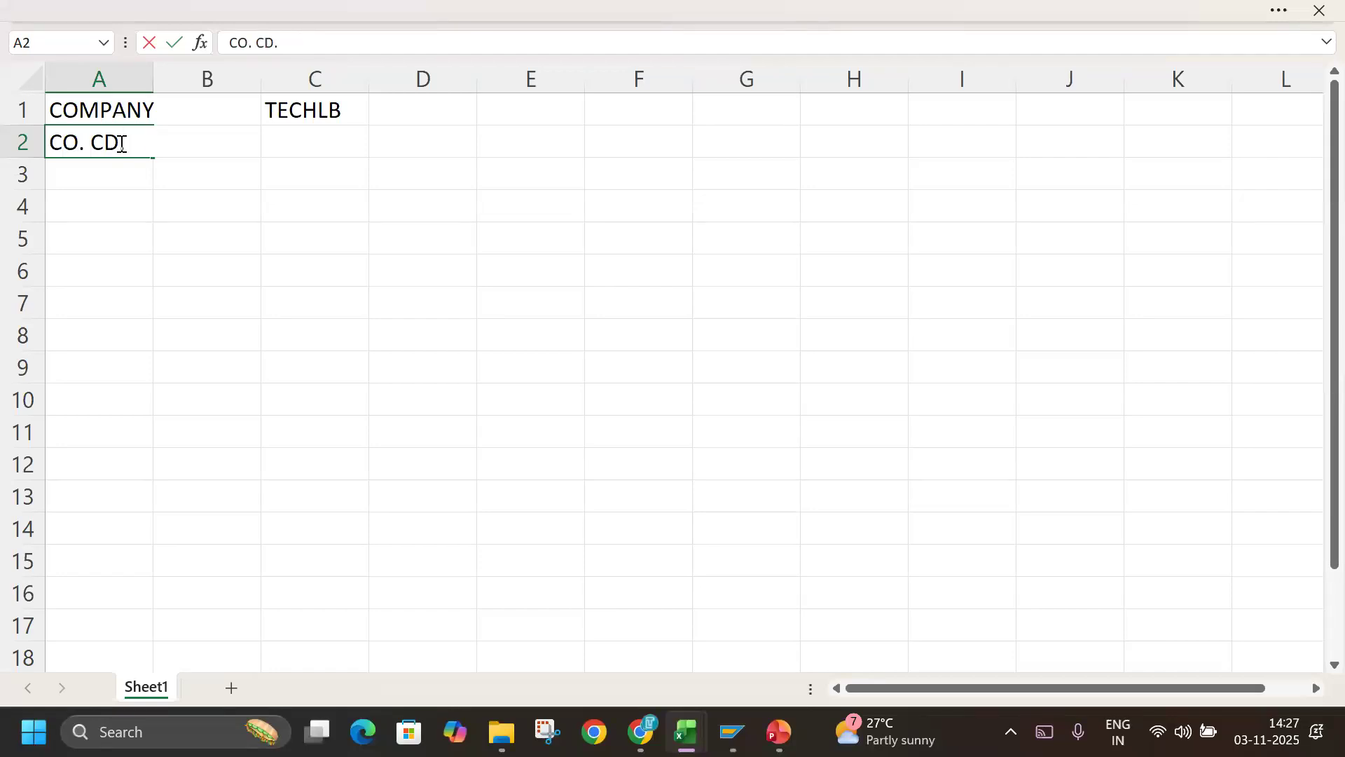
key(Tab)
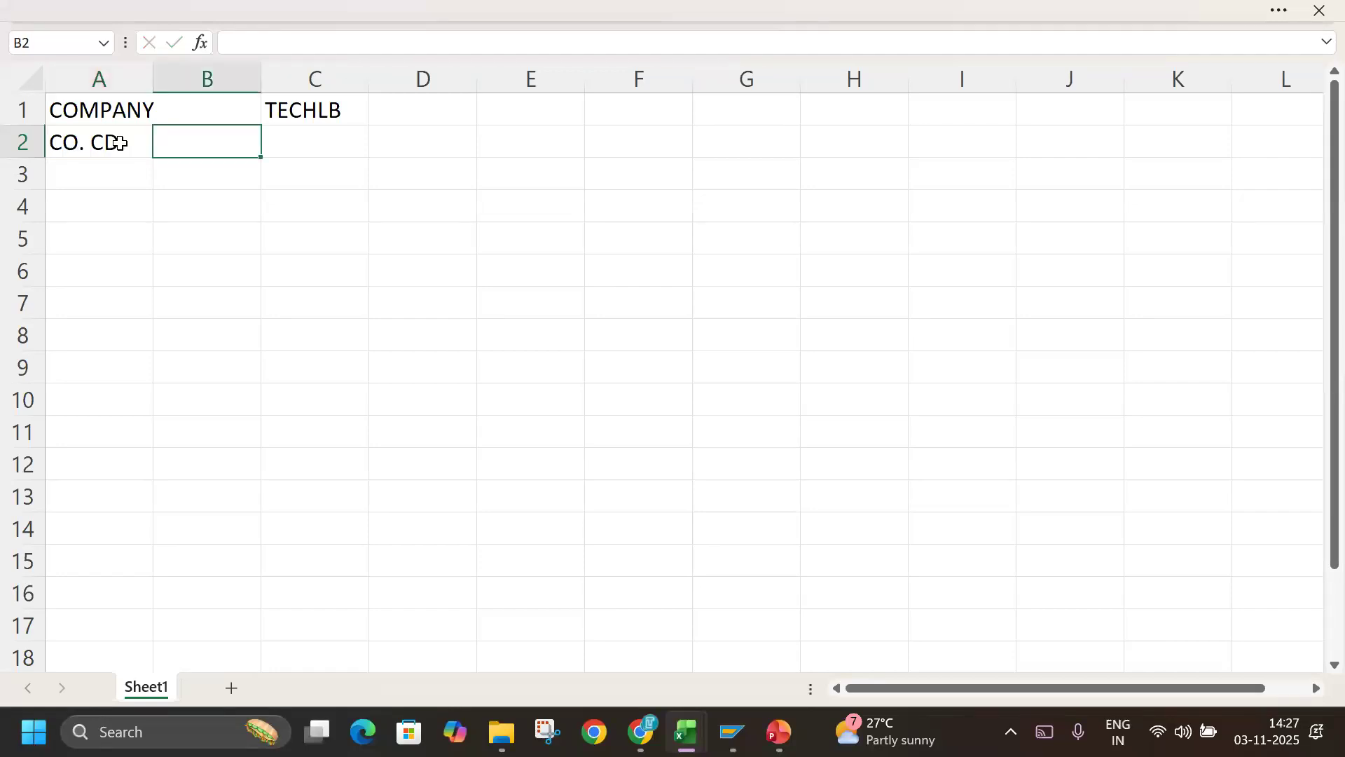
click(339, 141)
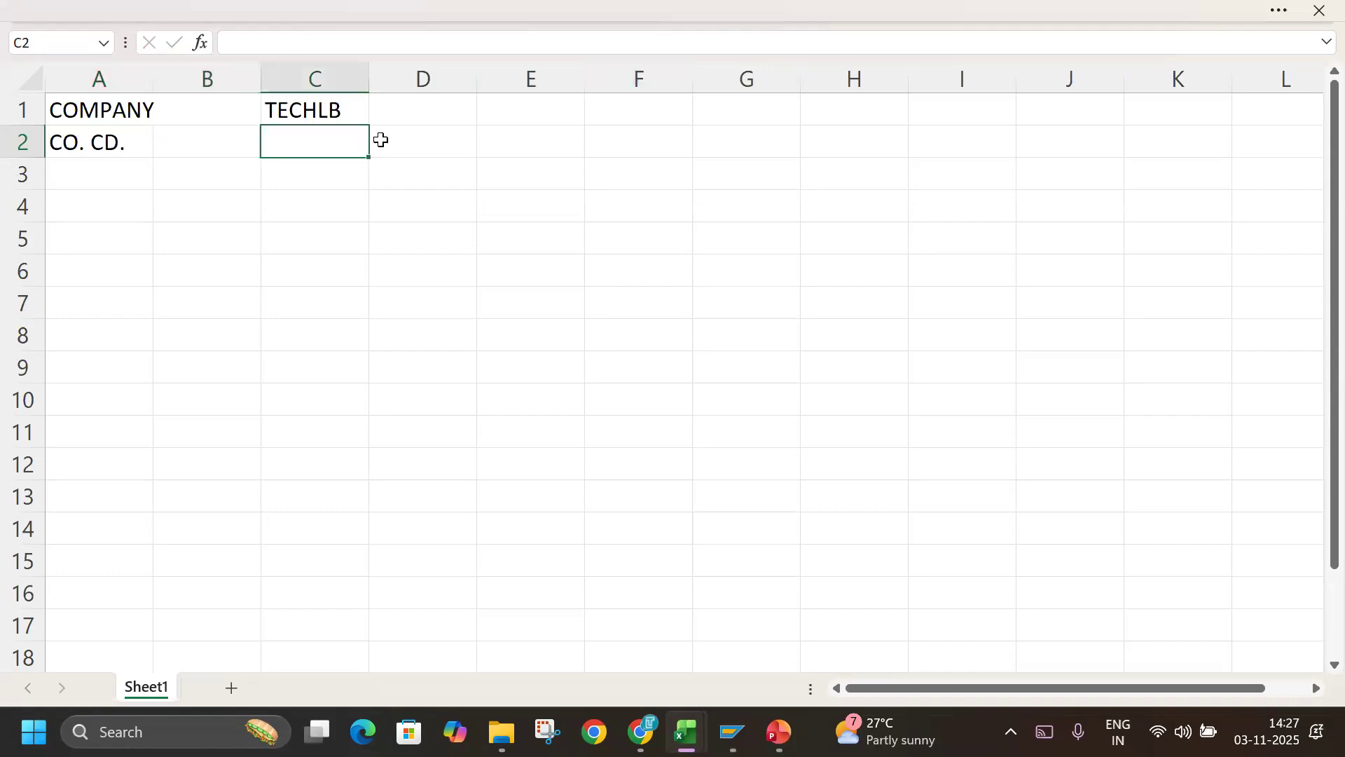
text(TLIN)
key(Tab)
Record a second company code in row 3, with CO. CD. in A3 and TLUS in C3.
click(68, 186)
text(CO)
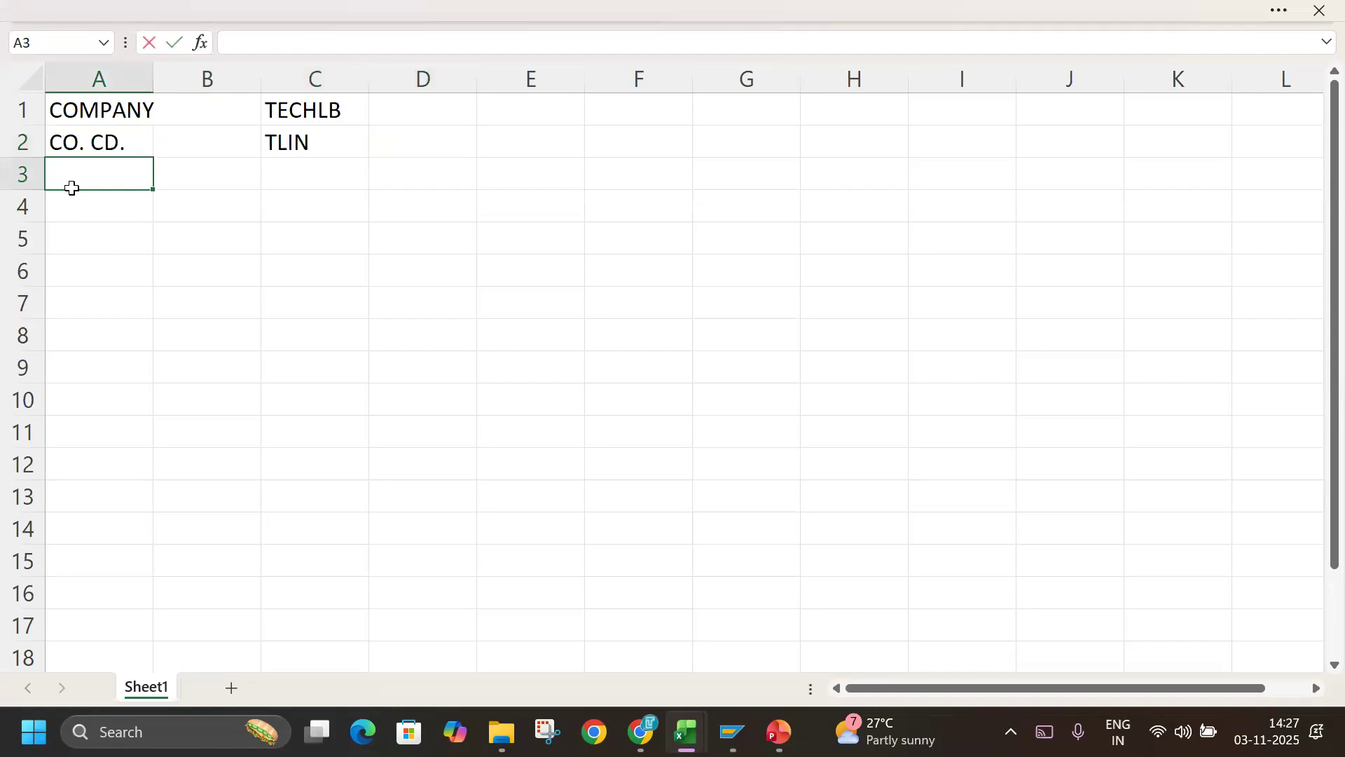
text(. CD)
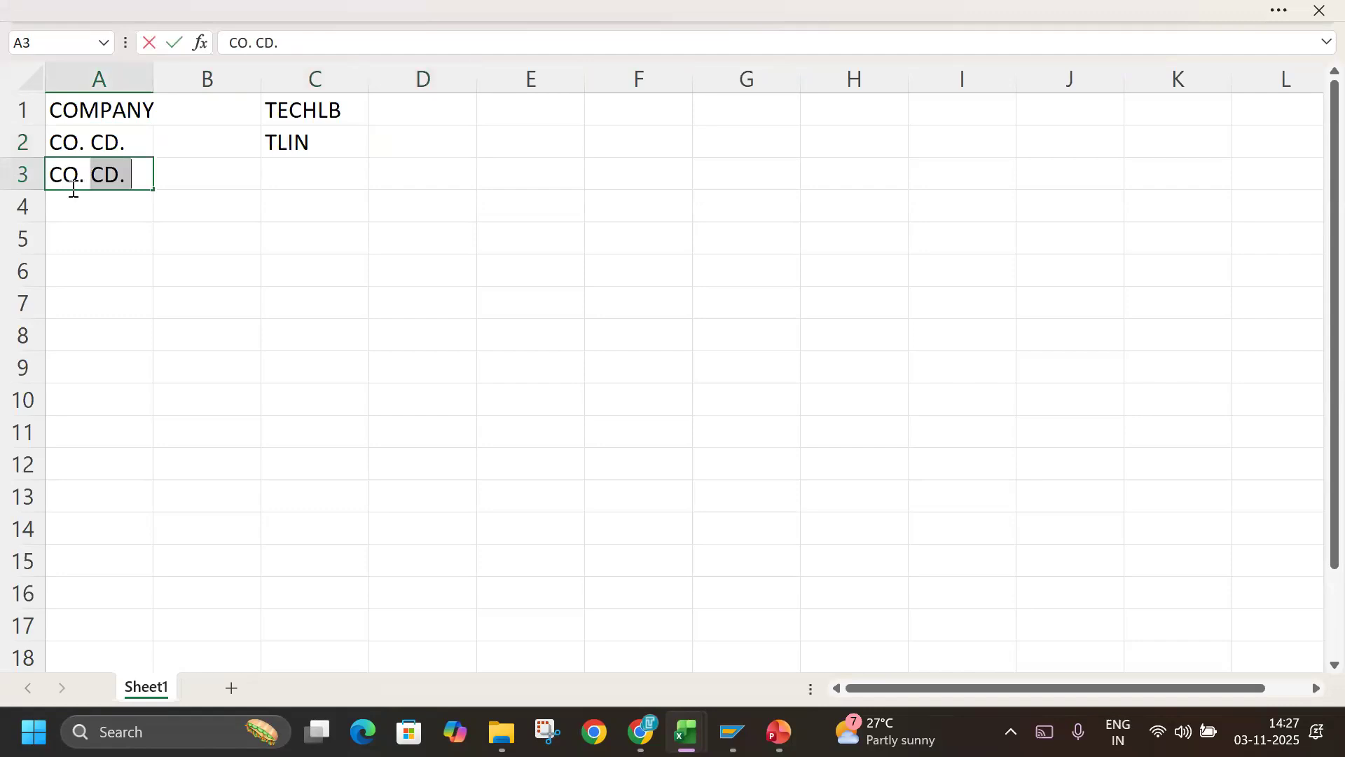
text(.)
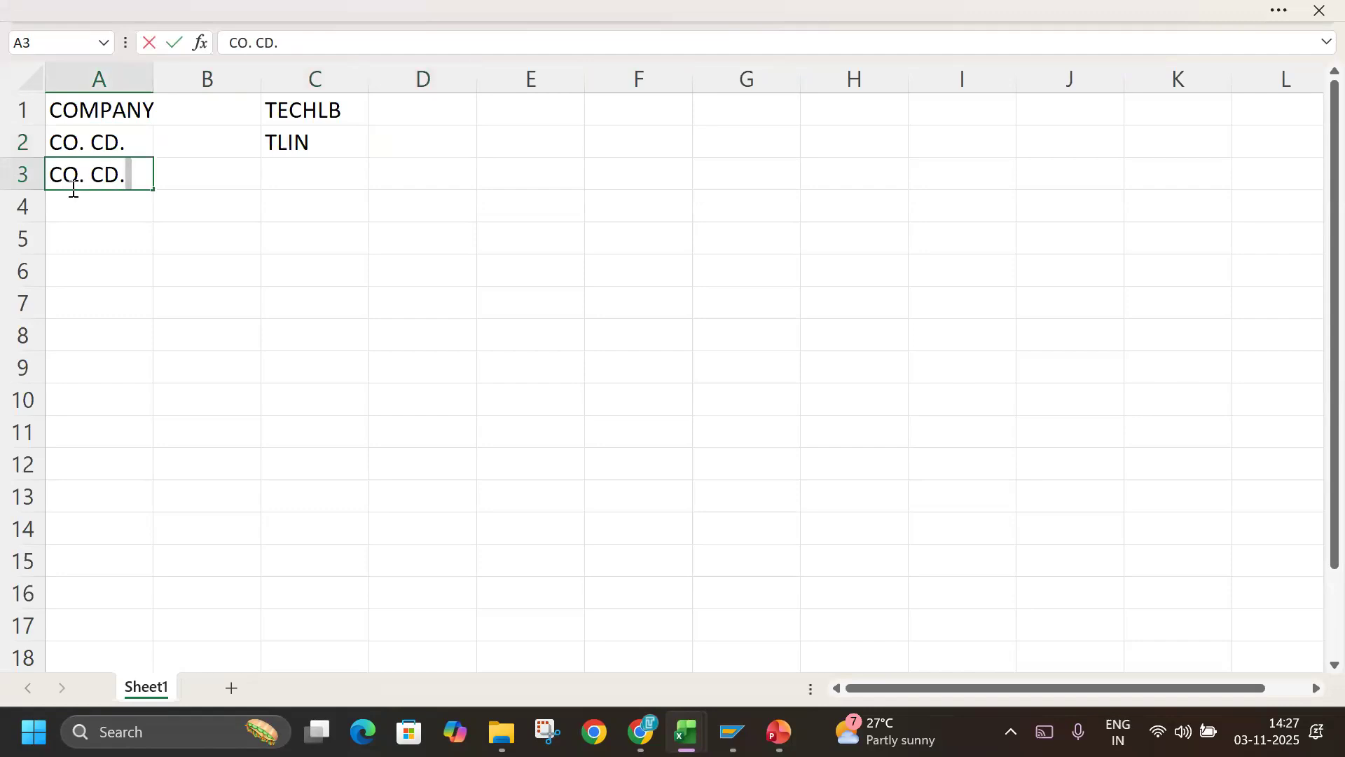
key(Tab)
key(Tab)
text(TLUS)
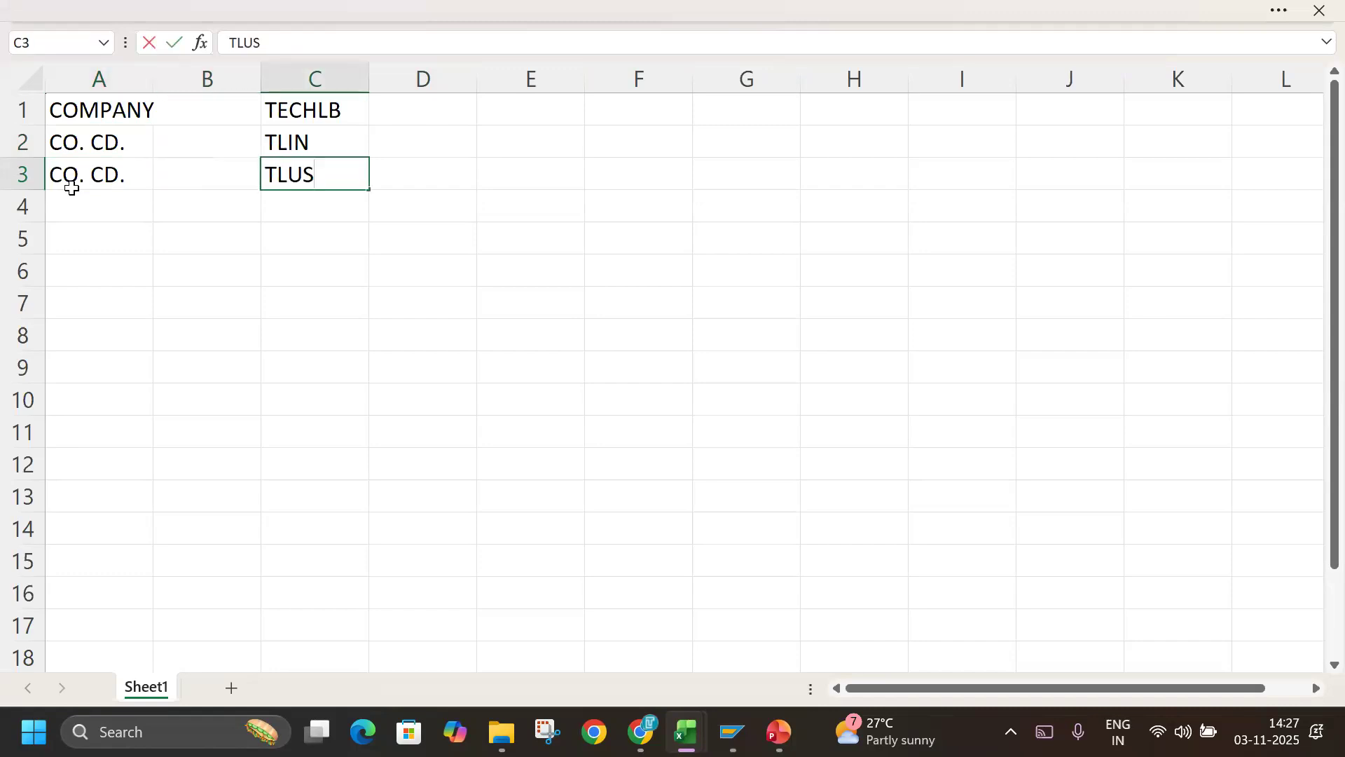
Switch back to SAP, return to the company code overview and start a new entry with company code TLUS.
key(alt+Tab)
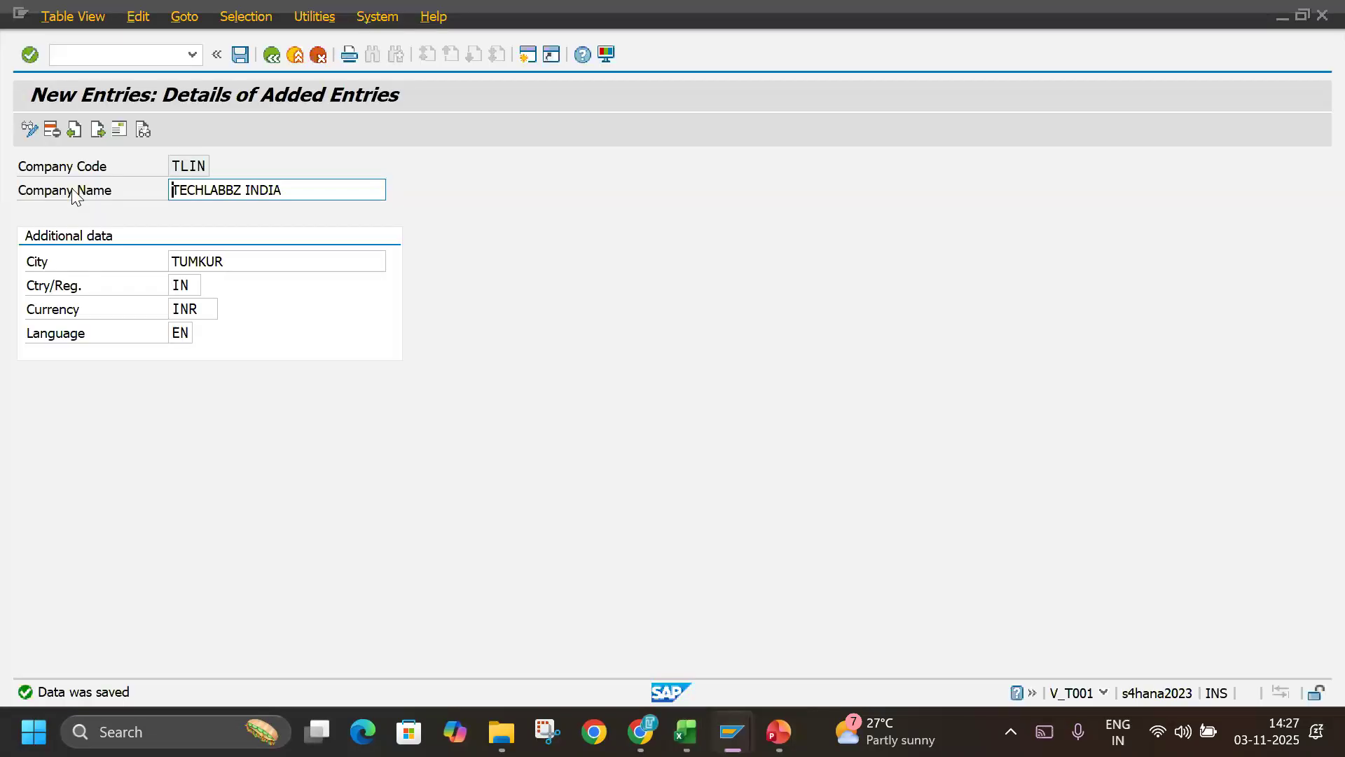
click(271, 54)
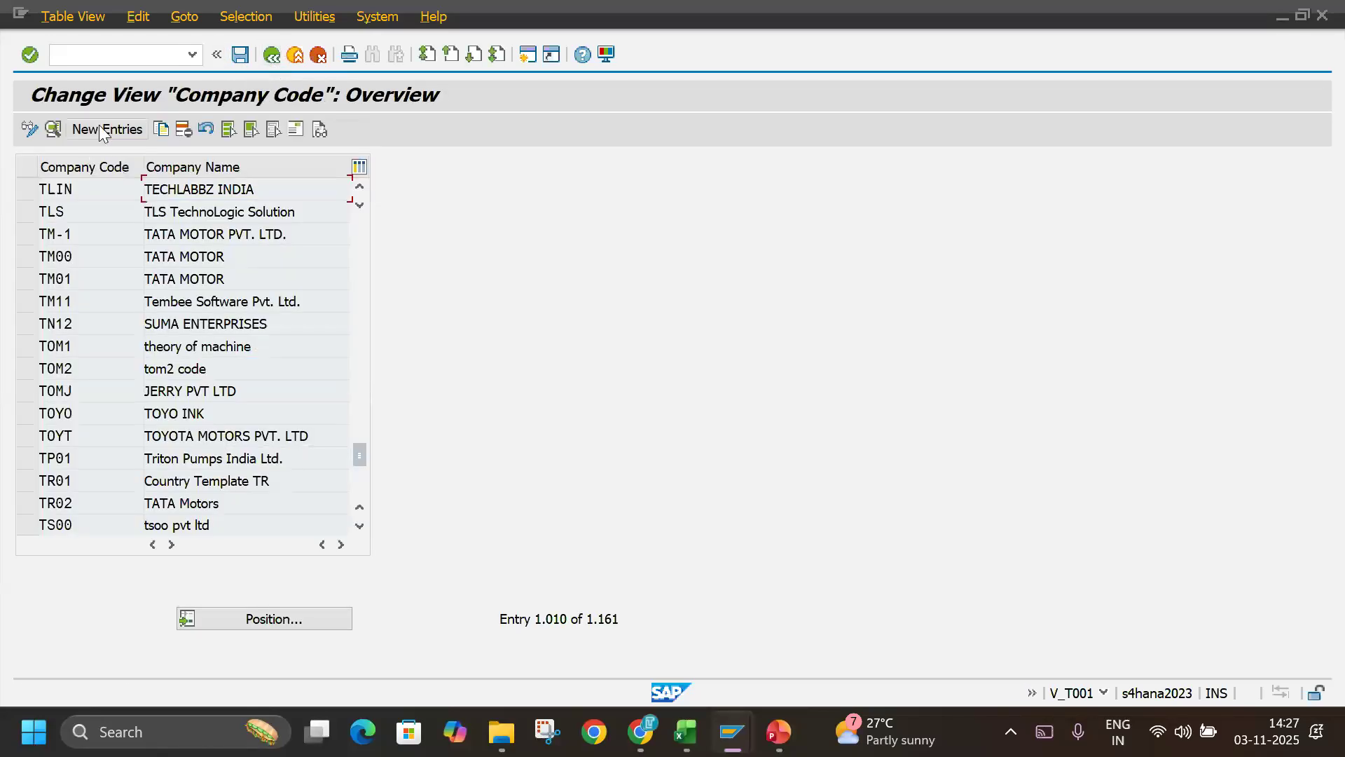
click(102, 130)
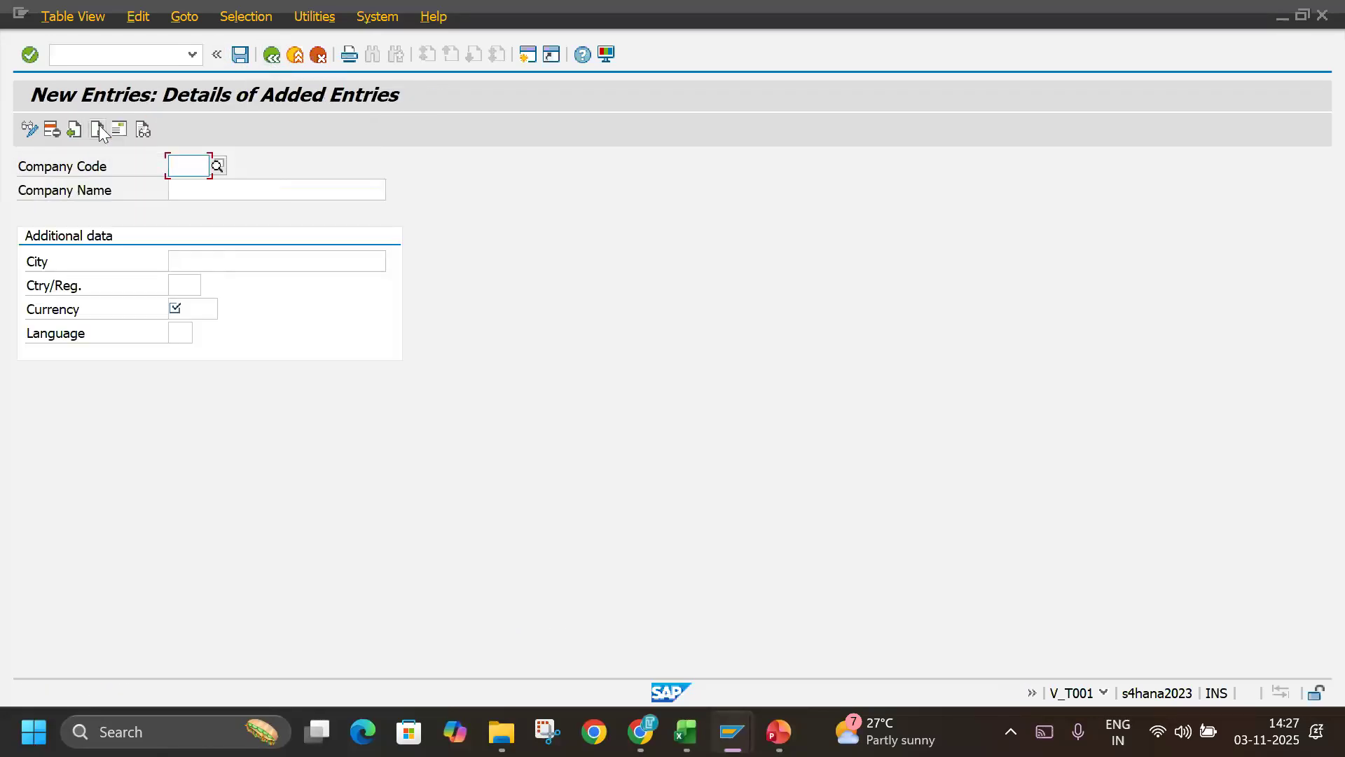
text(TLUS)
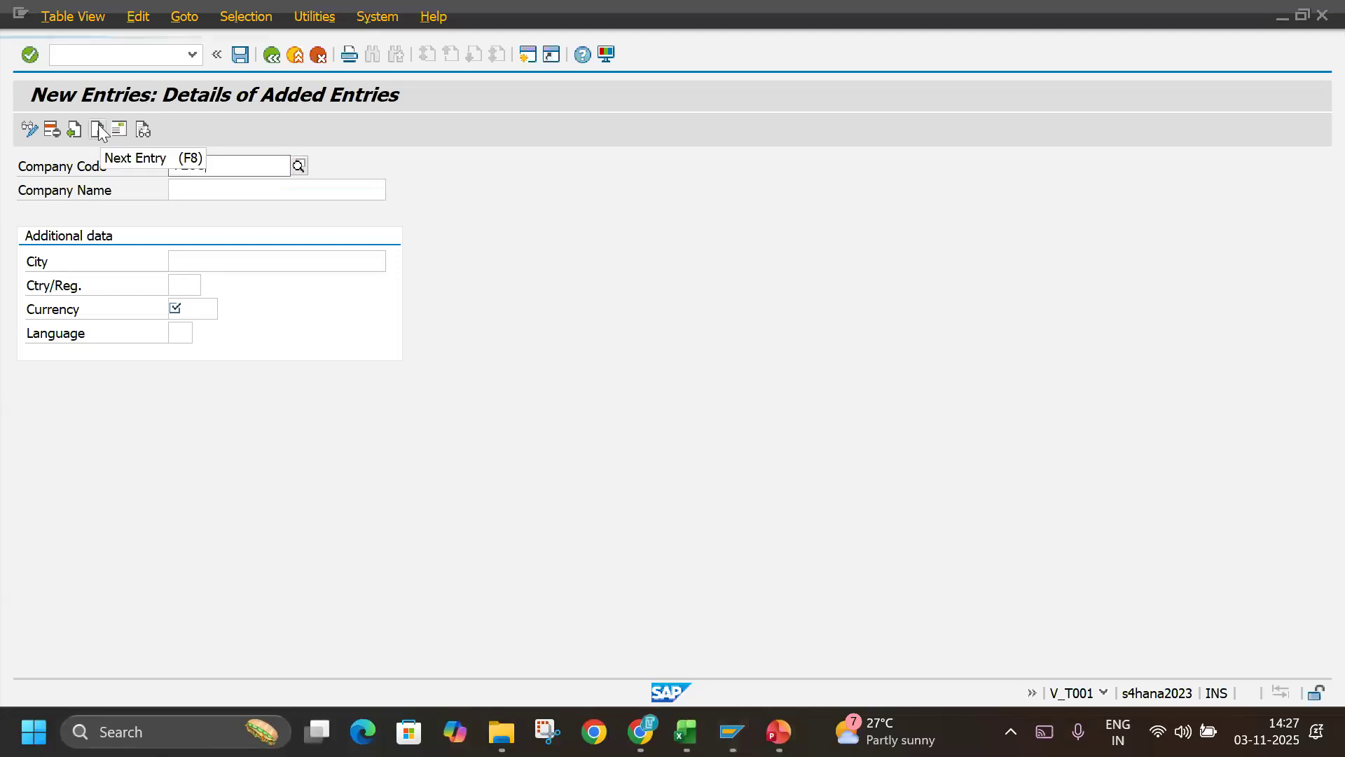
key(Tab)
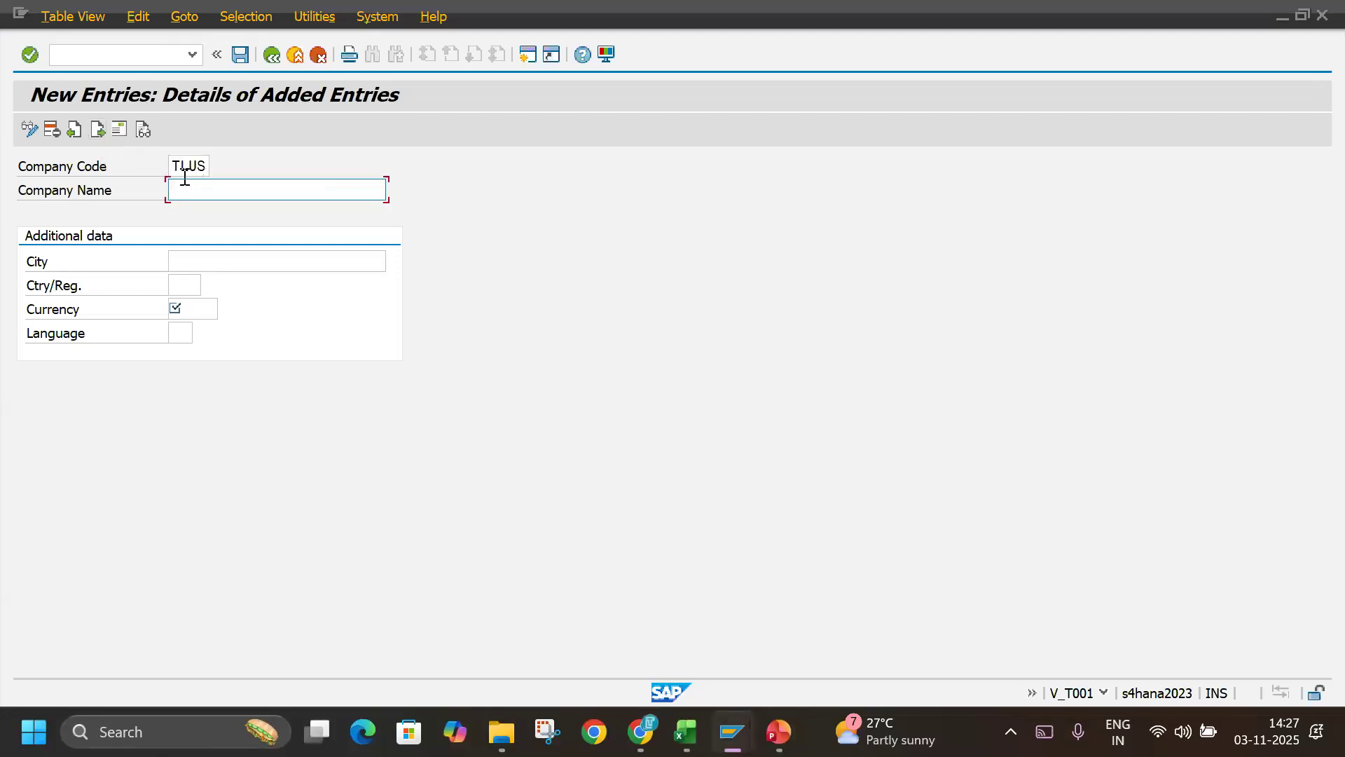
Set the company name of TLUS to TECHLABBZ US and its city to CALIFORNIA.
text(TECHLABBZ INDIA)
key(BackSpace)
key(BackSpace)
key(BackSpace)
key(BackSpace)
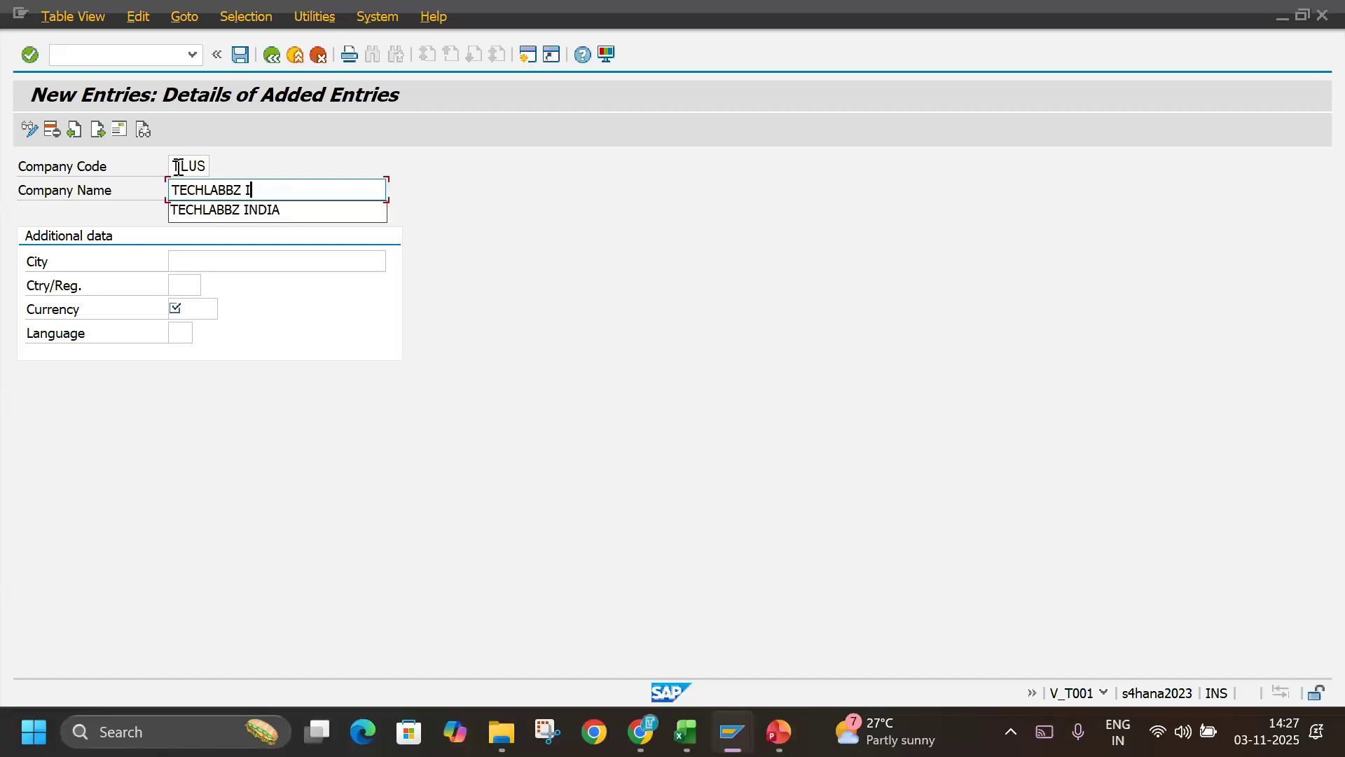
text(US)
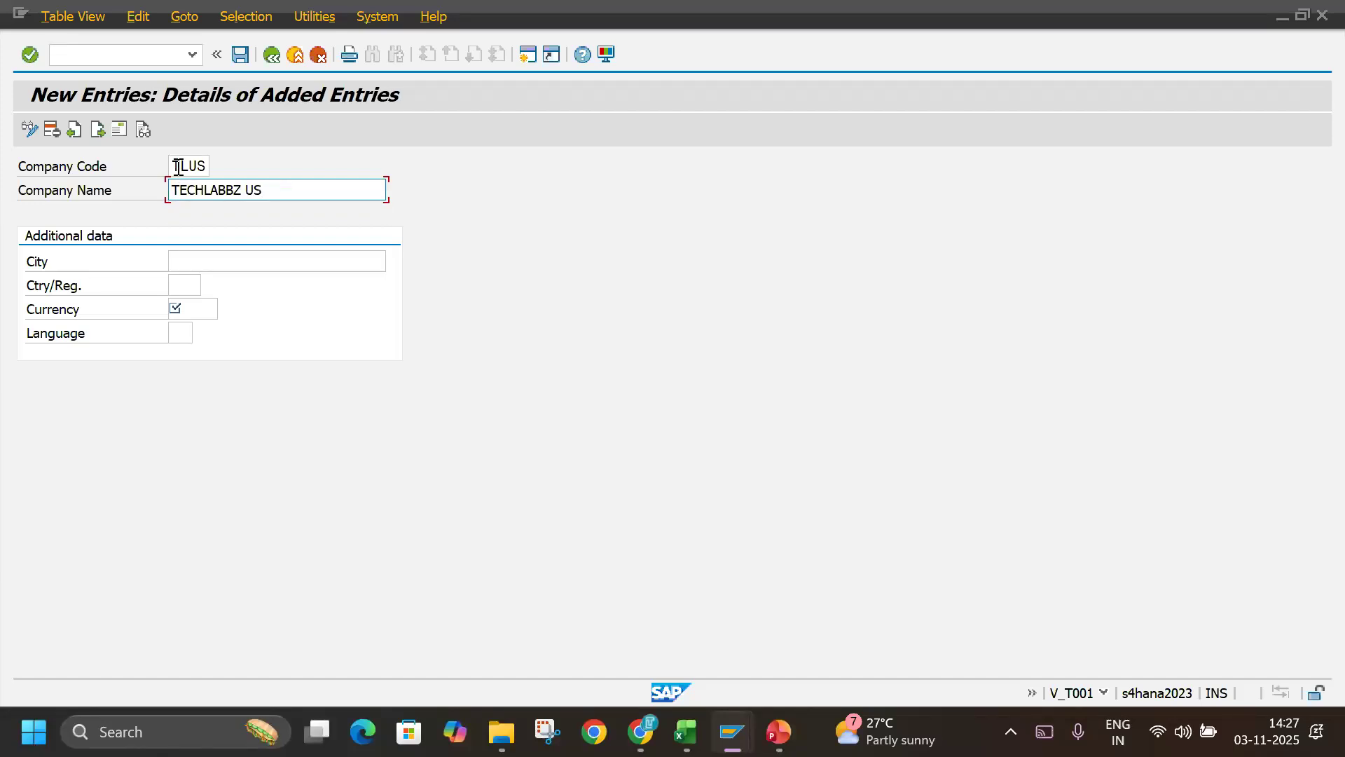
click(243, 257)
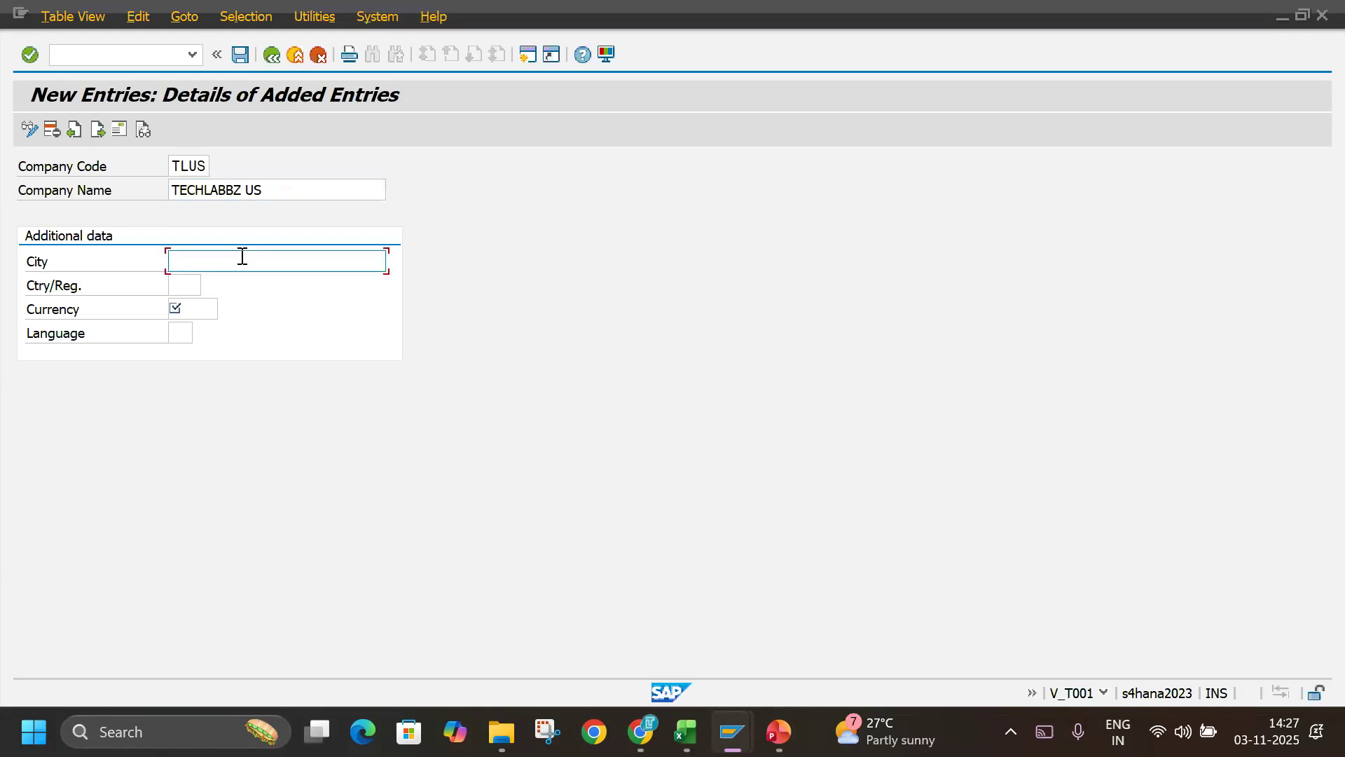
text(CALIFORNIA)
key(Tab)
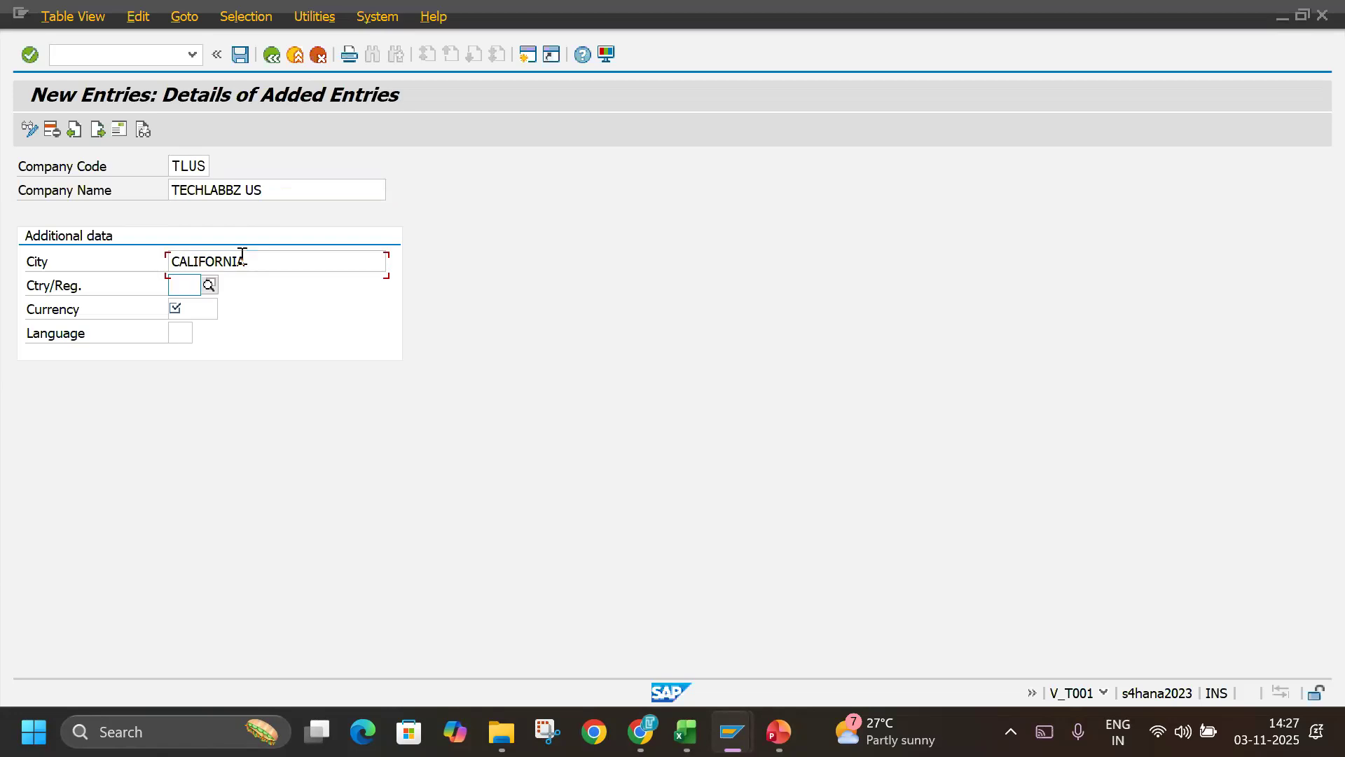
Set the TLUS company code's country to US, currency to USD and language to EN.
text(US)
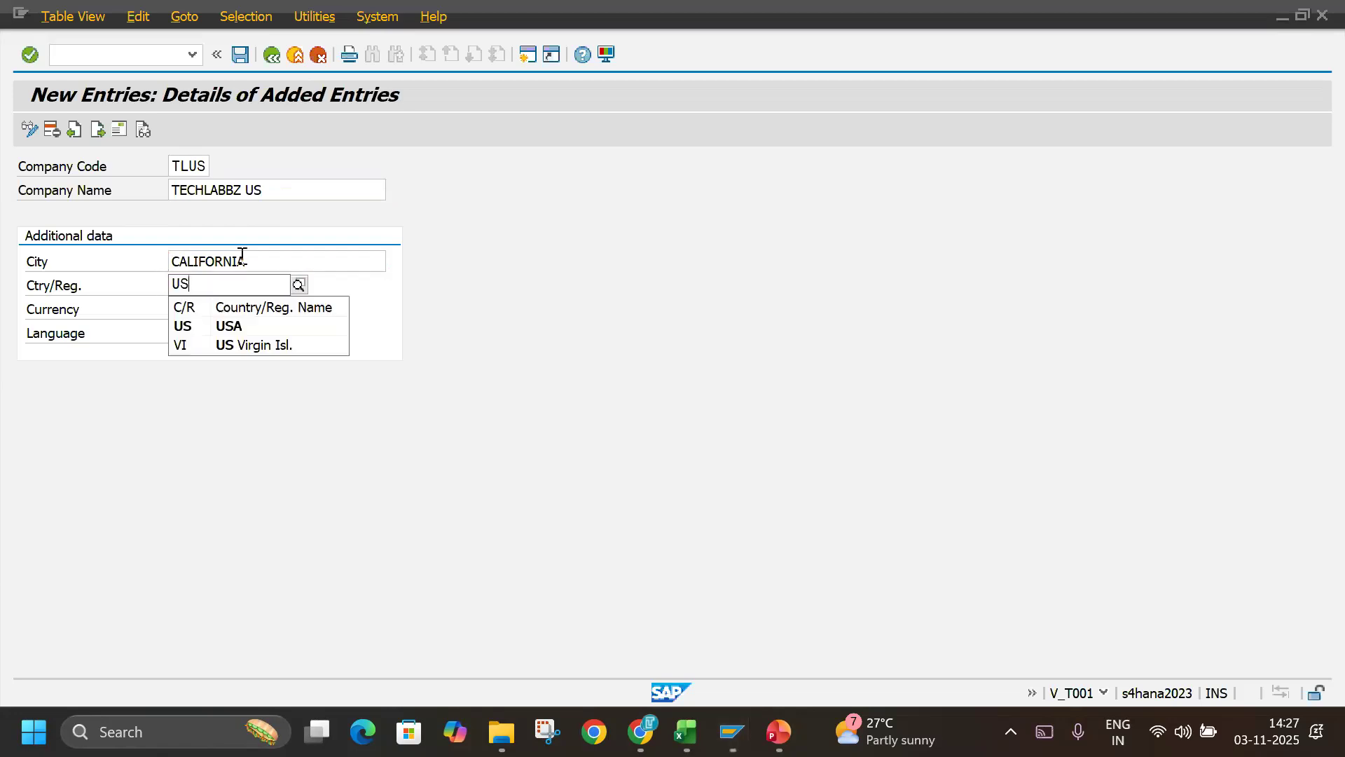
key(Return)
key(Tab)
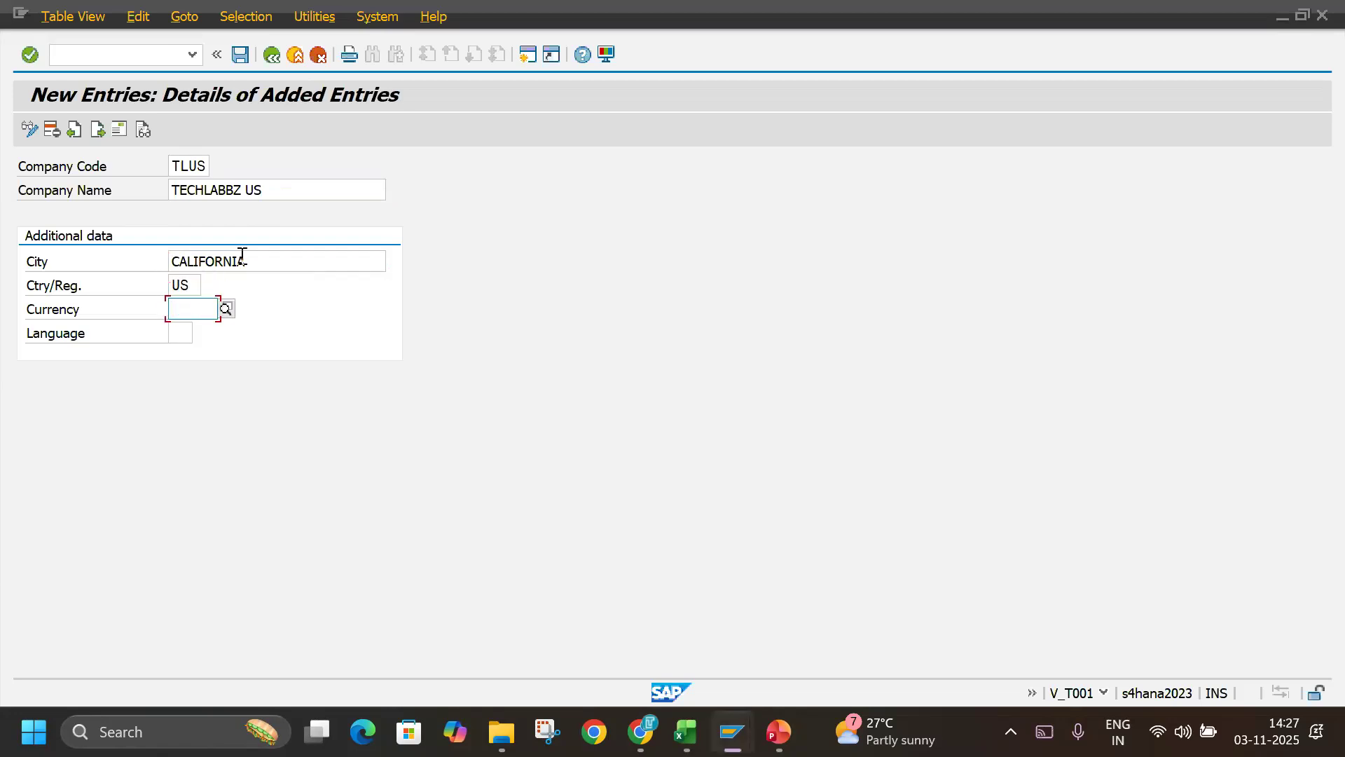
text(USD)
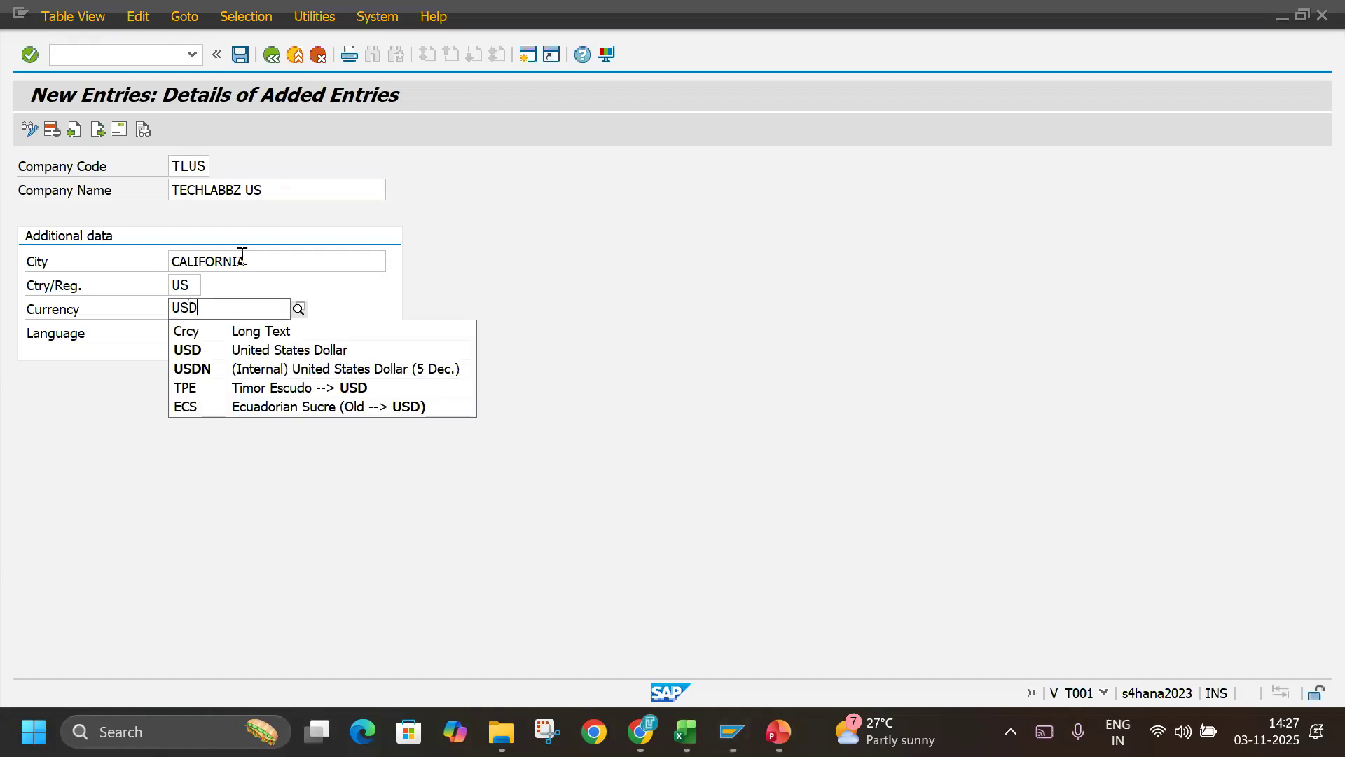
key(Return)
key(Tab)
text(EN)
key(Return)
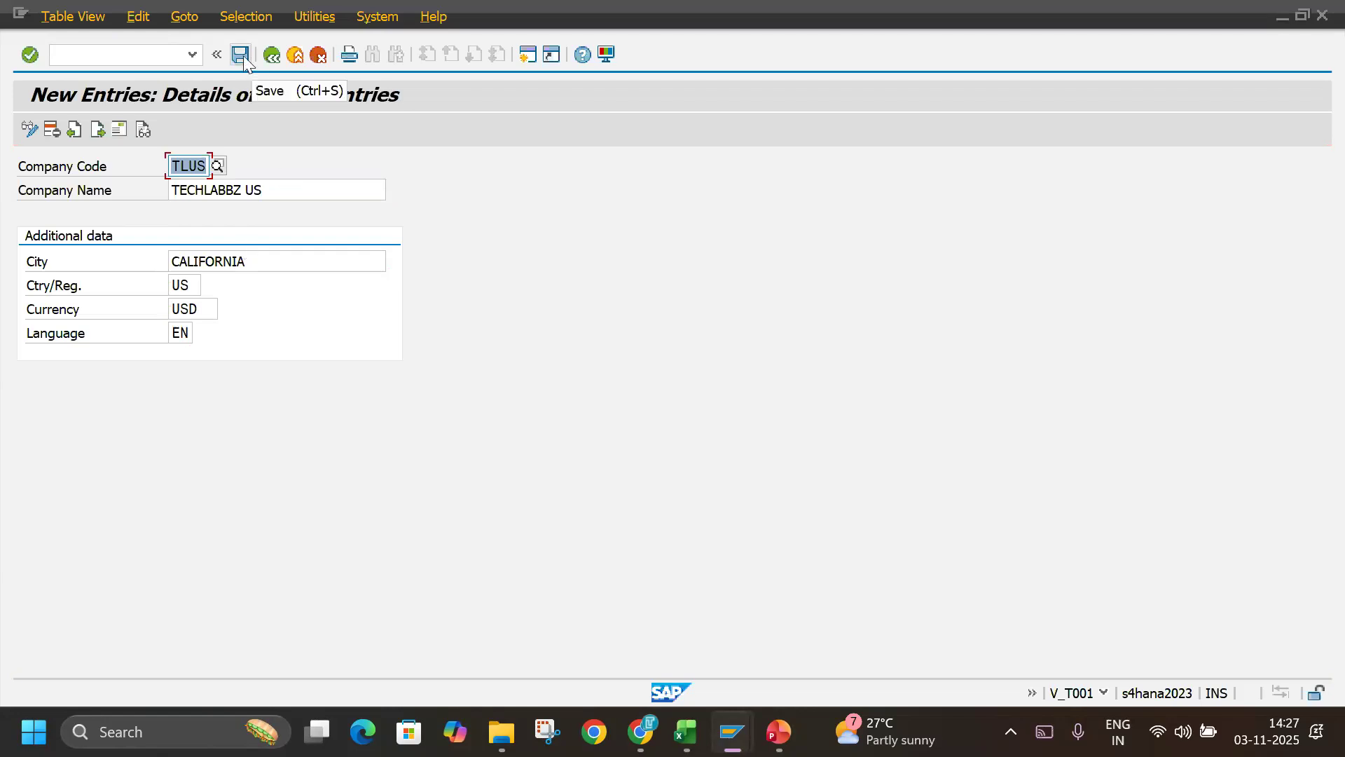
Open the address details of TLUS and enter the name TECHLABBZ US with search term TECHLABBZ.
click(116, 129)
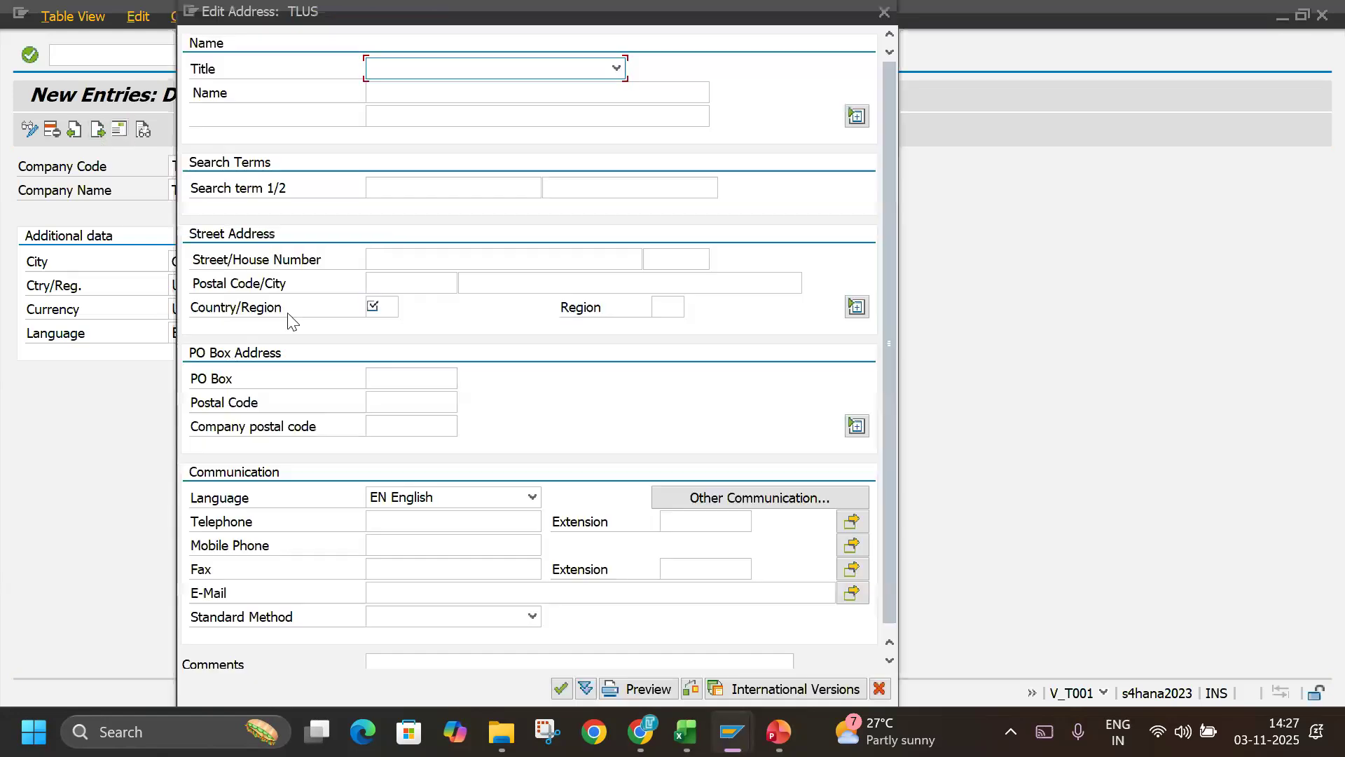
click(406, 93)
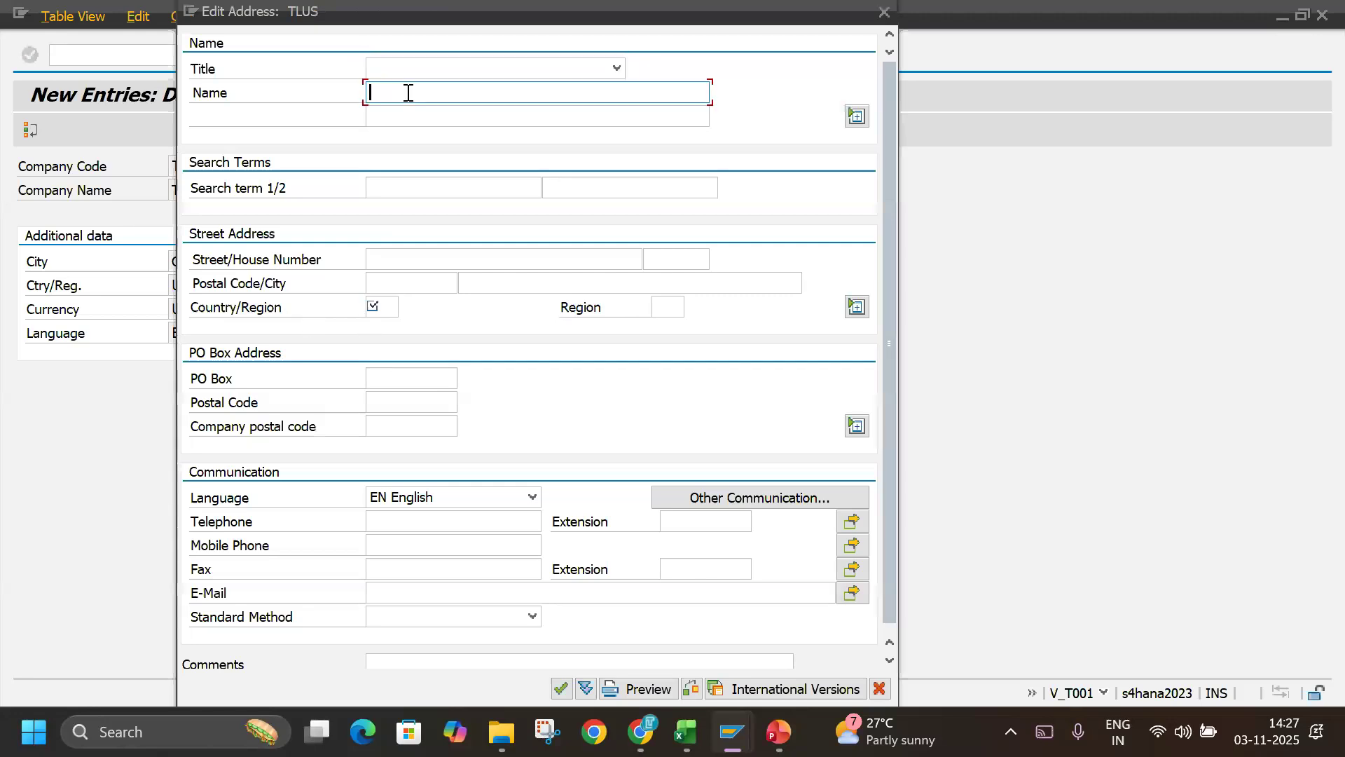
click(424, 112)
double_click(443, 94)
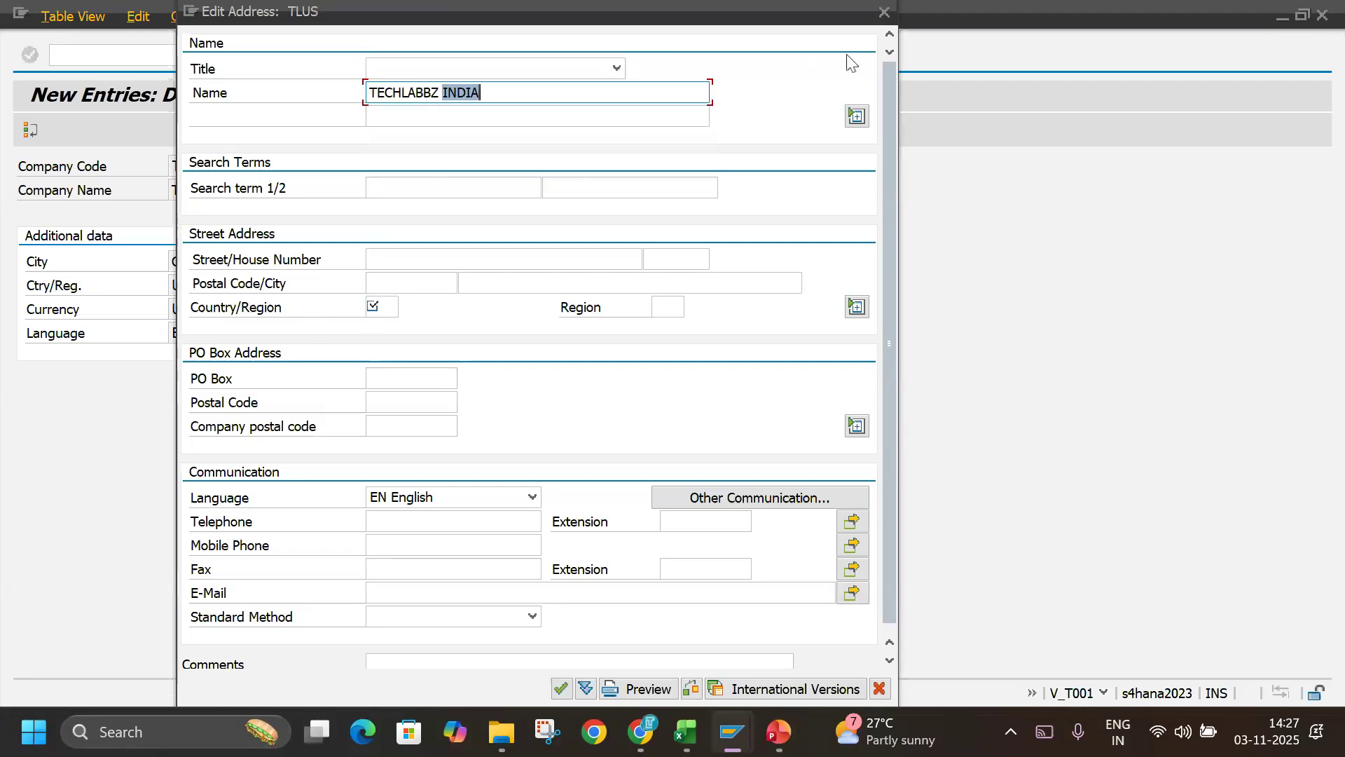
text(US)
click(504, 189)
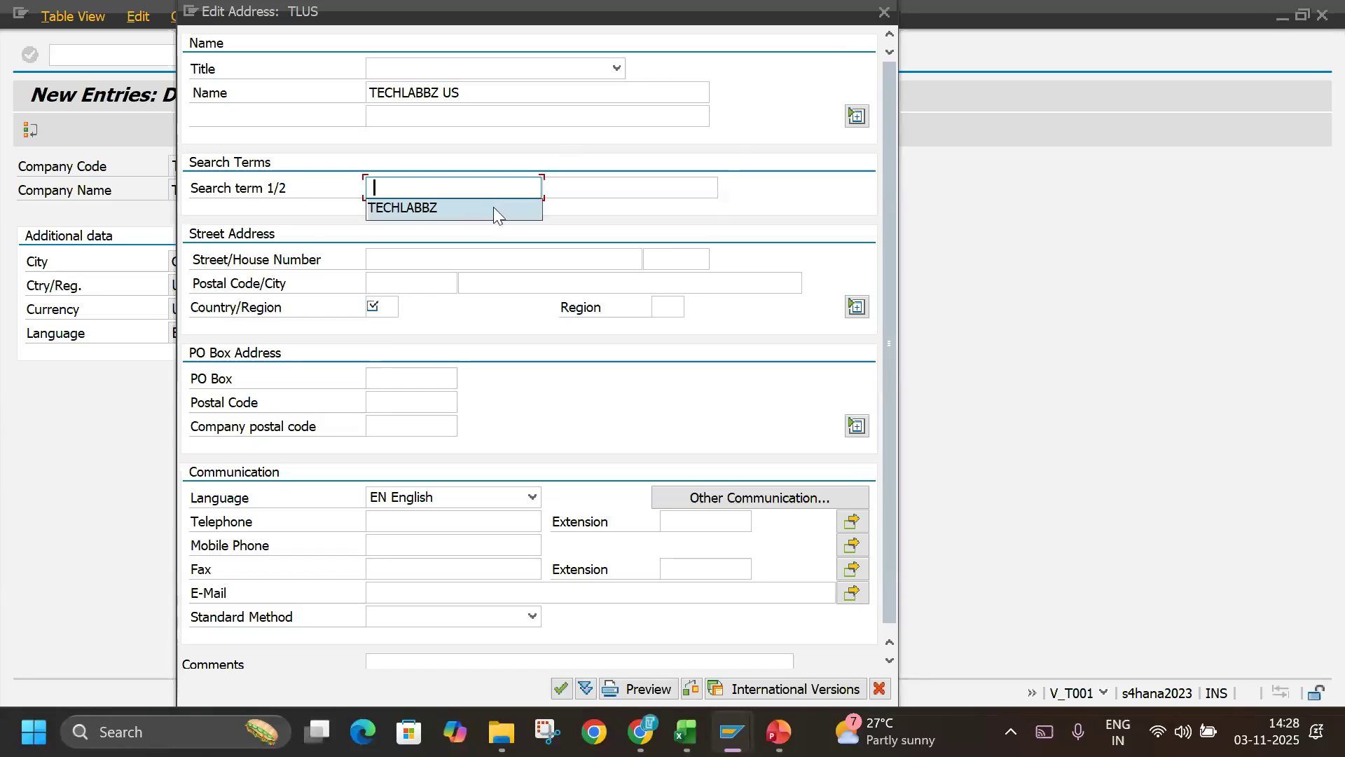
click(488, 190)
click(489, 189)
click(403, 215)
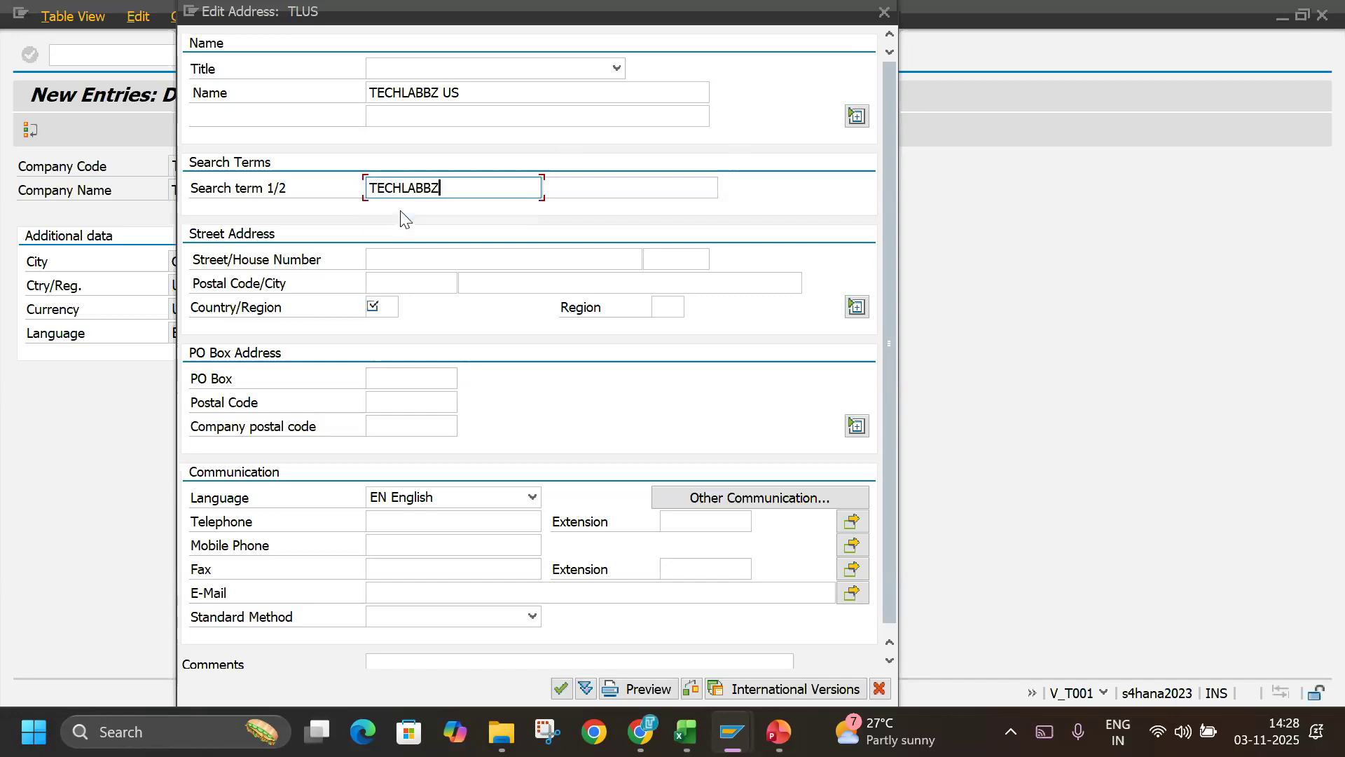
Set the address country to US and pick California (CA) as the region.
click(371, 306)
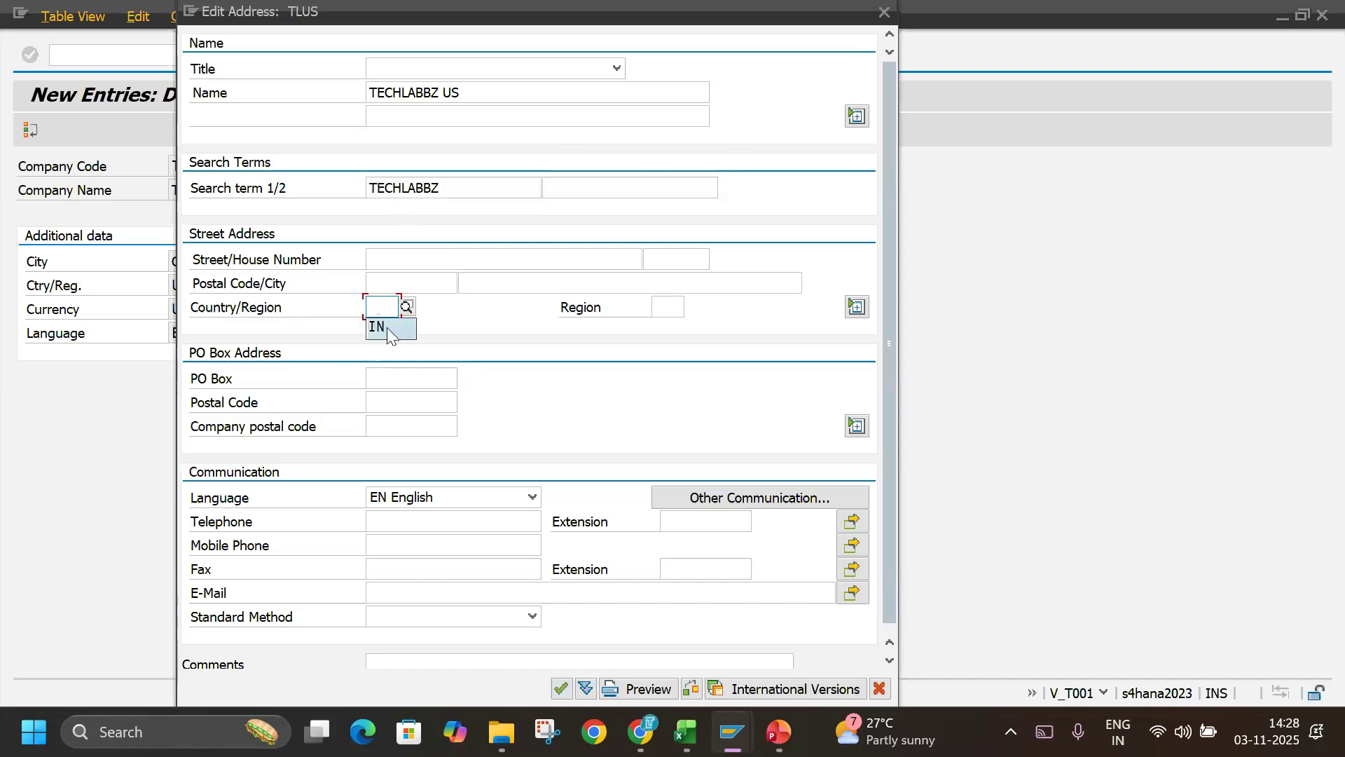
click(371, 309)
text(US)
key(Tab)
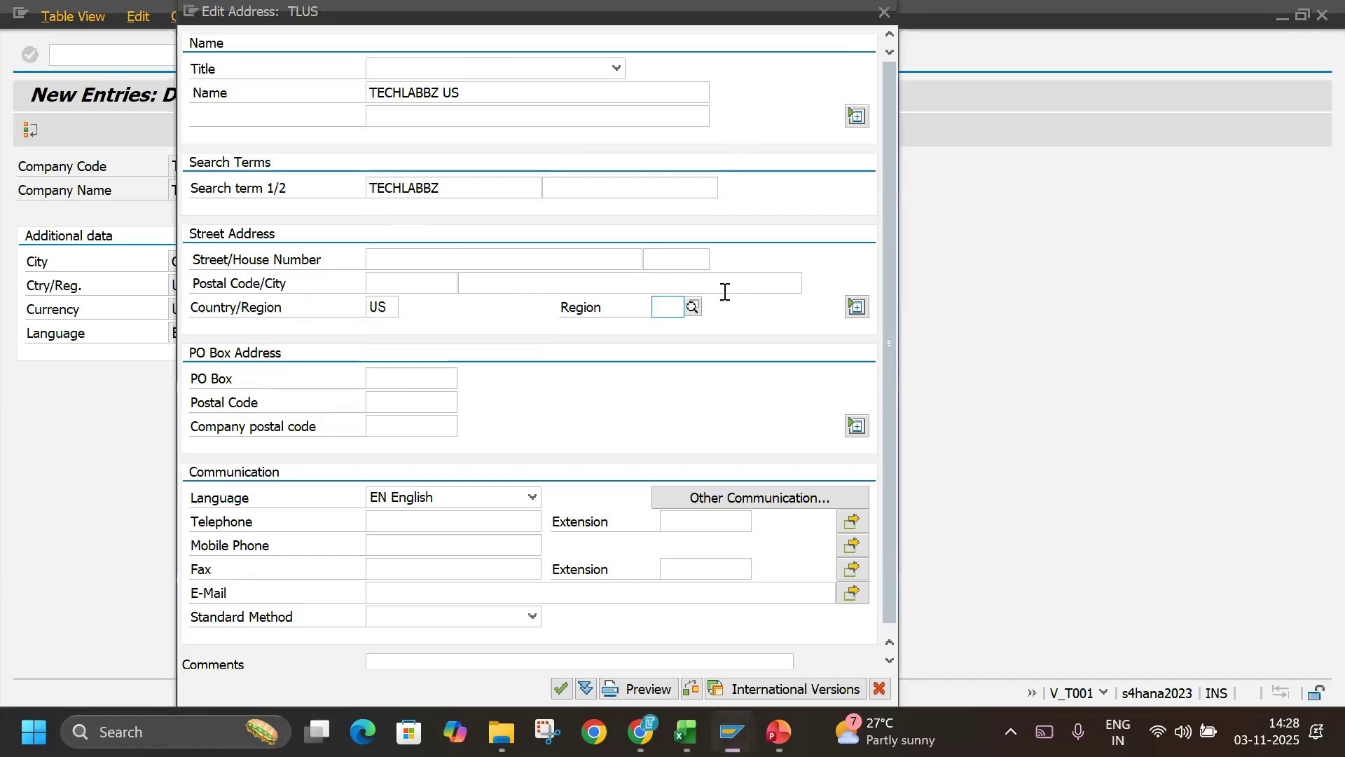
click(693, 307)
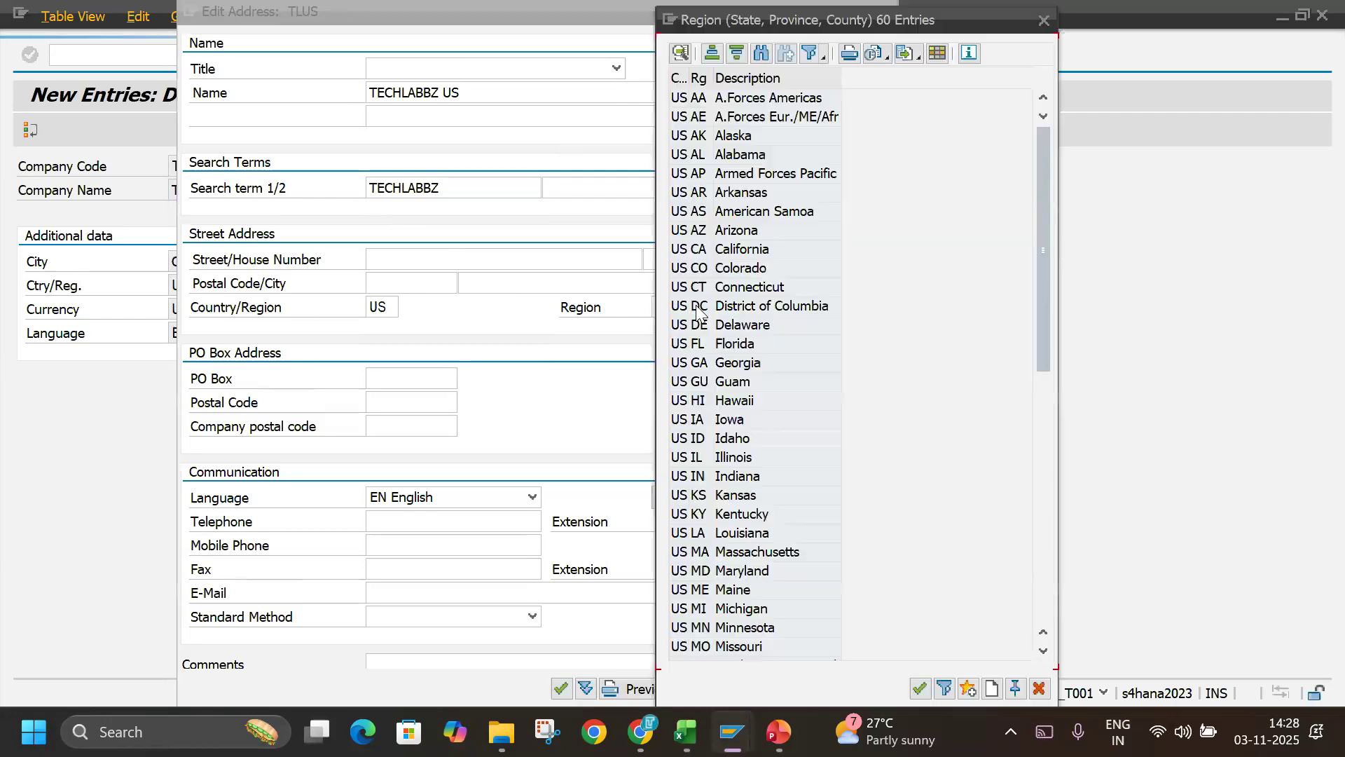
scroll(756, 487, down, 3)
scroll(756, 487, up, 3)
double_click(742, 249)
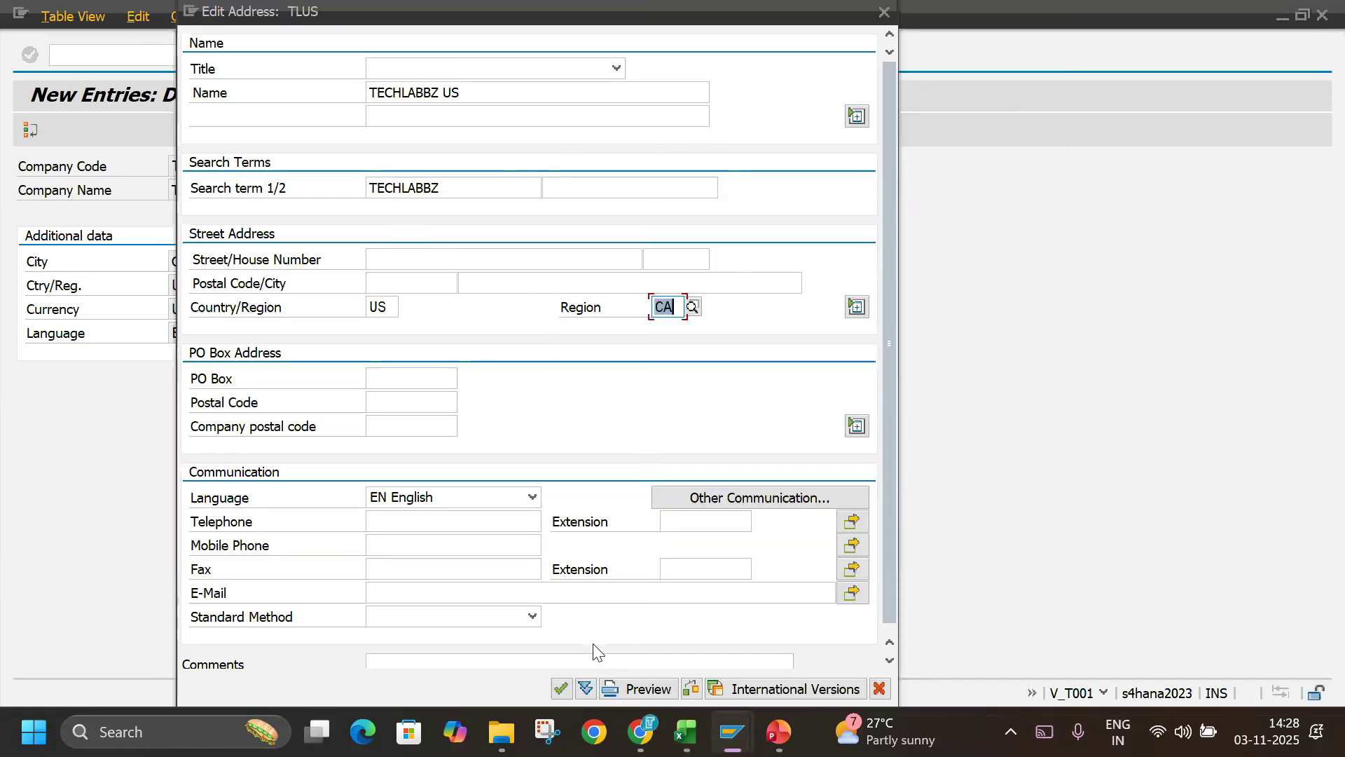
Confirm the TLUS address and save the new company code, accepting the address details again.
click(563, 689)
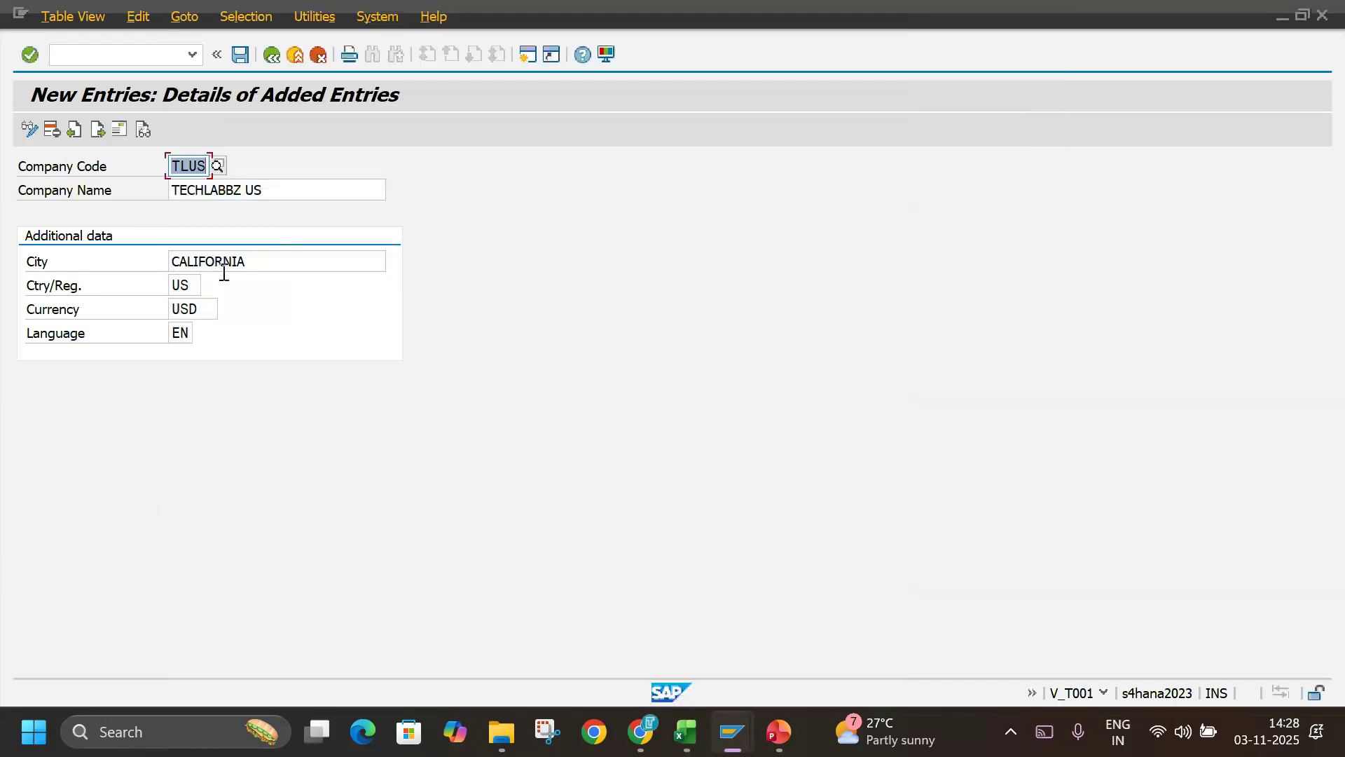
click(240, 55)
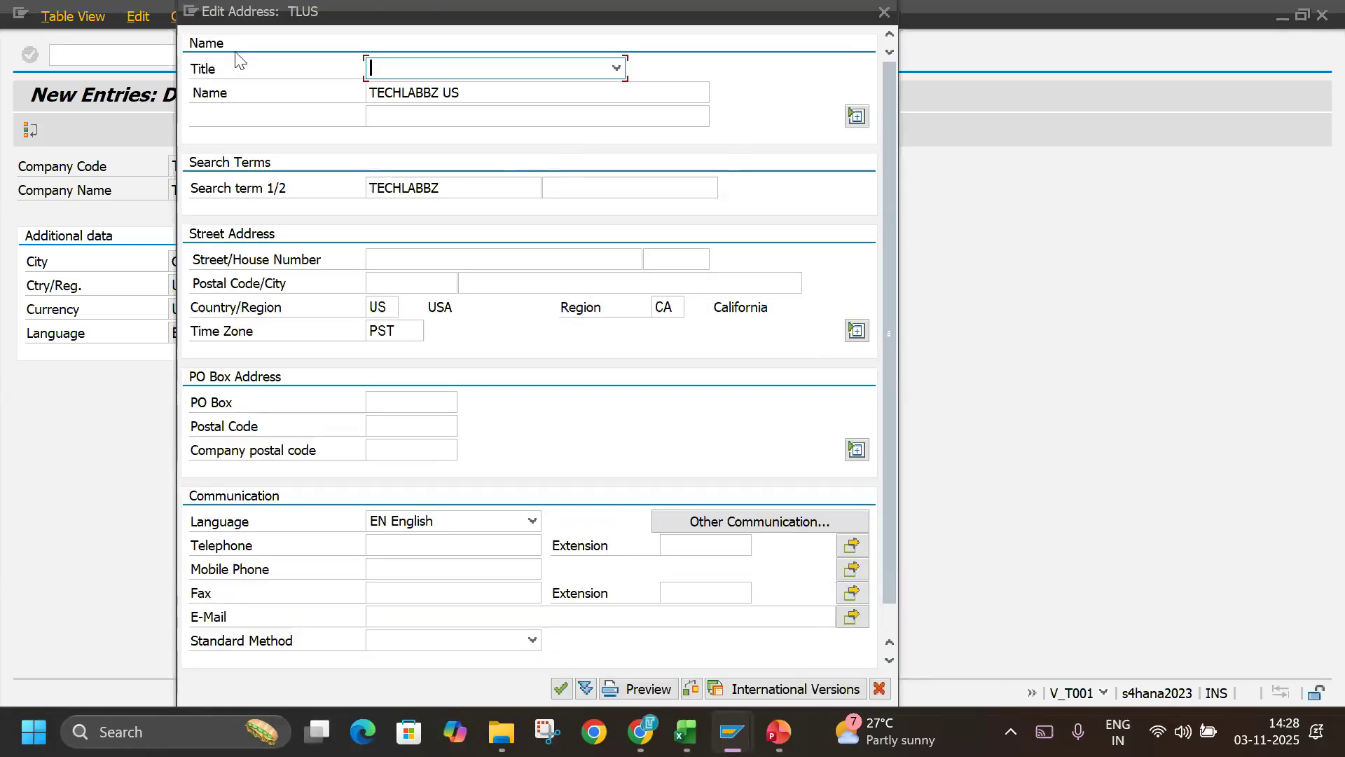
click(558, 694)
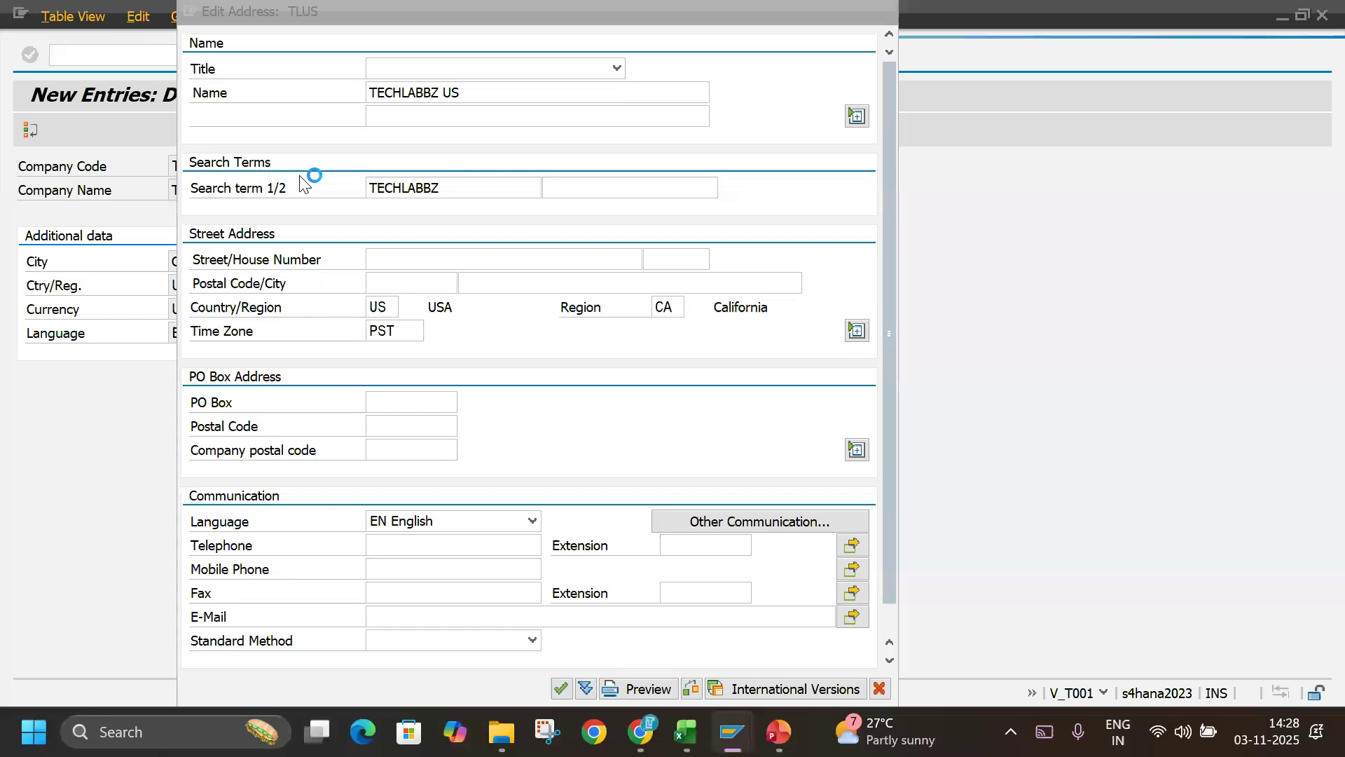
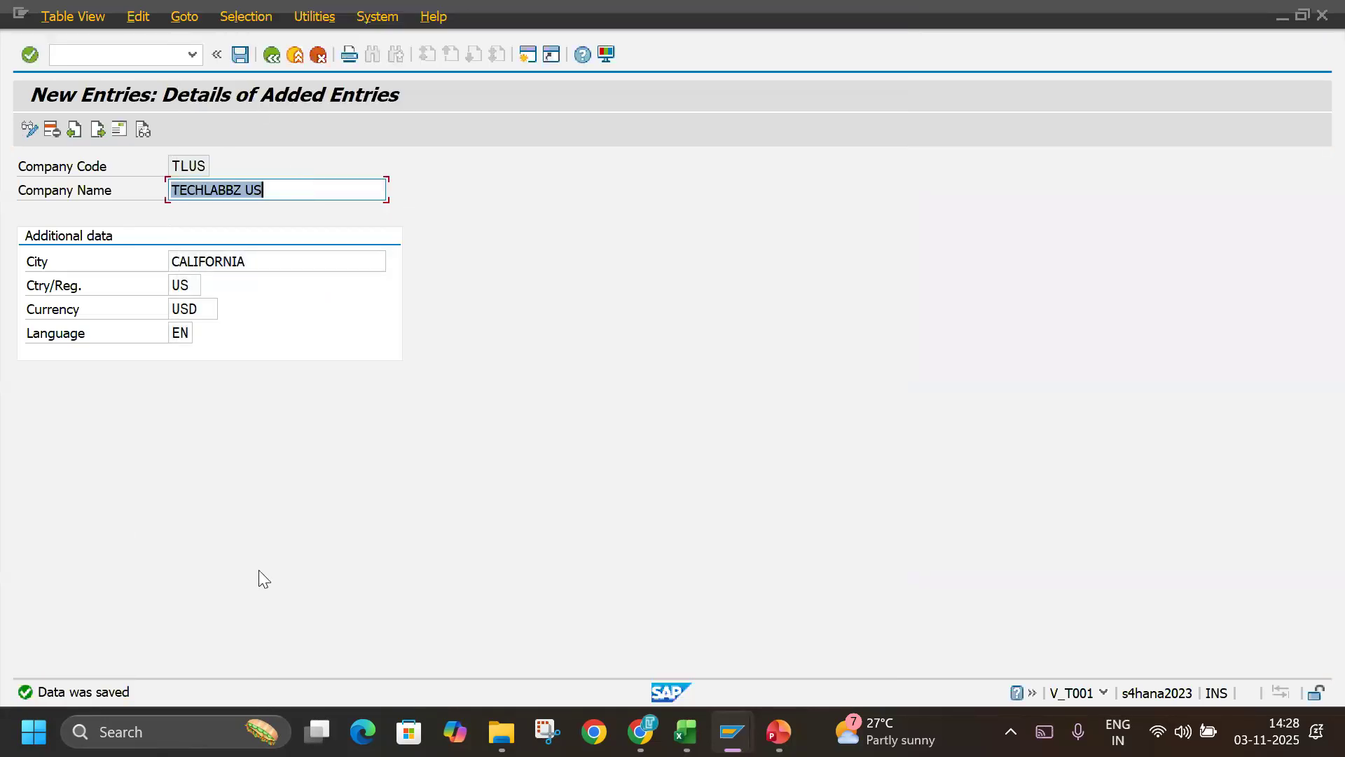
Leave the company code entry, switch to Excel and review the logged company TECHLB and company codes TLIN and TLUS.
click(300, 52)
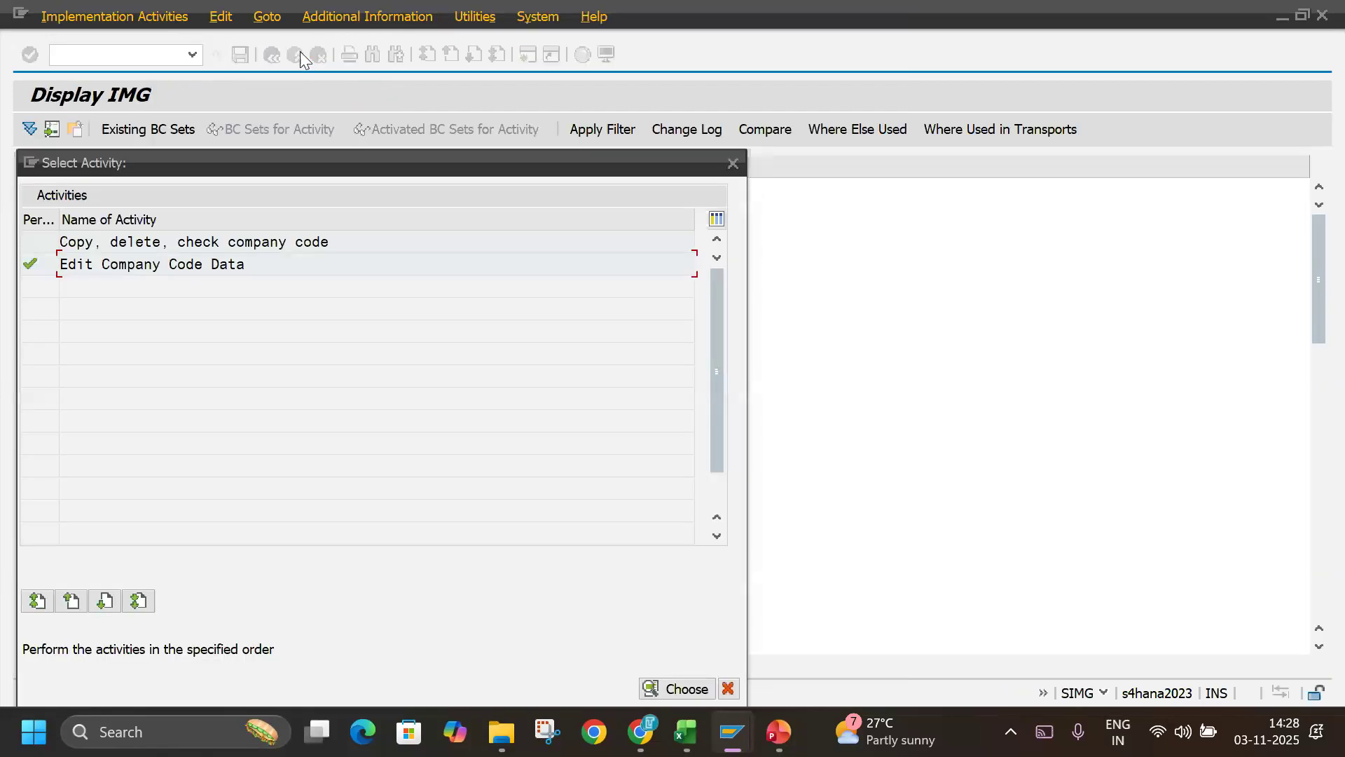
key(alt+Tab)
click(385, 145)
drag(321, 139, 323, 179)
click(343, 117)
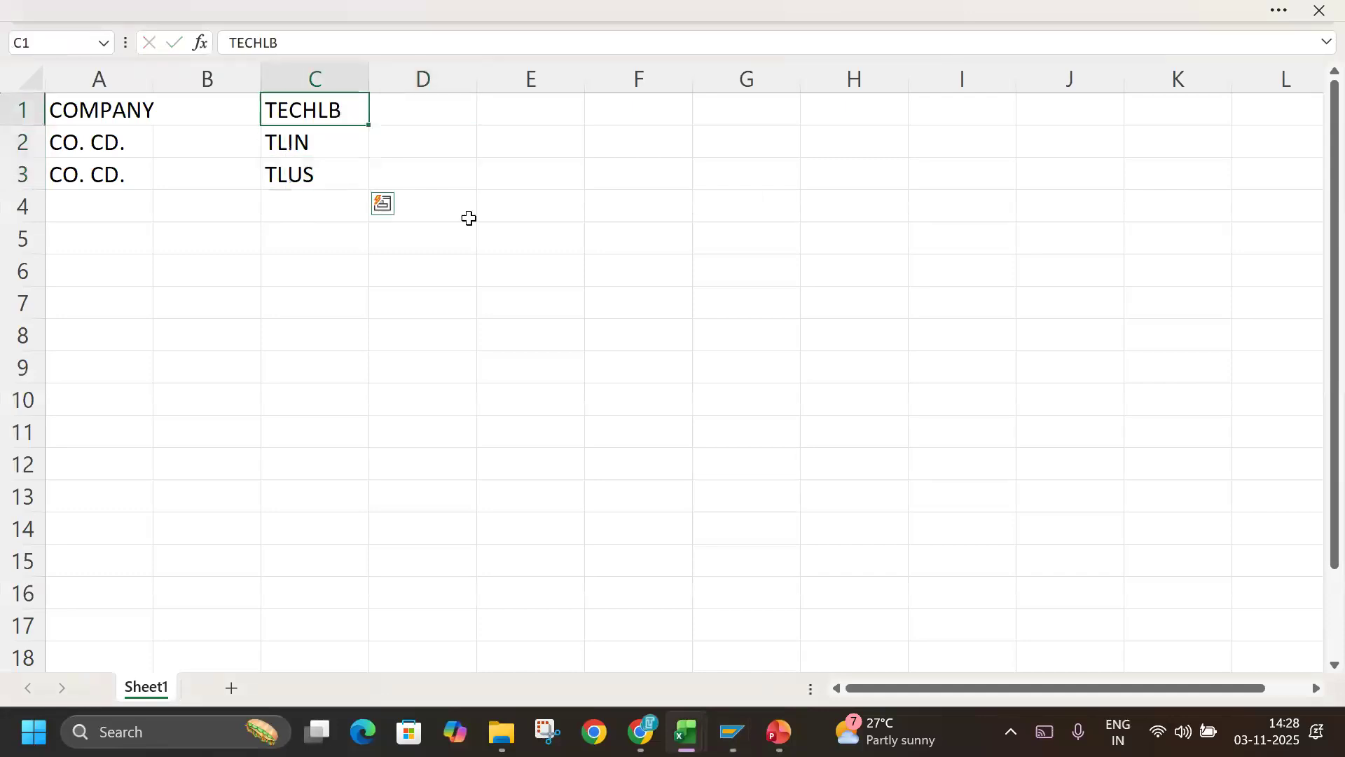
click(325, 144)
click(327, 172)
click(343, 140)
drag(348, 140, 343, 176)
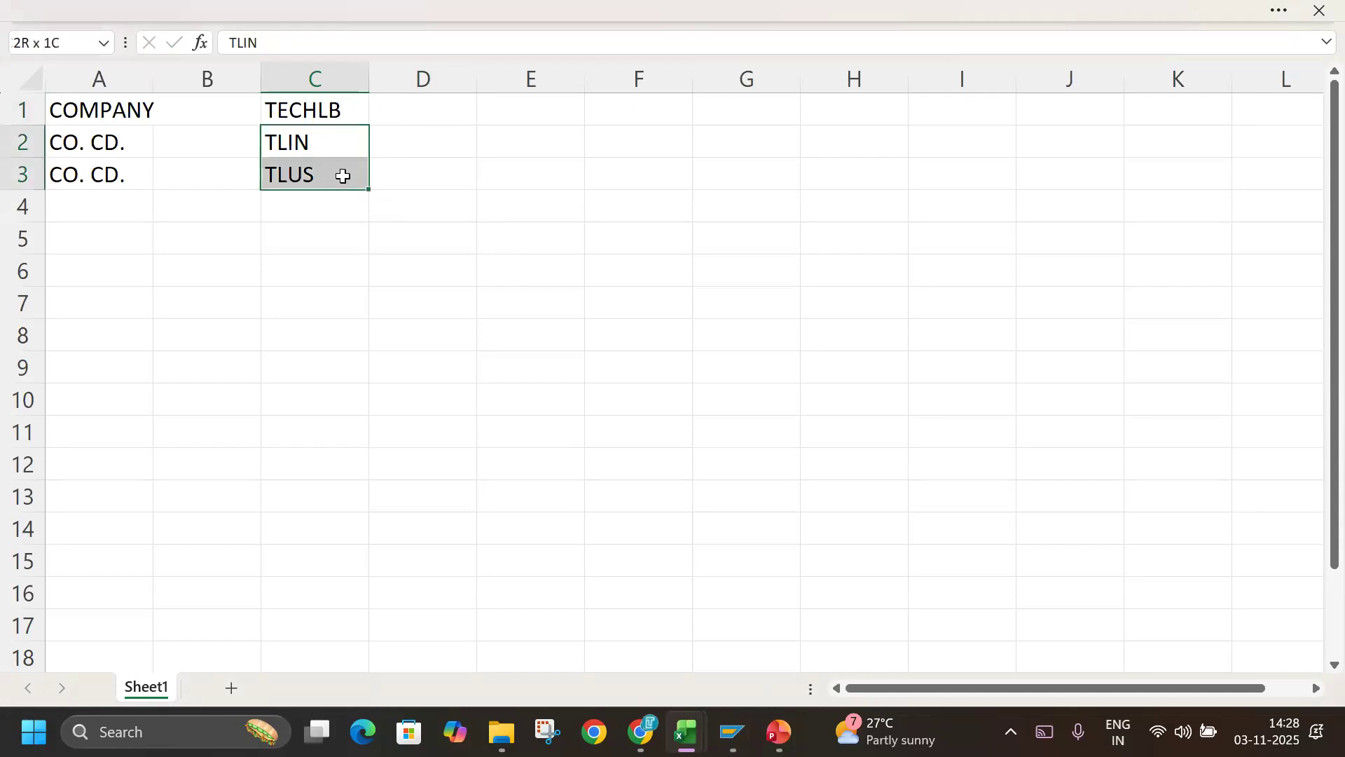
click(333, 111)
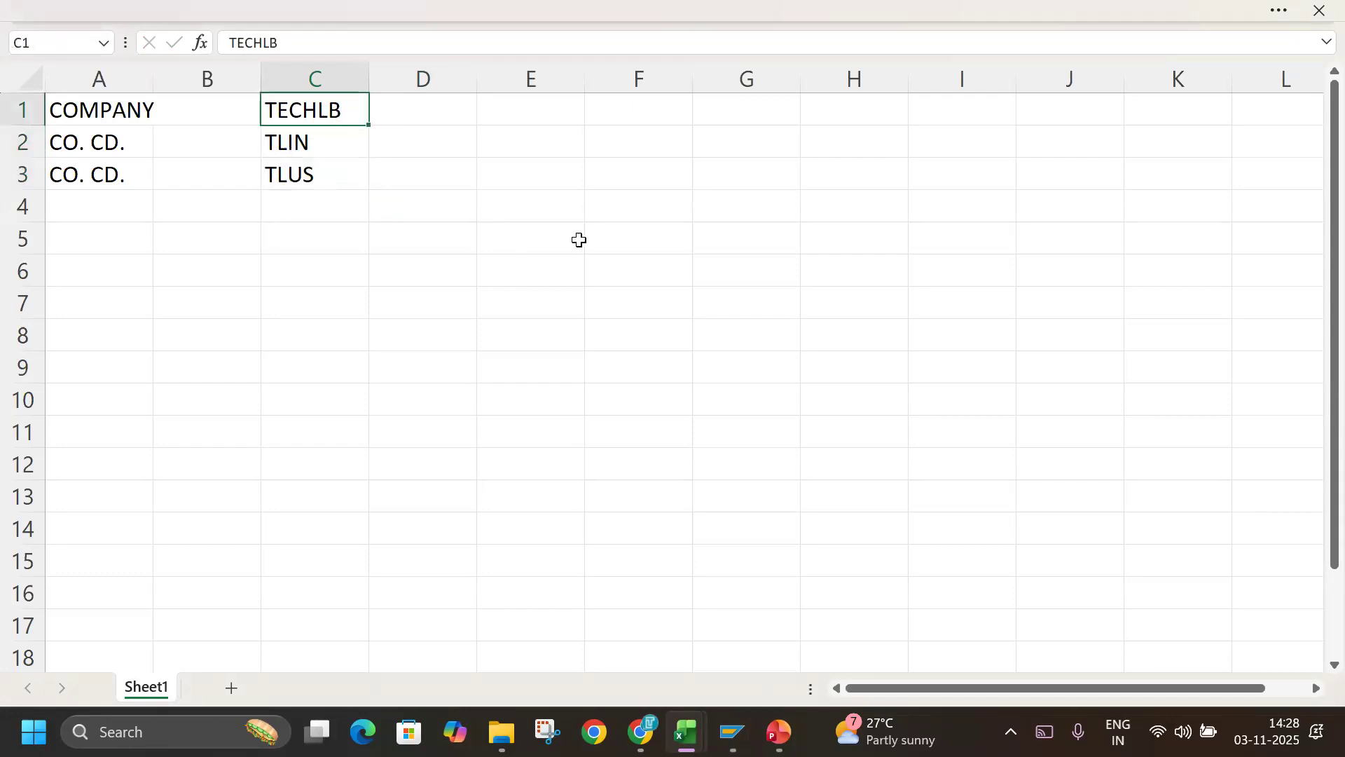
Switch to the Basic Settings notes workbook and mark step 3, Define Business Areas (OX03), in the enterprise structure list.
key(alt+Tab)
key(alt+Tab)
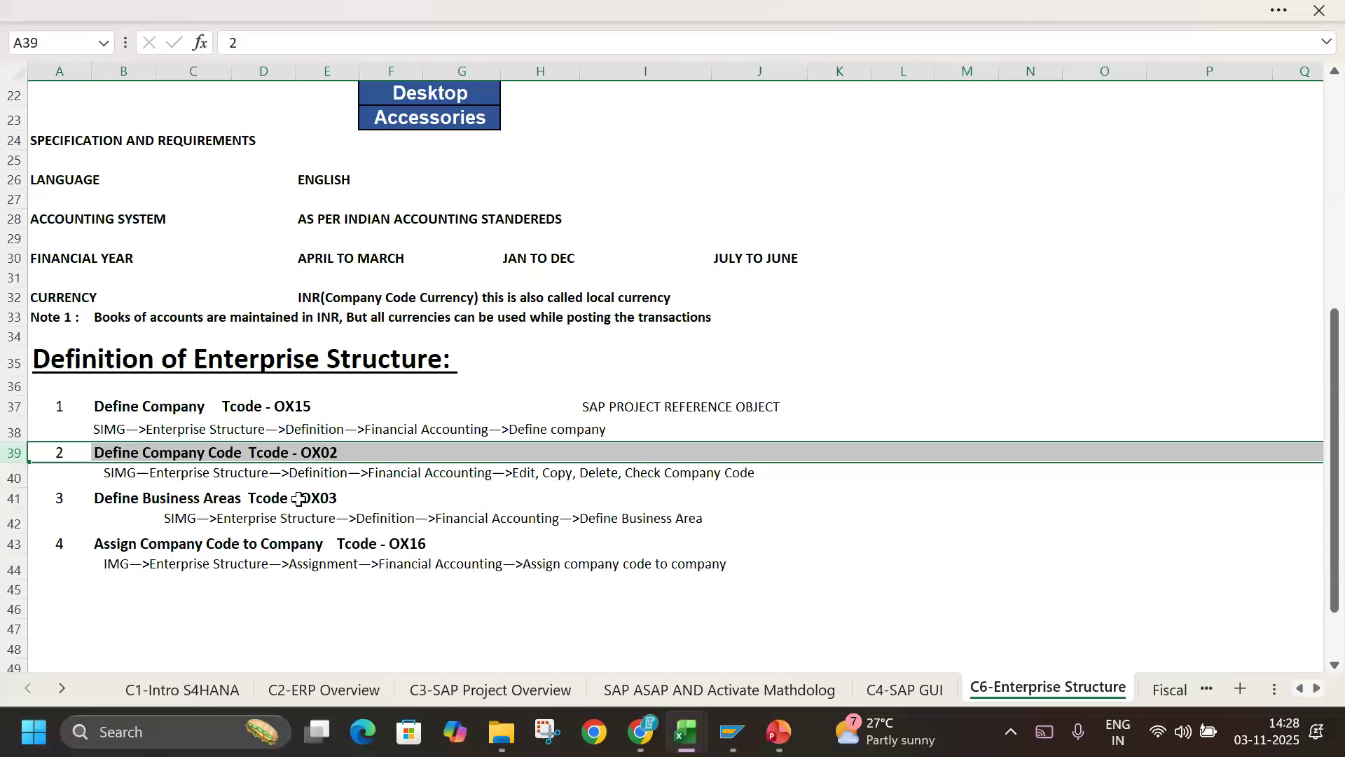
click(15, 494)
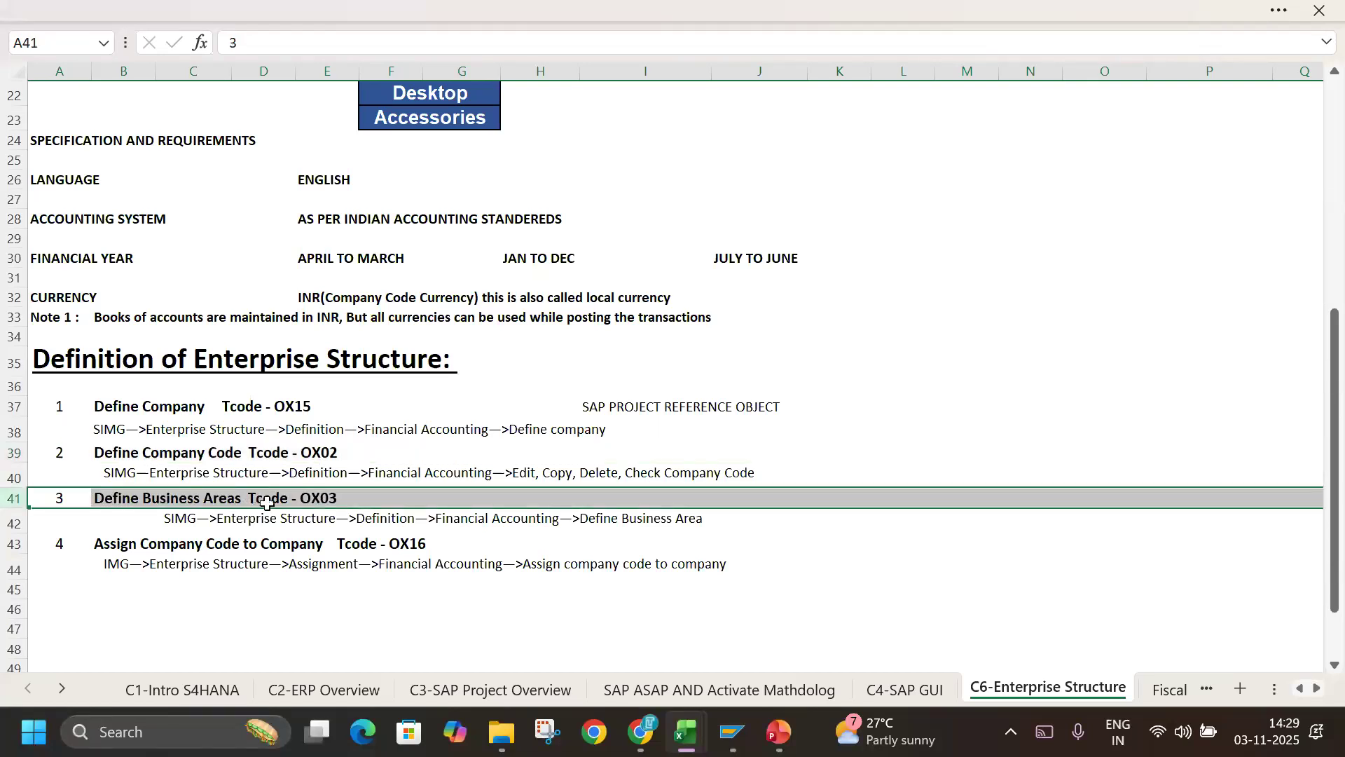
Switch back to SAP, close the company code activity selection and start new entries in Define Business Area.
key(alt+Tab)
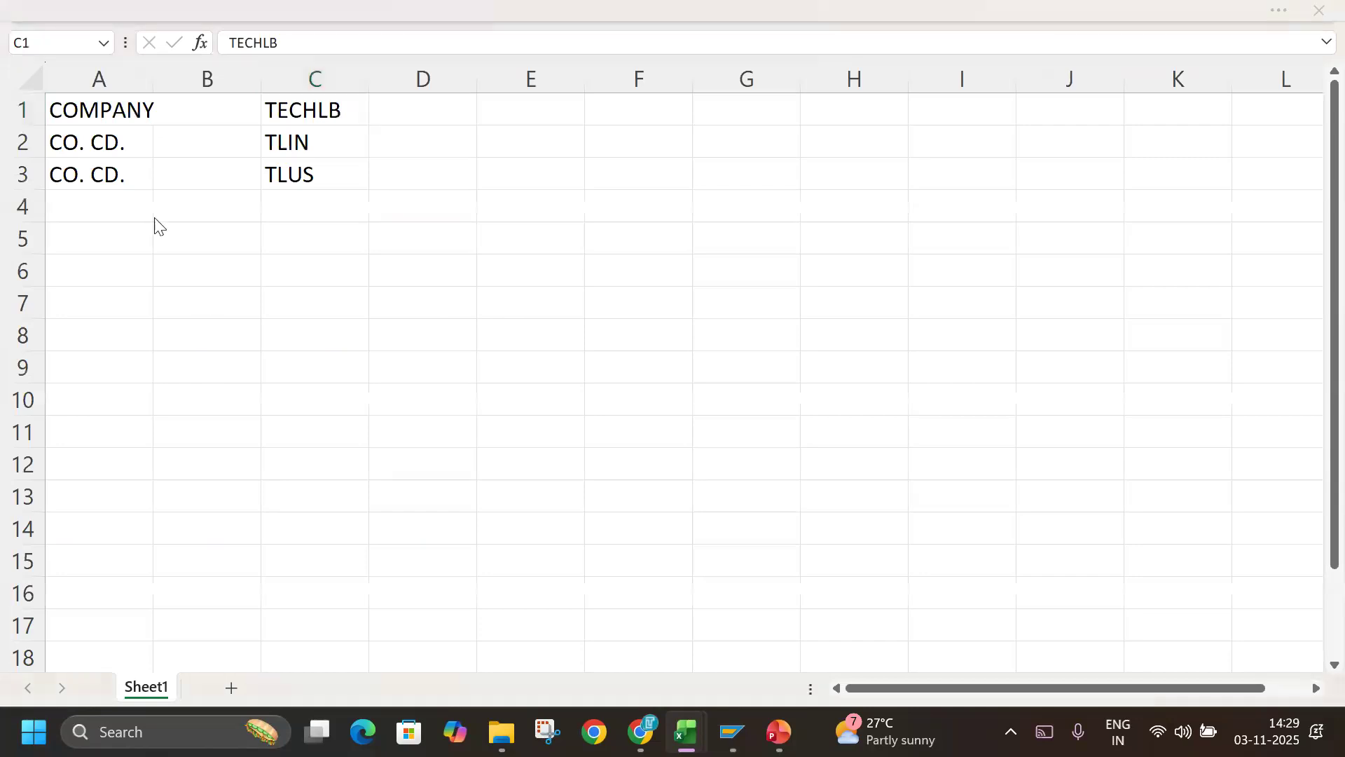
key(alt+Tab)
key(alt+Tab)
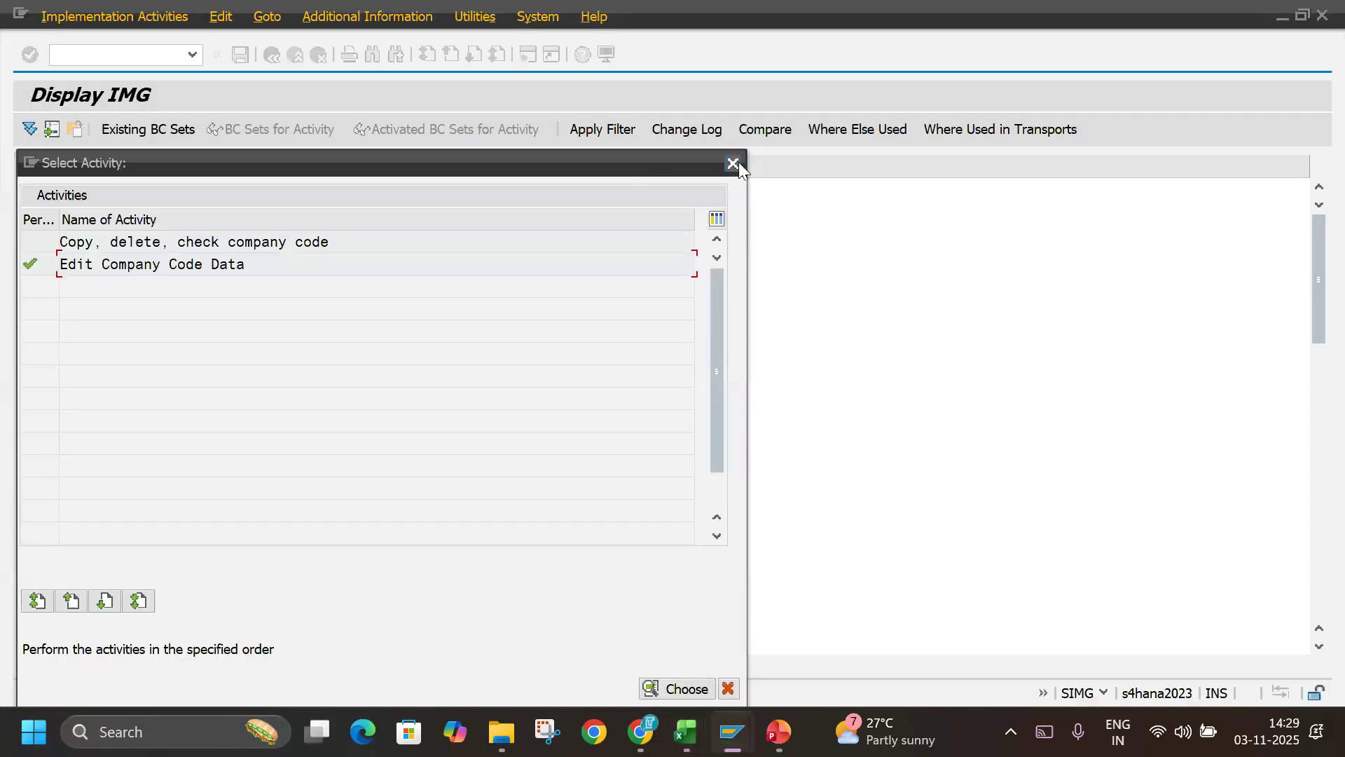
click(739, 162)
click(191, 410)
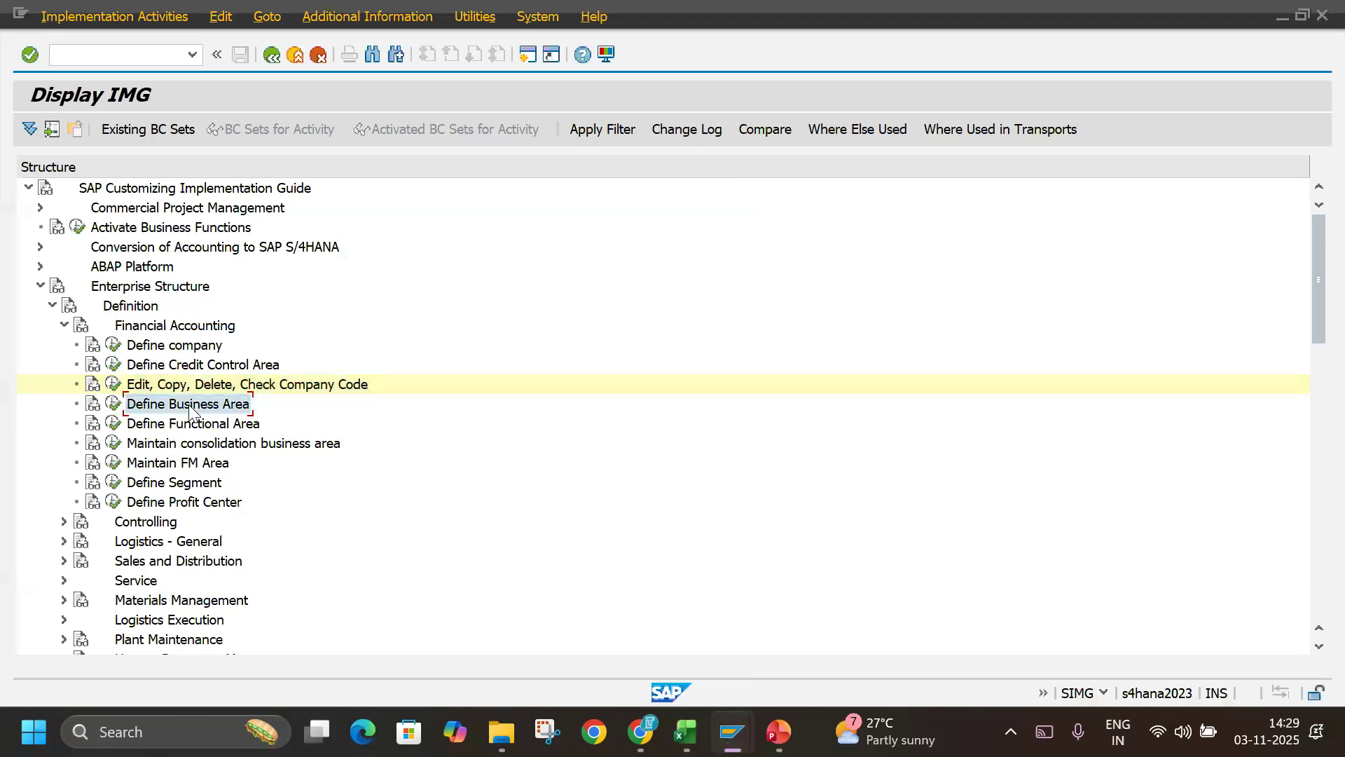
click(112, 405)
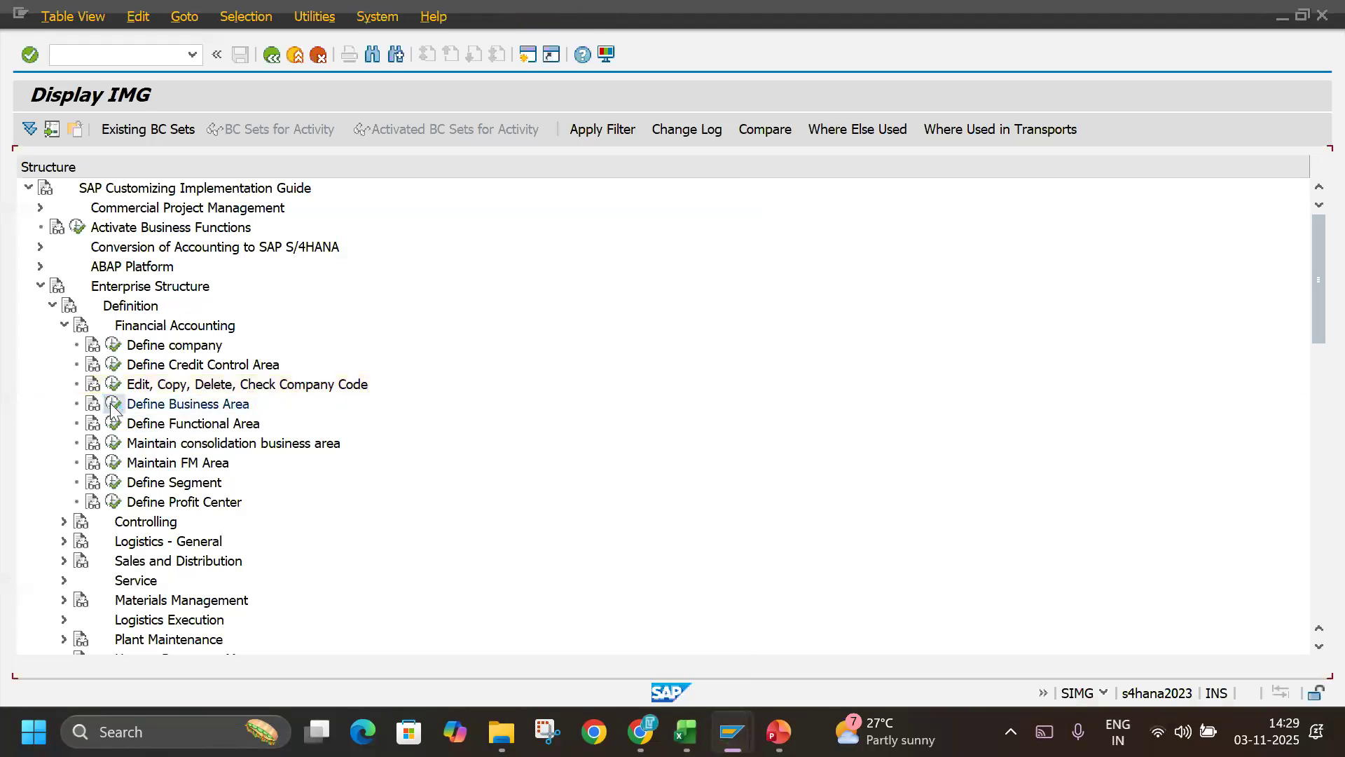
click(79, 131)
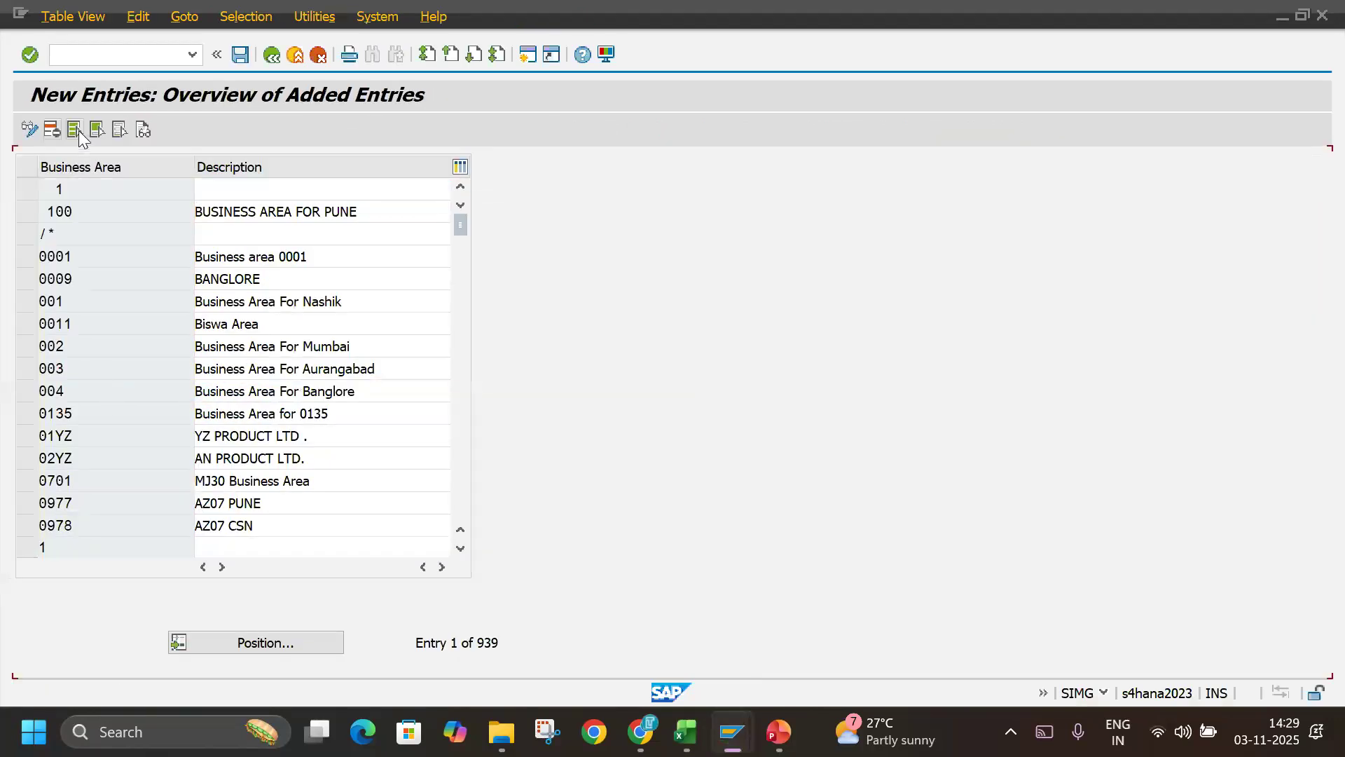
Enter business area TLBA with the description TECHLABBZ BUSINESS AREA.
text(TLLL)
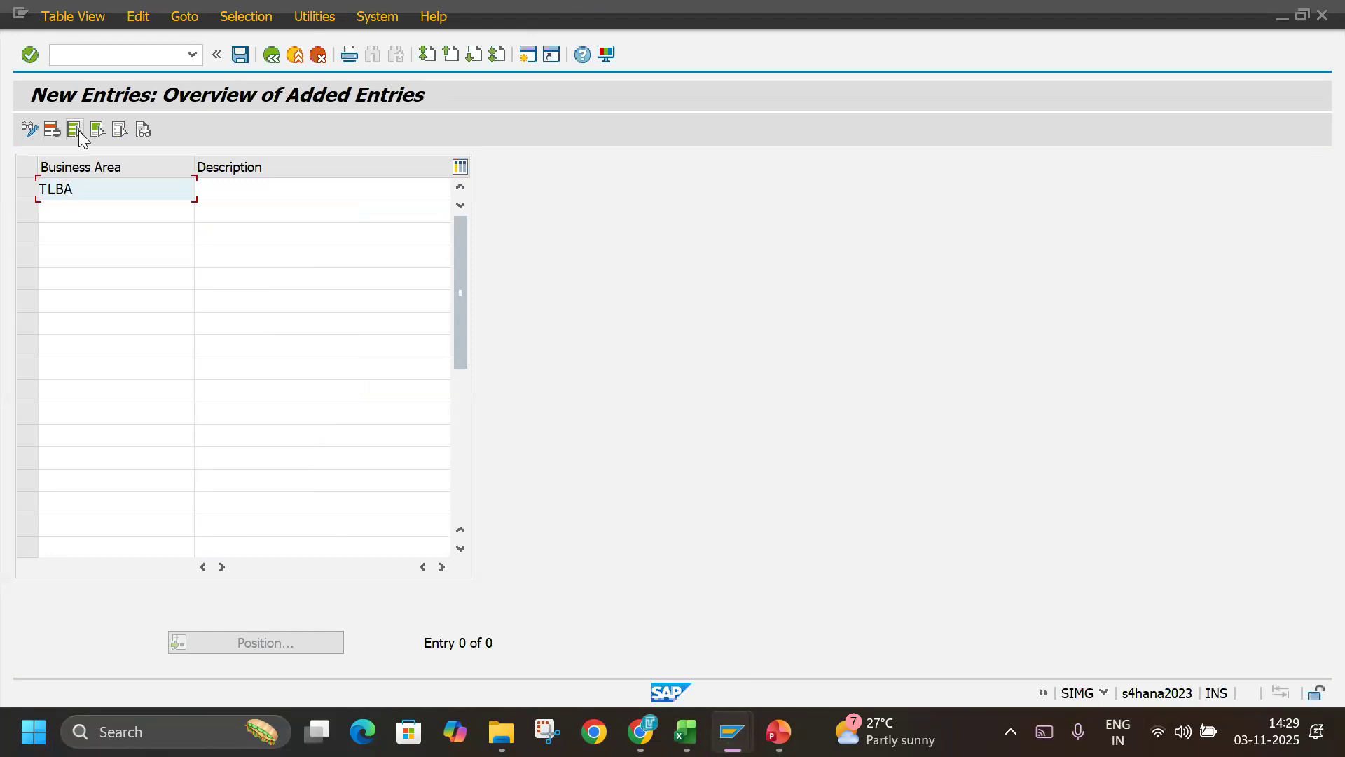
key(Tab)
text(T)
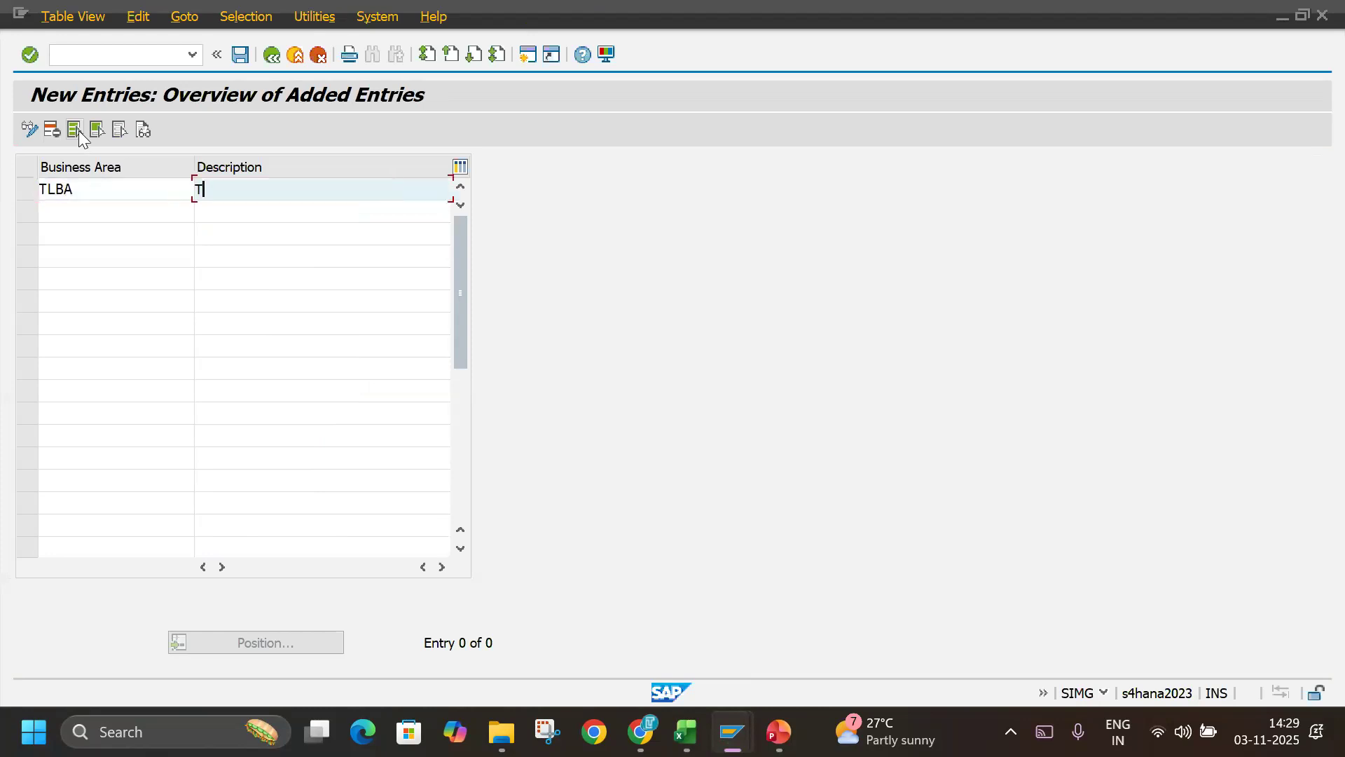
text(ECHLABBZ BUSIN)
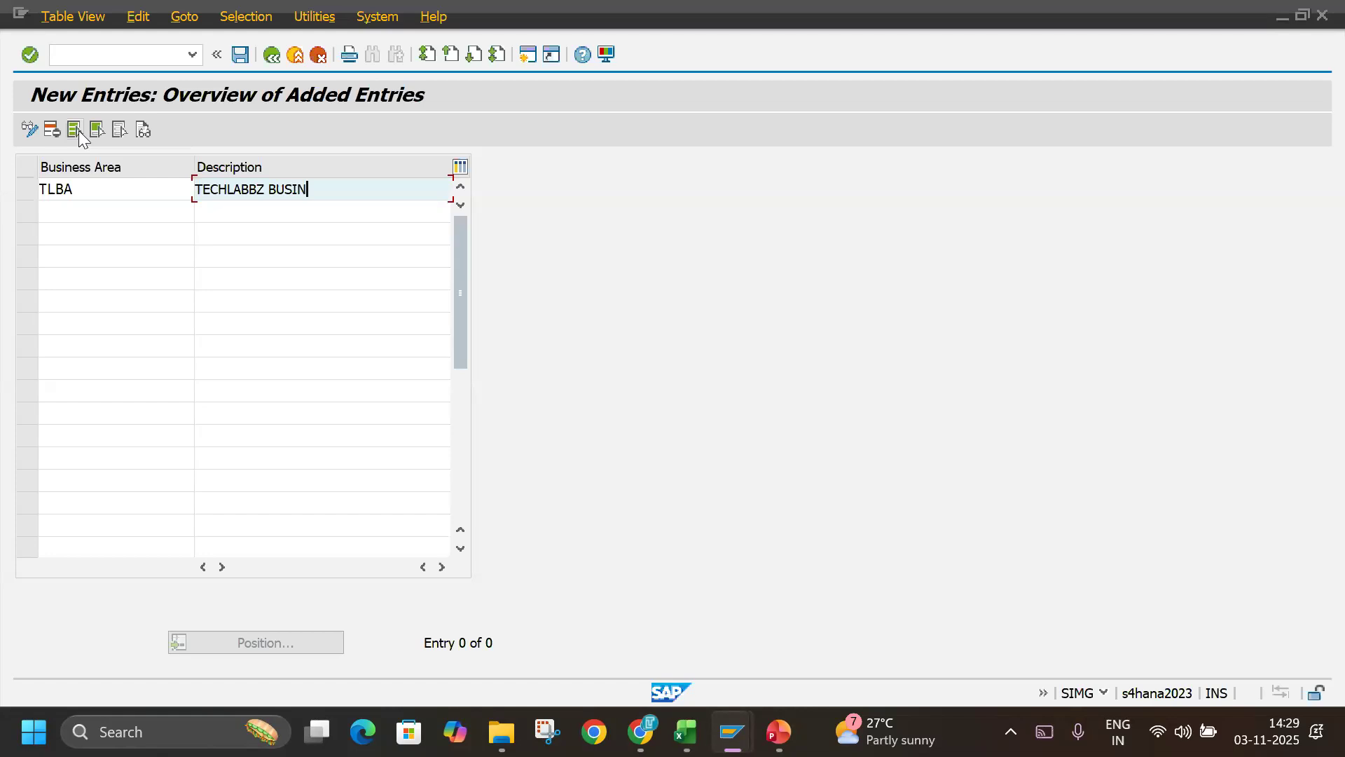
text(ESS AREA)
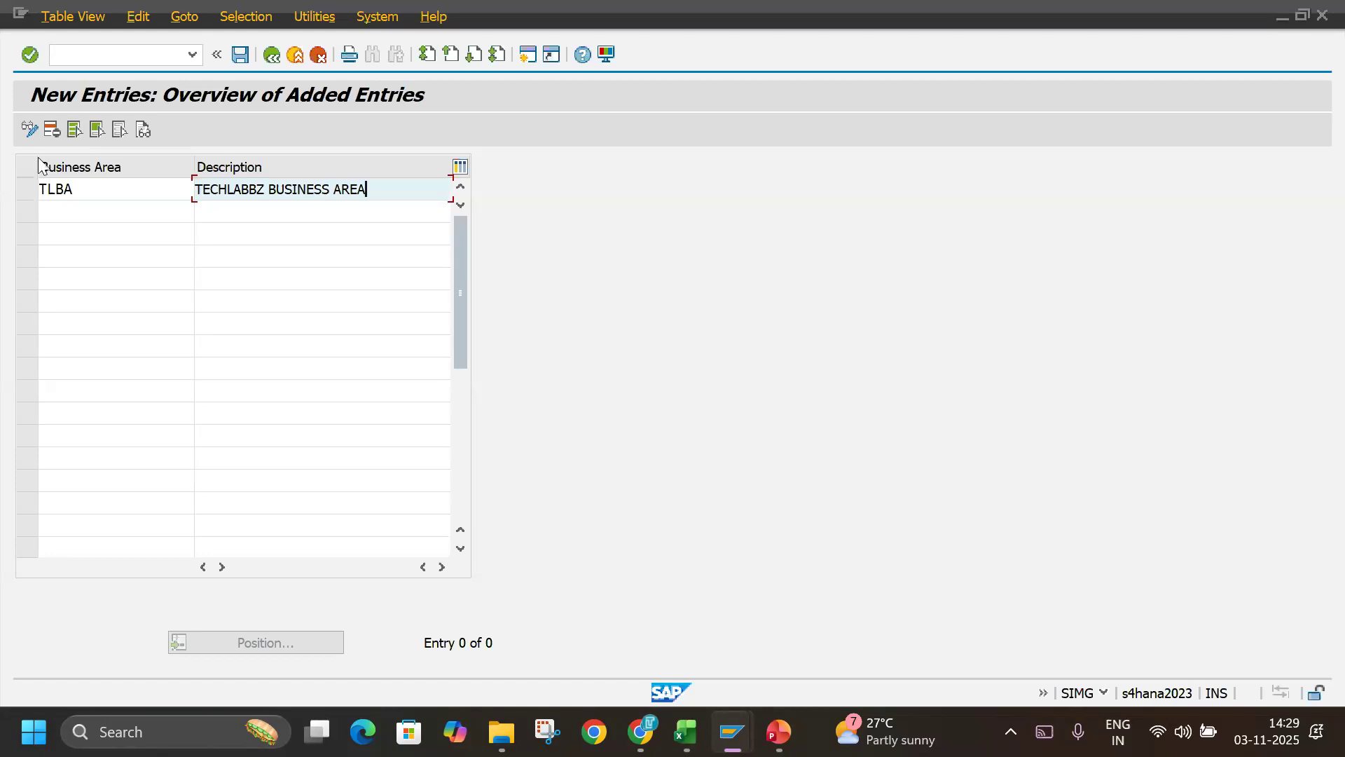
Change the first business area's code to TBAI and extend its description to TECHLABBZ BUSINESS AREA INDIA.
drag(99, 181, 23, 189)
text(TB)
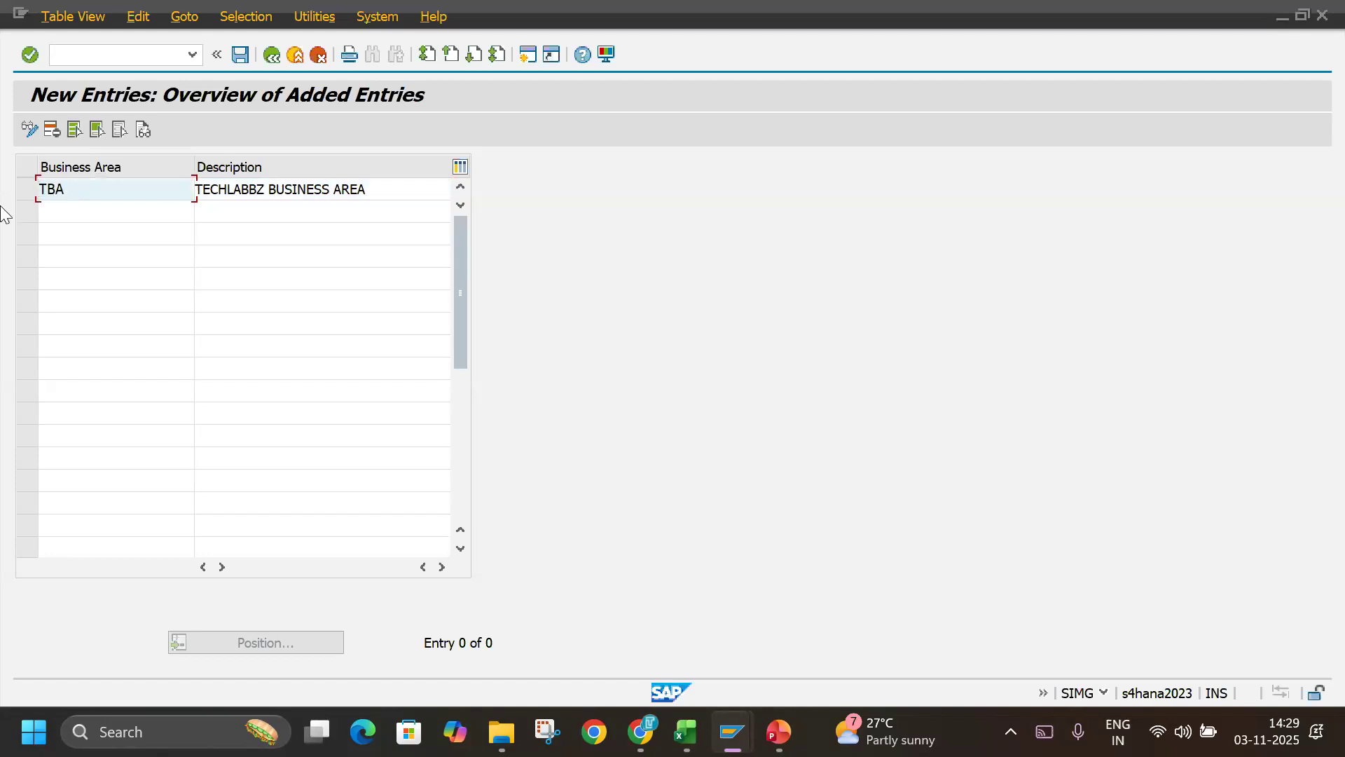
key(Tab)
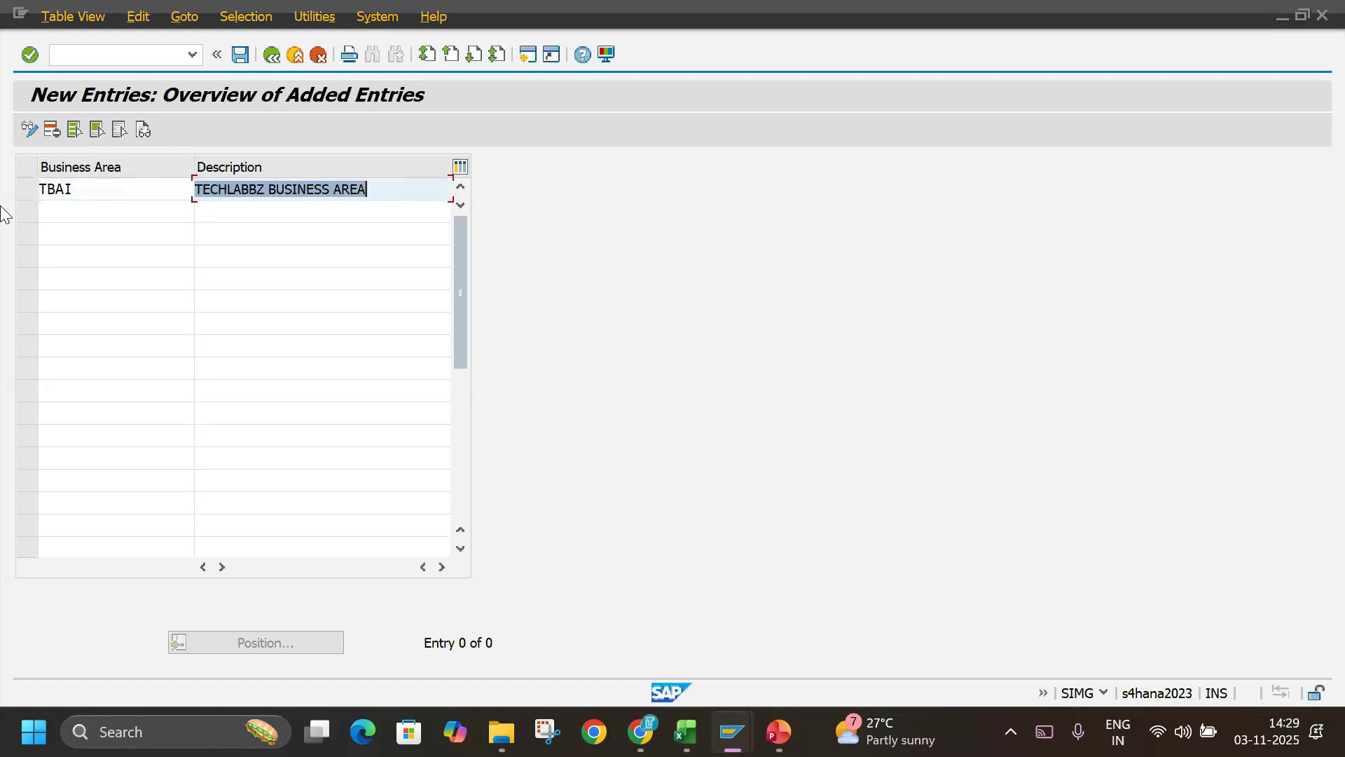
key(End)
text(INDIA)
Add business area TBAU with the description TECHLABBZ BUSINESS AREA US and save the entries, confirming the customizing request.
key(Tab)
text(TB )
text(U)
key(Tab)
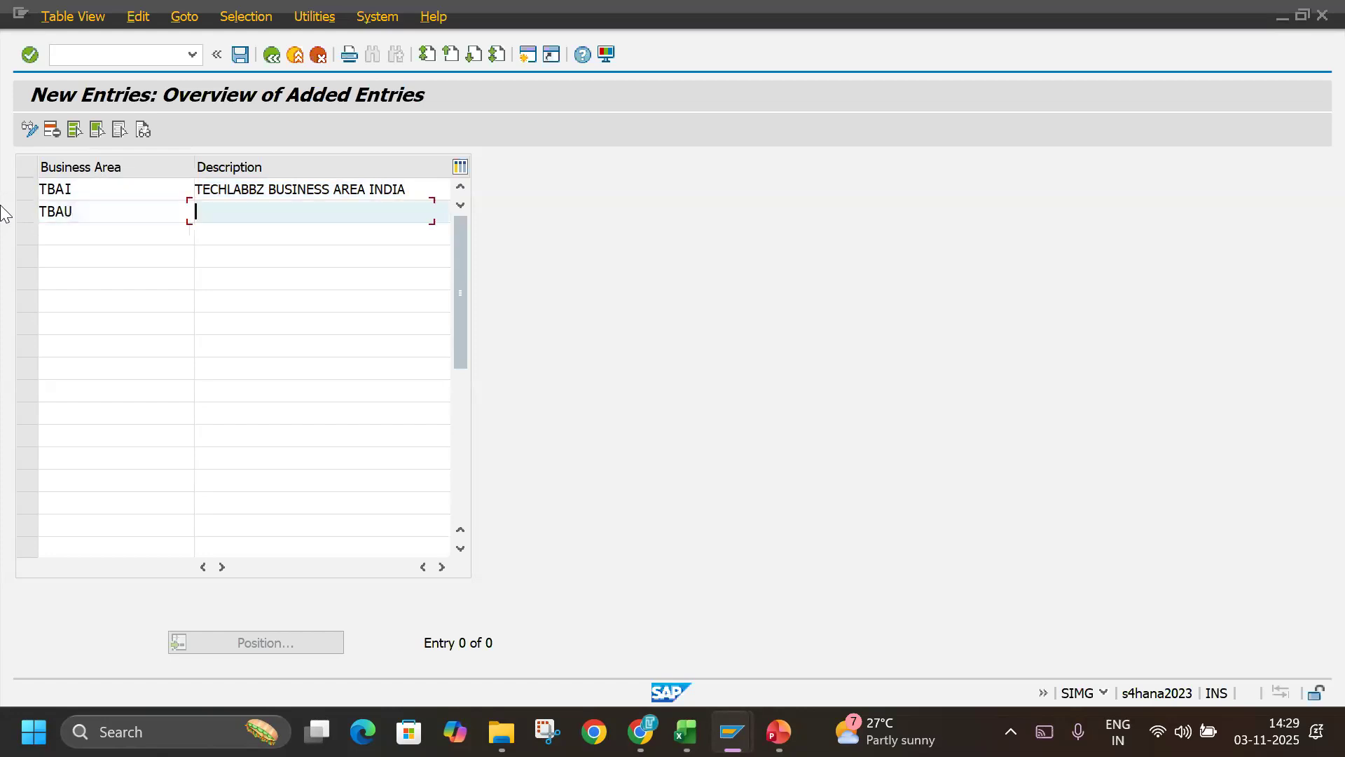
text(TECHLABBZ BUSINE)
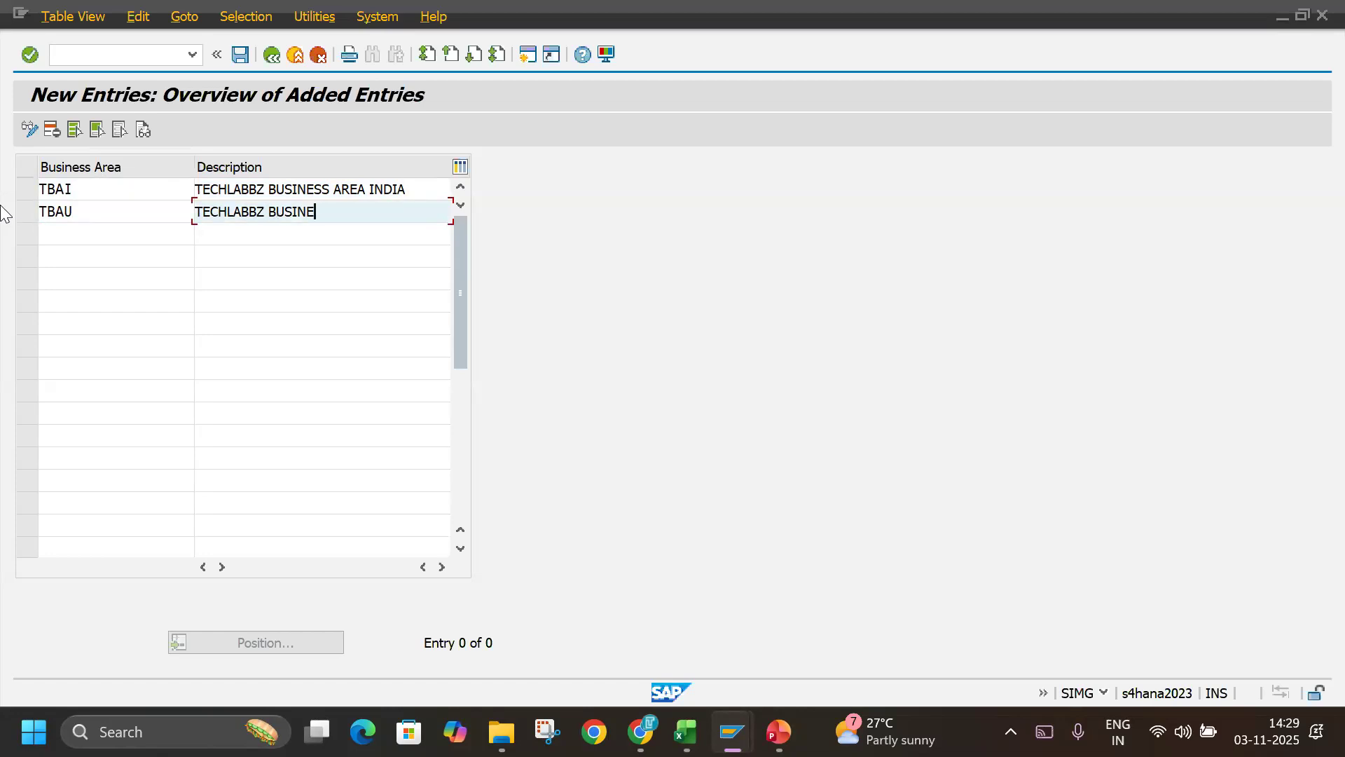
text(SS AREA US)
key(Return)
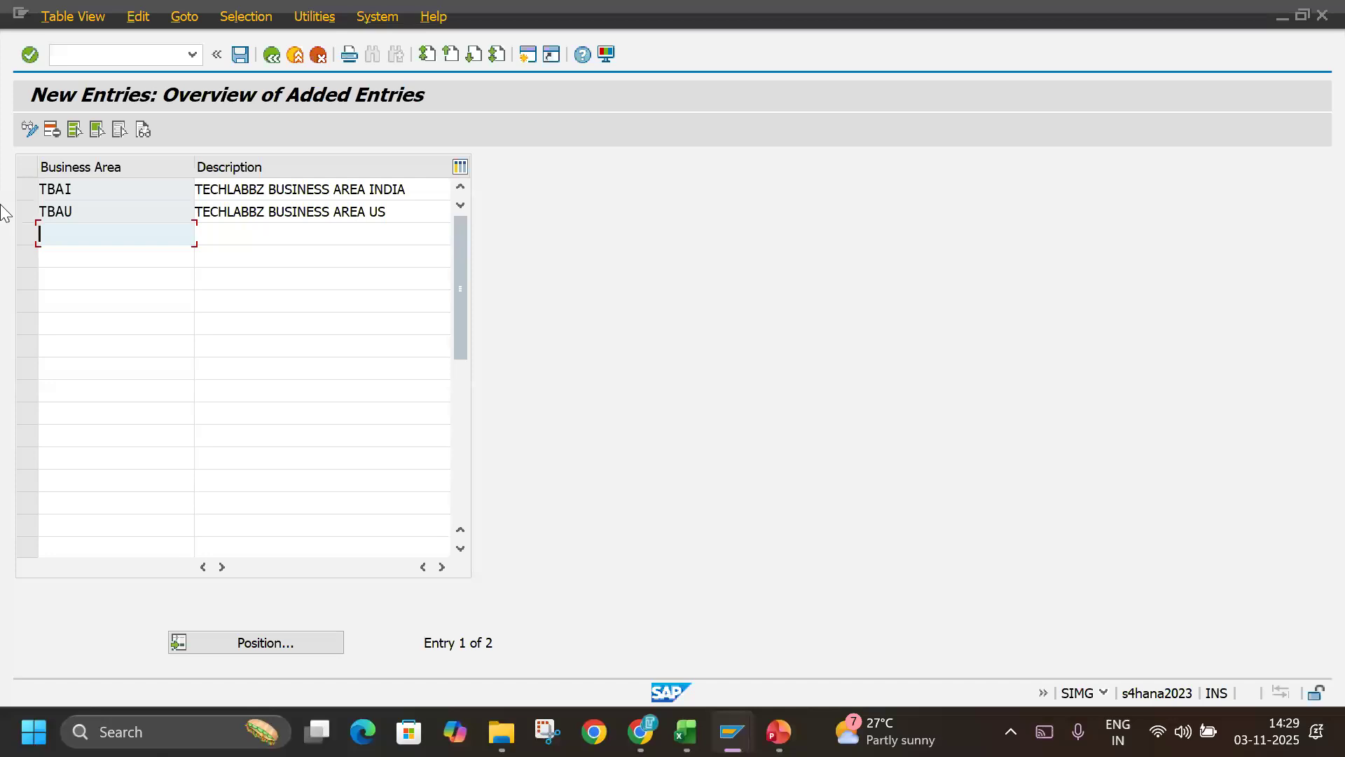
click(239, 55)
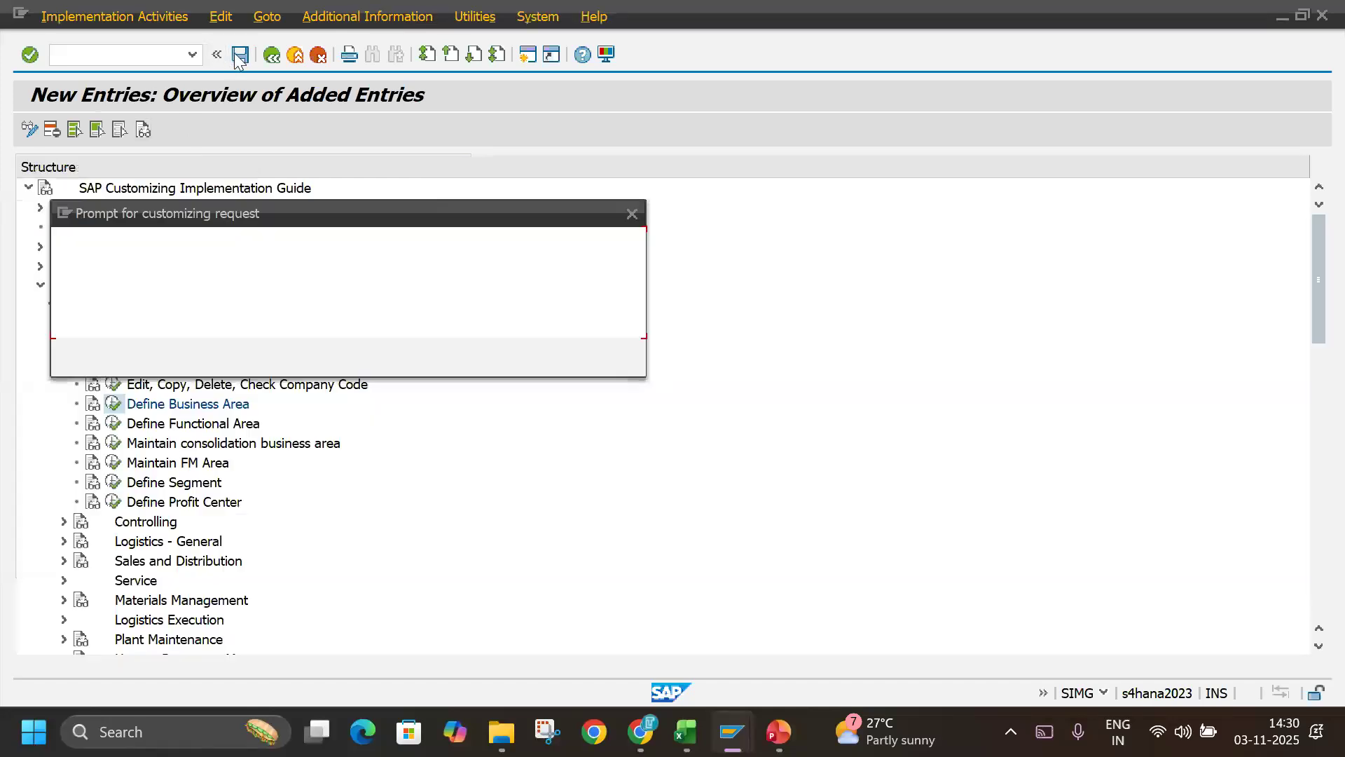
key(Return)
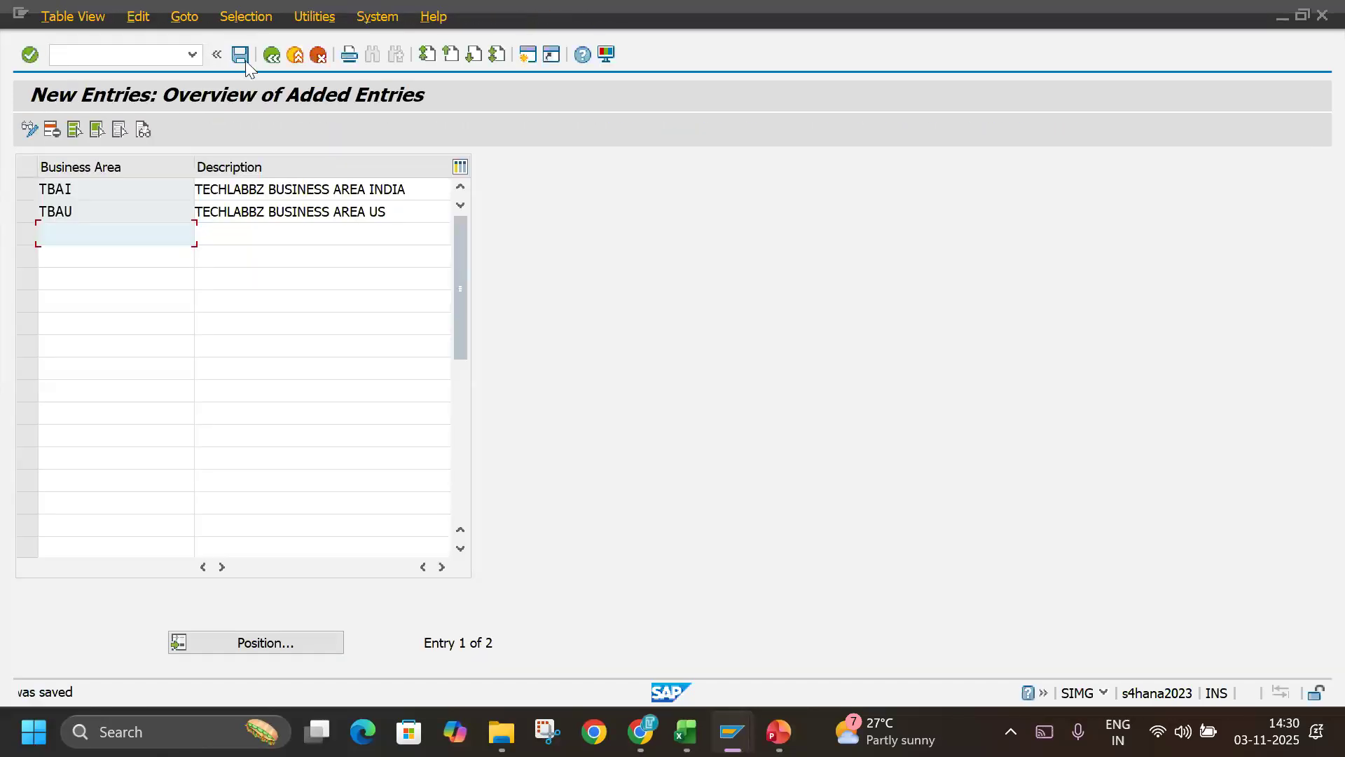
Switch to the Excel code log and record BA in A4, with TBAI in C4 and TBAU in D4.
key(alt+Tab)
click(556, 289)
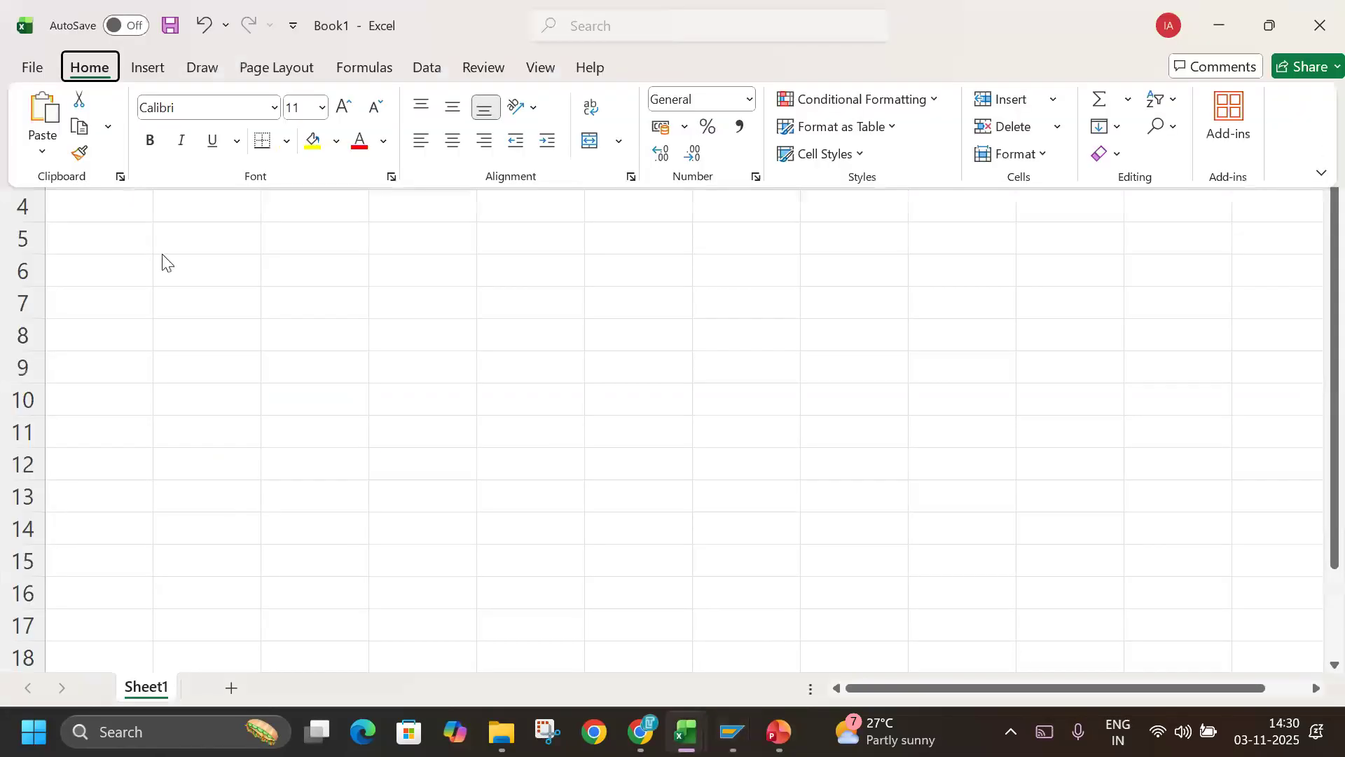
click(117, 218)
click(414, 141)
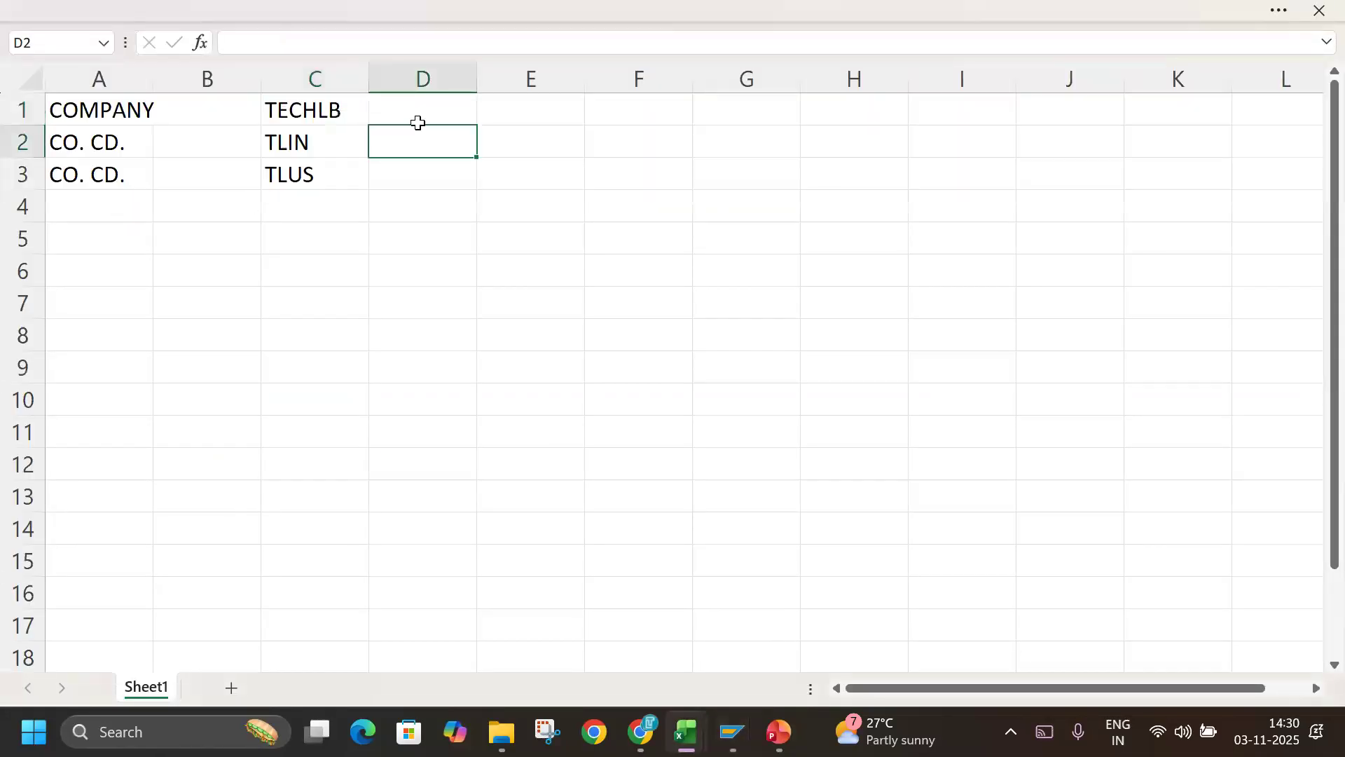
click(105, 208)
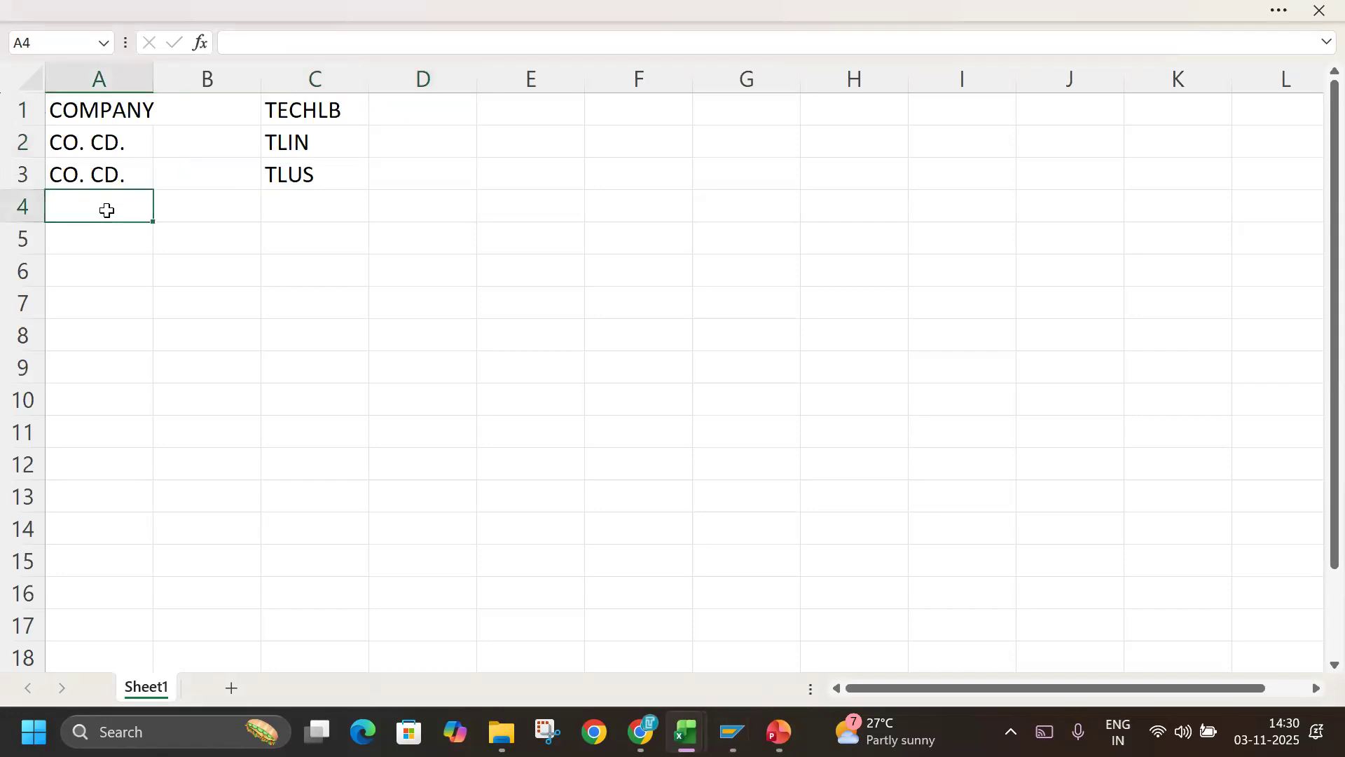
text(BA)
key(Tab)
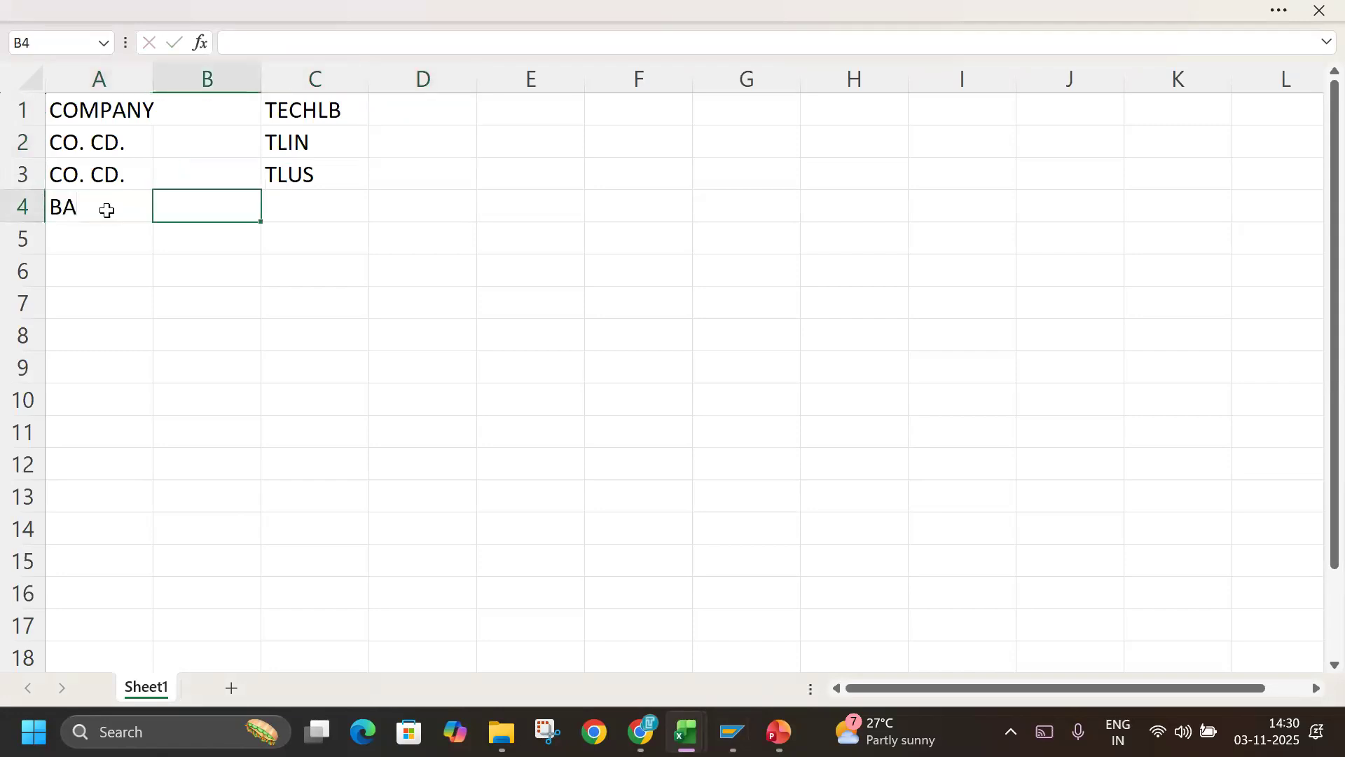
key(Tab)
text(T)
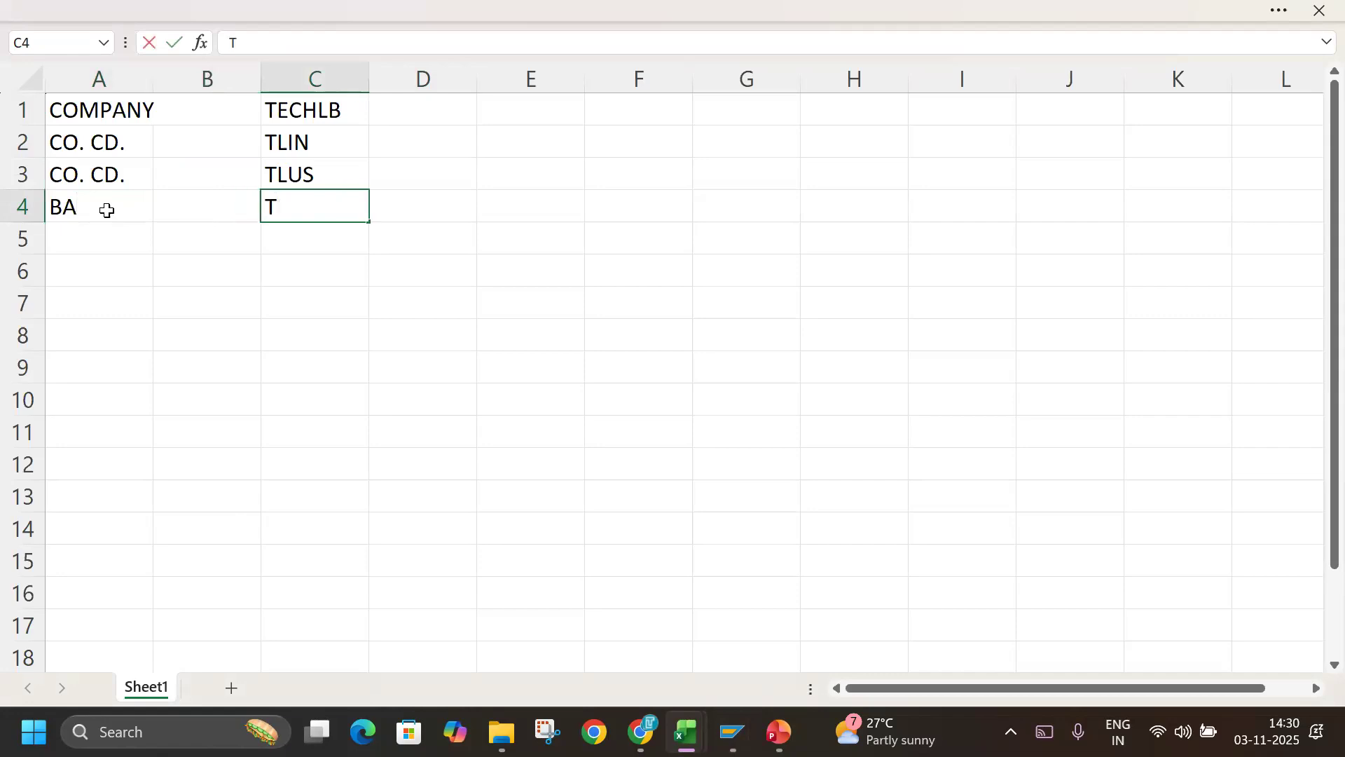
text(BAI)
key(Tab)
text(TBAU)
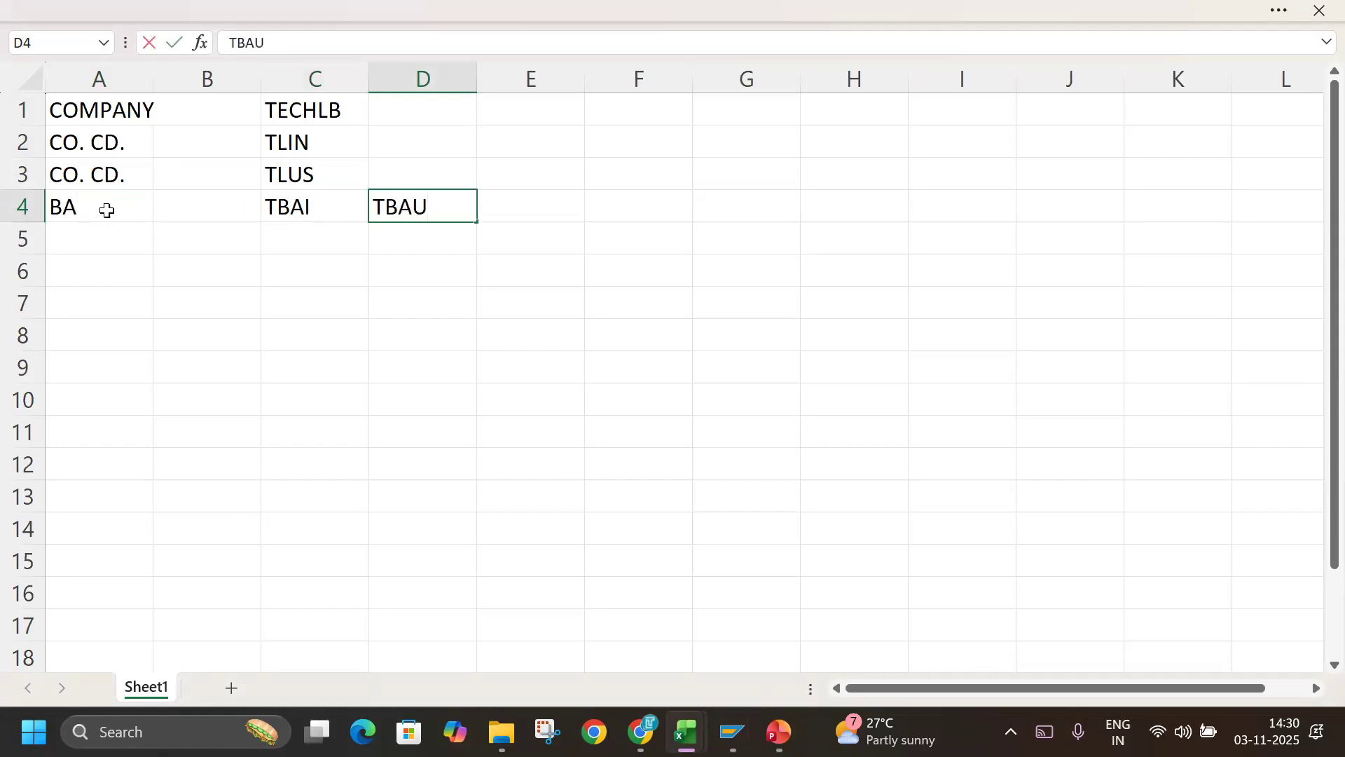
Switch back to SAP, leave the business area entries and review the company, company code and business area definition activities.
key(alt+Tab)
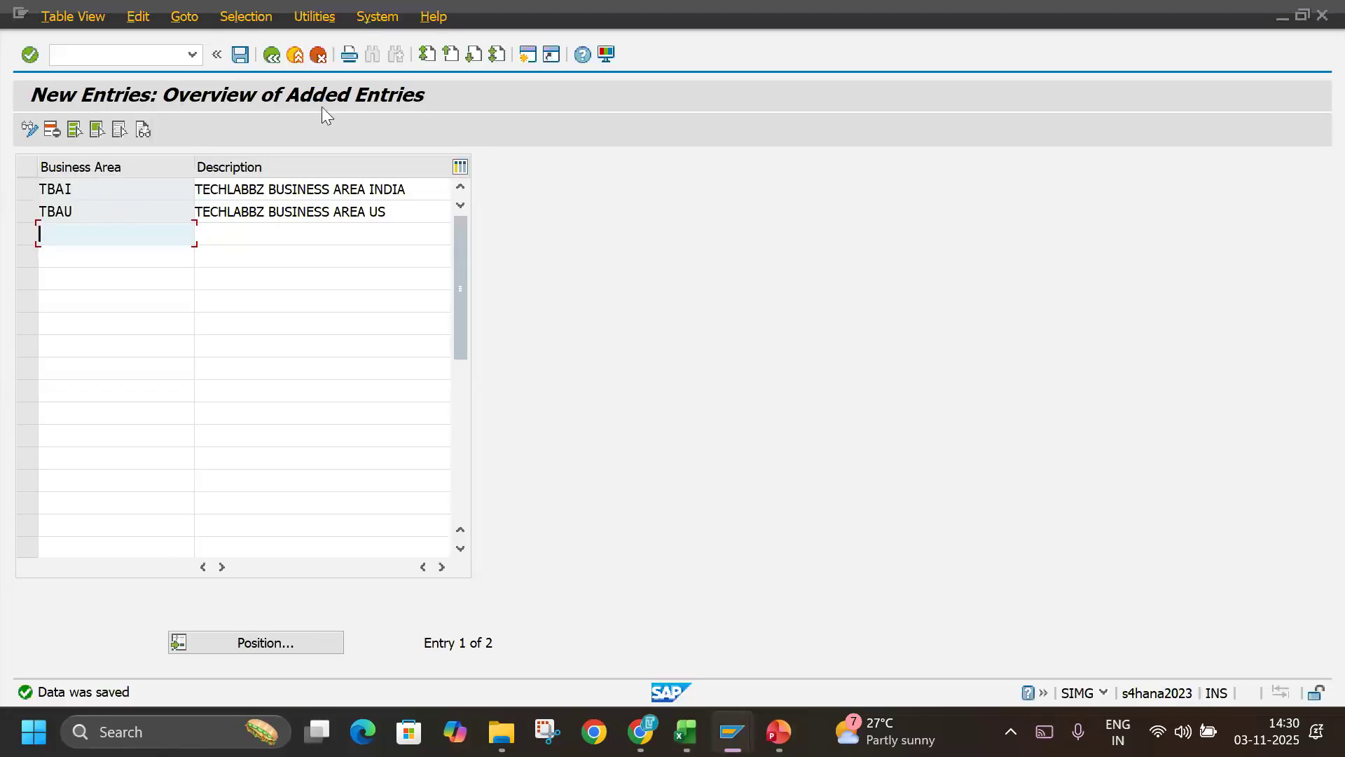
click(298, 59)
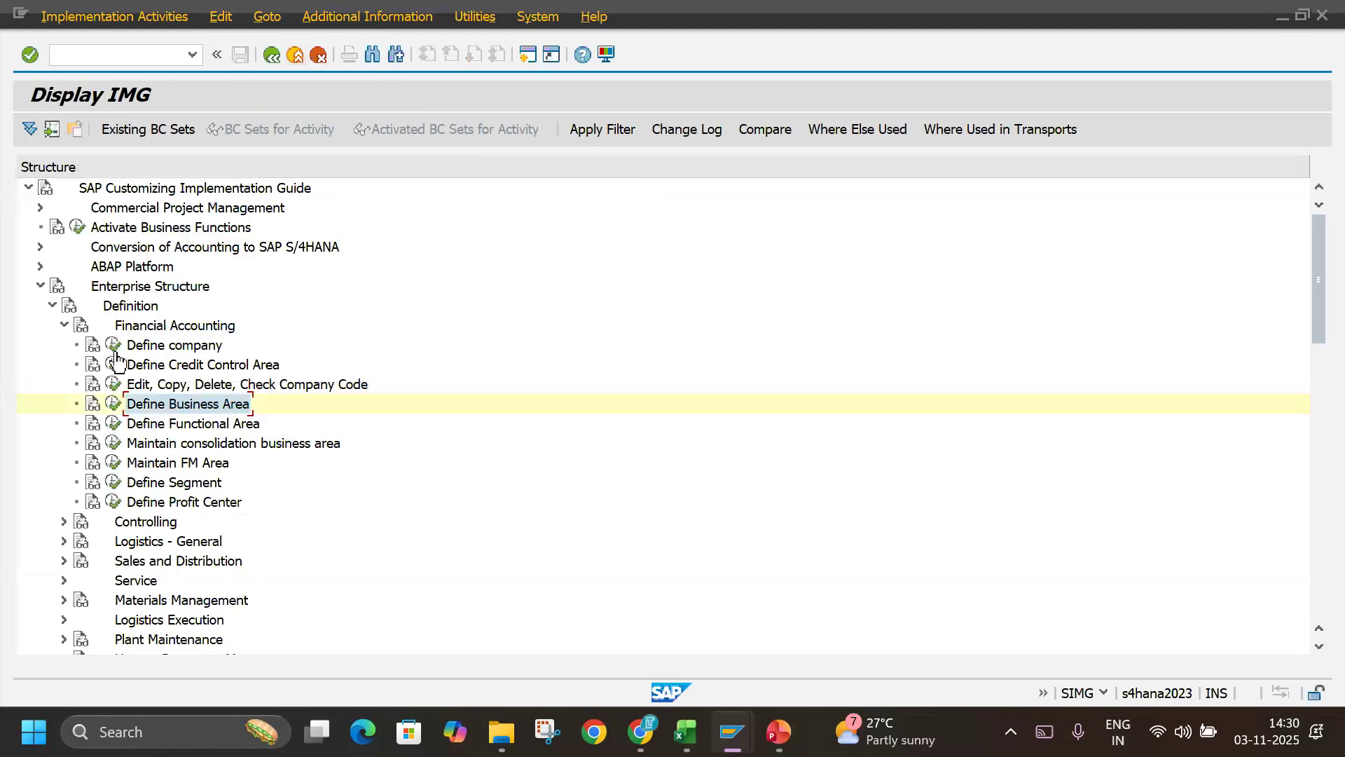
click(134, 365)
click(144, 347)
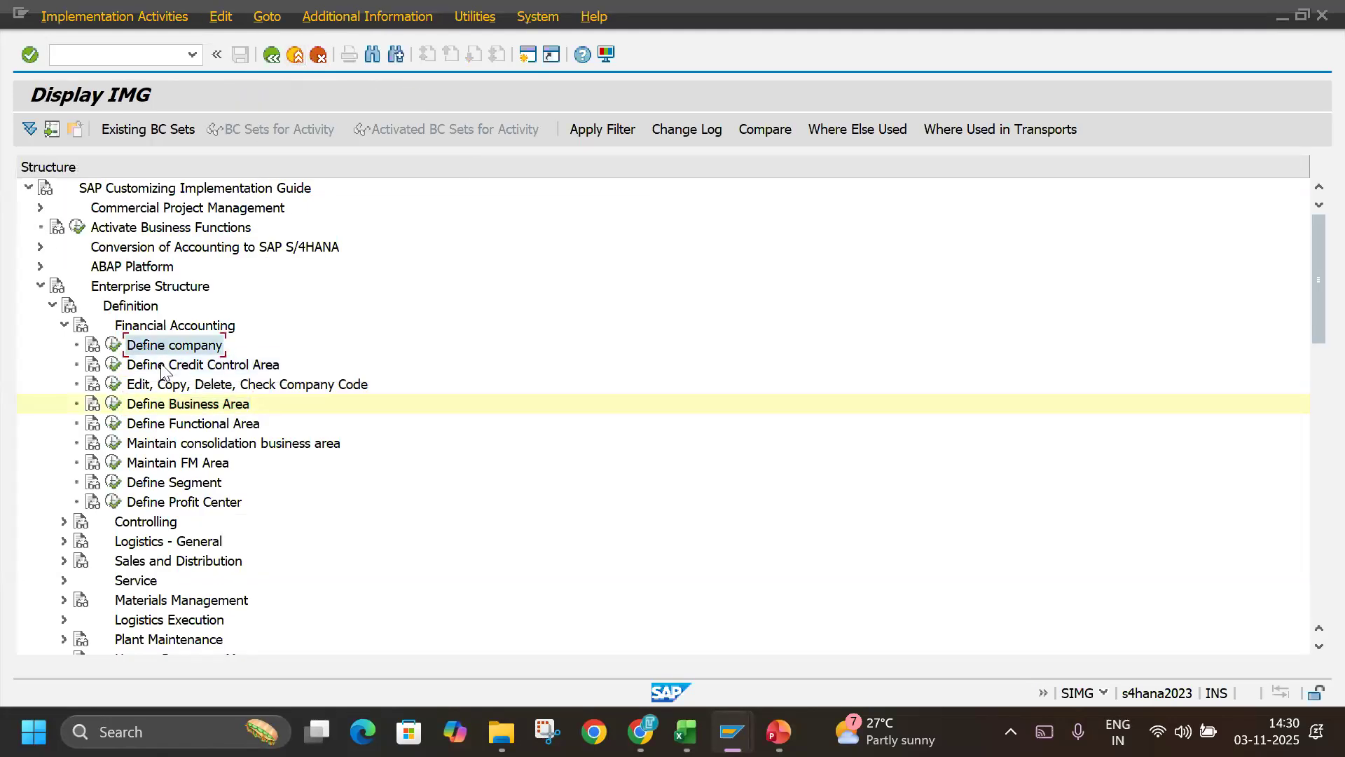
click(167, 385)
click(176, 405)
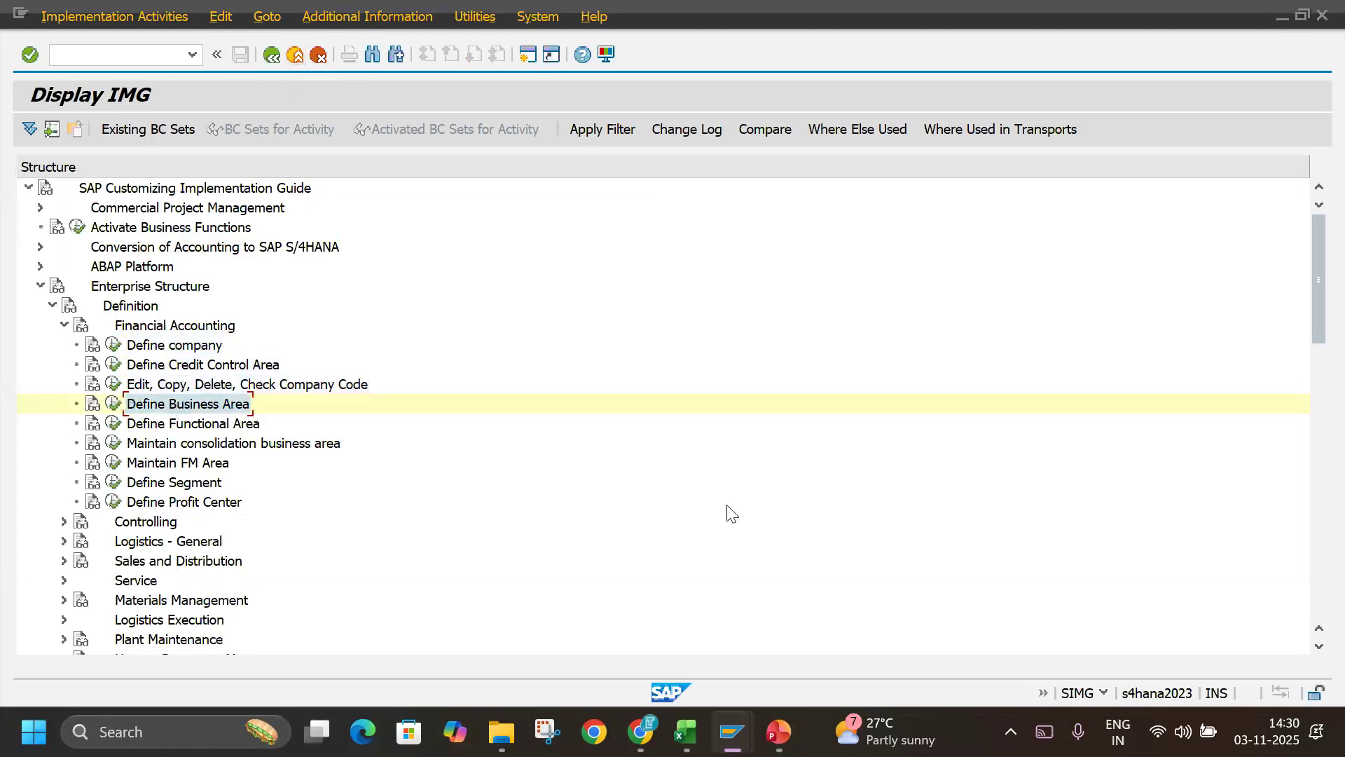
Switch to the Basic Settings notes workbook and mark step 4, Assign Company Code to Company (OX16).
key(alt+Tab)
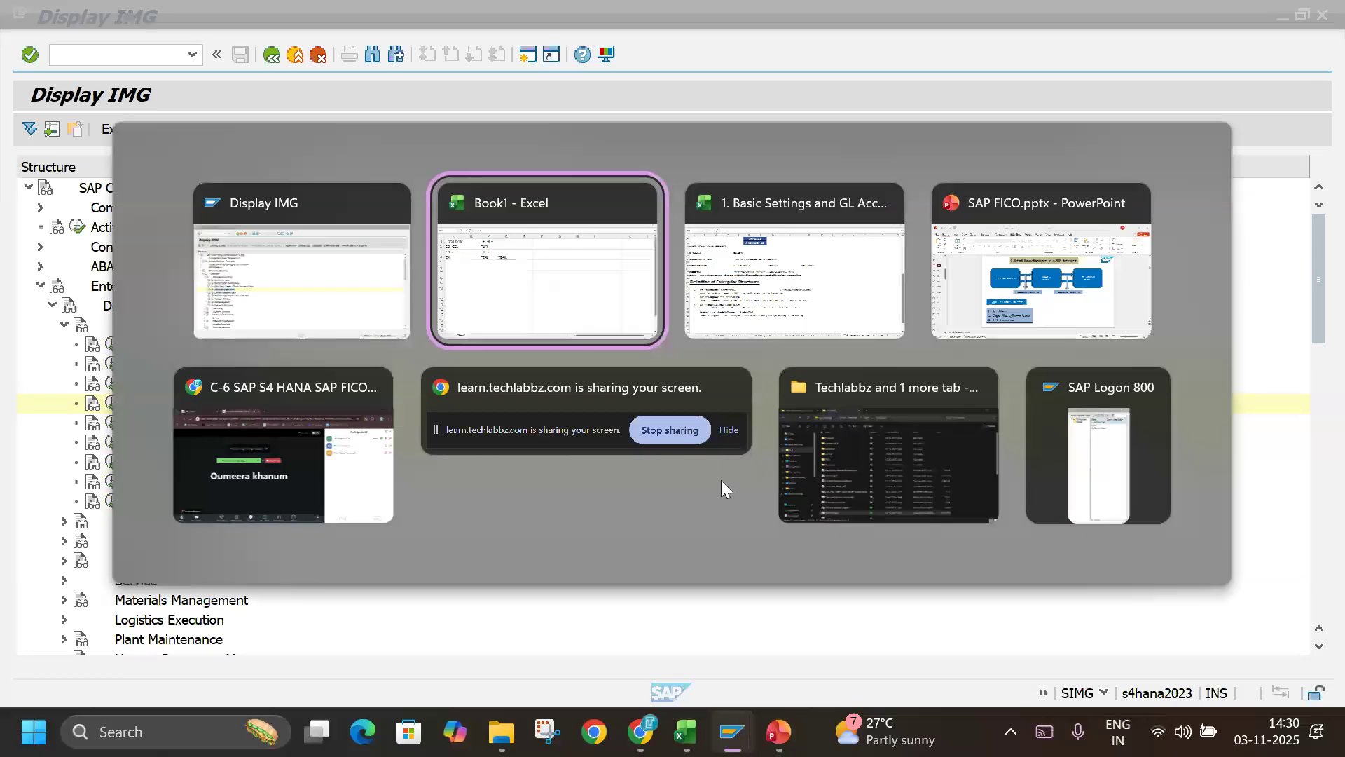
click(726, 296)
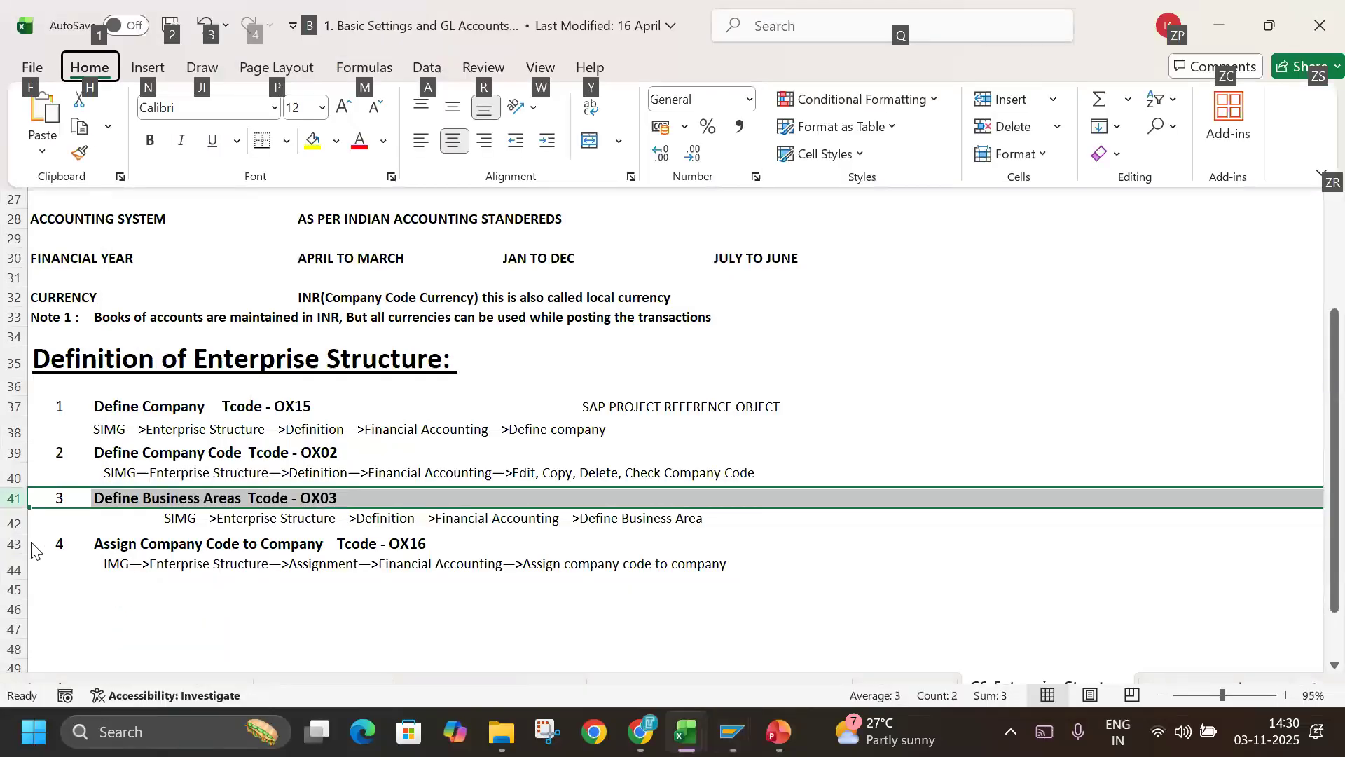
click(14, 543)
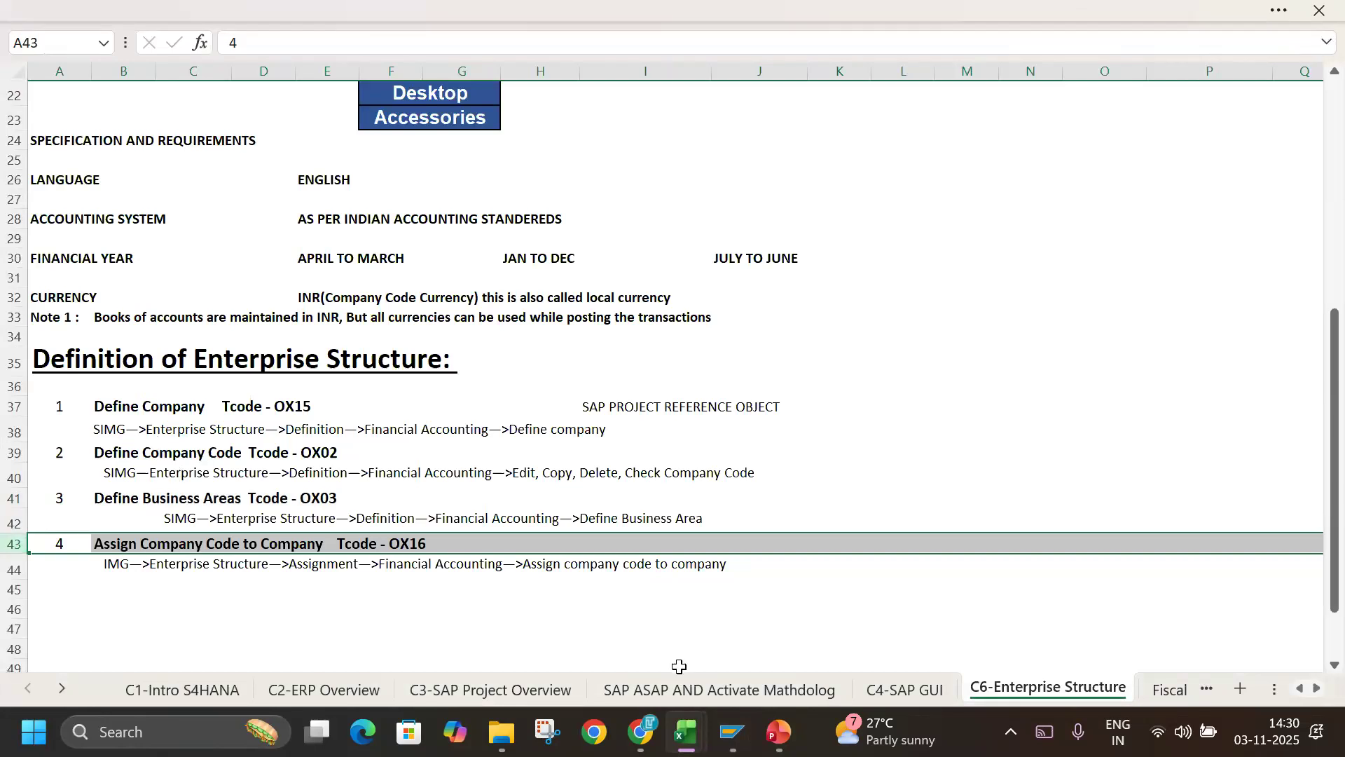
Switch to the SAP FICO presentation, review the SAP FICO Enterprise Structure slide showing assignment OX16, and return to the notes workbook.
click(774, 744)
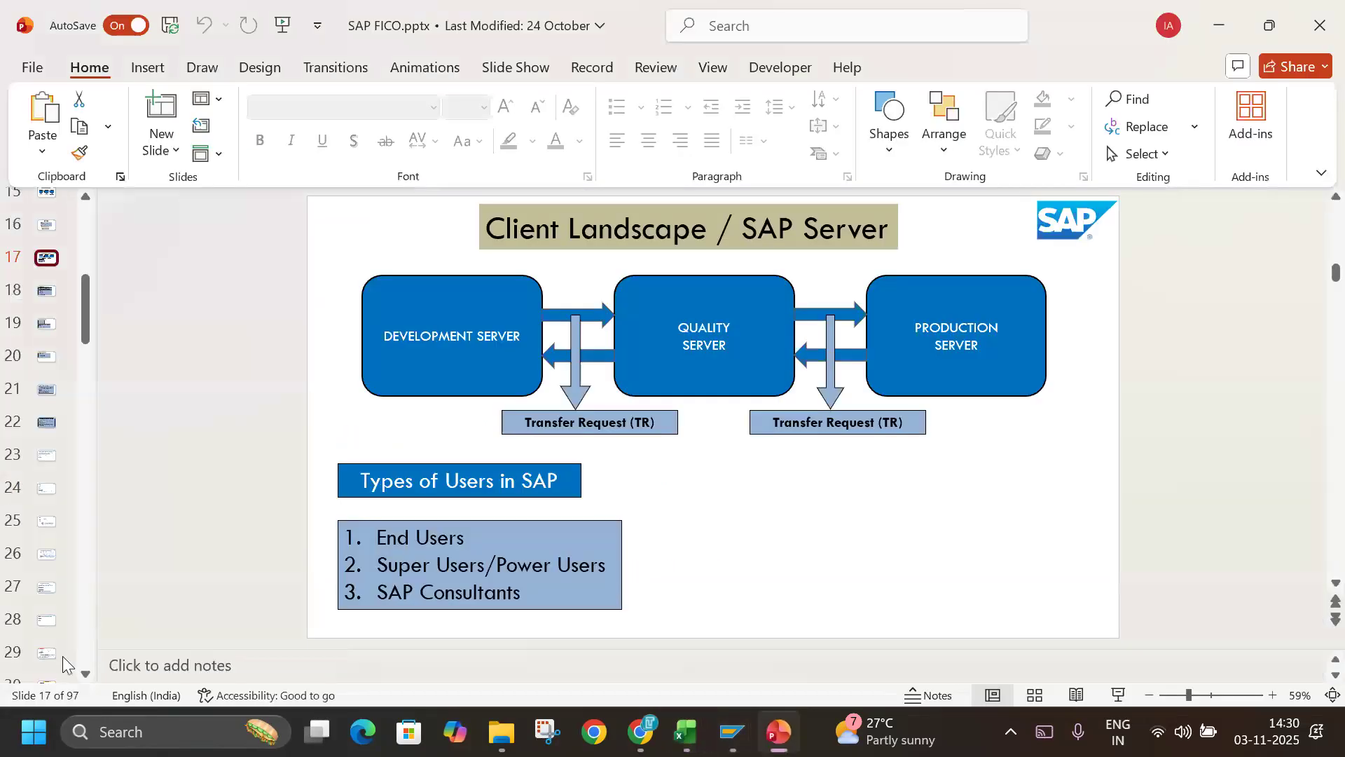
key(Down)
key(Down)
key(Down)
key(Down)
key(Down)
key(Down)
key(Down)
key(Down)
key(Down)
key(Down)
key(Down)
key(Down)
key(Down)
key(Down)
key(Down)
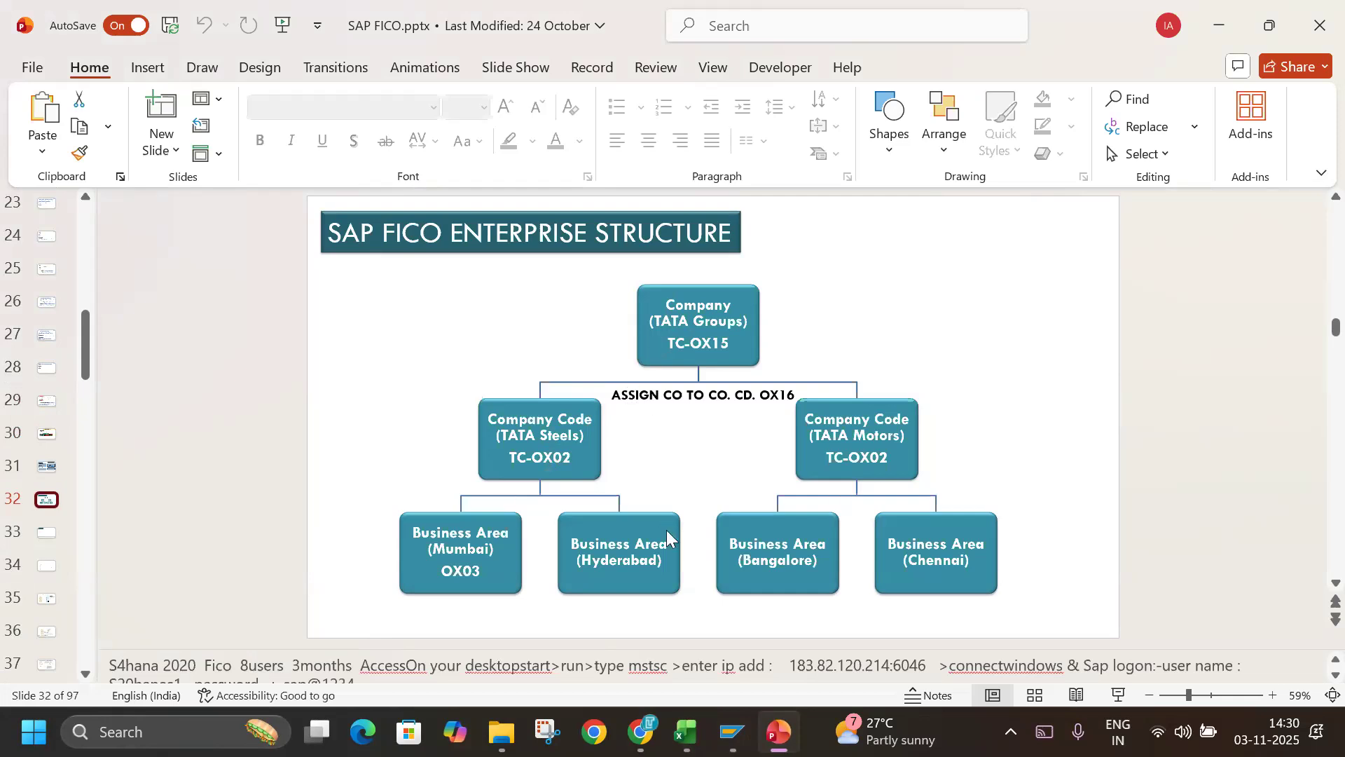
key(alt+Tab)
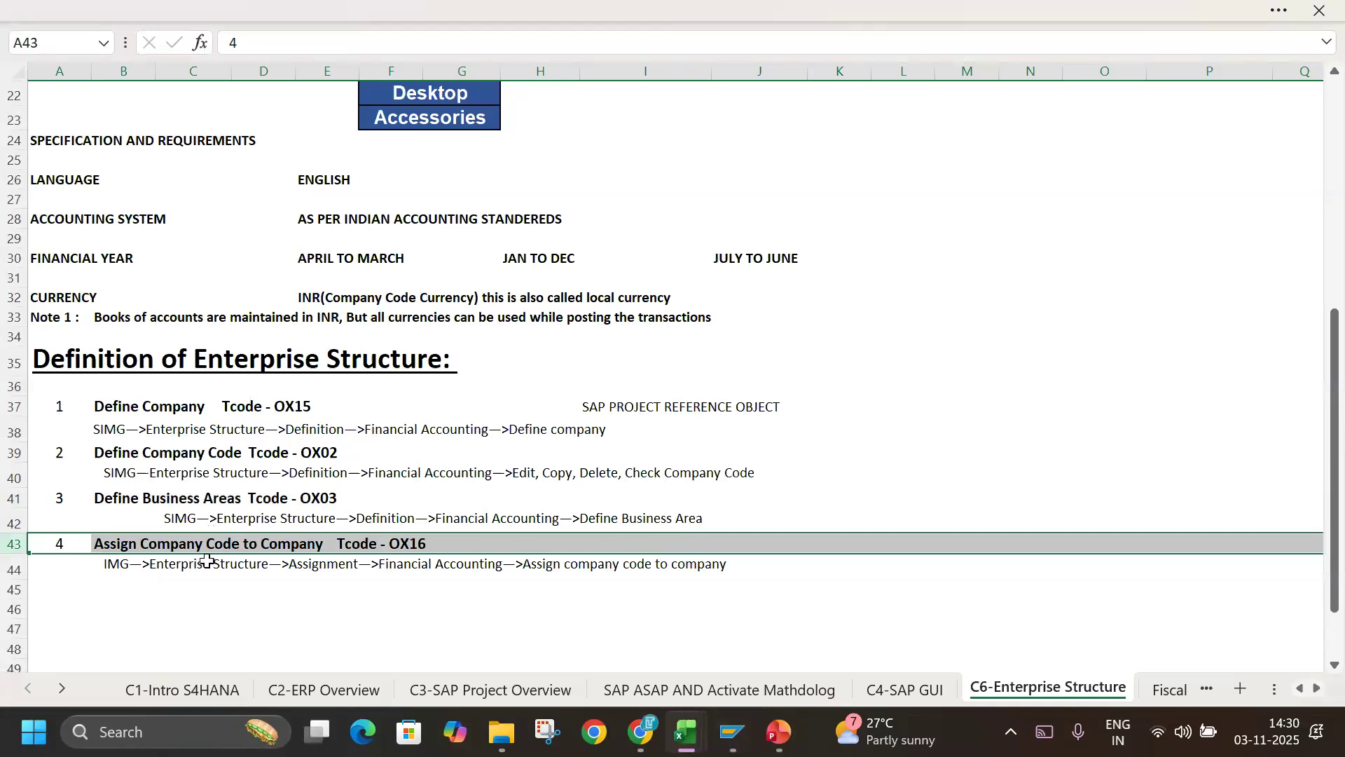
Switch to SAP and, under Enterprise Structure in the implementation guide, collapse Definition and expand Assignment down to Financial Accounting.
key(alt+Tab)
key(alt+Tab)
key(alt+Tab)
key(alt+Tab)
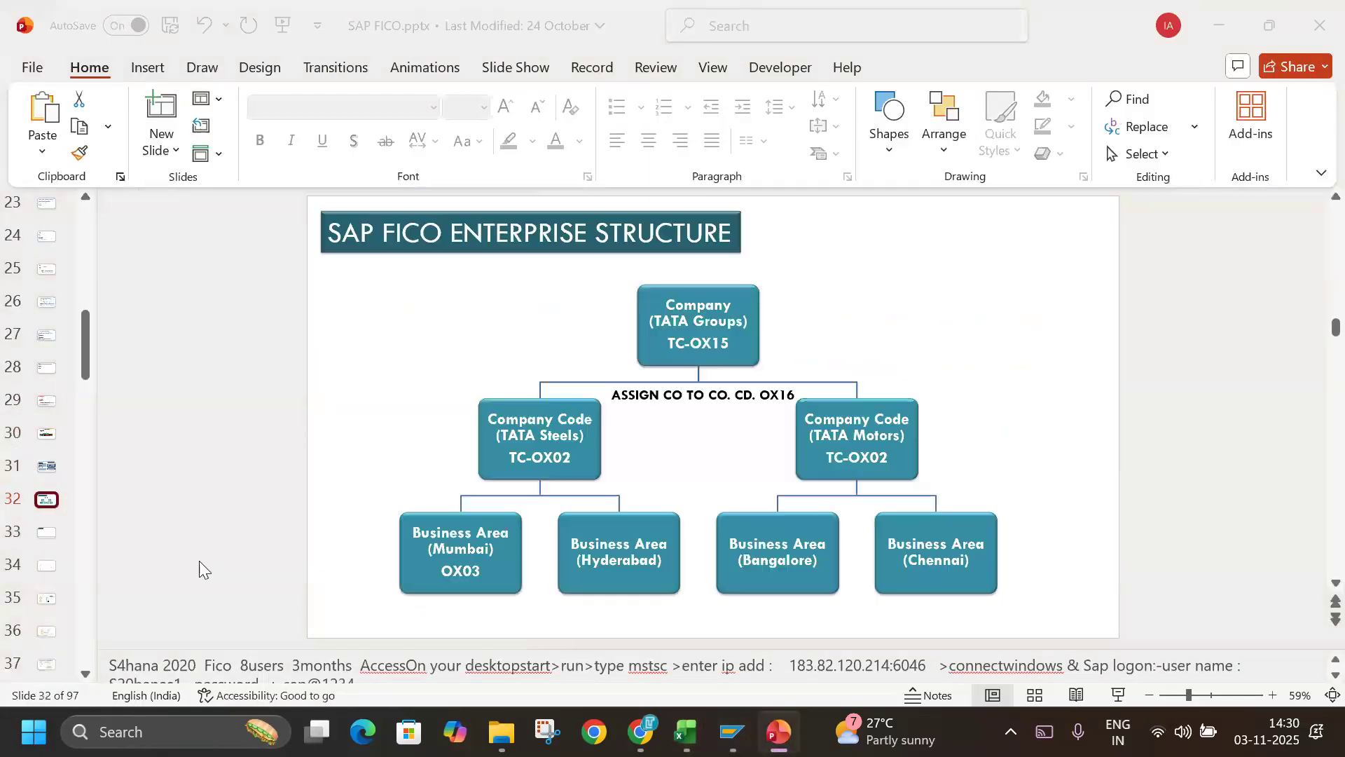
click(130, 306)
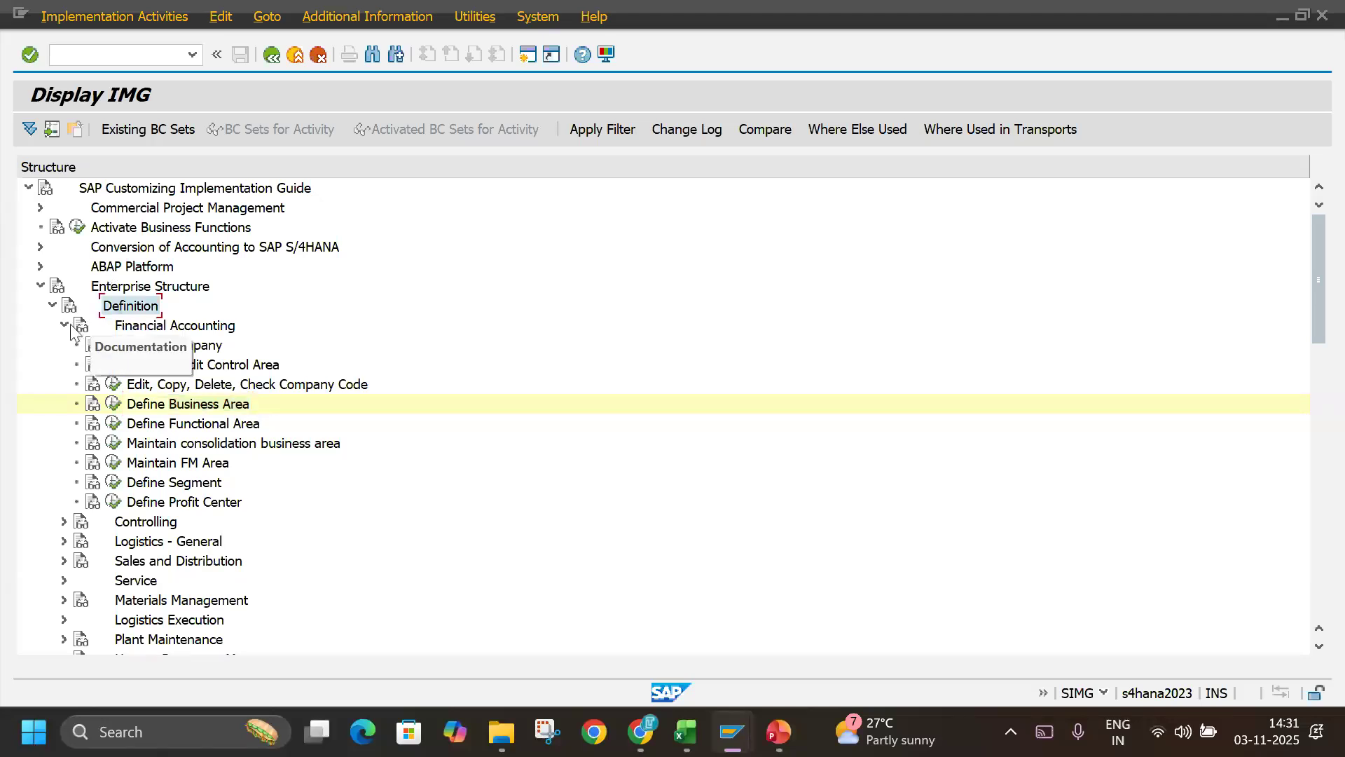
click(50, 306)
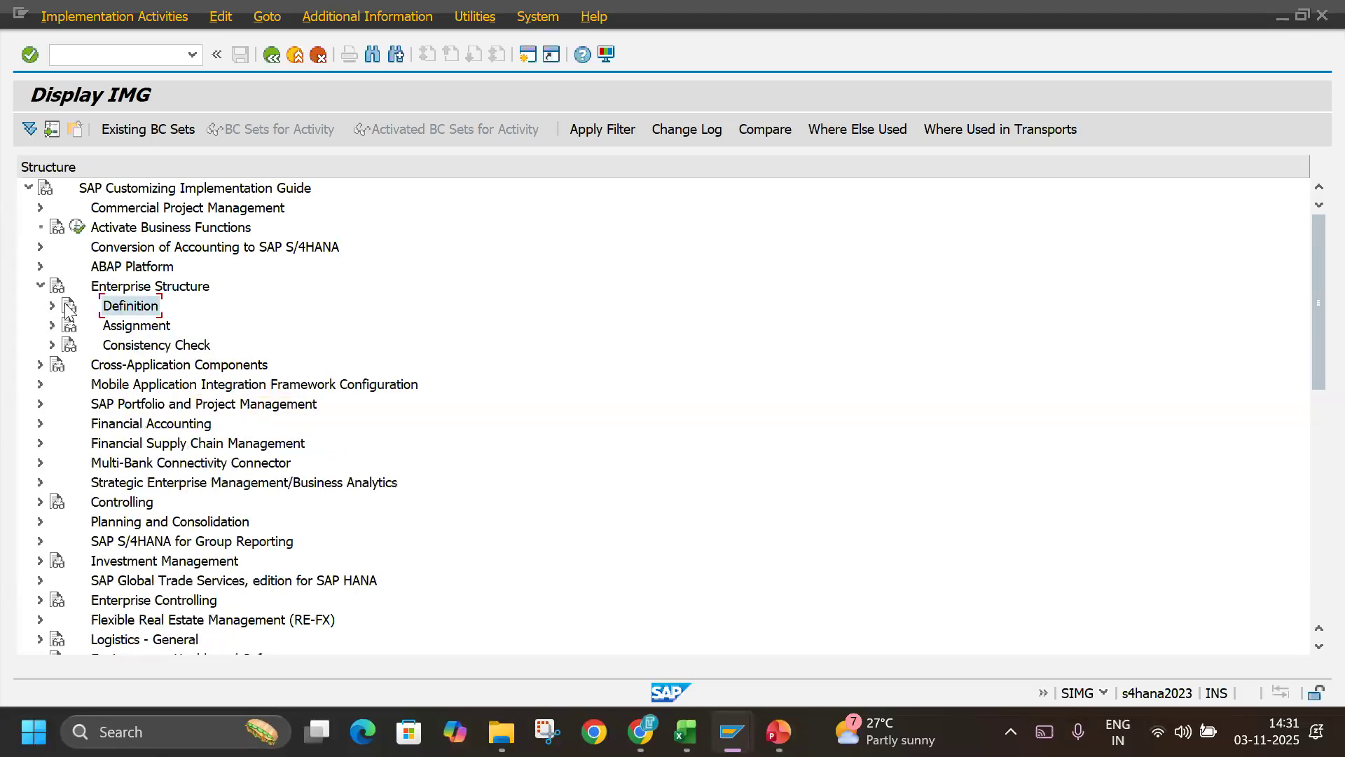
click(122, 330)
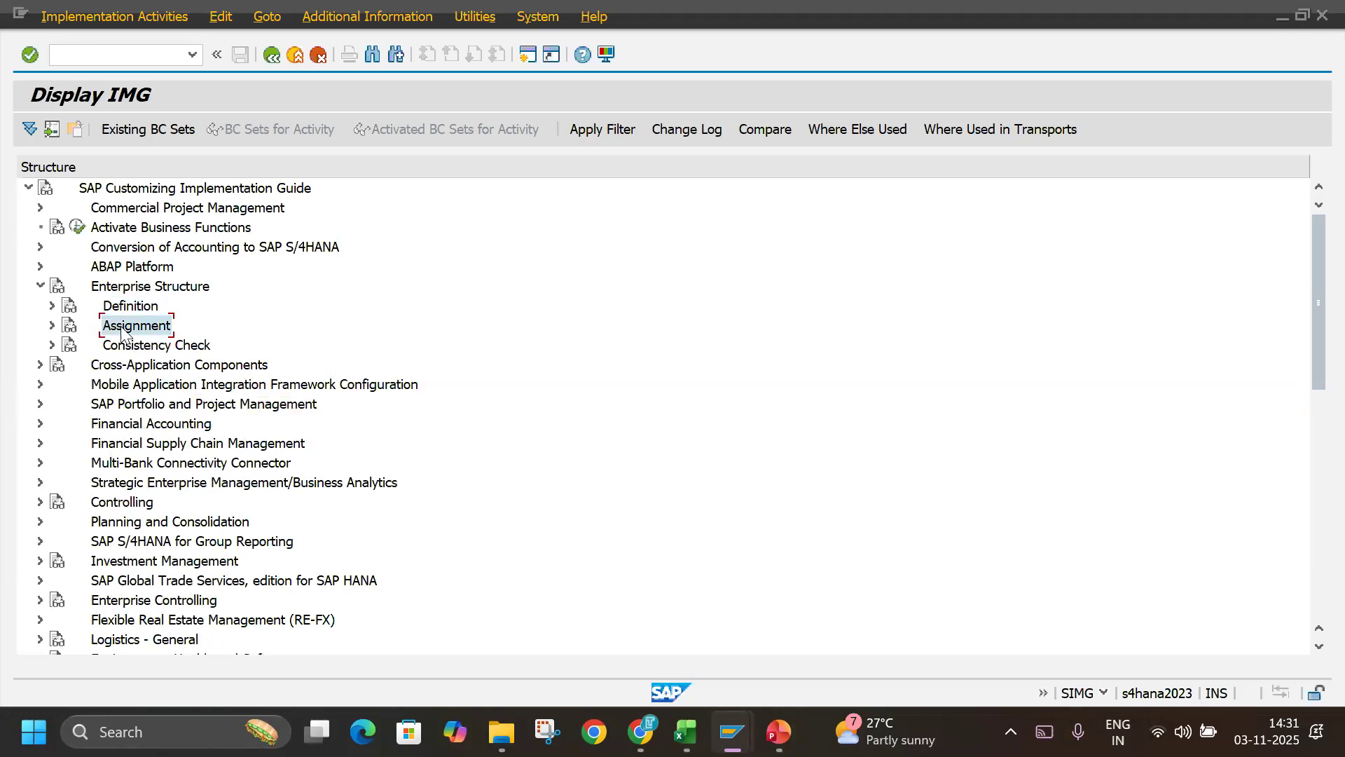
click(52, 326)
click(119, 349)
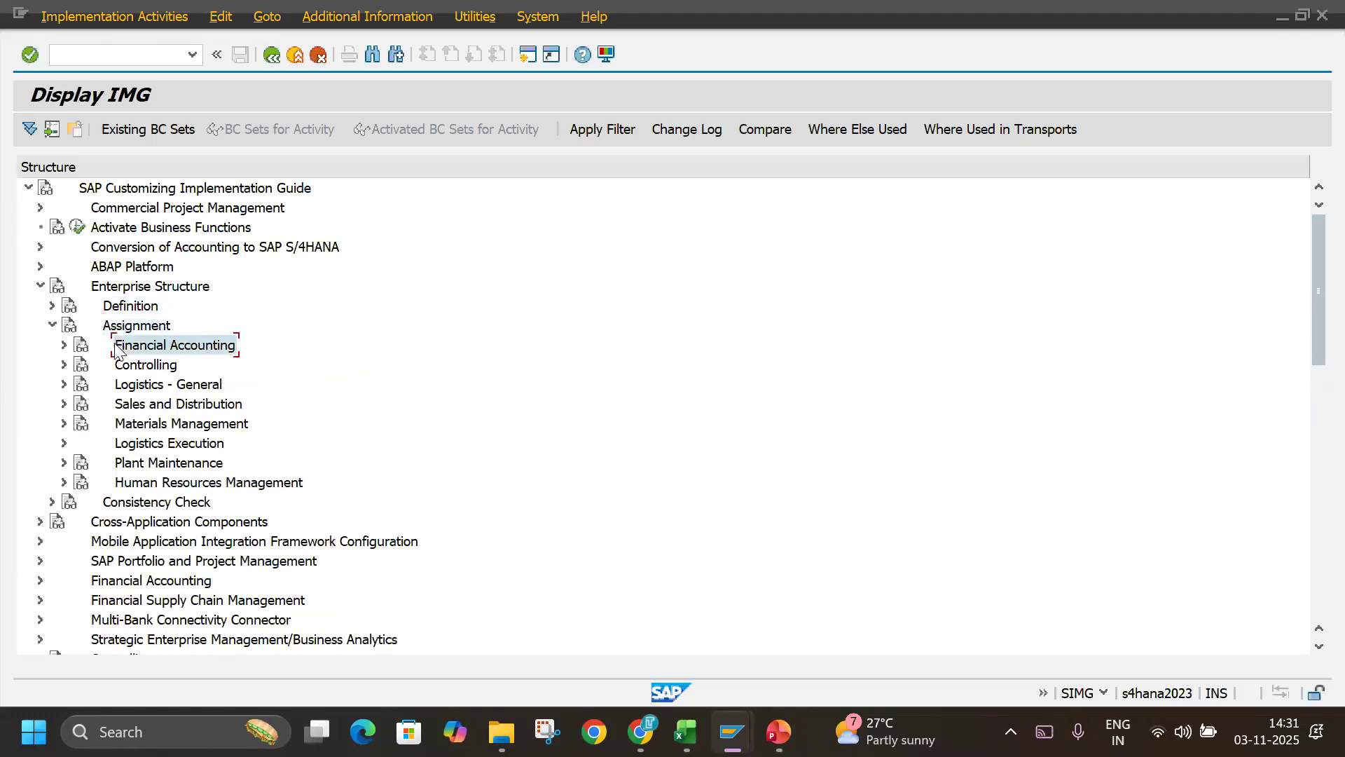
Check the OX16 path in the notes workbook, then open the Assign company code to company activity under Financial Accounting in SAP.
key(alt+Tab)
key(alt+Tab)
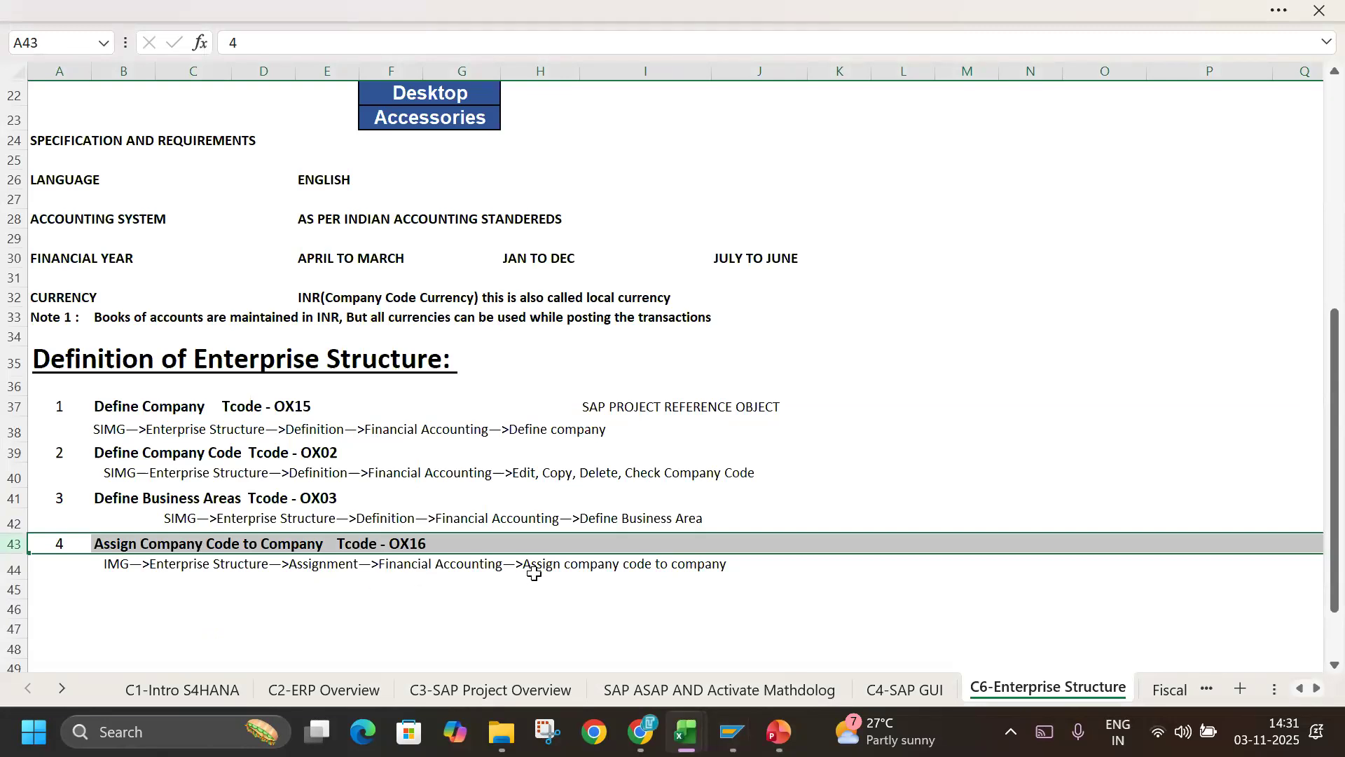
key(alt+Tab)
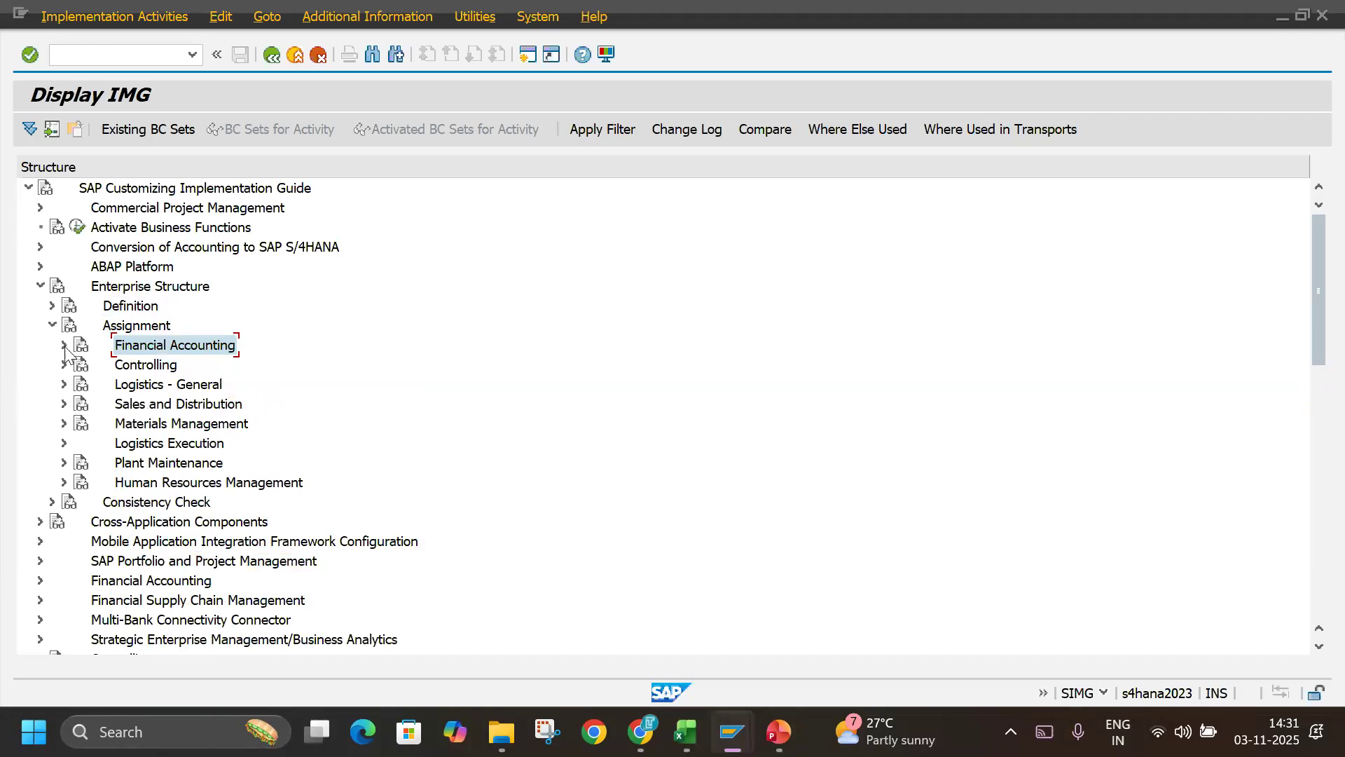
click(63, 346)
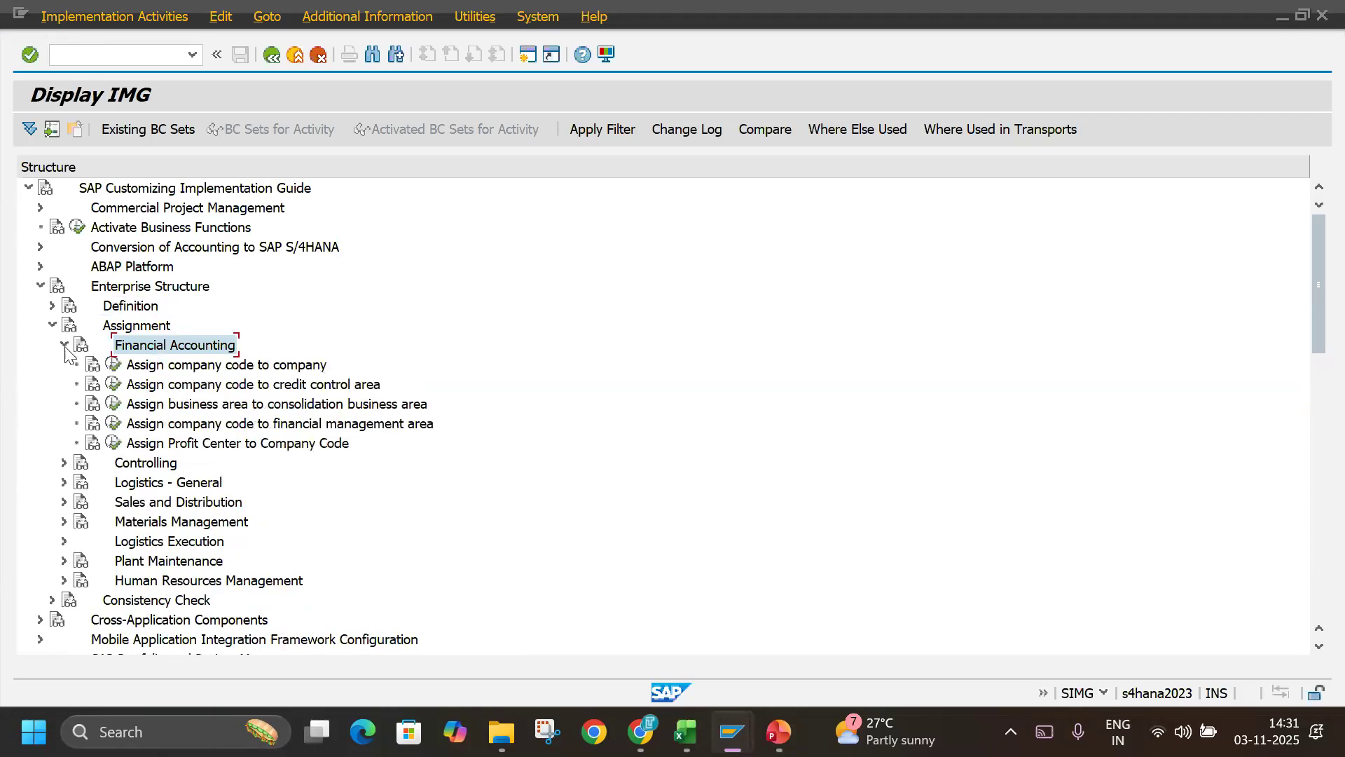
click(166, 365)
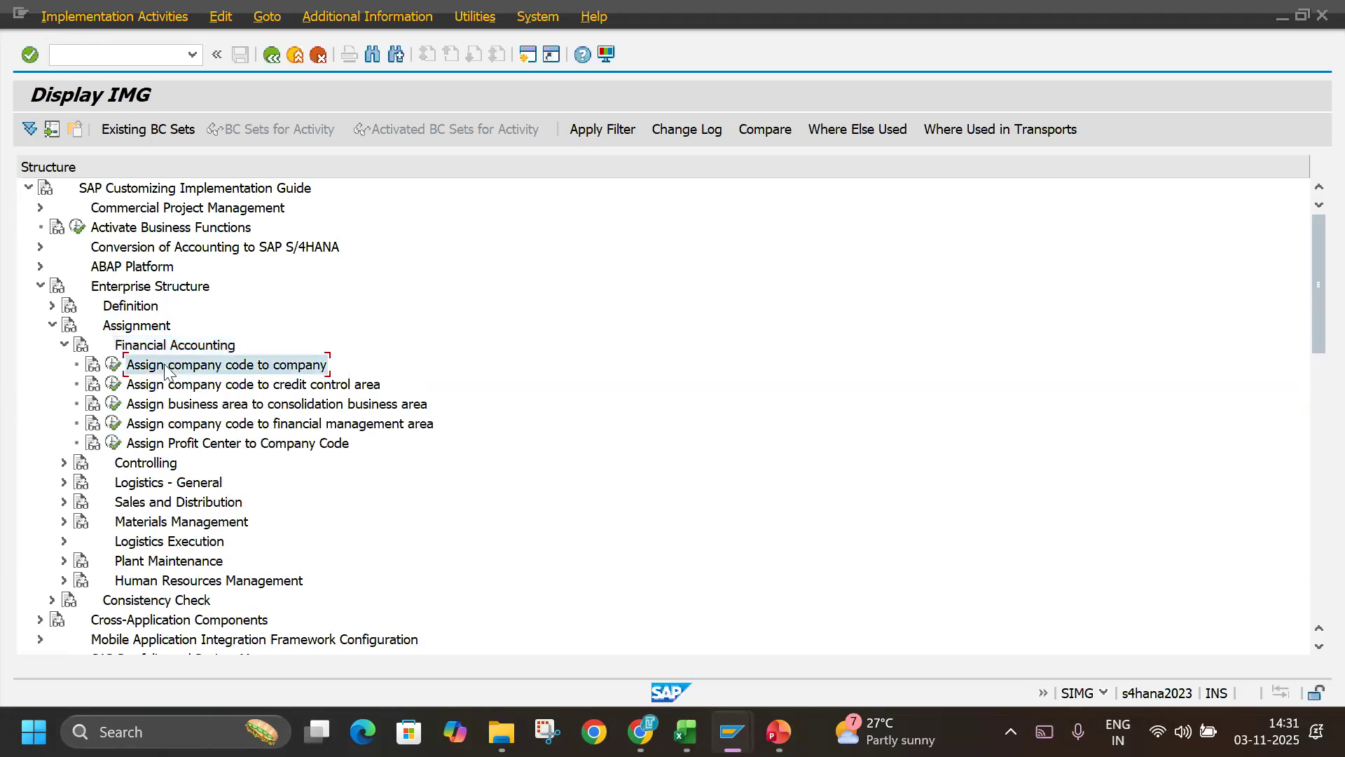
click(113, 365)
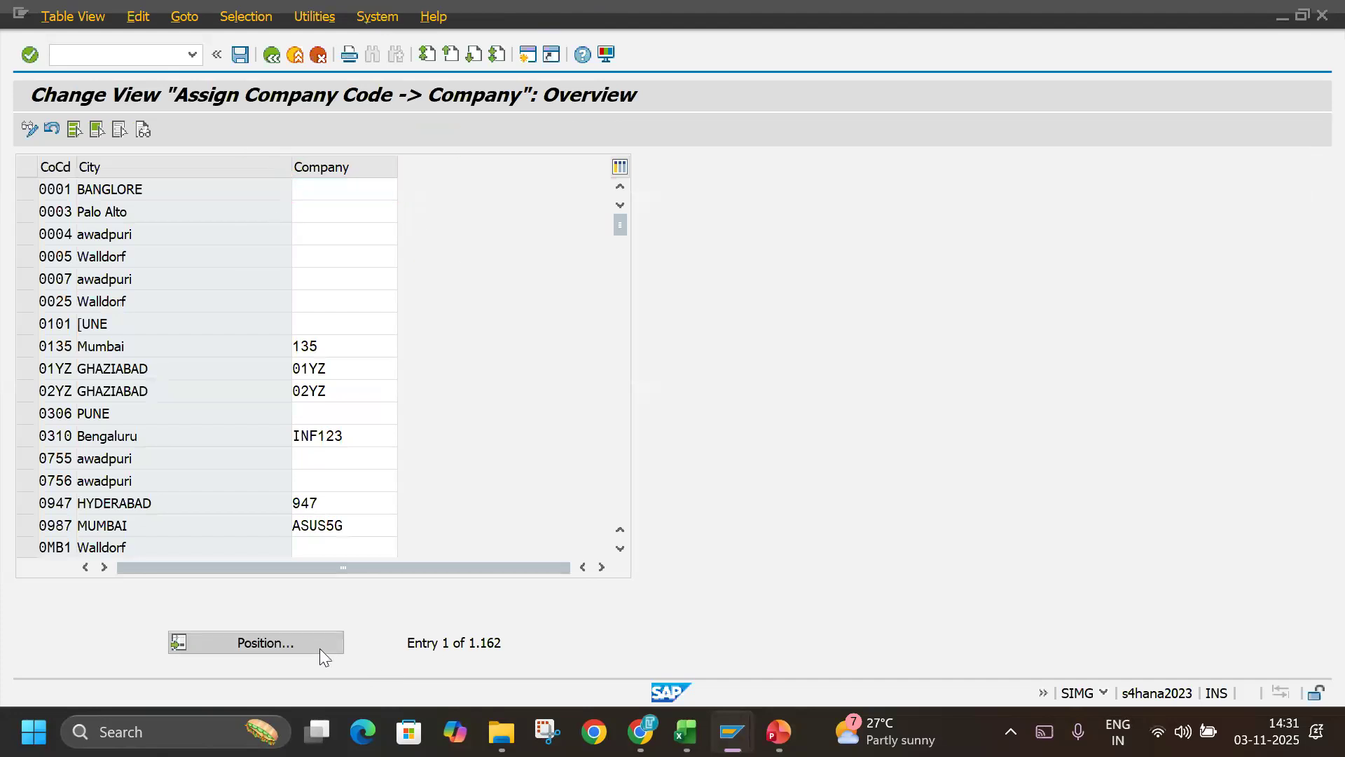
Position the assignment list at company code TLIN and assign it to company TECHLB.
click(320, 649)
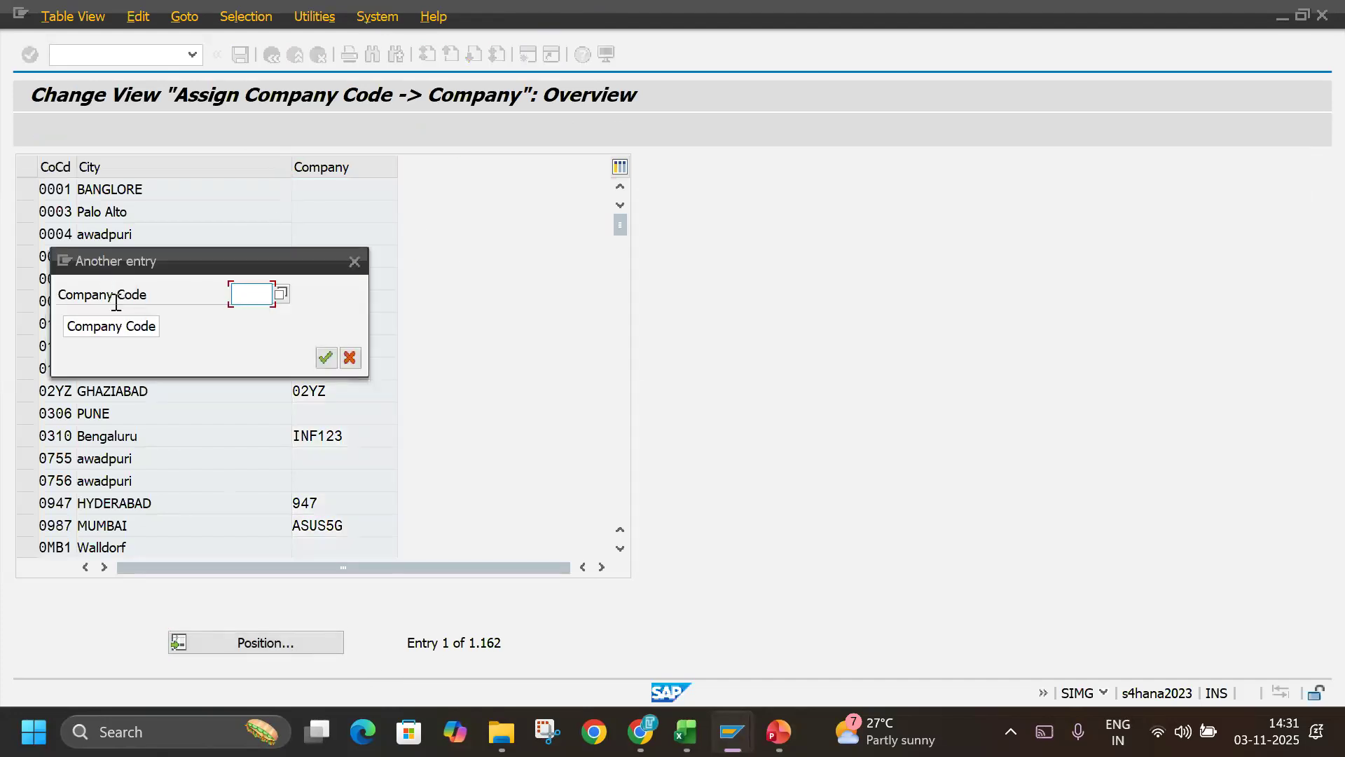
text(TLIN)
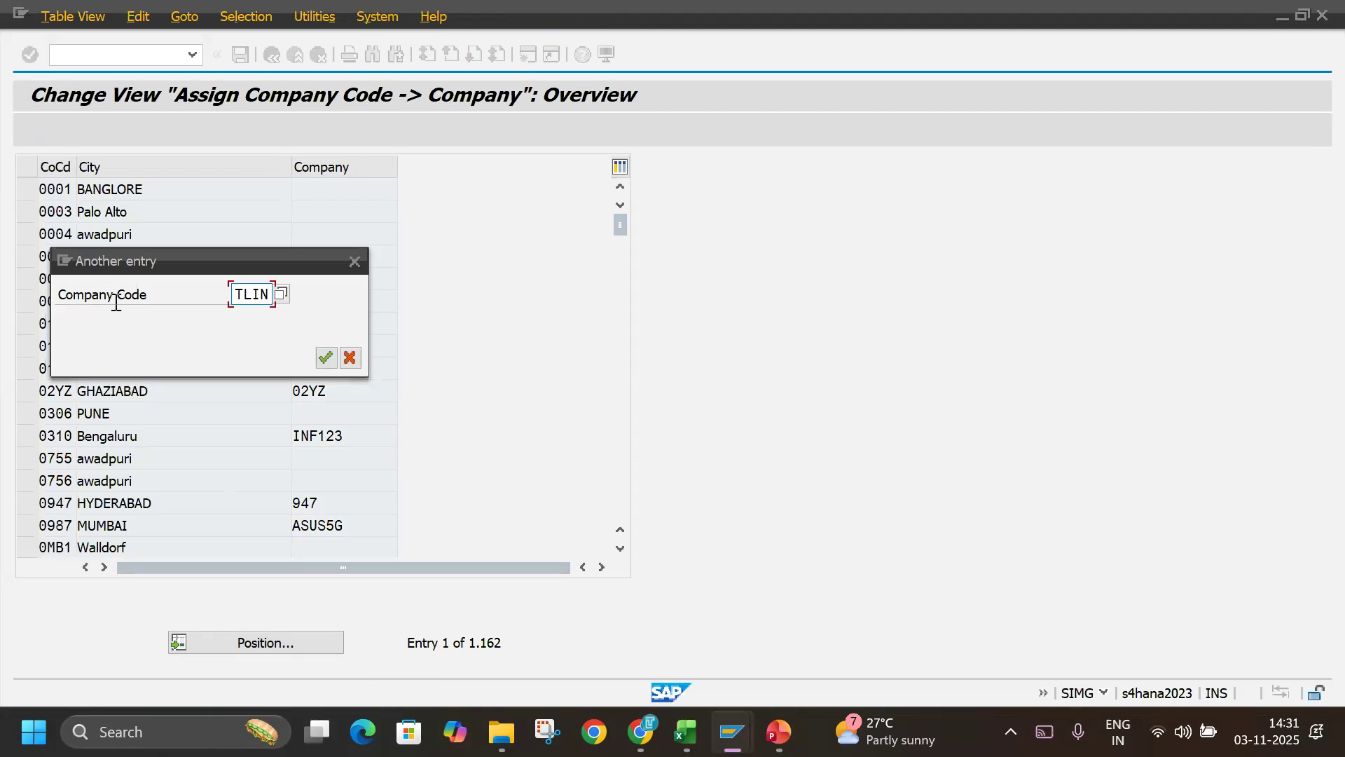
key(Return)
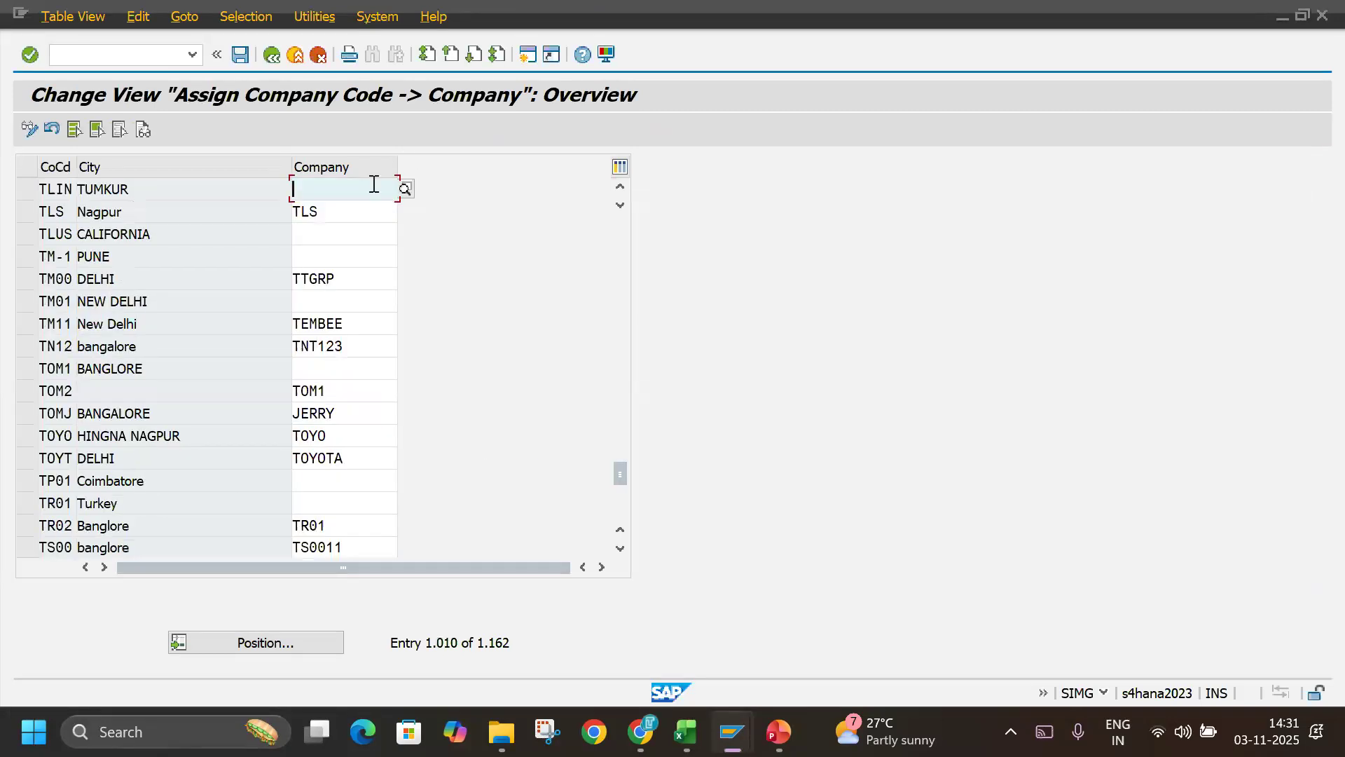
click(27, 190)
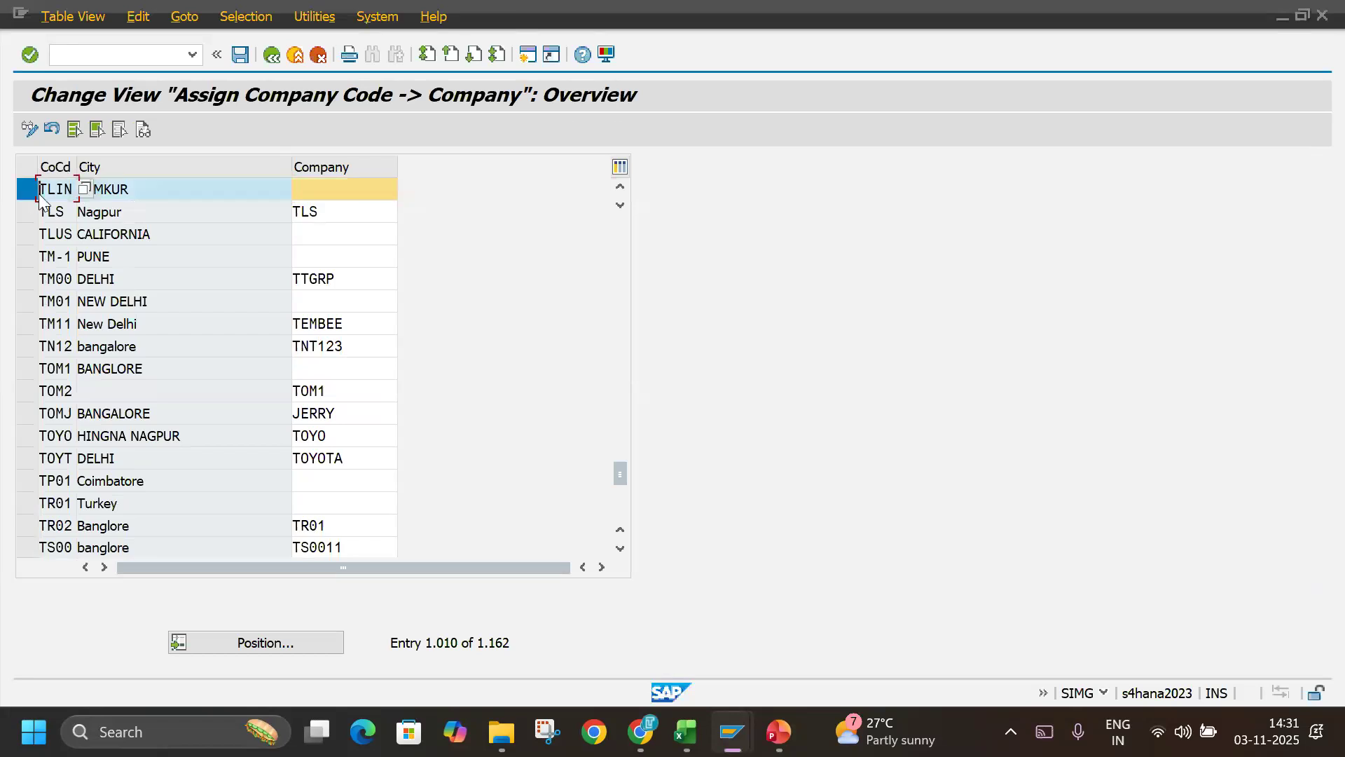
click(327, 192)
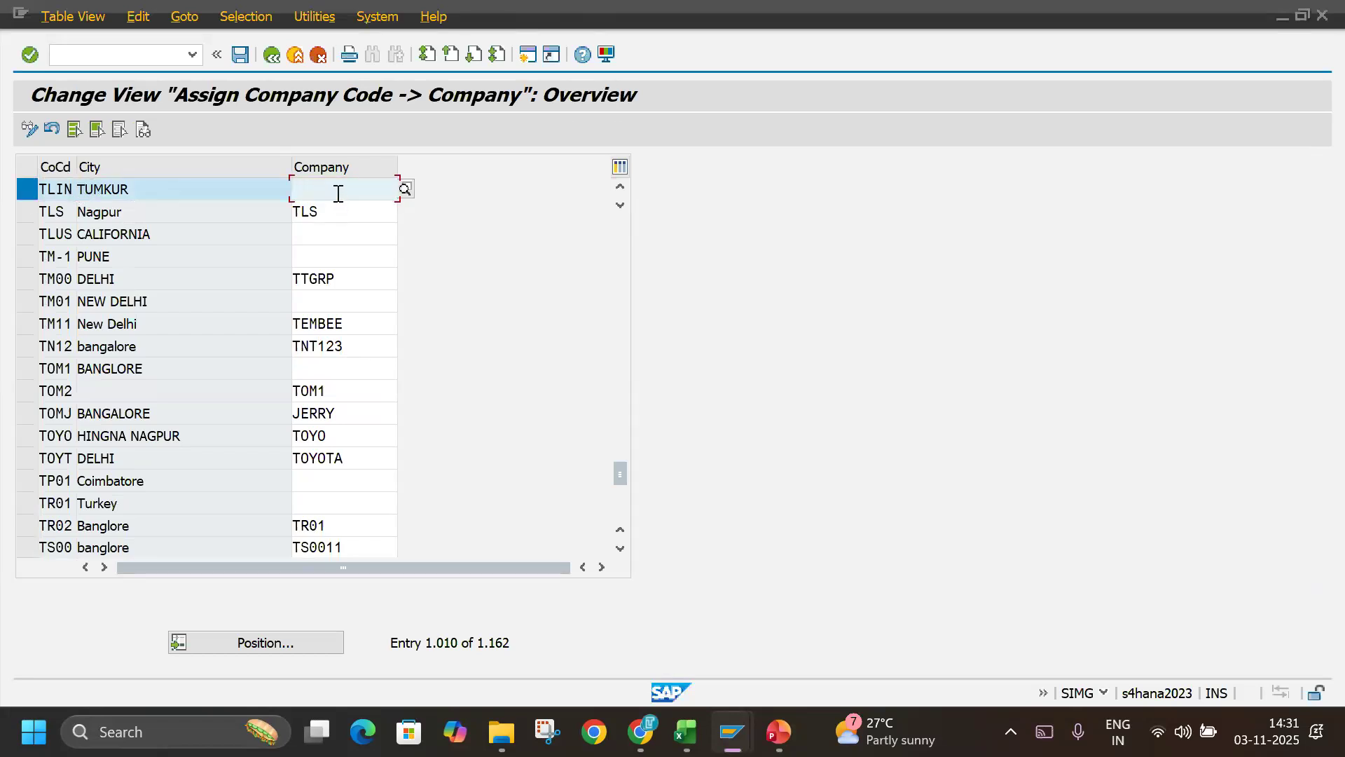
text(TE)
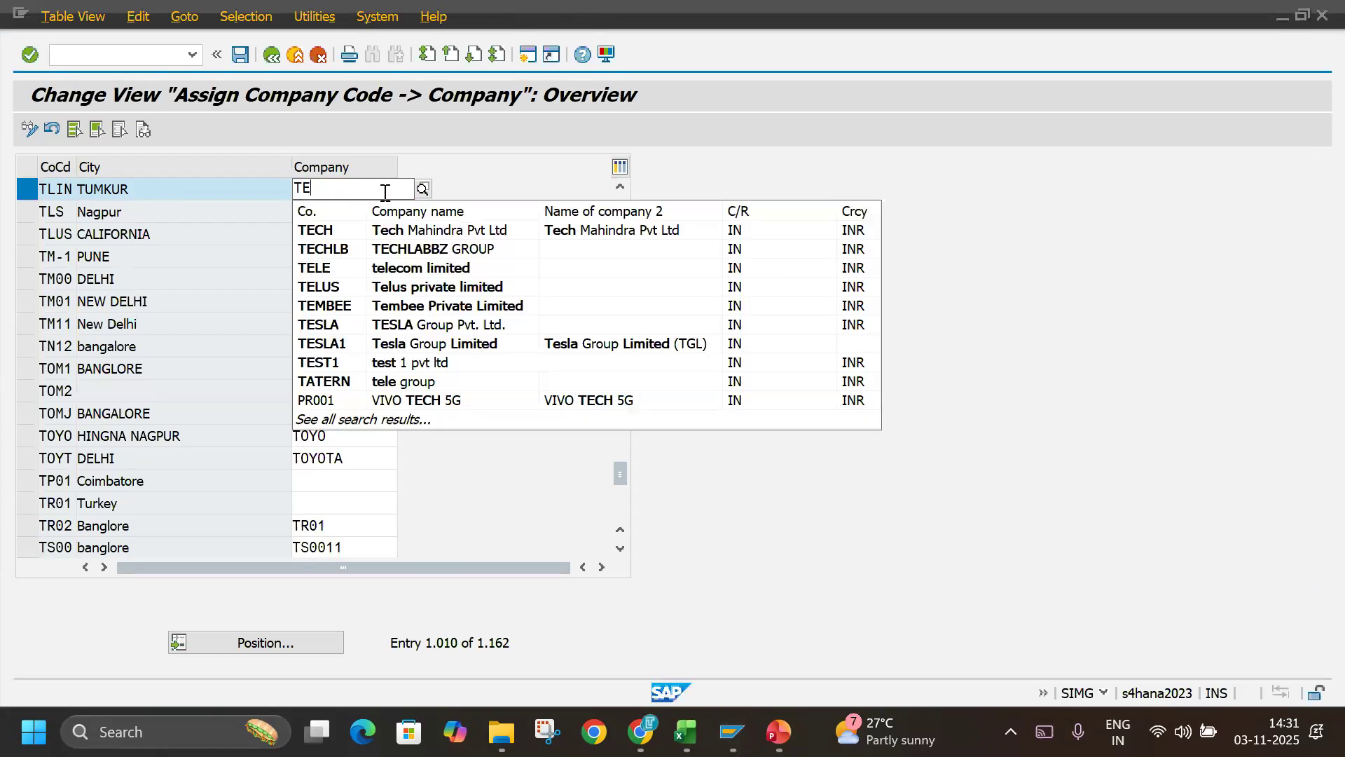
click(530, 247)
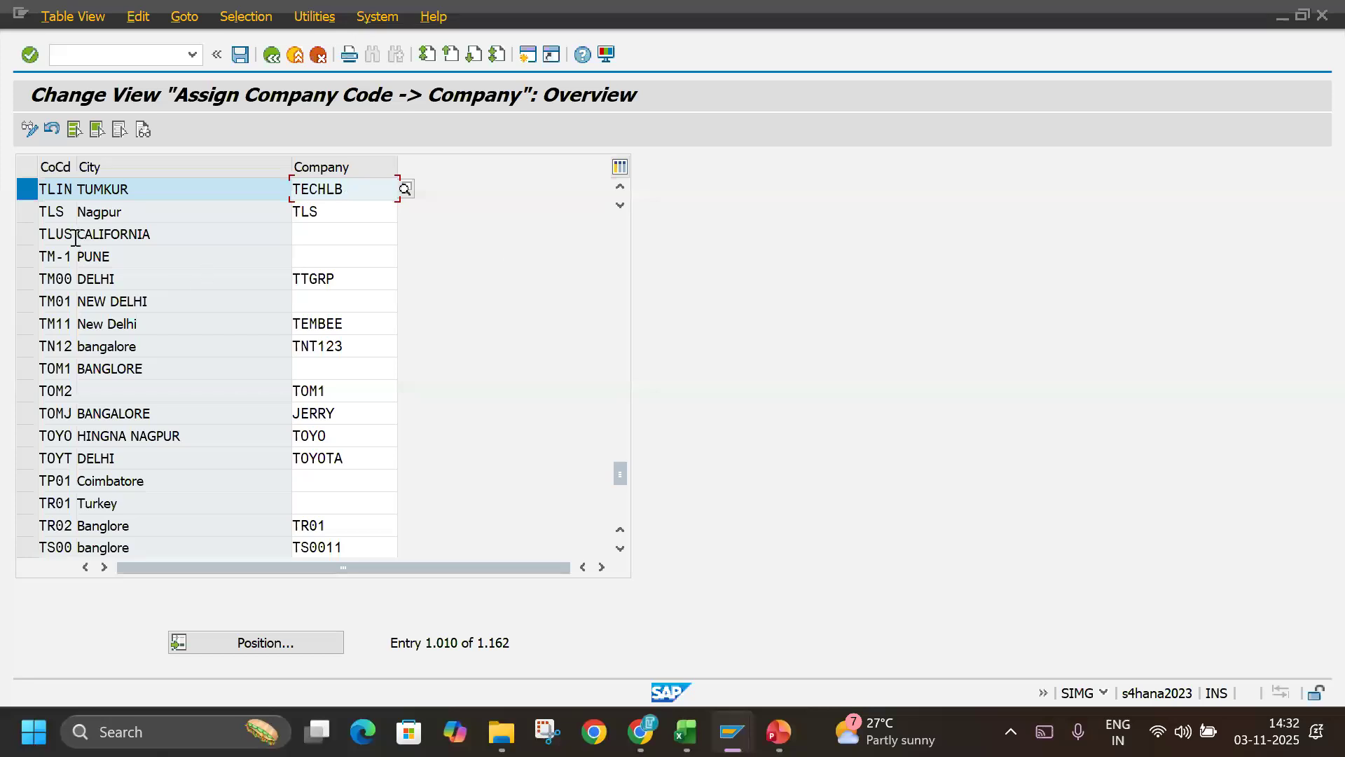
Assign company code TLUS to company TECHLB and accept the entry despite the differing currencies.
drag(75, 235, 5, 241)
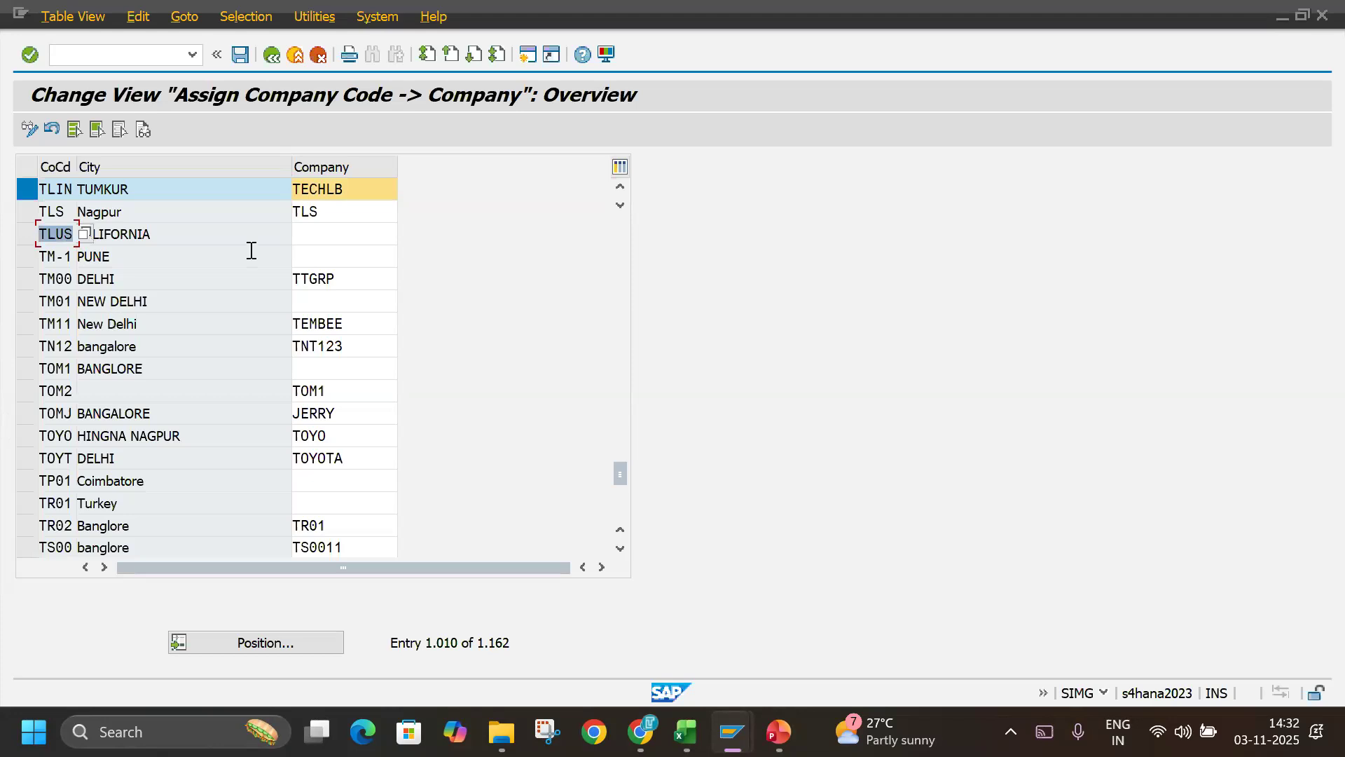
click(326, 237)
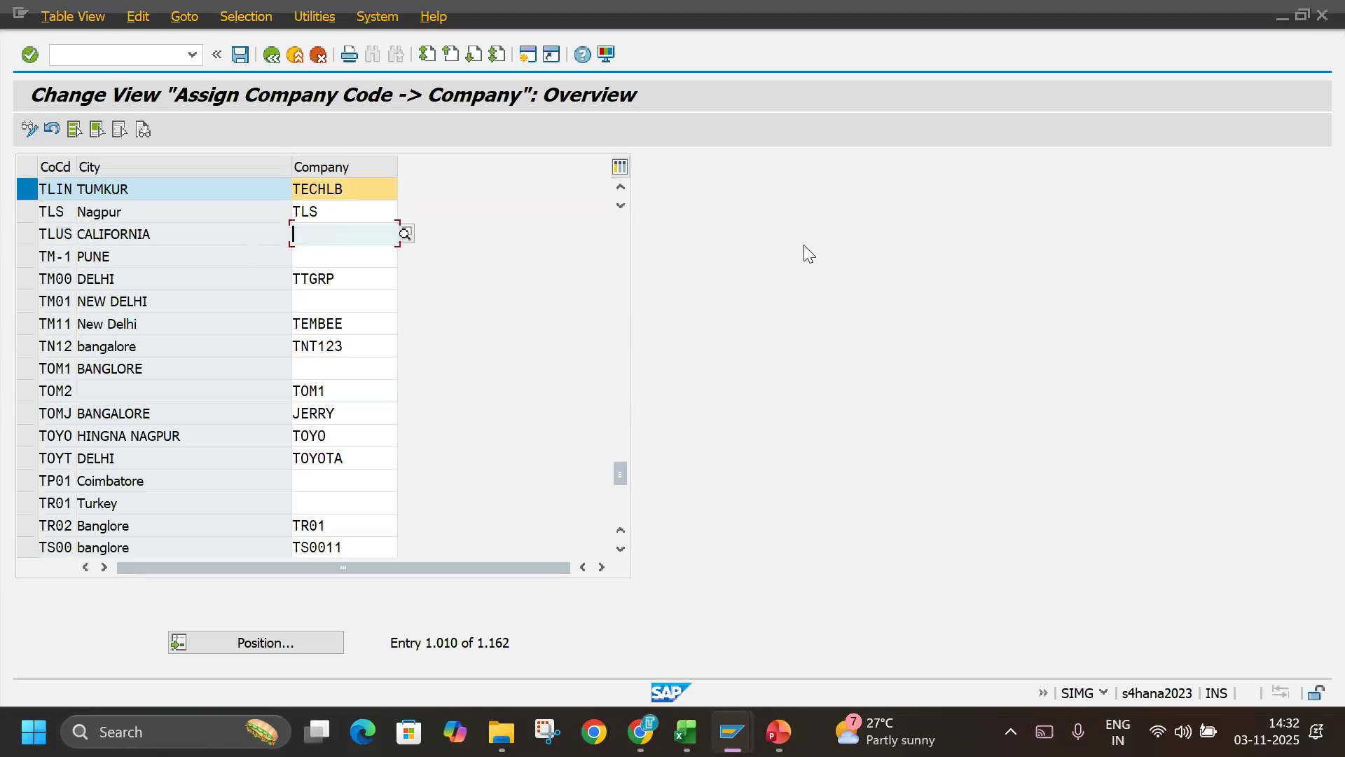
text(T)
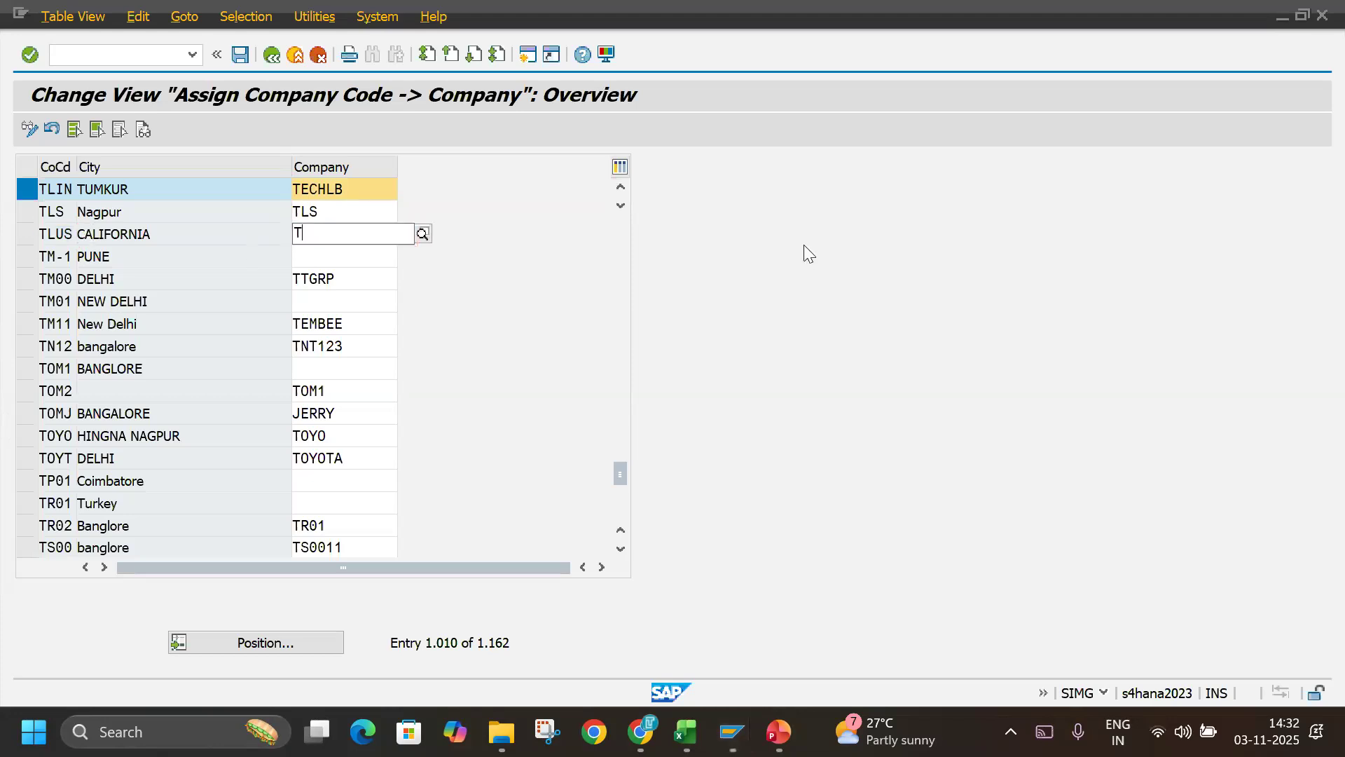
text(ECH)
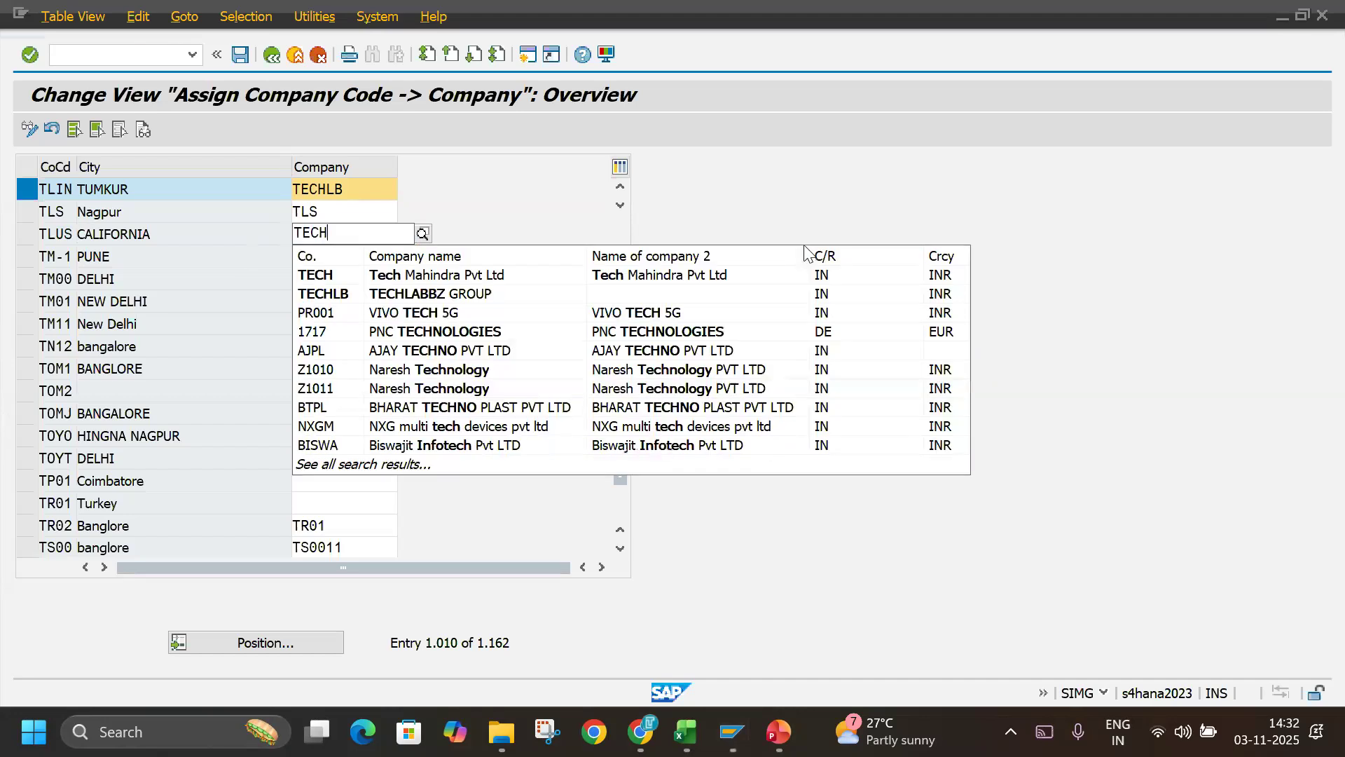
click(613, 288)
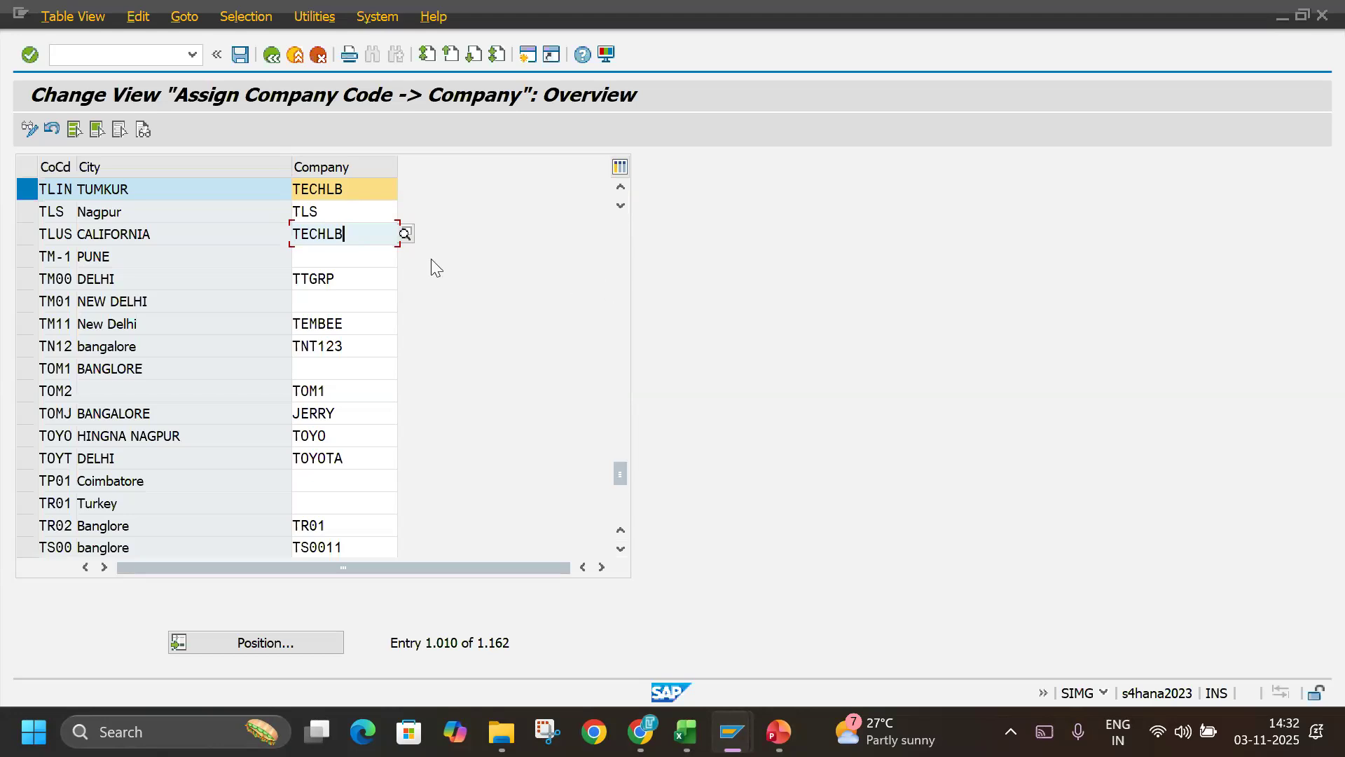
key(Return)
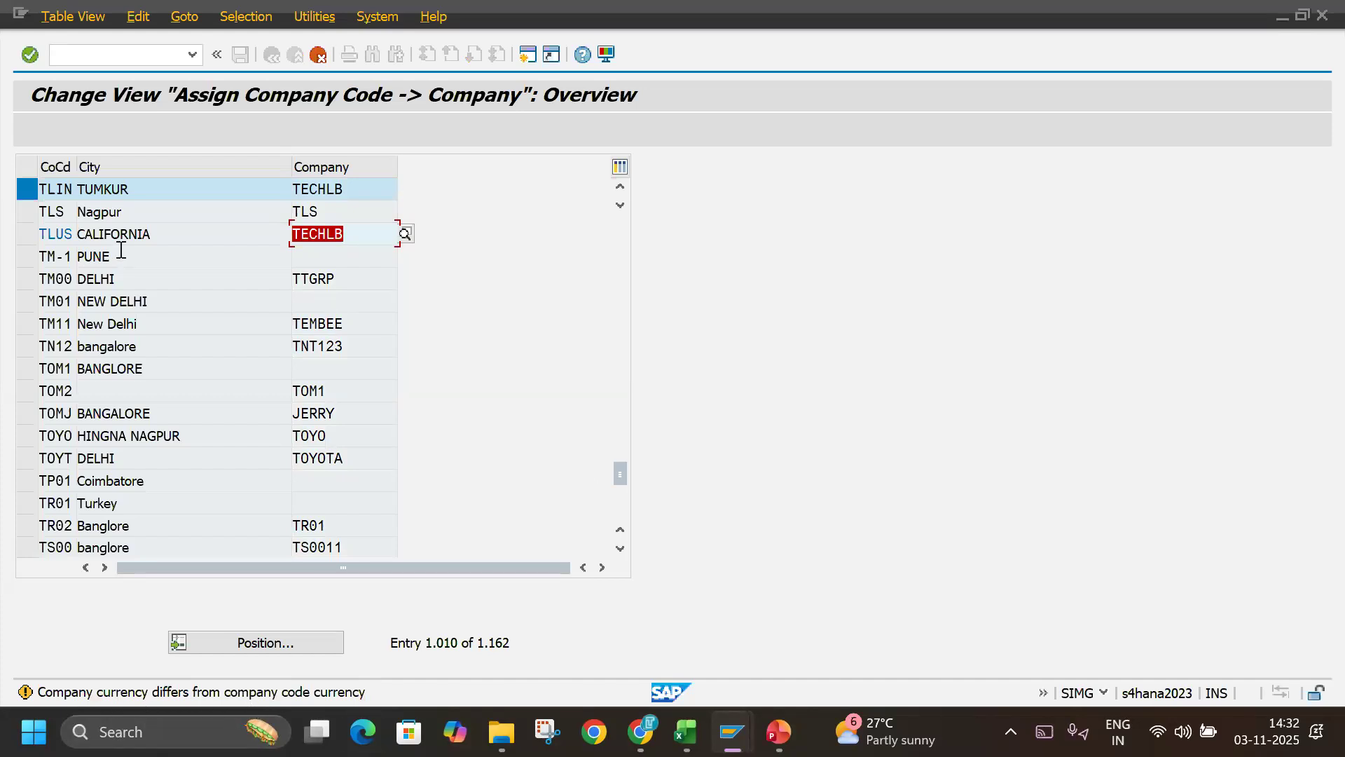
drag(350, 233, 325, 238)
click(264, 249)
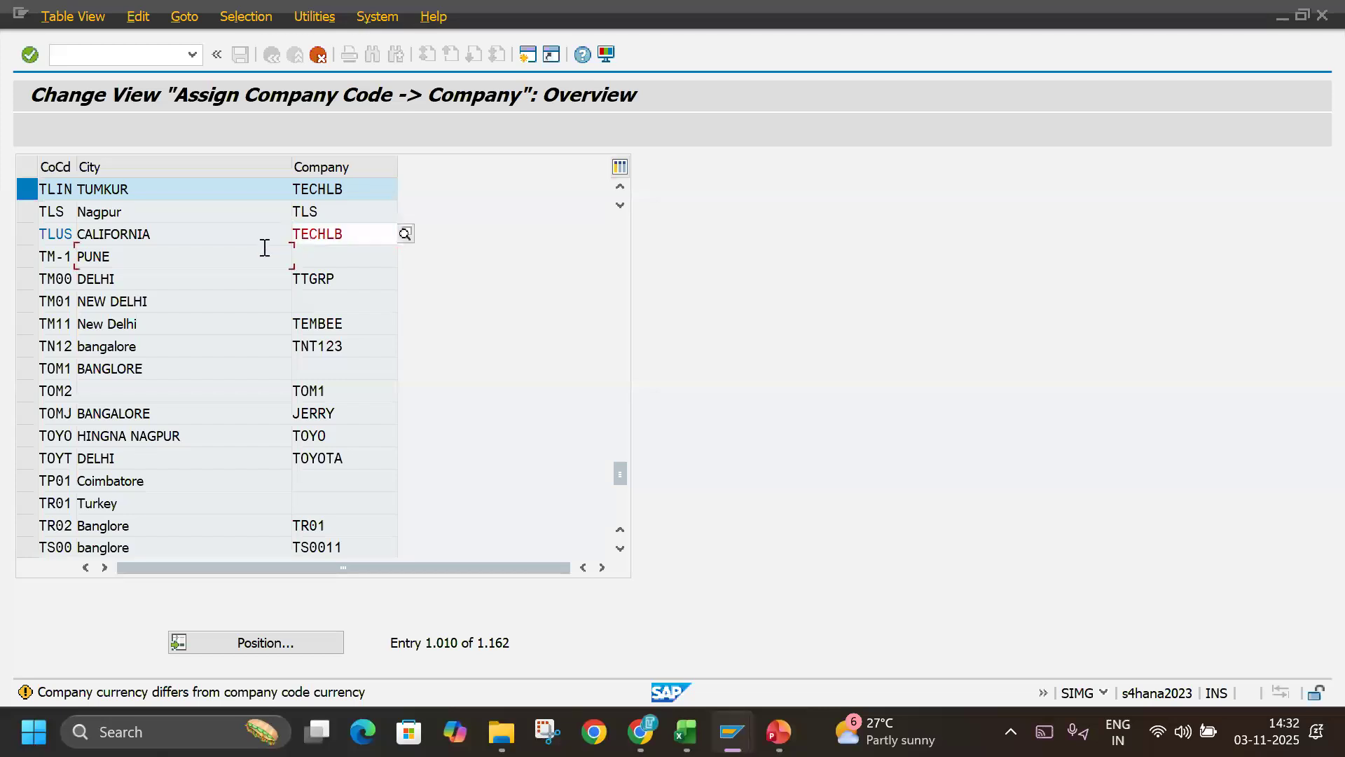
drag(74, 234, 20, 235)
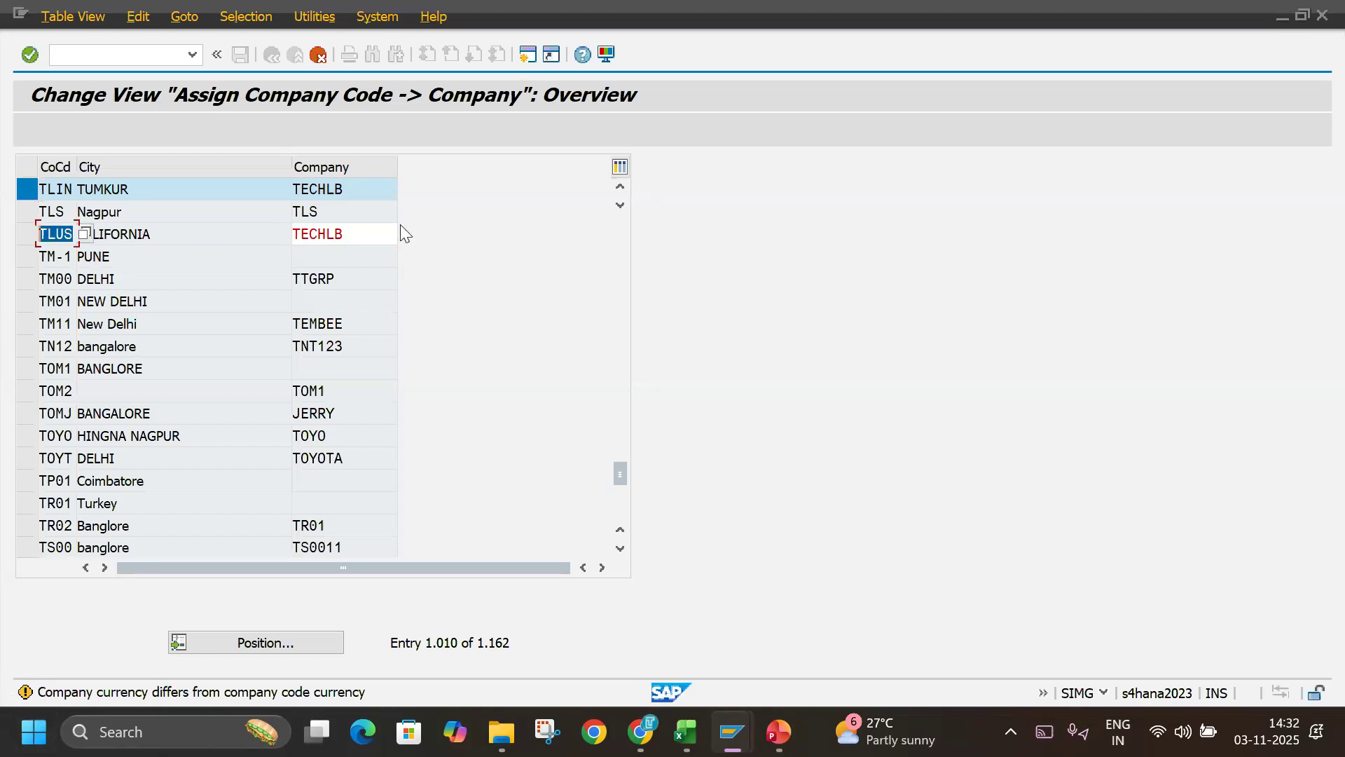
double_click(360, 241)
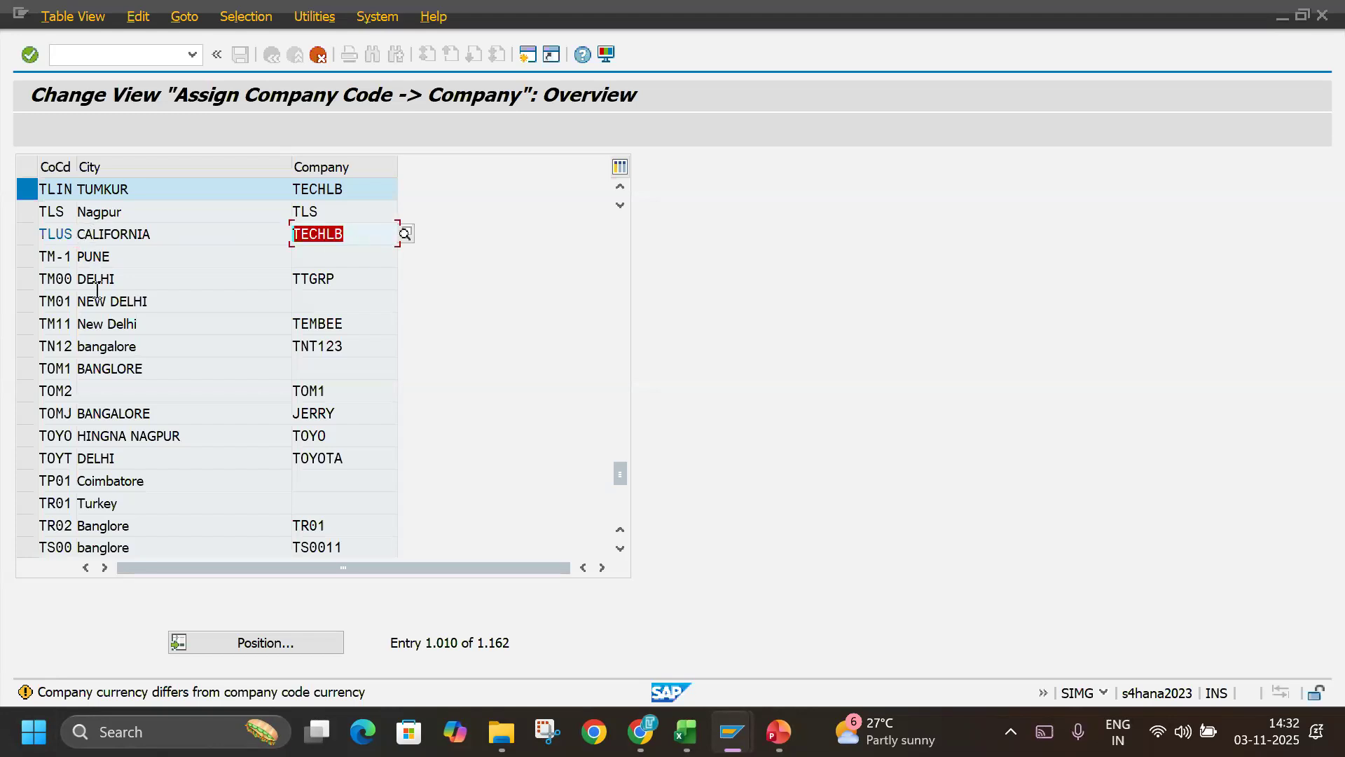
key(Return)
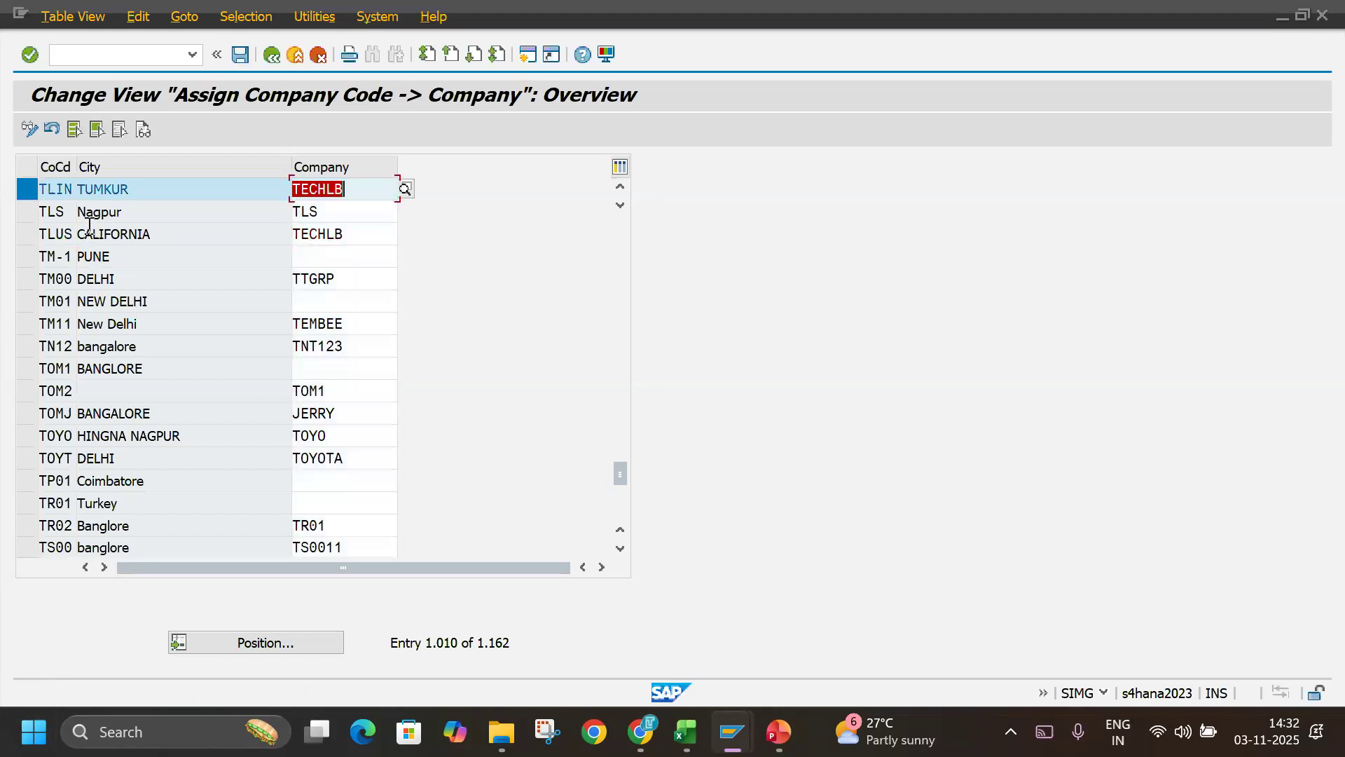
Save the company assignments under a new customizing request with the short description TECHLABBZ.
click(238, 60)
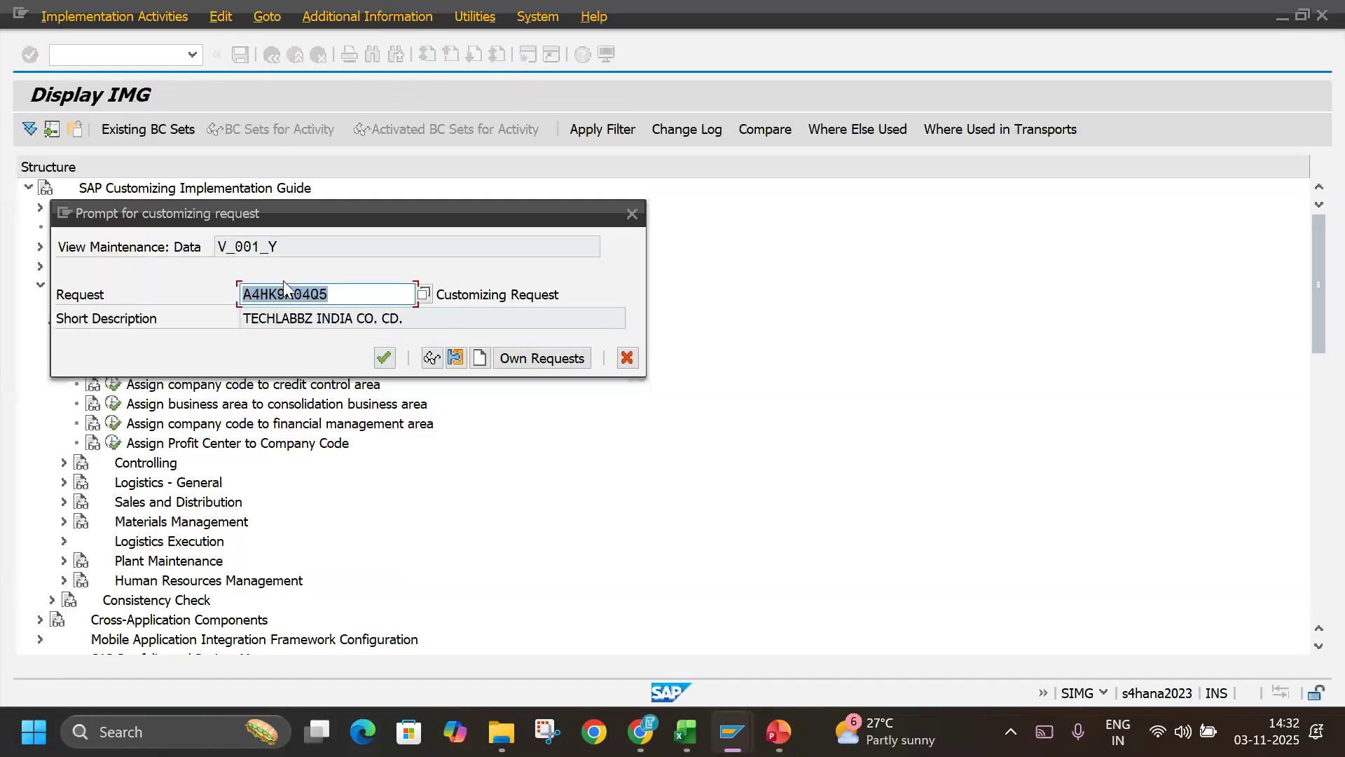
click(477, 355)
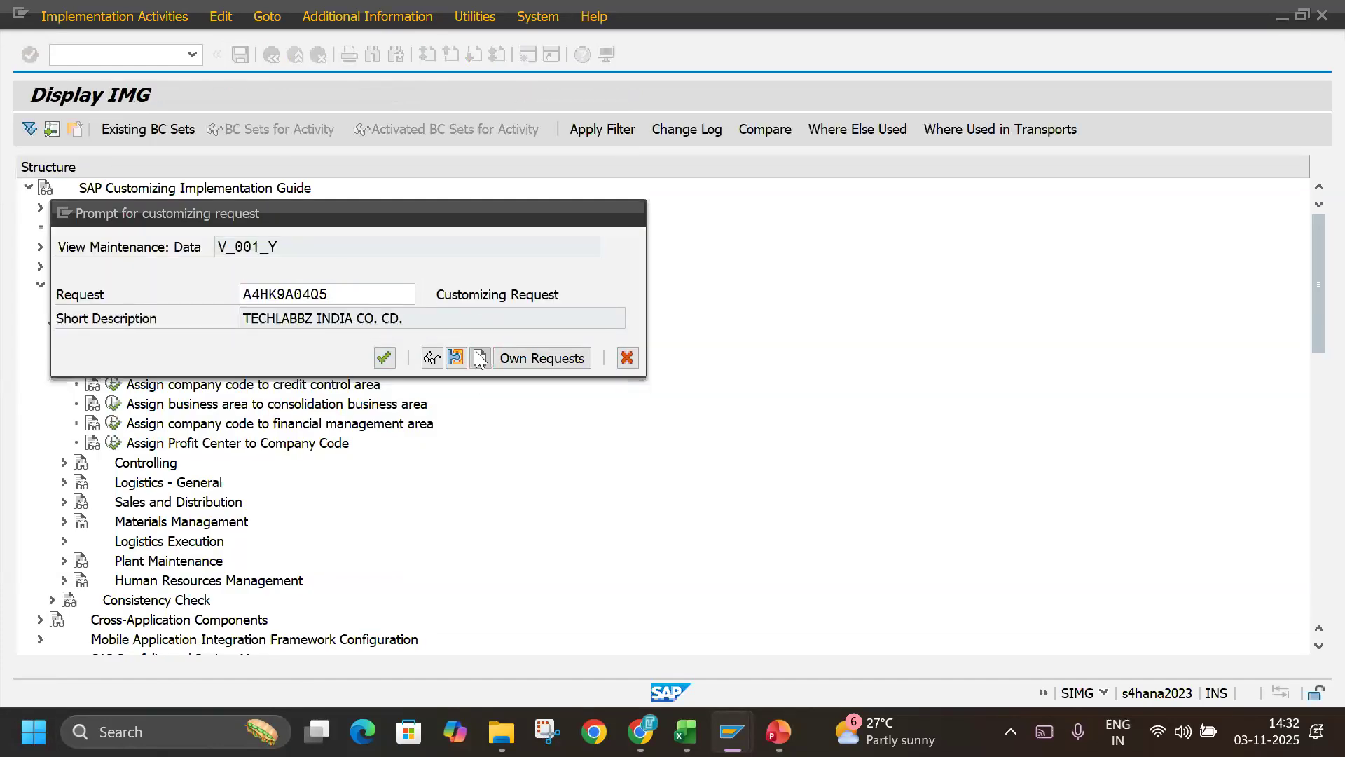
text(TECHLABBZ)
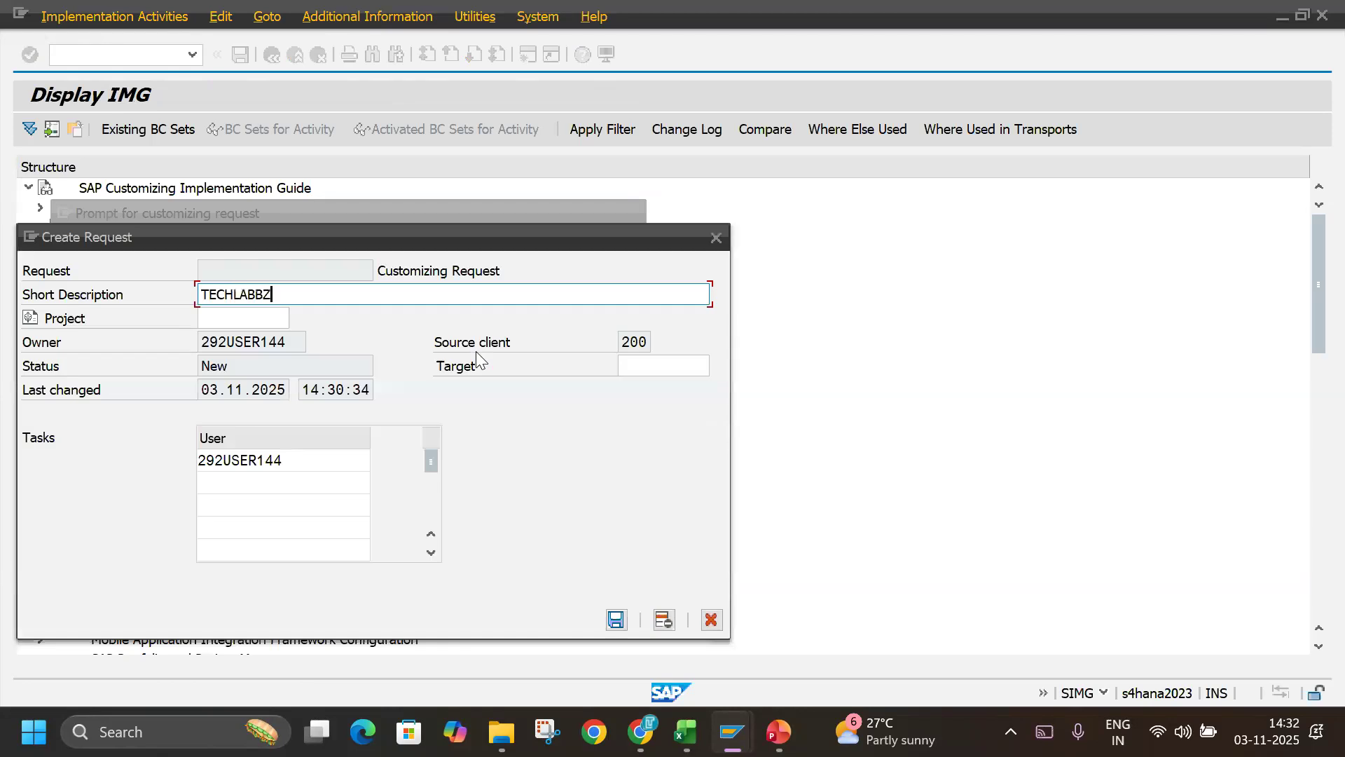
key(Return)
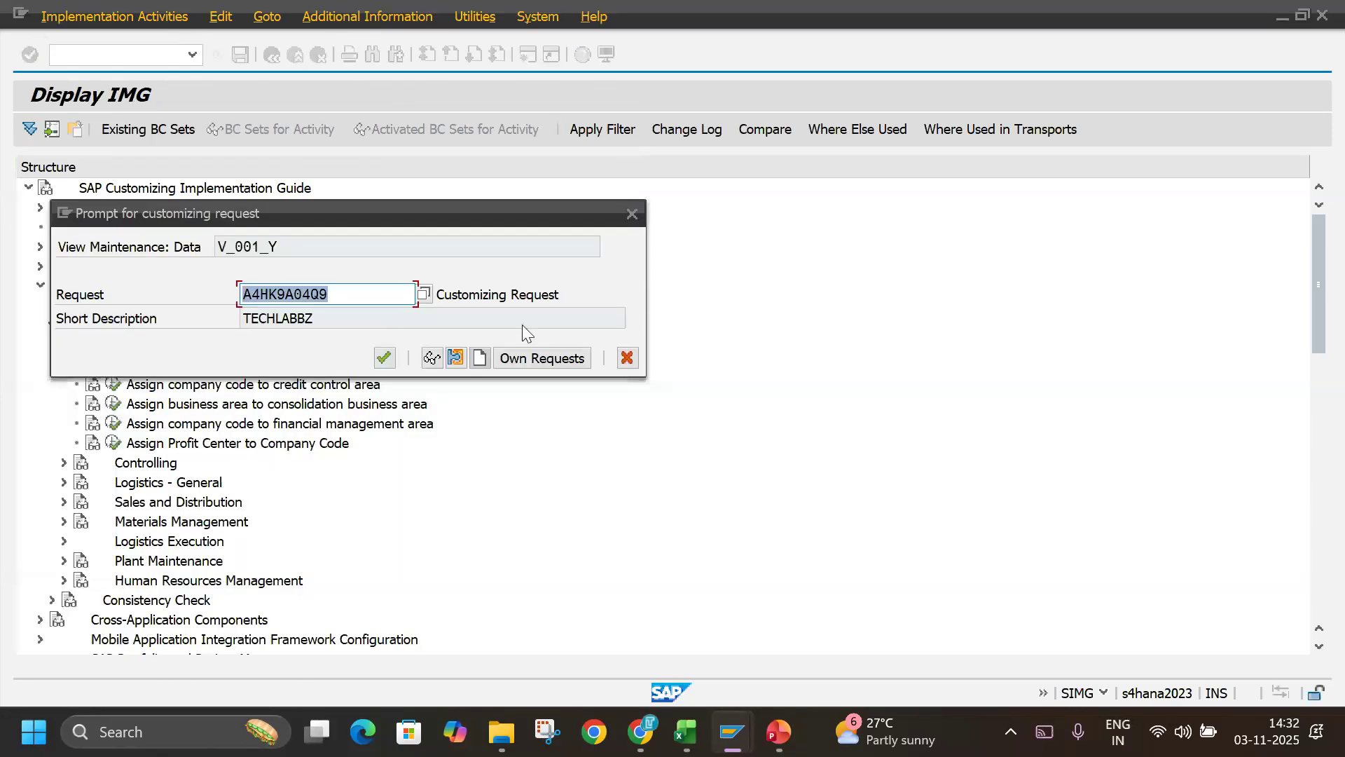
click(384, 357)
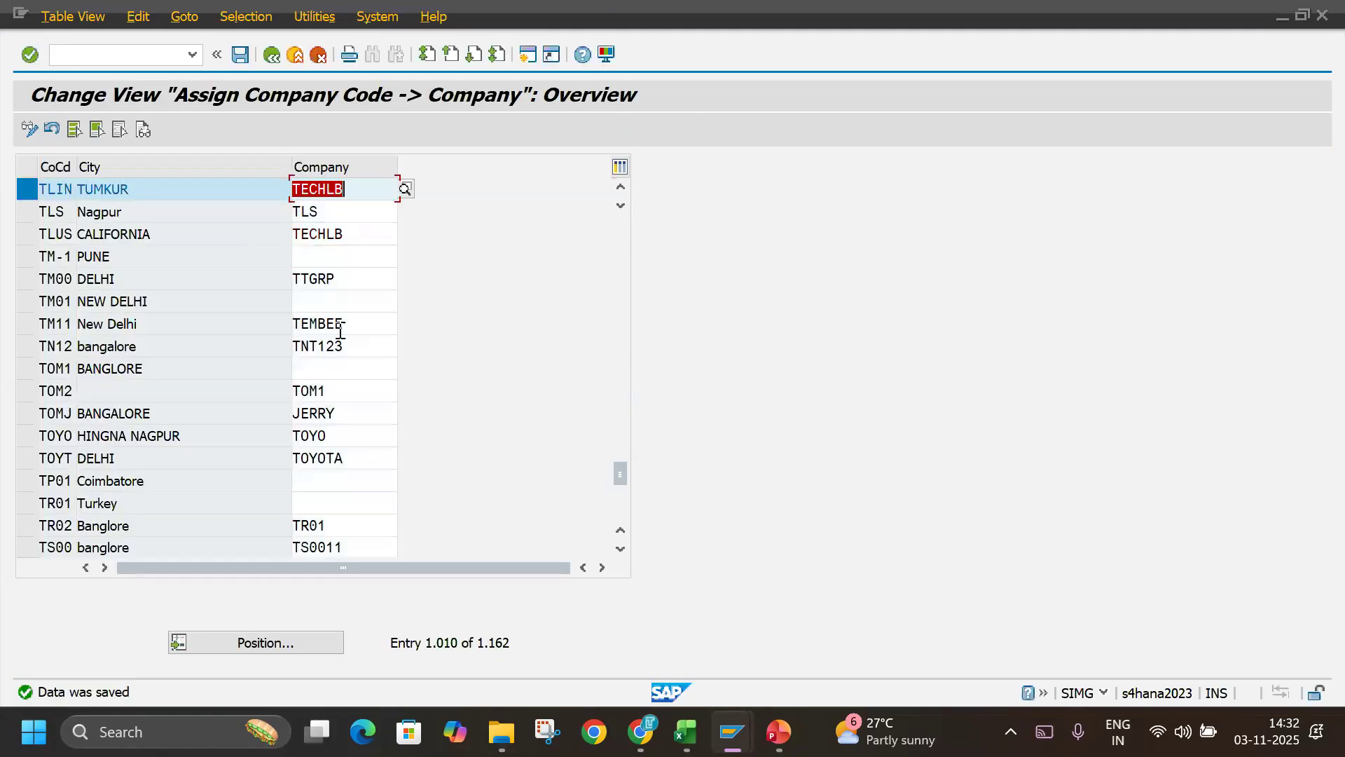
Leave the company code assignment view and review the OX15, OX02, OX03 and OX16 entries in the Excel notes workbook.
click(299, 51)
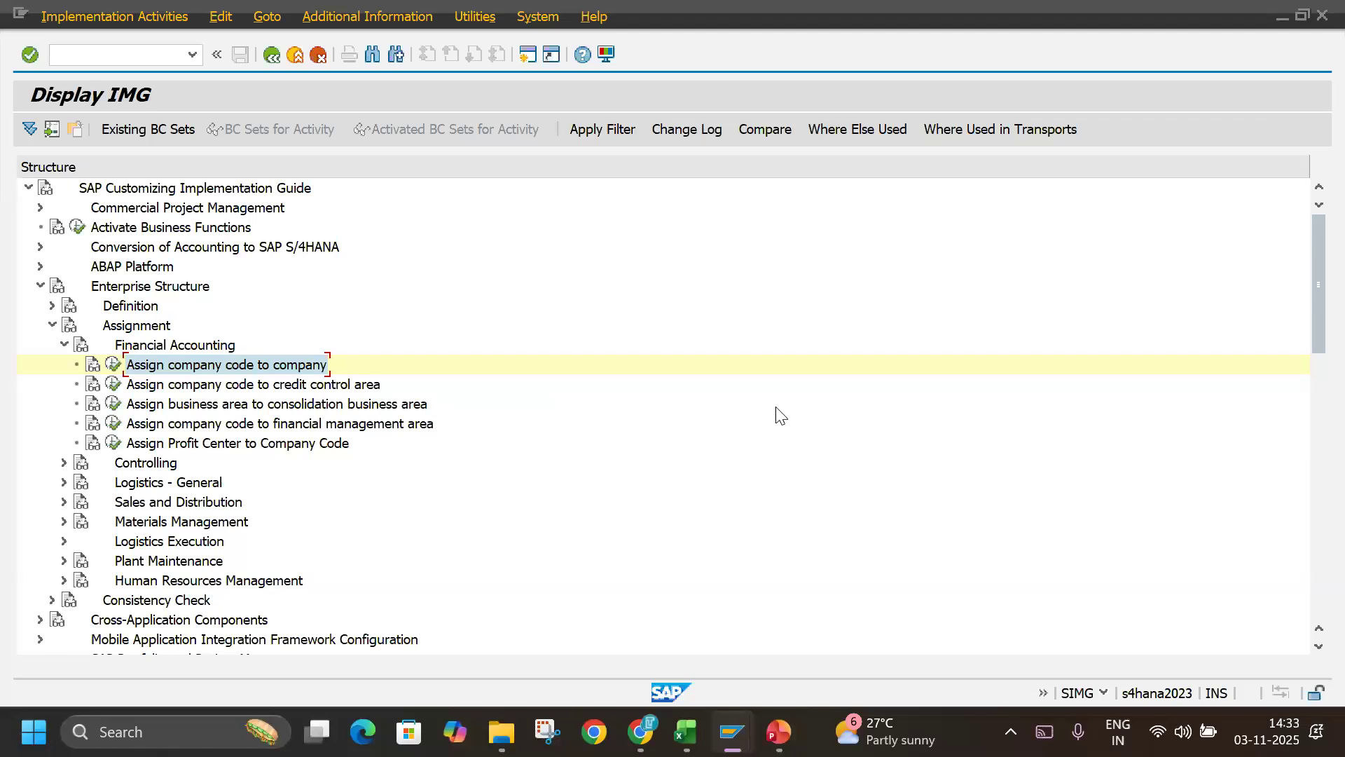
key(alt+Tab)
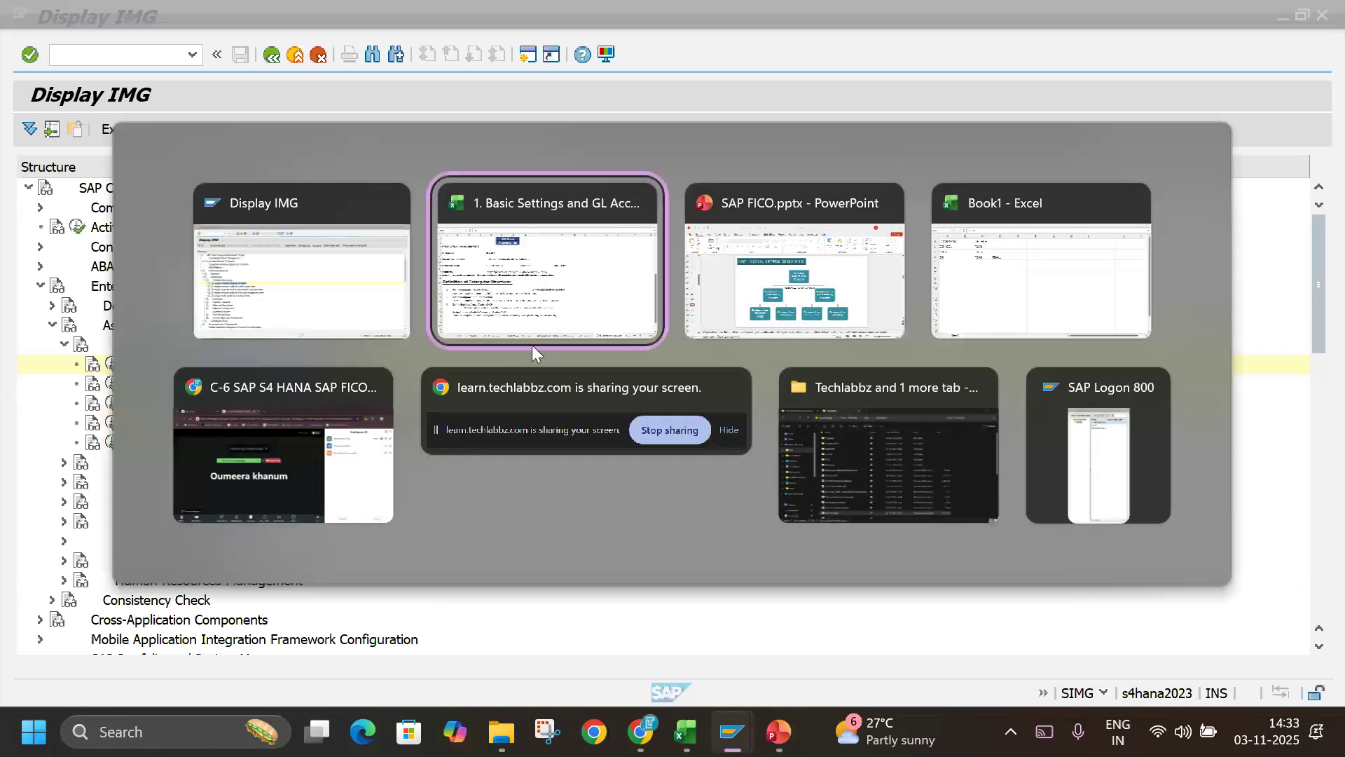
click(545, 313)
click(118, 409)
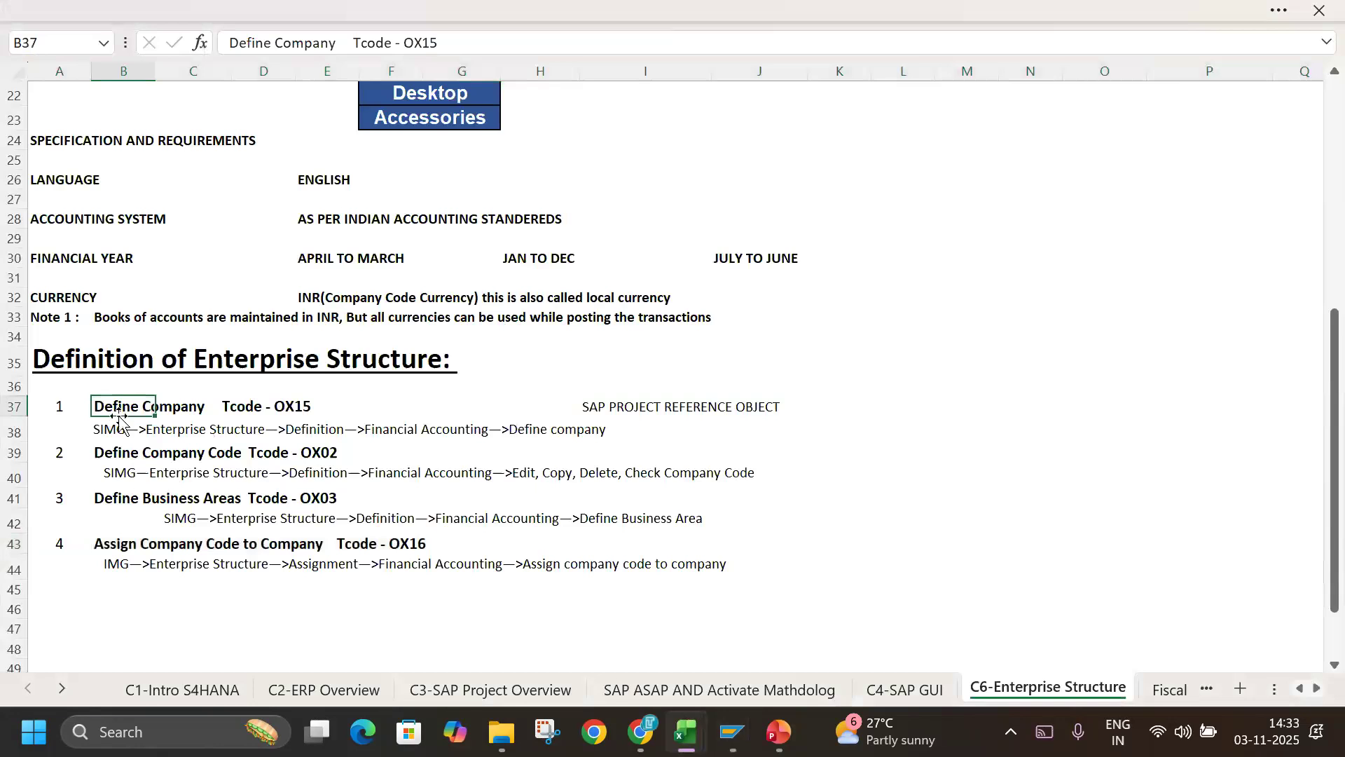
click(115, 453)
click(107, 501)
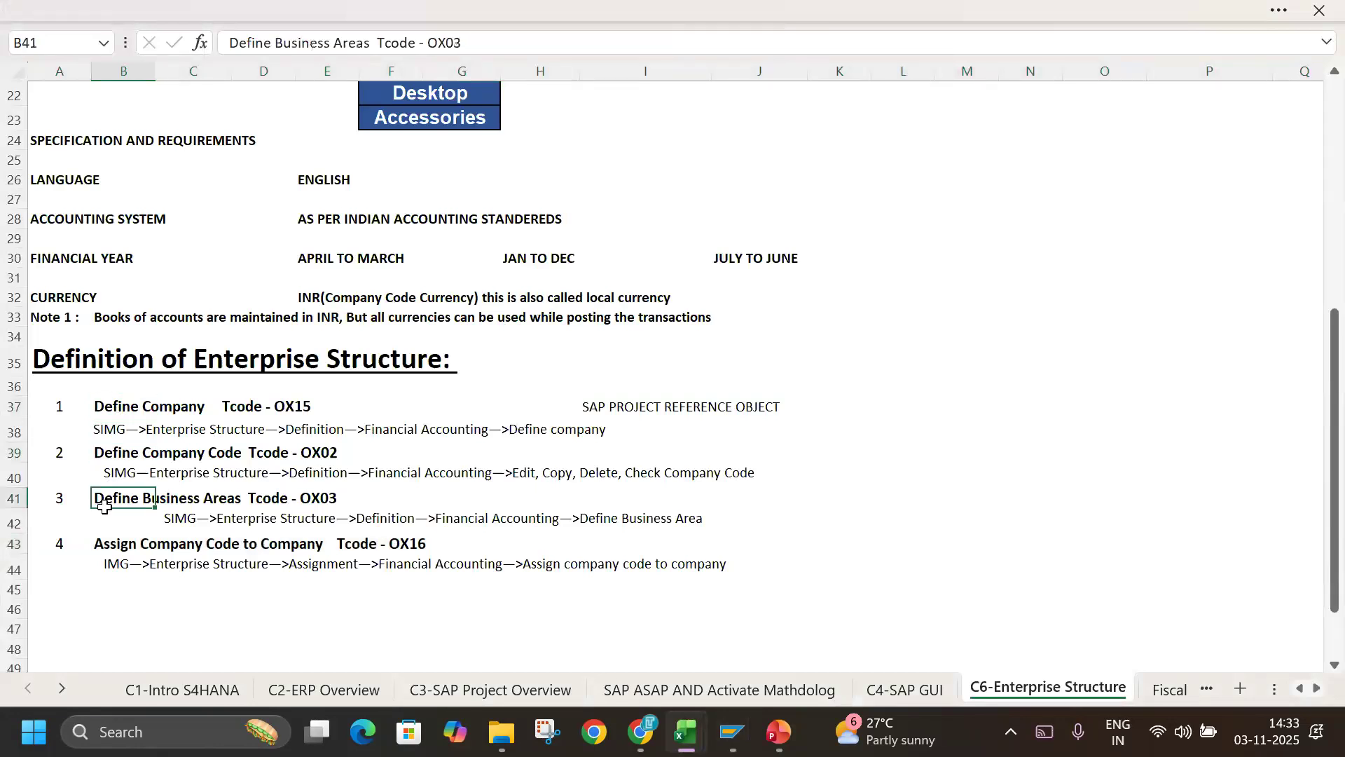
click(101, 545)
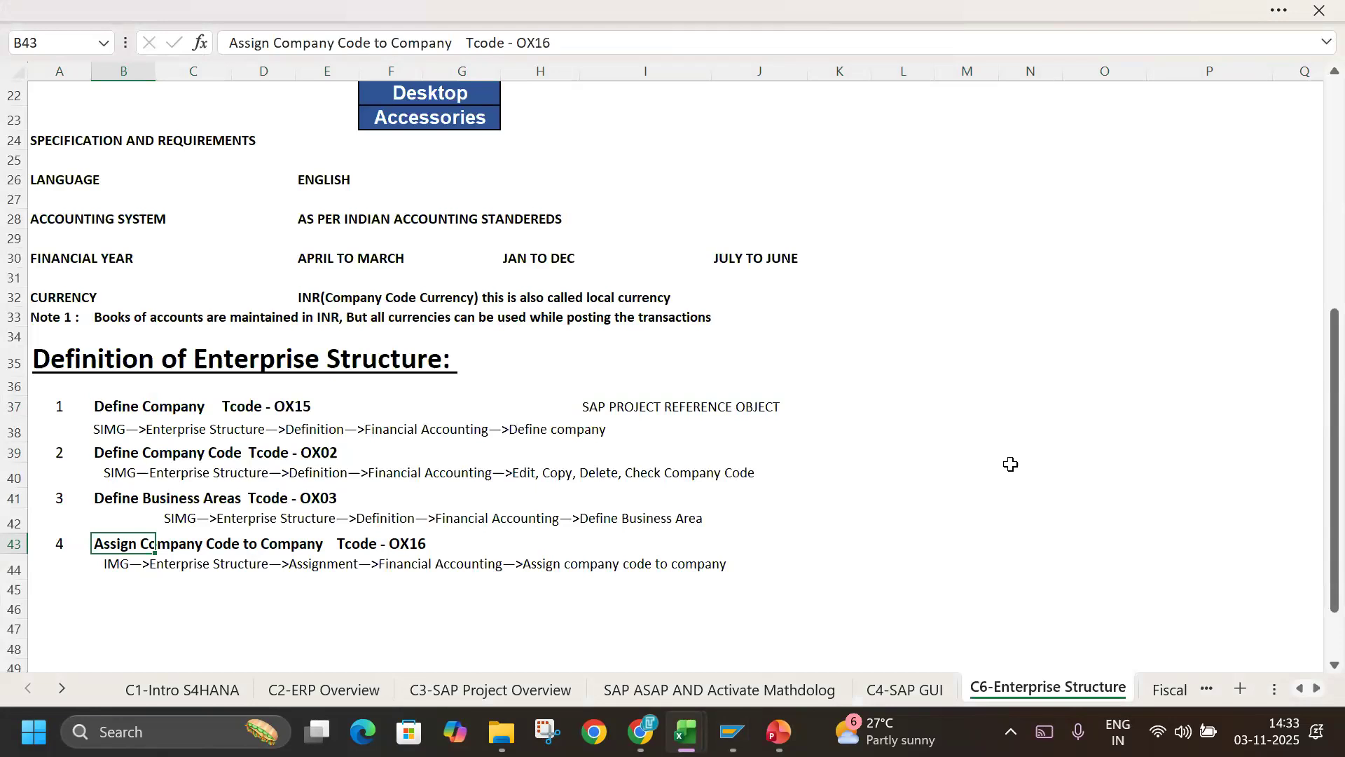
click(67, 593)
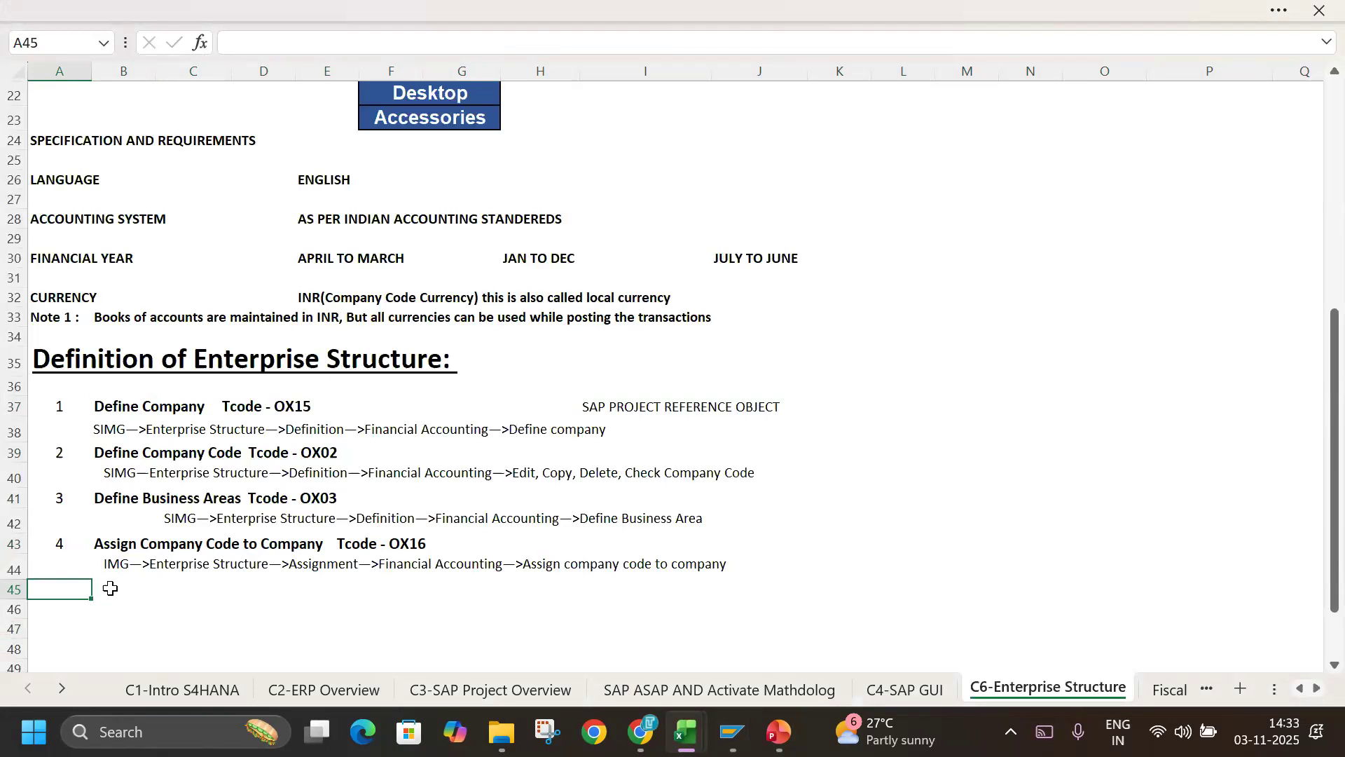
text(EC01)
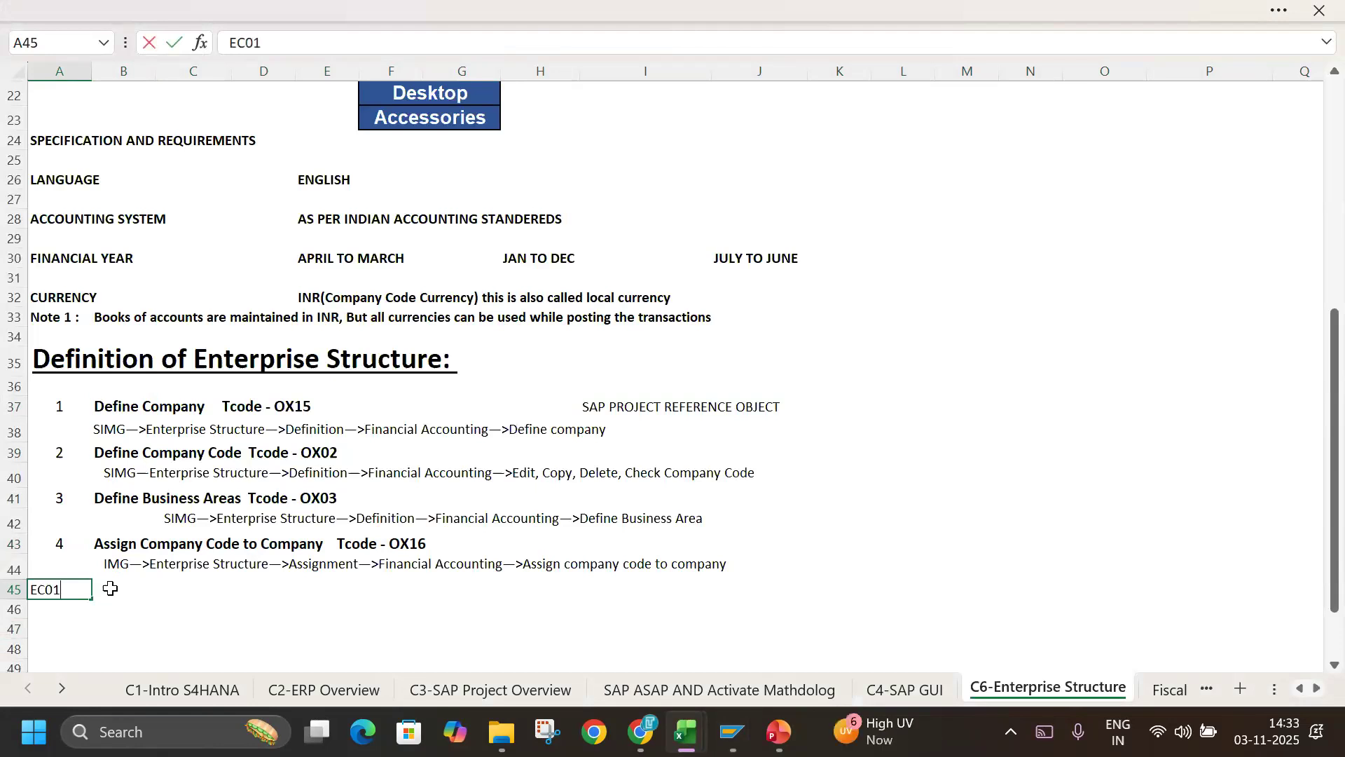
click(99, 593)
Enter TO CHECK ENTERPRICE STRUCTUR in cell A45 and left-align it.
click(67, 589)
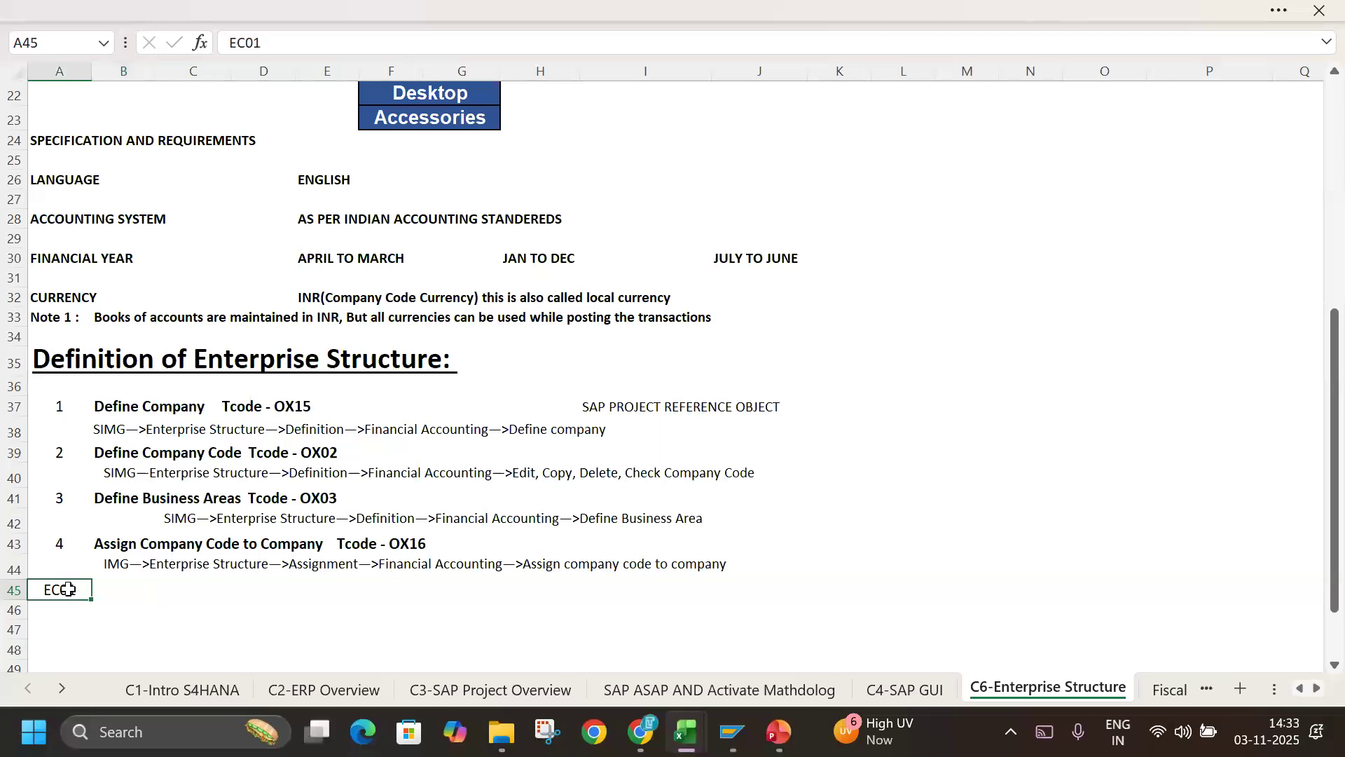
text(TO CHECK ENTERPRICE STRUCTUR)
key(Return)
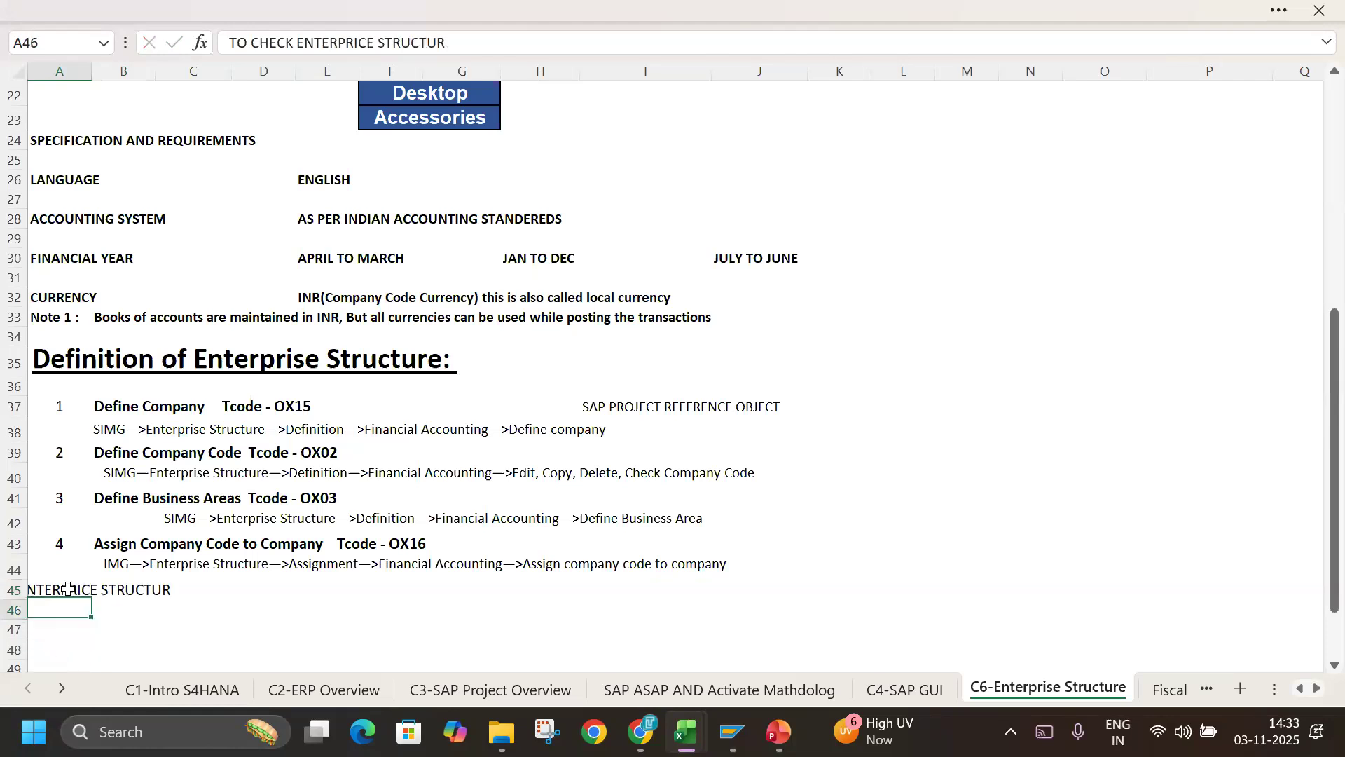
click(68, 589)
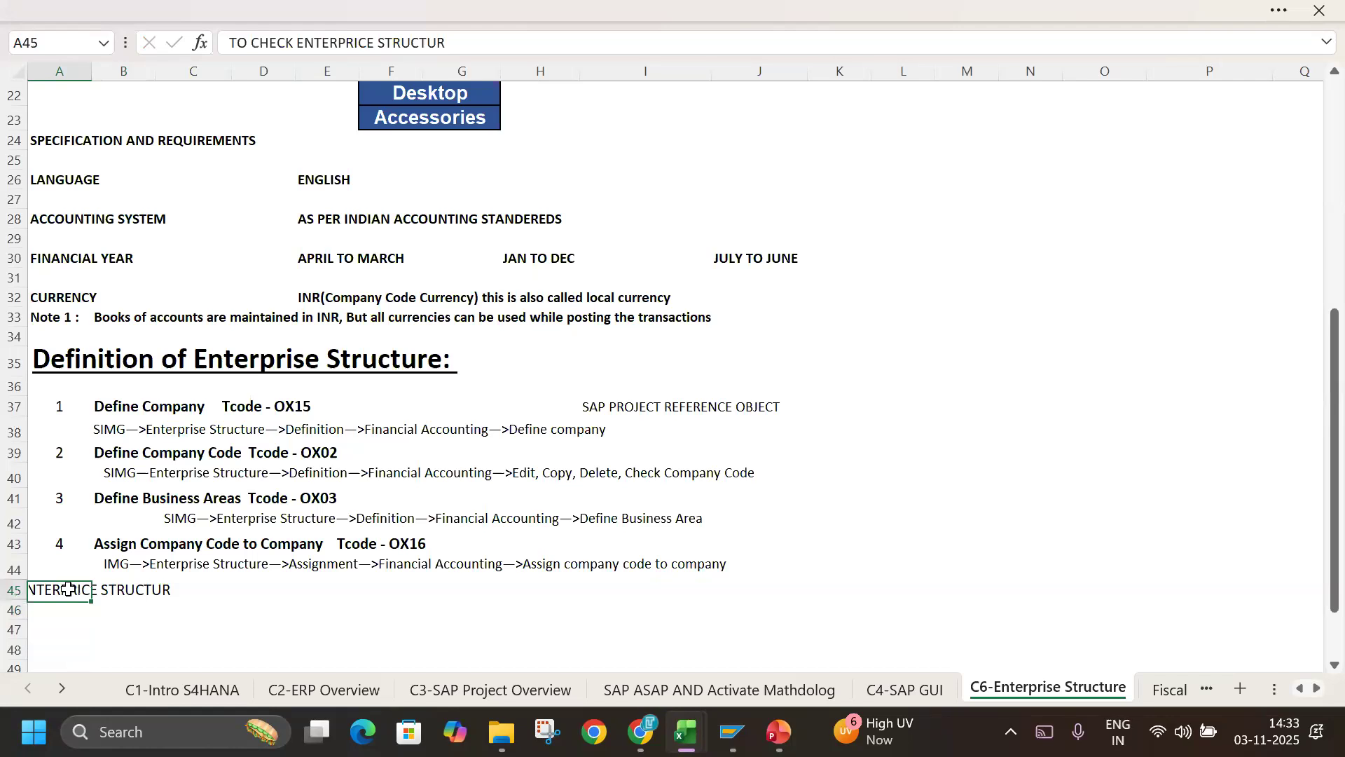
click(171, 14)
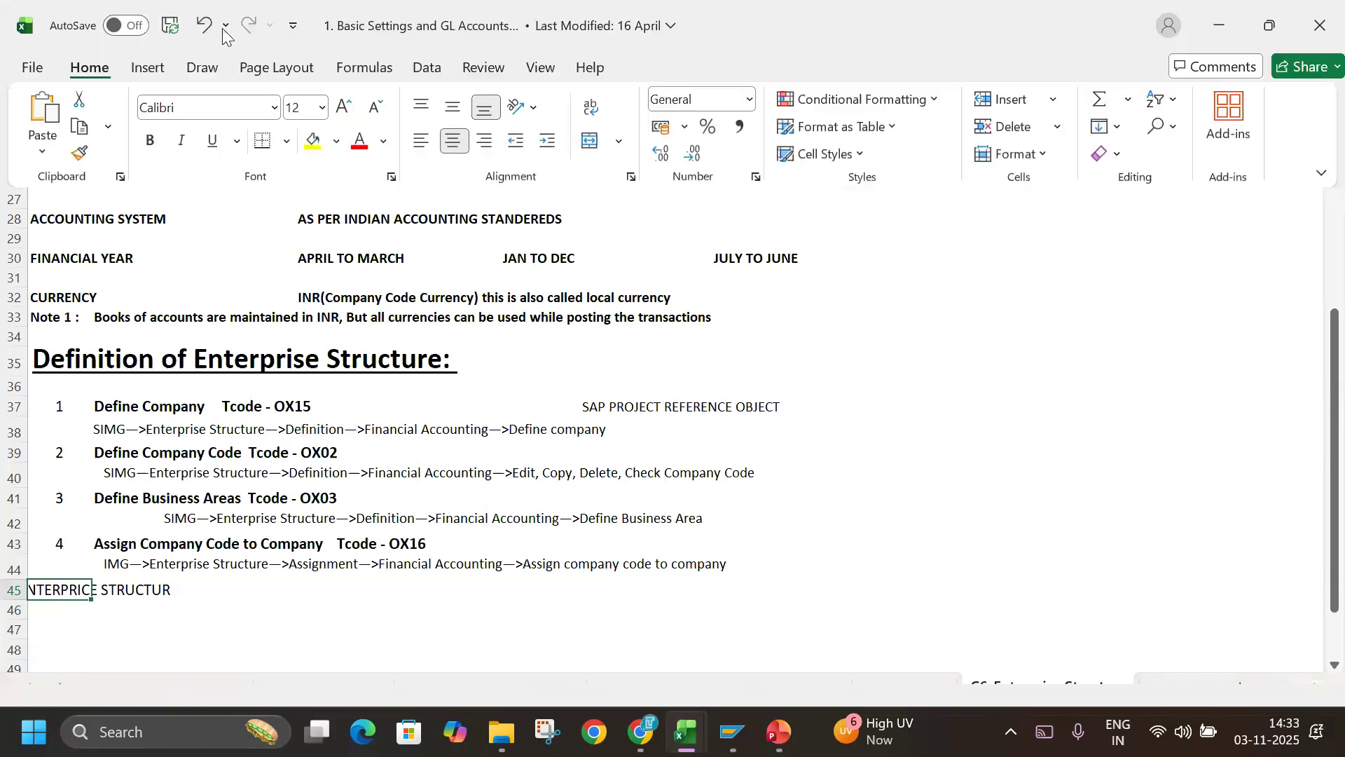
click(427, 147)
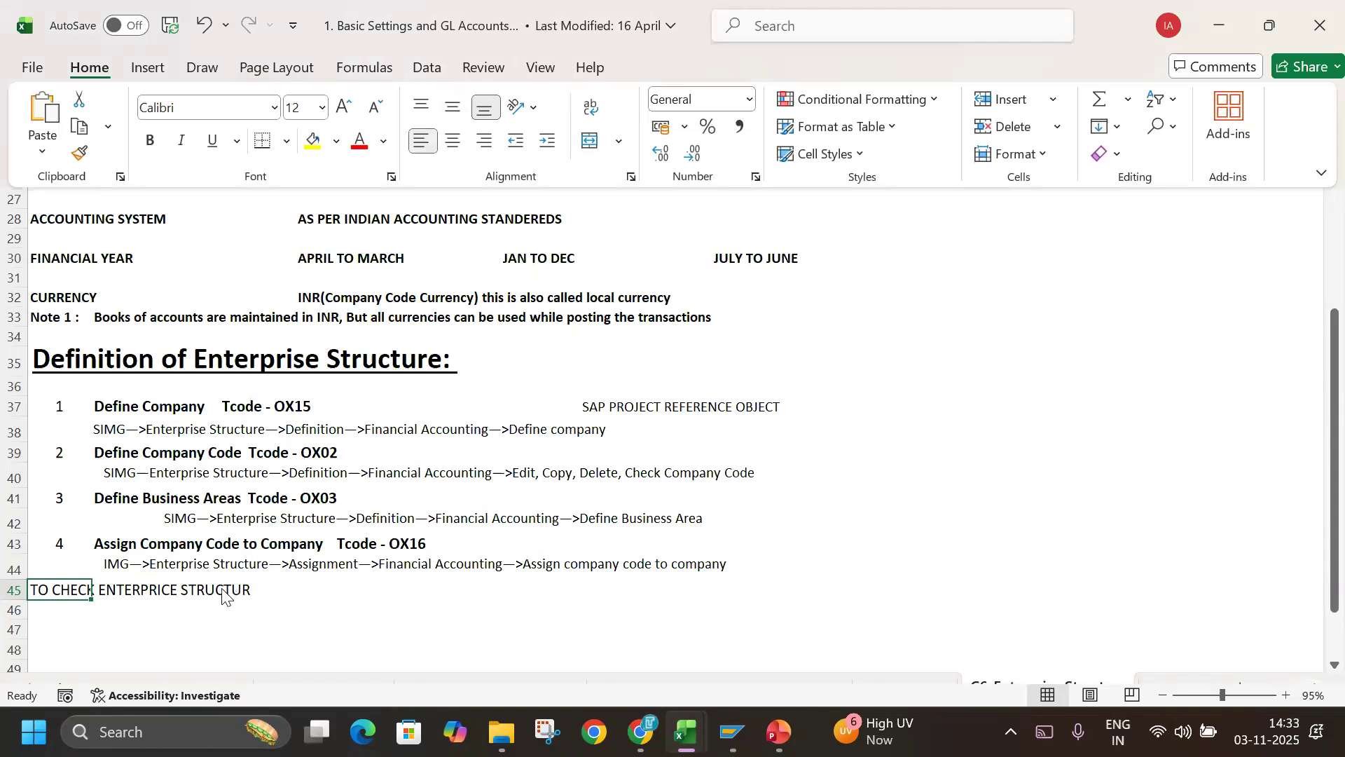
key(ctrl+shift+F1)
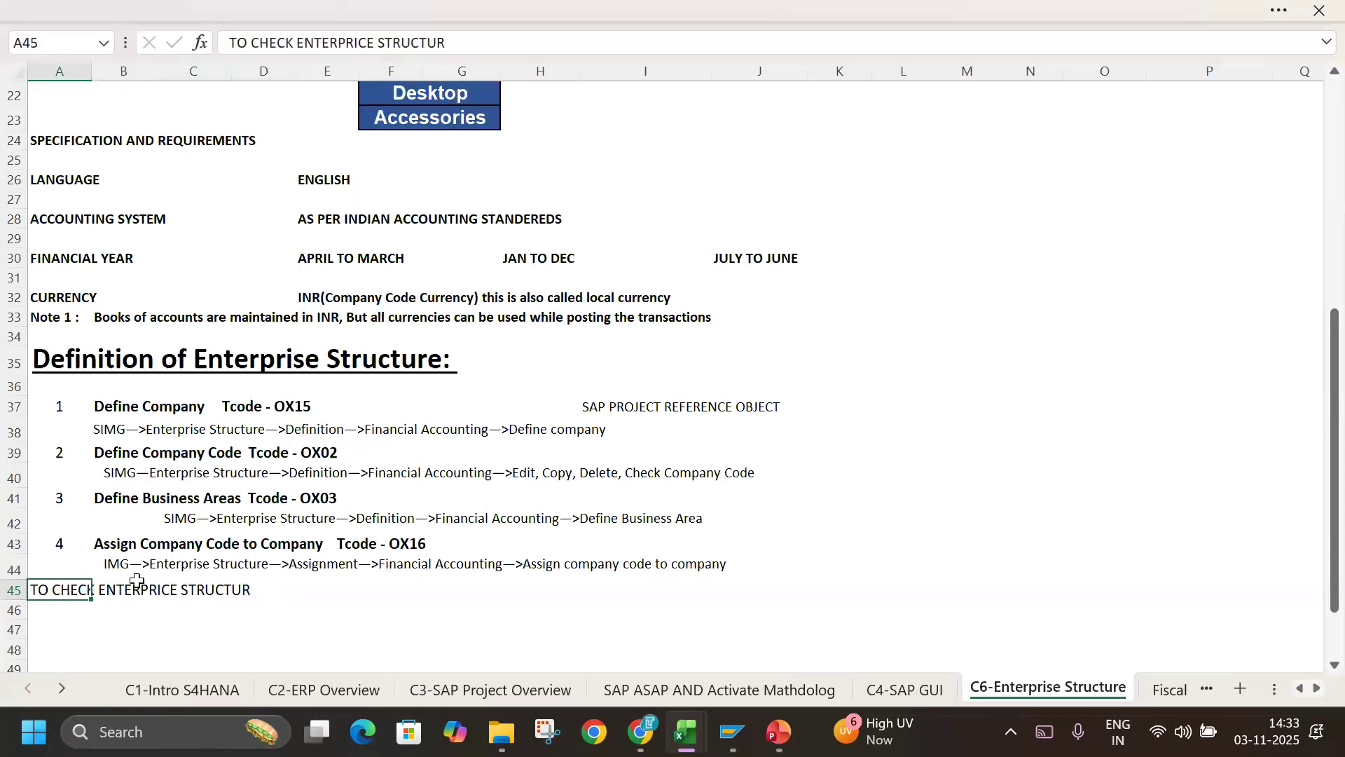
Correct the note in cell A45 to read TO CHECK ENTERPRISE STRUCTURE.
double_click(69, 590)
key(BackSpace)
text(S)
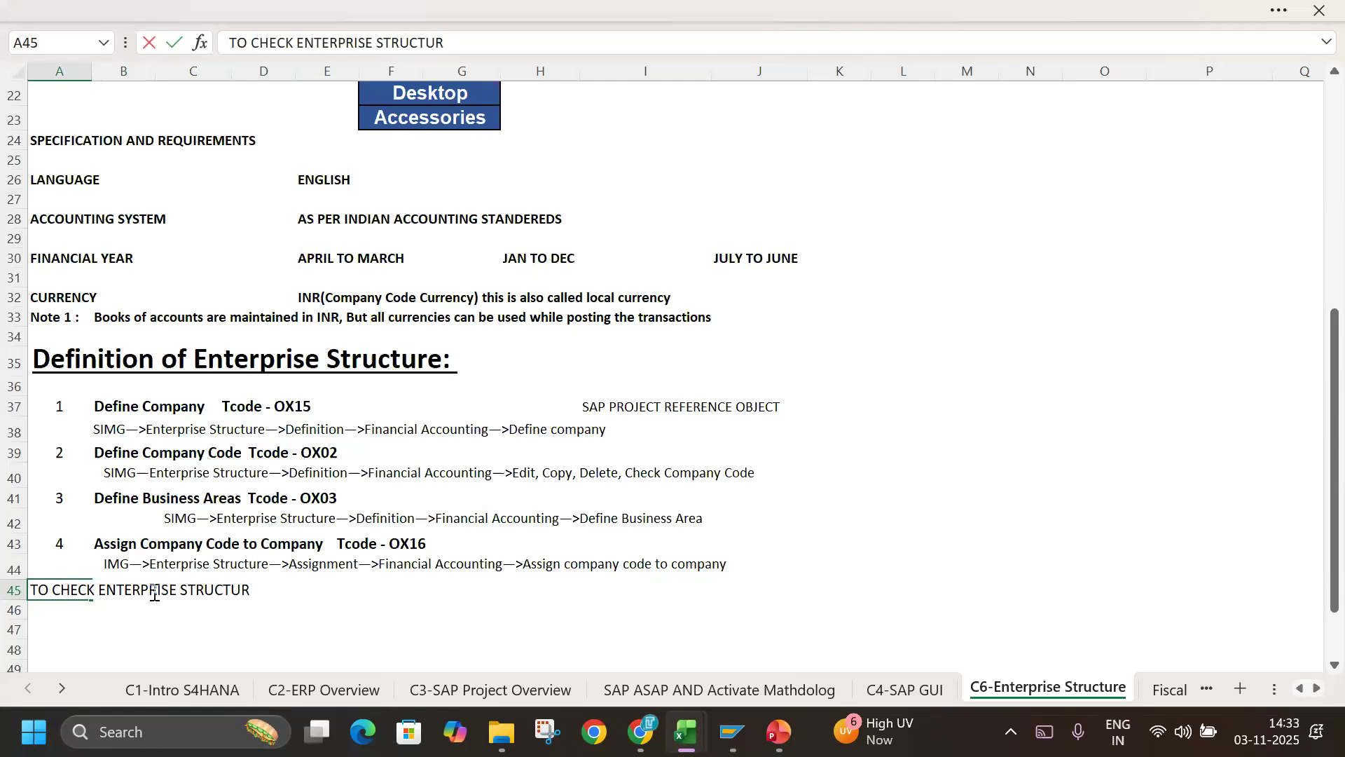
click(252, 583)
text(E)
Enter EC01 in cell E45 beside the enterprise structure note and save the workbook.
click(354, 595)
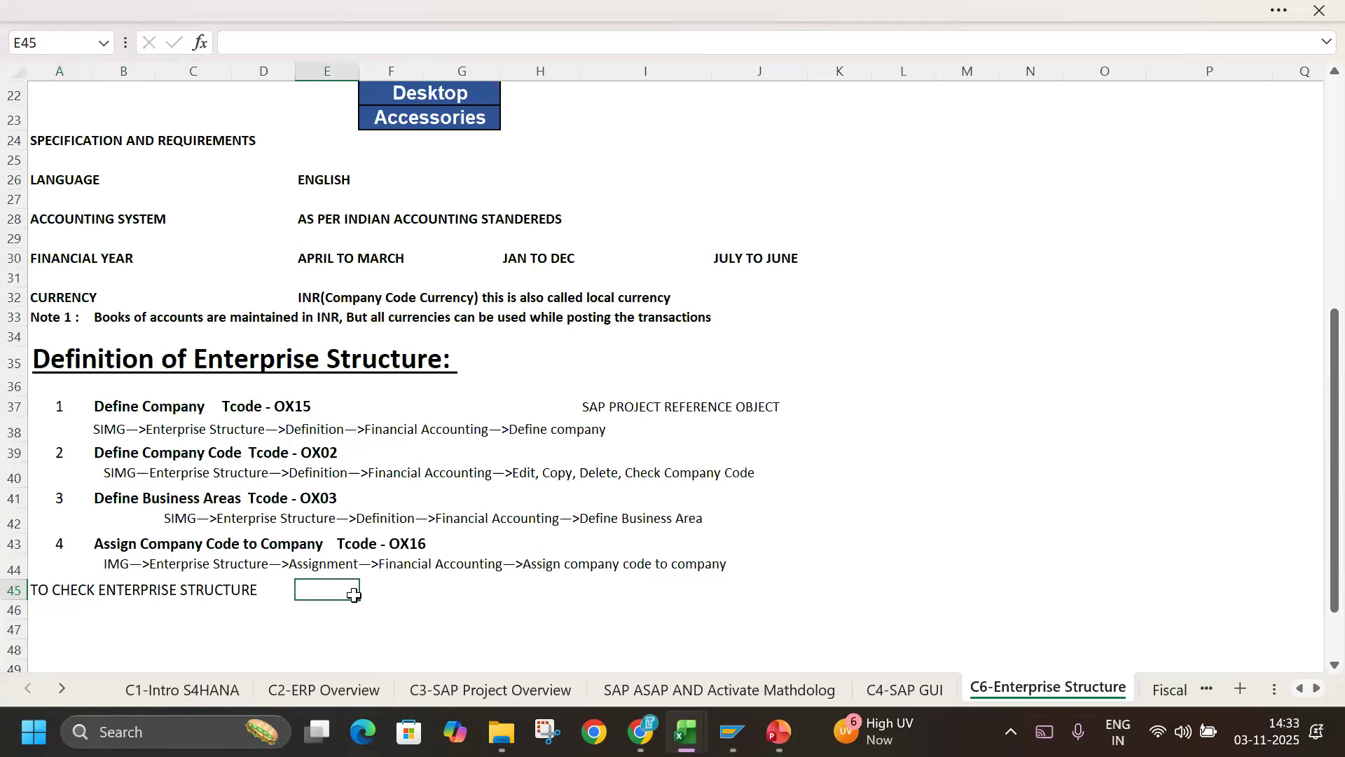
text(EC01)
key(ctrl+s)
Switch to SAP, run transaction EC01 and open the structure navigation for company codes, accepting the help information.
key(alt+Tab)
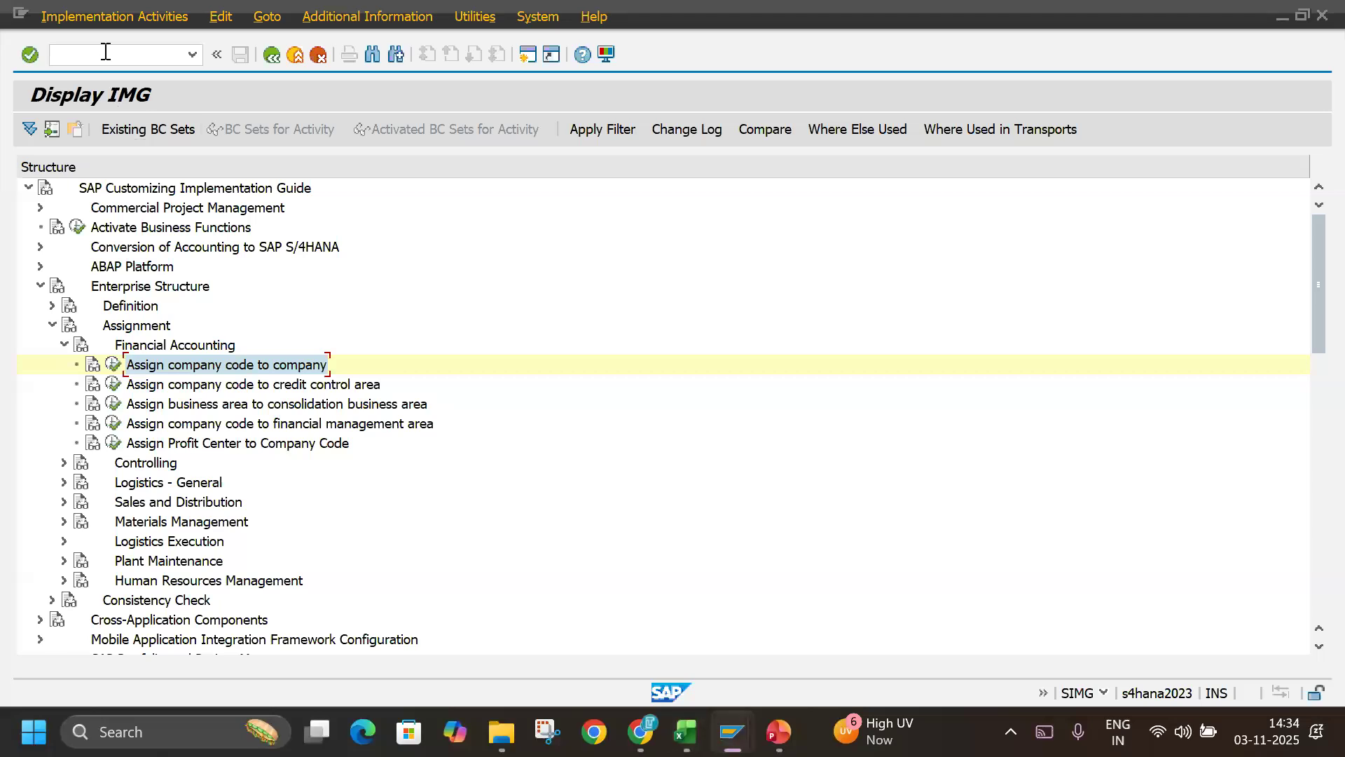
click(105, 51)
text(/NEC01)
key(Return)
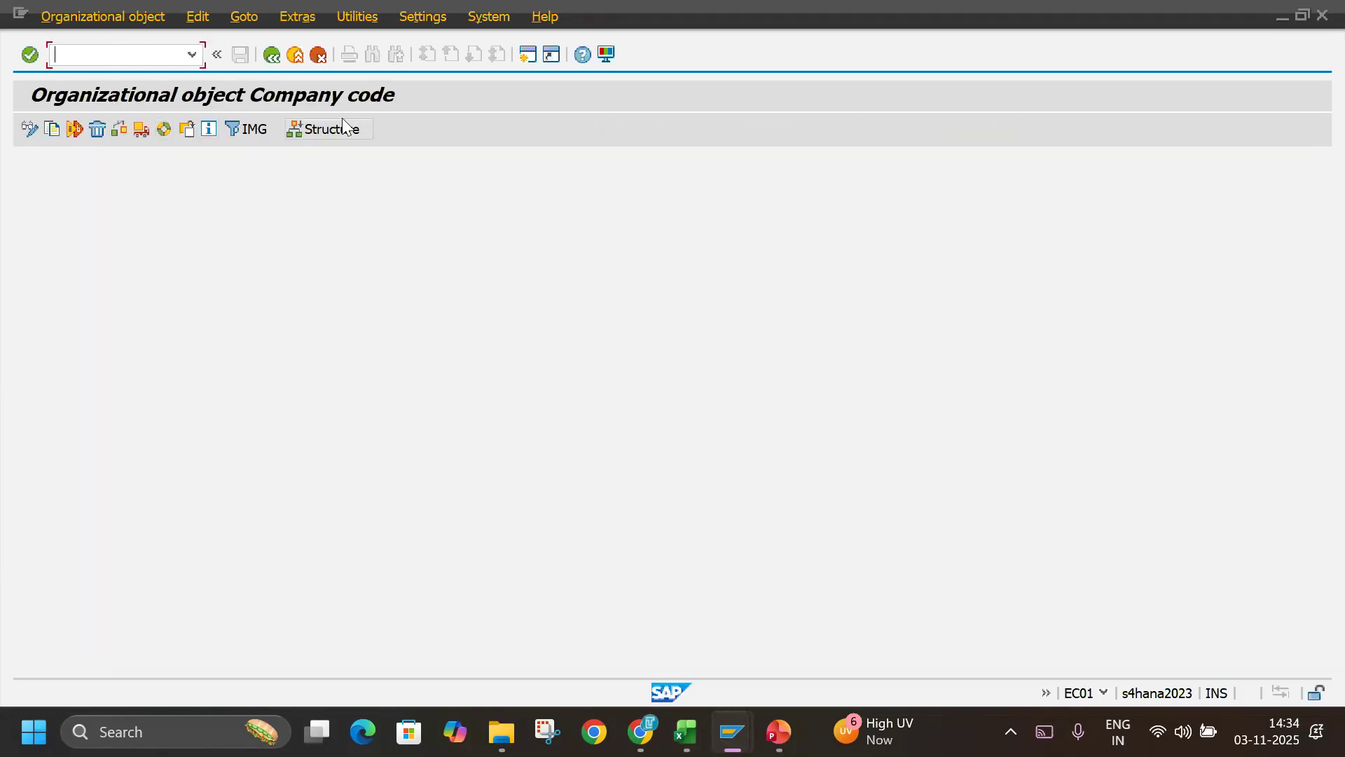
click(328, 134)
click(201, 136)
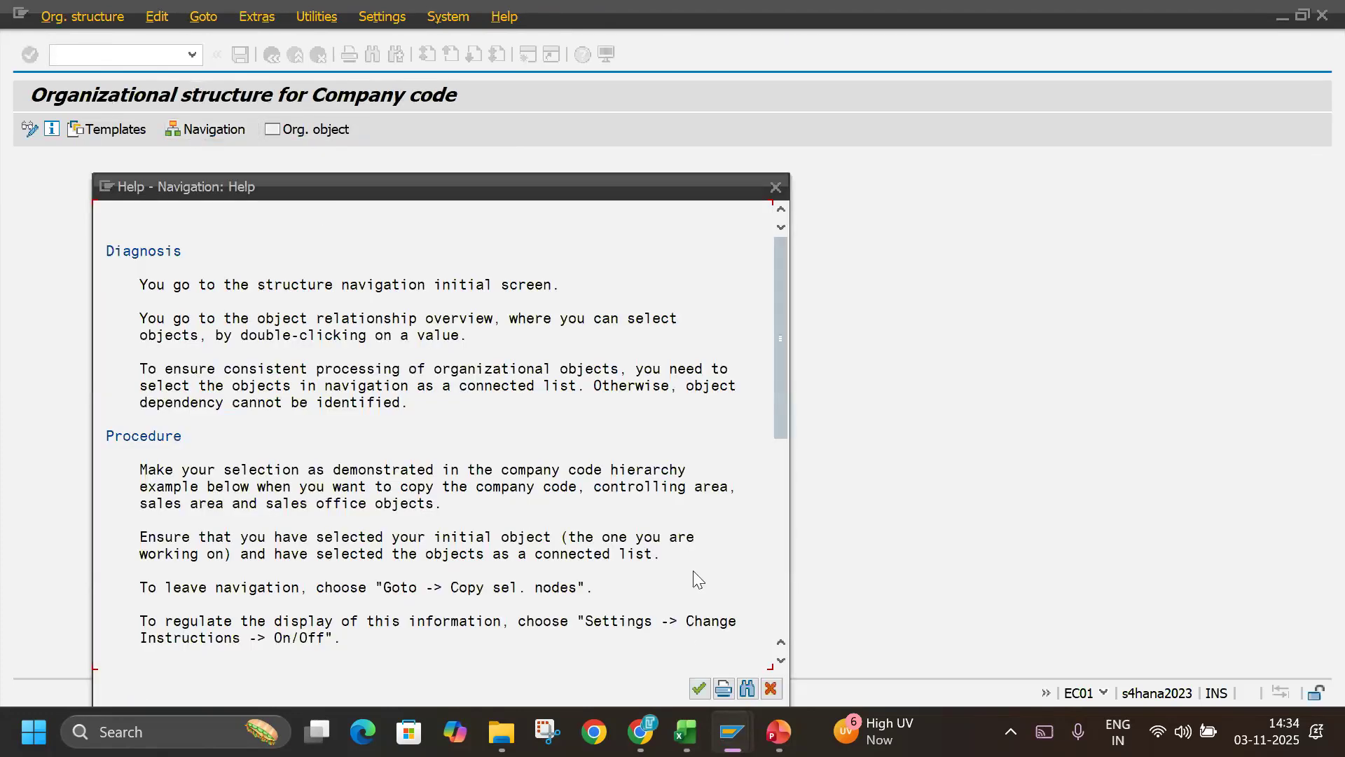
click(698, 687)
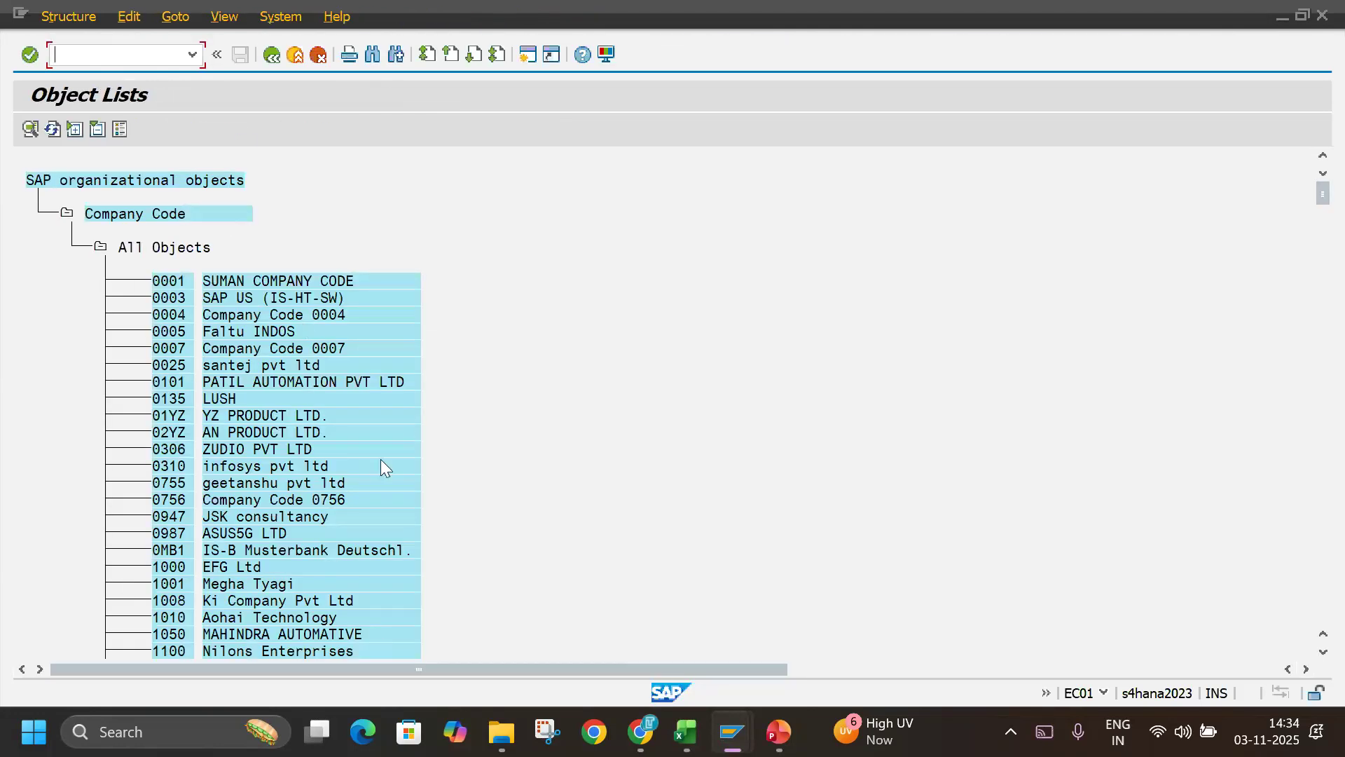
Search the company code object list for TECHLB.
click(370, 55)
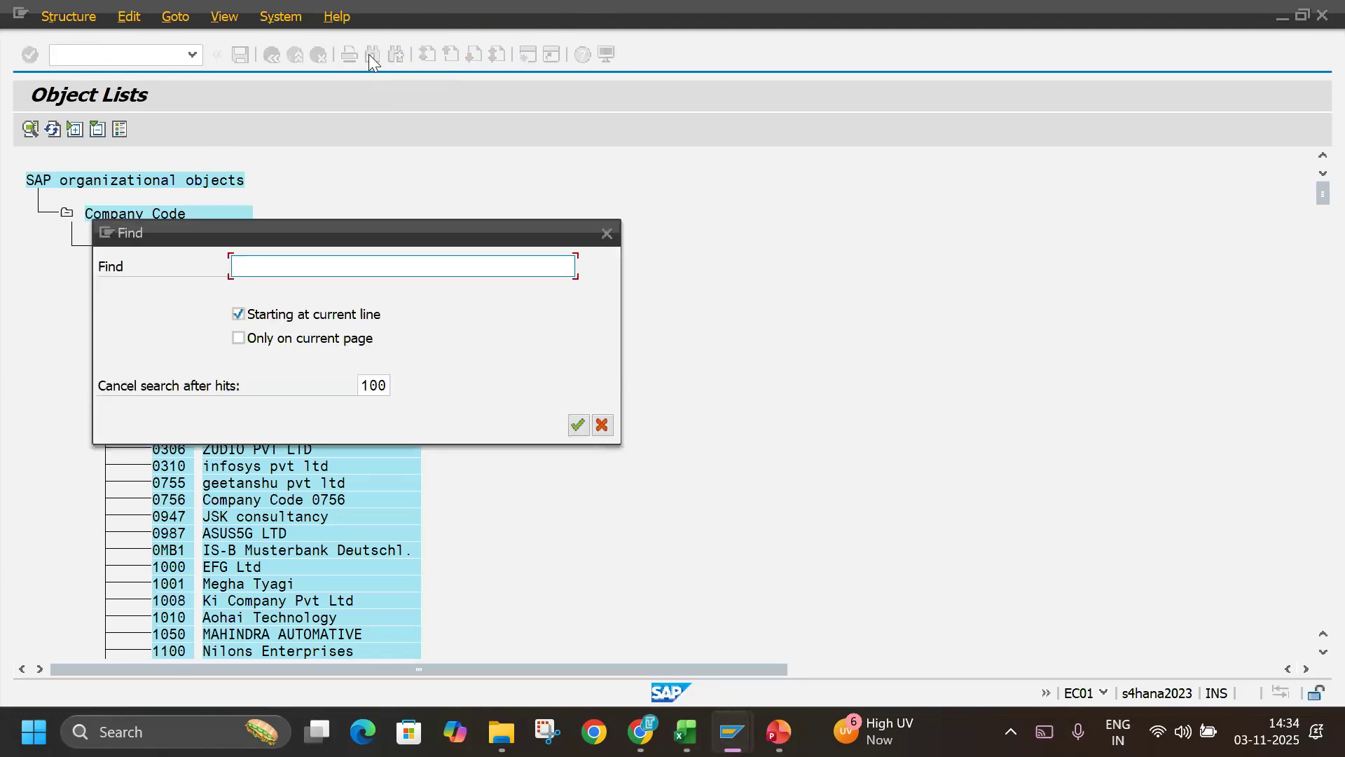
text(TE)
text(UN)
key(BackSpace)
key(BackSpace)
text(L)
text(CH)
text(LB)
key(Return)
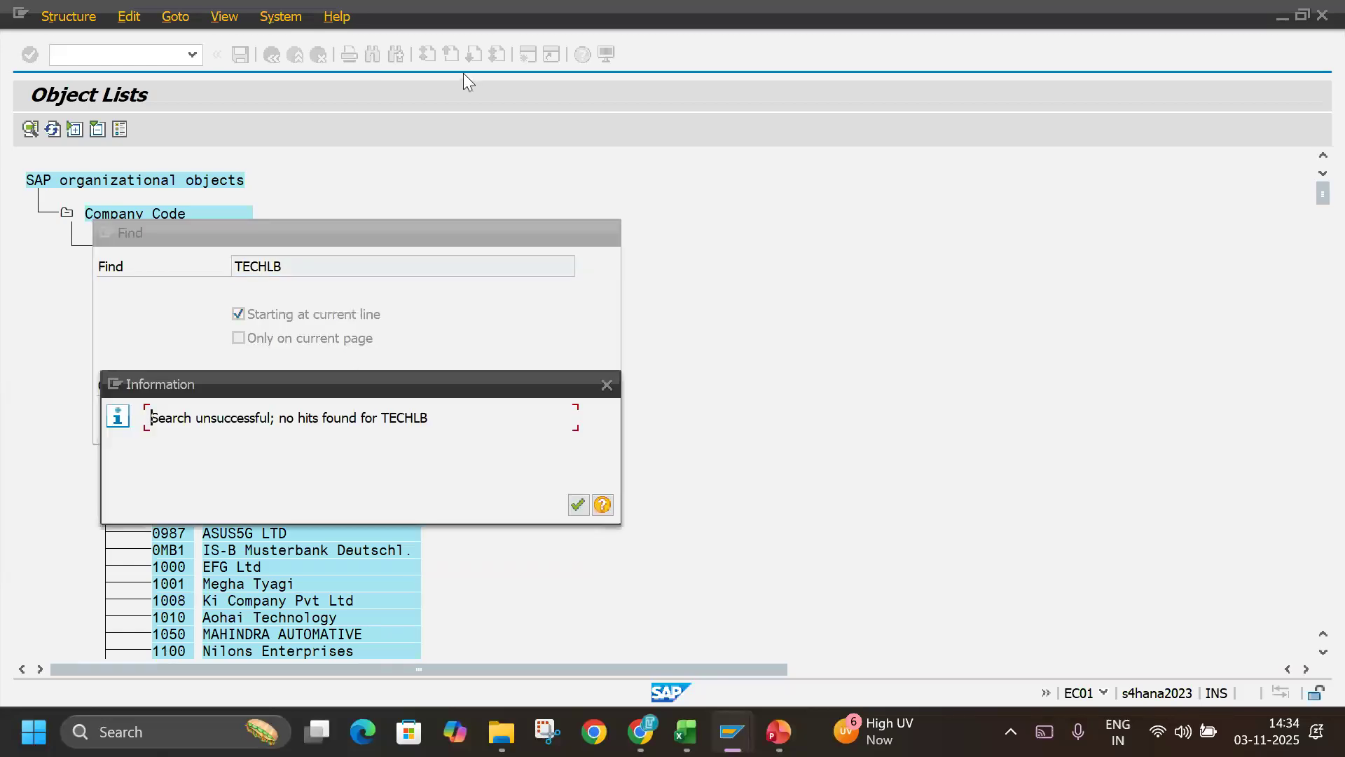
Search the object list for TECH instead and jump to company code TLIN, TECHLABBZ INDIA.
key(Return)
text(TECH)
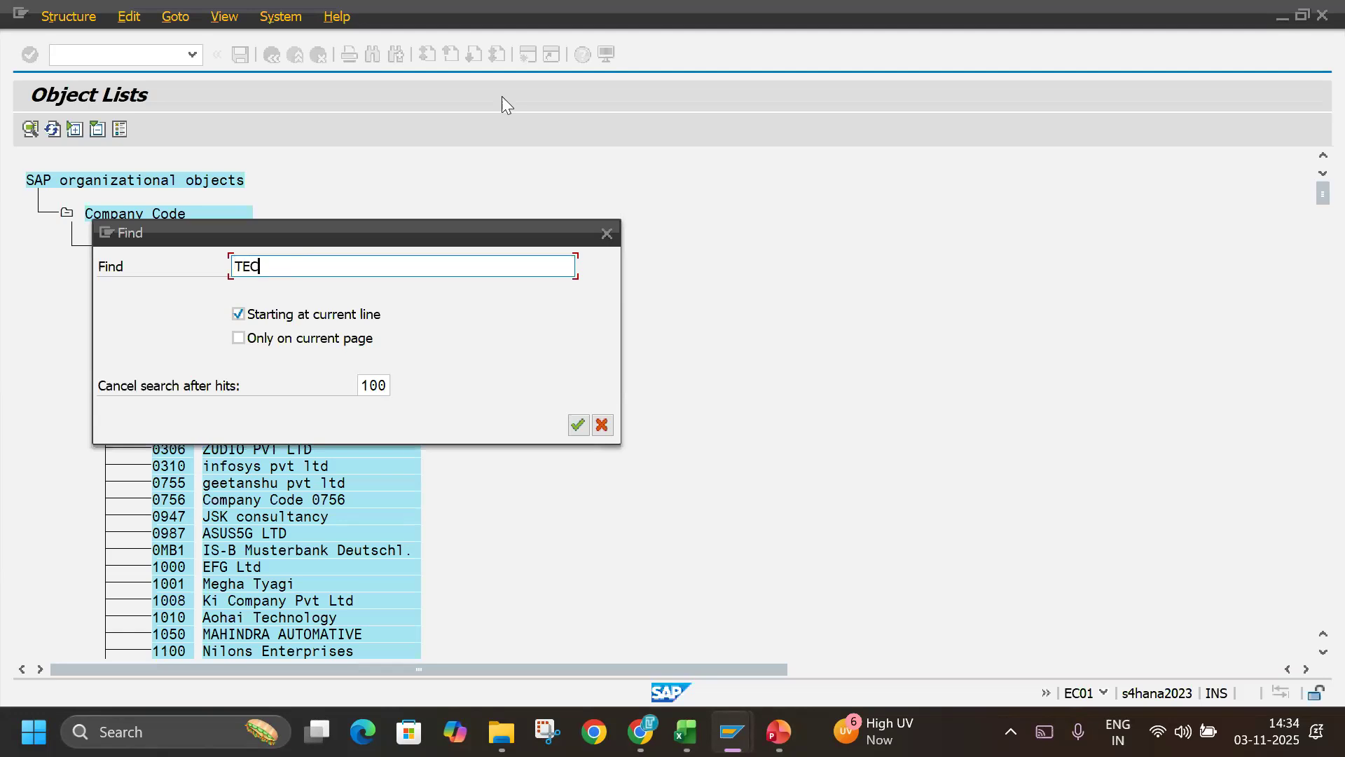
key(Return)
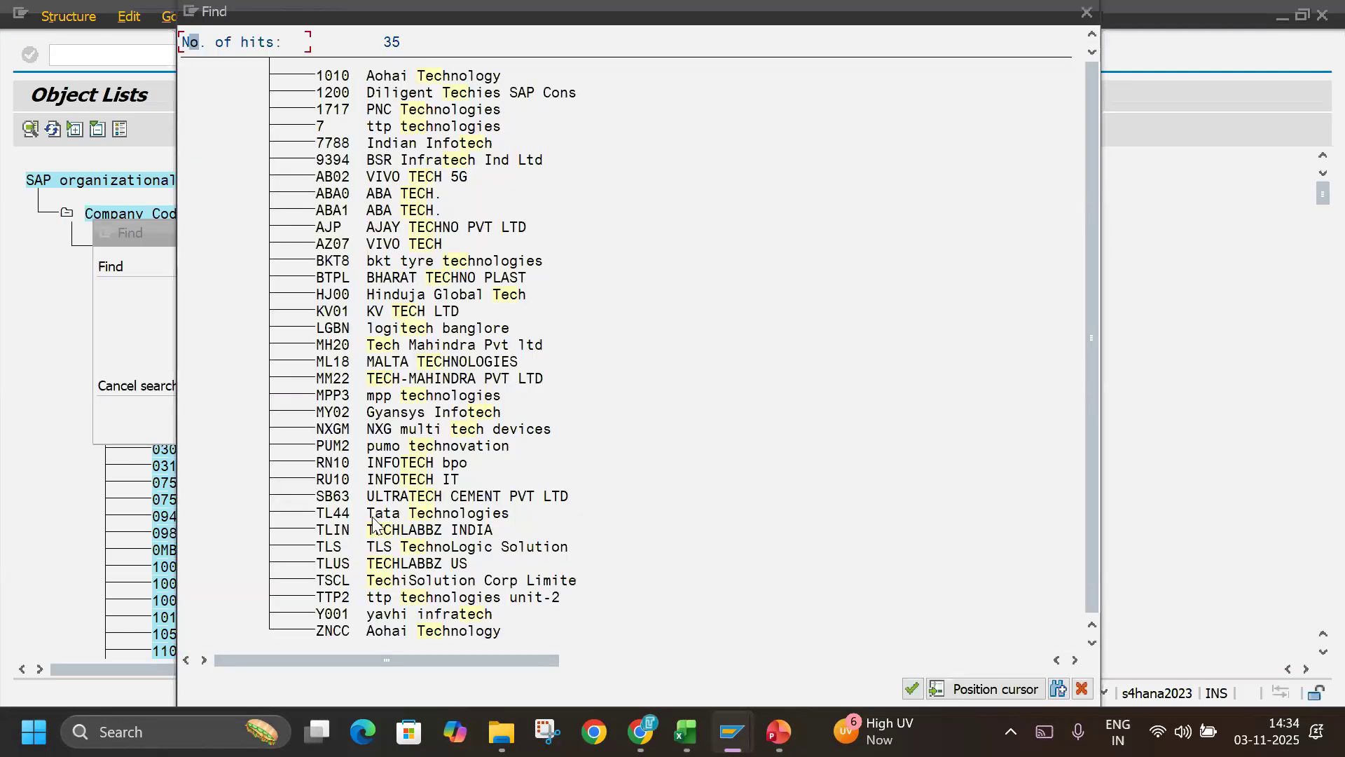
double_click(376, 531)
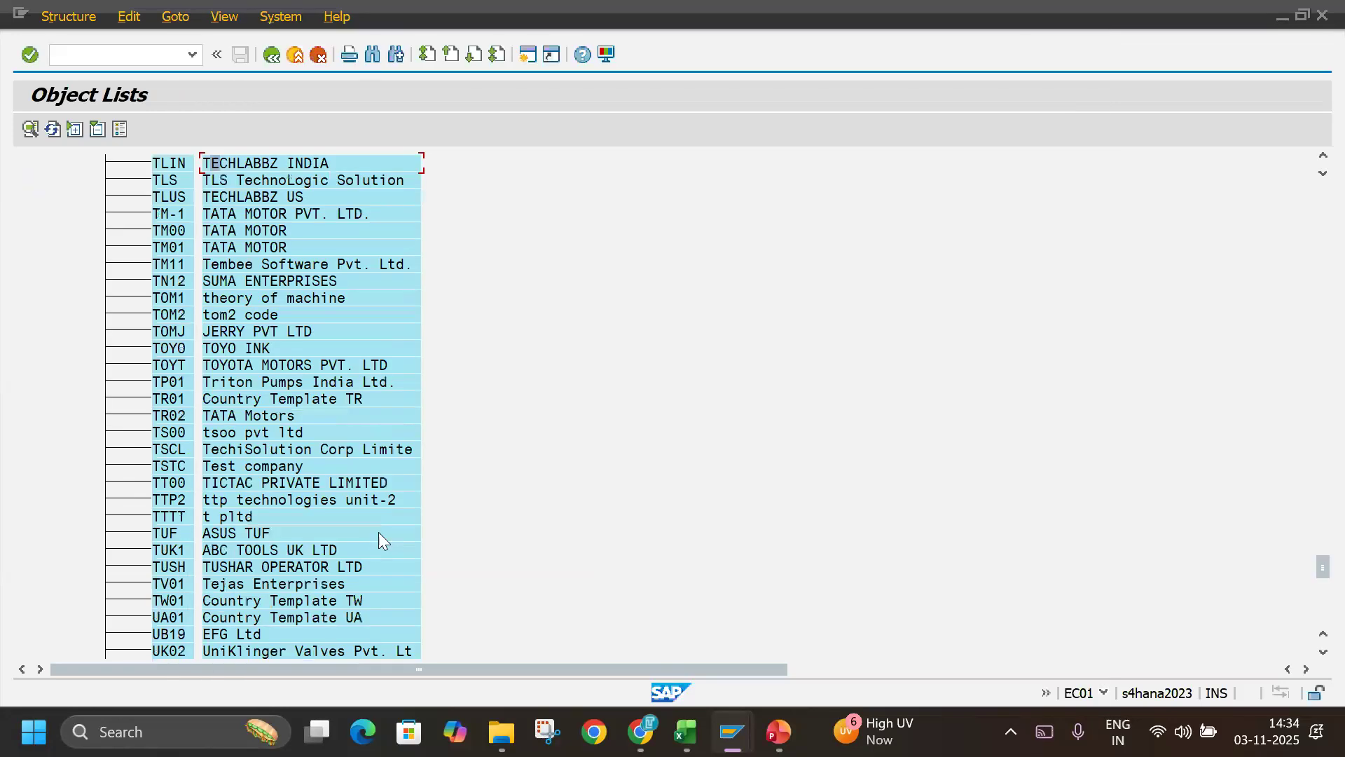
Open the structure of company code TLIN and expand company TECHLB to examine its assignment.
double_click(175, 169)
click(101, 249)
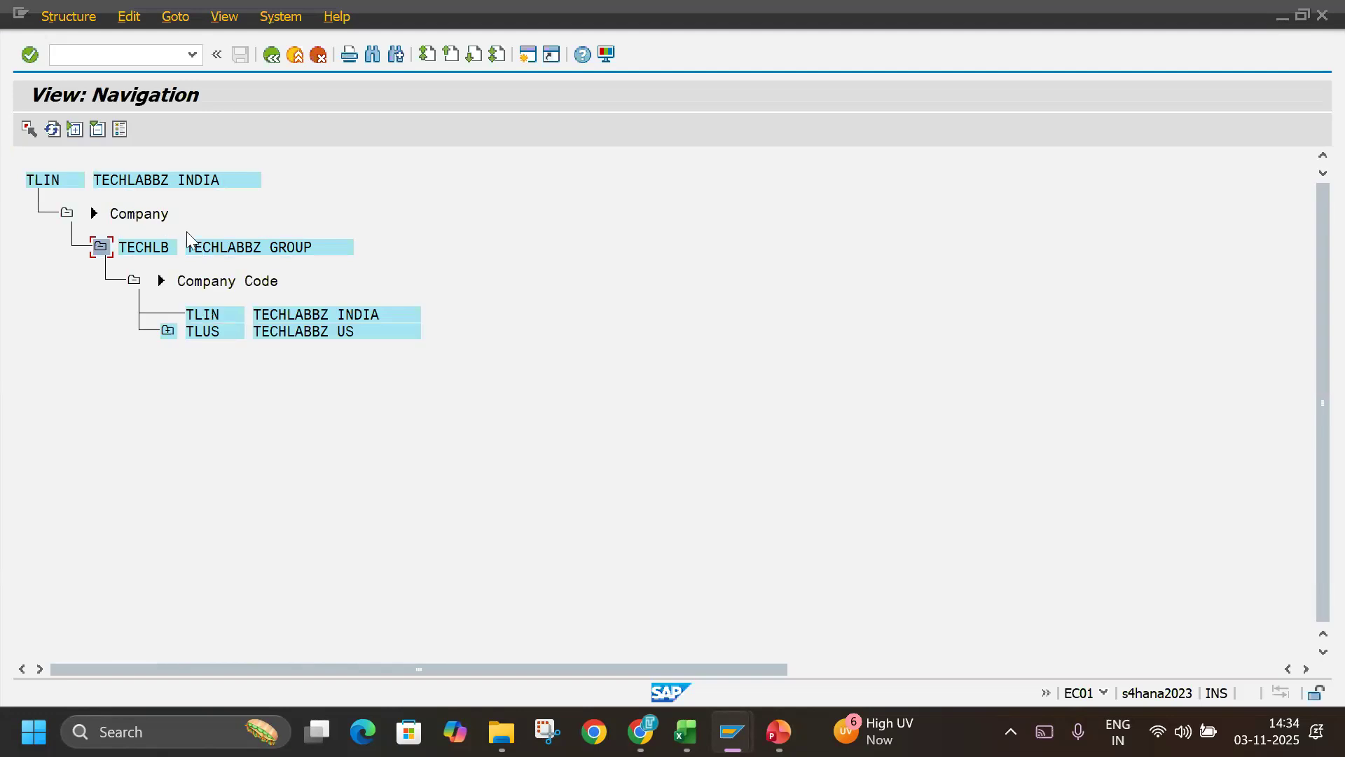
click(151, 255)
click(119, 185)
click(139, 185)
click(134, 220)
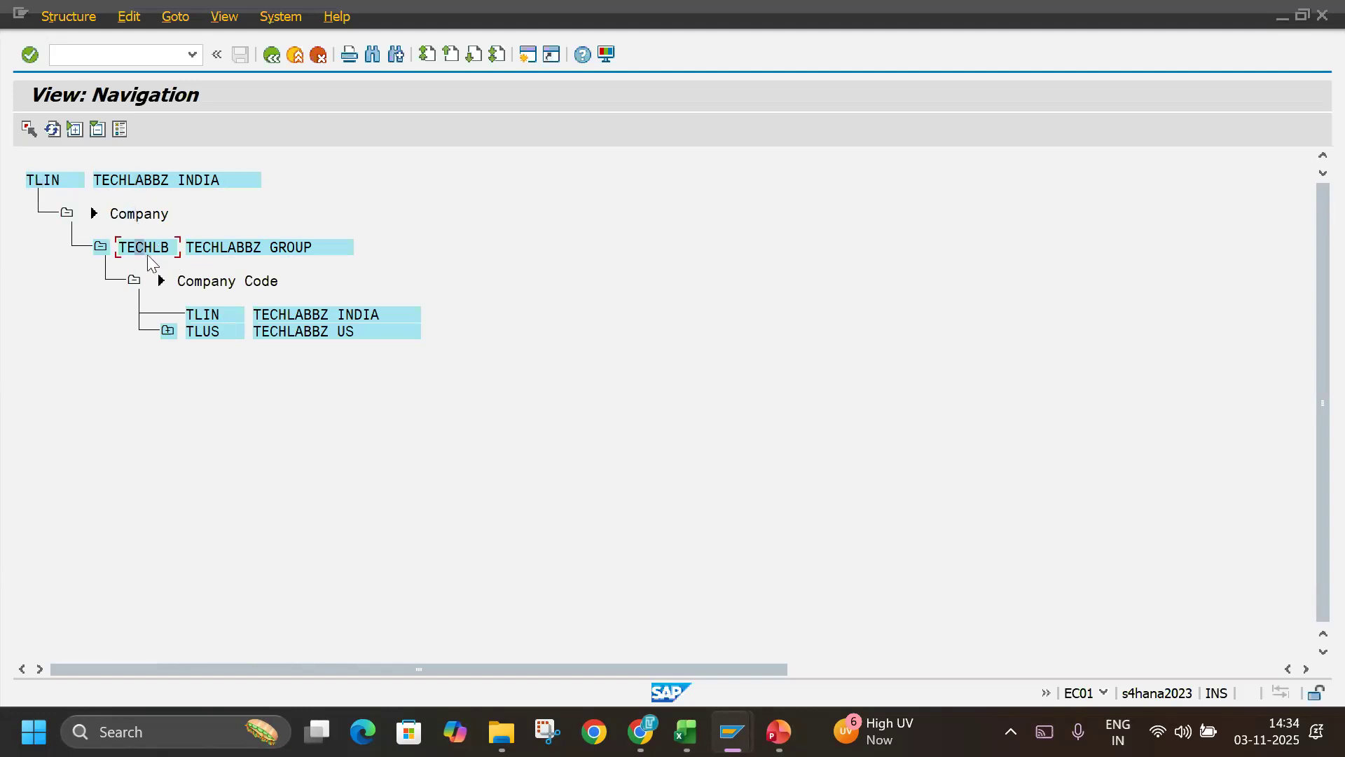
Examine the company codes TLIN and TLUS under TECHLABBZ GROUP and expand TLUS to check its company.
click(238, 250)
click(240, 281)
click(202, 316)
click(206, 333)
click(169, 334)
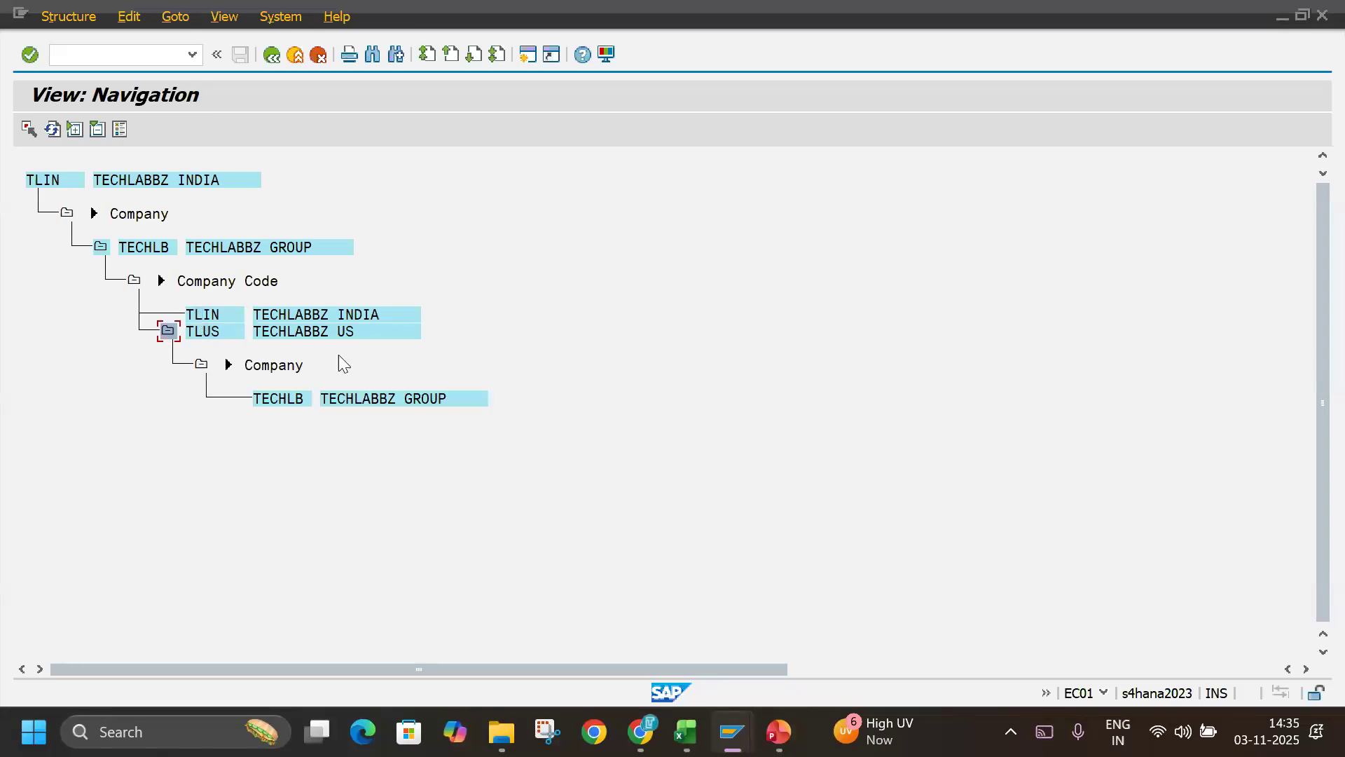
click(251, 365)
Return to the object list, open the structure of company code TLUS and expand company TECHLB to check its company codes.
click(274, 54)
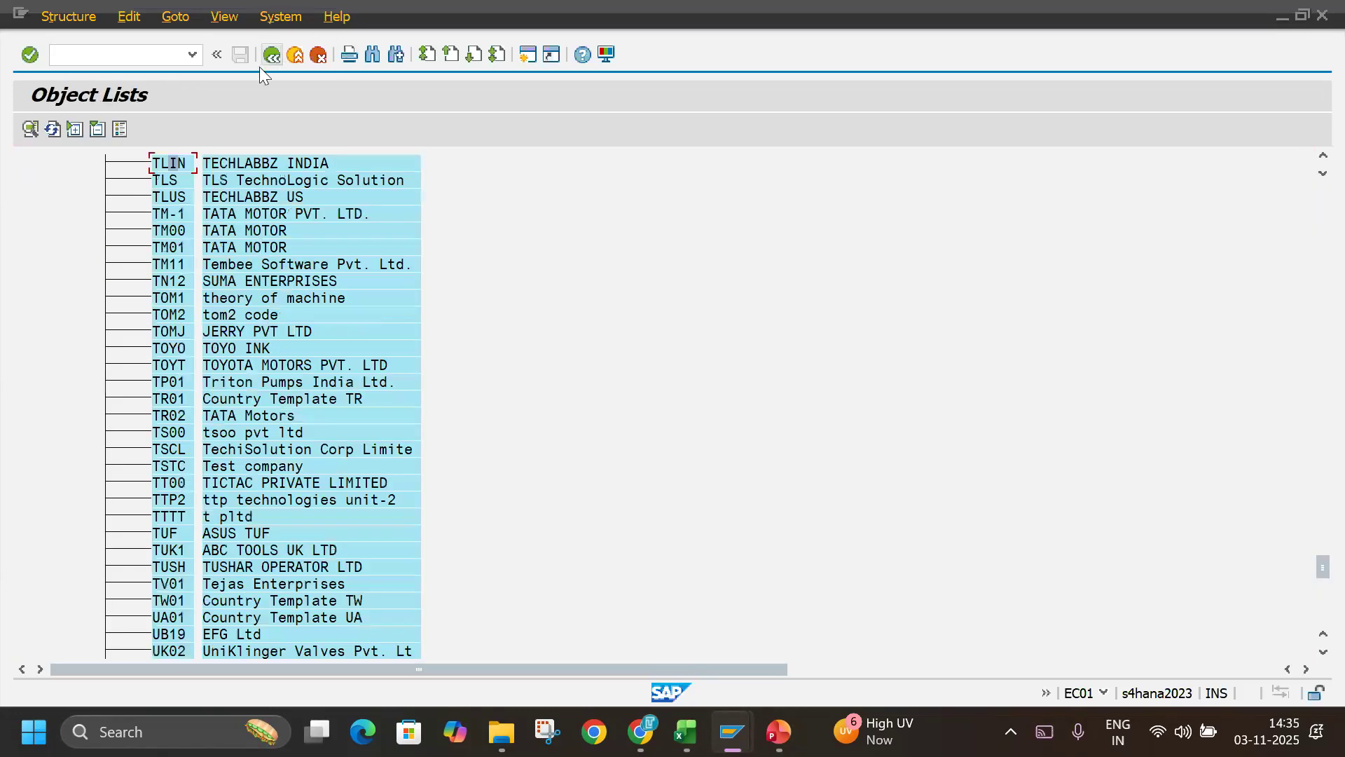
double_click(174, 199)
click(99, 249)
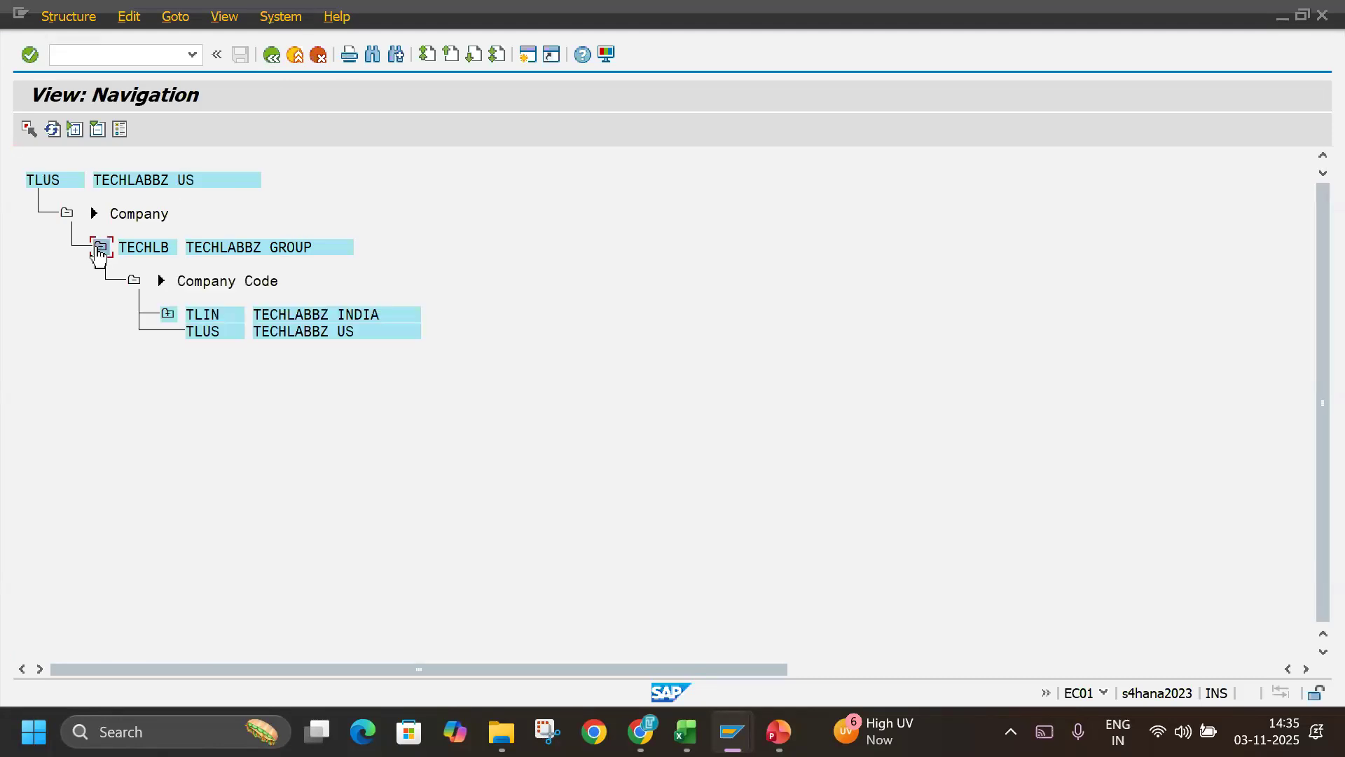
click(213, 331)
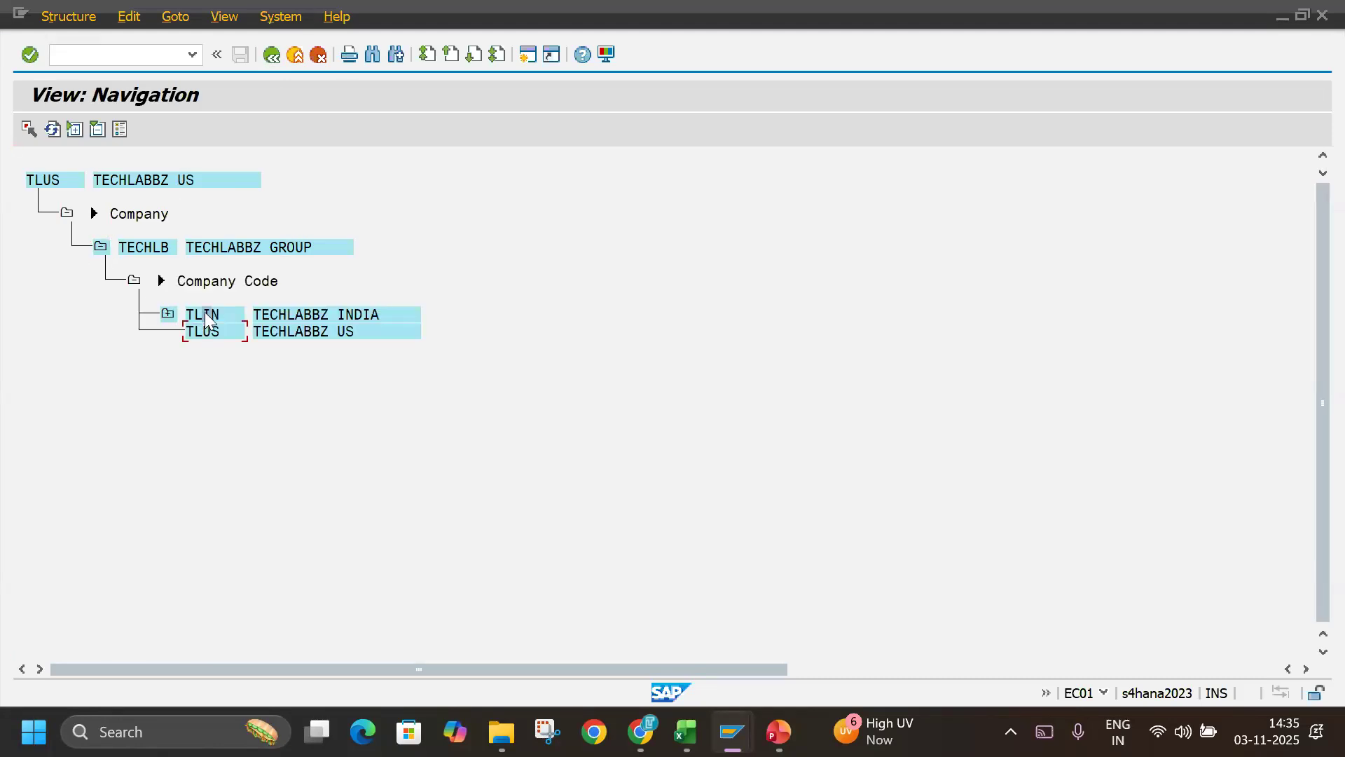
Exit the structure navigation and leave EC01 for the SAP start menu.
click(295, 55)
click(576, 597)
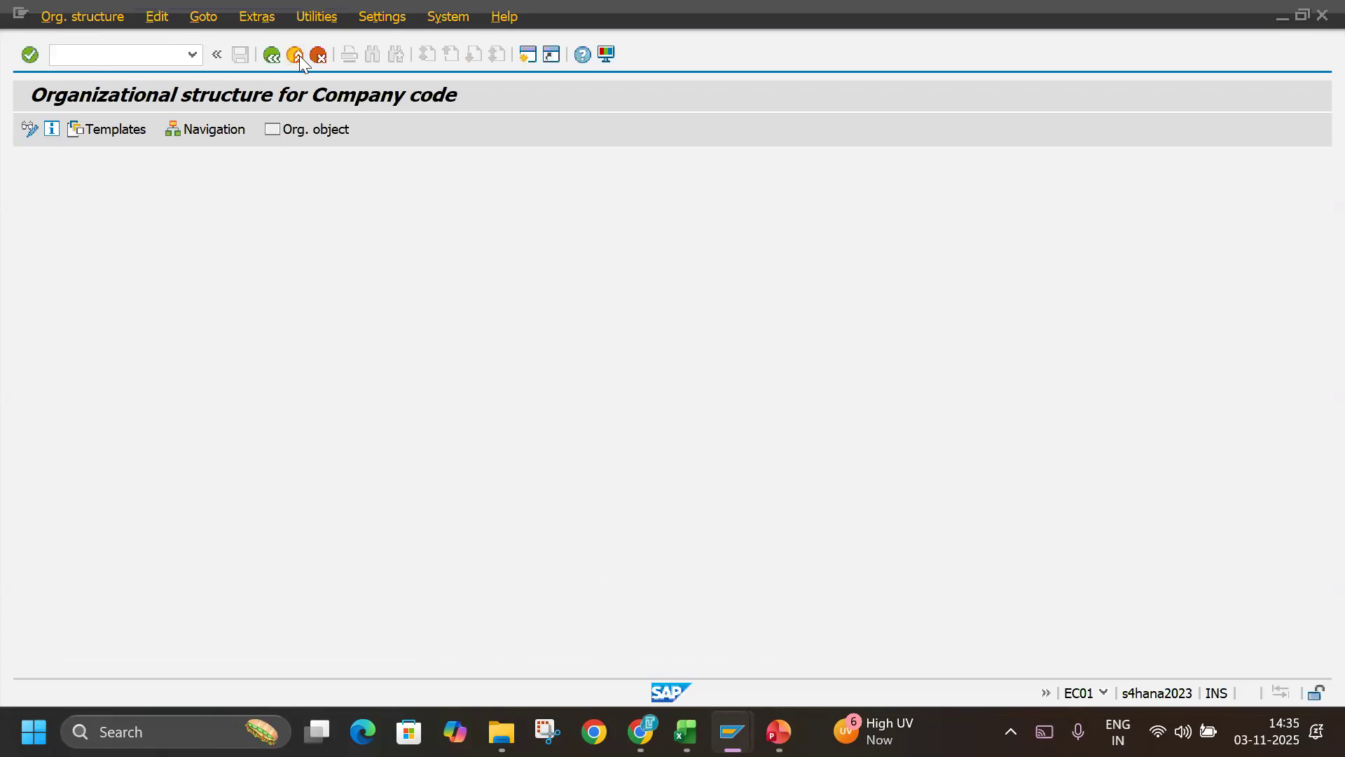
click(295, 56)
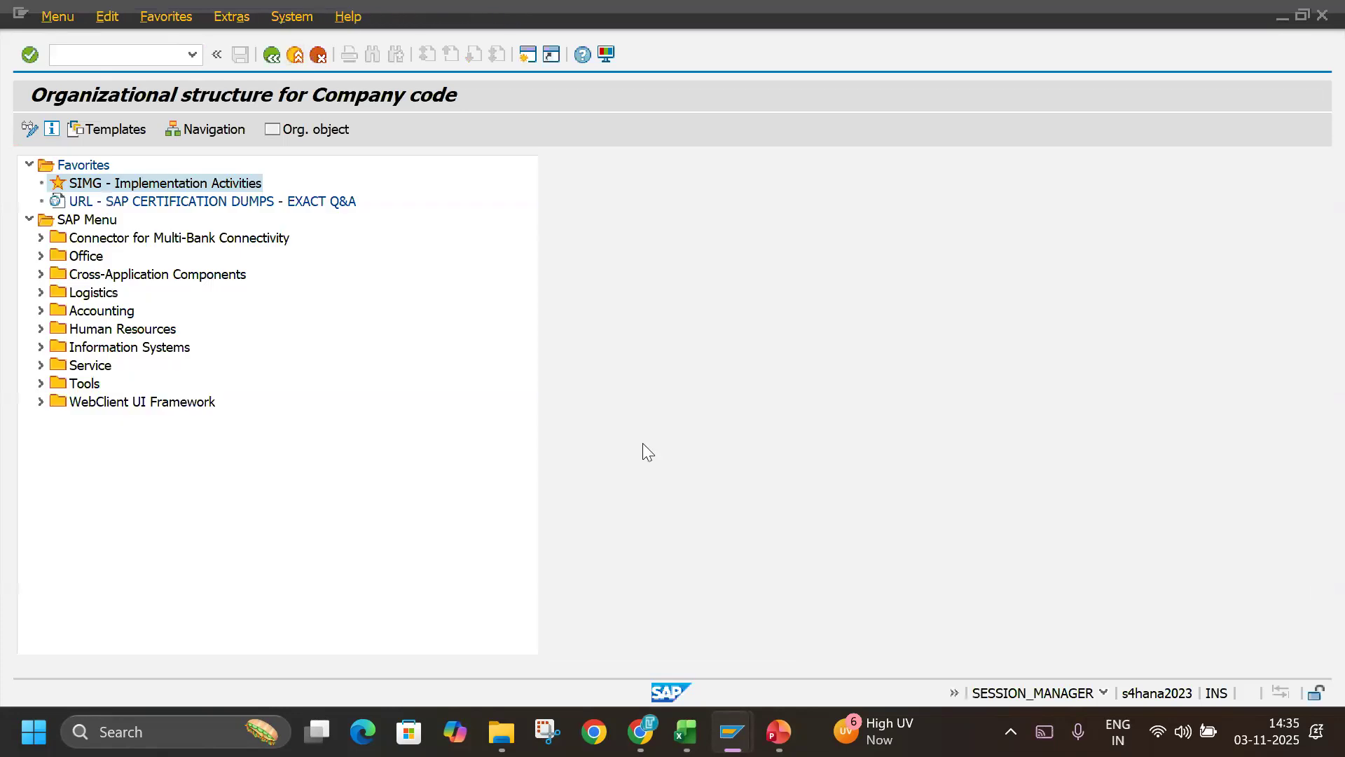
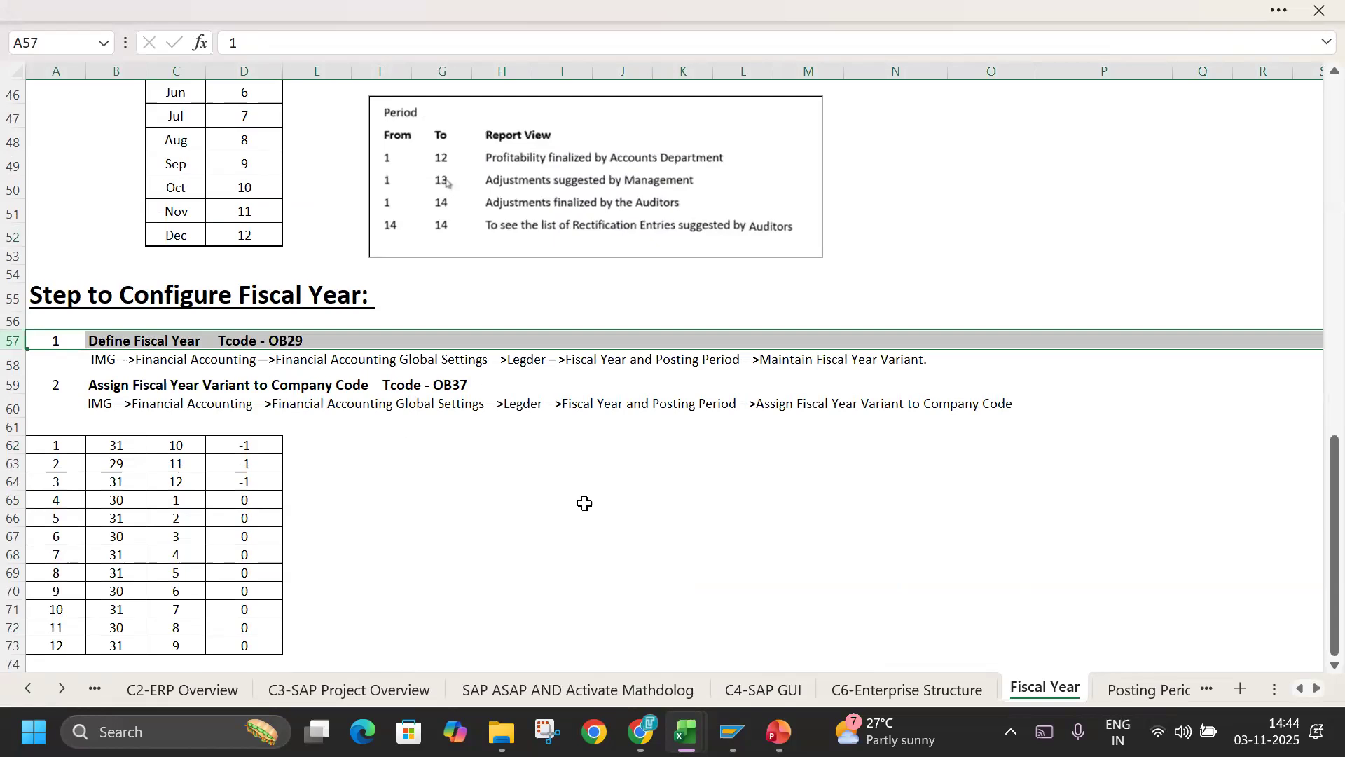
Correct the start of the Define Fiscal Year menu path in cell A58 to read SIMG.
scroll(584, 502, down, 2)
scroll(582, 503, up, 2)
double_click(96, 361)
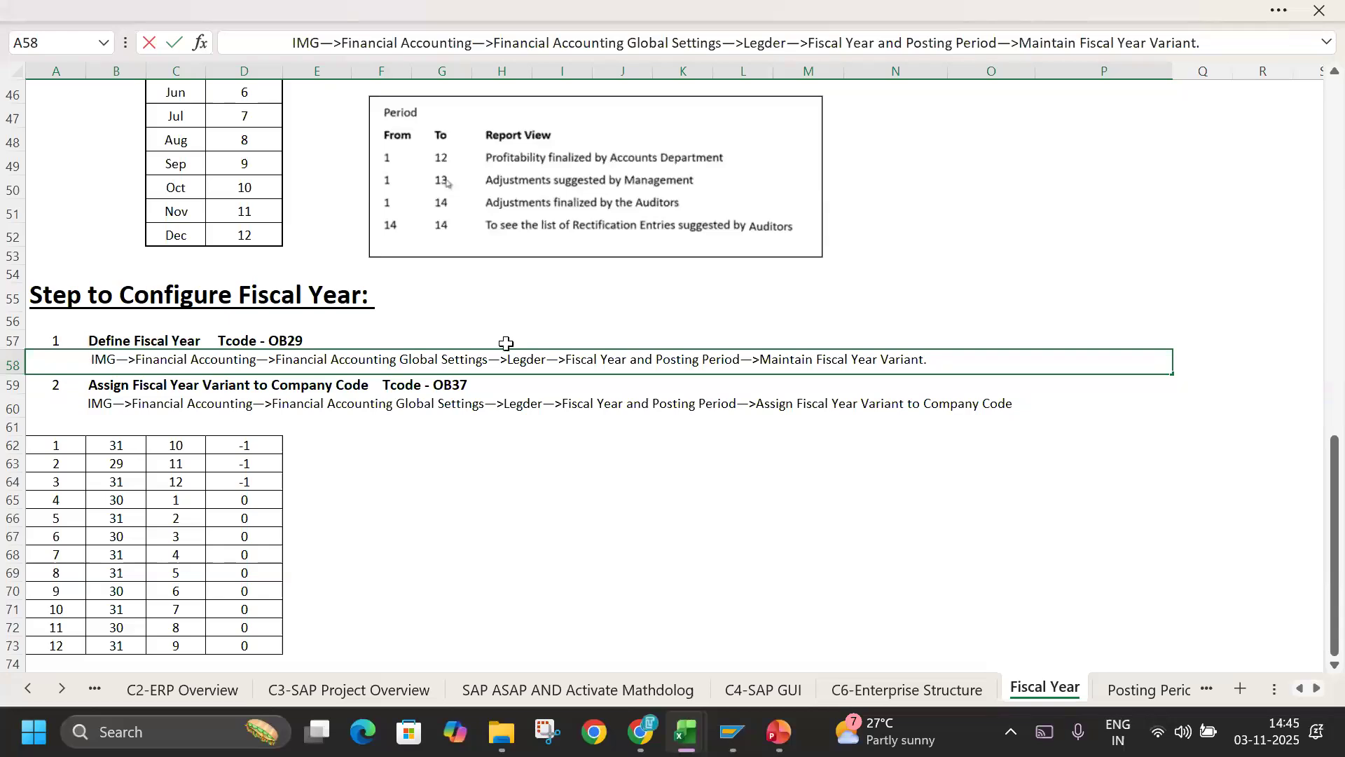
text(S)
key(Return)
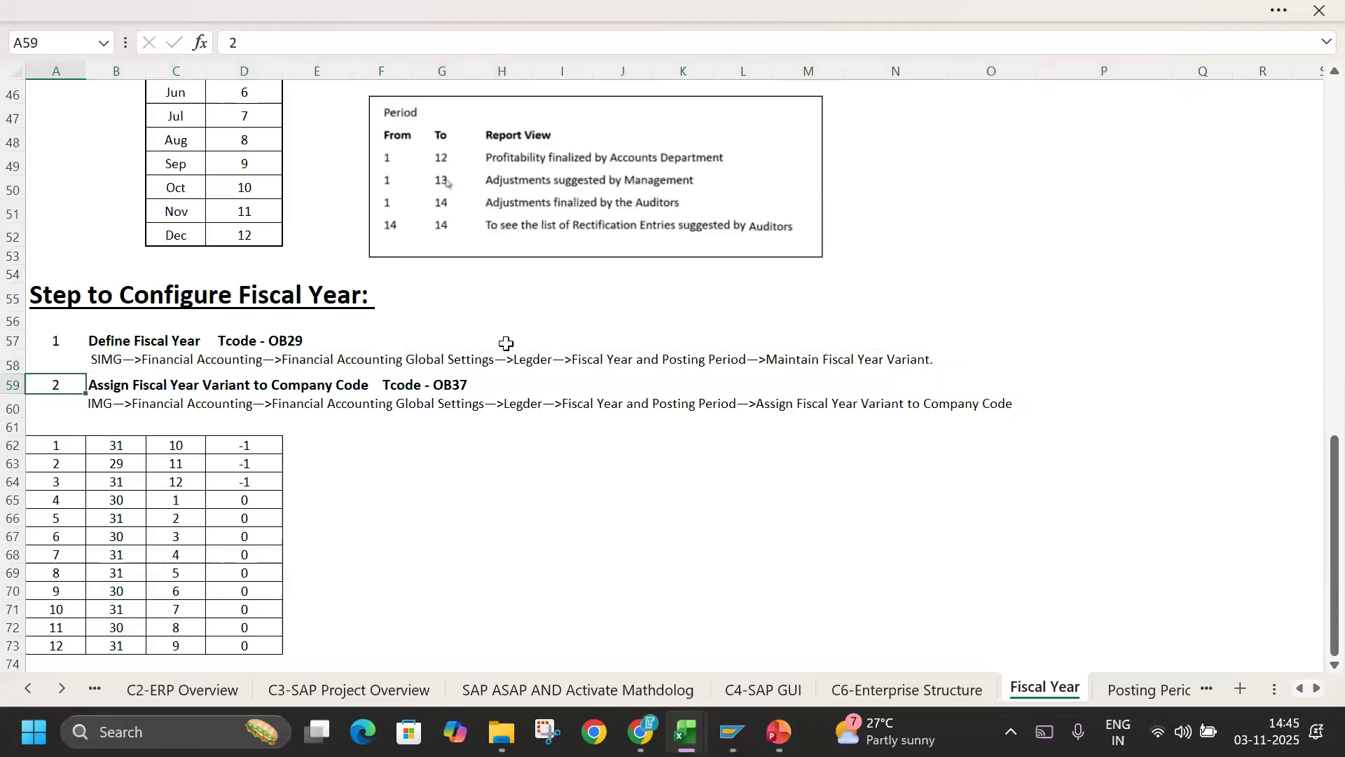
Switch to SAP Easy Access and open the SAP Customizing Implementation Guide, checking the path in the Excel notes.
key(alt+Tab)
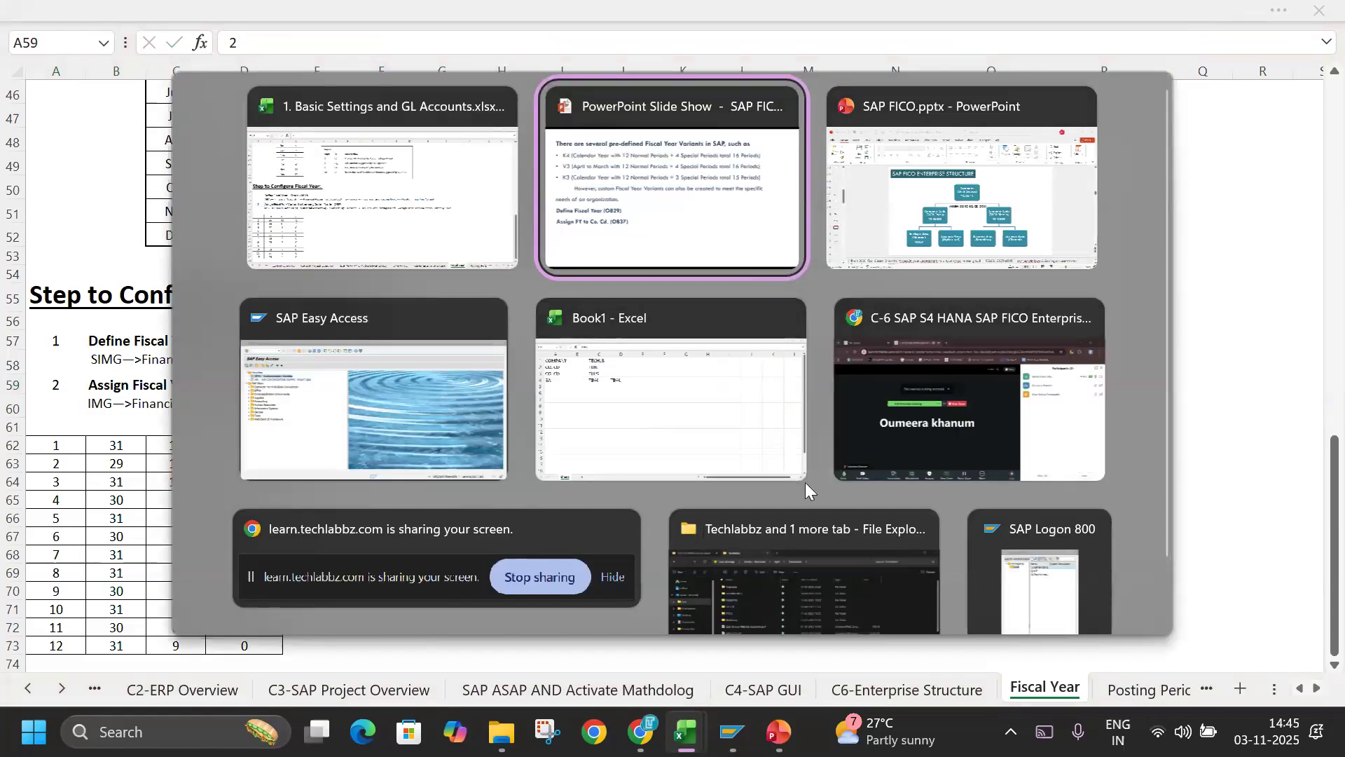
click(384, 438)
double_click(160, 184)
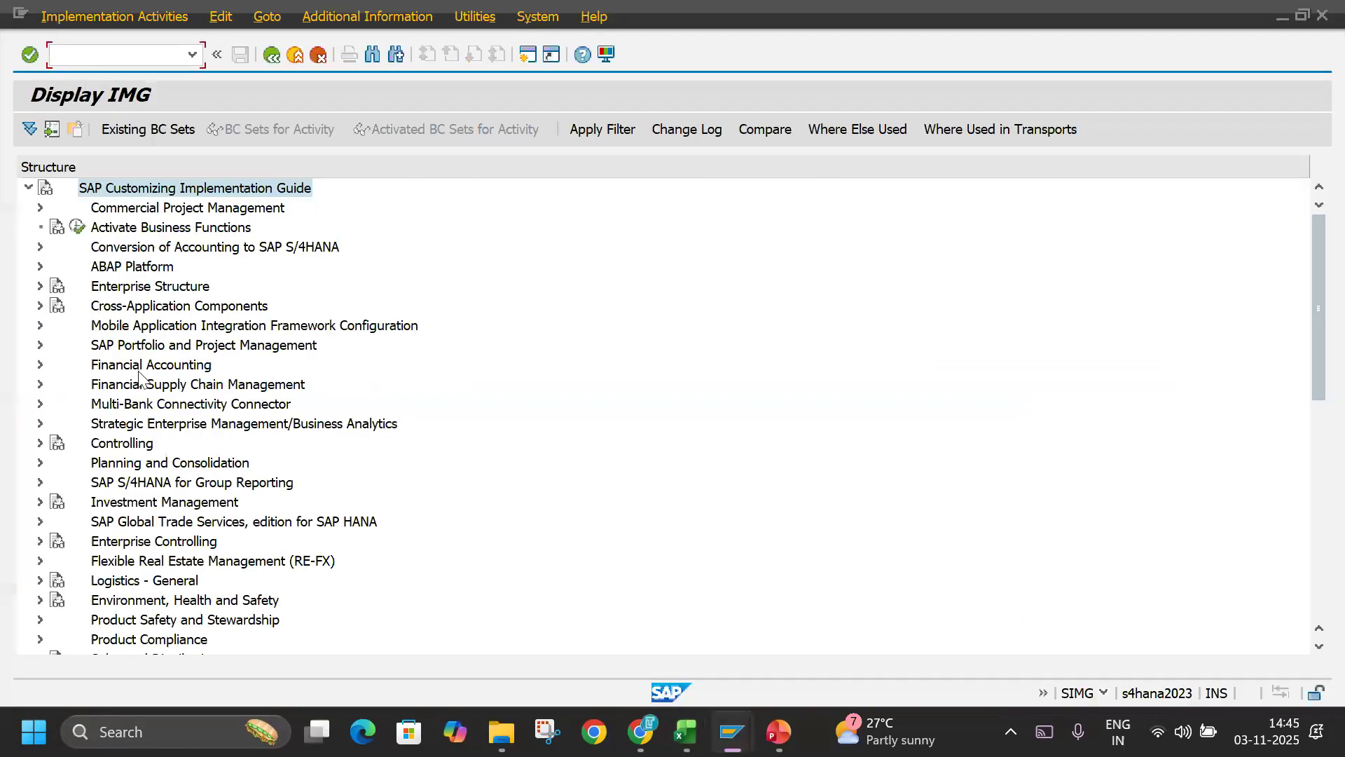
key(alt+Tab)
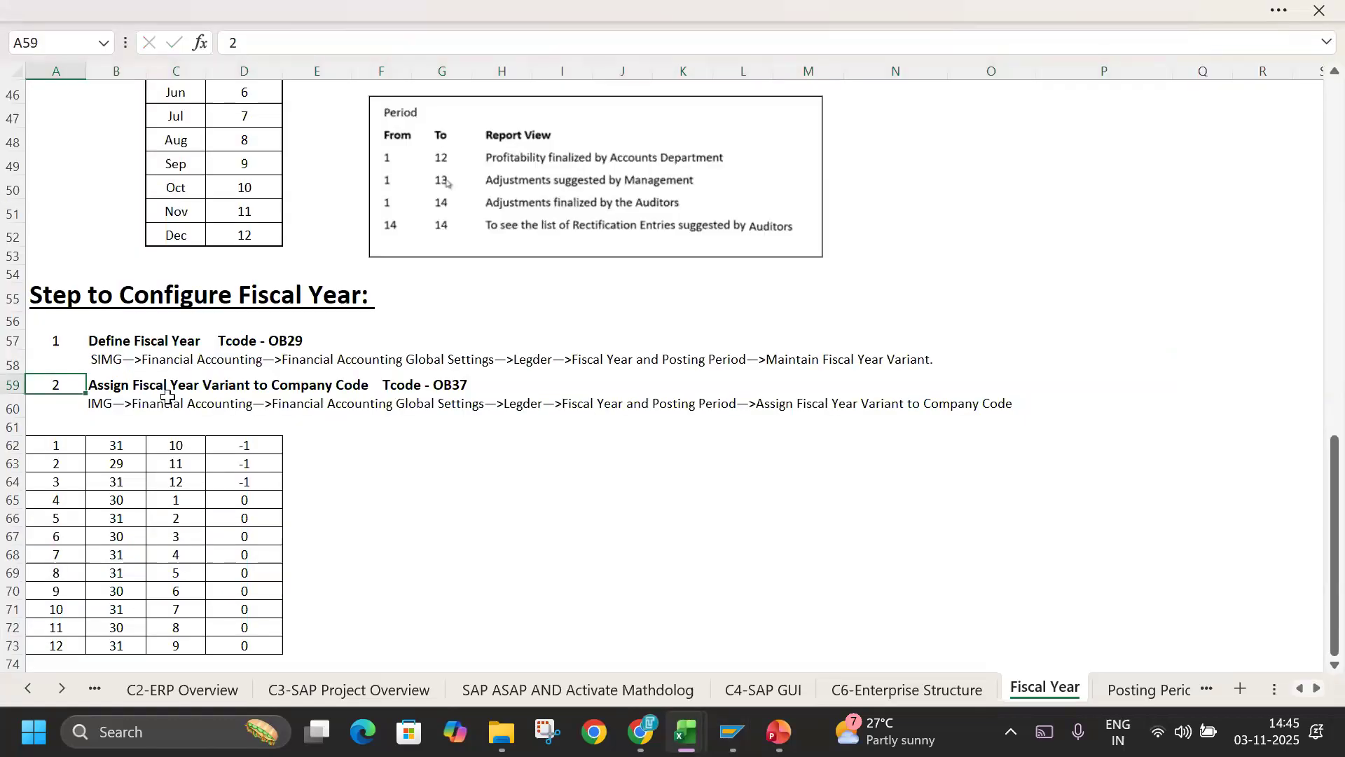
key(alt+Tab)
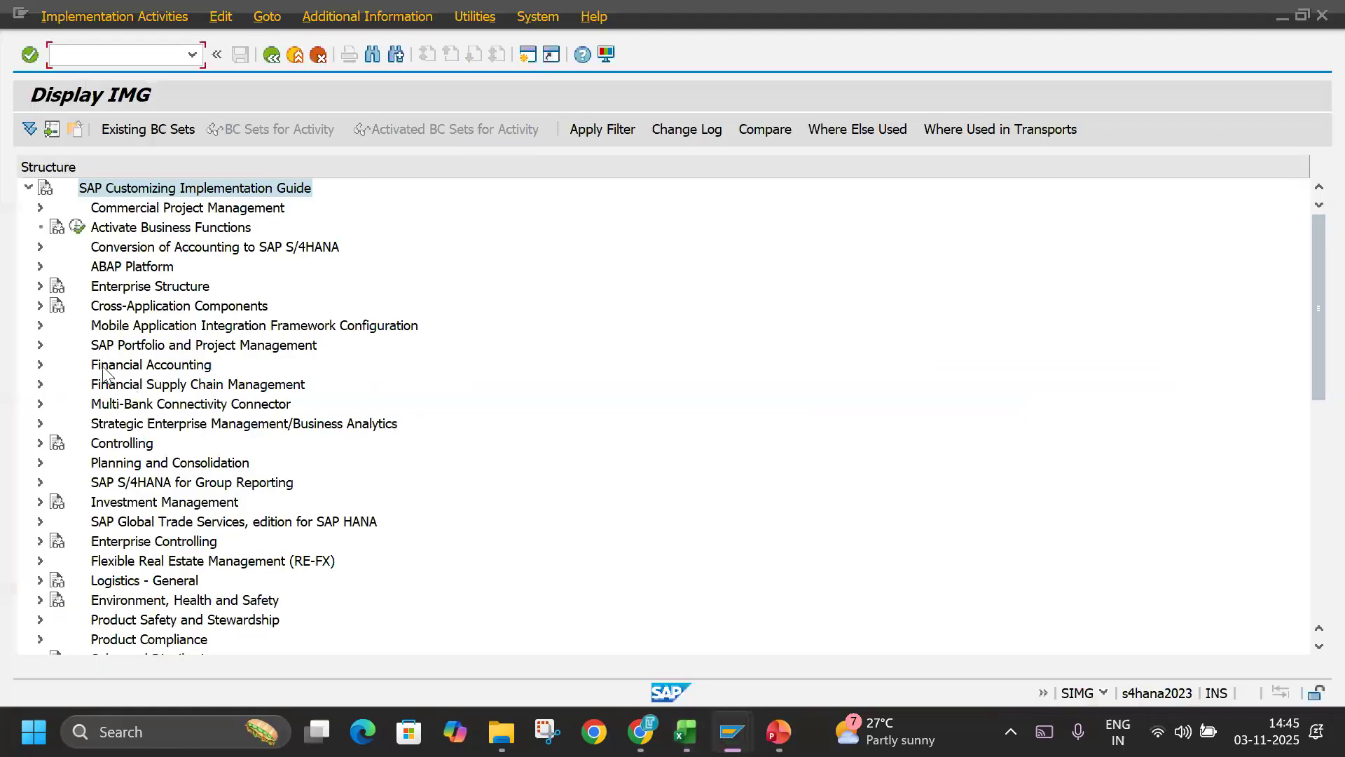
Expand Financial Accounting and its Financial Accounting Global Settings in the implementation guide, following the path in the Excel notes.
click(103, 367)
double_click(103, 367)
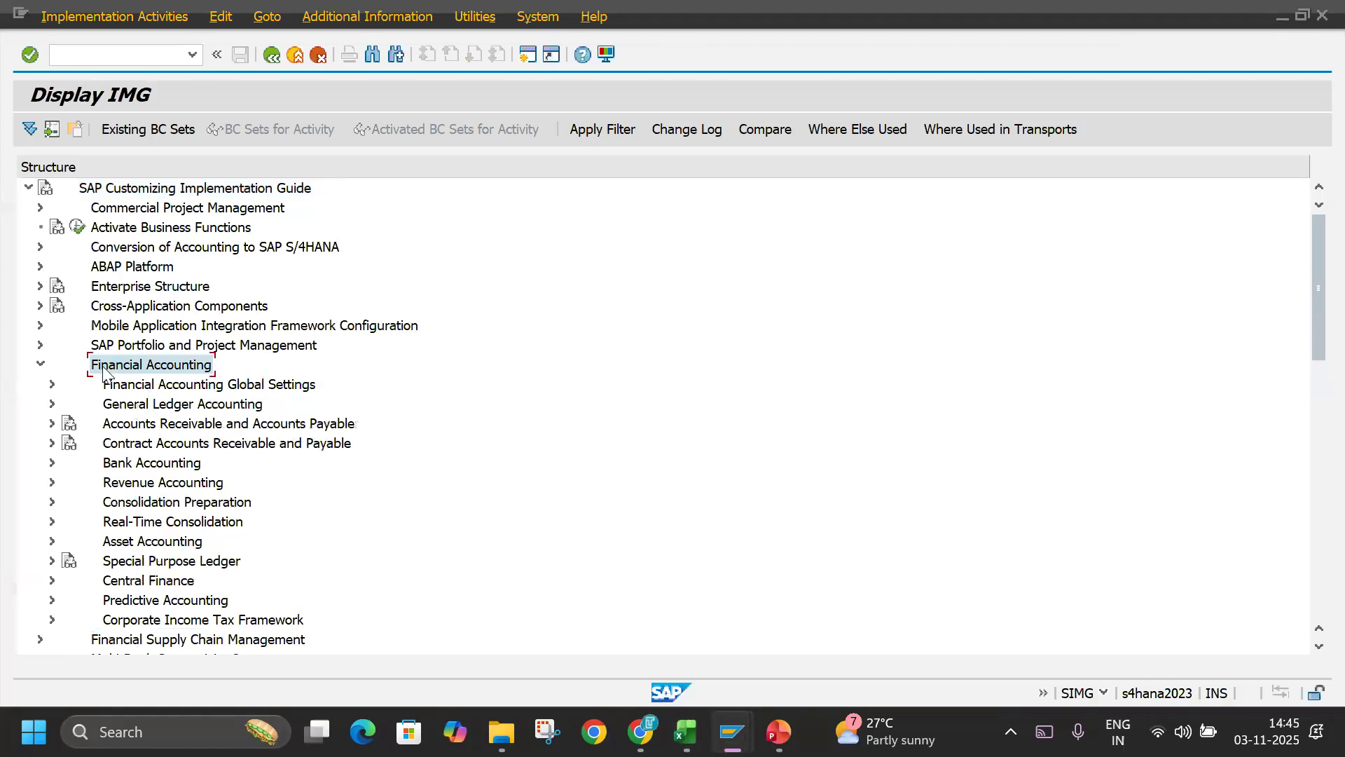
key(alt+Tab)
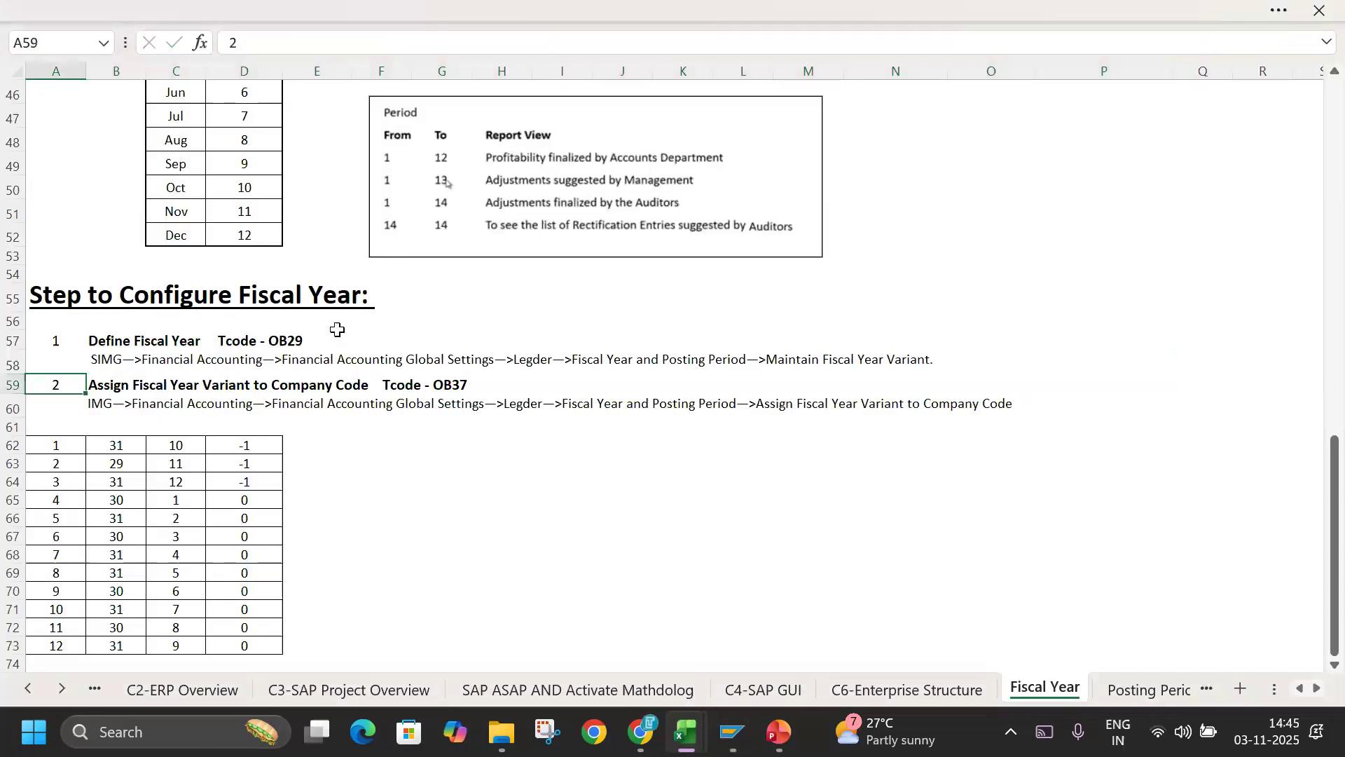
key(alt+Tab)
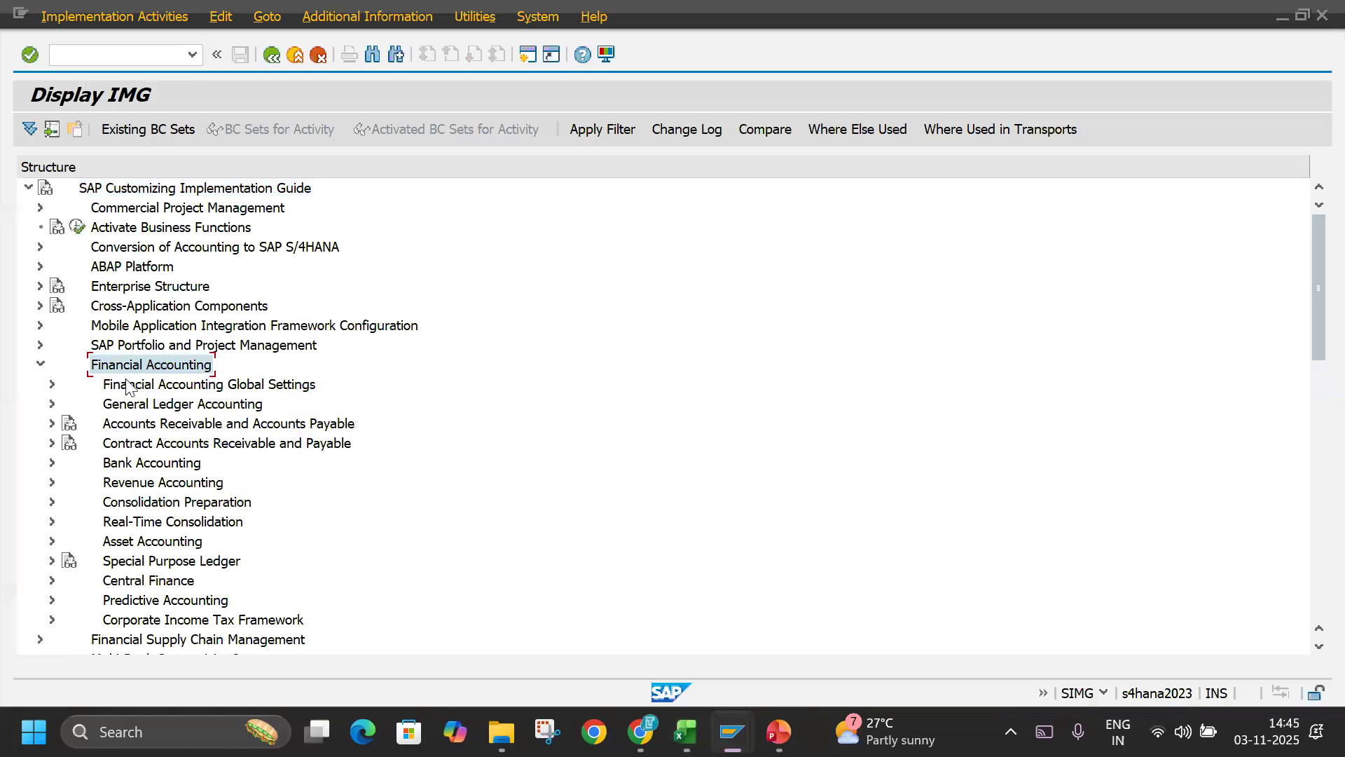
click(128, 388)
double_click(128, 387)
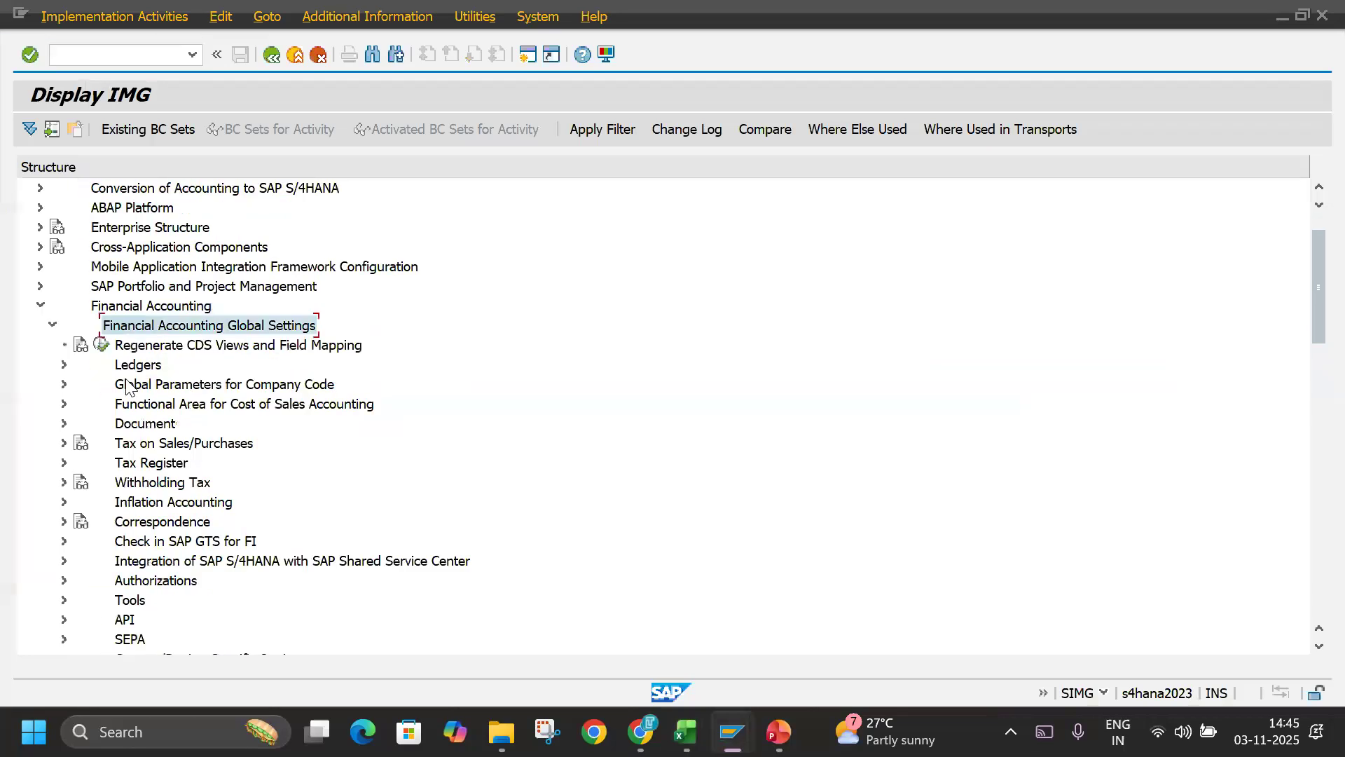
Expand Ledgers and Fiscal Year and Posting Periods under Financial Accounting Global Settings, checking the path in the Excel notes.
key(alt+Tab)
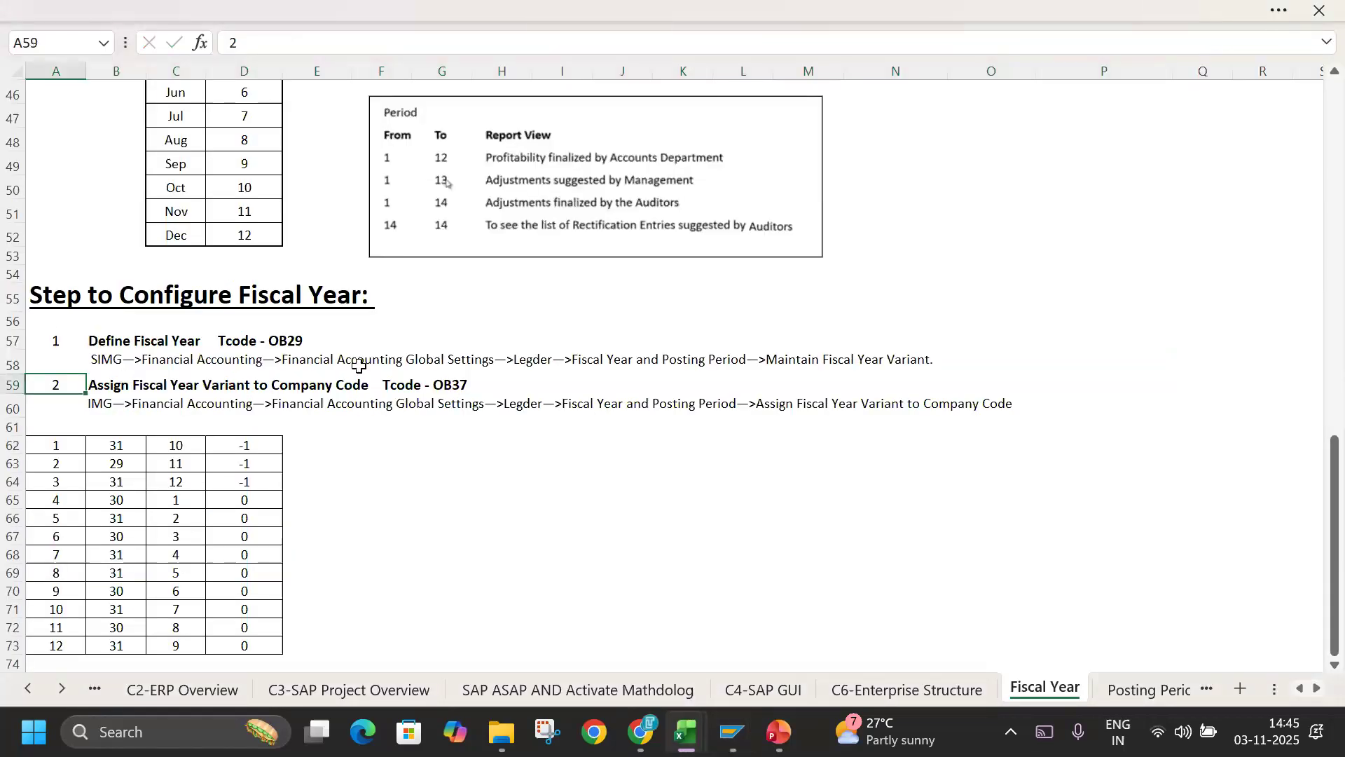
click(540, 366)
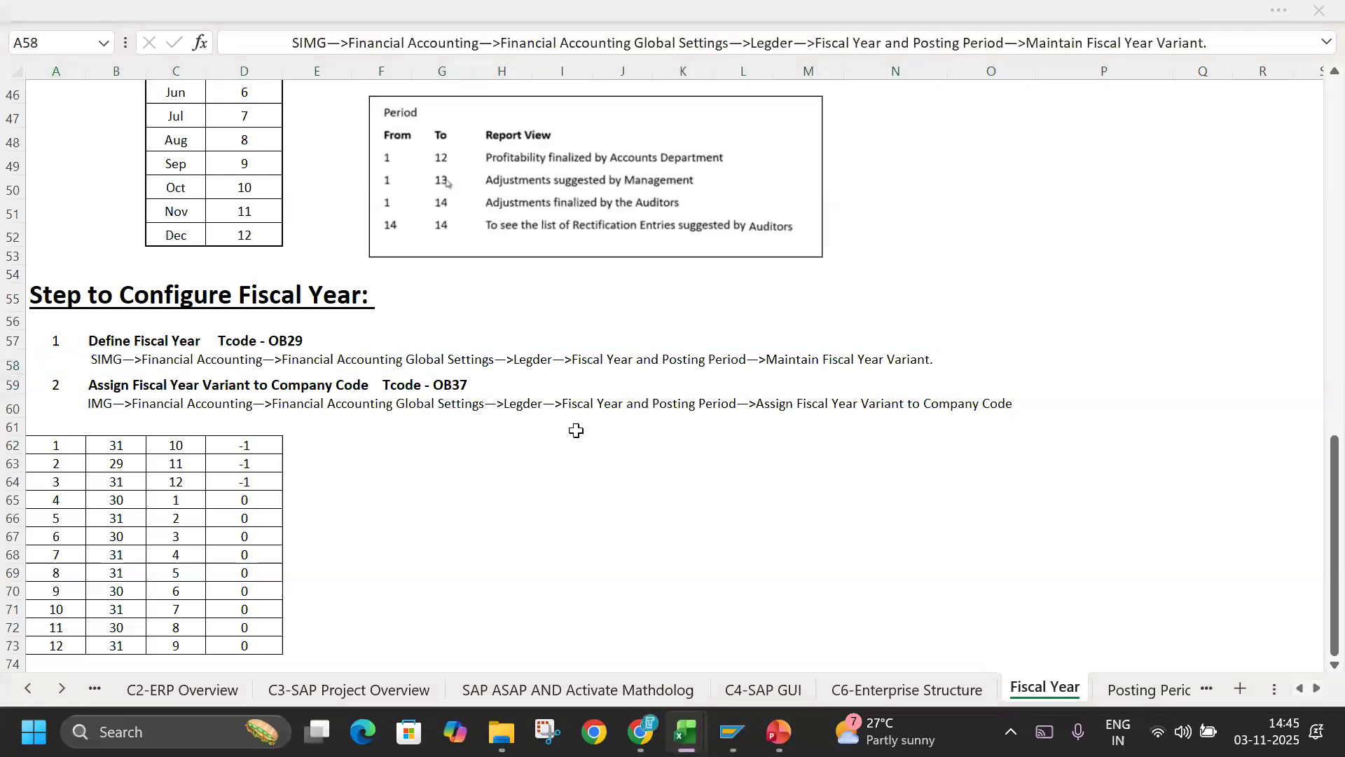
key(alt+Tab)
click(64, 364)
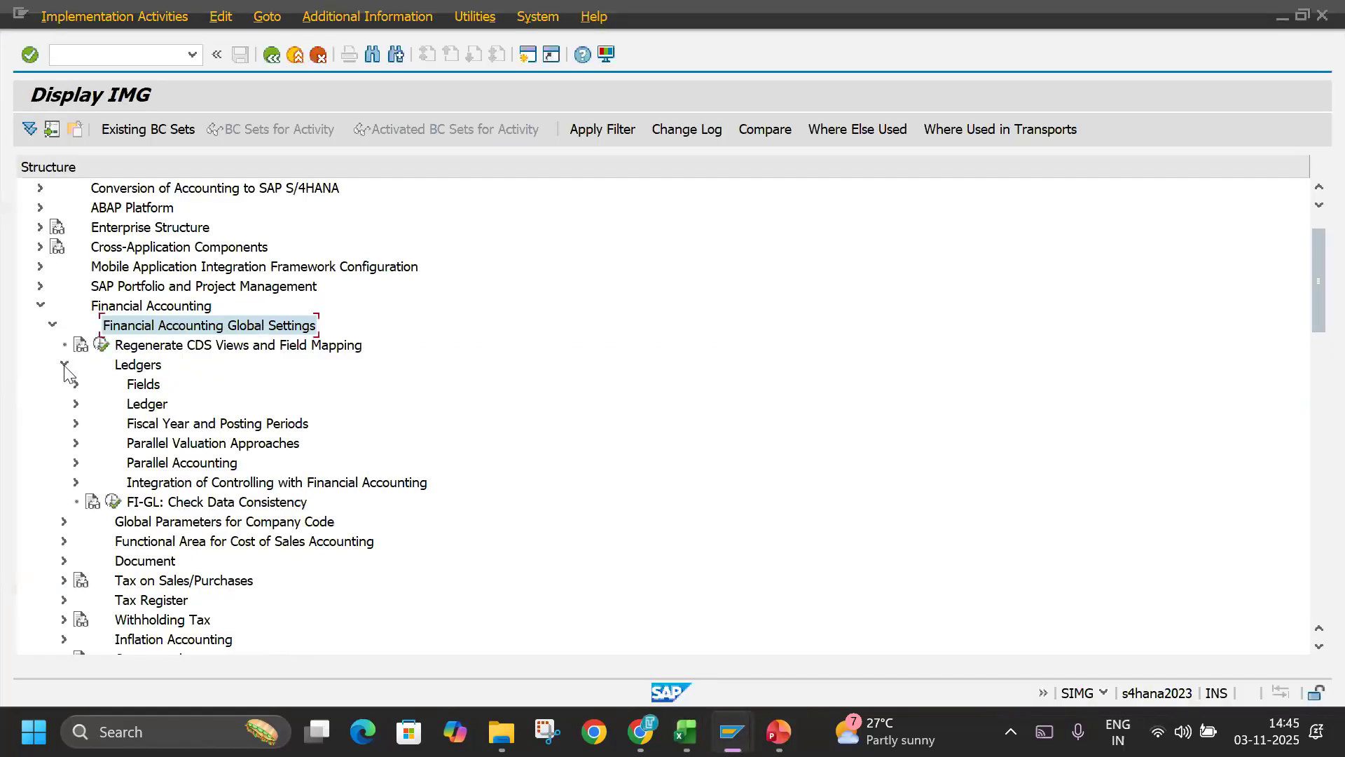
key(alt+Tab)
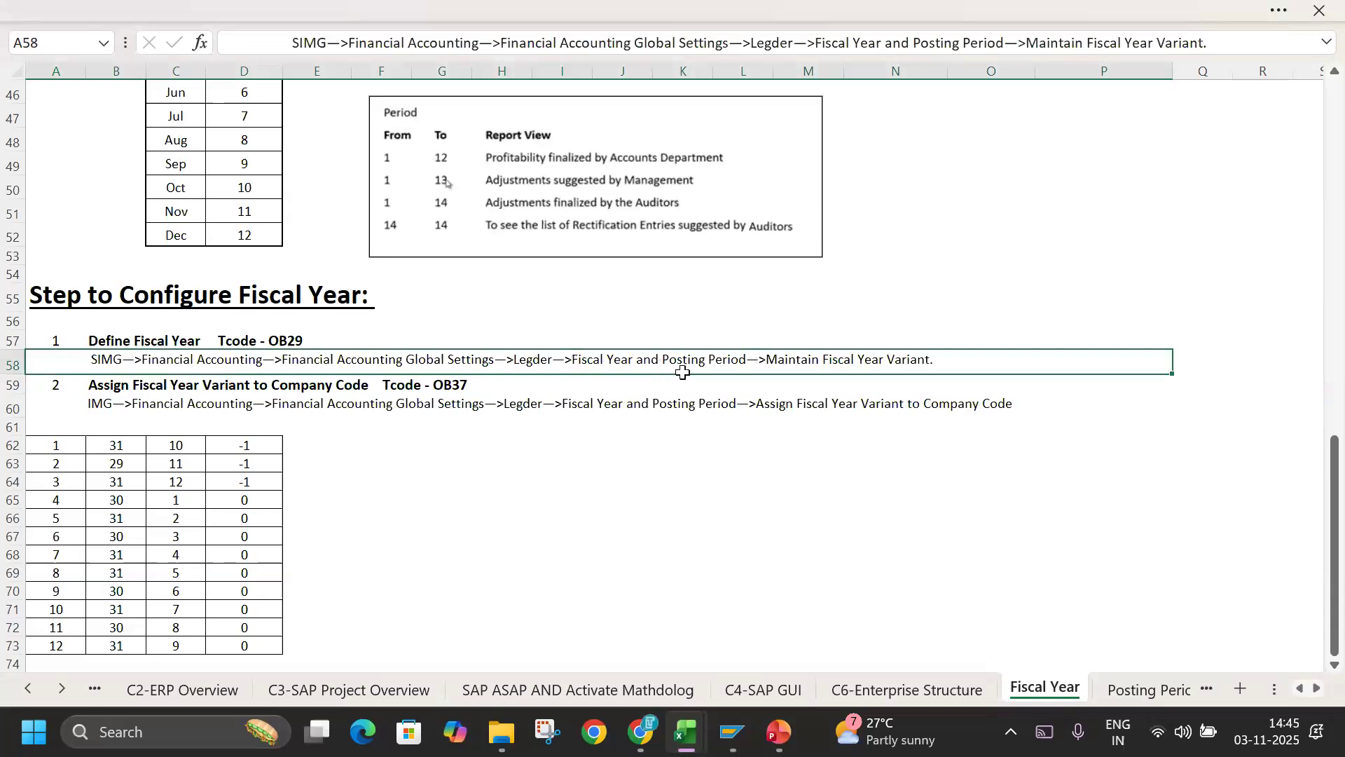
key(alt+Tab)
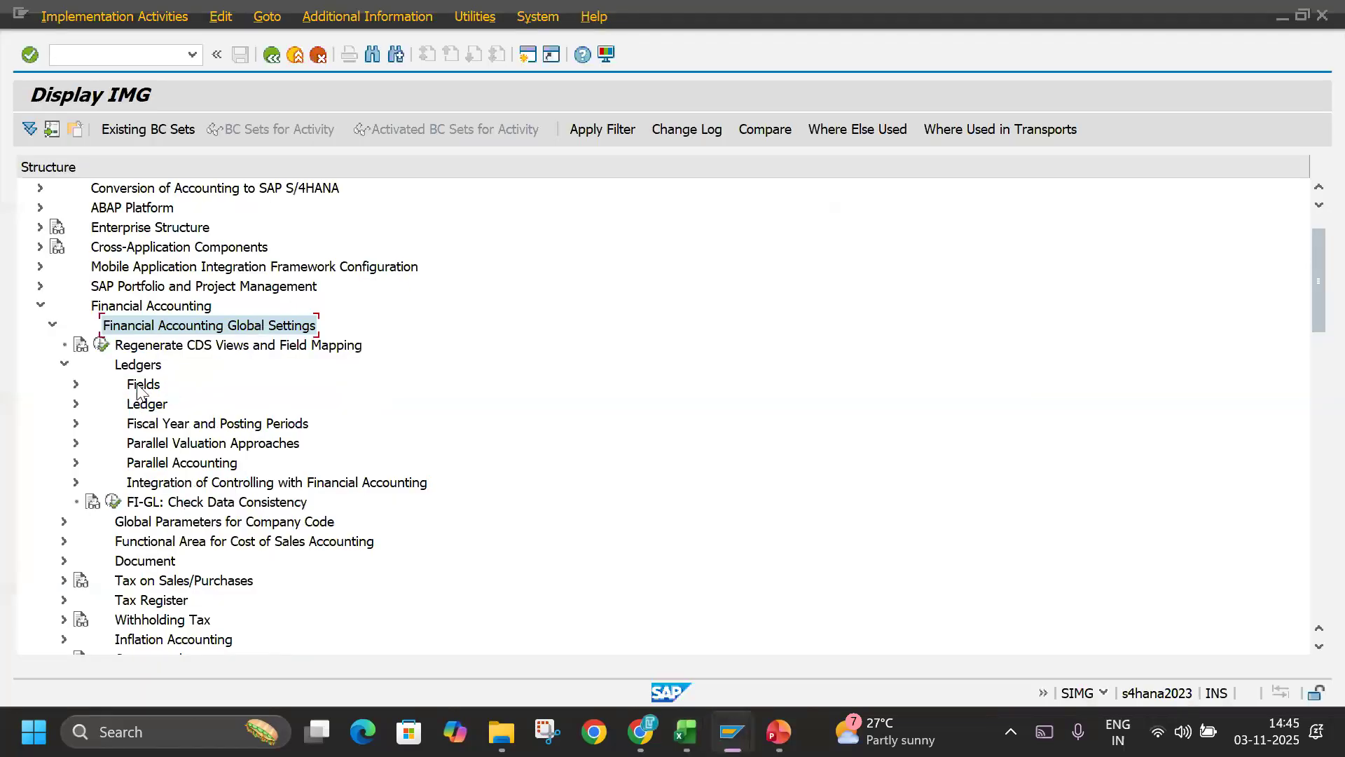
click(138, 430)
click(76, 424)
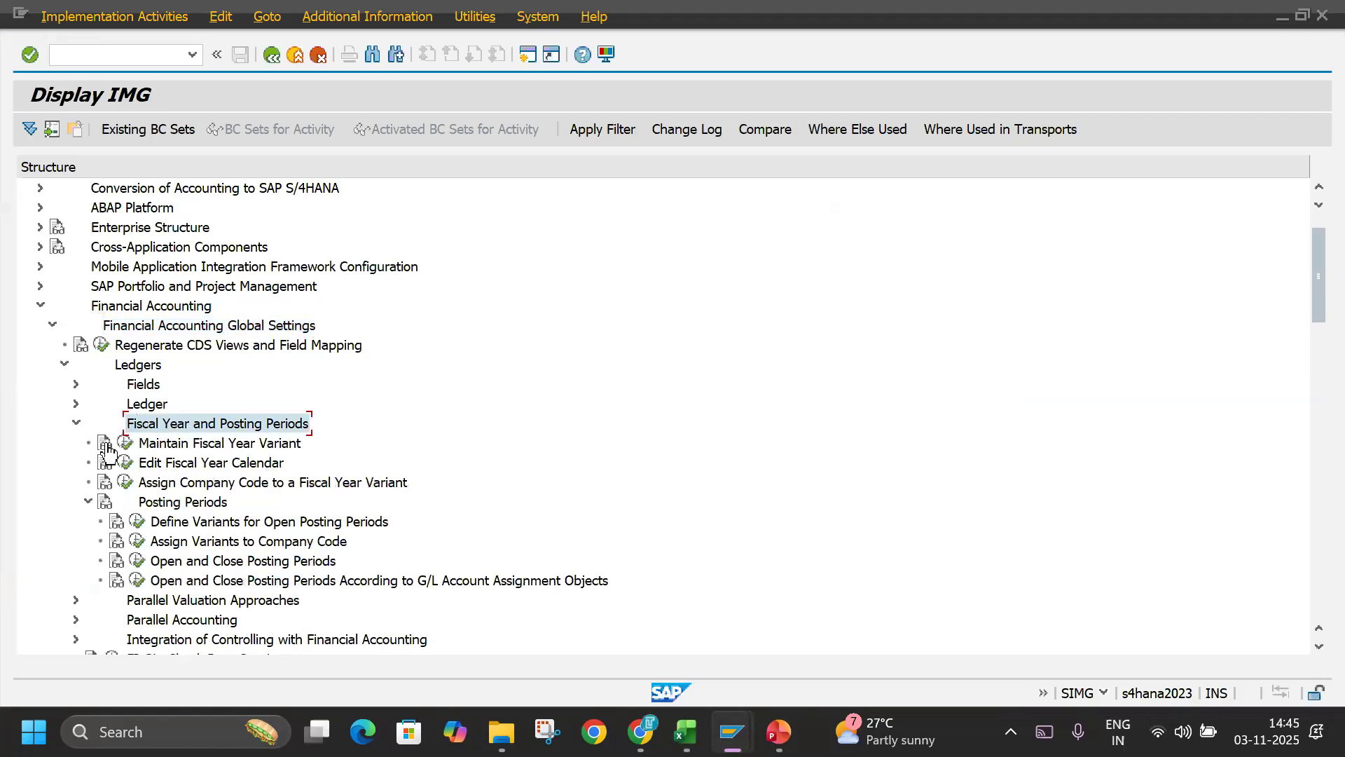
Check the path's last entry in the Excel notes and execute the Maintain Fiscal Year Variant activity in SAP.
key(alt+Tab)
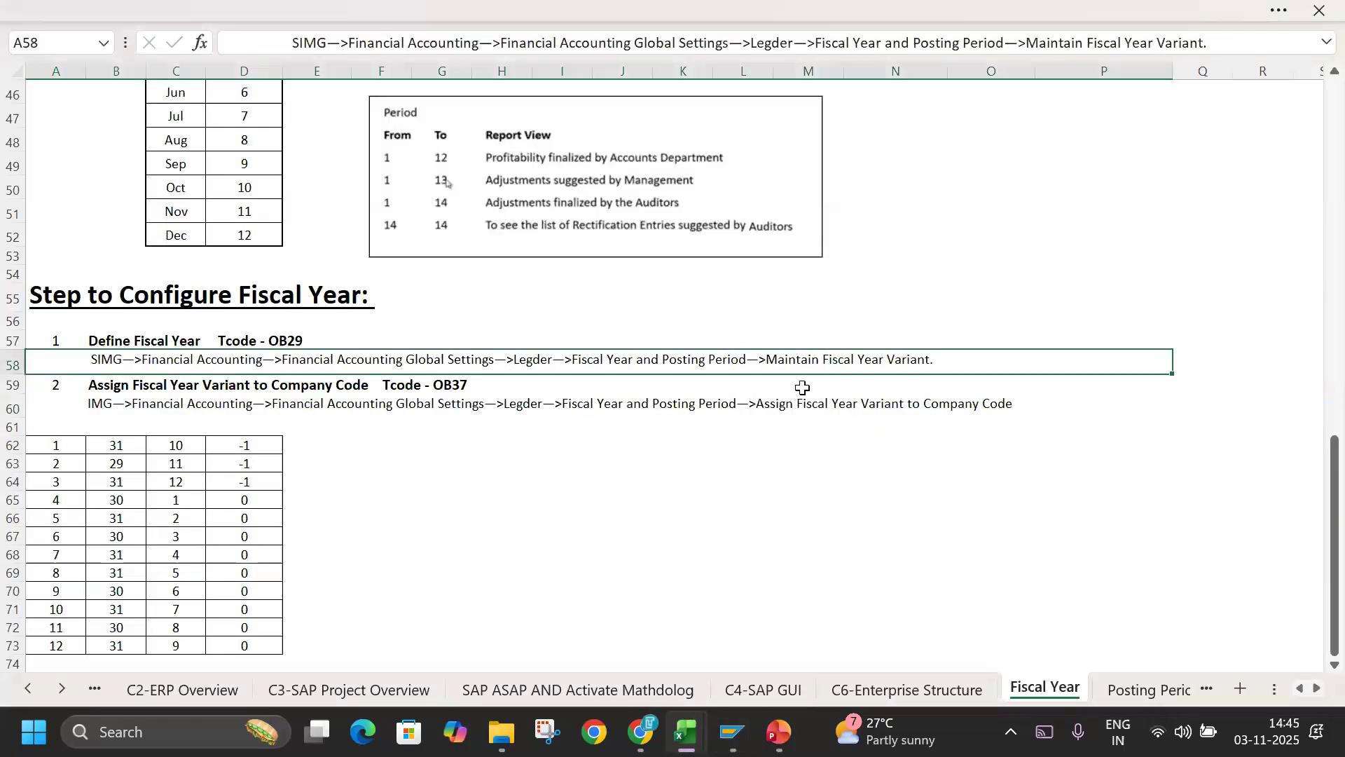
key(alt+Tab)
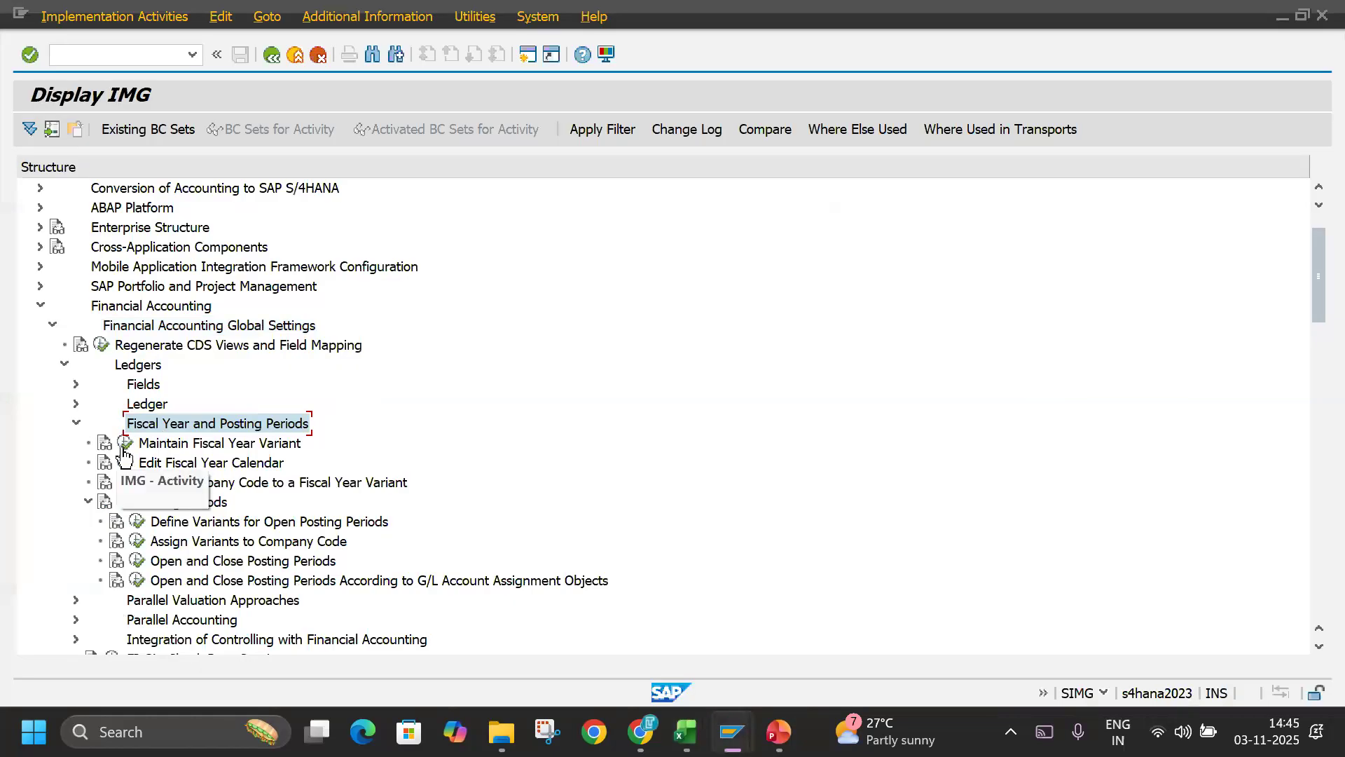
click(124, 444)
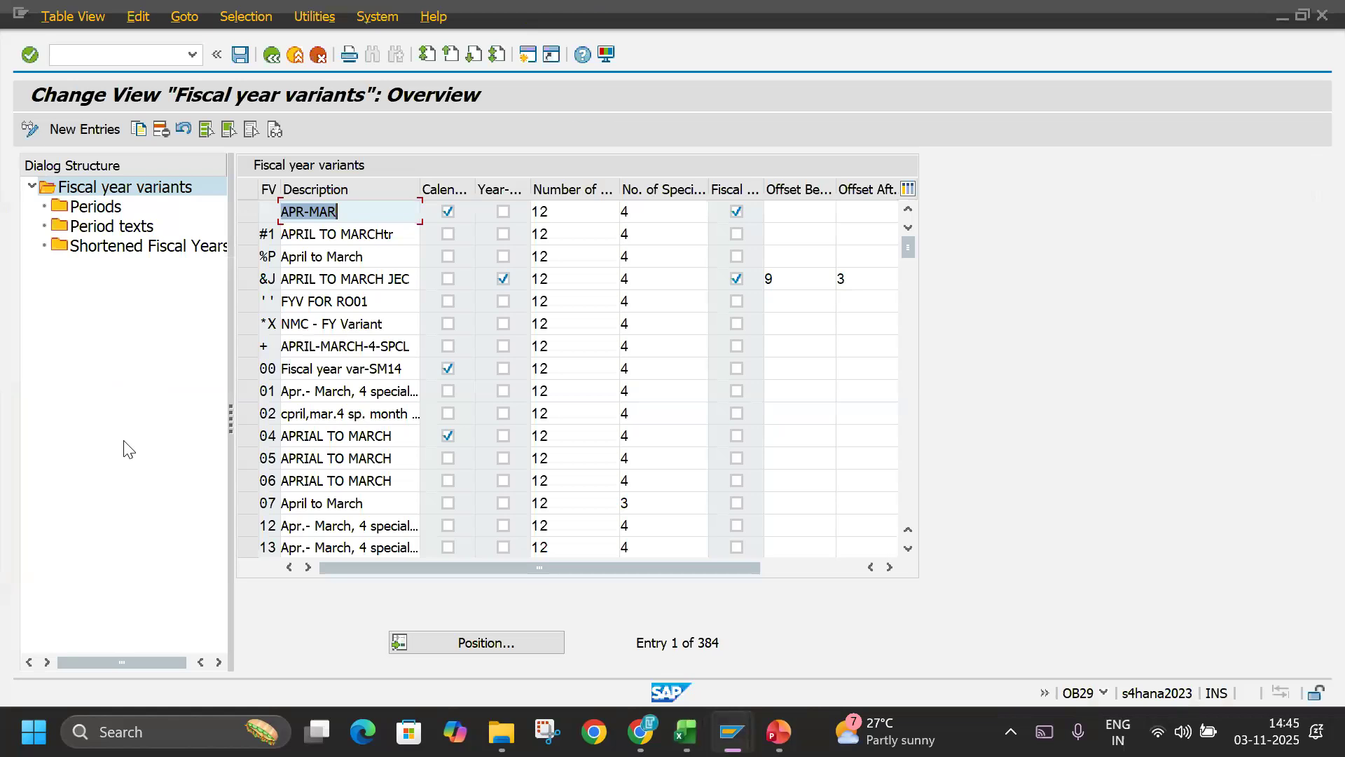
Position the list on fiscal year variant K4 and compare its normal and special periods with the slide on pre-defined variants.
click(428, 645)
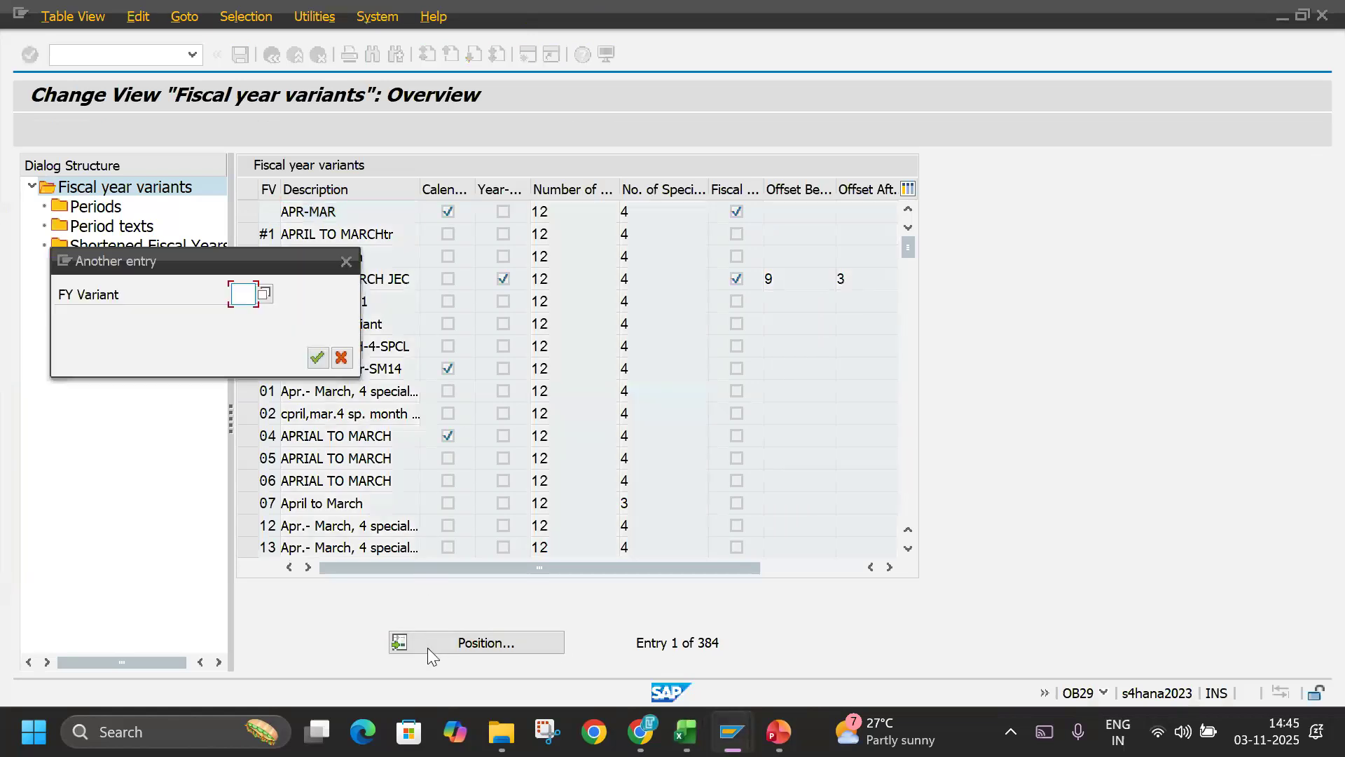
text(K4)
key(Return)
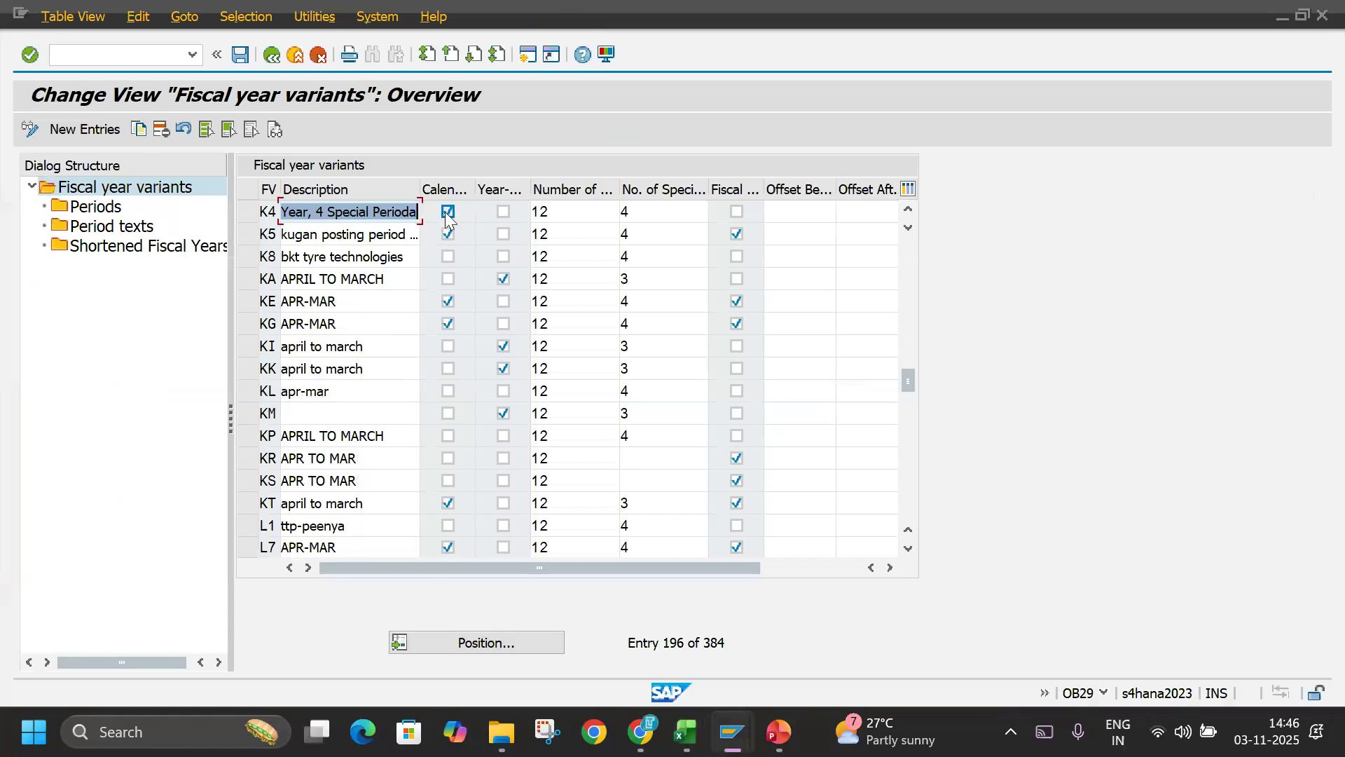
key(alt+Tab)
key(alt+Tab)
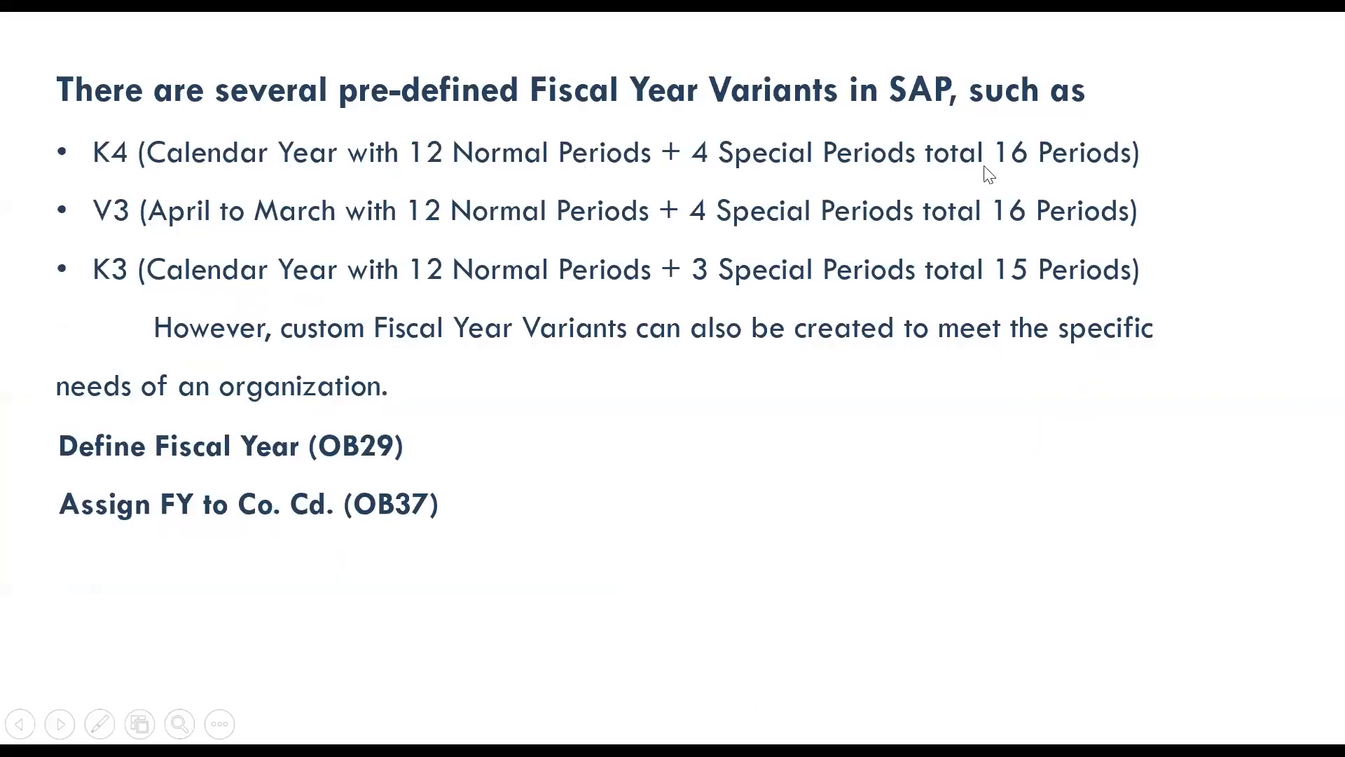
key(alt+Tab)
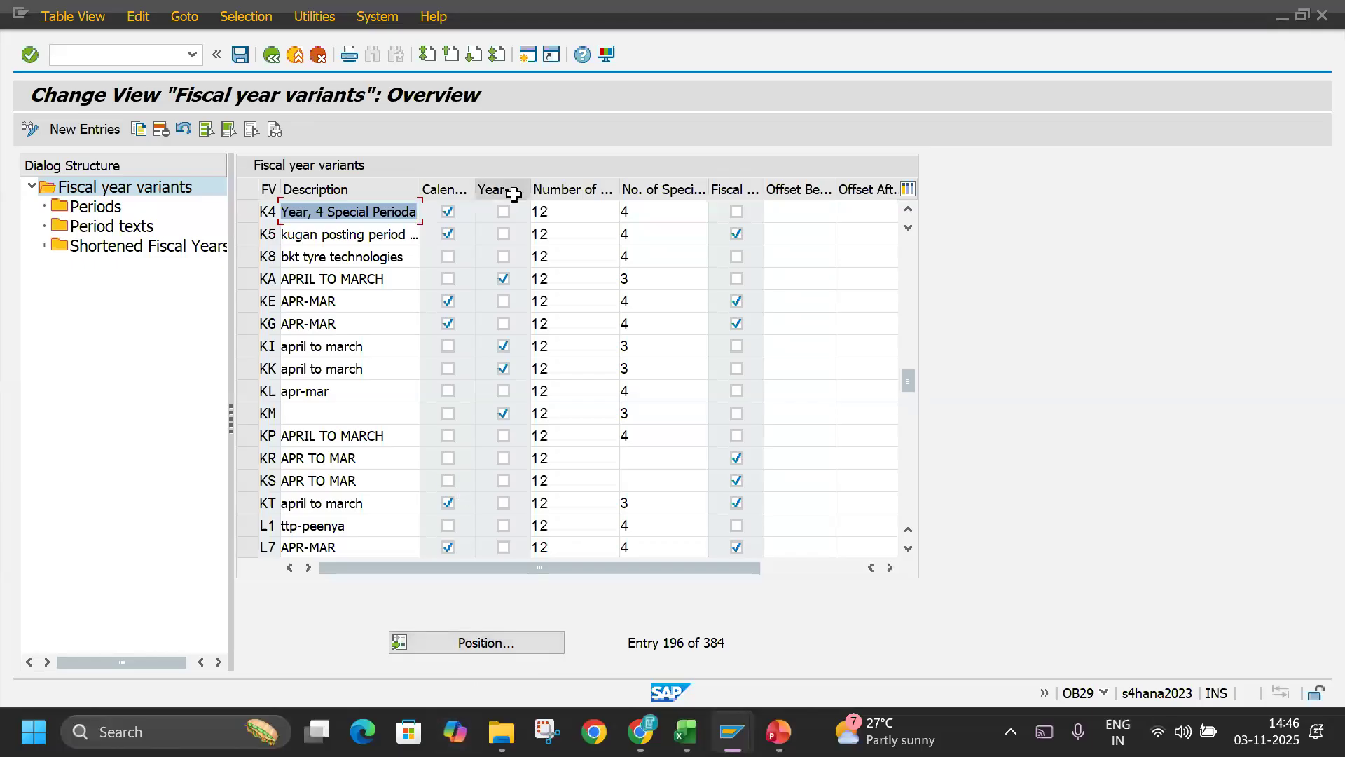
click(552, 211)
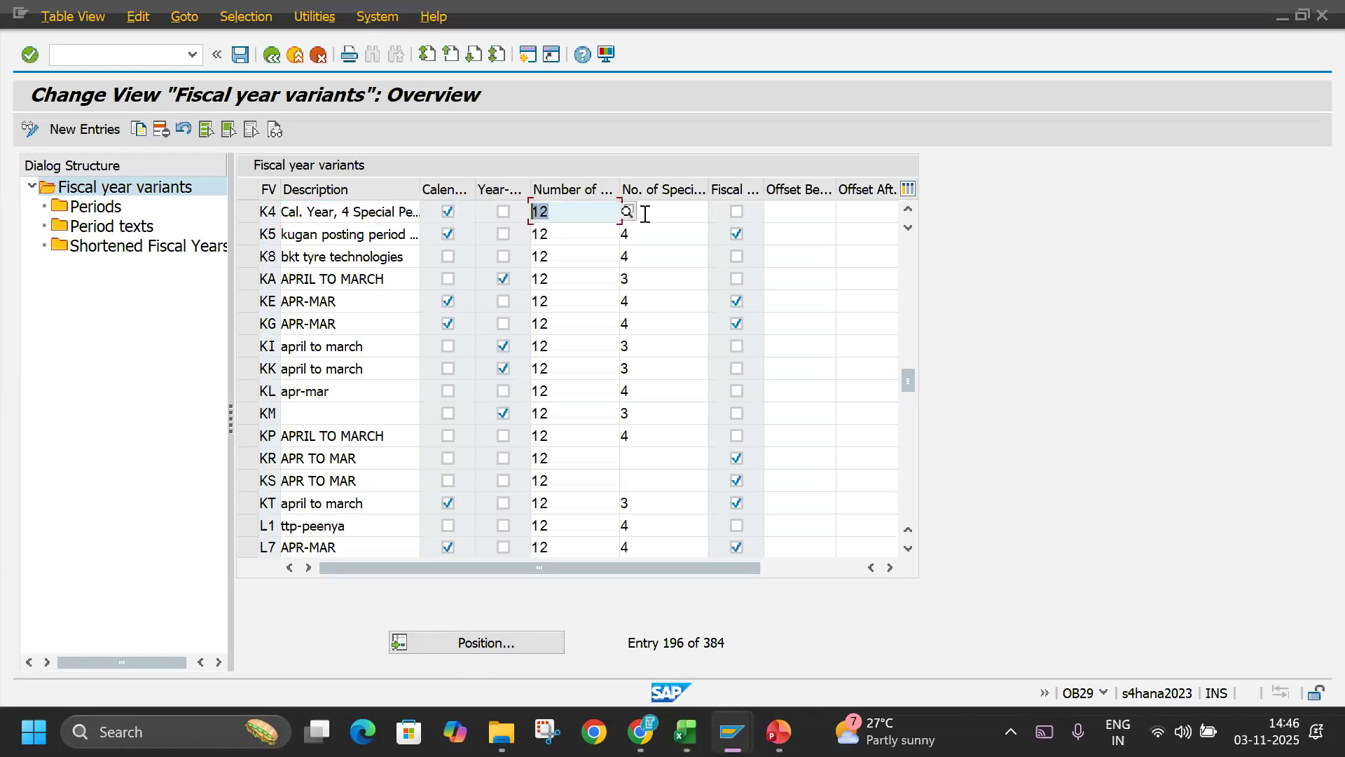
key(Tab)
Position the list on fiscal year variant V3 and examine its description and number of posting periods.
click(492, 646)
key(alt+Tab)
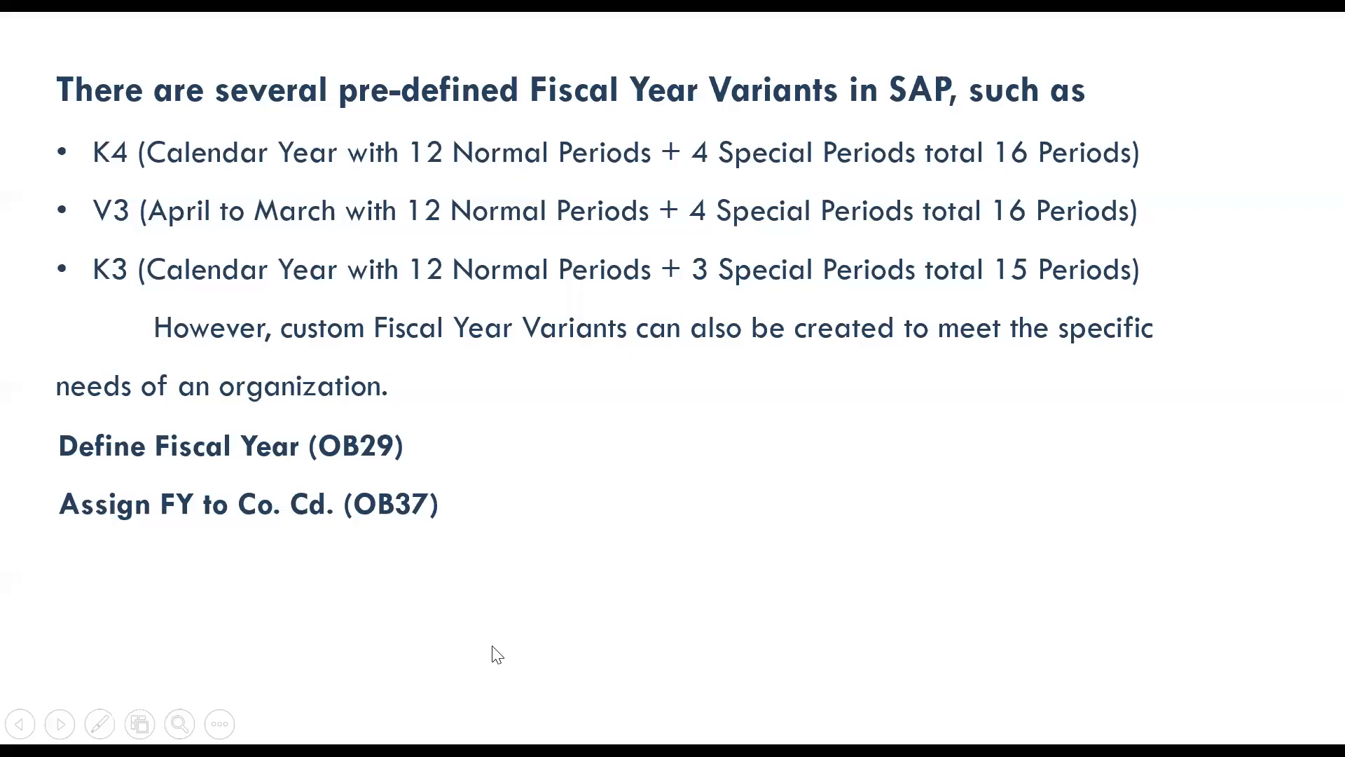
key(alt+Tab)
text(V3)
key(Return)
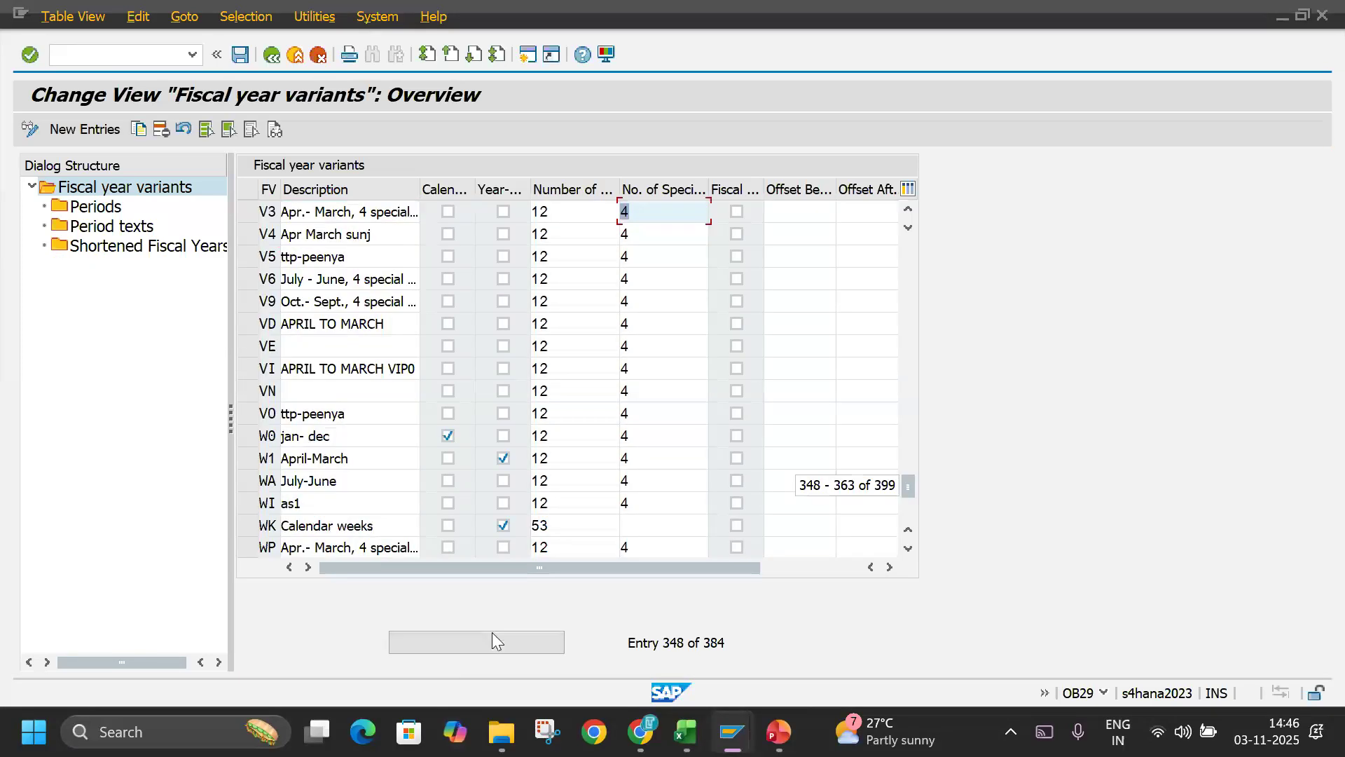
click(249, 212)
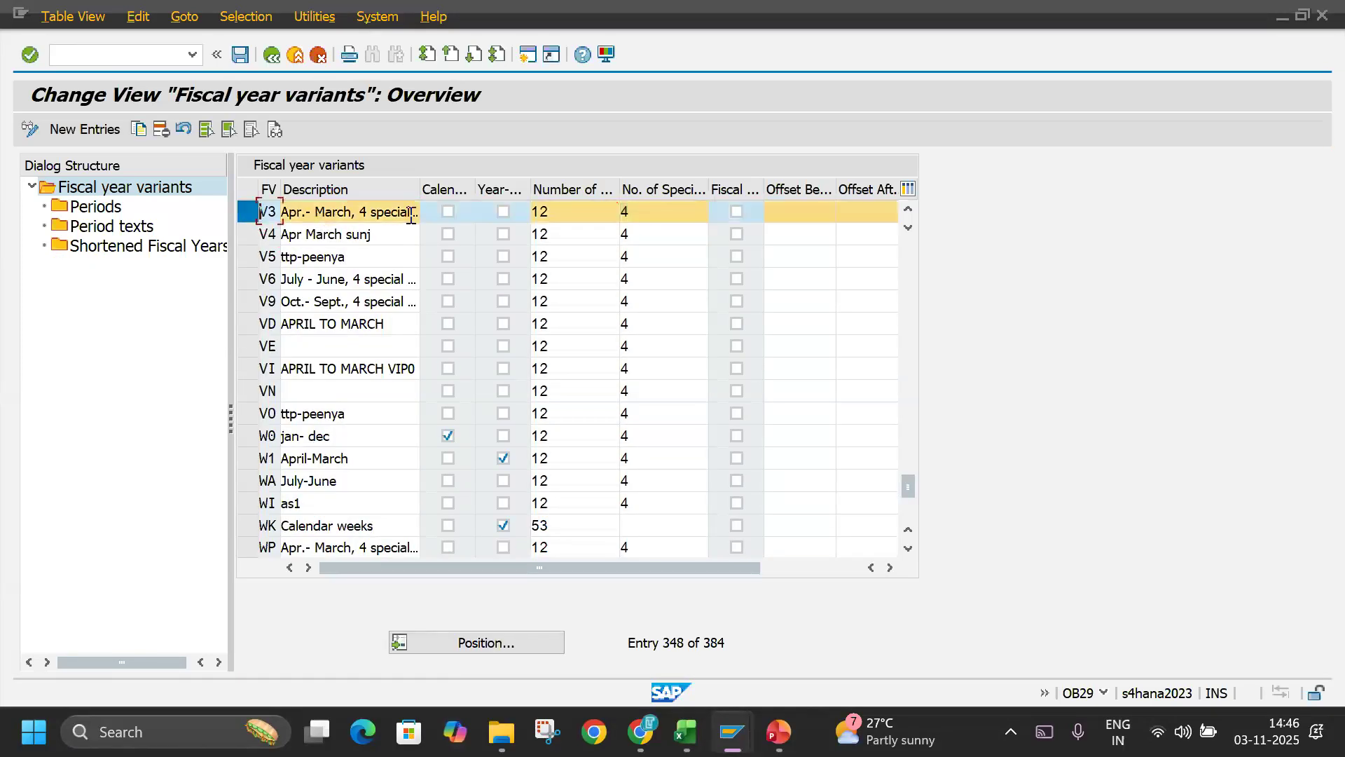
drag(562, 209, 513, 209)
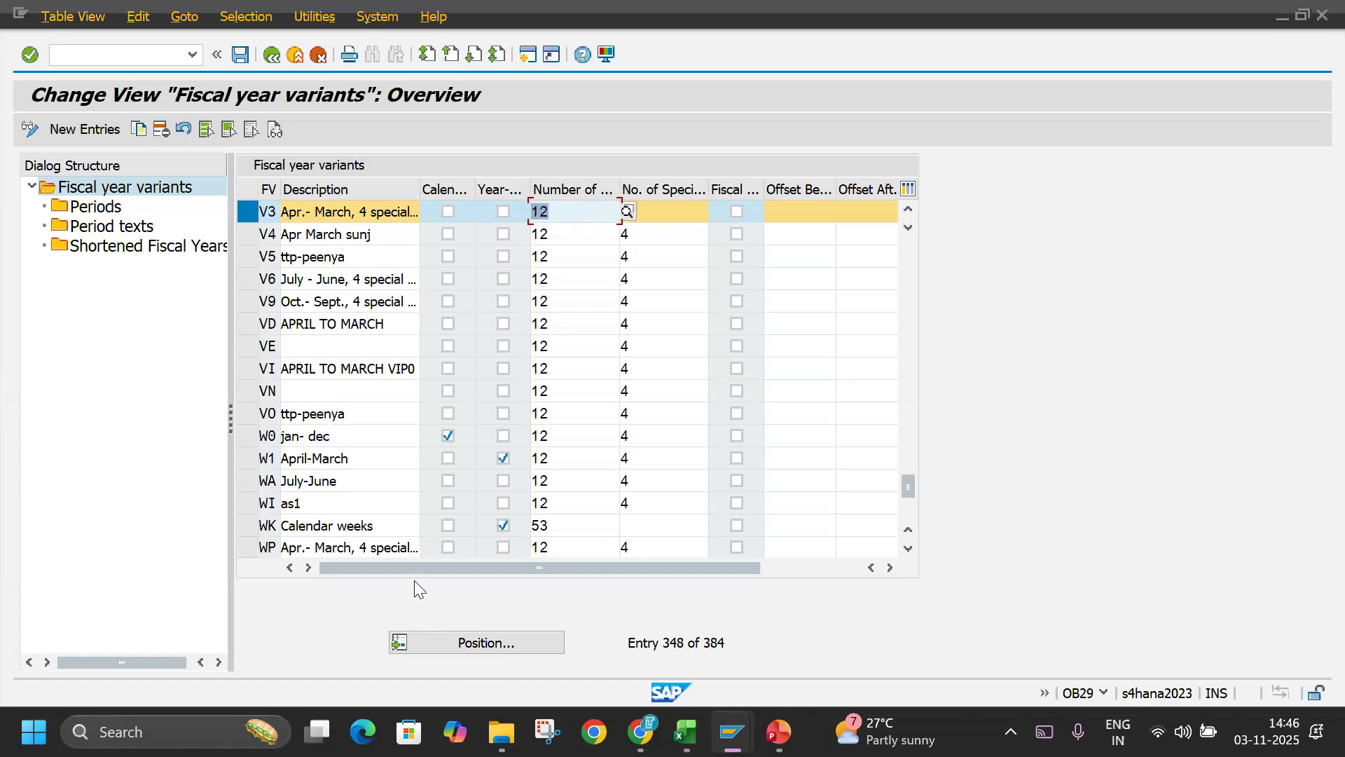
Position the list on fiscal year variant K4 and try to view its periods and period texts.
click(464, 646)
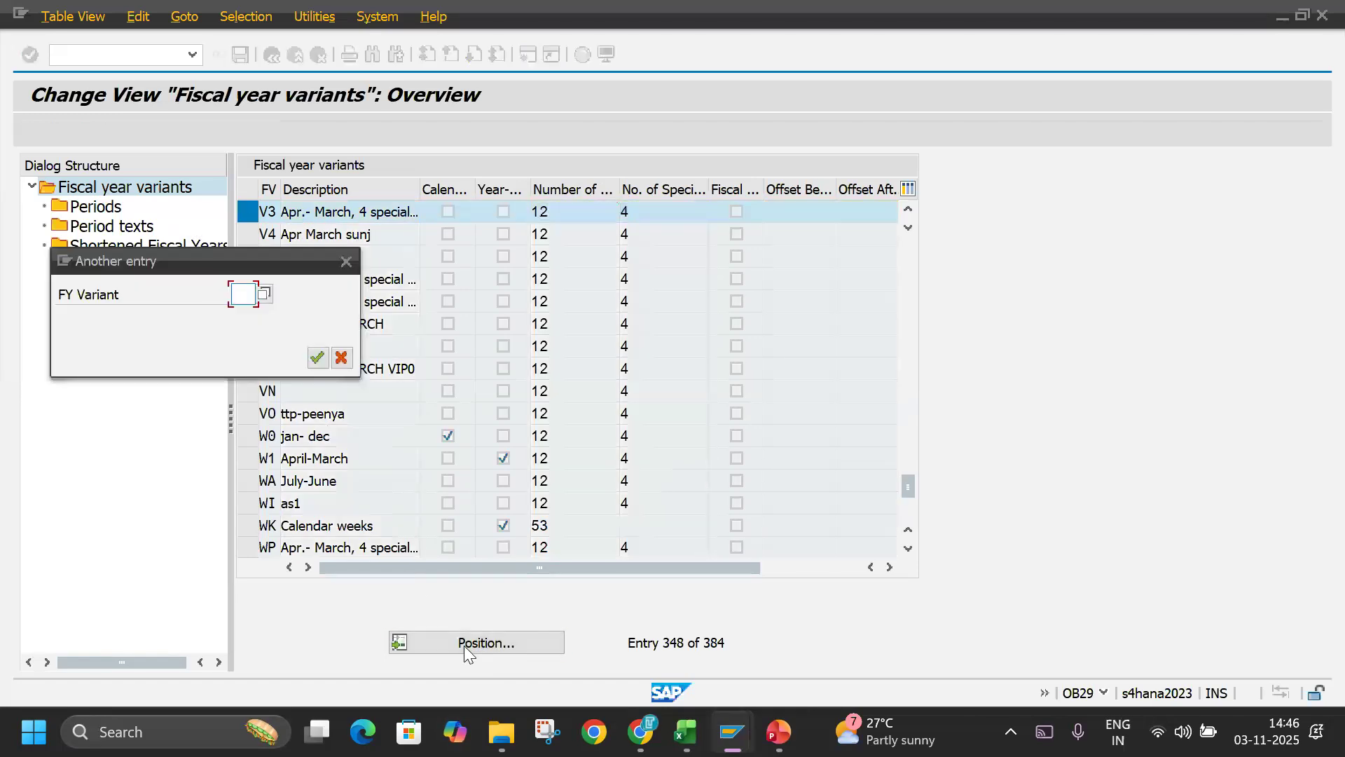
text(K4)
key(Return)
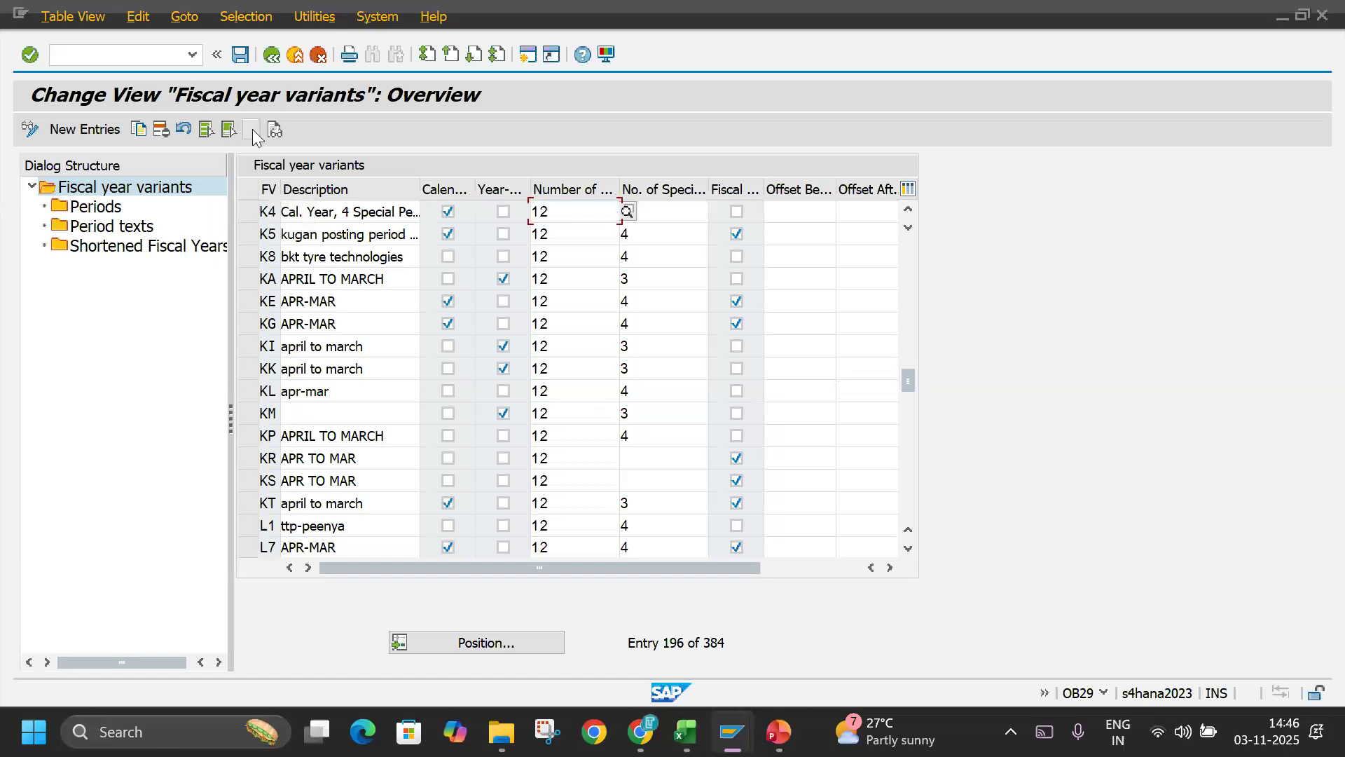
click(248, 212)
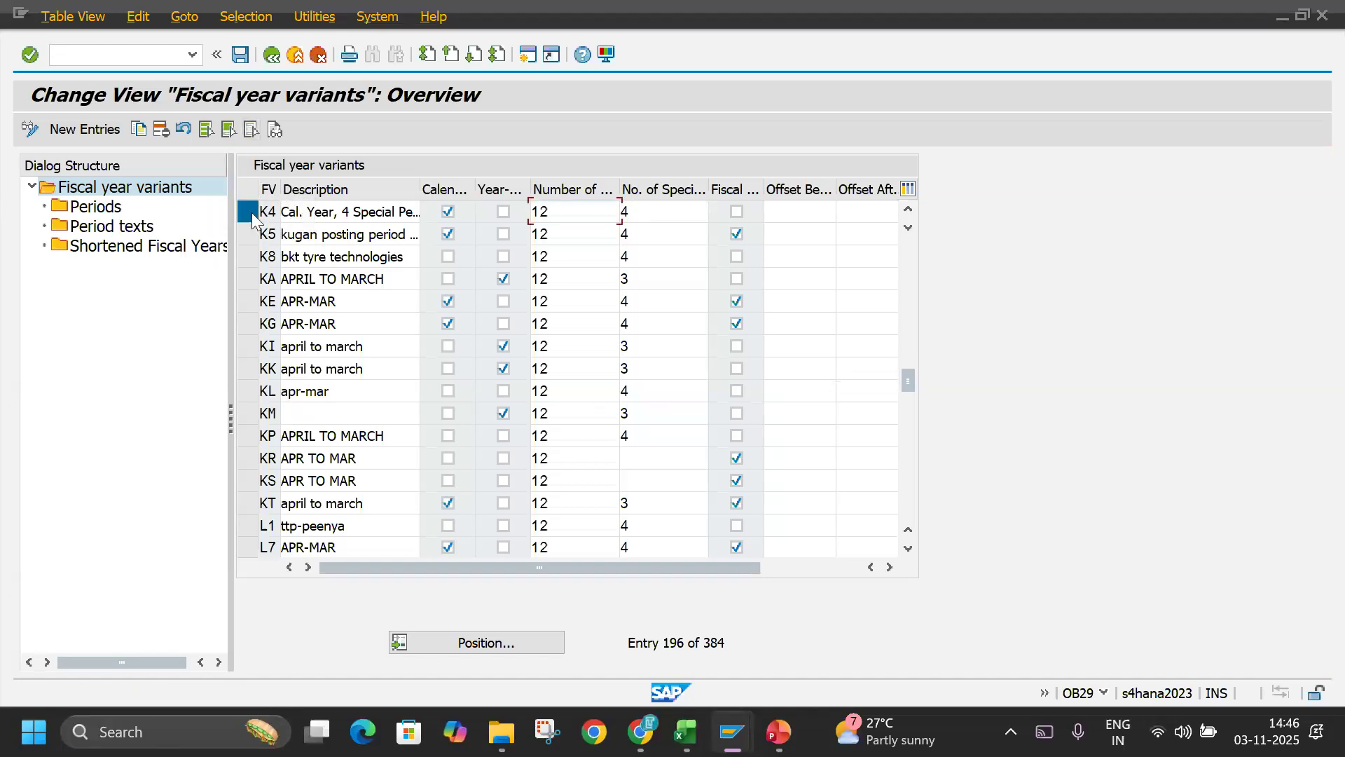
click(105, 210)
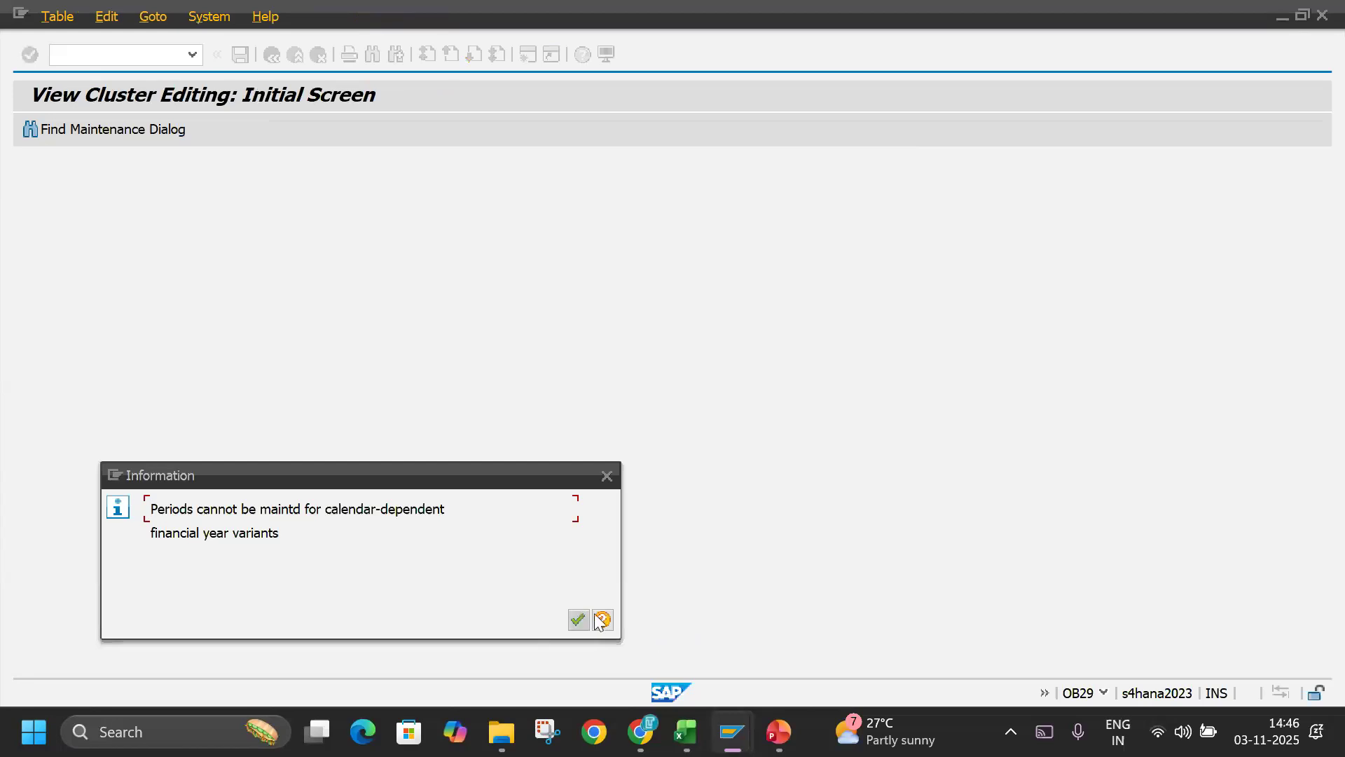
click(579, 620)
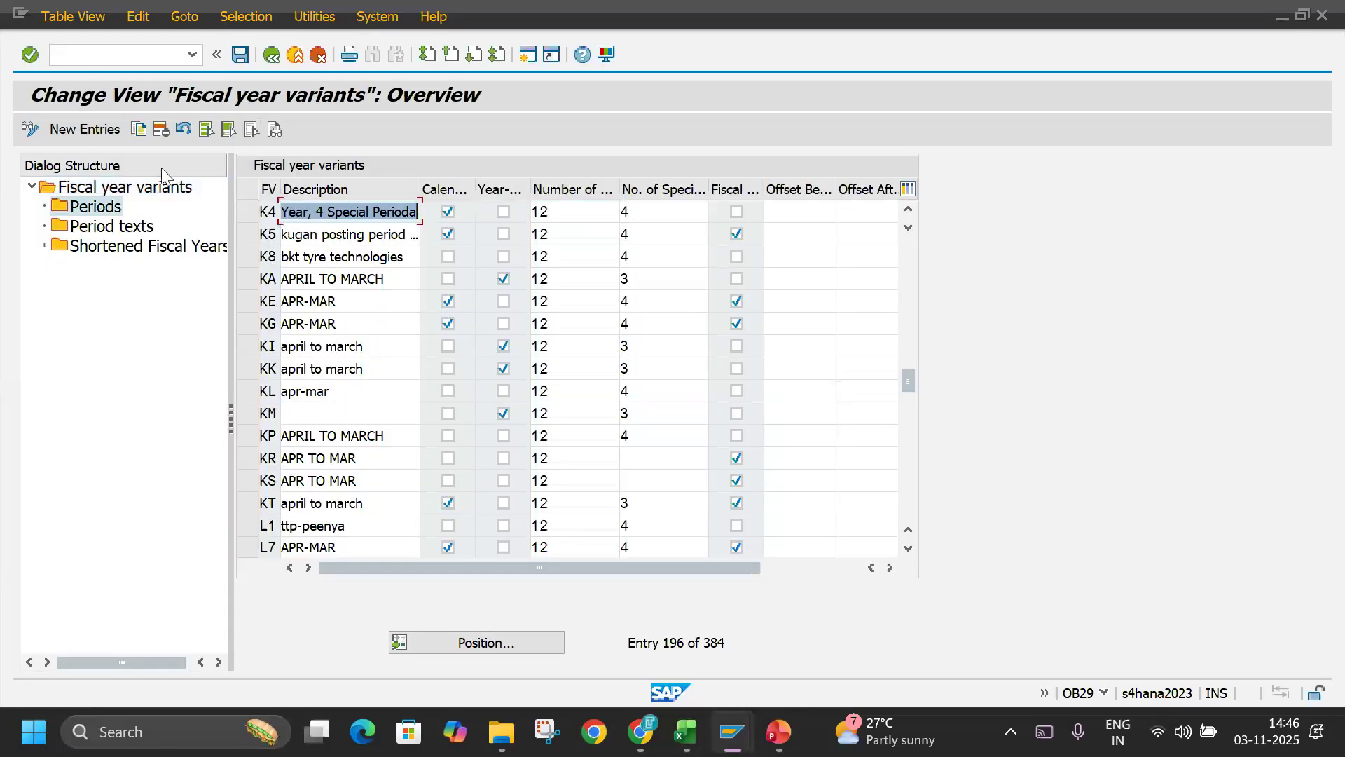
click(95, 230)
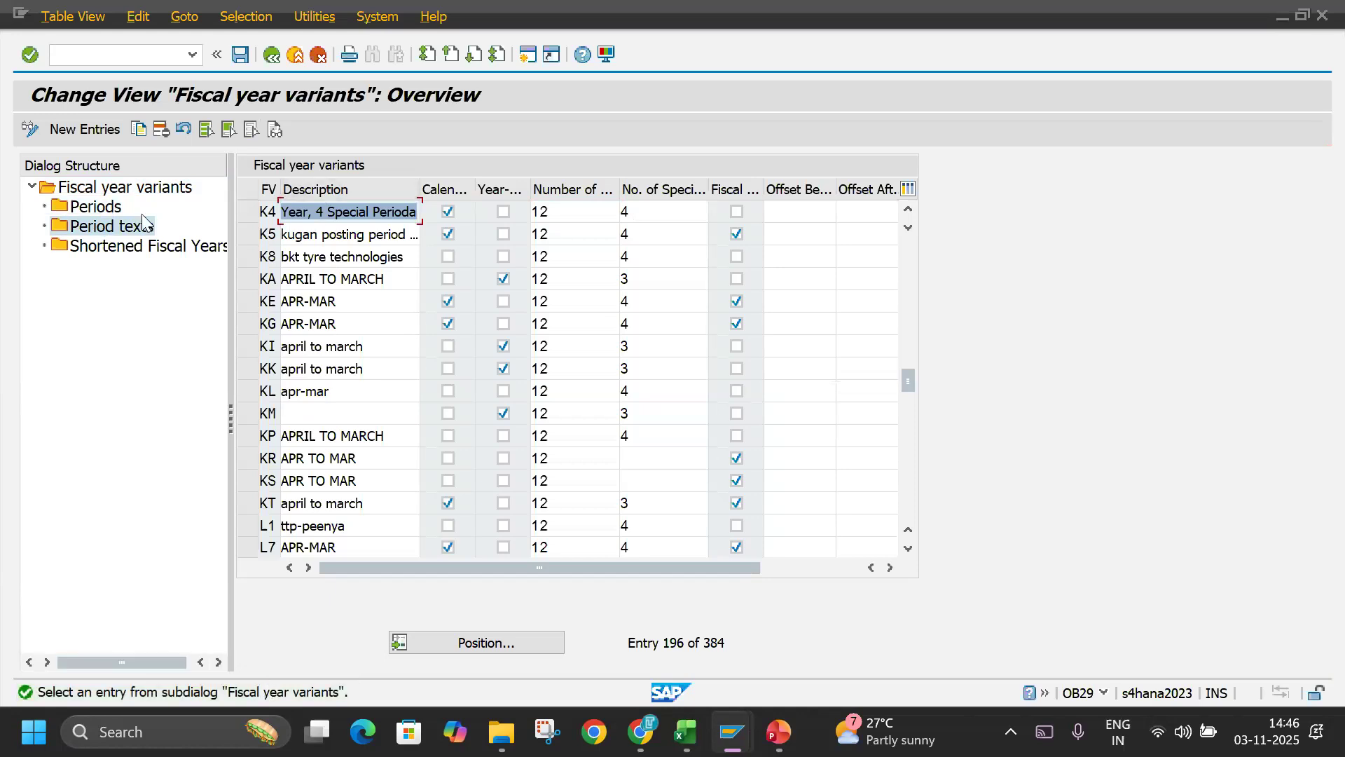
click(97, 207)
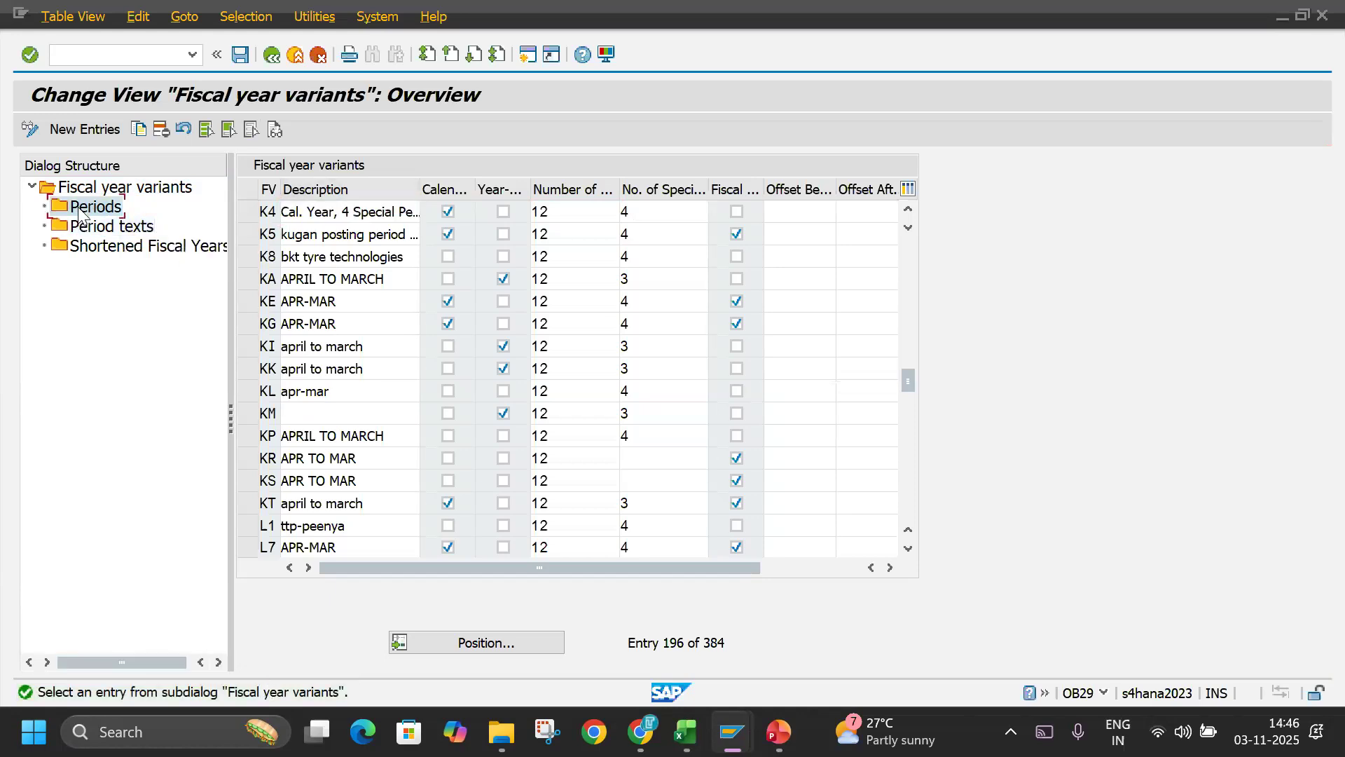
Position the list on fiscal year variant V3, select it and open its periods.
click(97, 244)
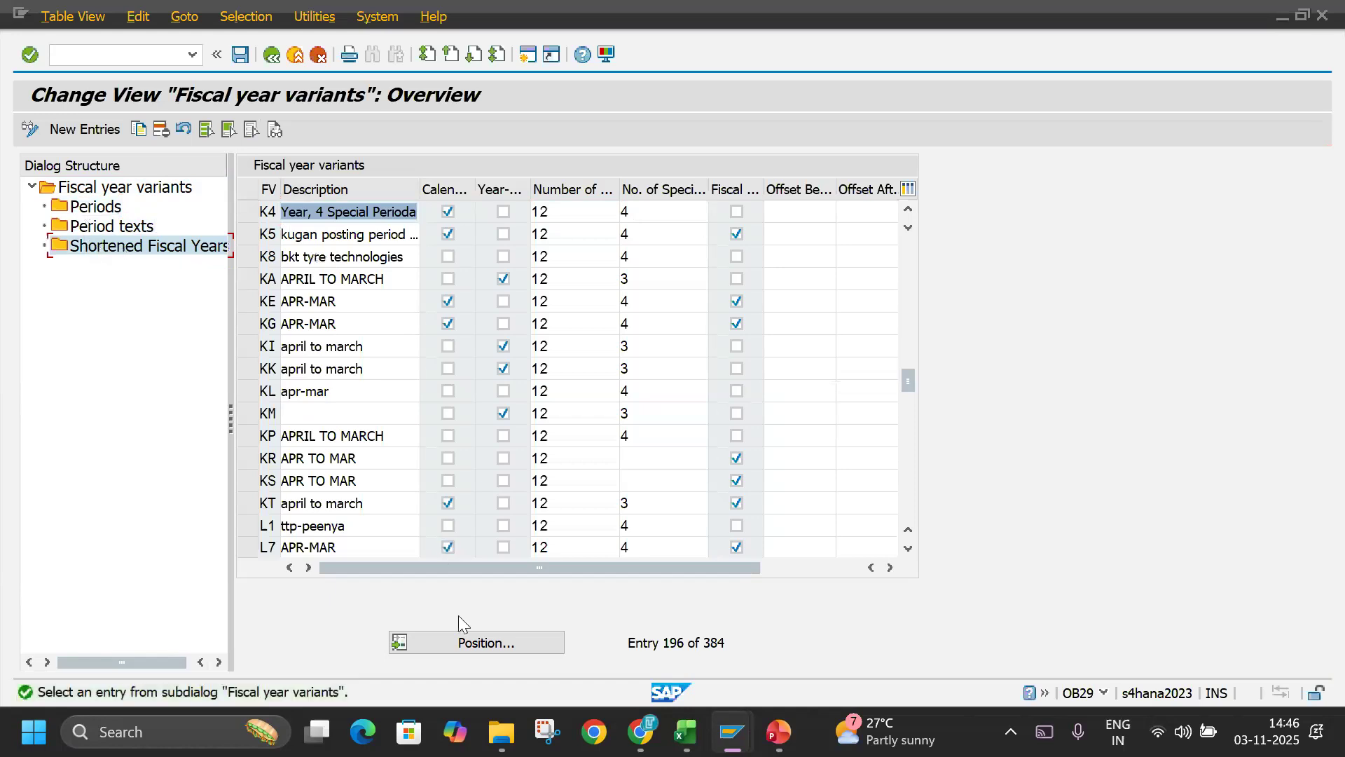
click(467, 650)
text(V3)
key(Return)
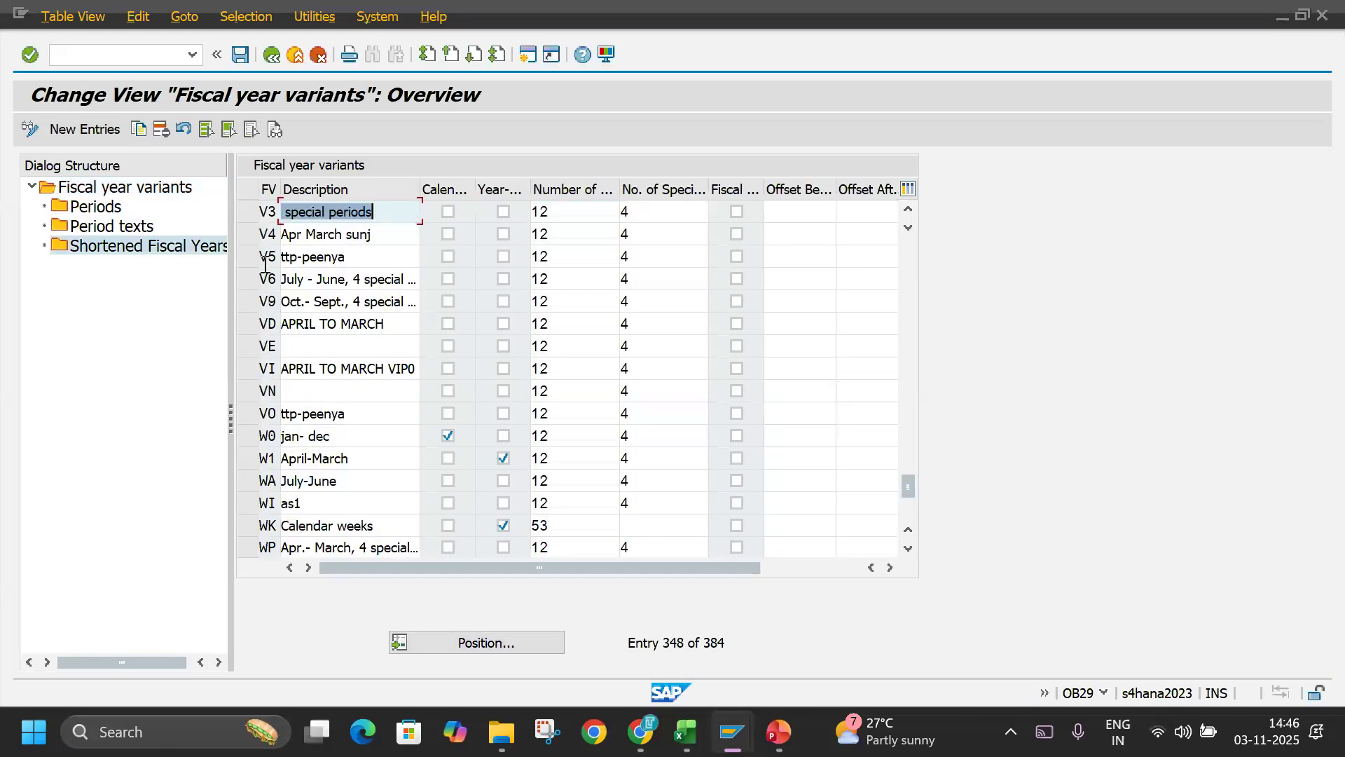
click(255, 134)
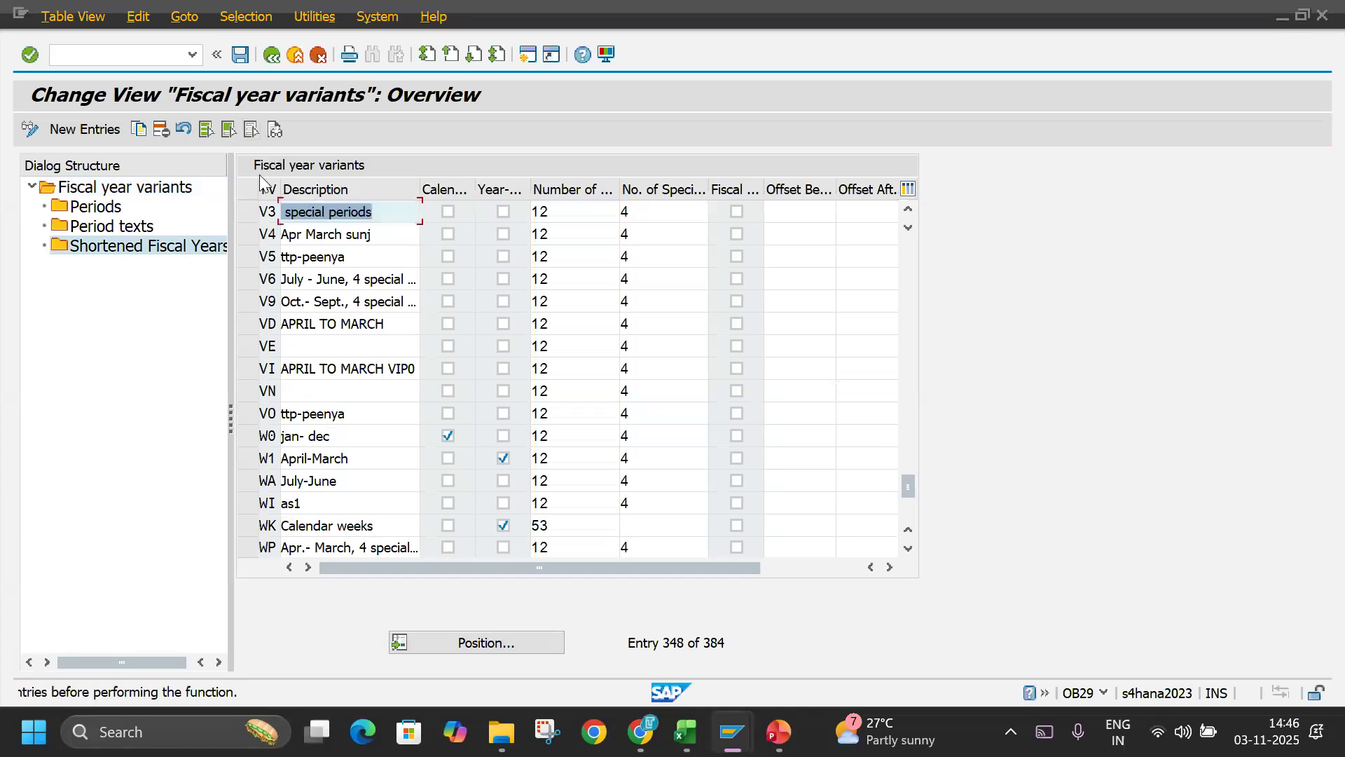
click(246, 211)
double_click(98, 208)
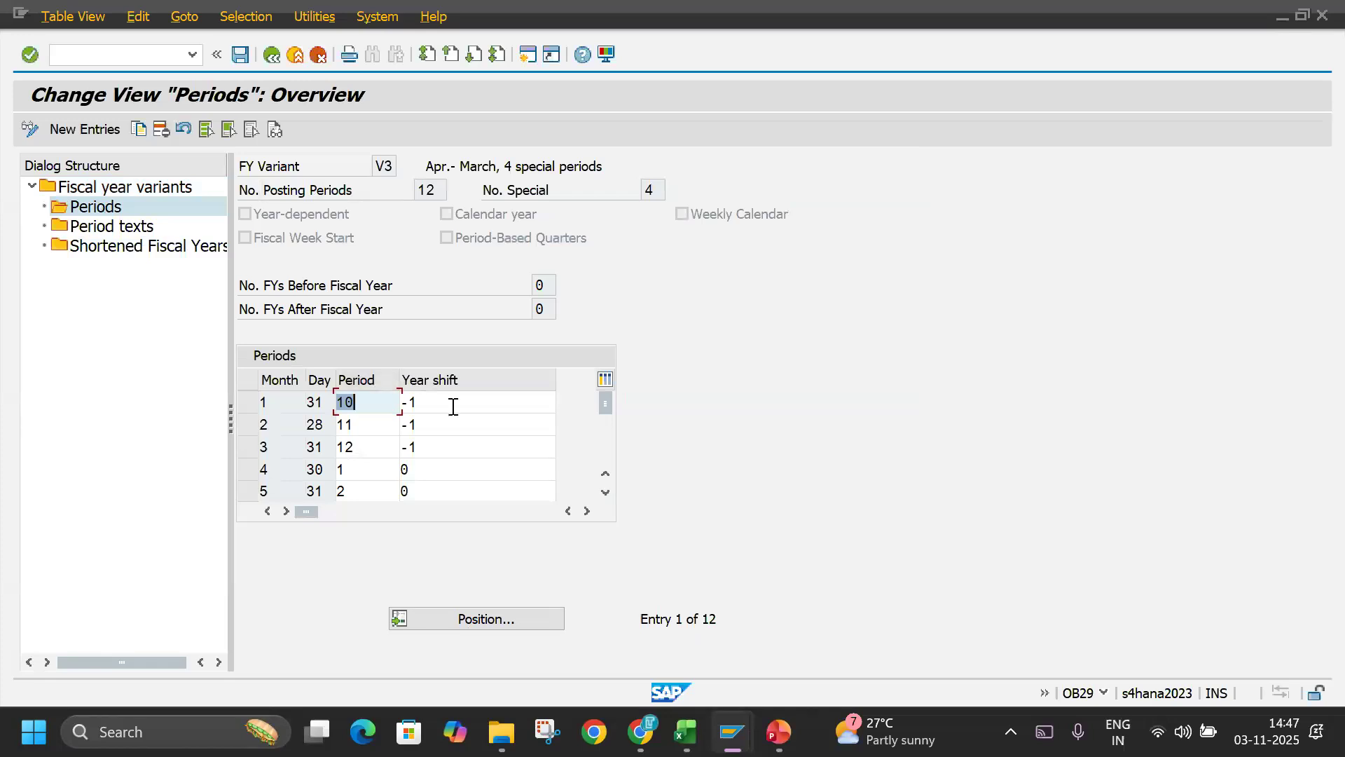
Examine which posting periods and year shifts variant V3 assigns to calendar months 1 through 6, marking the rows for months 3 to 6.
key(Tab)
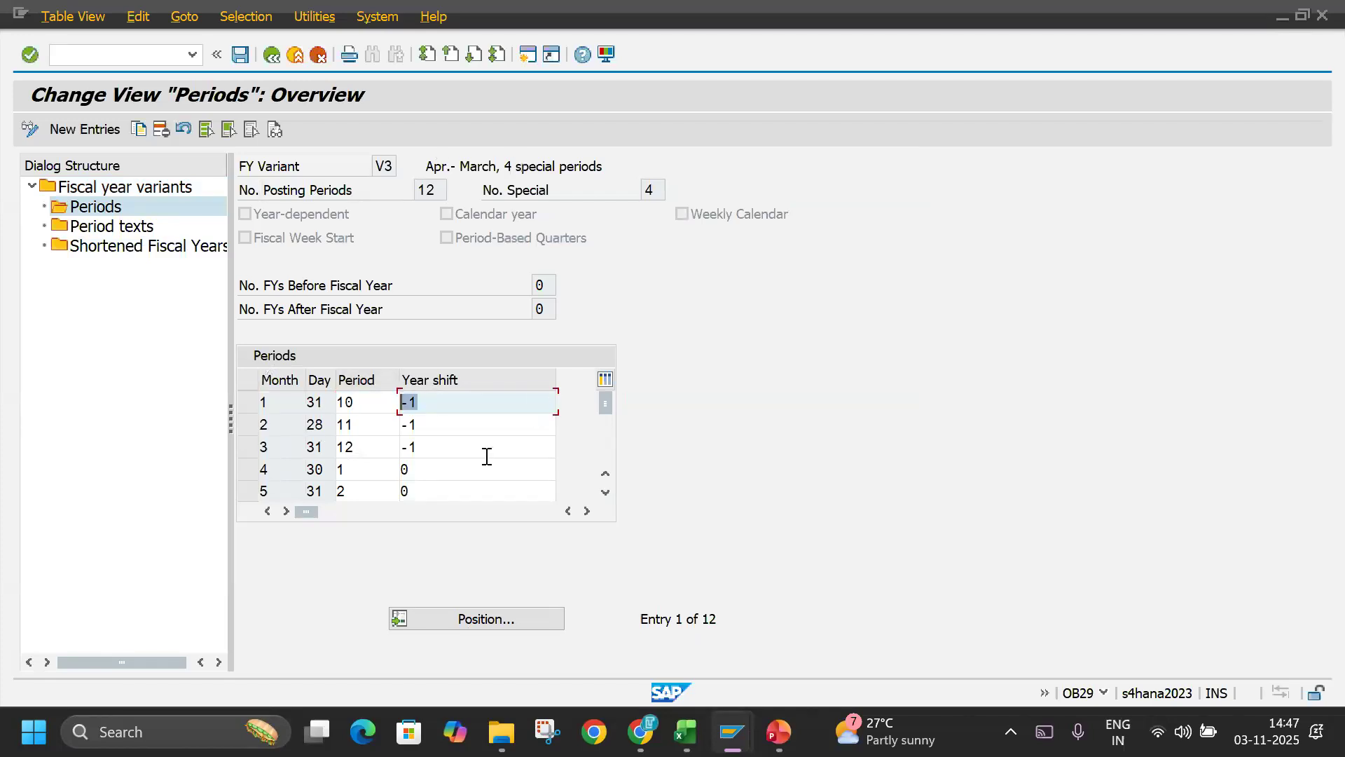
drag(345, 475, 262, 469)
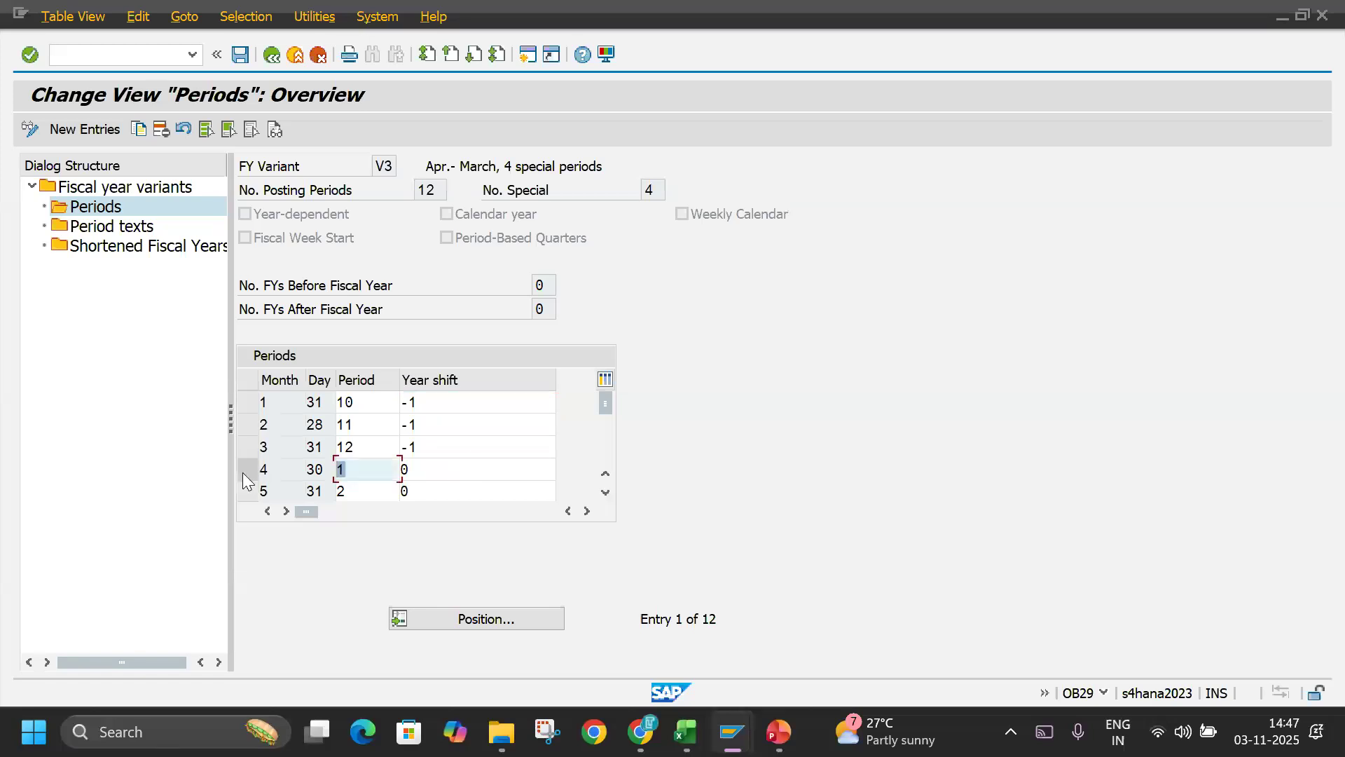
click(247, 476)
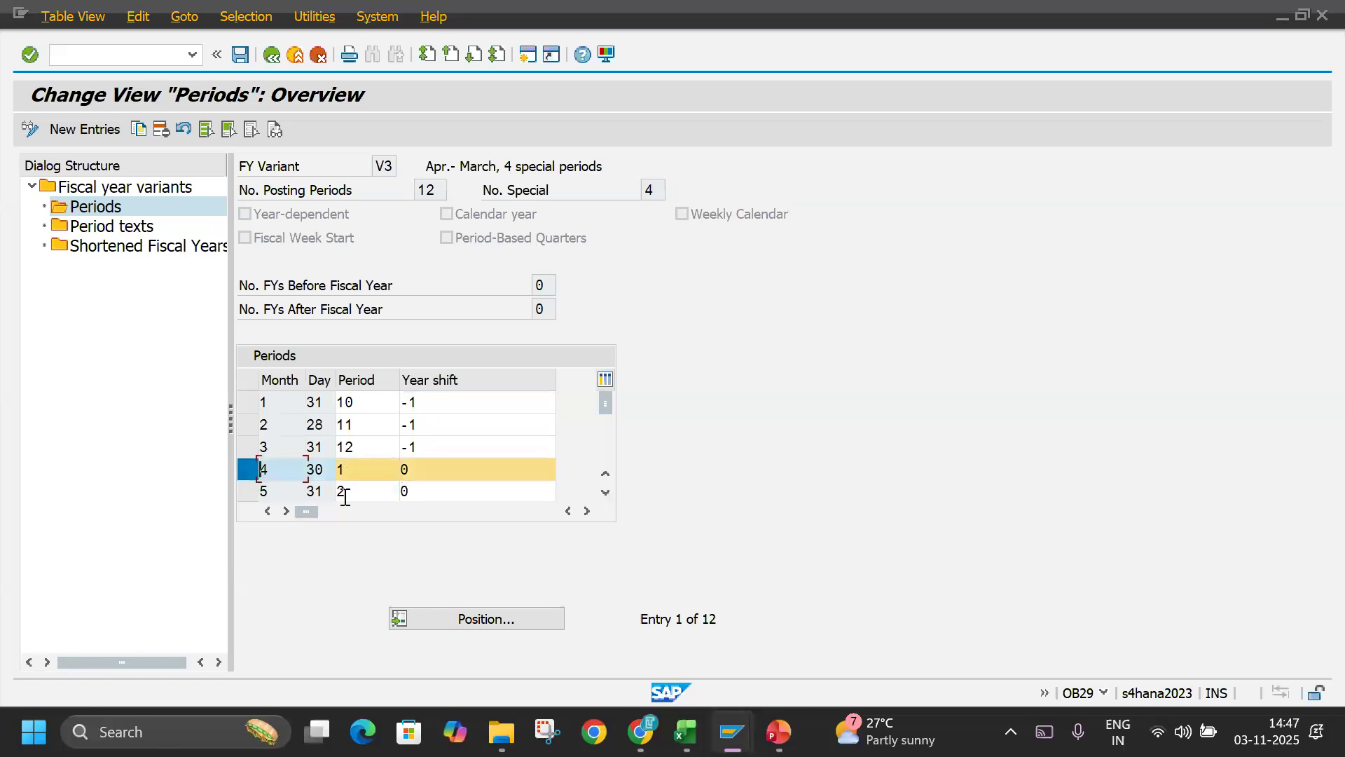
click(608, 493)
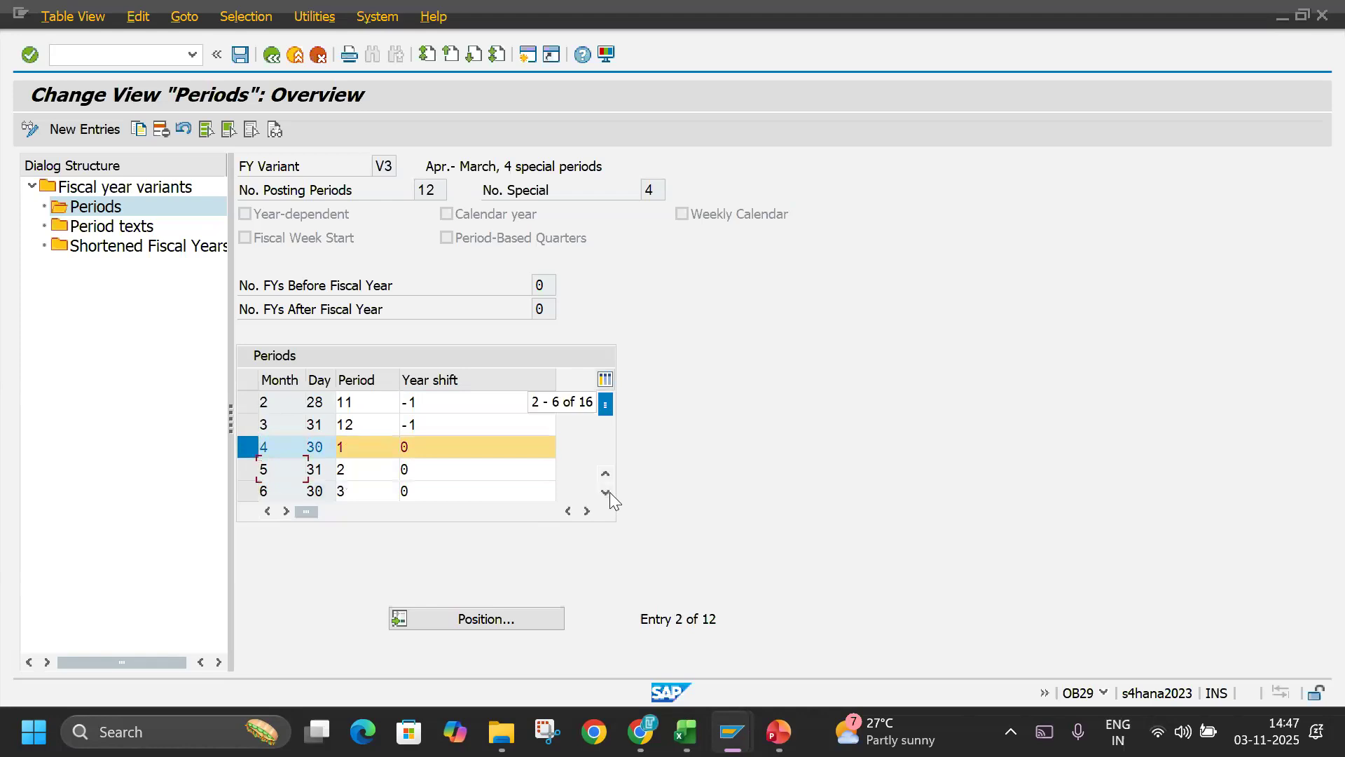
click(608, 493)
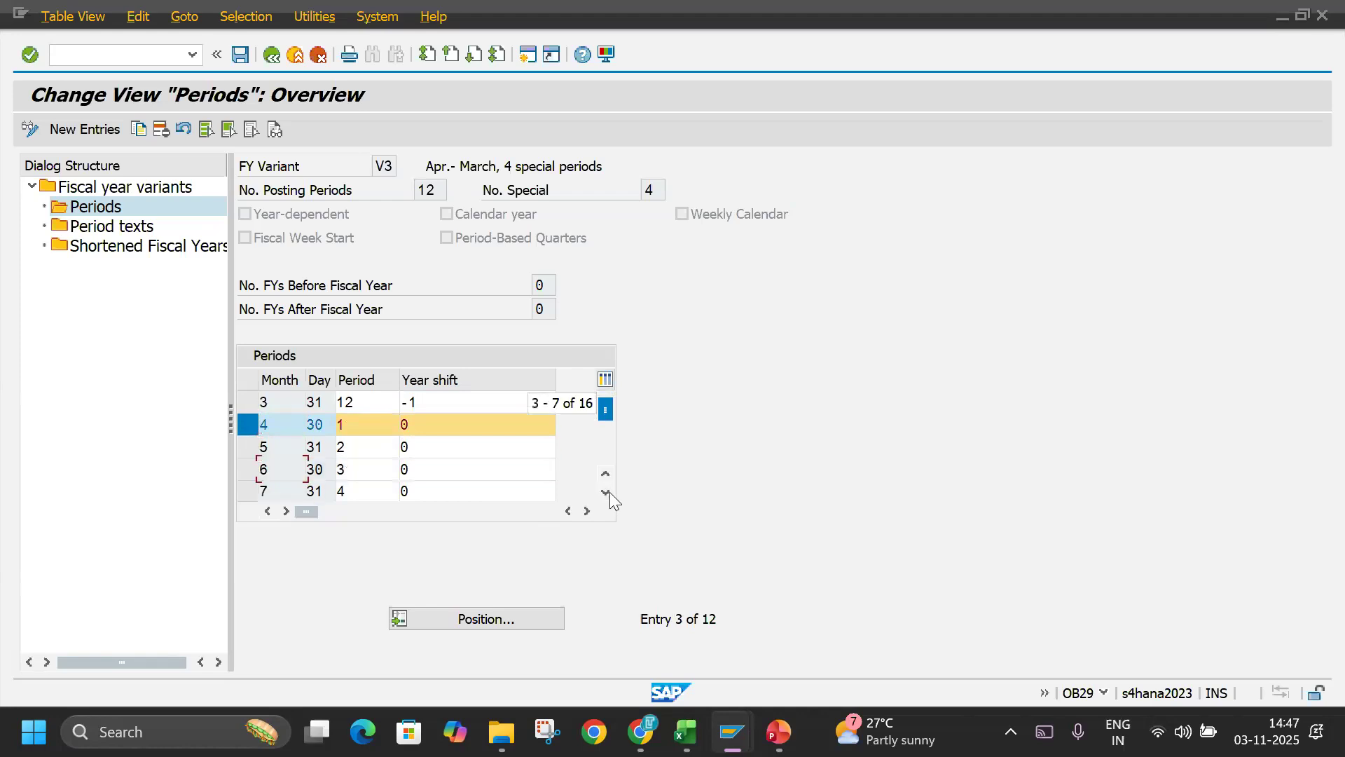
click(250, 448)
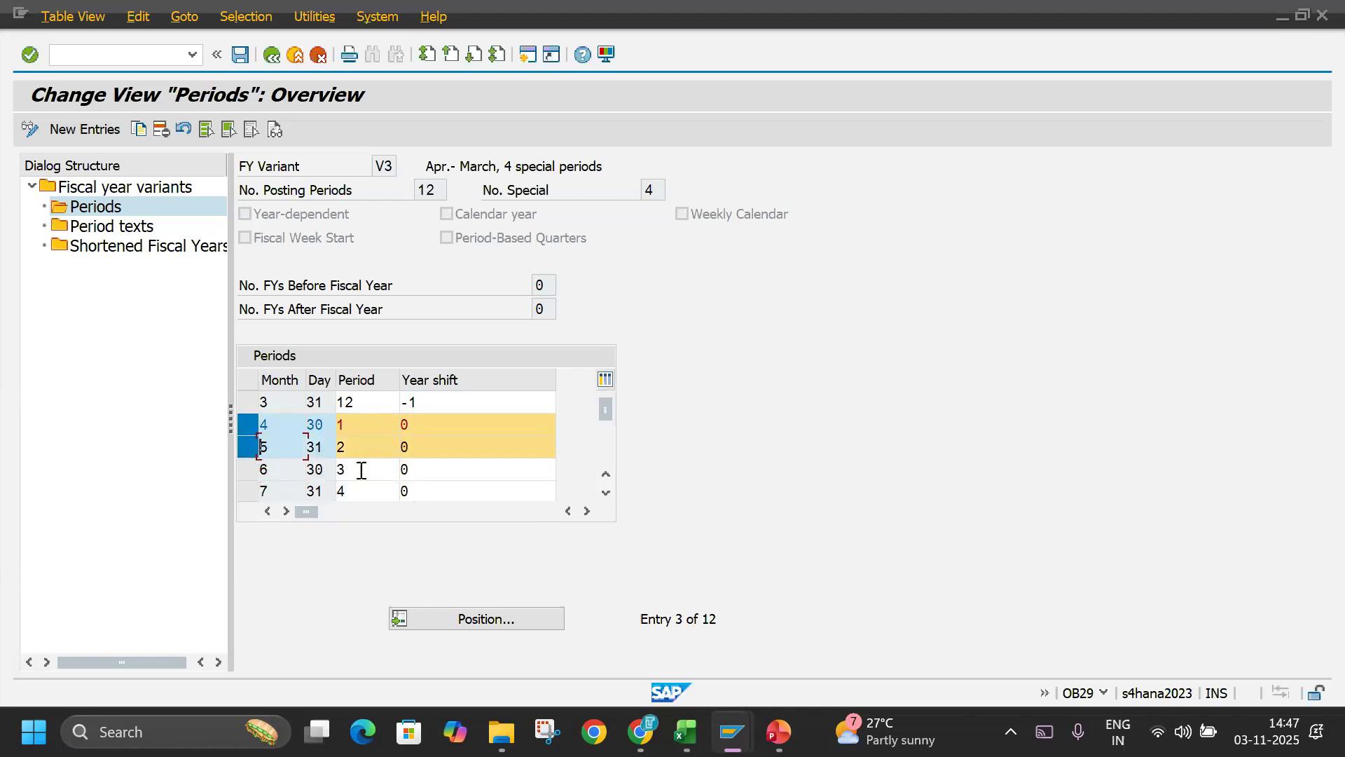
click(251, 470)
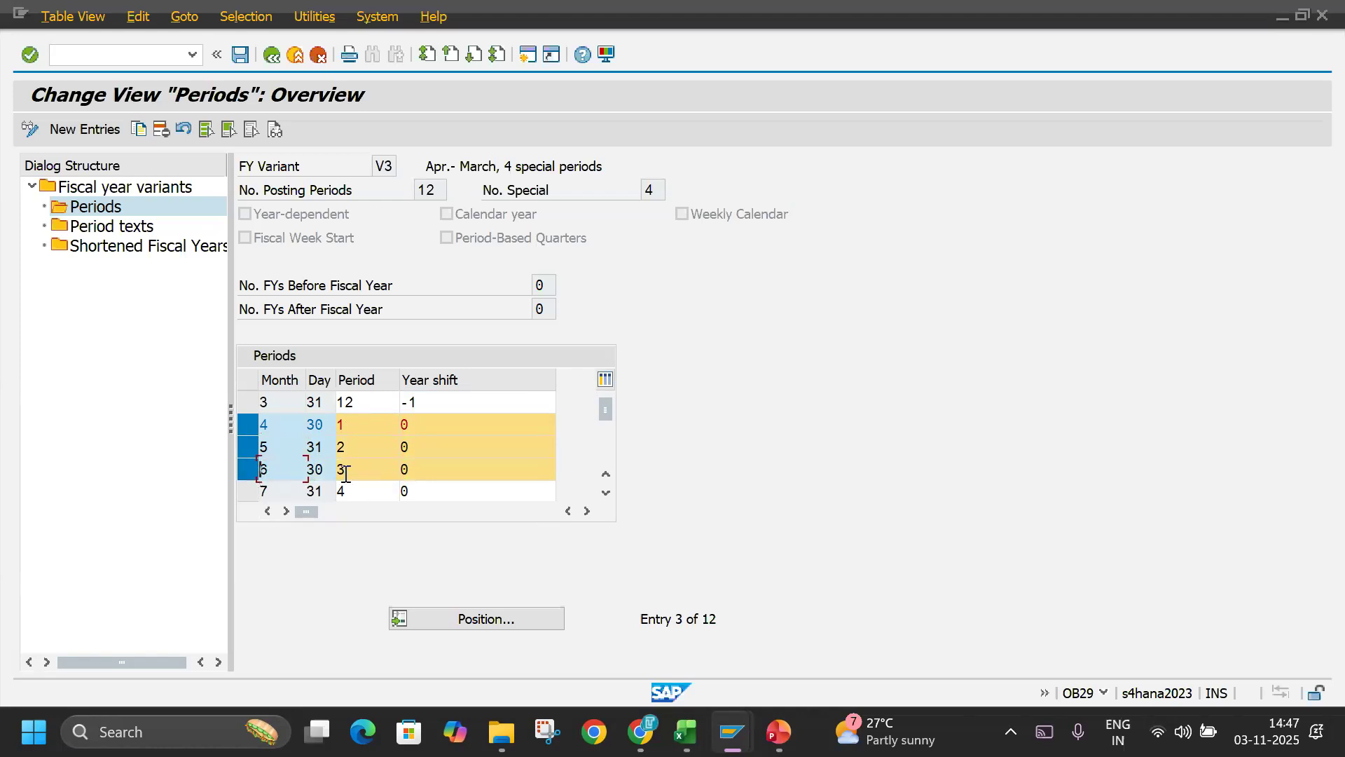
scroll(364, 445, up, 2)
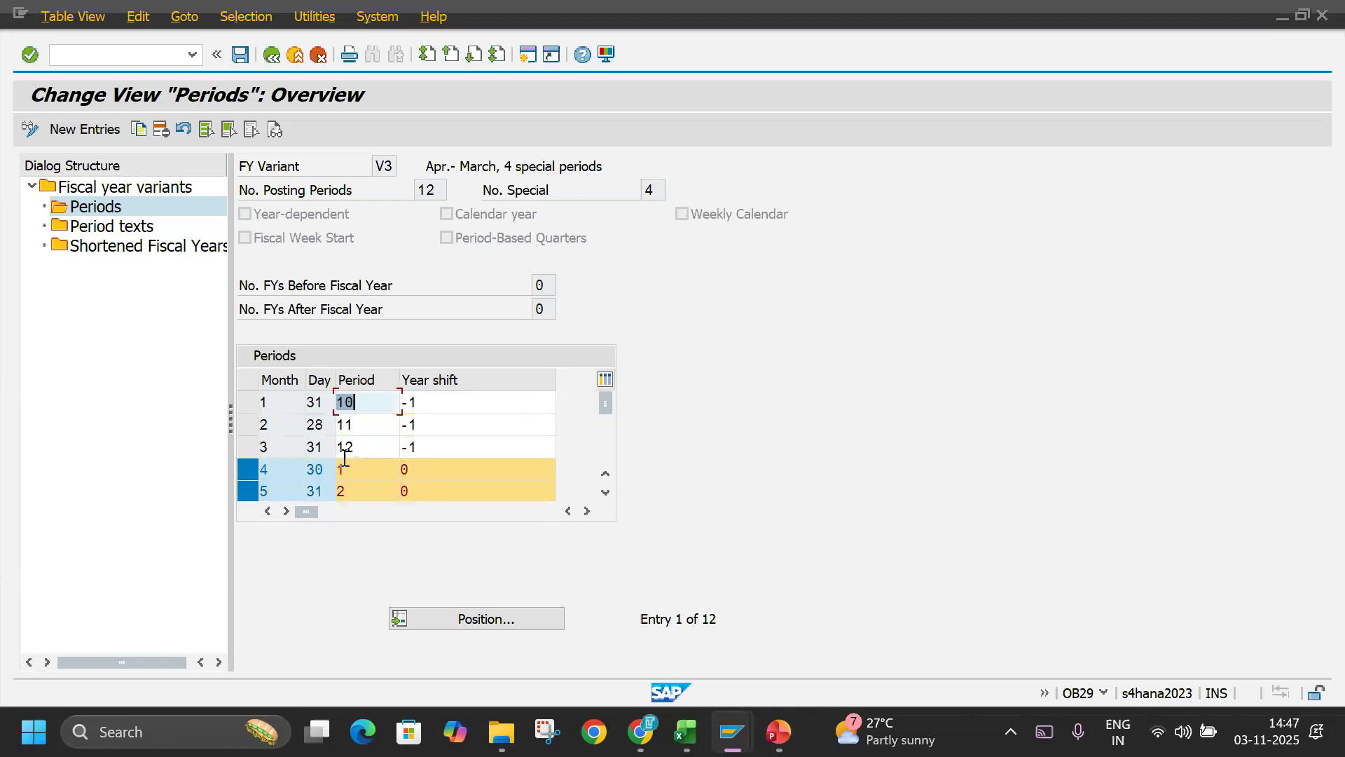
drag(356, 446, 244, 461)
click(245, 449)
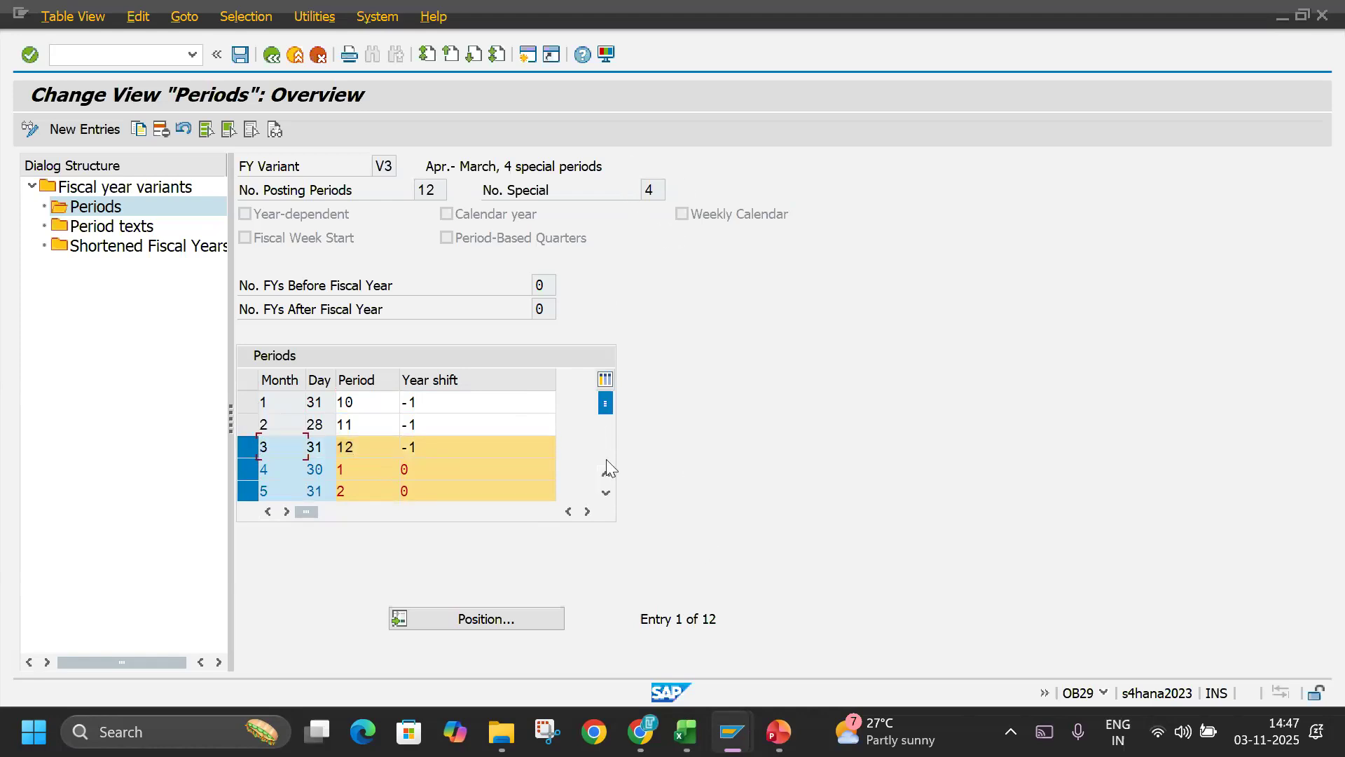
Examine the posting periods V3 assigns to calendar months 7 through 12, focusing on December's day and period.
click(605, 492)
click(604, 492)
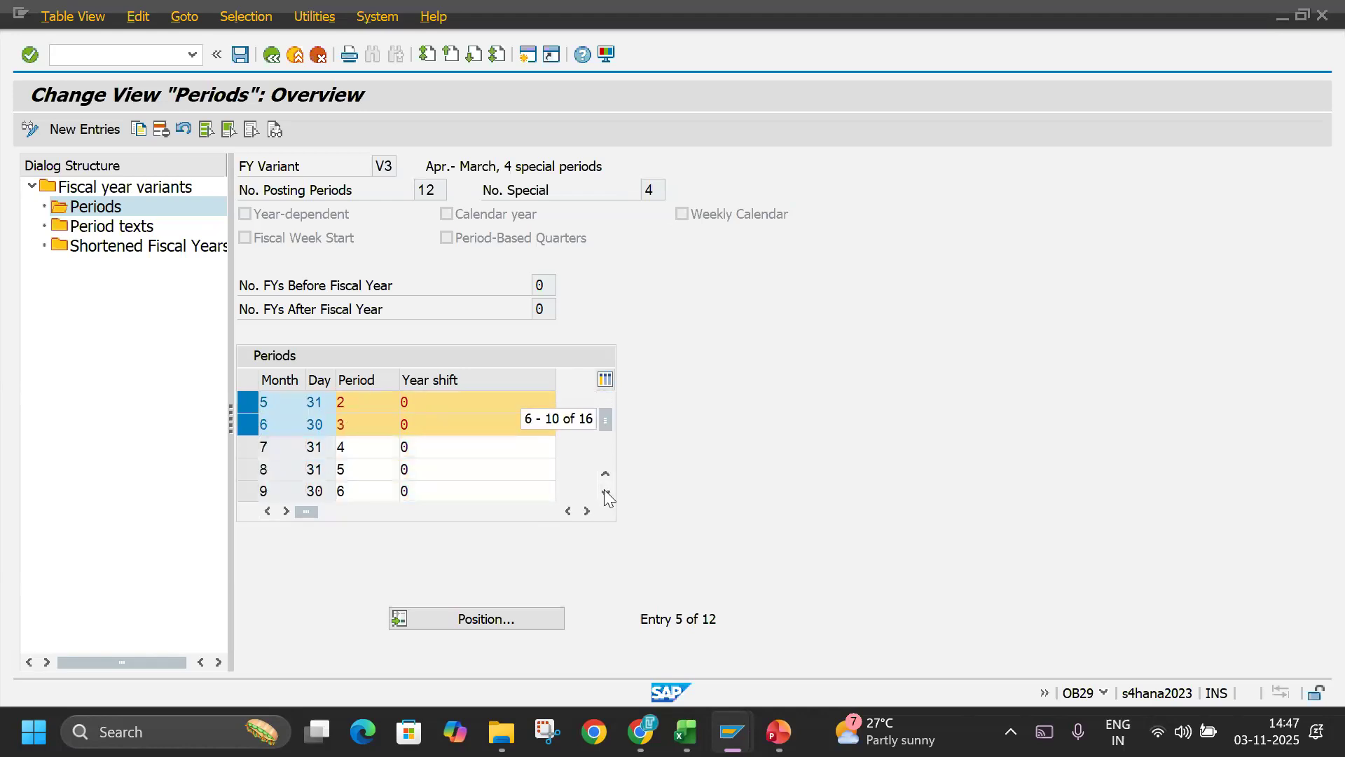
click(605, 491)
click(605, 493)
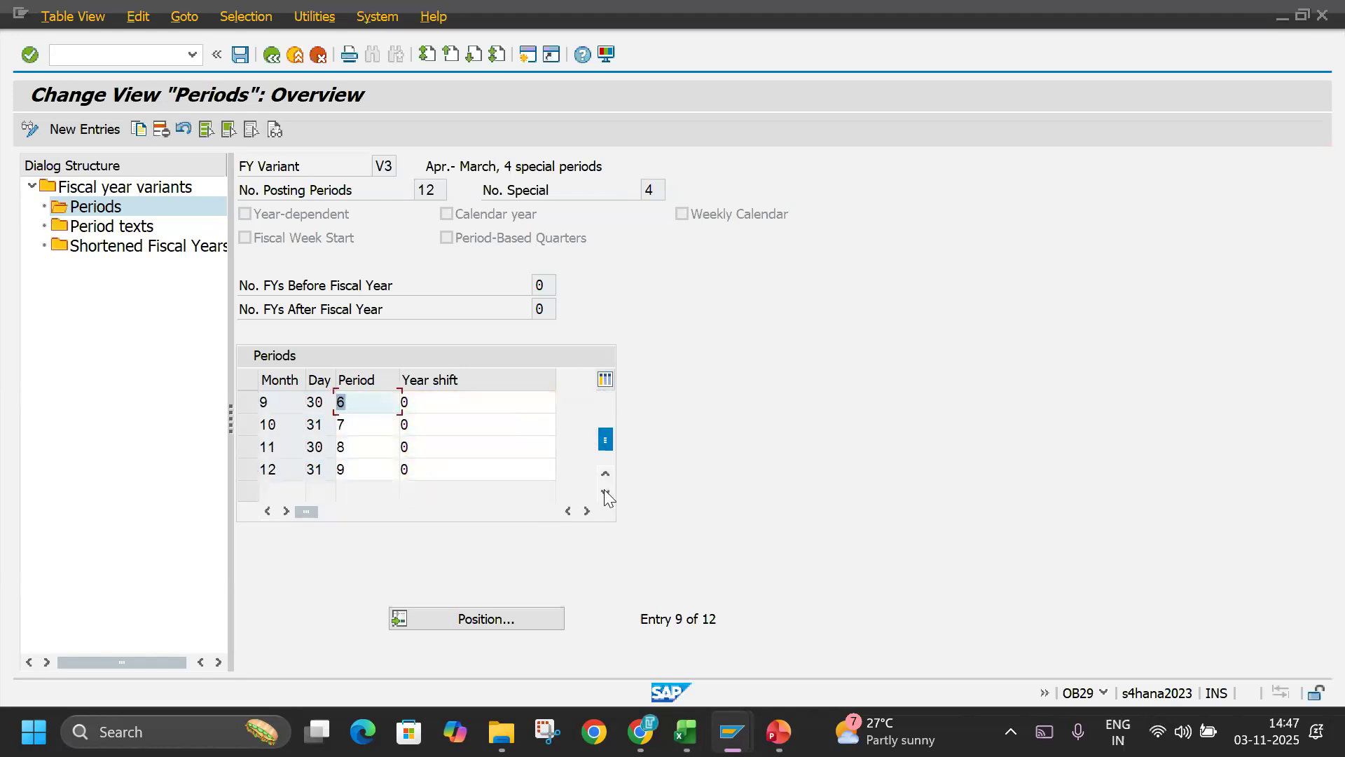
click(279, 468)
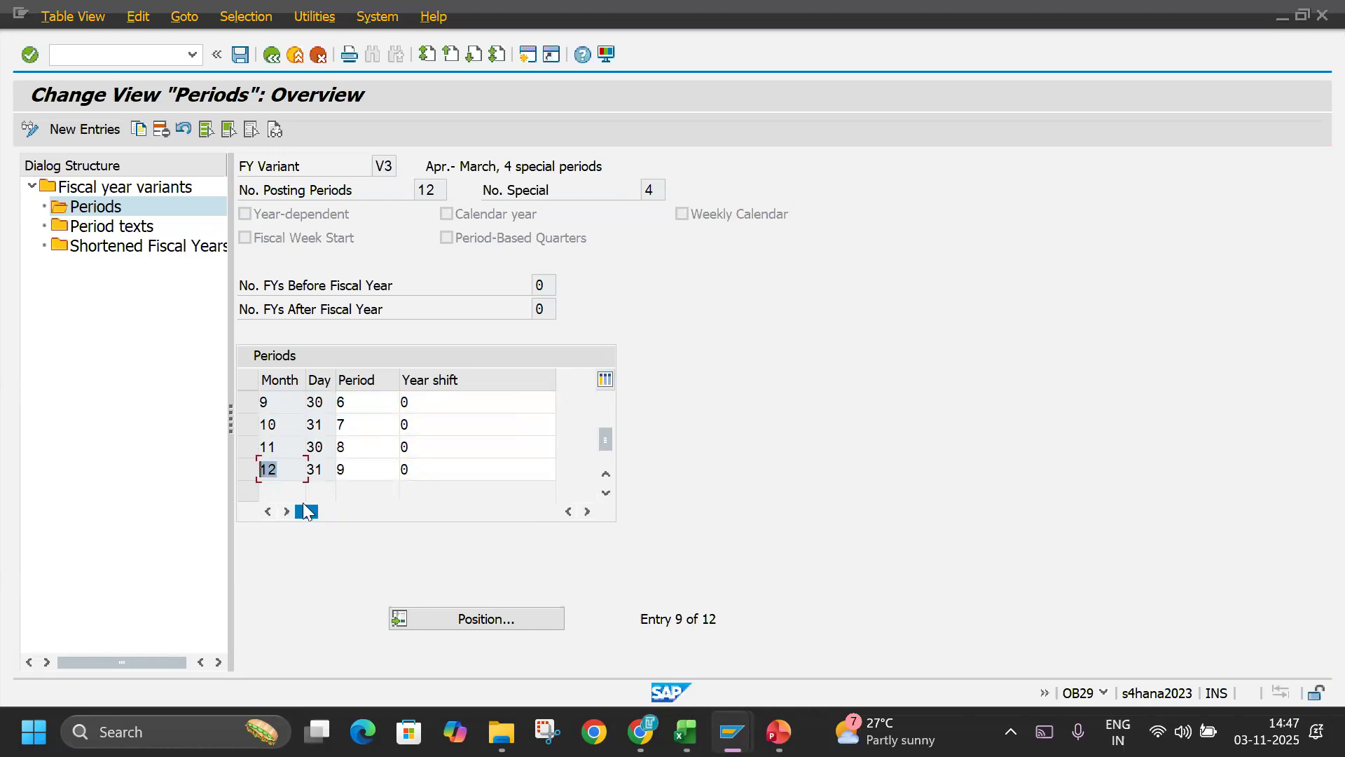
key(Tab)
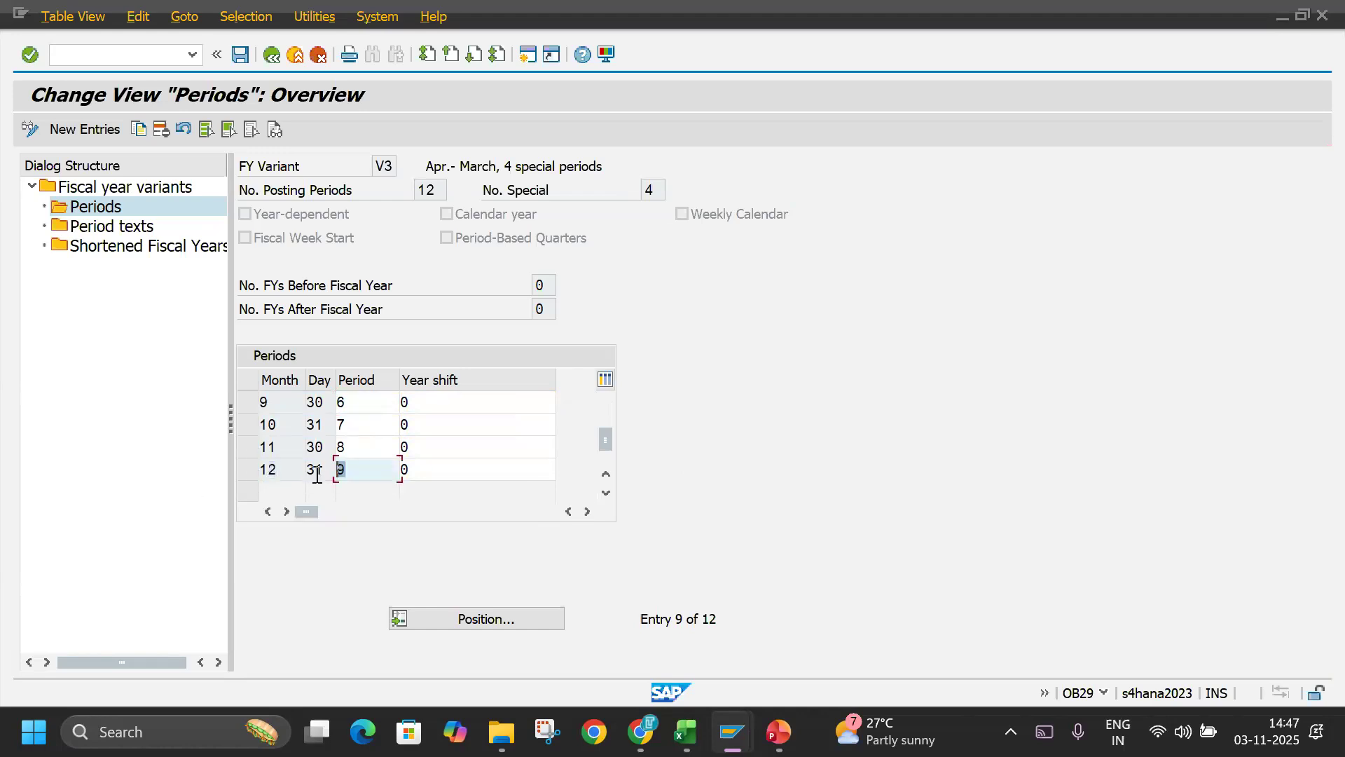
key(shift+Tab)
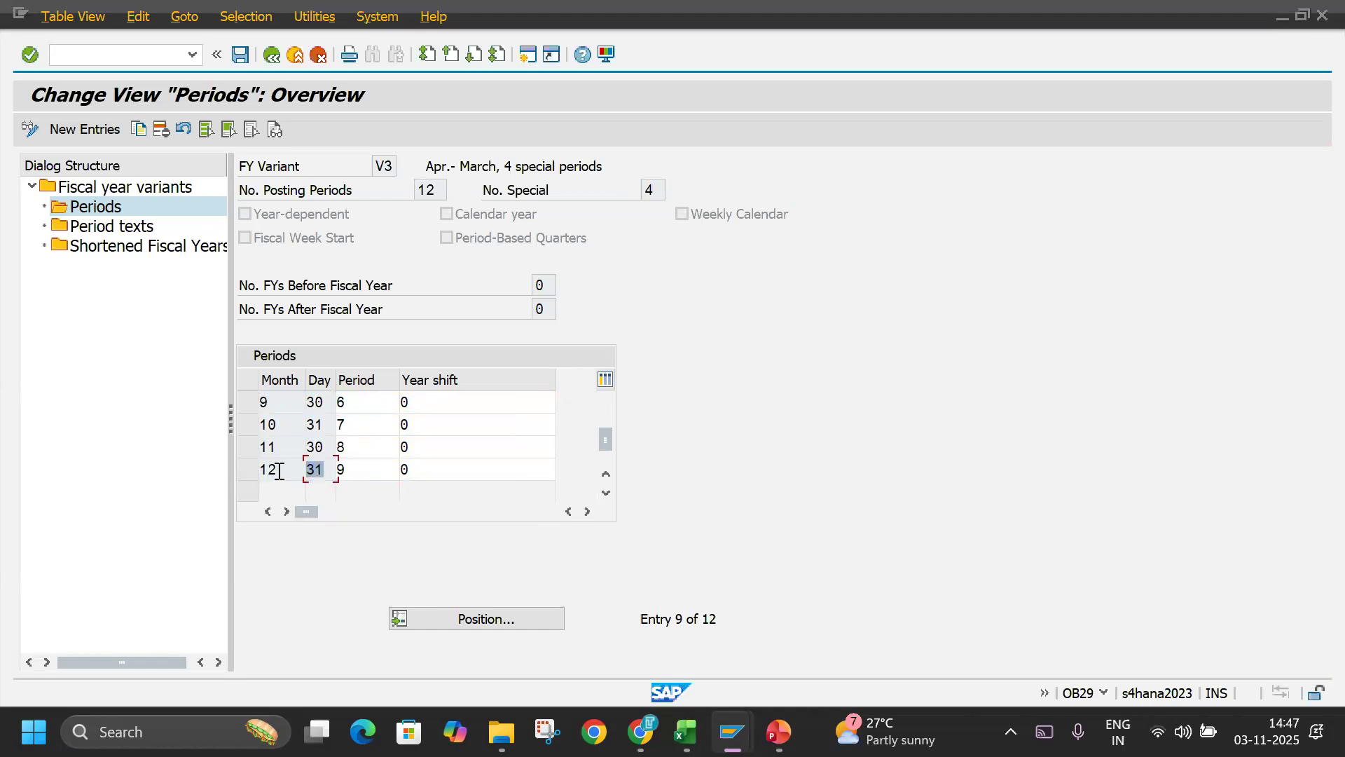
drag(277, 471, 237, 497)
drag(327, 468, 191, 486)
double_click(362, 472)
Examine the year shift and period entries for January, February and March in variant V3 again.
drag(604, 440, 576, 371)
drag(428, 402, 368, 425)
drag(448, 442, 369, 445)
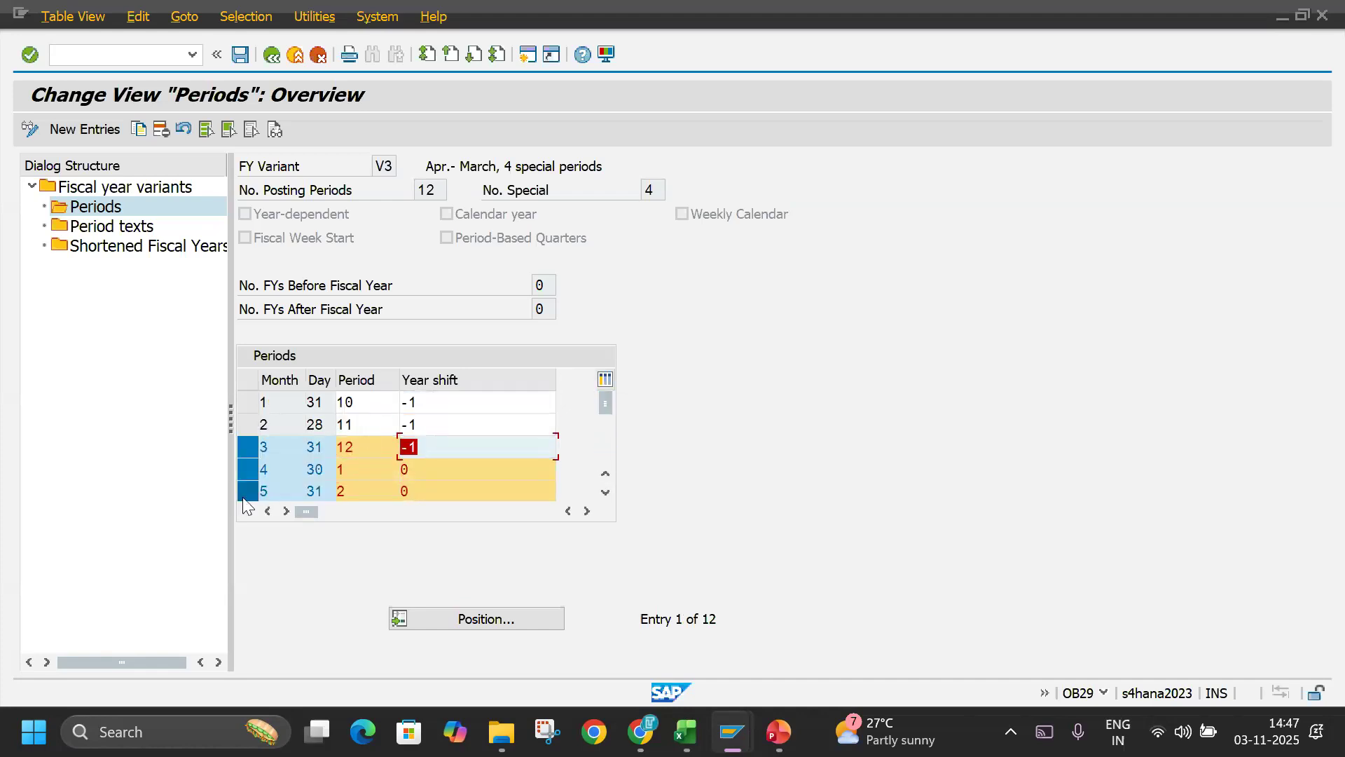
drag(365, 396, 282, 423)
drag(373, 426, 0, 484)
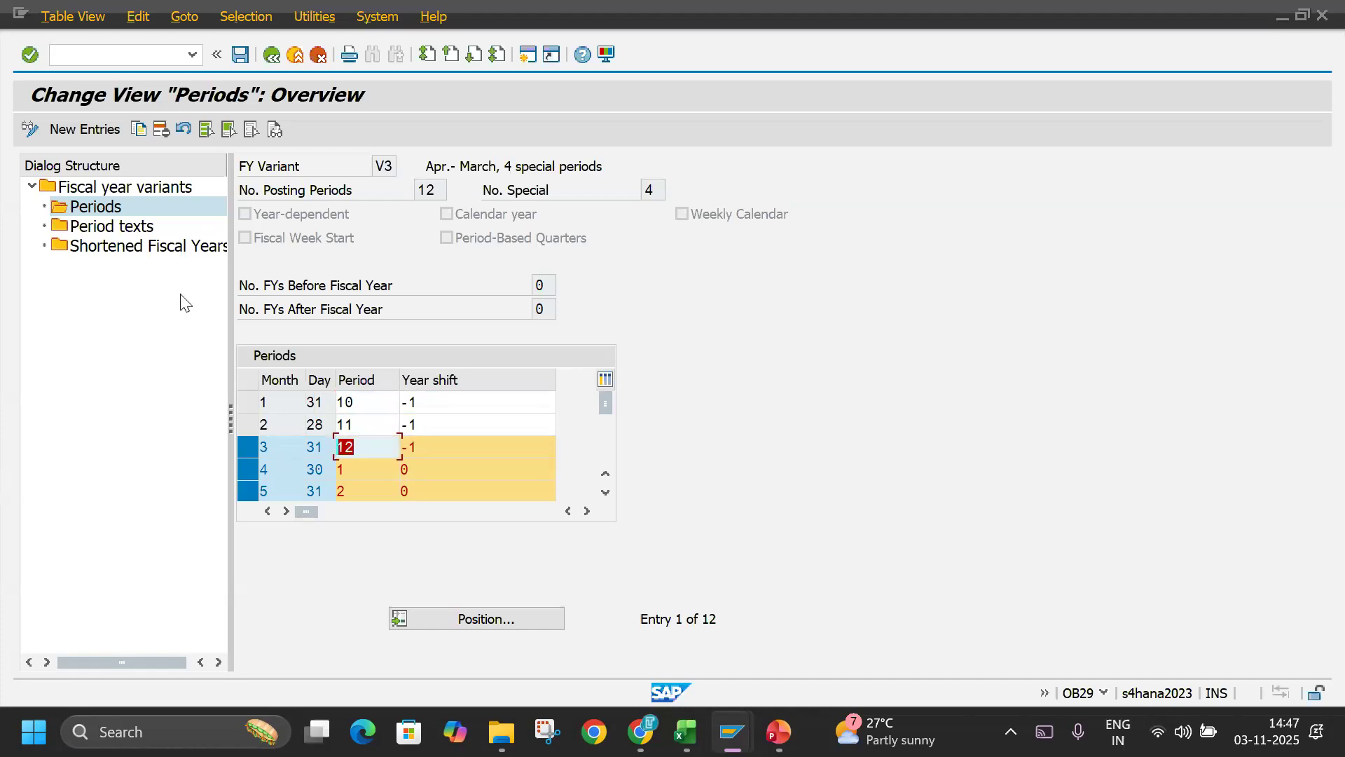
Return to the fiscal year variants overview and review the start of variant V3's description.
click(270, 61)
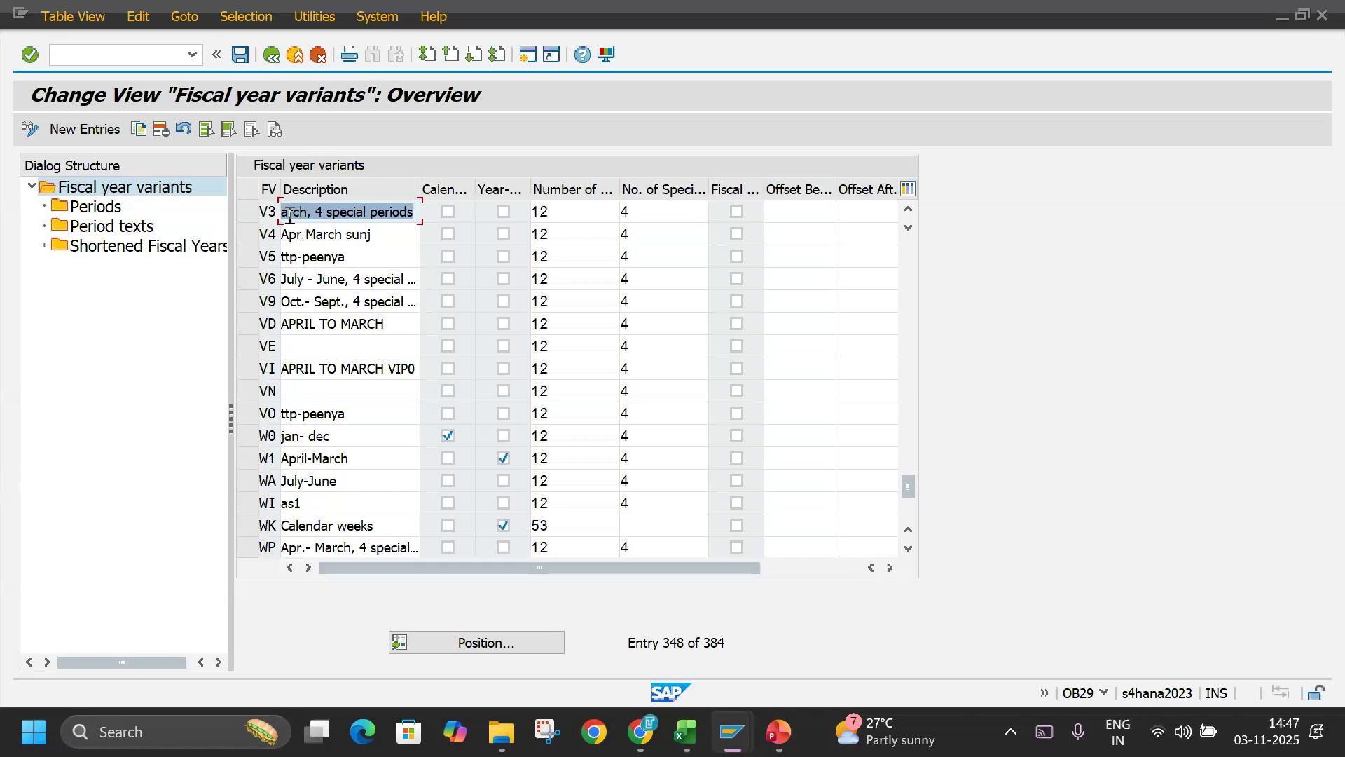
key(Home)
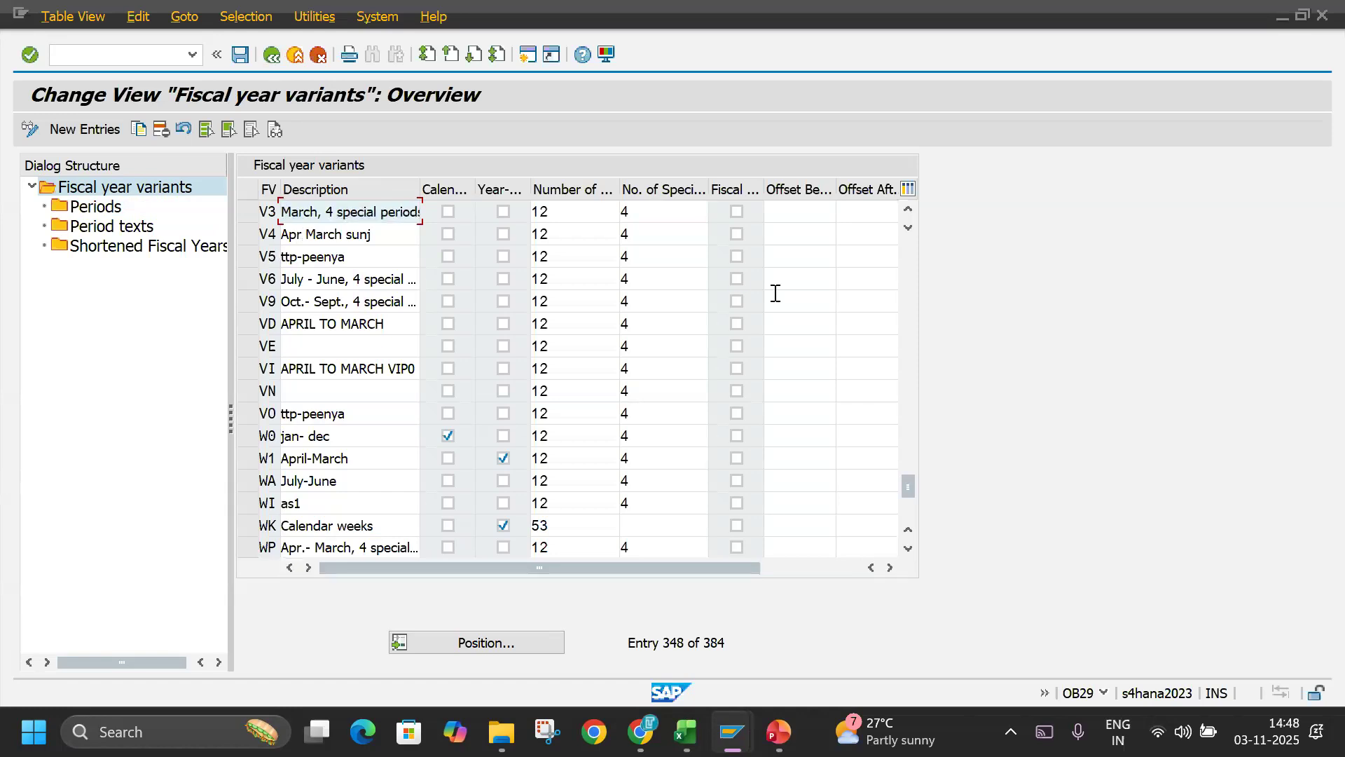
drag(321, 216, 243, 210)
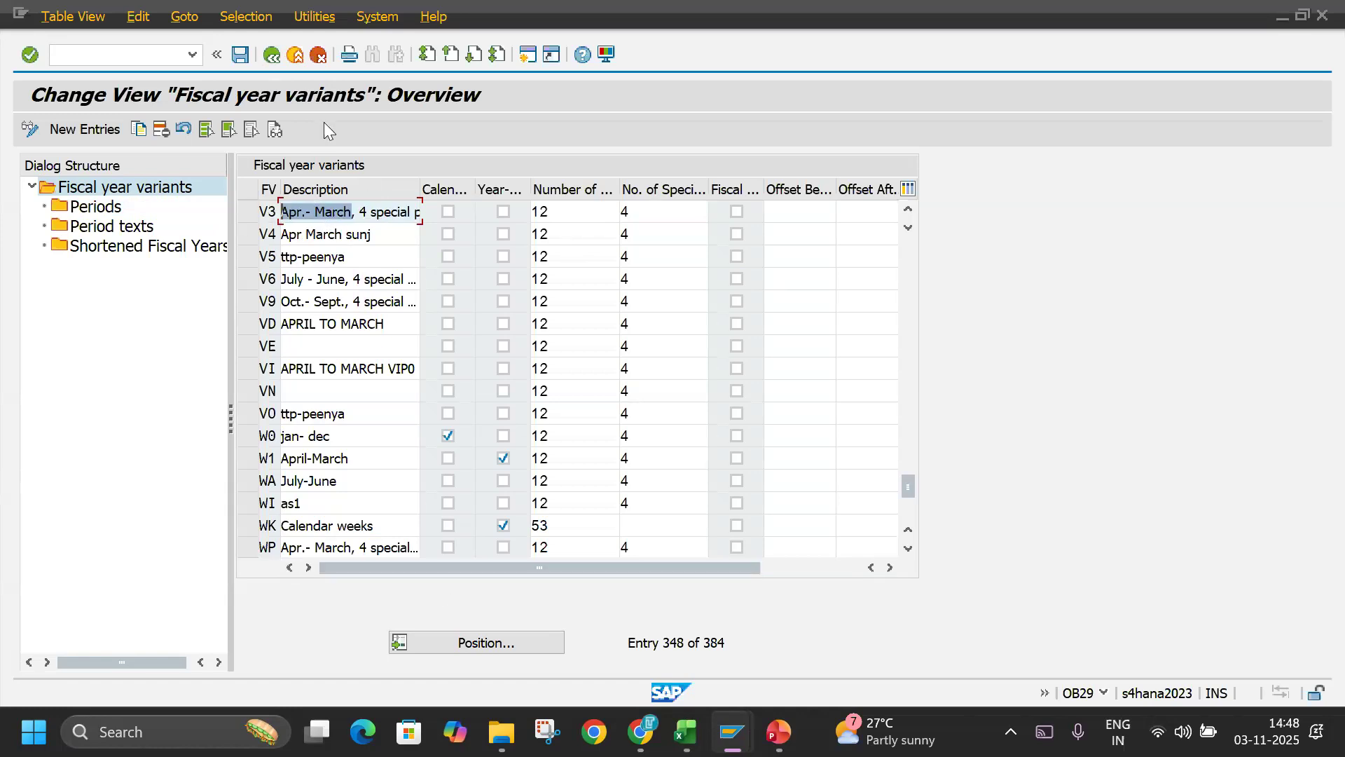
Leave the overview, execute the Maintain Fiscal Year Variant activity again and position the list on variant K4.
click(294, 56)
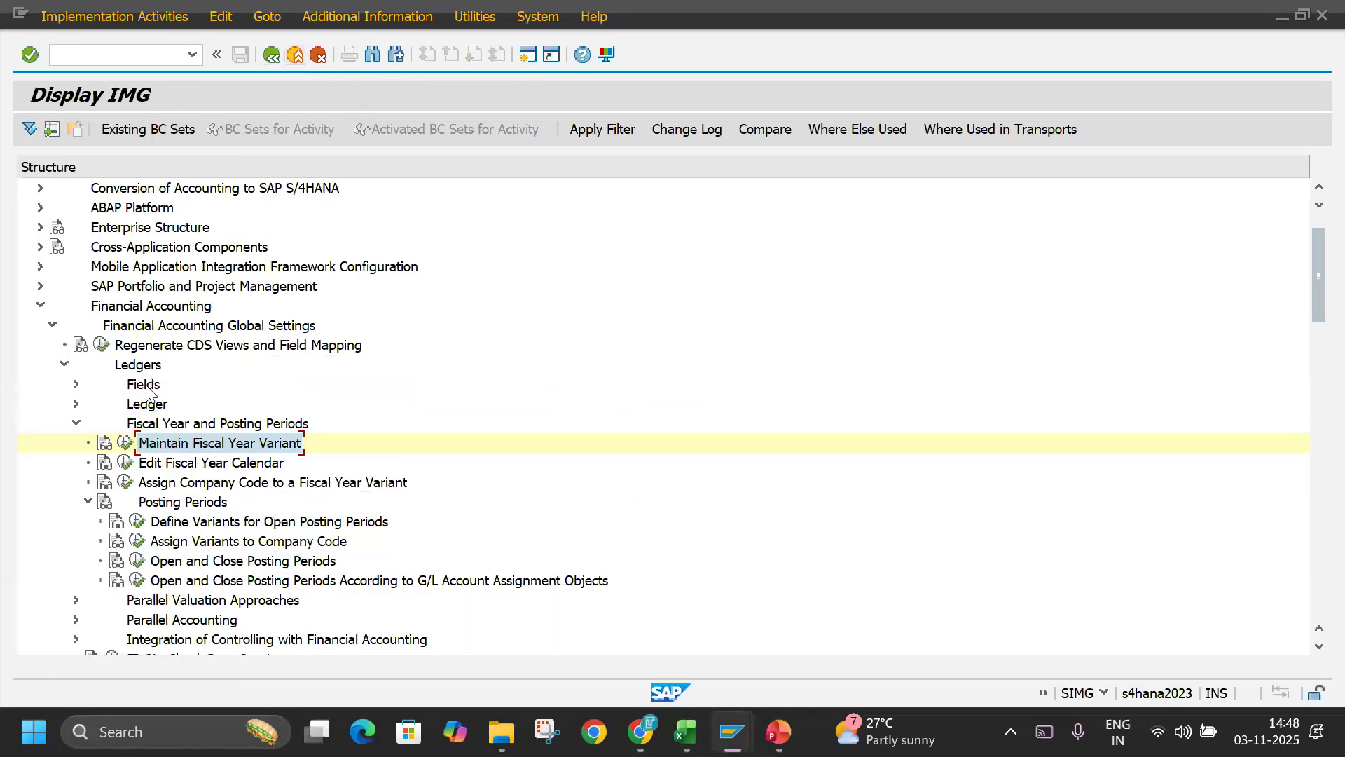
click(123, 444)
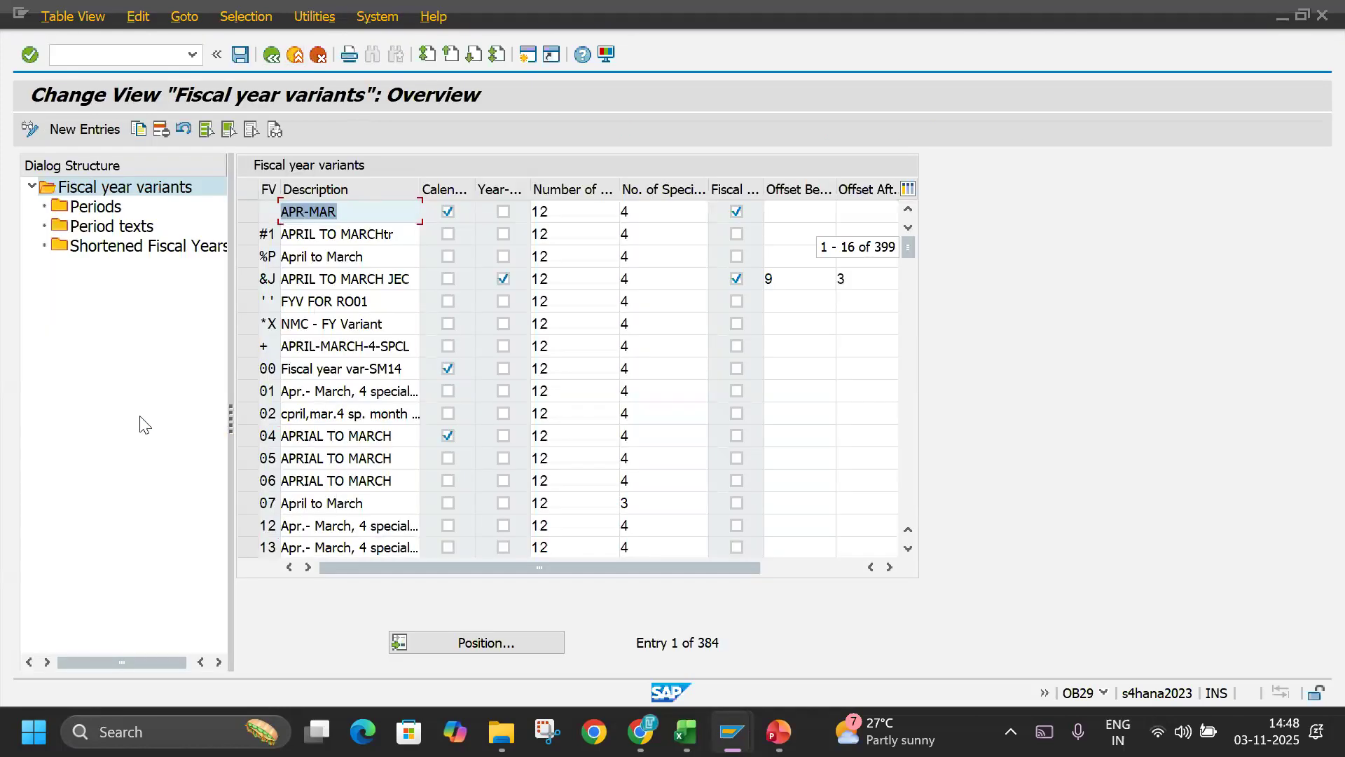
click(512, 643)
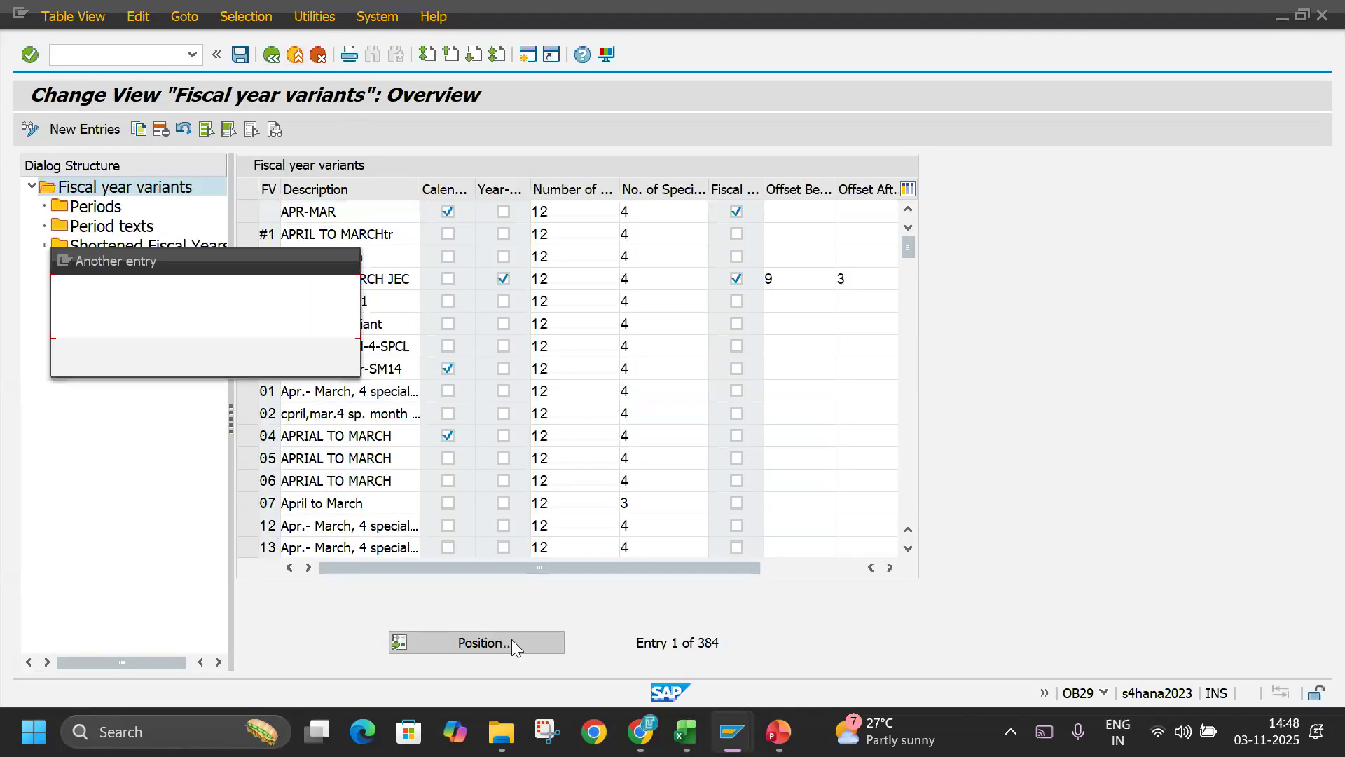
text(K4)
key(Return)
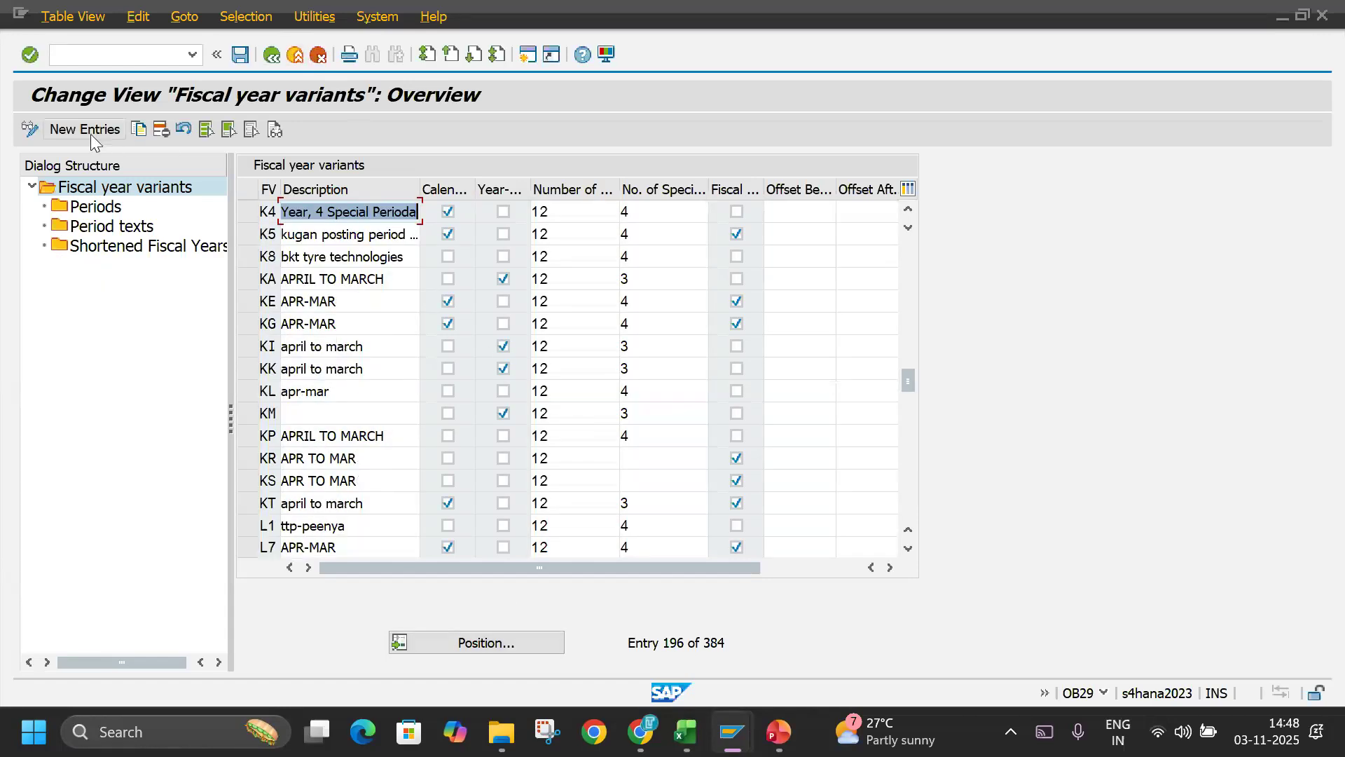
Start a new fiscal year variant entry with key TI and description TL INDIA FY.
click(91, 133)
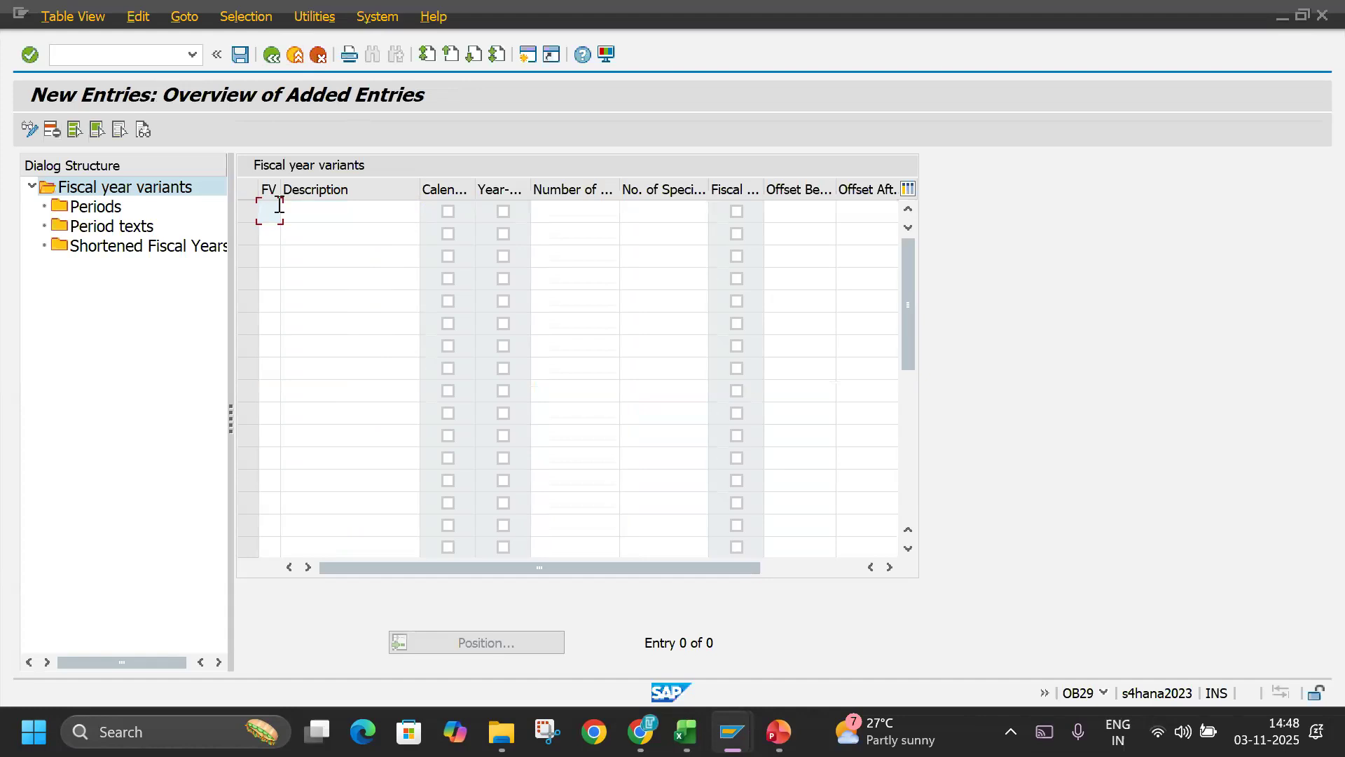
text(TIRT)
key(BackSpace)
key(BackSpace)
text(T)
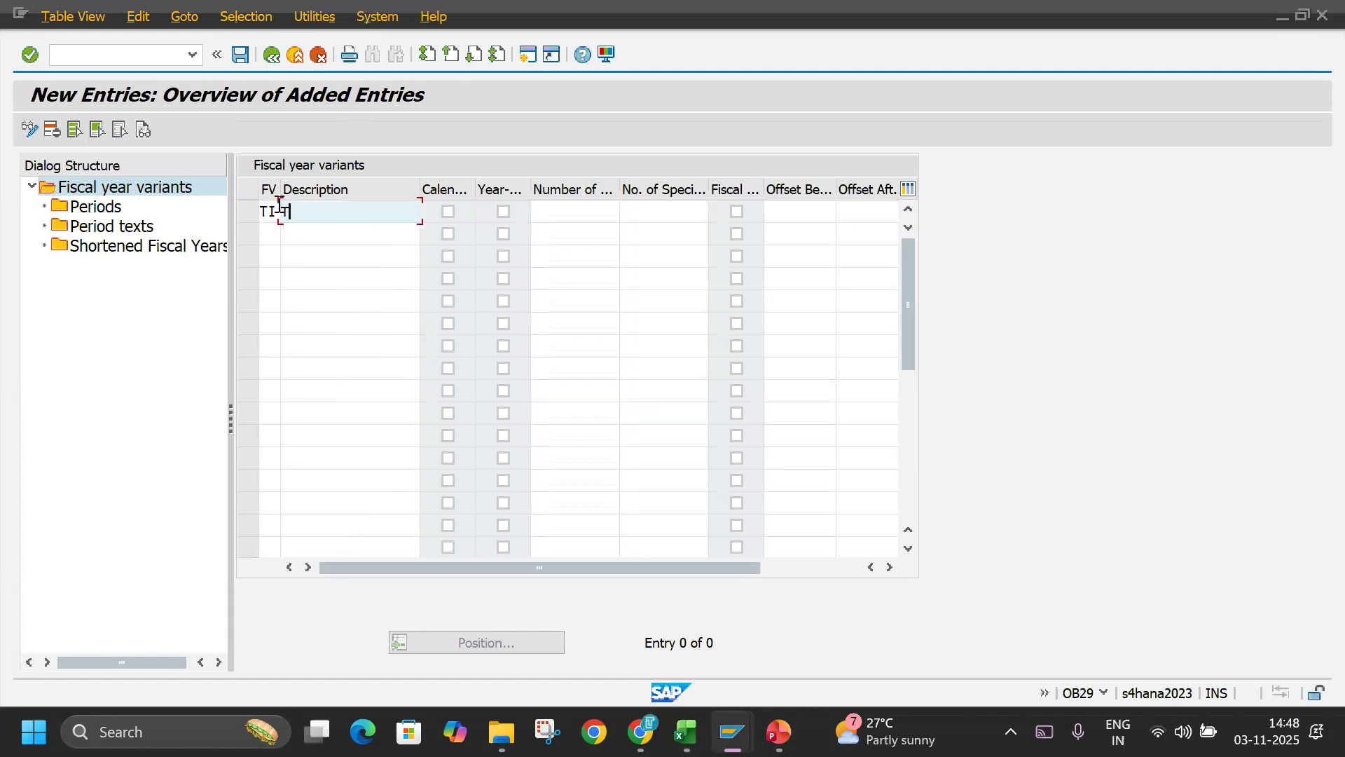
text(L INDIA FY)
Set the new fiscal year variant to 12 posting periods and 4 special periods and validate the entry.
click(570, 214)
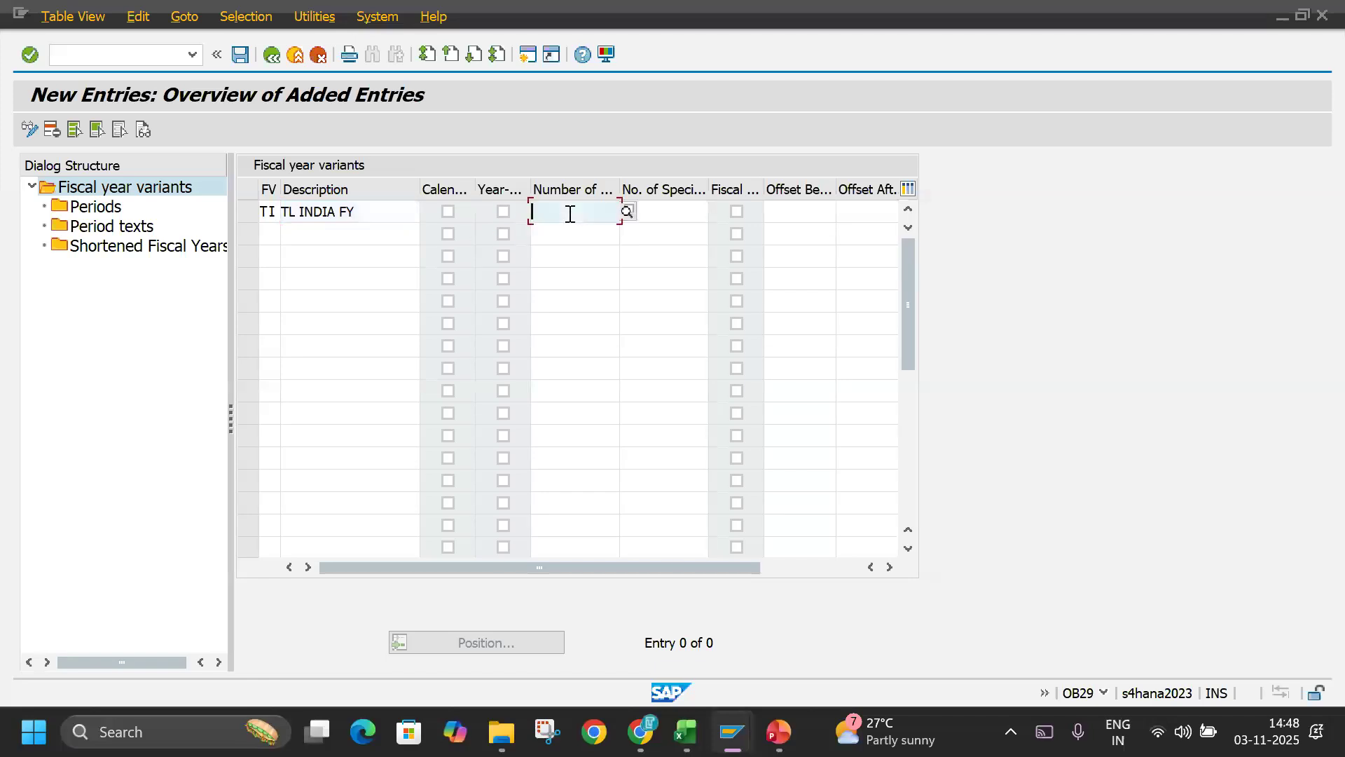
text(12)
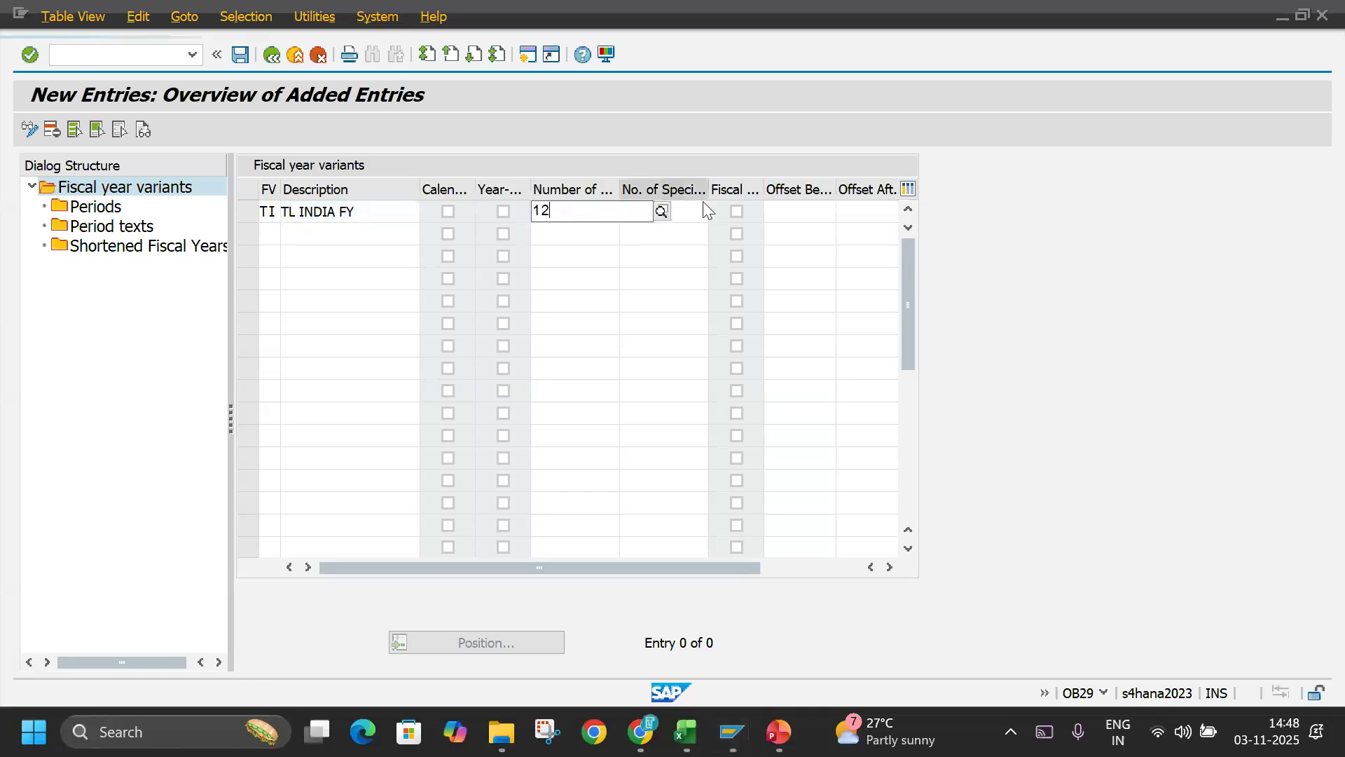
click(691, 204)
text(4)
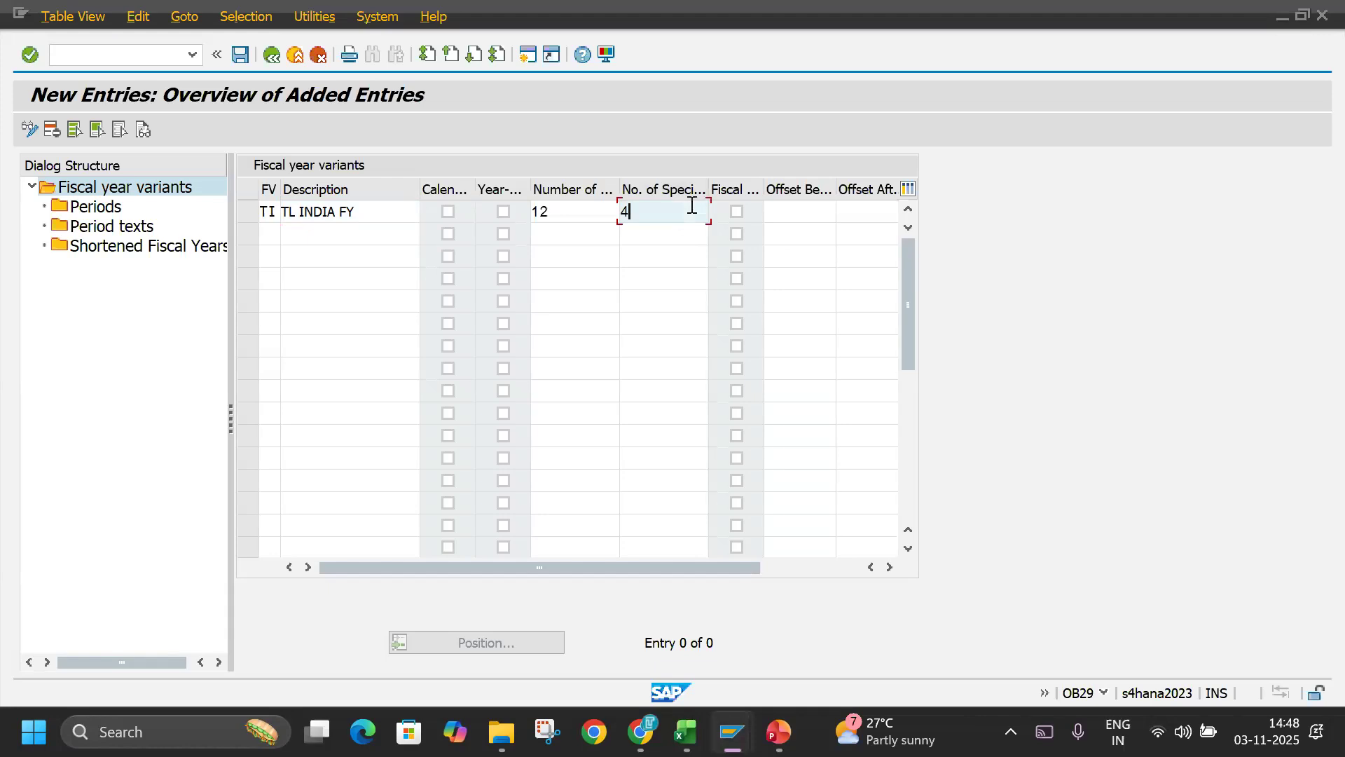
key(Return)
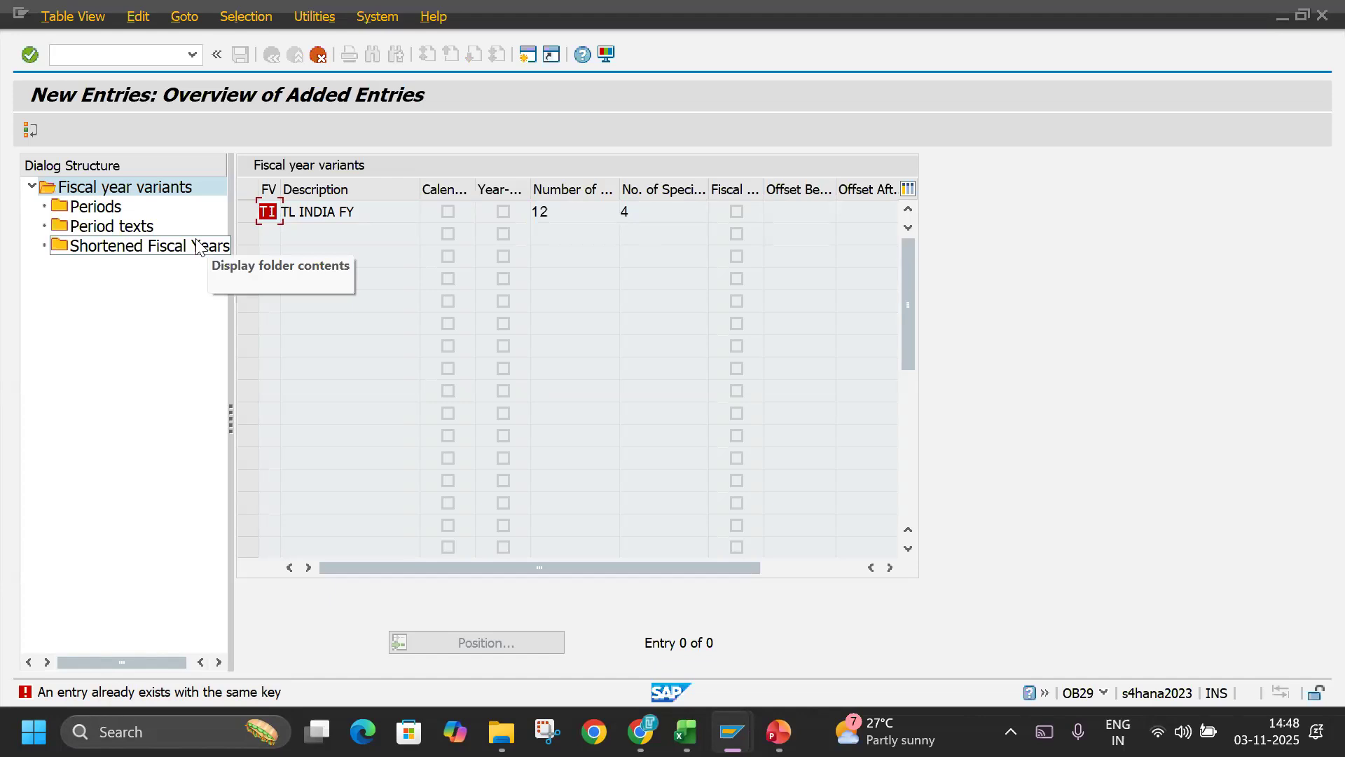
Try T1 as the new variant's key, replace it with TZ and select the entry's row.
text(T1)
key(Return)
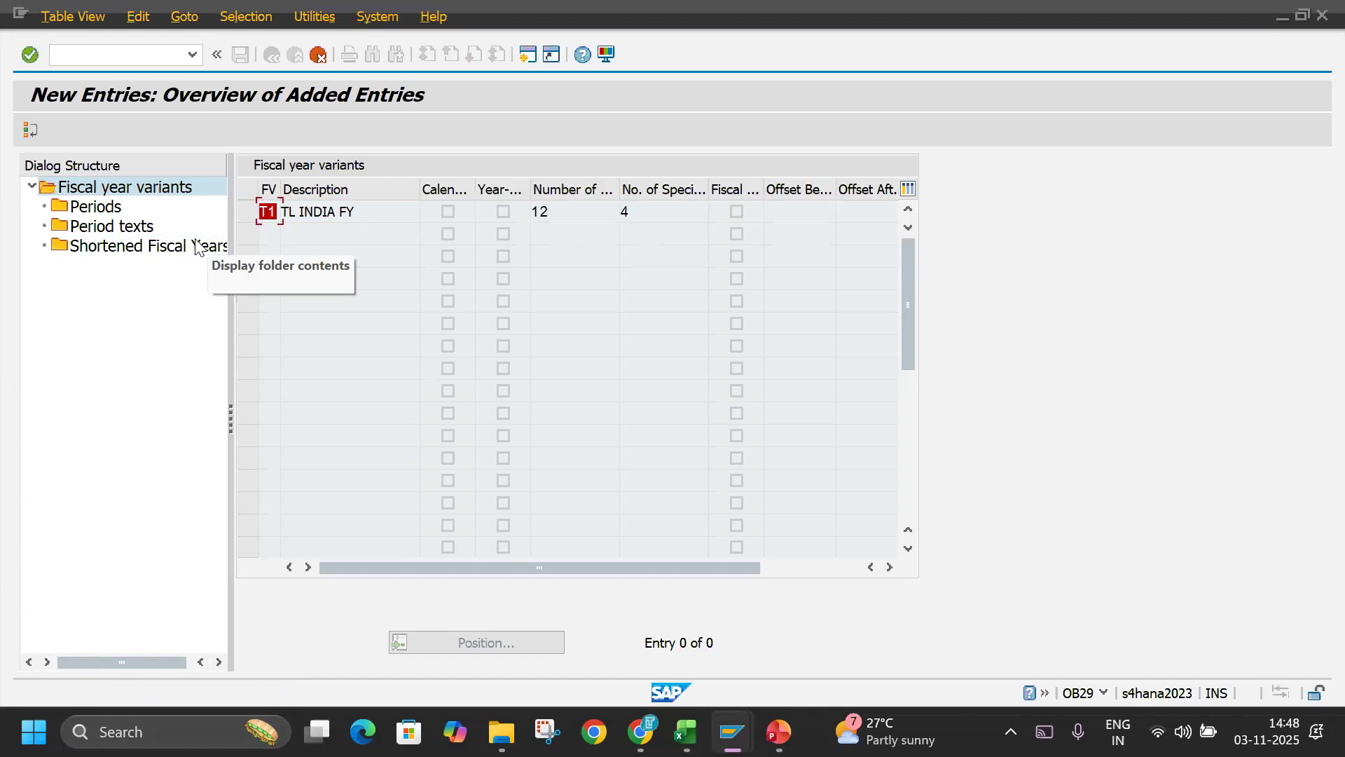
text(TZ)
key(Return)
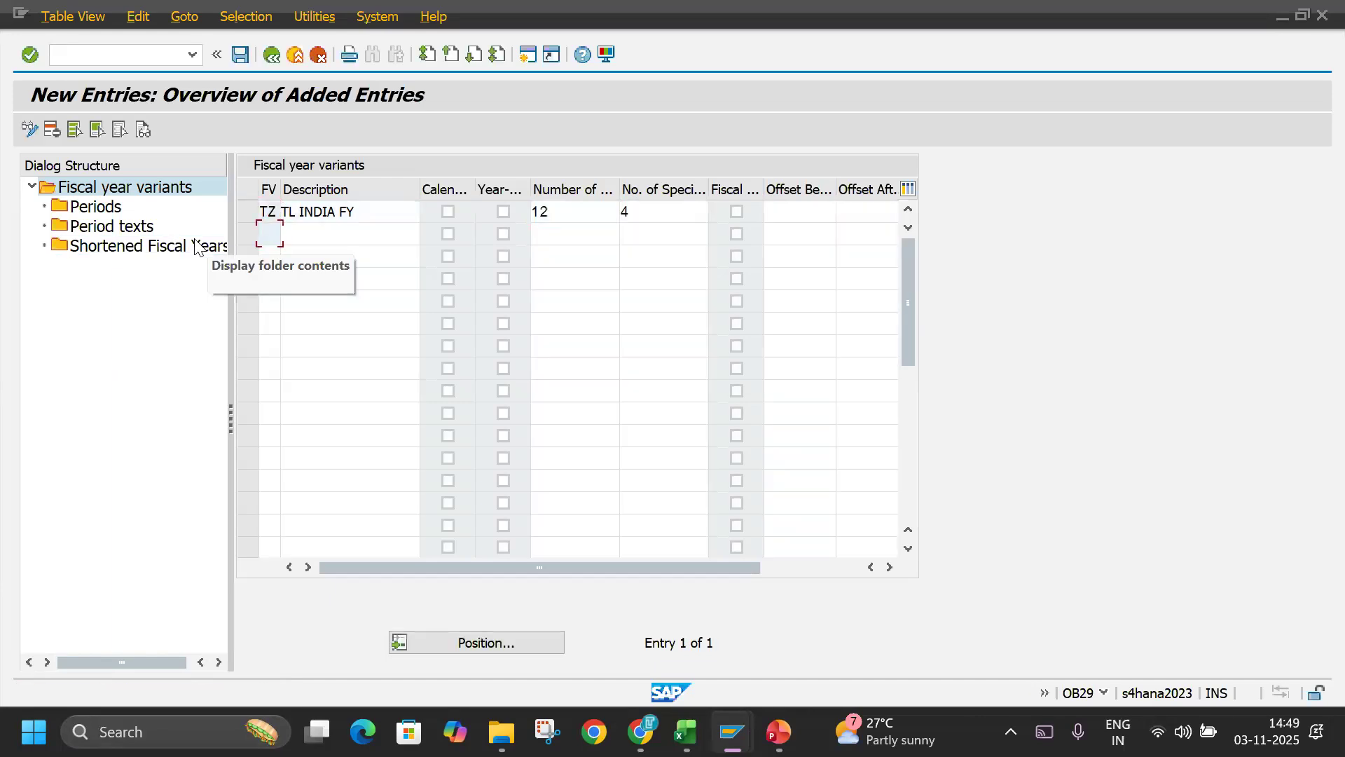
click(254, 212)
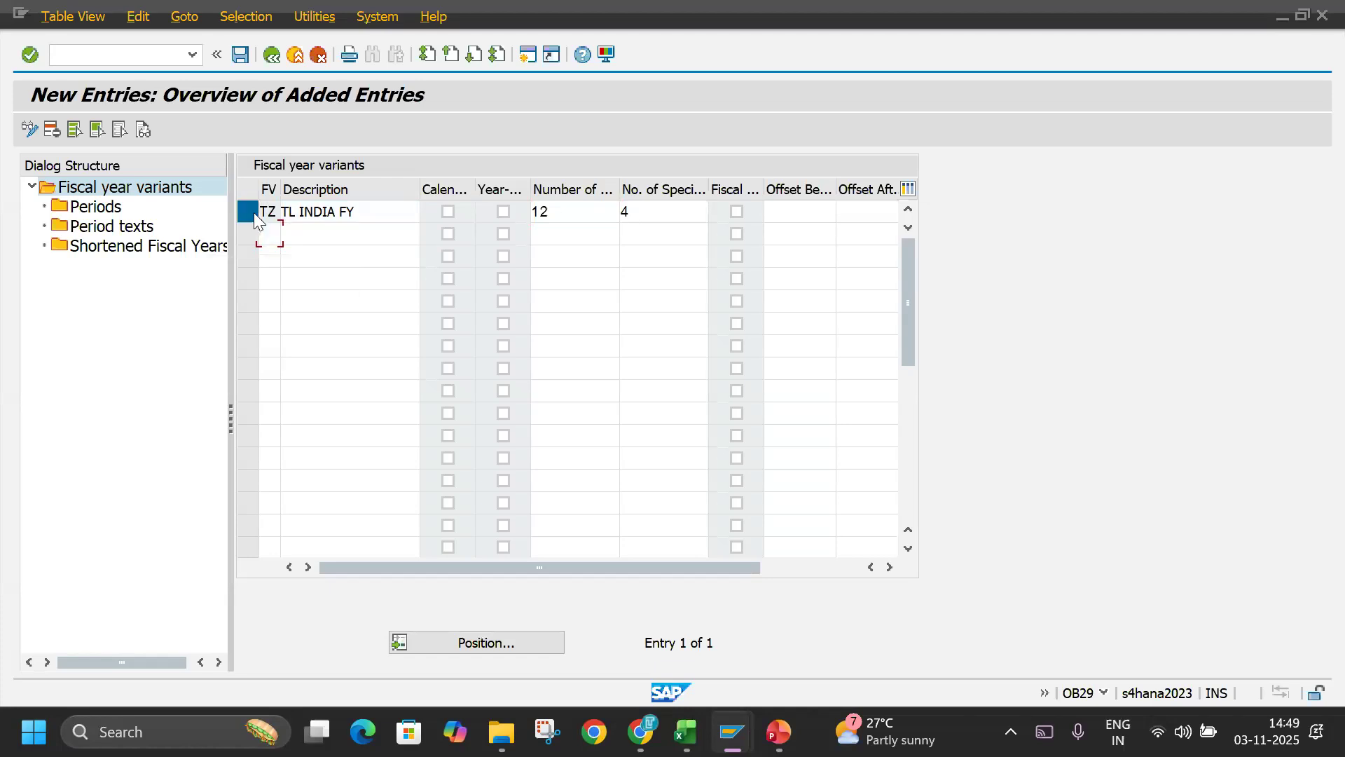
Open the periods of variant TZ and add a new entry for month 4, day 30, period 1, year shift 0.
click(105, 207)
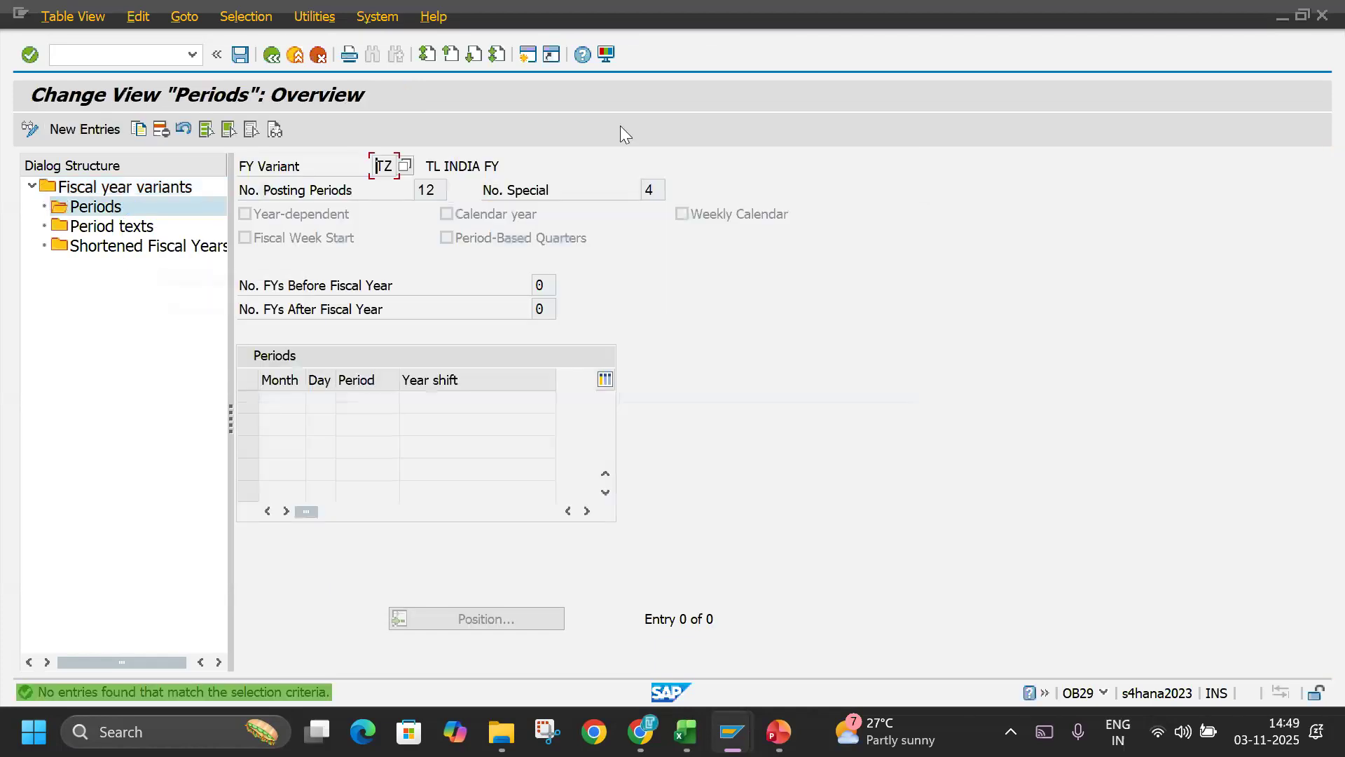
click(83, 129)
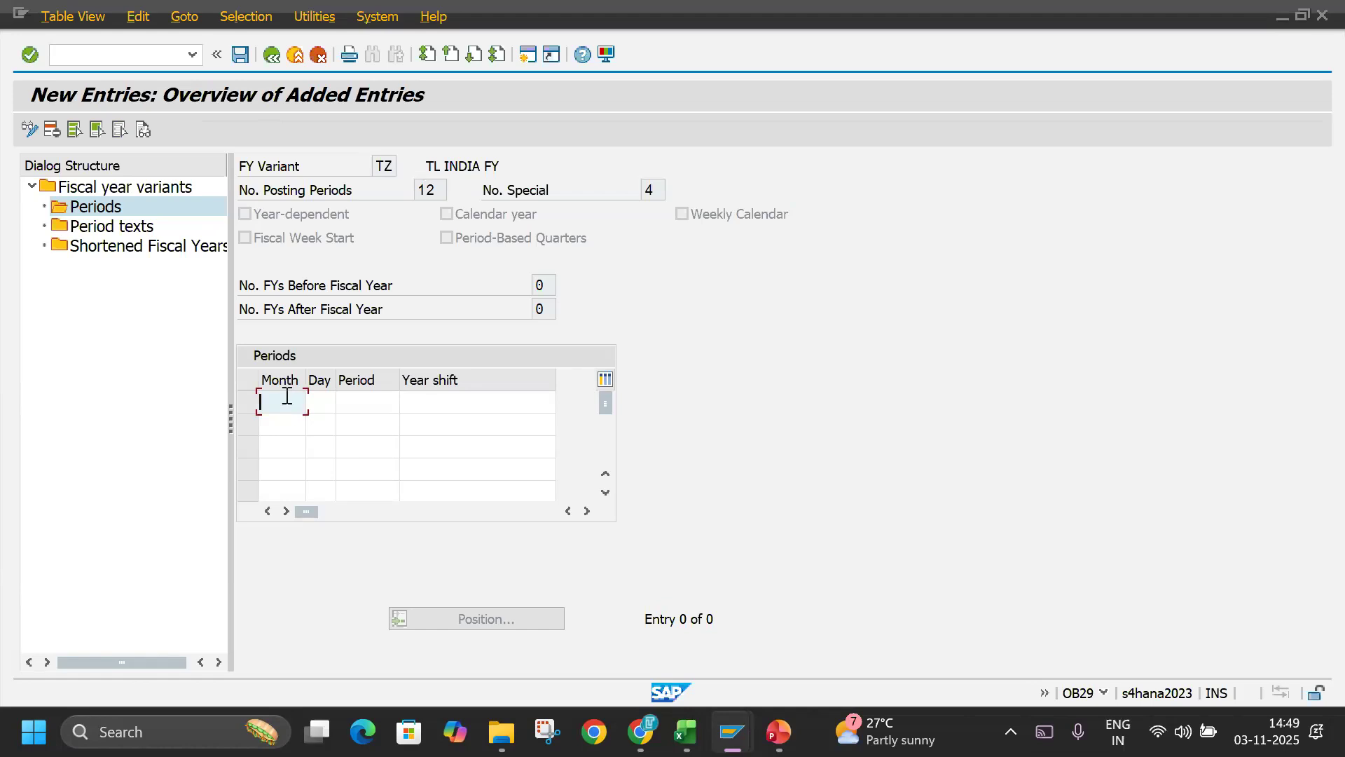
text(4)
key(Tab)
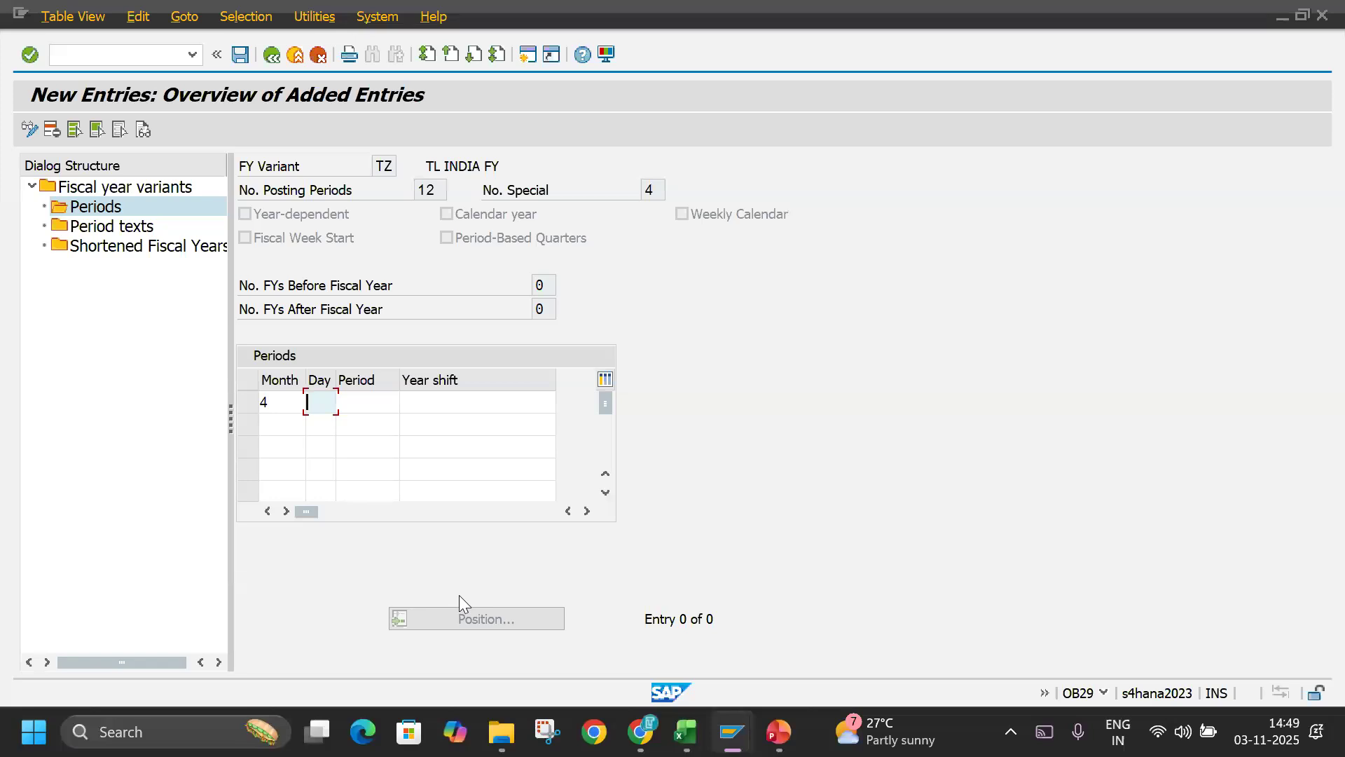
text(30)
key(Tab)
text(1)
key(Tab)
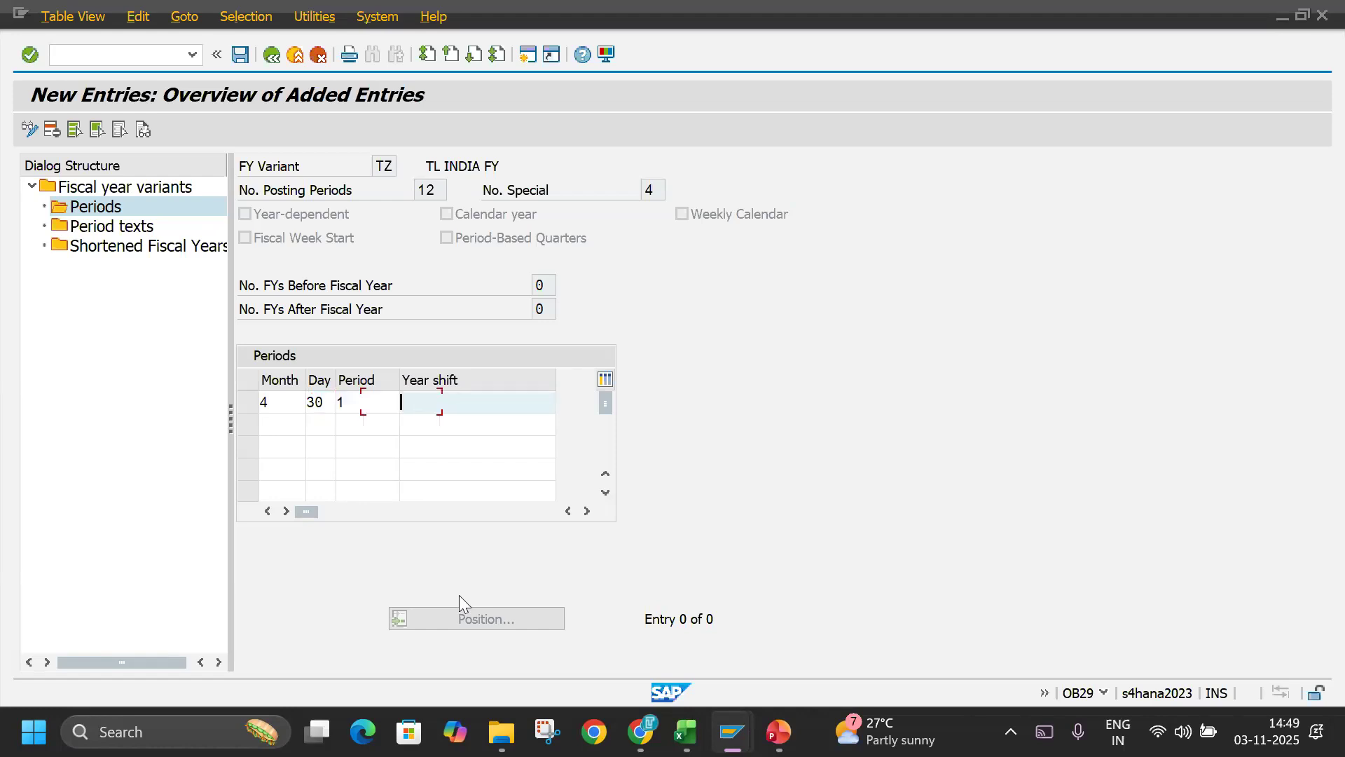
text(0)
Add the second period row with month 5, day 31, period 2 and year shift 0.
click(290, 424)
text(5)
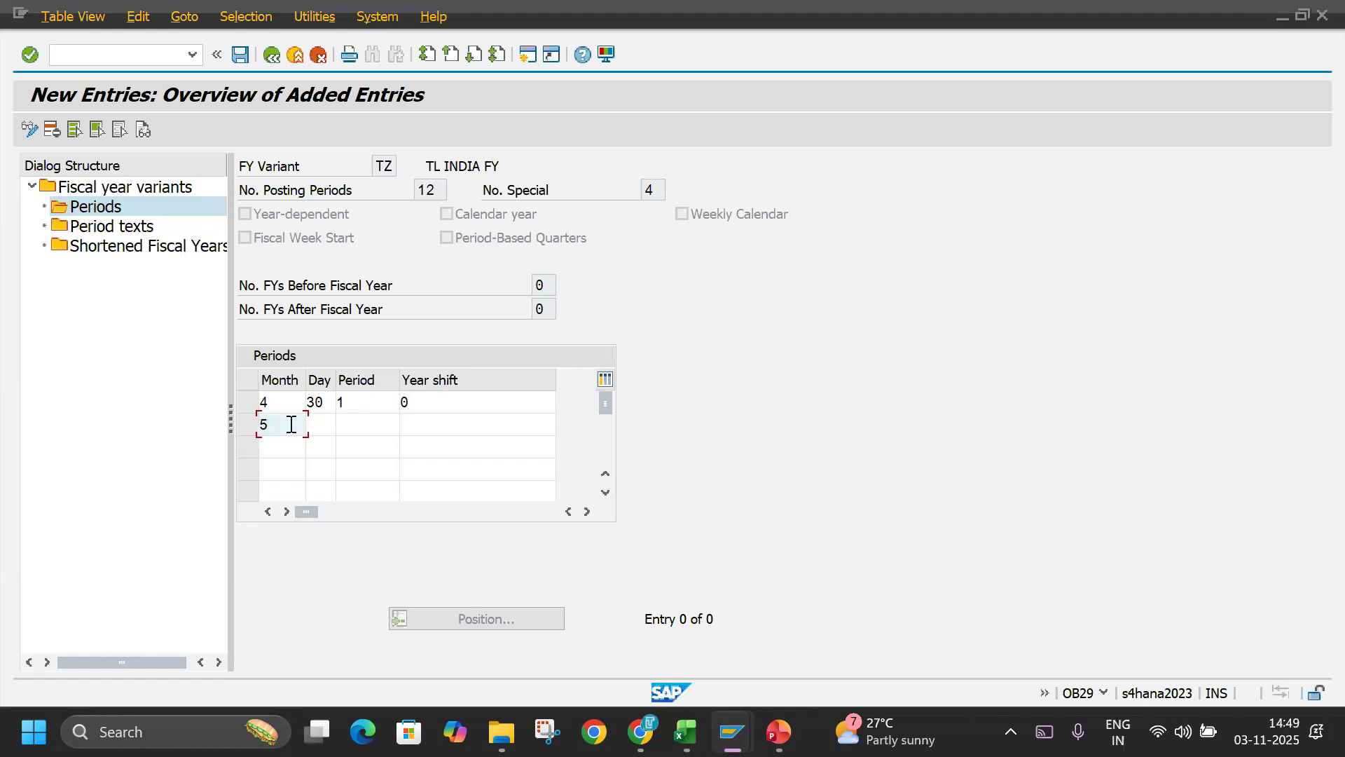
key(Tab)
text(31)
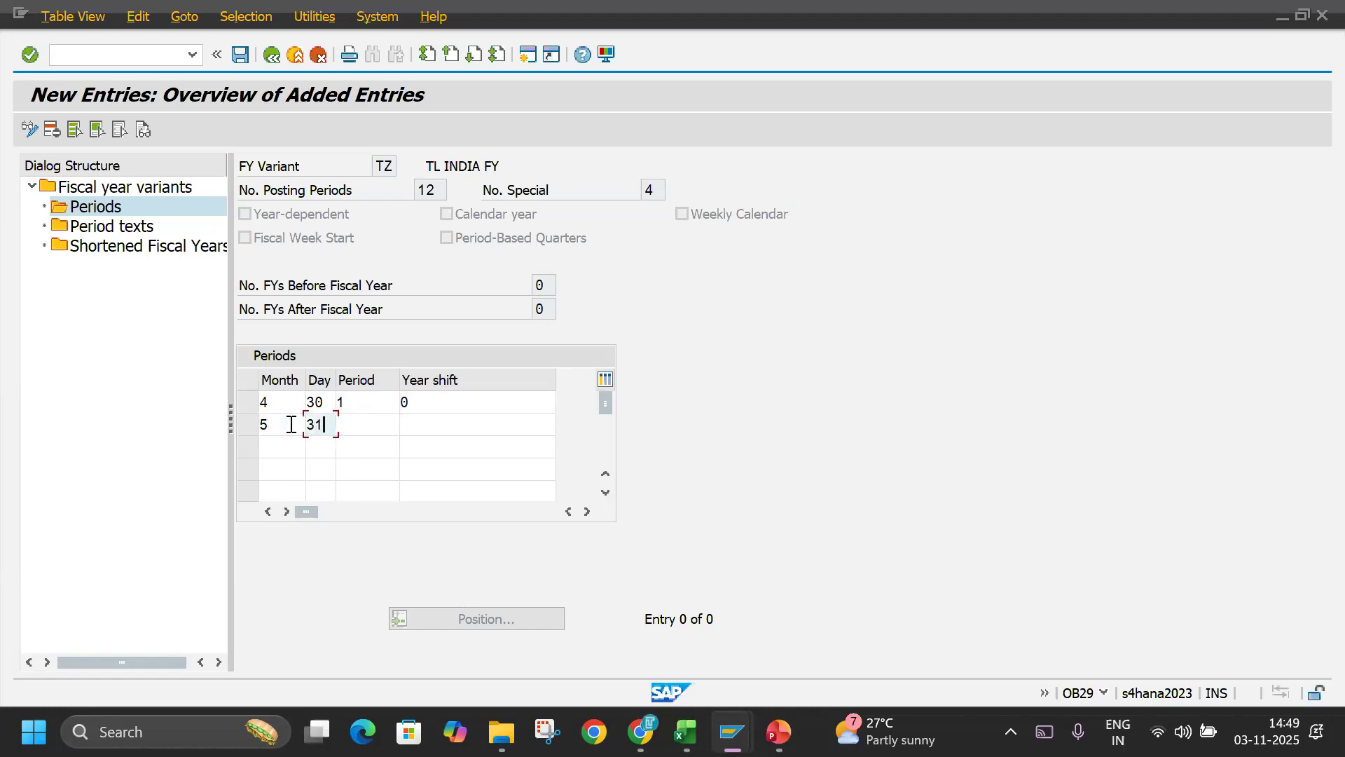
key(Tab)
text(2)
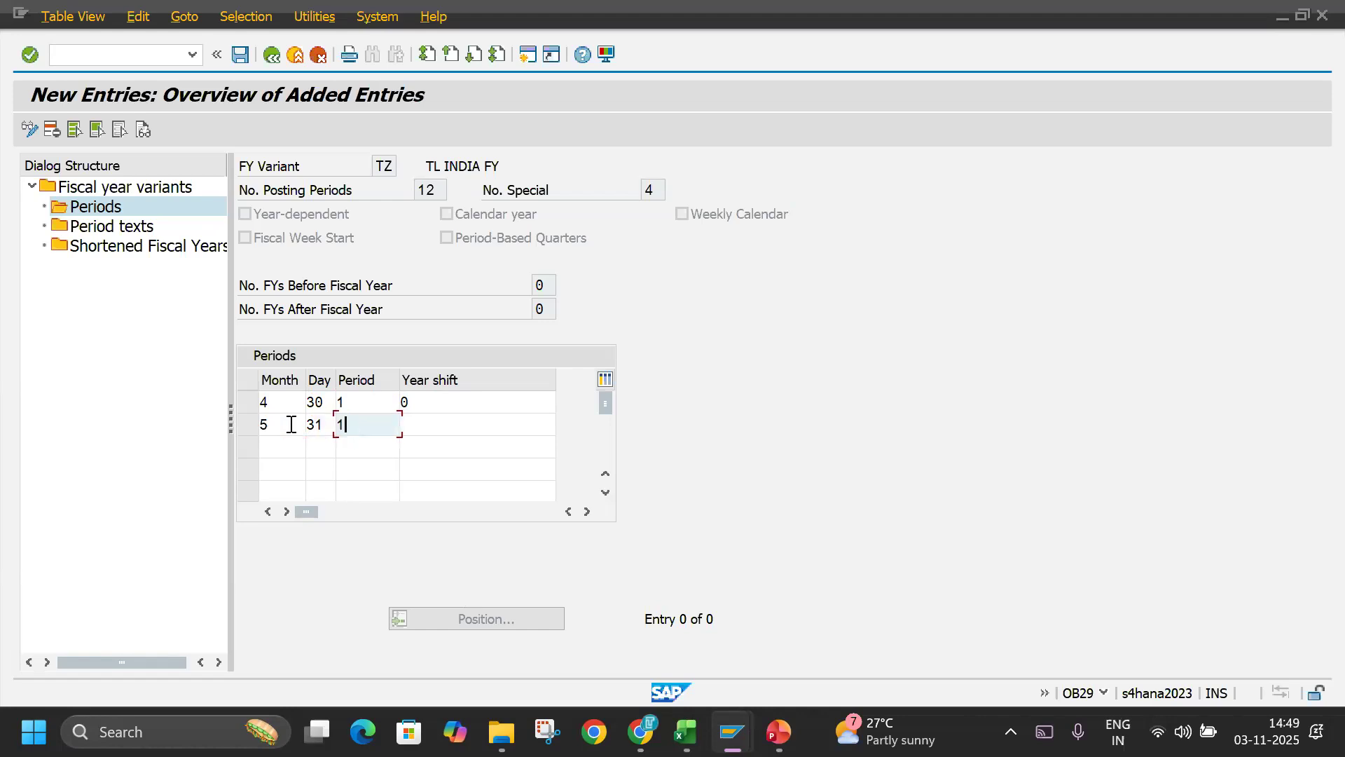
key(Tab)
text(00)
key(BackSpace)
key(BackSpace)
text(00)
key(BackSpace)
key(BackSpace)
text(0)
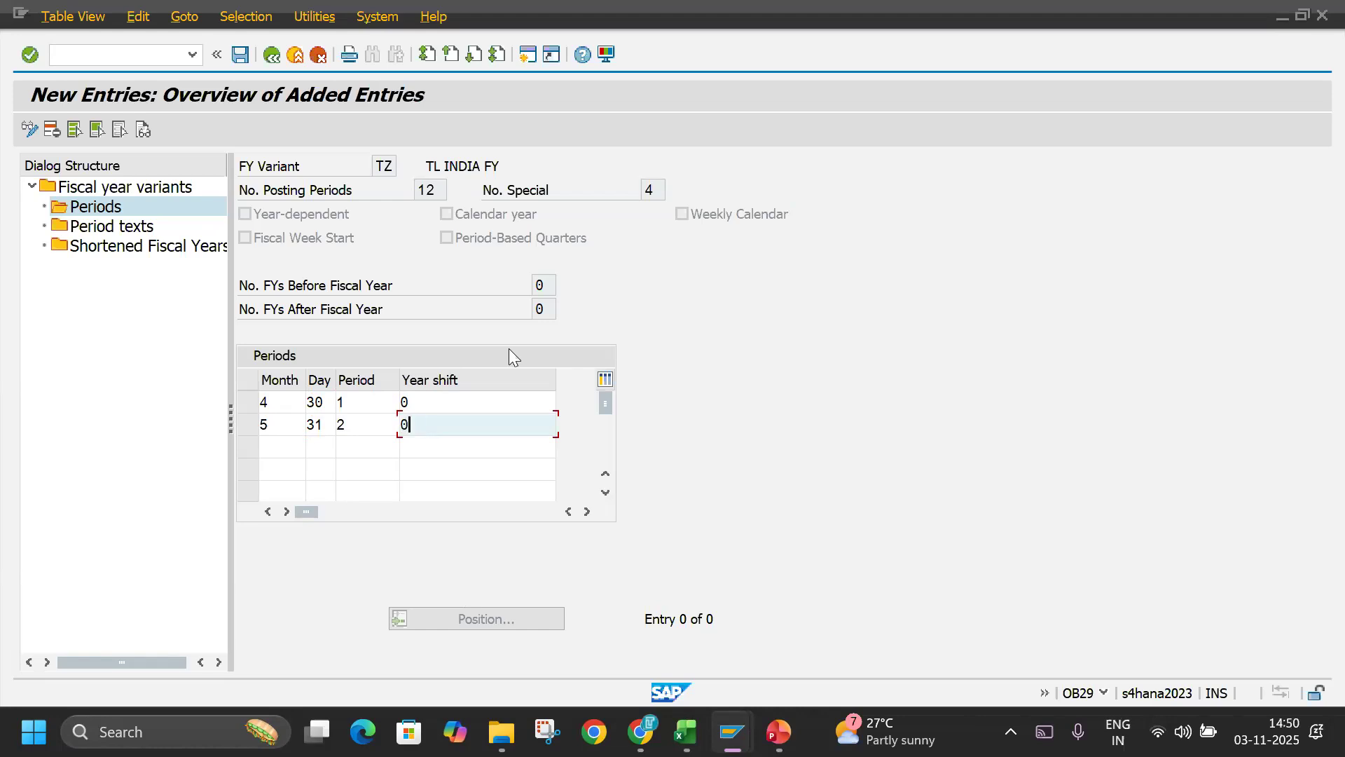
Add the third period row with month 6, day 30, period 3 and year shift 0.
key(Tab)
text(6)
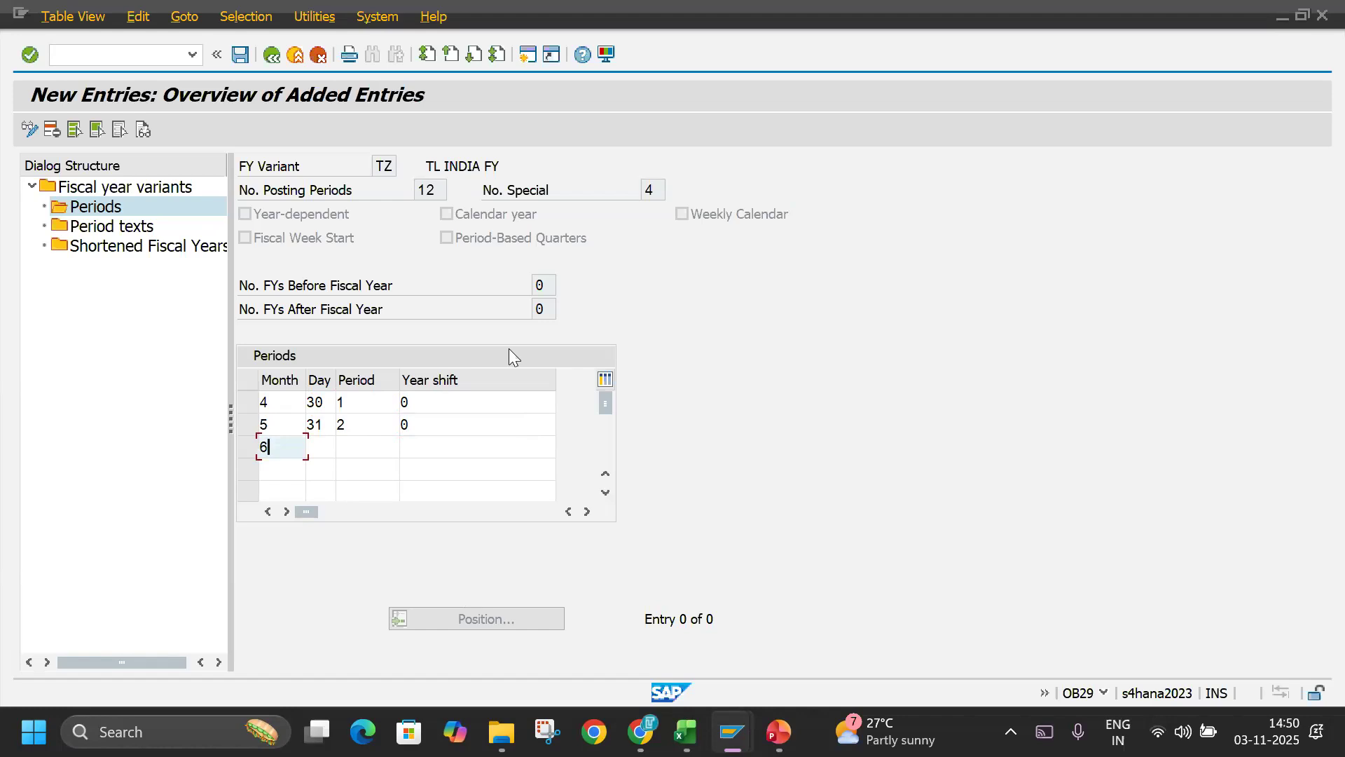
key(Tab)
text(30)
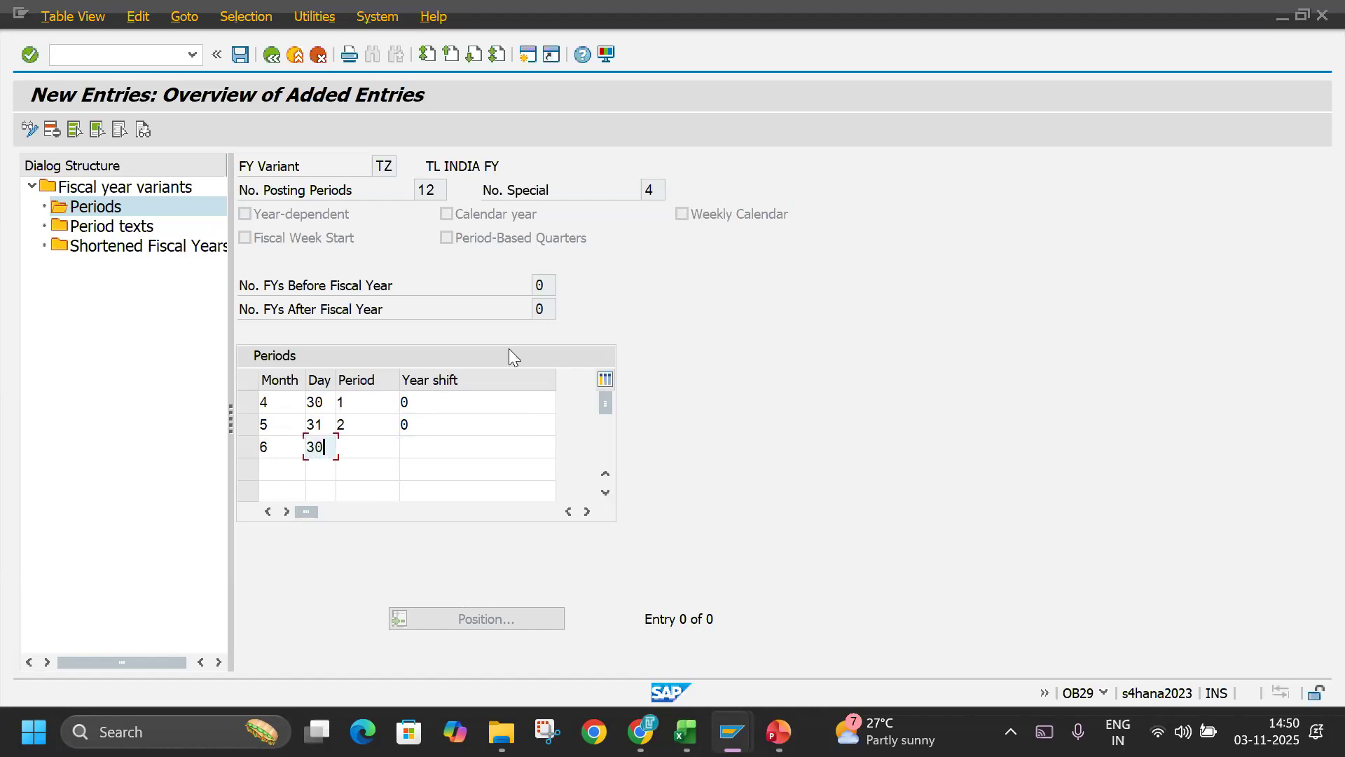
key(Tab)
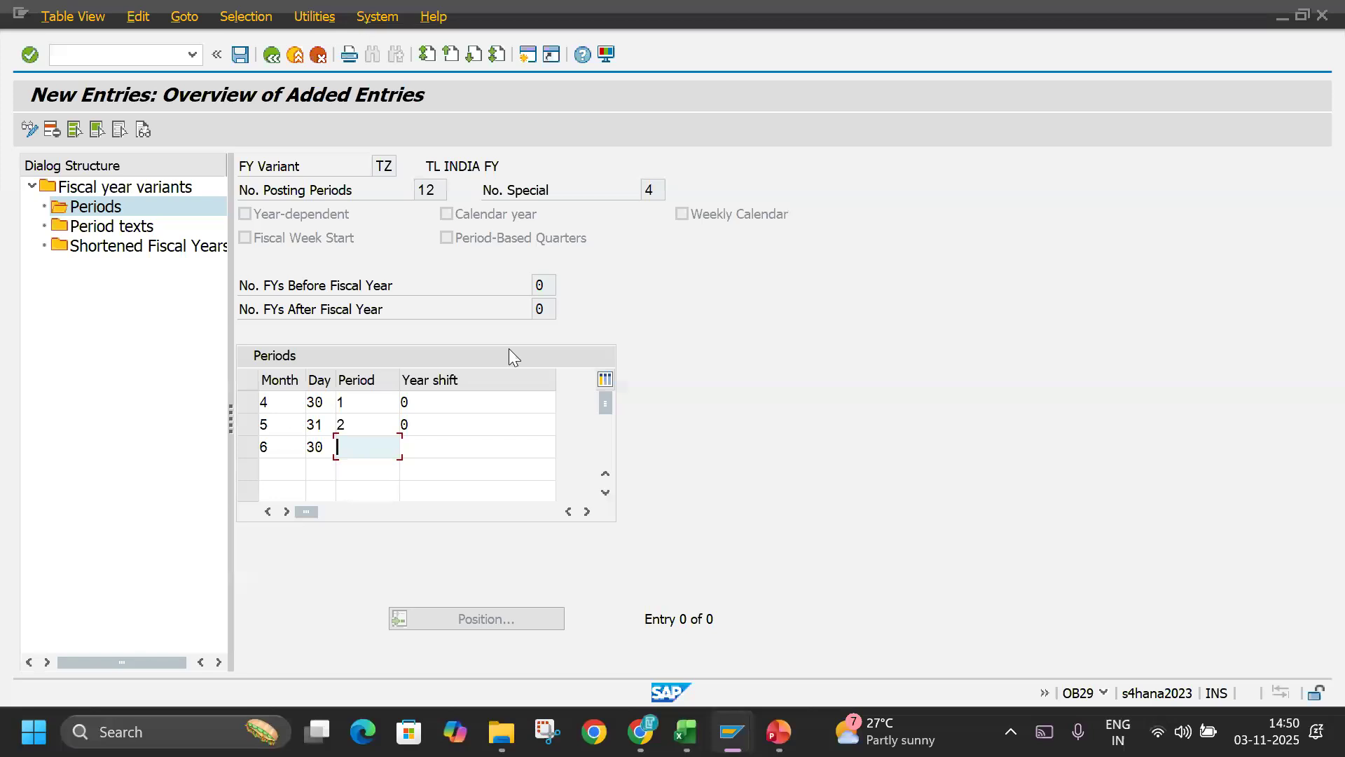
text(3)
key(Tab)
text(0)
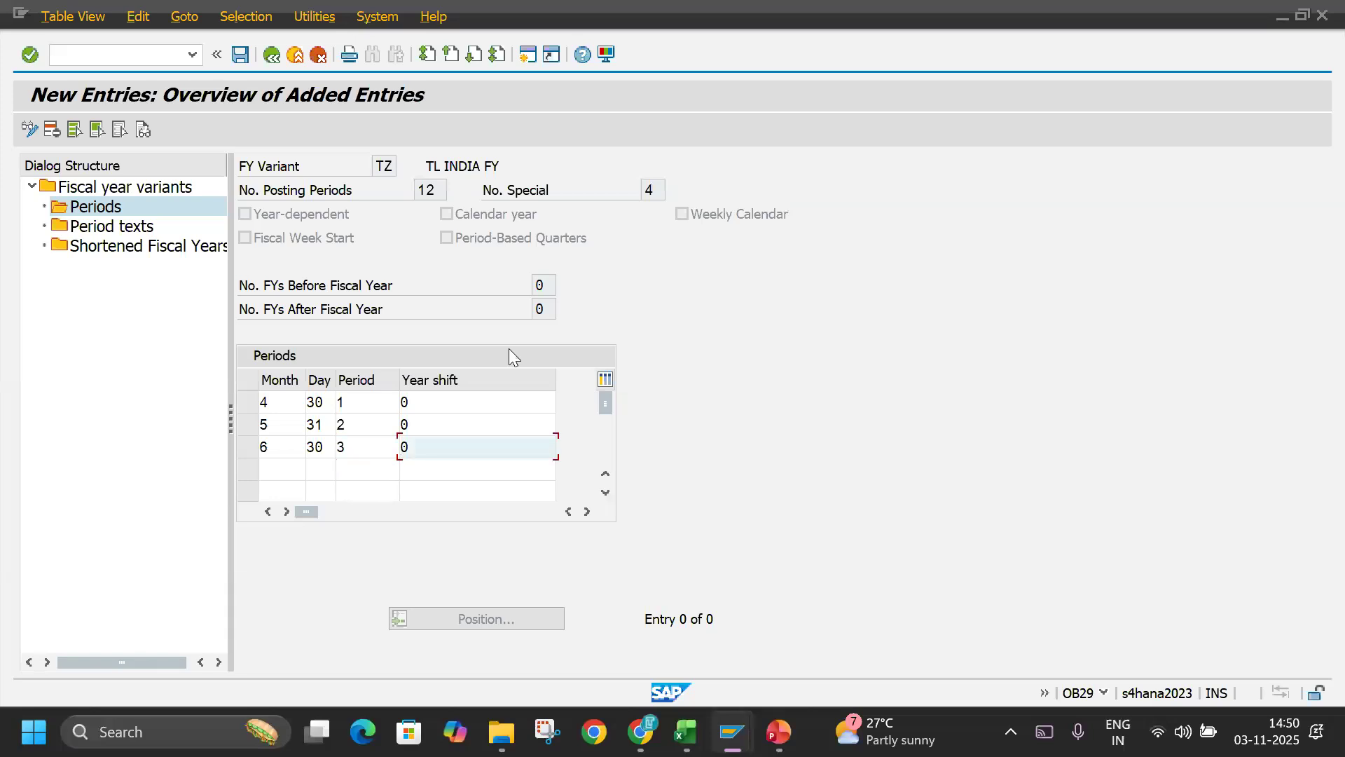
Add the fourth period row with month 7, day 31, period 4 and year shift 0.
key(Tab)
text(7)
key(Tab)
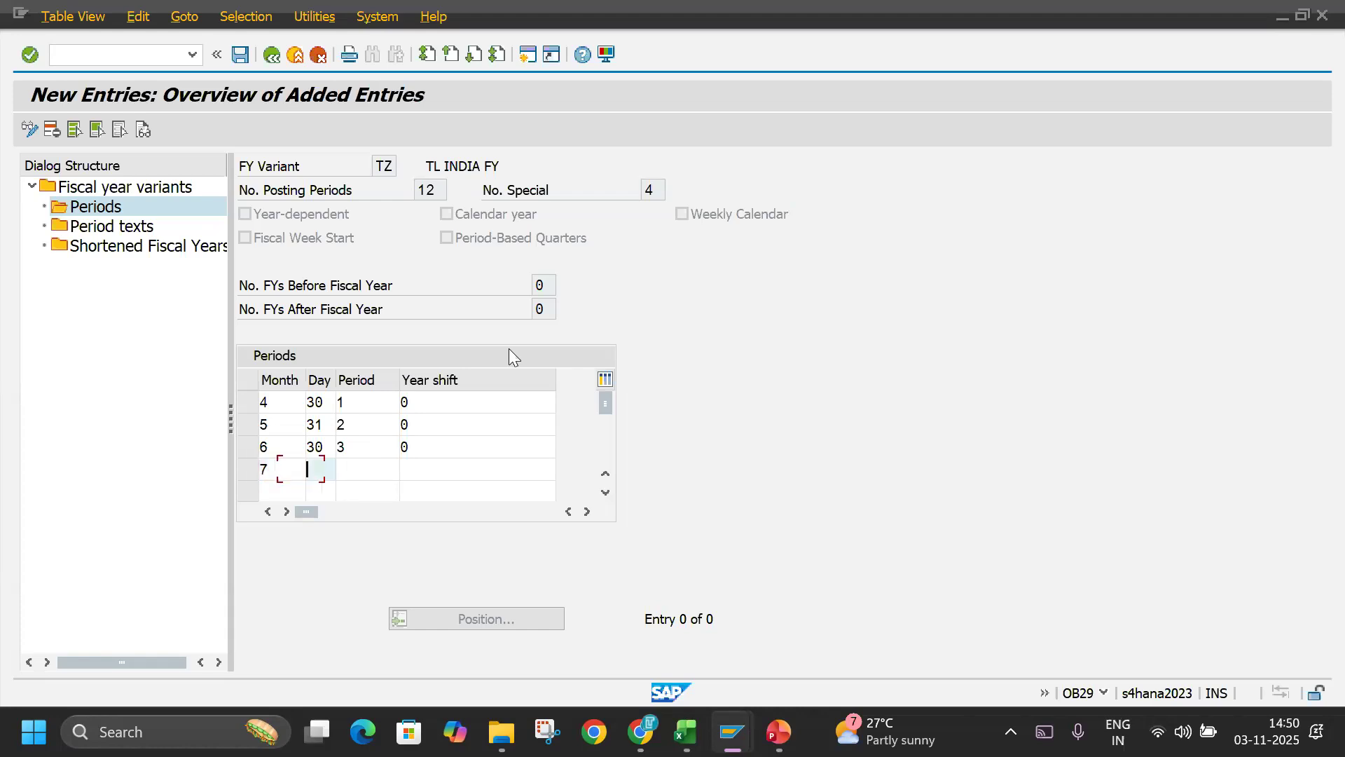
text(31)
key(Tab)
text(4)
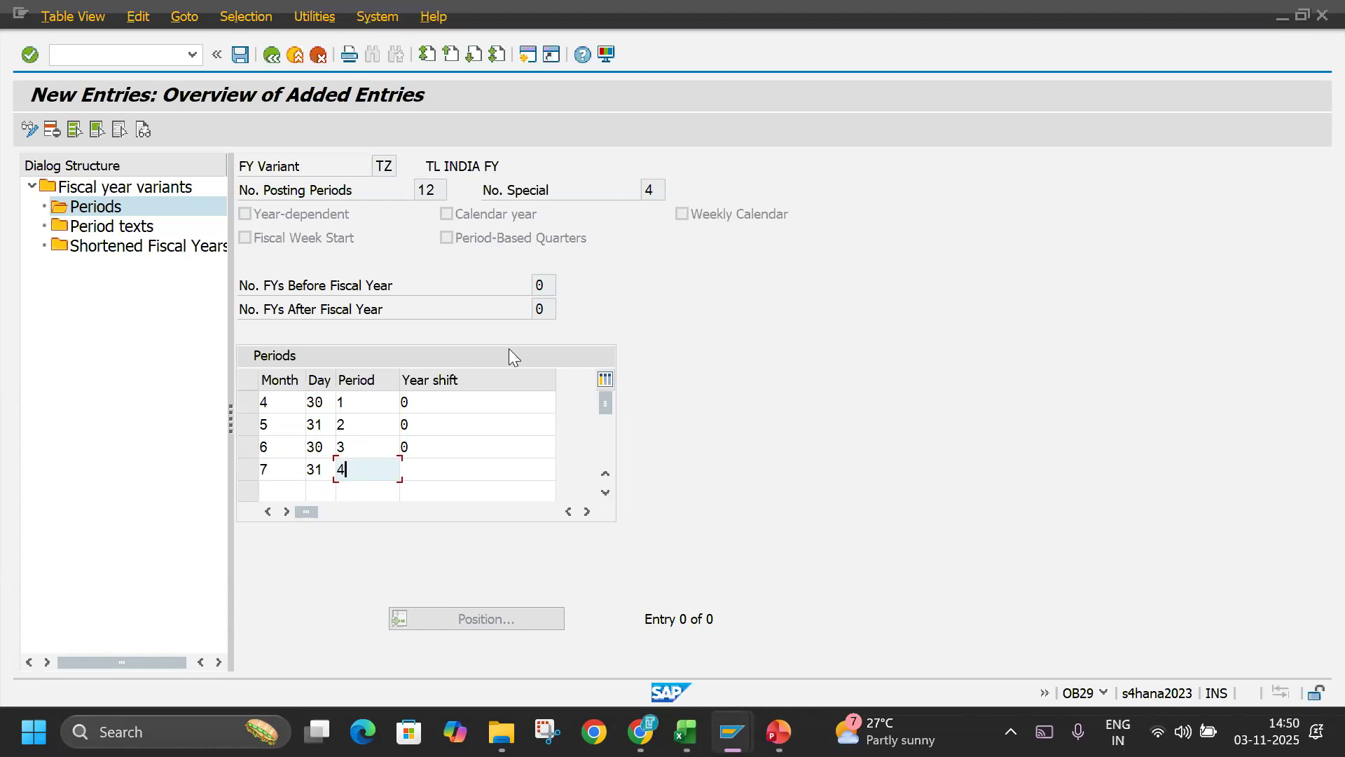
key(Tab)
text(0)
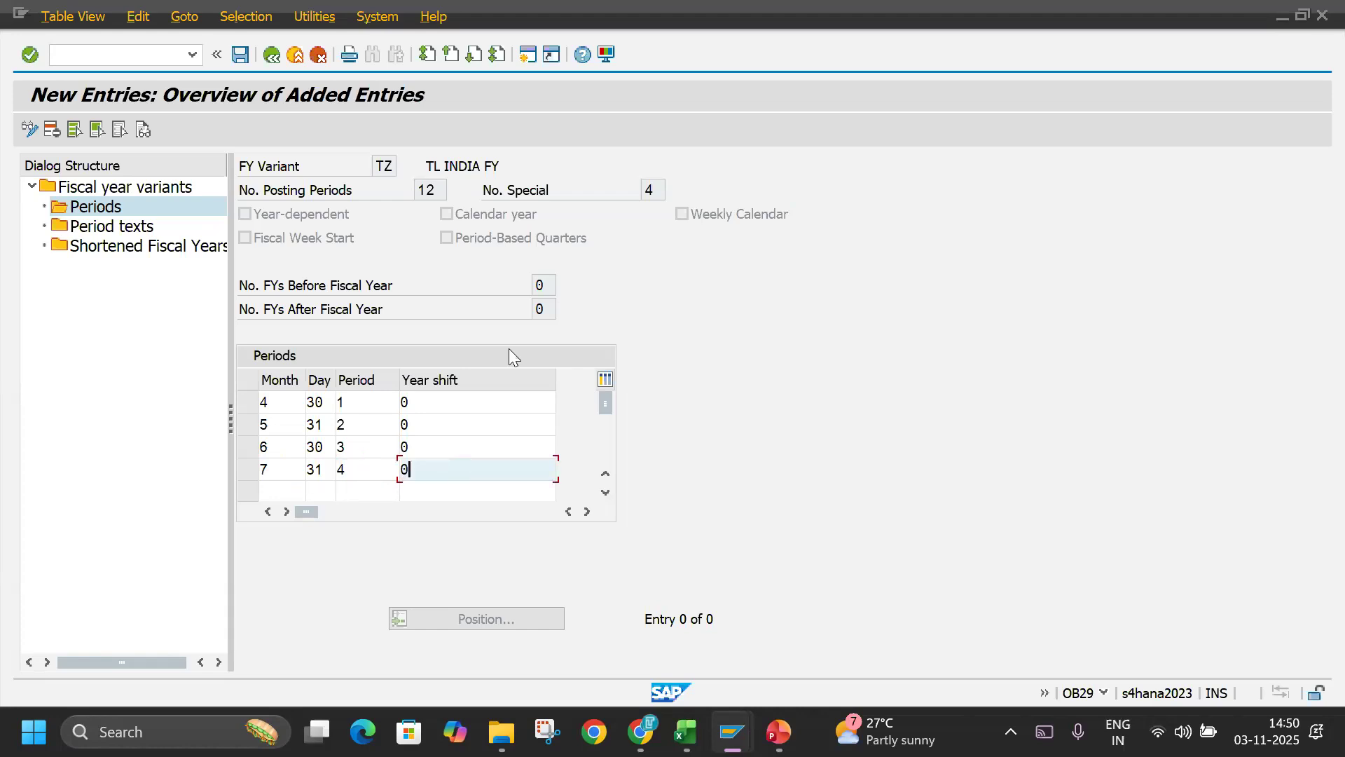
Add the fifth period row with month 8, day 31, period 5 and year shift 0, and validate the entries.
key(Tab)
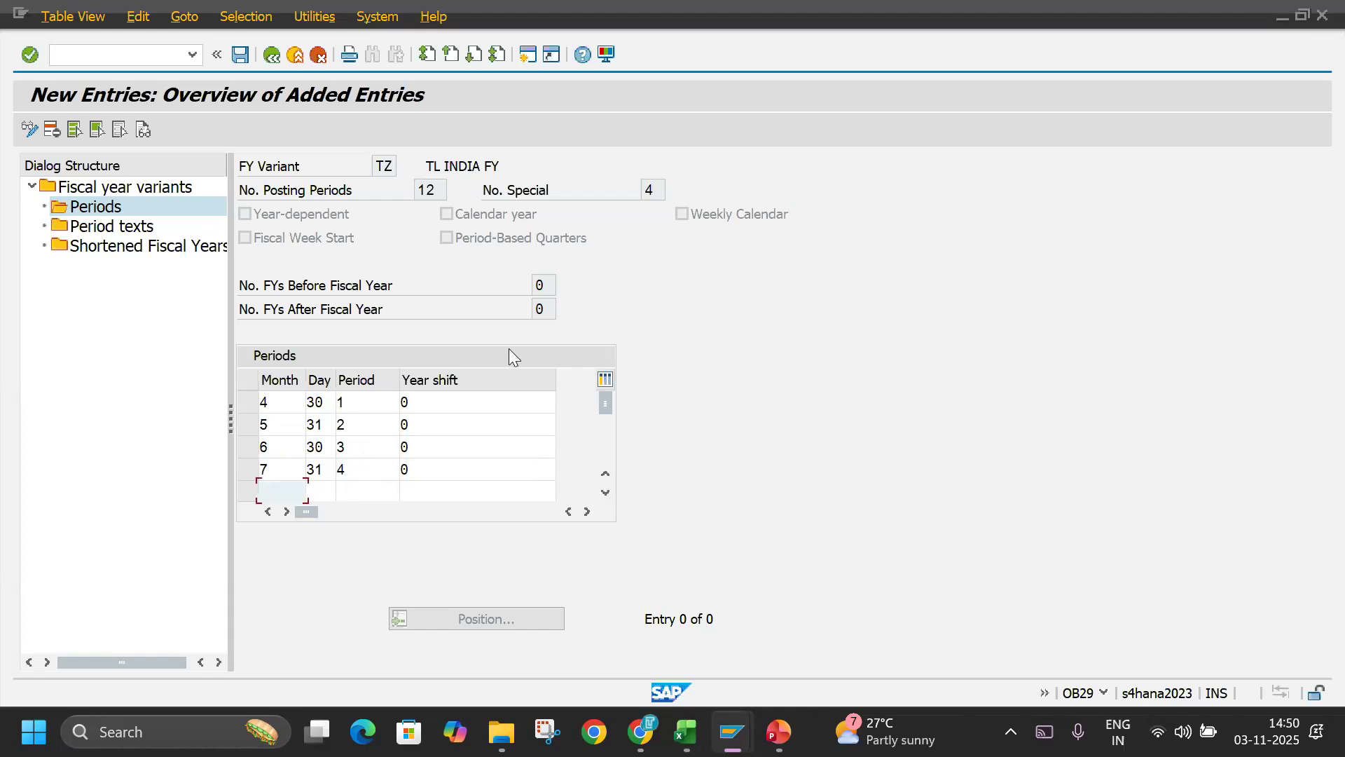
text(8)
key(Tab)
text(3)
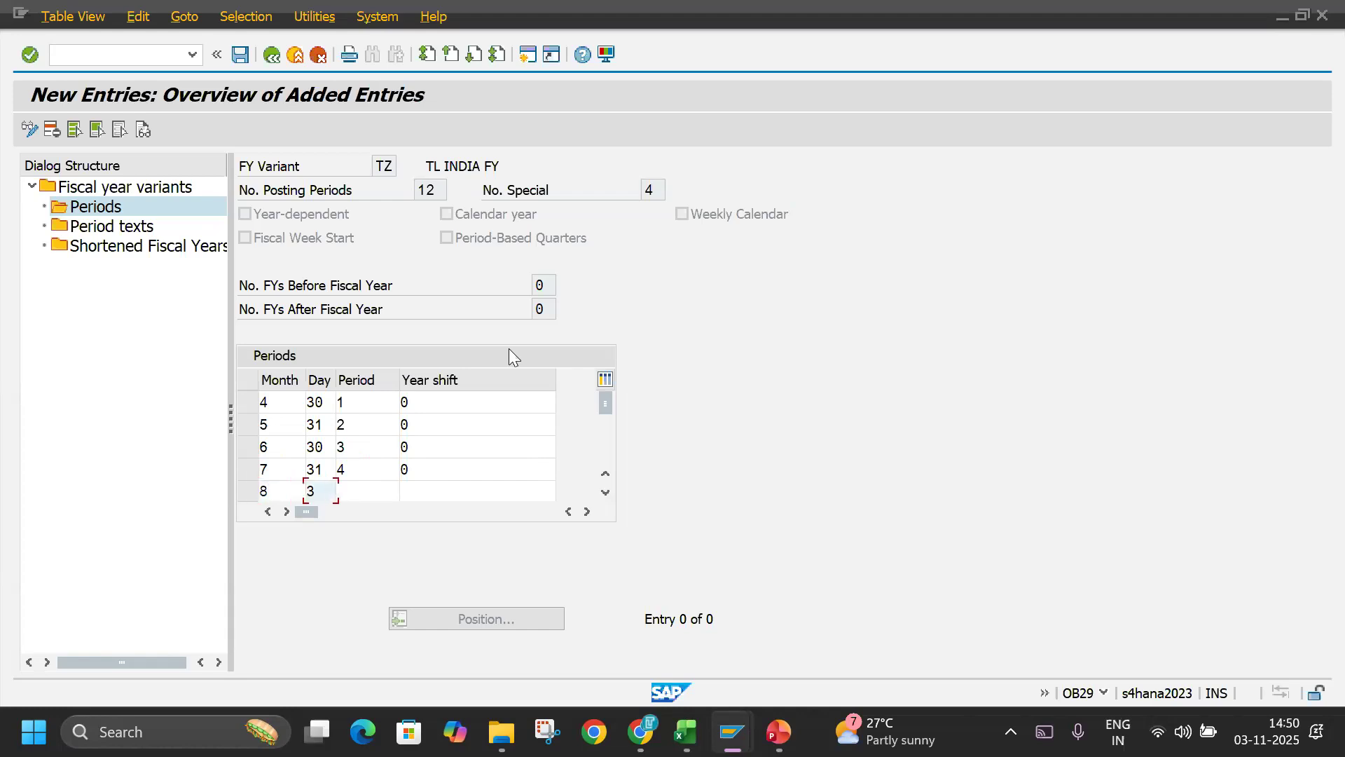
text(1)
key(Tab)
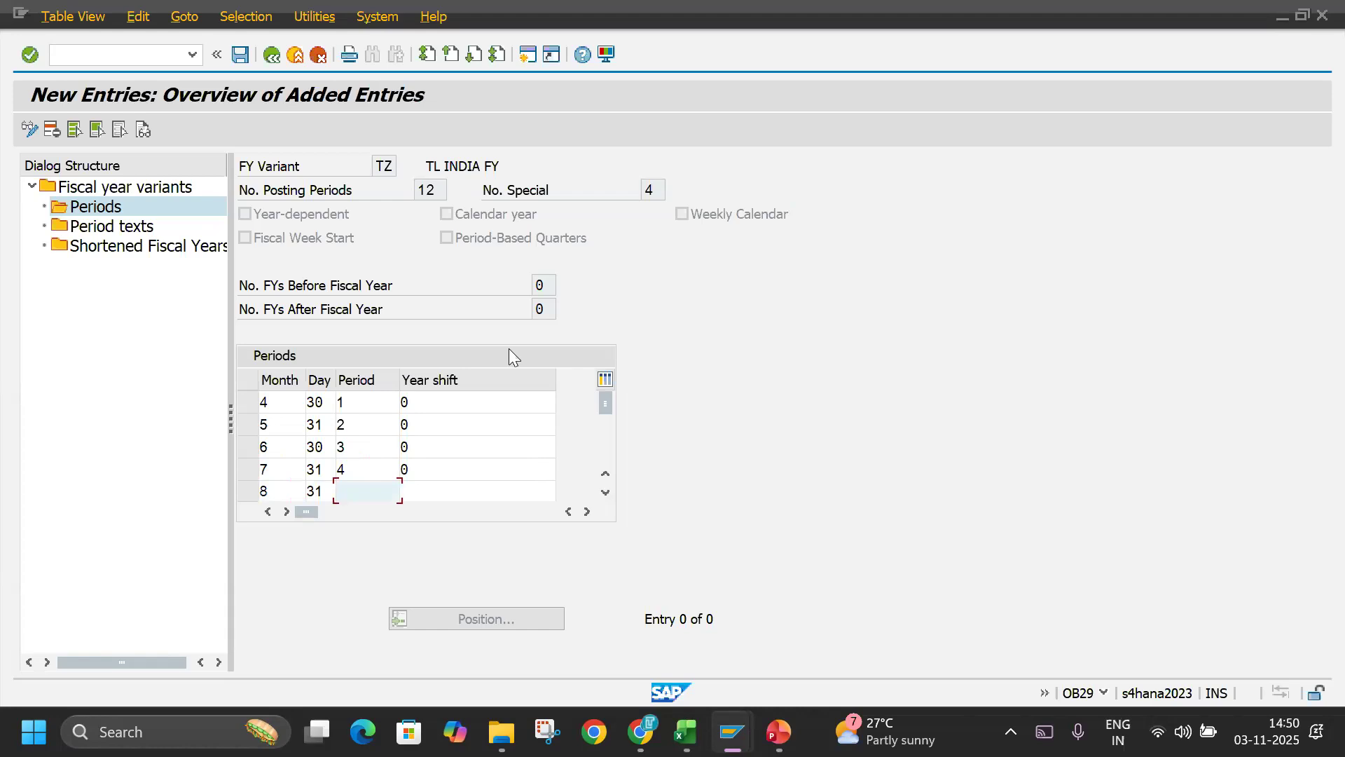
text(5)
key(Tab)
text(0)
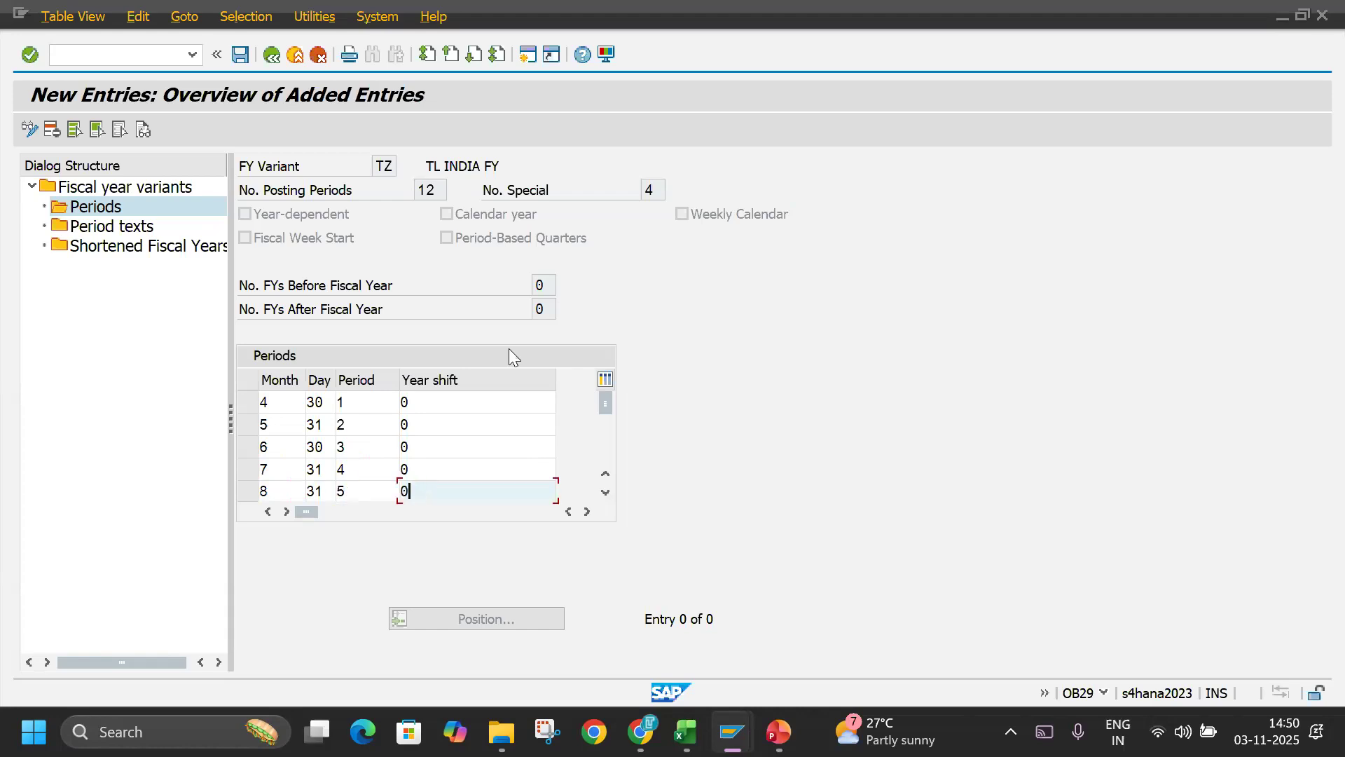
key(Return)
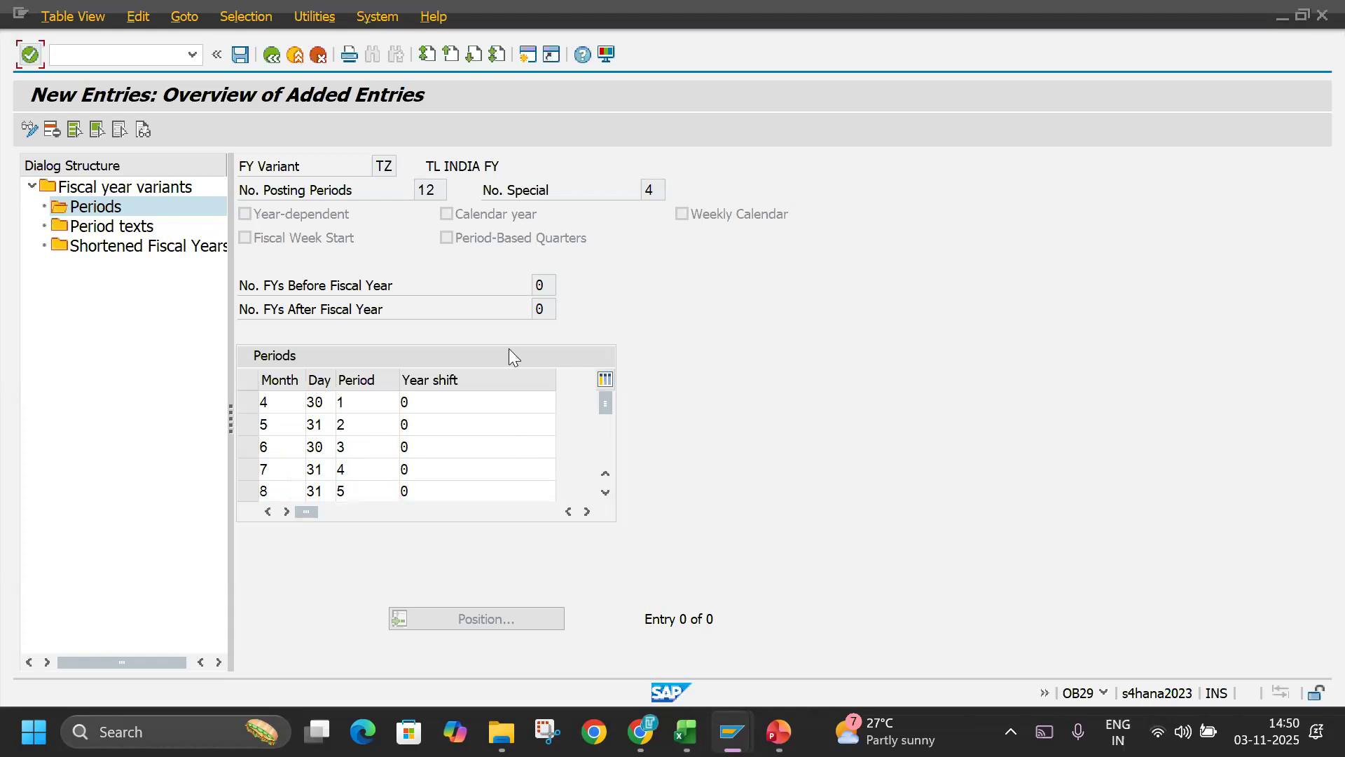
Add the sixth period row with month 9, day 30, period 6 and year shift 0.
click(606, 493)
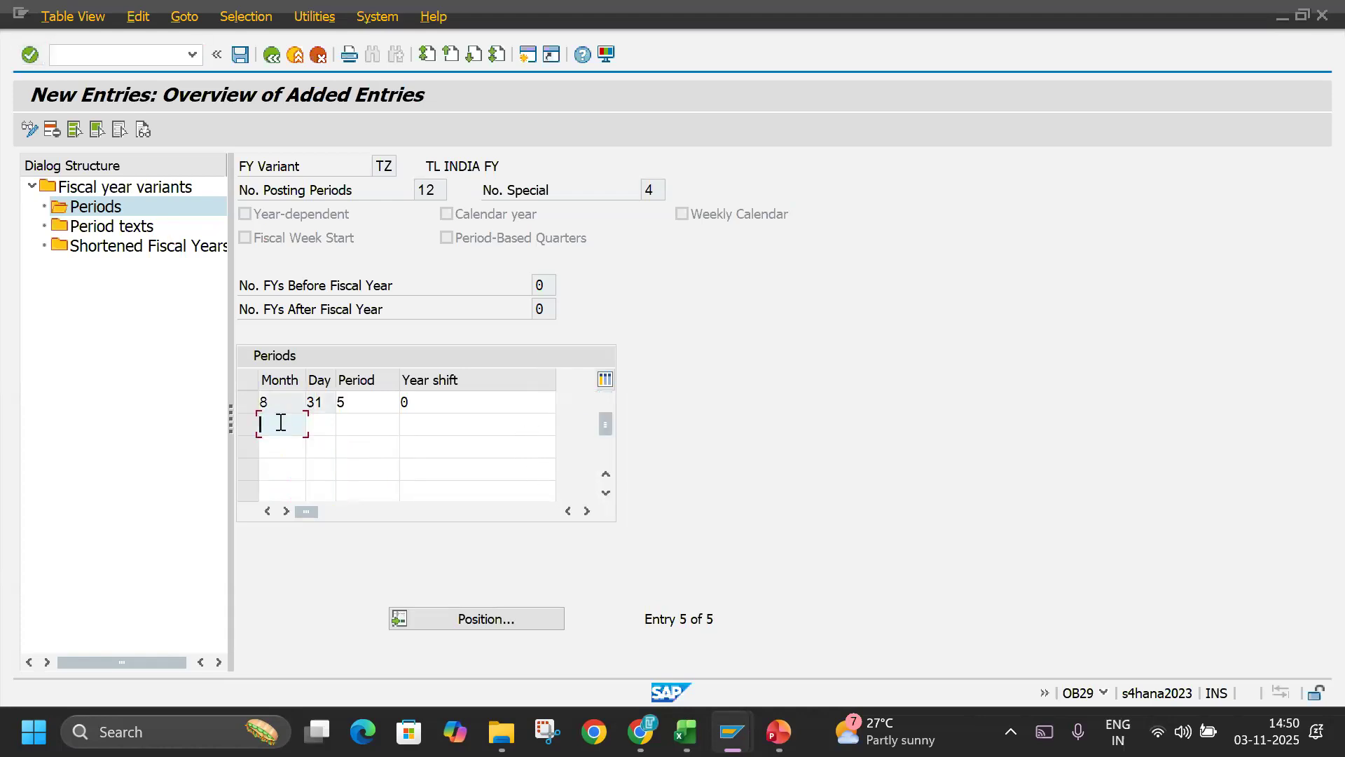
text(9)
key(Tab)
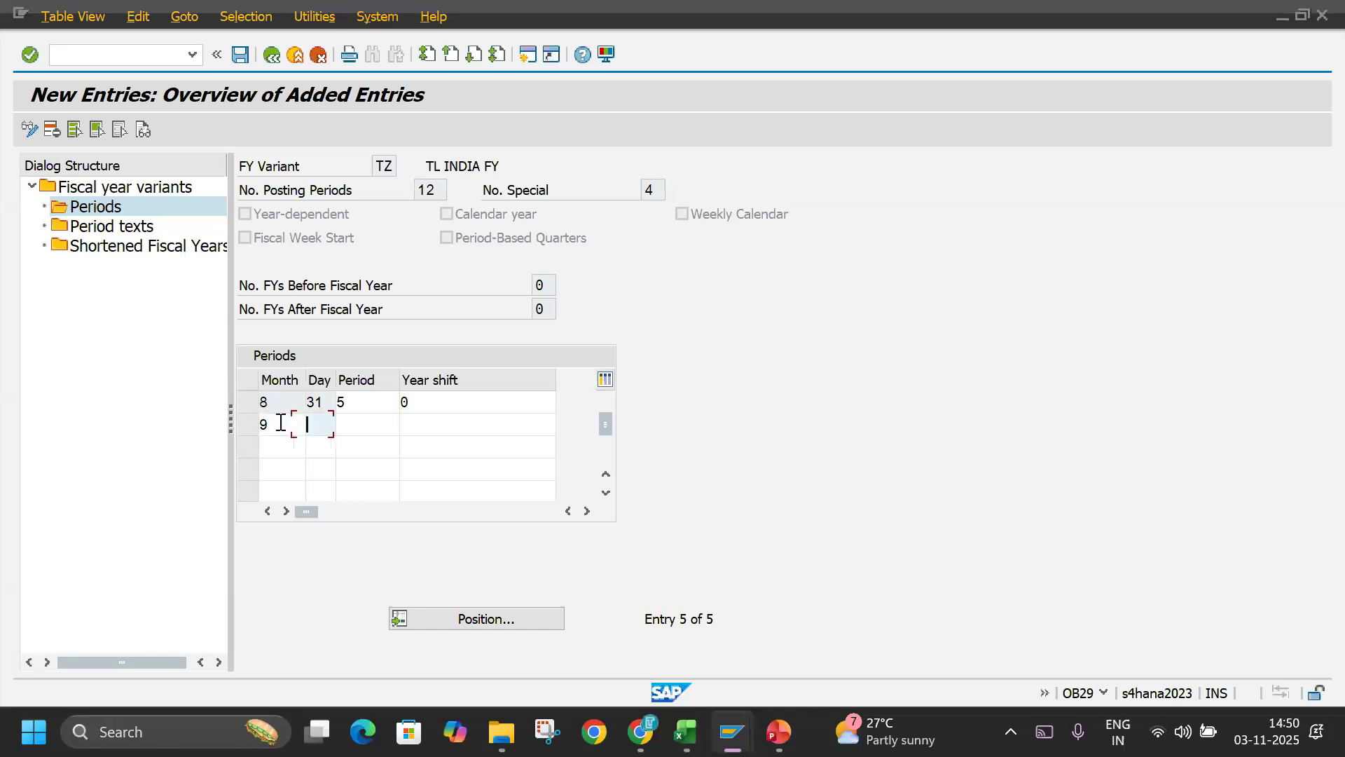
text(30)
key(Tab)
text(6)
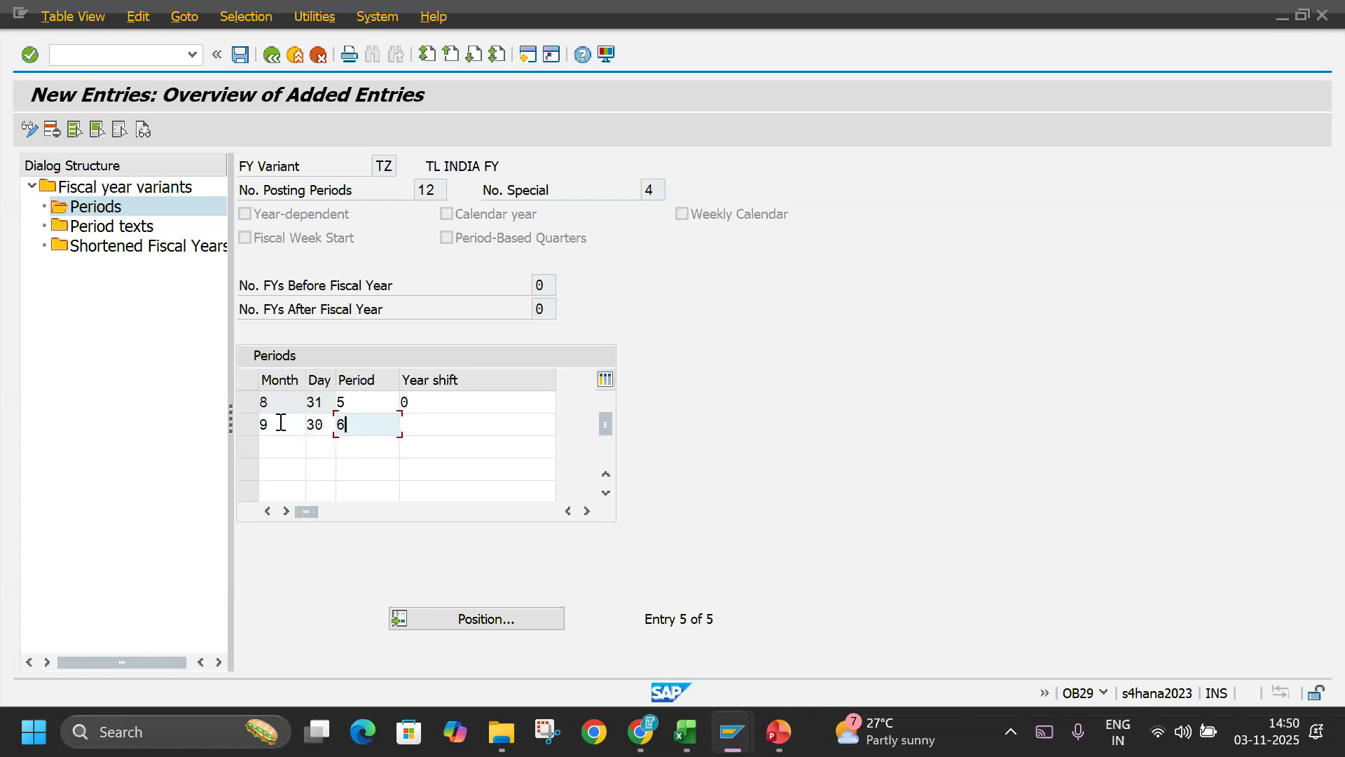
key(Tab)
text(0)
Add the seventh period row with month 10, day 31, period 7 and year shift 0.
key(Tab)
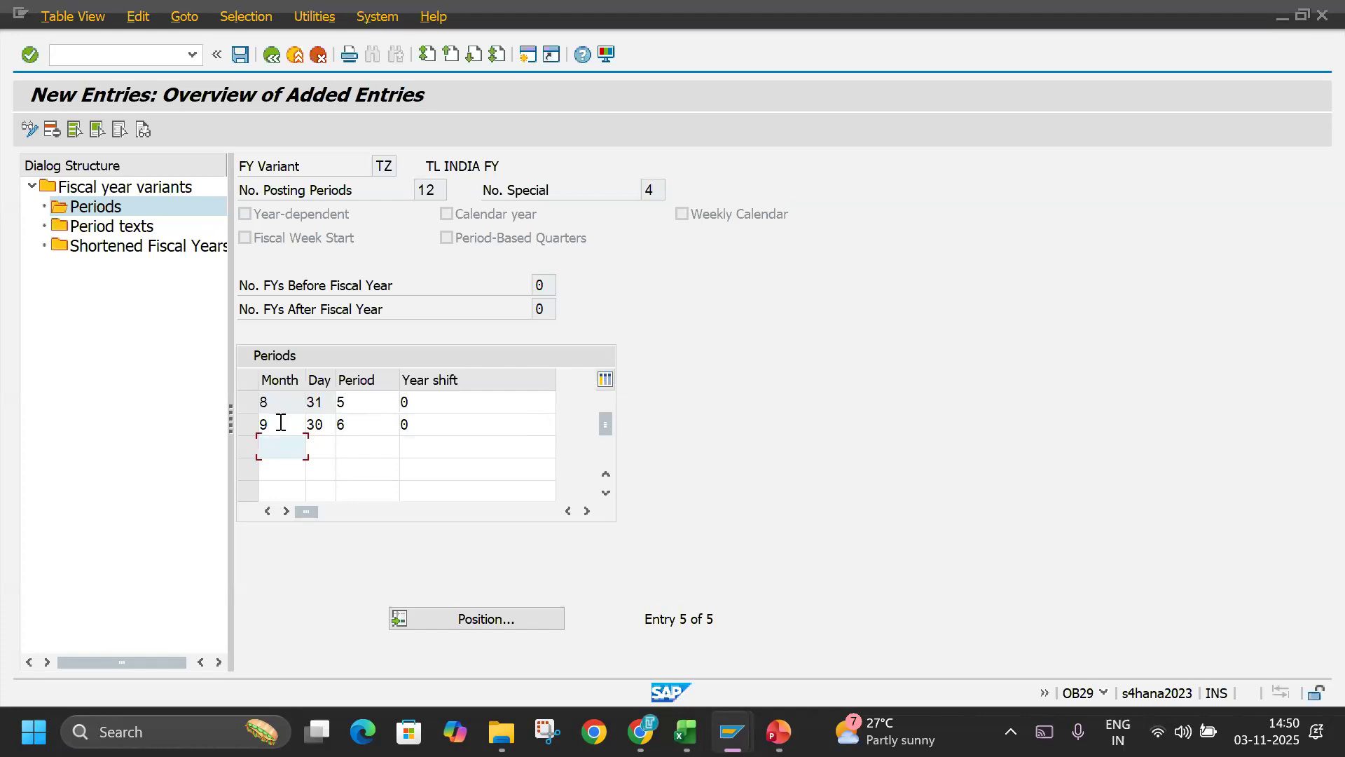
text(10)
text(31)
key(Tab)
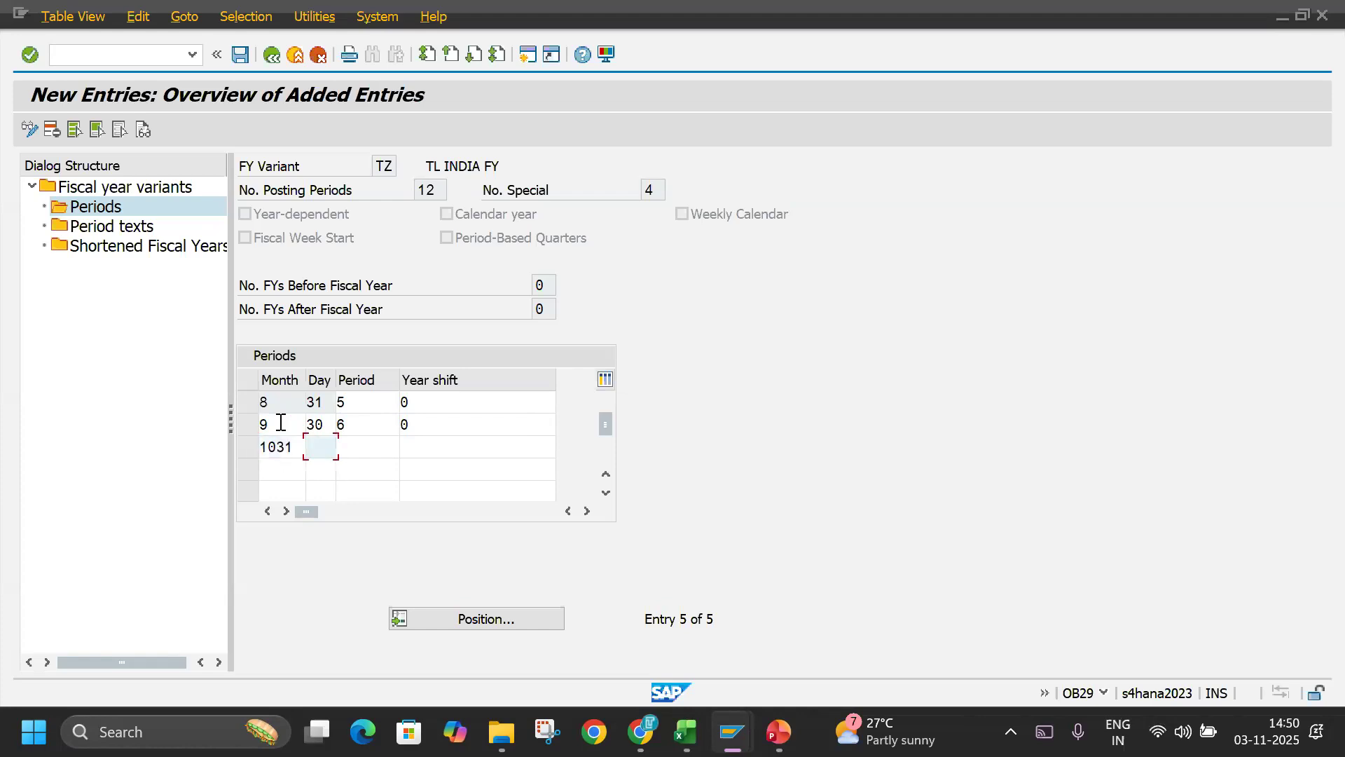
key(shift+Tab)
text(10)
key(Tab)
text(31)
key(Tab)
text(7)
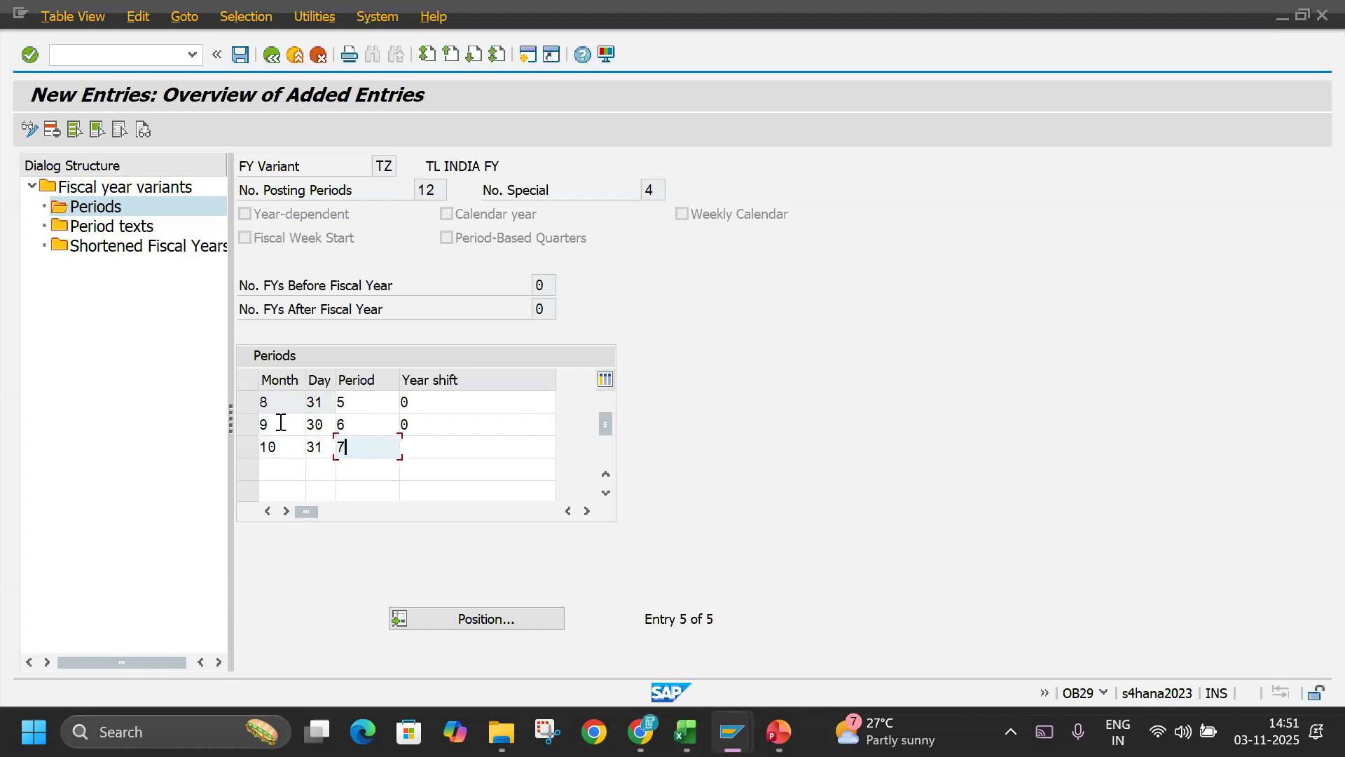
key(Tab)
text(0)
Add the eighth period row with month 11, day 30, period 8 and year shift 0.
key(Tab)
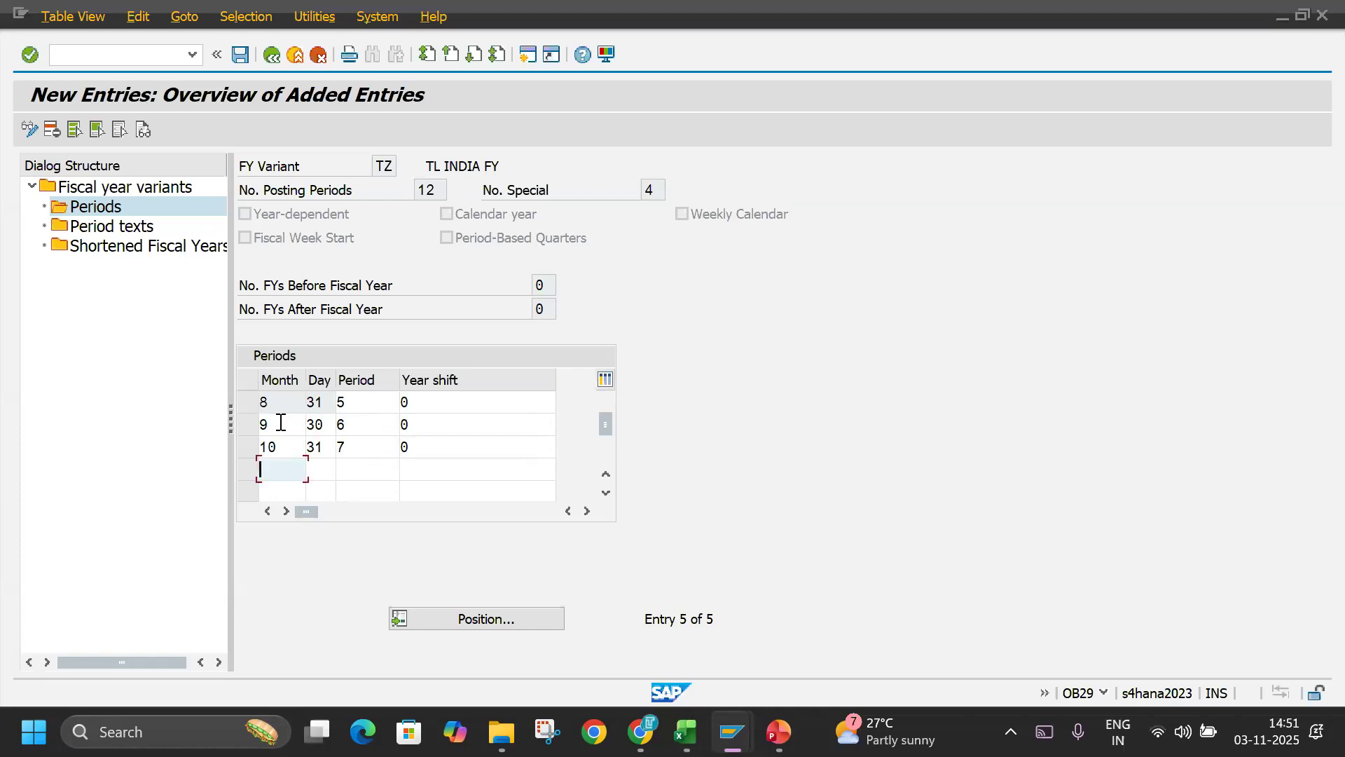
text(11)
key(Tab)
text(30)
key(Tab)
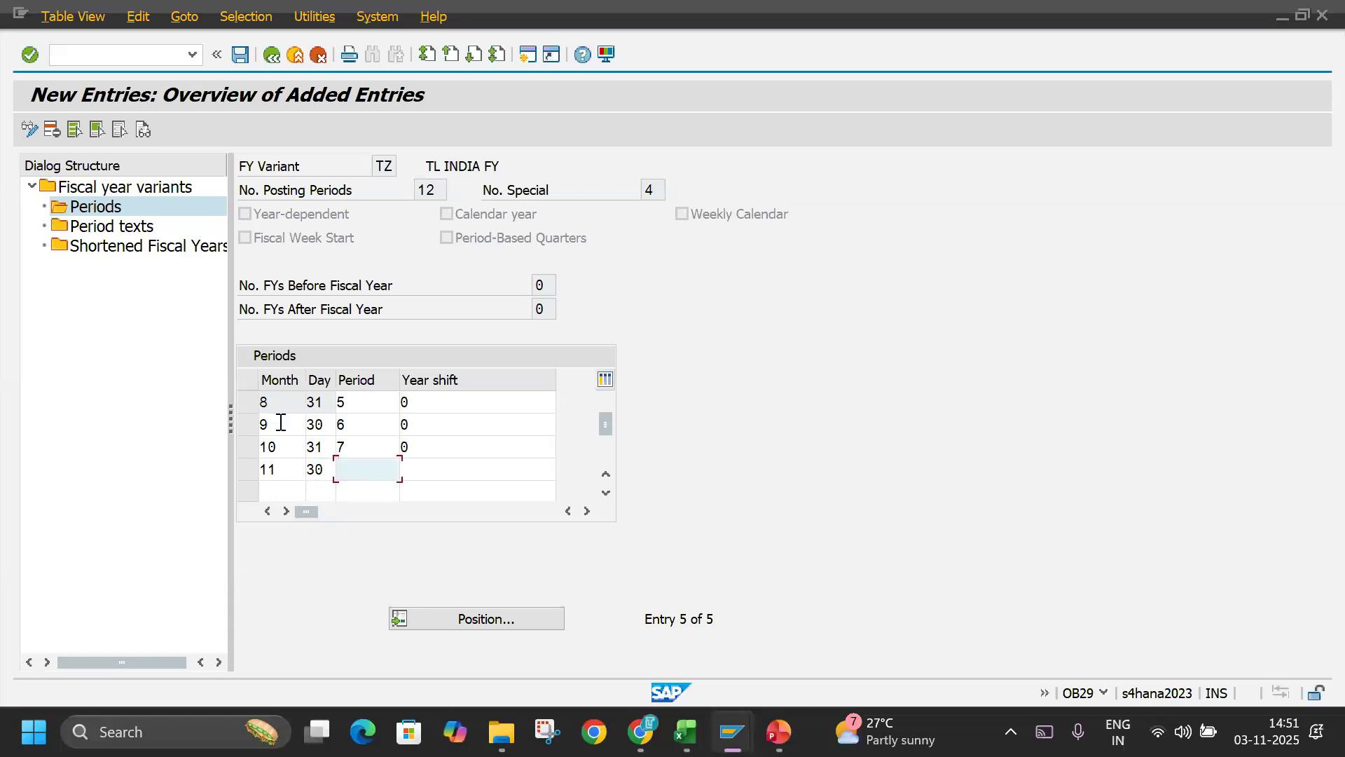
text(8)
key(Tab)
text(0)
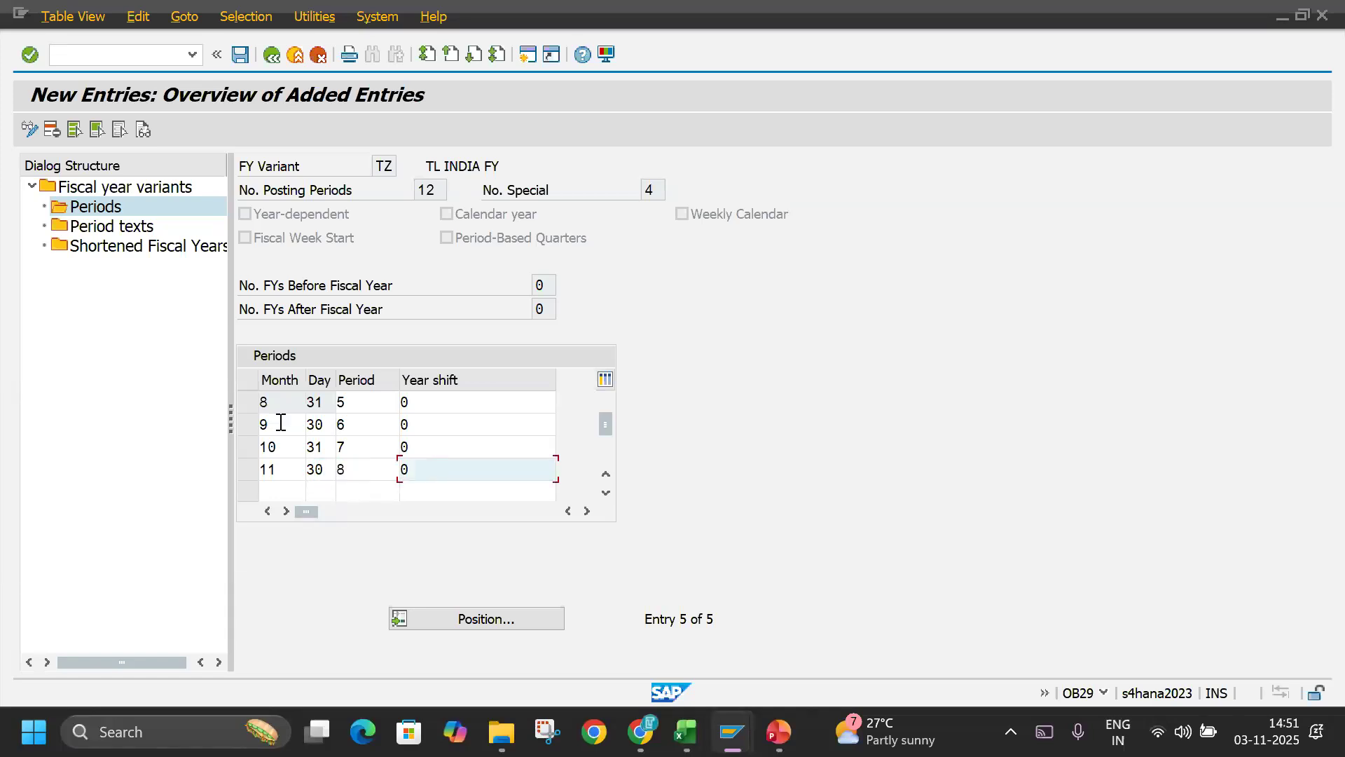
Add the ninth period row with month 12, day 31, period 9 and year shift 0.
key(Tab)
text(12)
key(Tab)
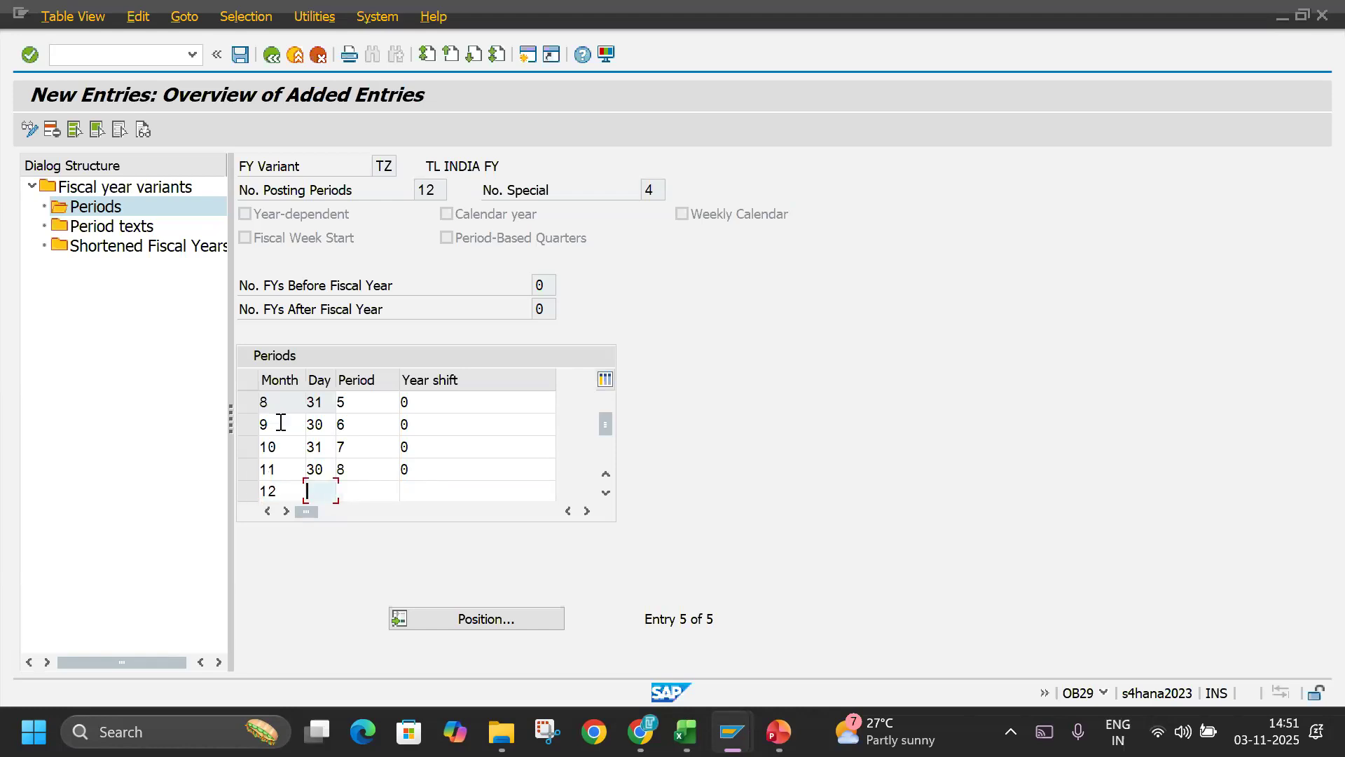
text(31)
key(Tab)
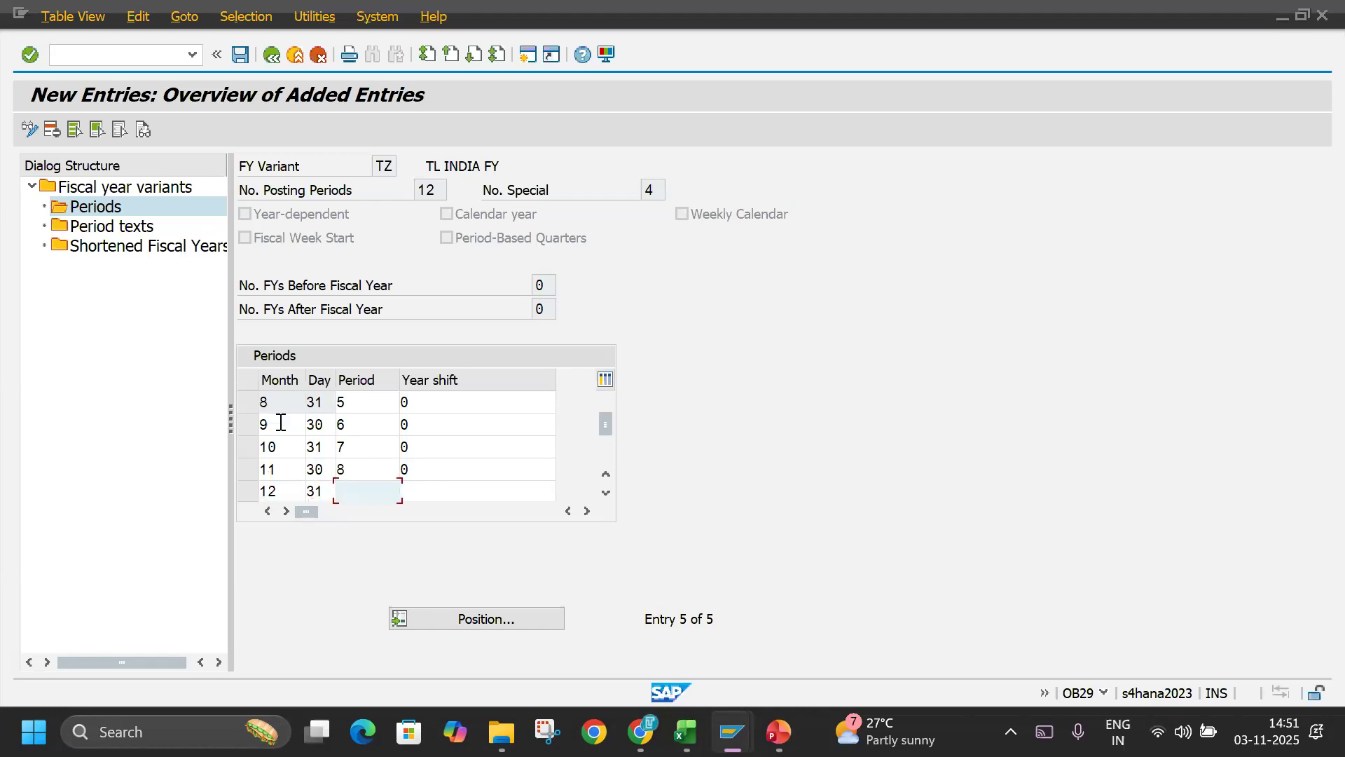
text(9)
key(Tab)
text(0)
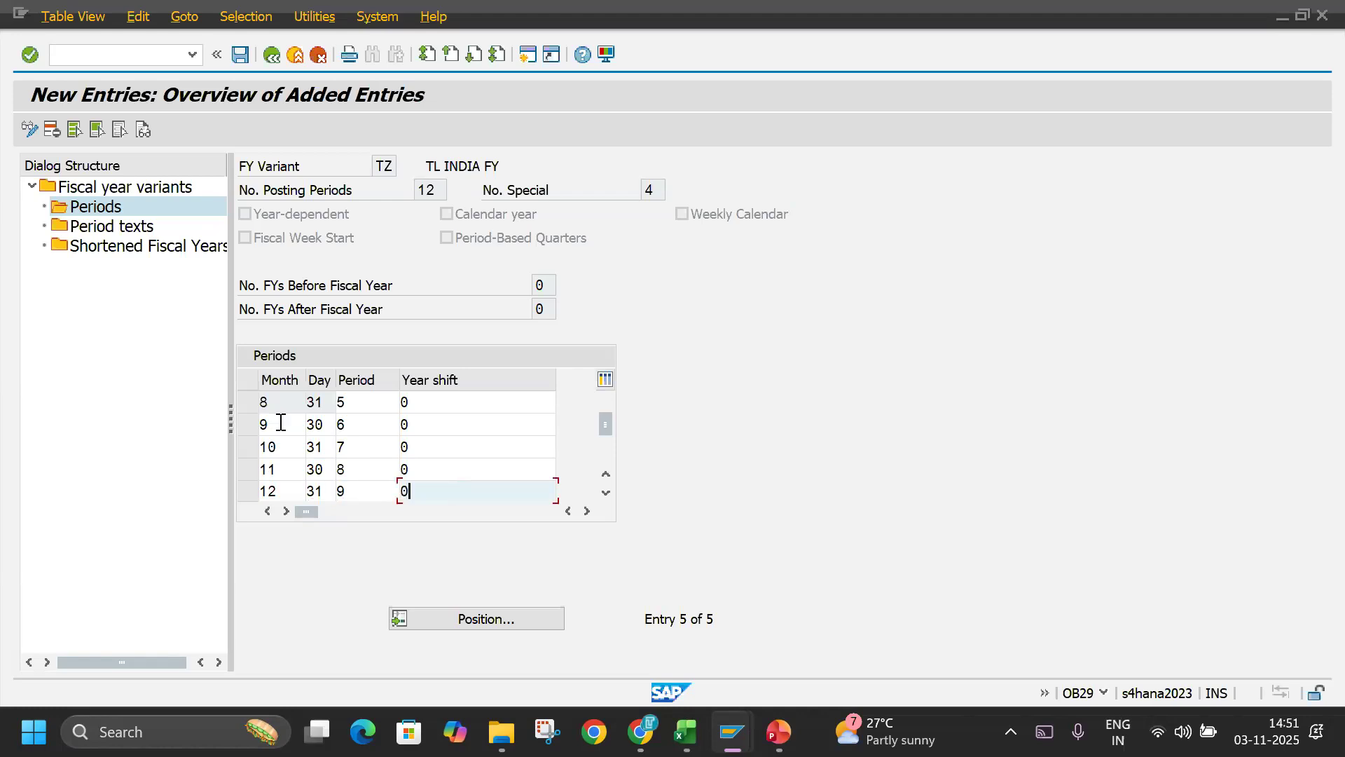
Add the tenth period row with month 1, day 31, period 10 and year shift -1.
click(608, 494)
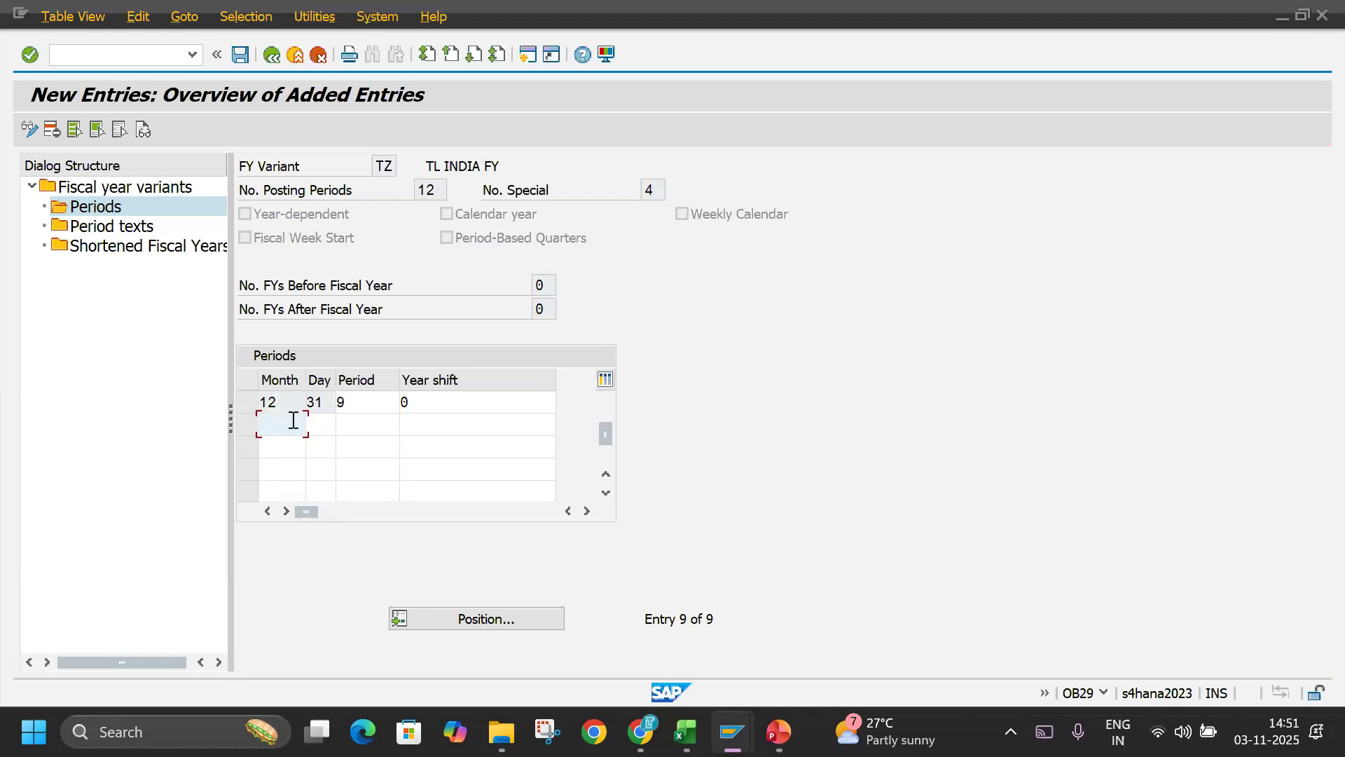
text(1)
key(Tab)
text(31)
key(Tab)
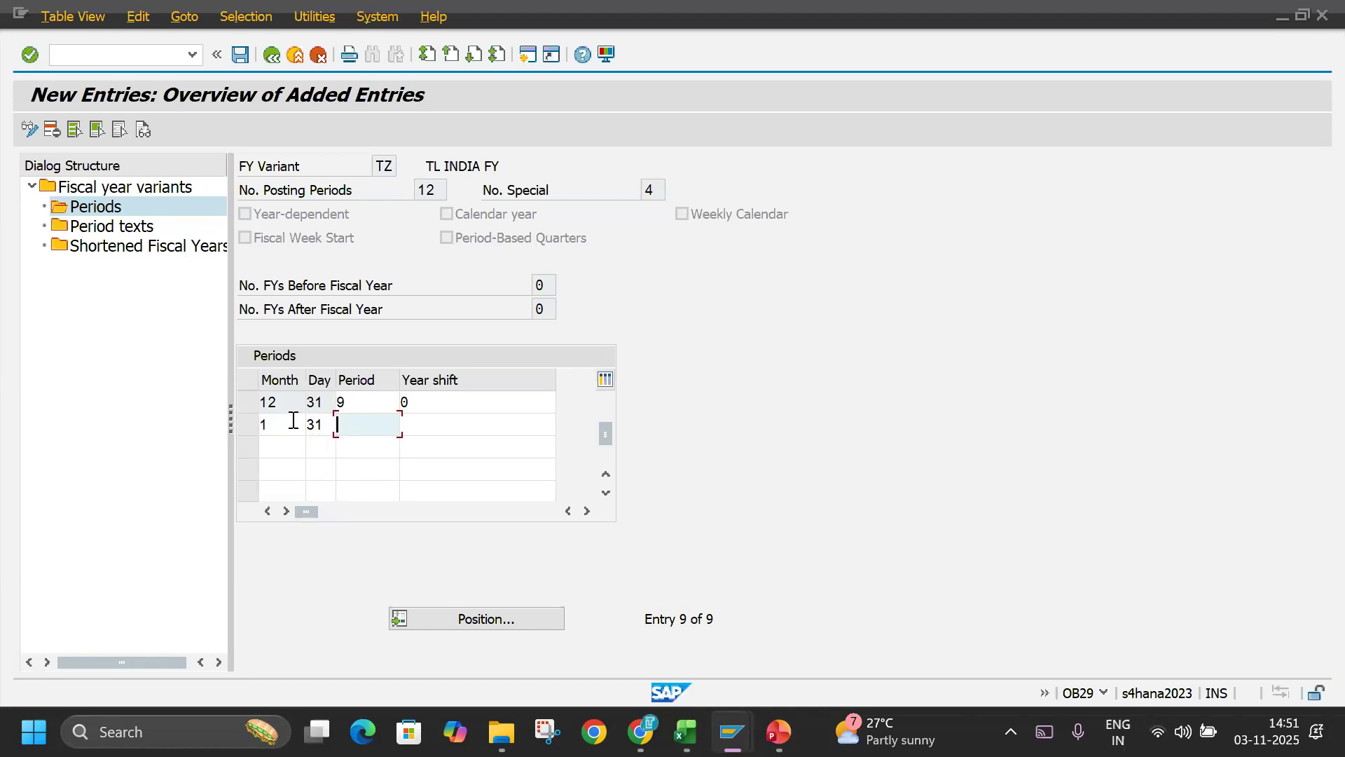
text(0)
key(Tab)
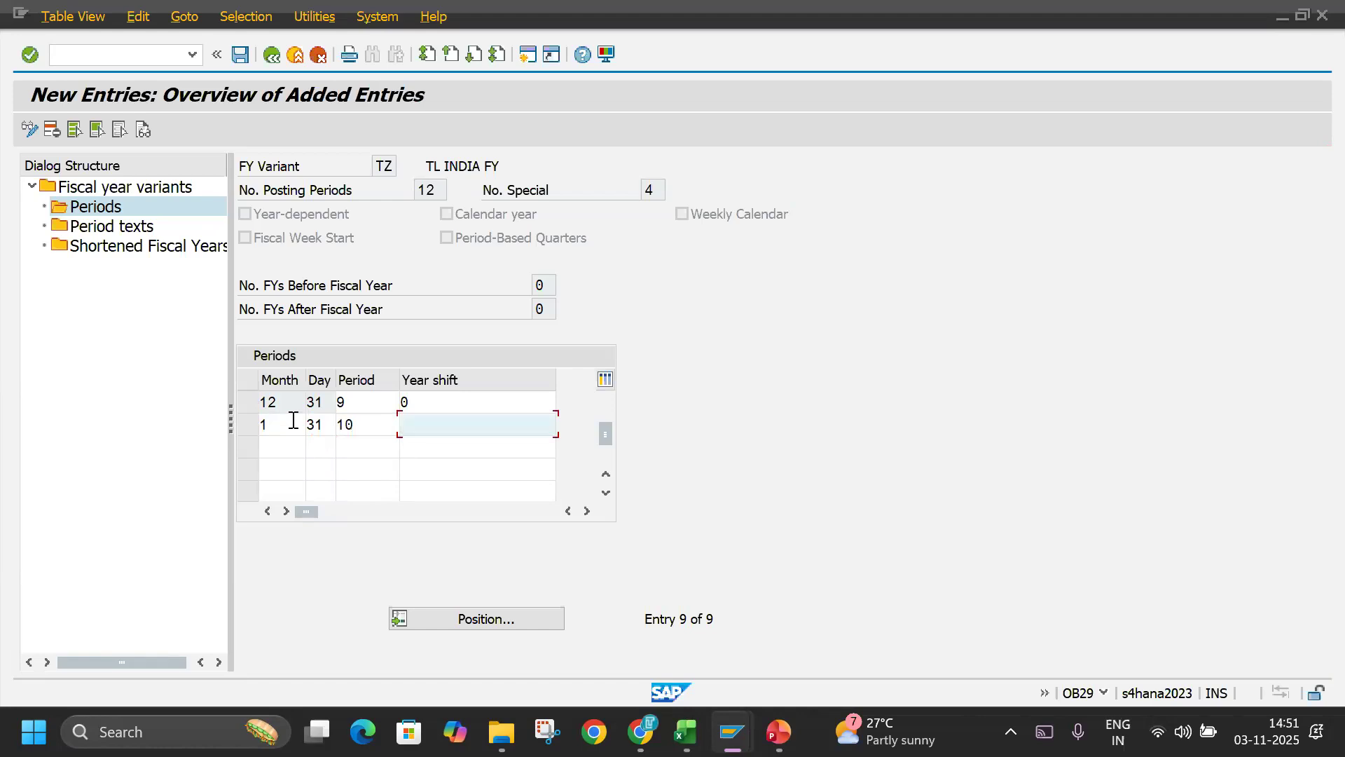
text(-1)
key(Tab)
Add the eleventh period row with month 2, day 28, period 11 and year shift -1.
text(2)
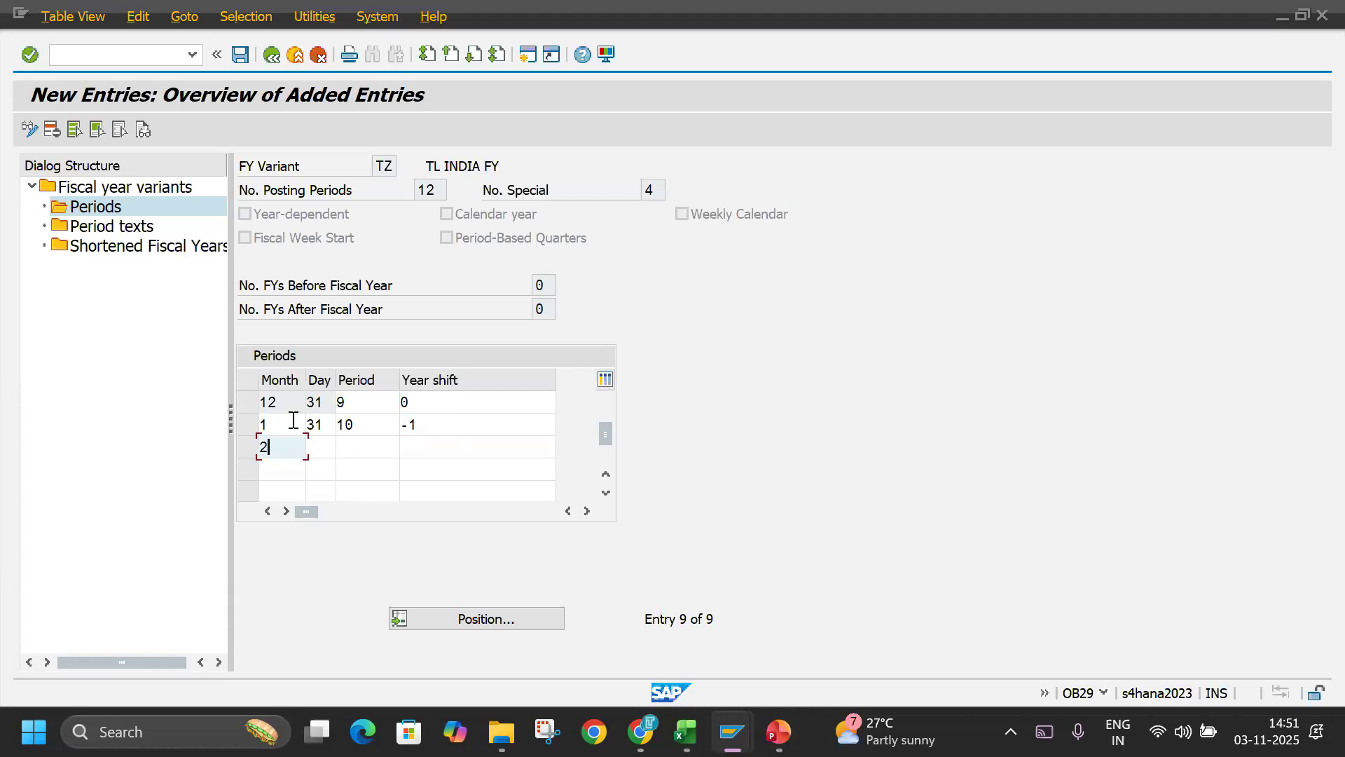
text(2)
key(BackSpace)
key(Tab)
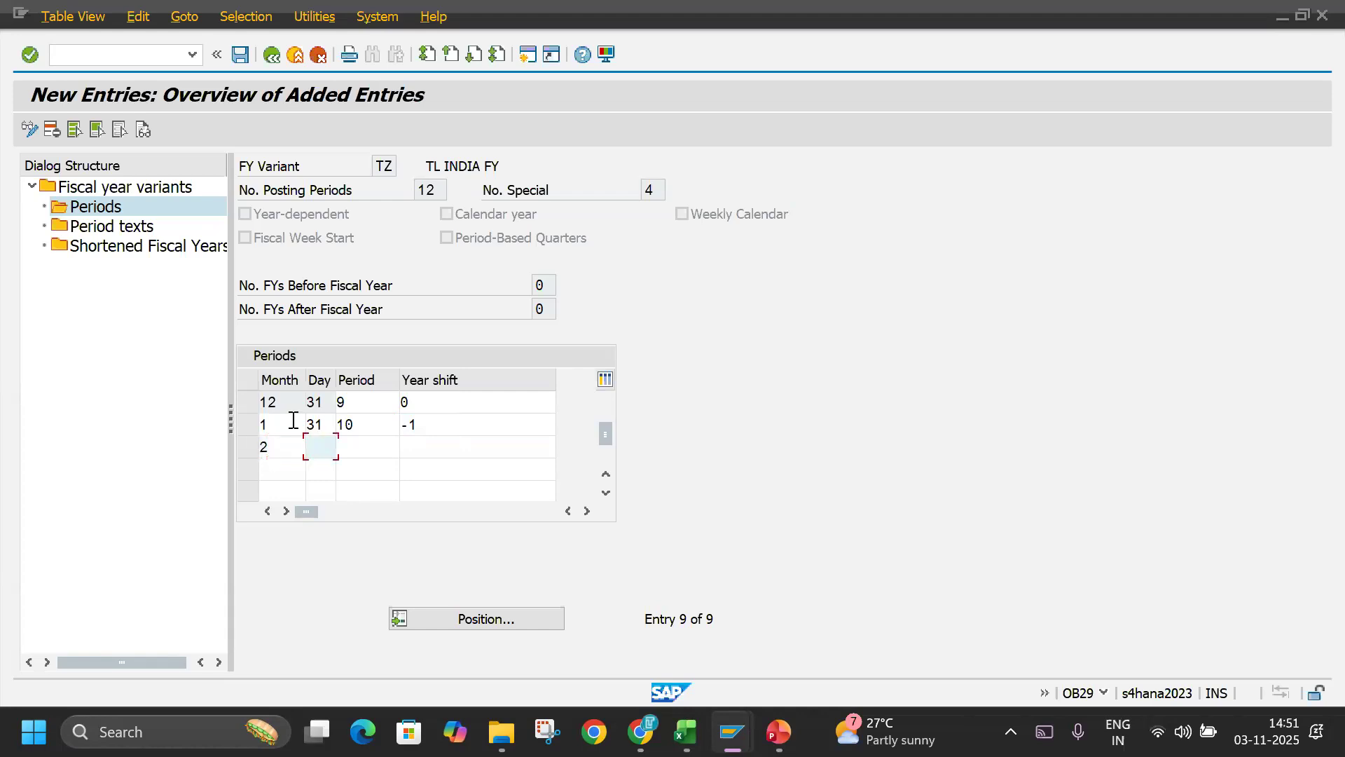
text(28)
key(Tab)
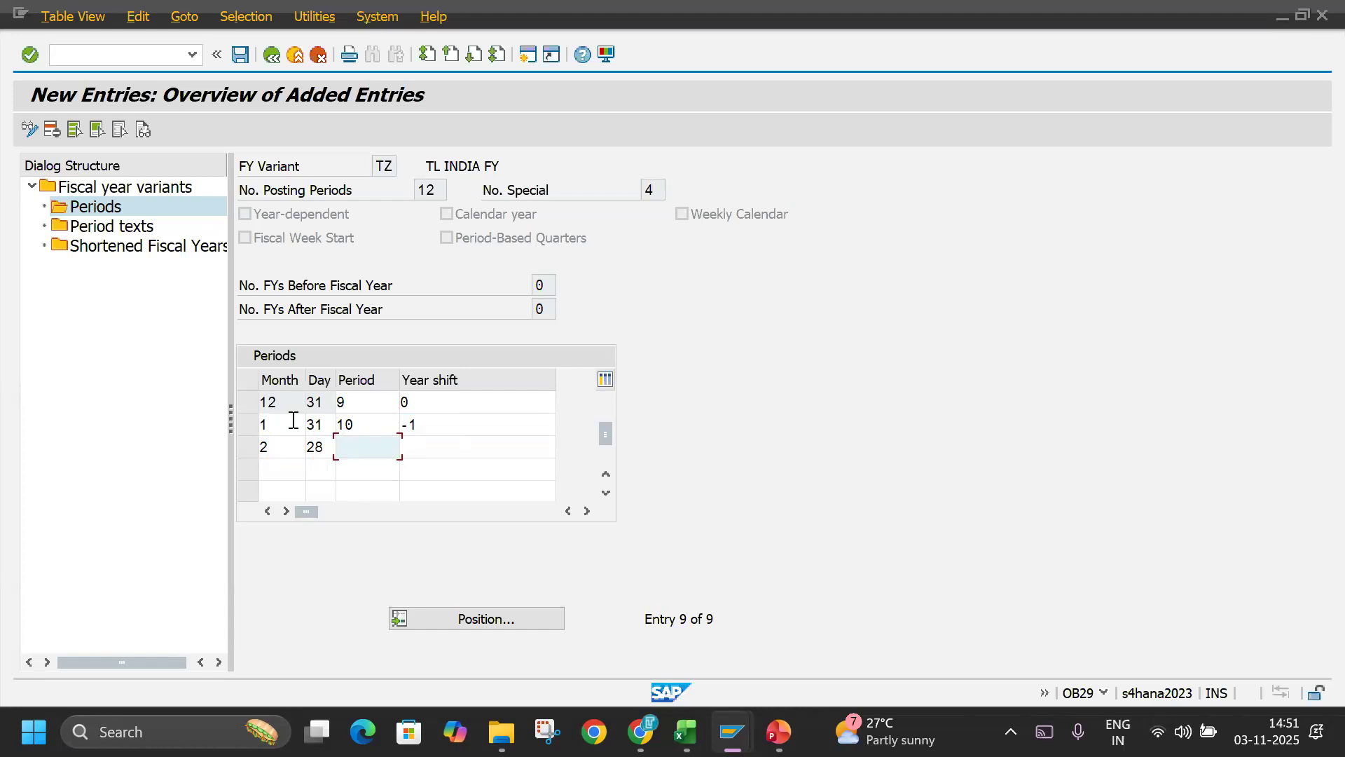
text(11)
key(Tab)
text(-1)
key(Tab)
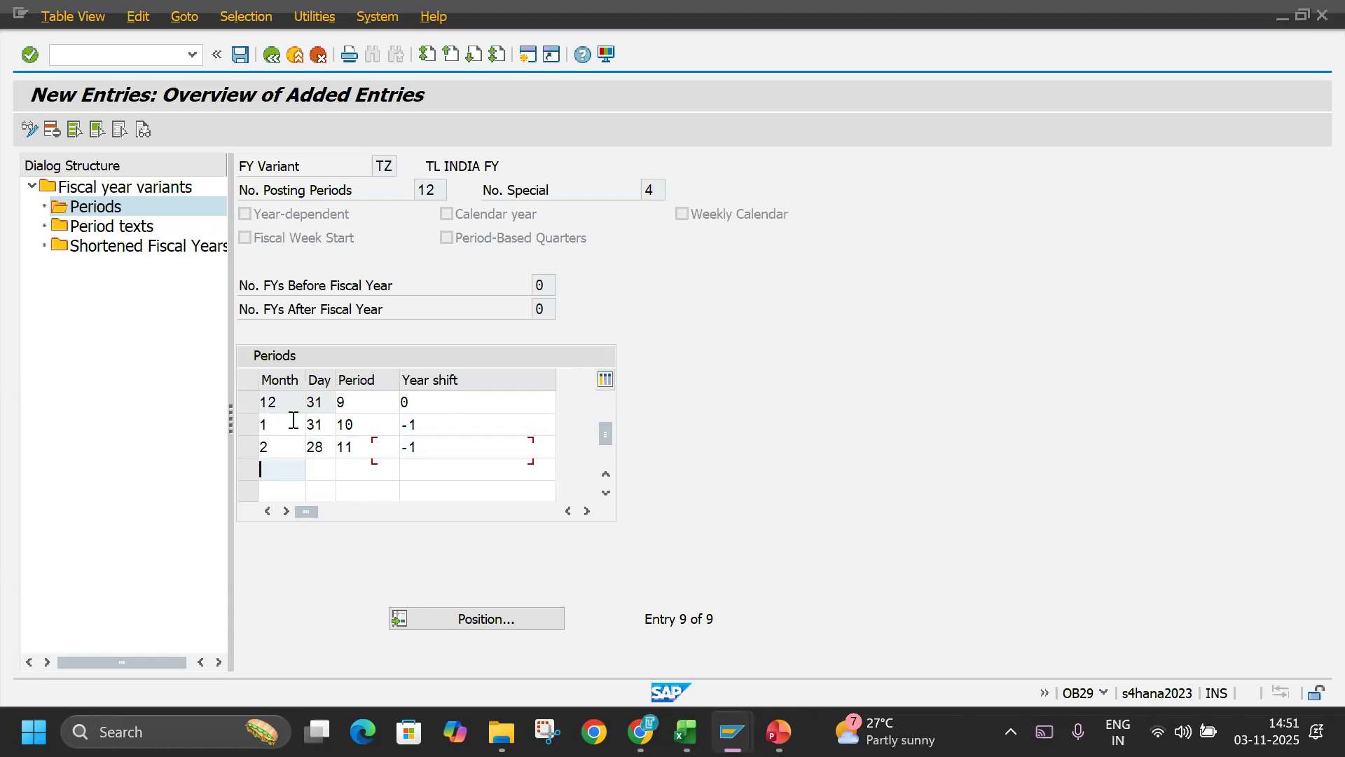
Add the twelfth period row with month 3, day 31, period 12 and year shift -1, and confirm the entries.
text(3)
key(Tab)
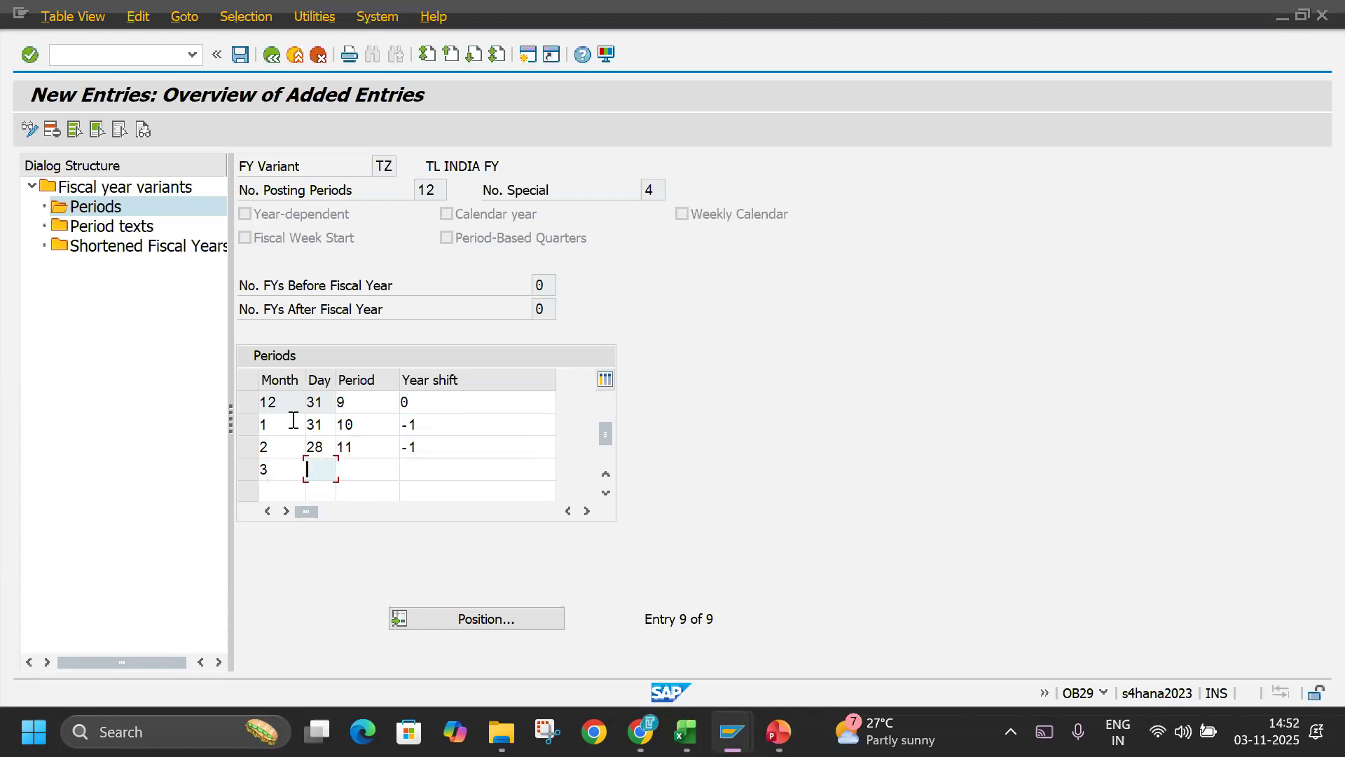
text(31)
key(Tab)
text(1)
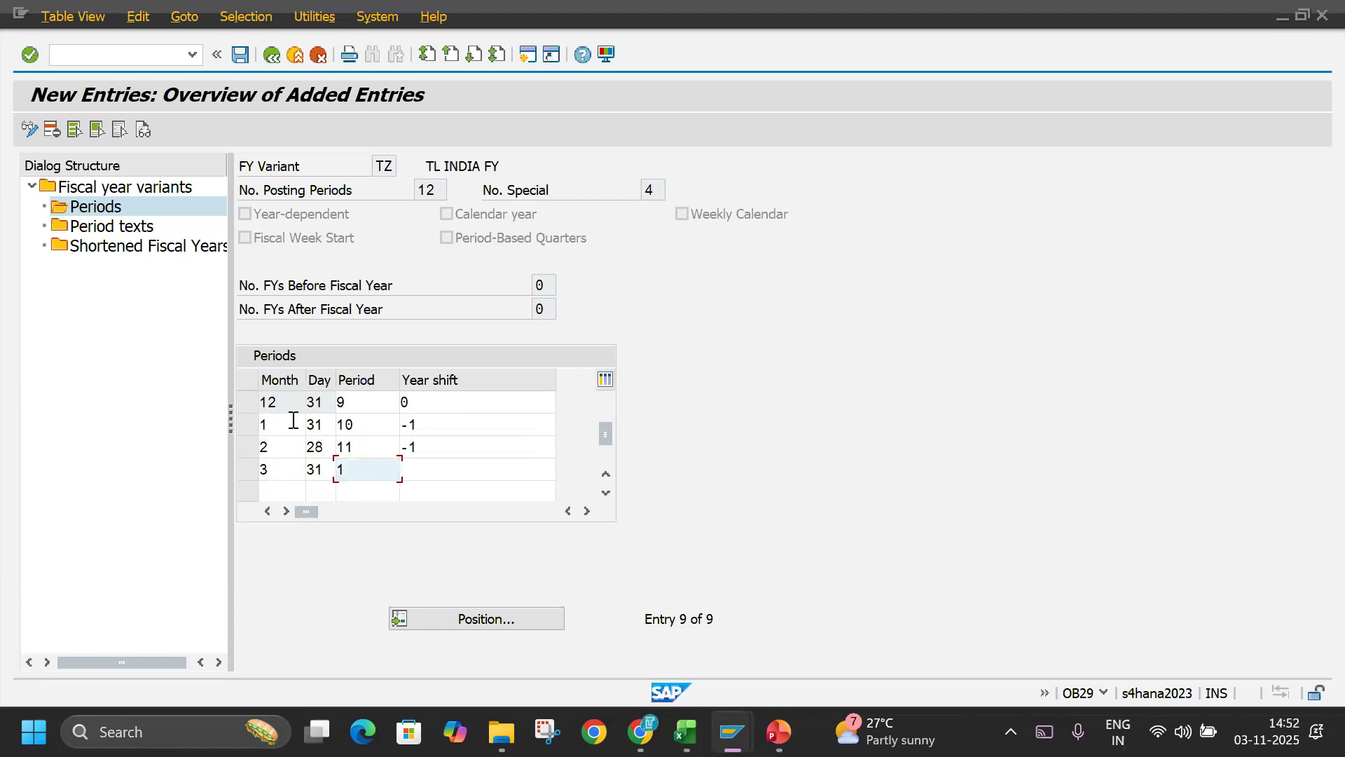
text(2)
key(Tab)
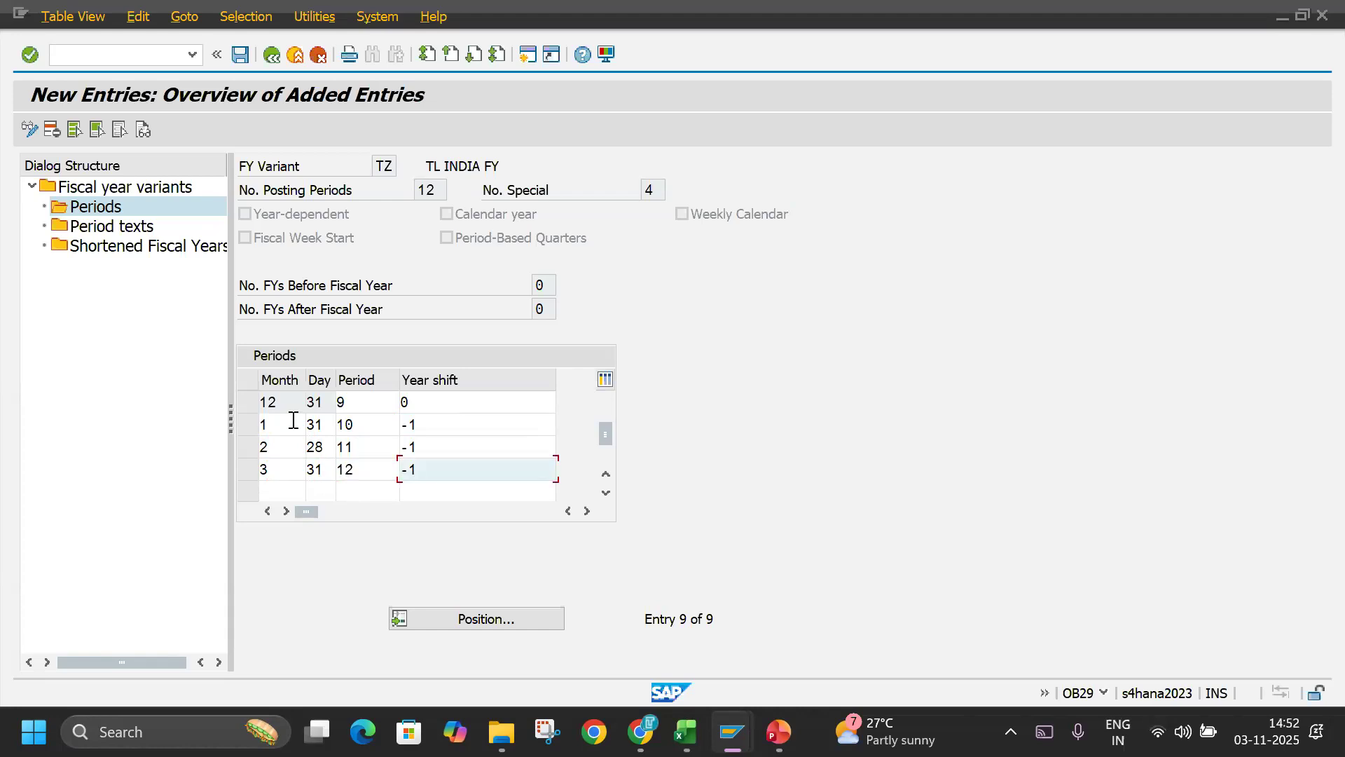
key(Return)
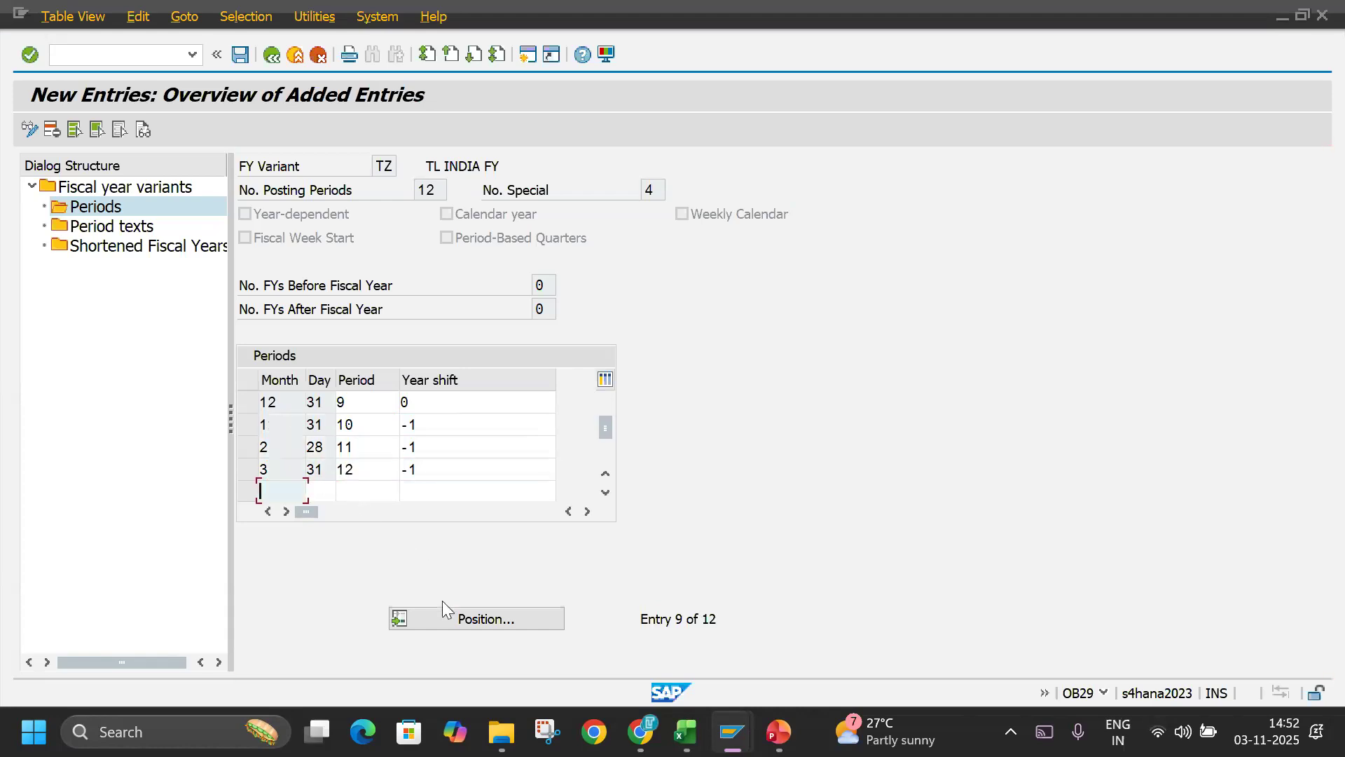
Save the periods of variant TZ under the TECHLABBZ customizing request.
click(239, 55)
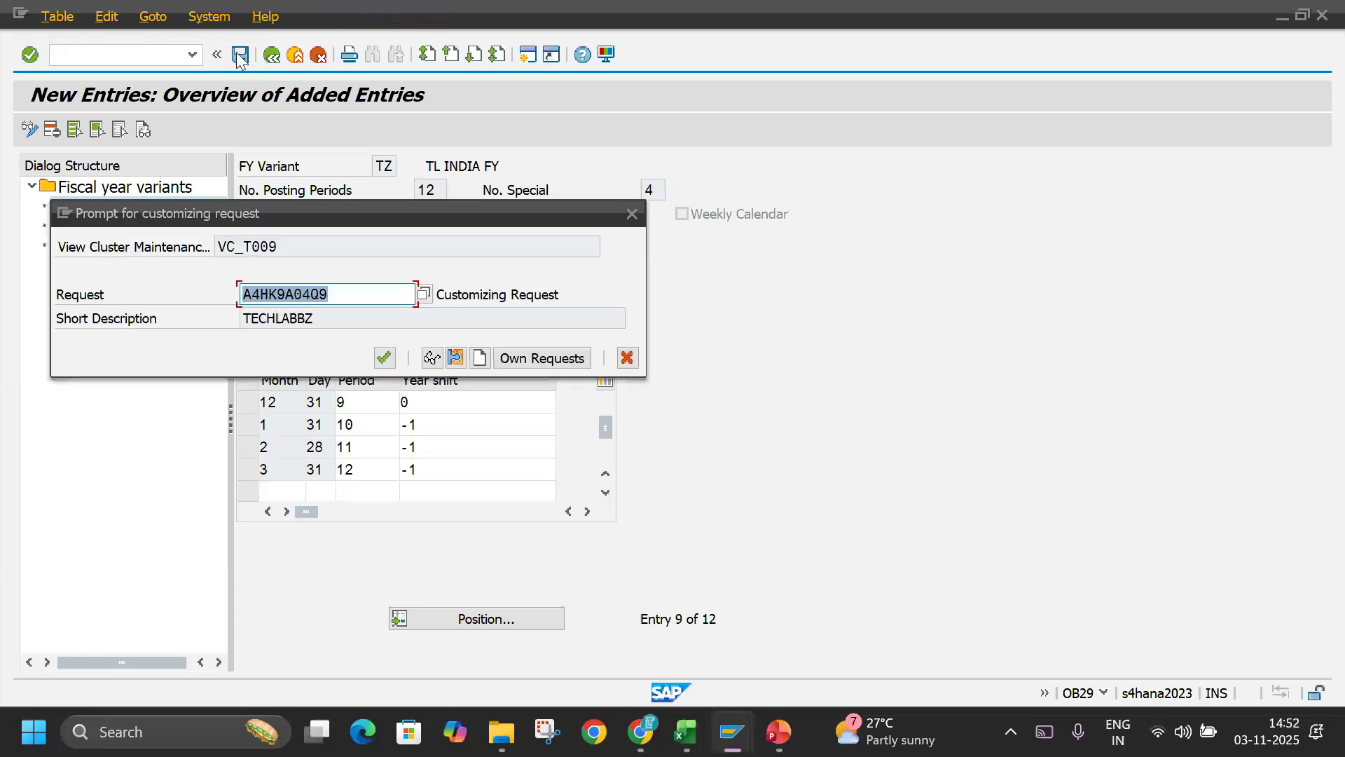
click(385, 357)
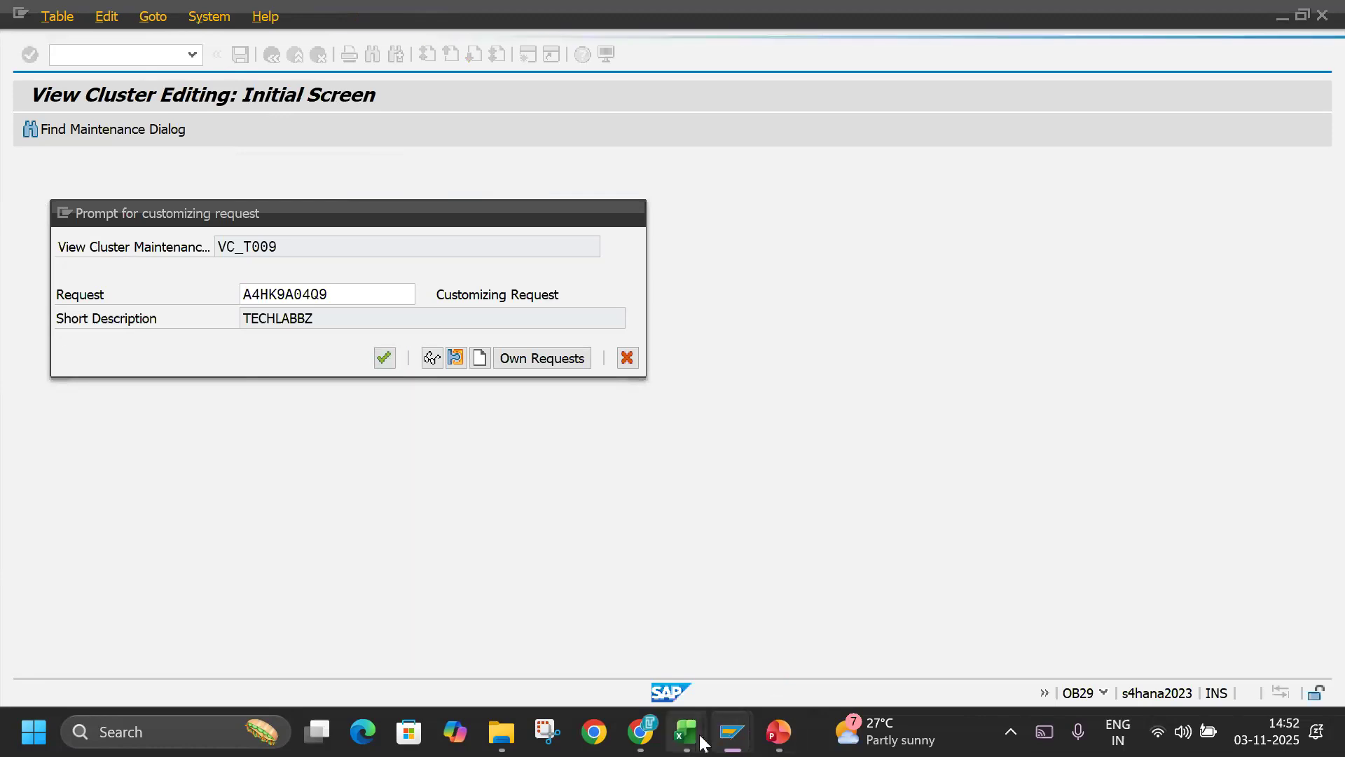
mouse_move(701, 741)
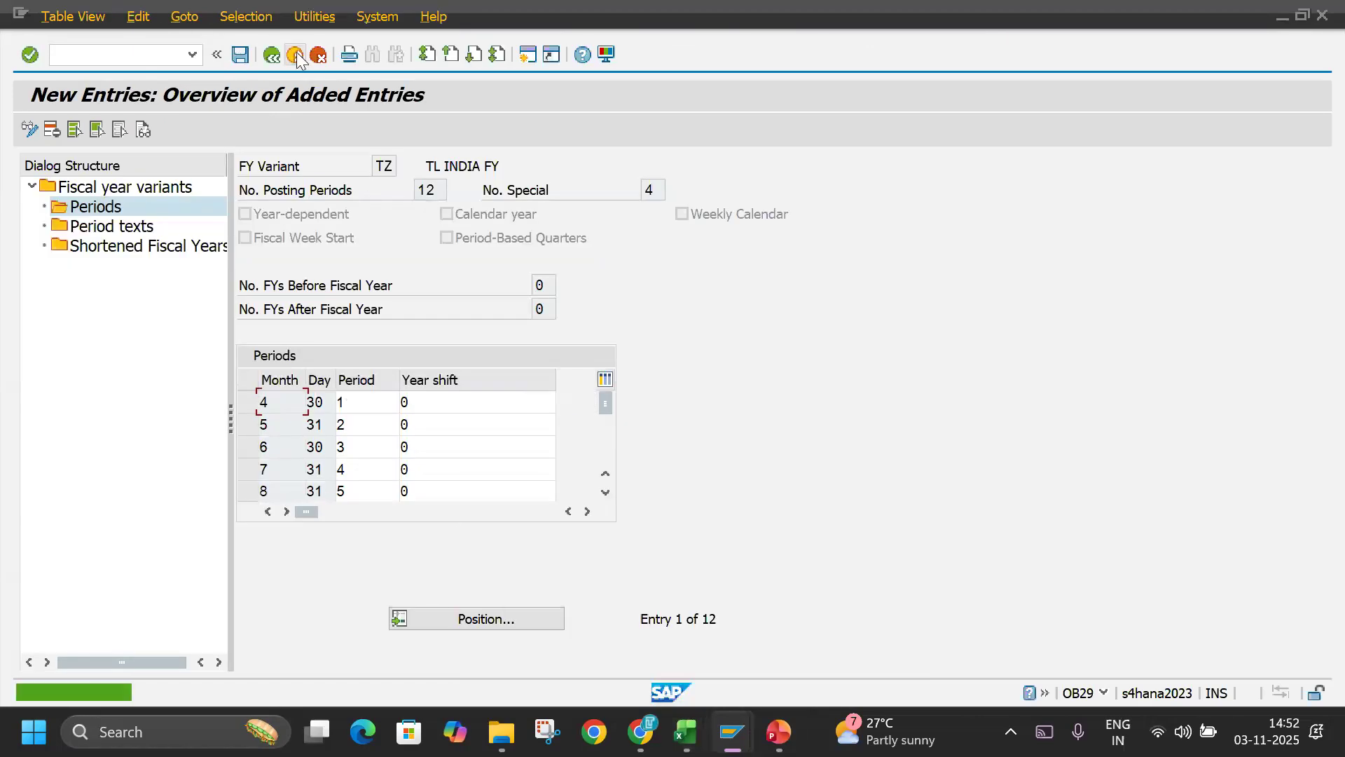
Return to the fiscal year variants overview and position the list on variant TZ.
click(273, 56)
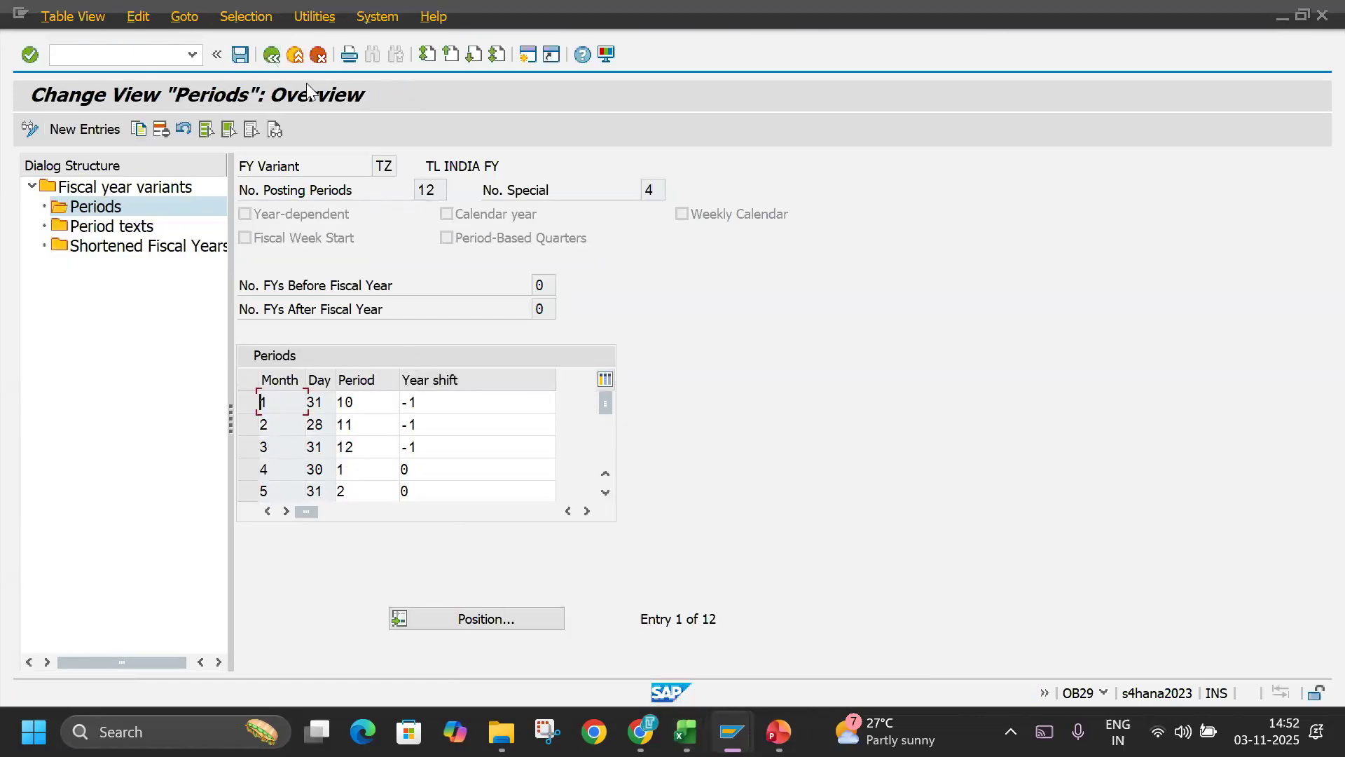
click(273, 57)
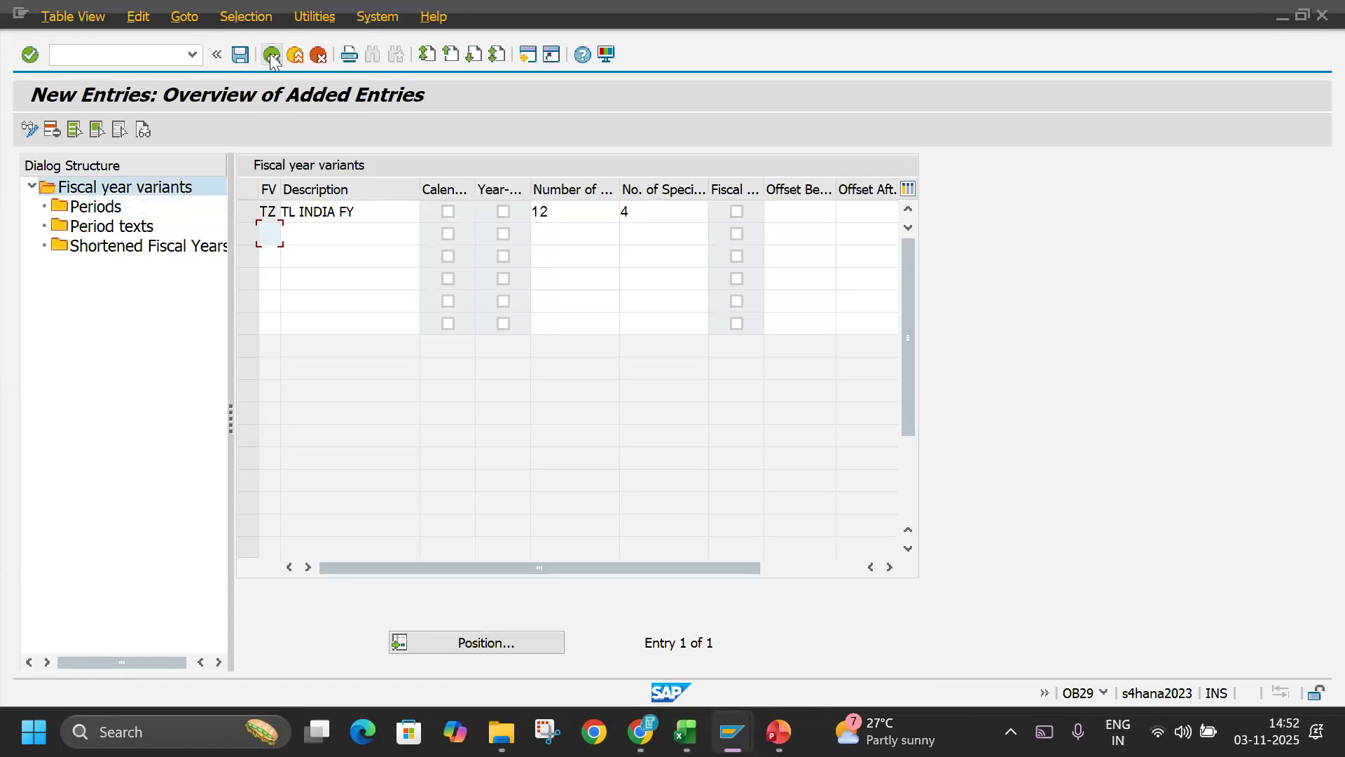
click(273, 57)
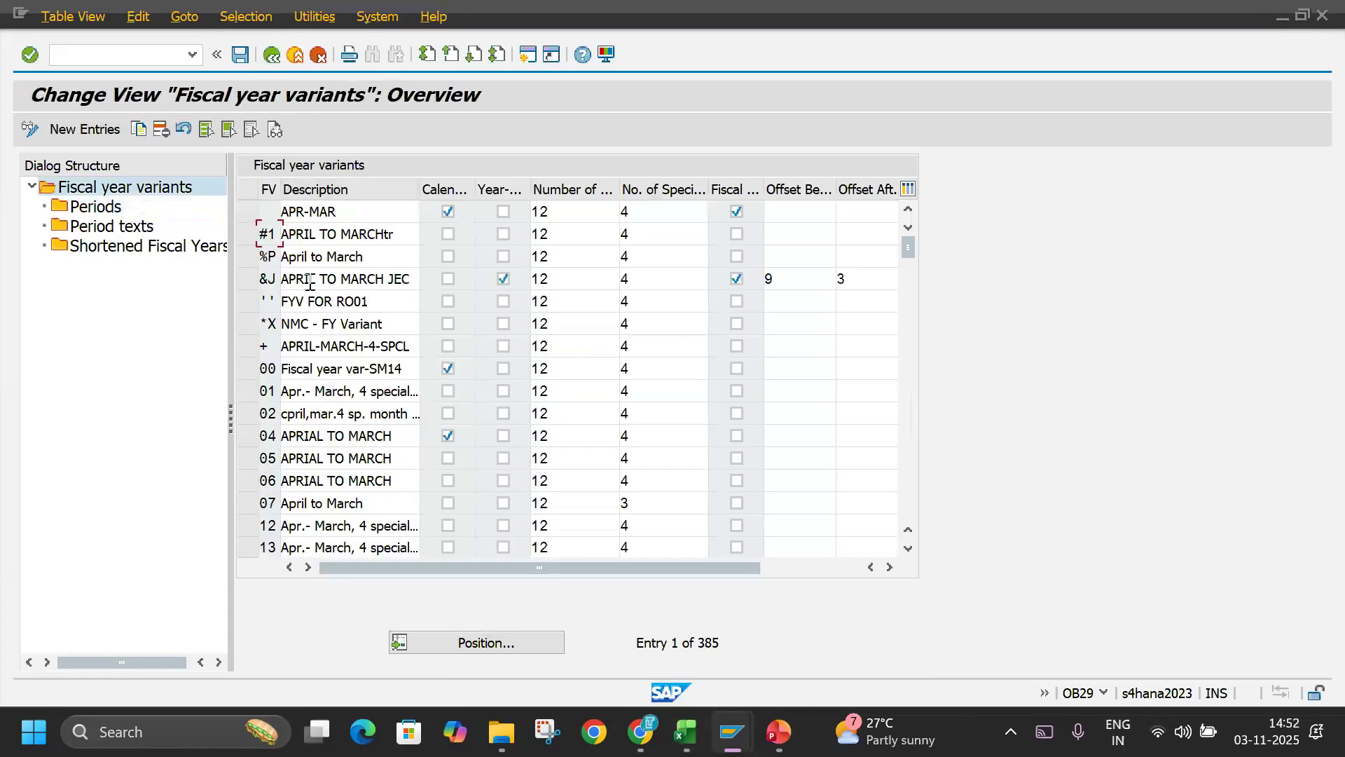
click(431, 643)
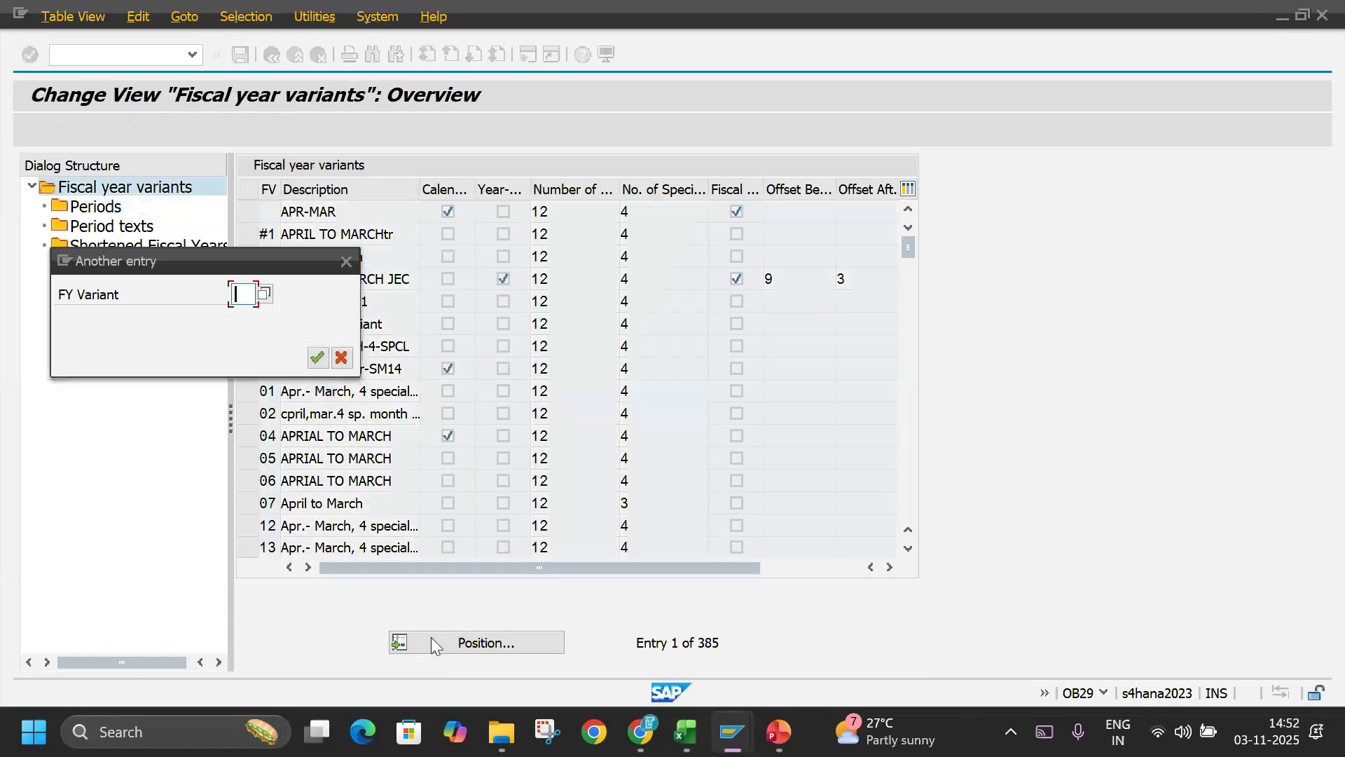
text(TZ)
key(Return)
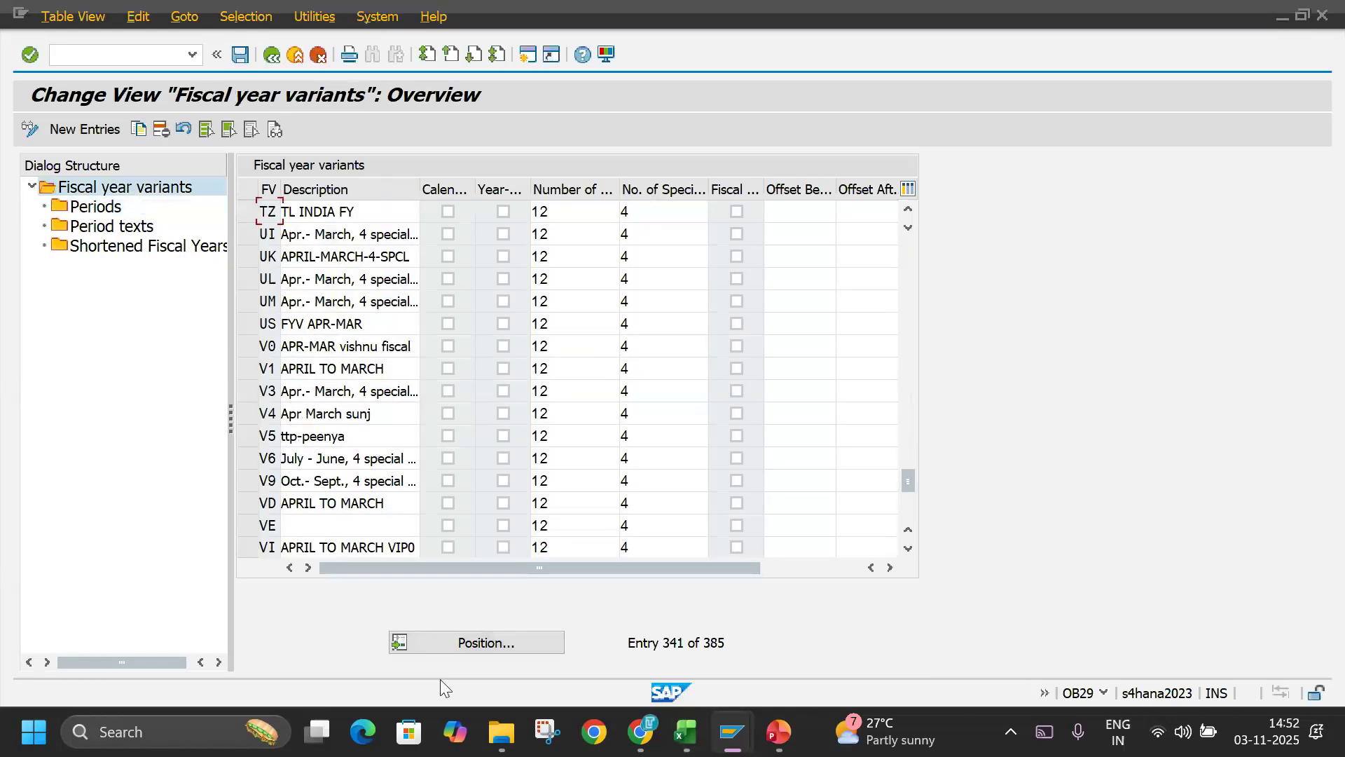
Examine the periods and period texts of fiscal year variant V3.
click(248, 391)
double_click(96, 206)
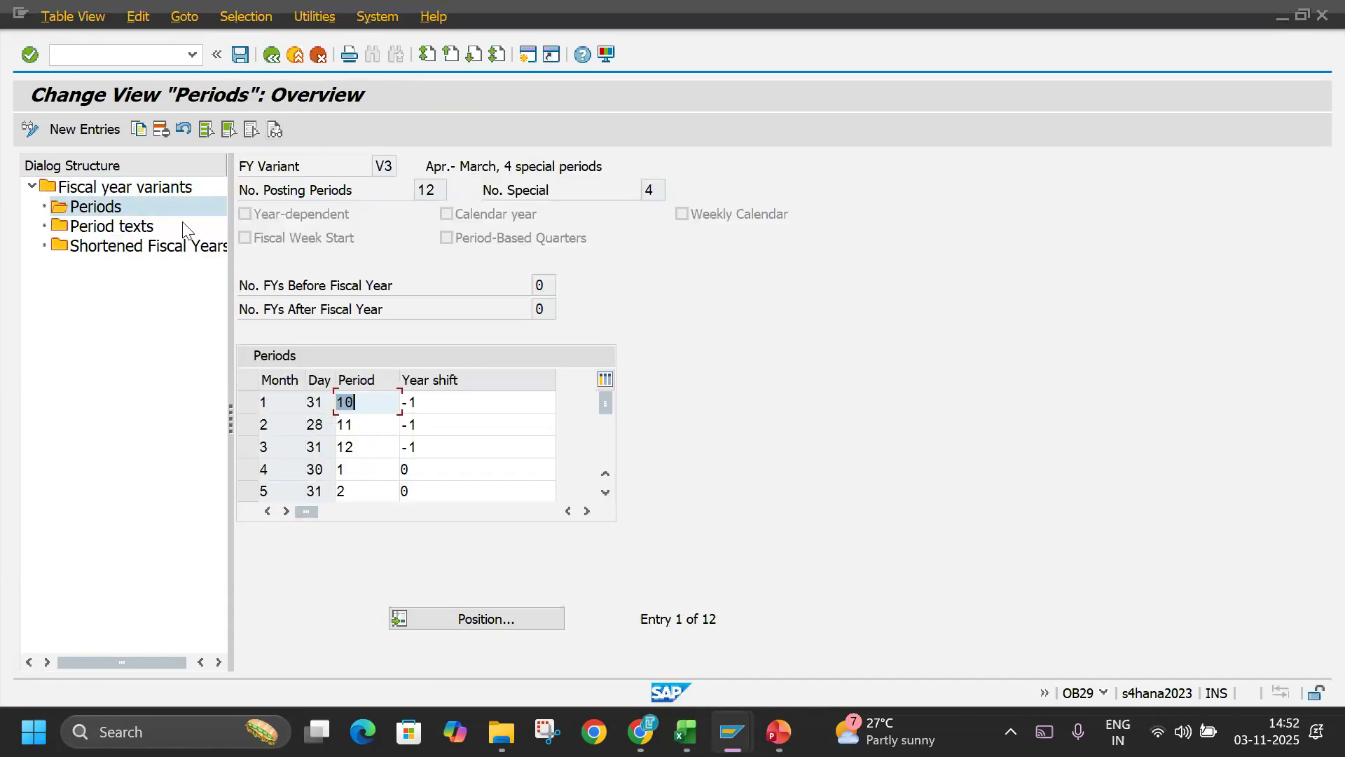
double_click(102, 233)
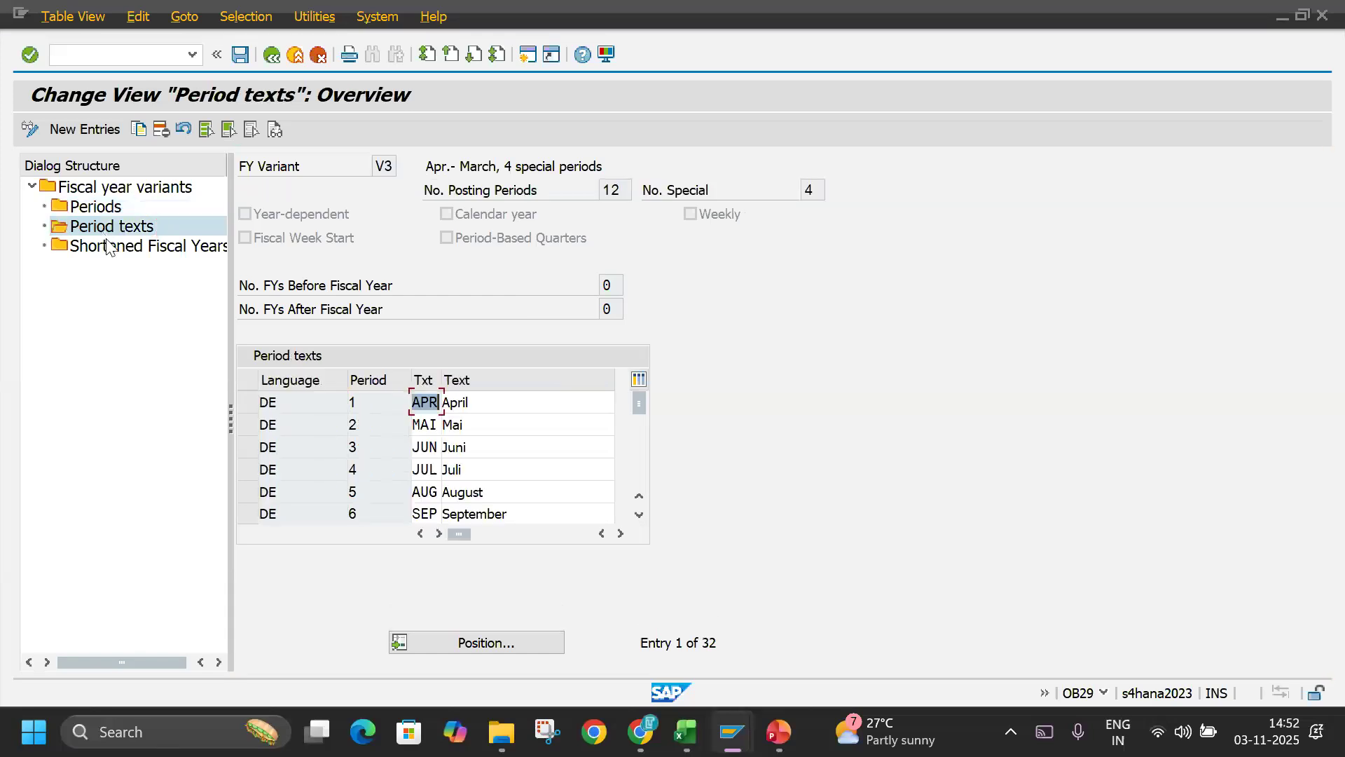
click(486, 405)
click(272, 409)
click(516, 429)
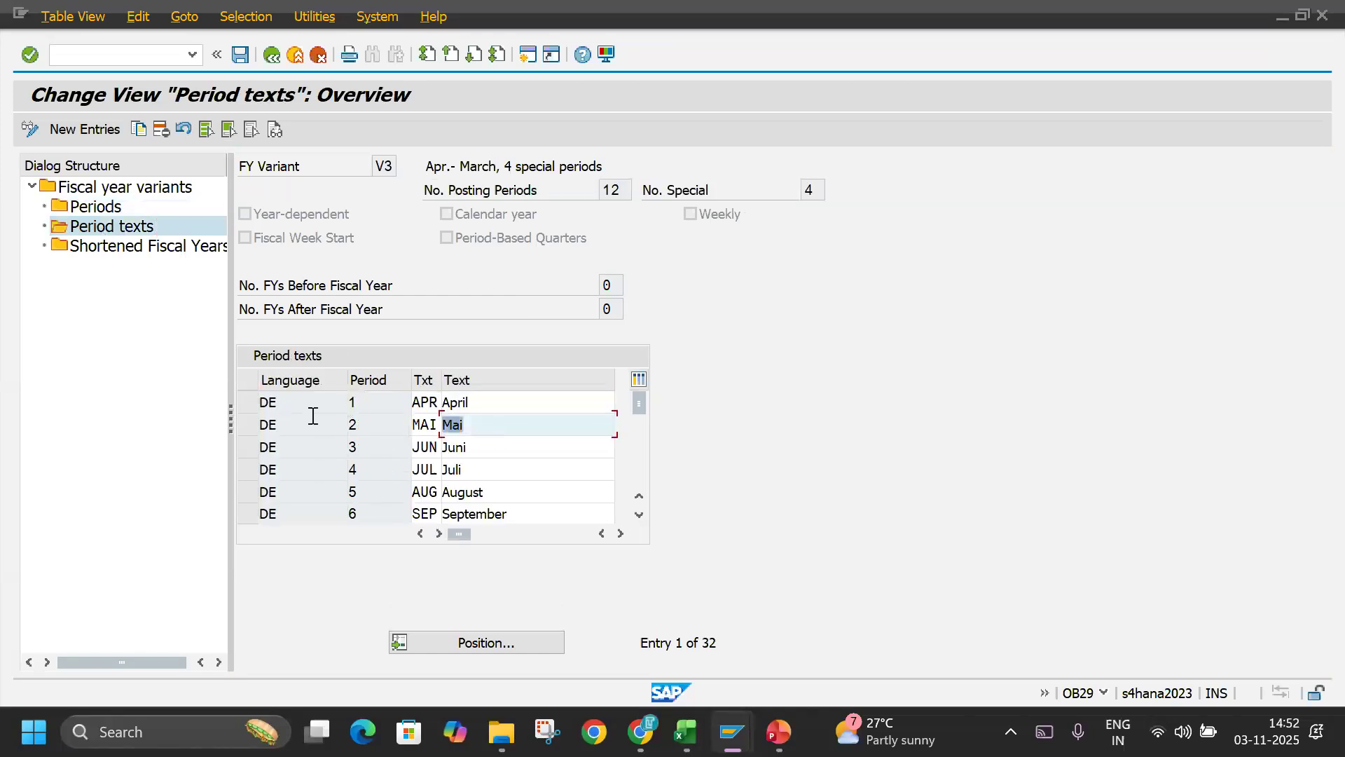
Try to view the shortened fiscal years of variant V3, and return to the variants overview.
double_click(135, 246)
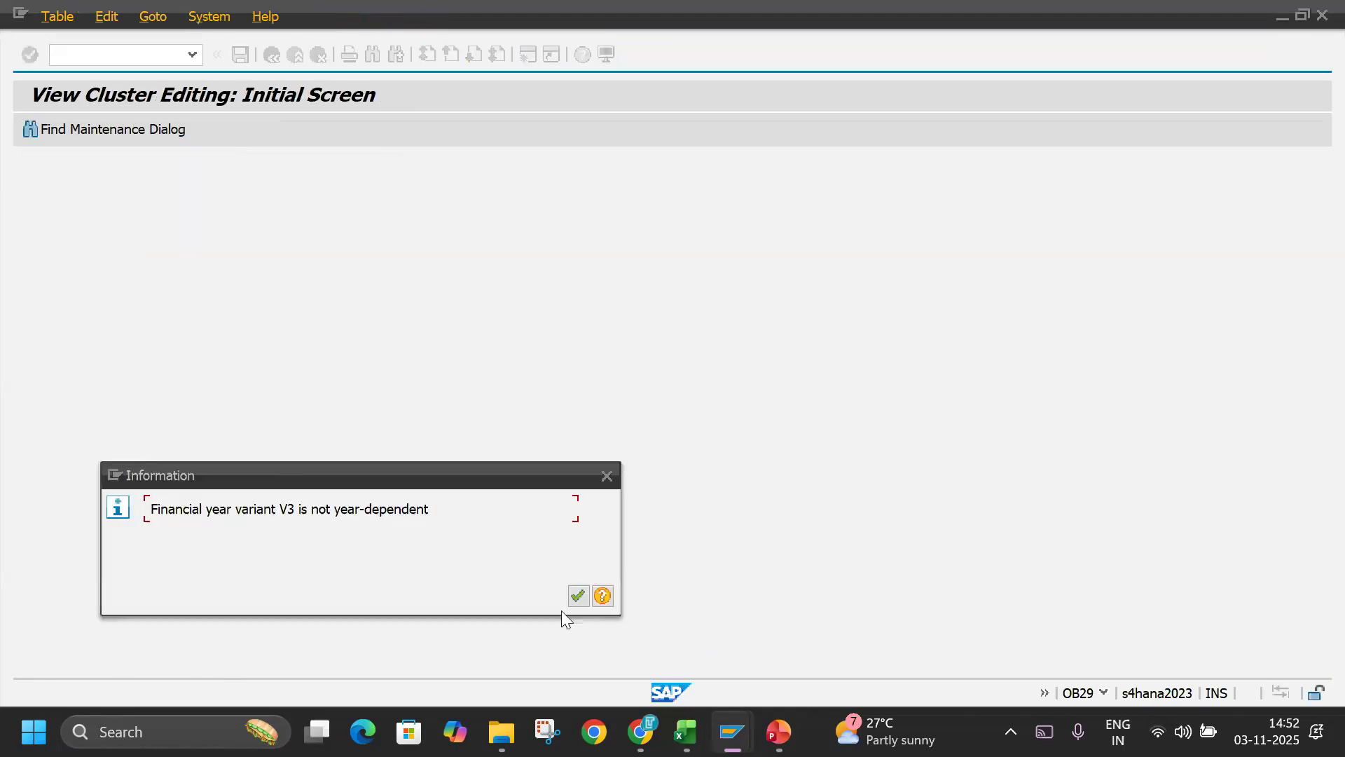
click(574, 598)
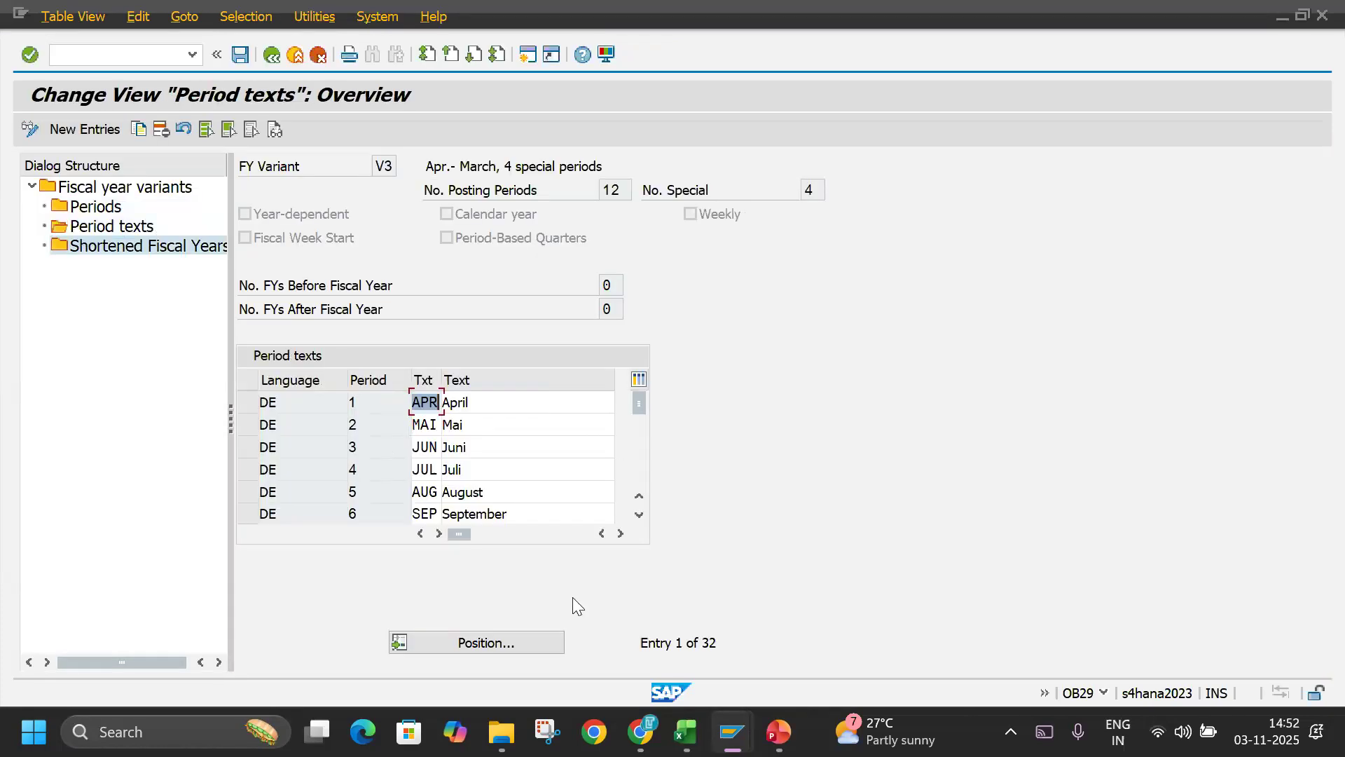
key(F3)
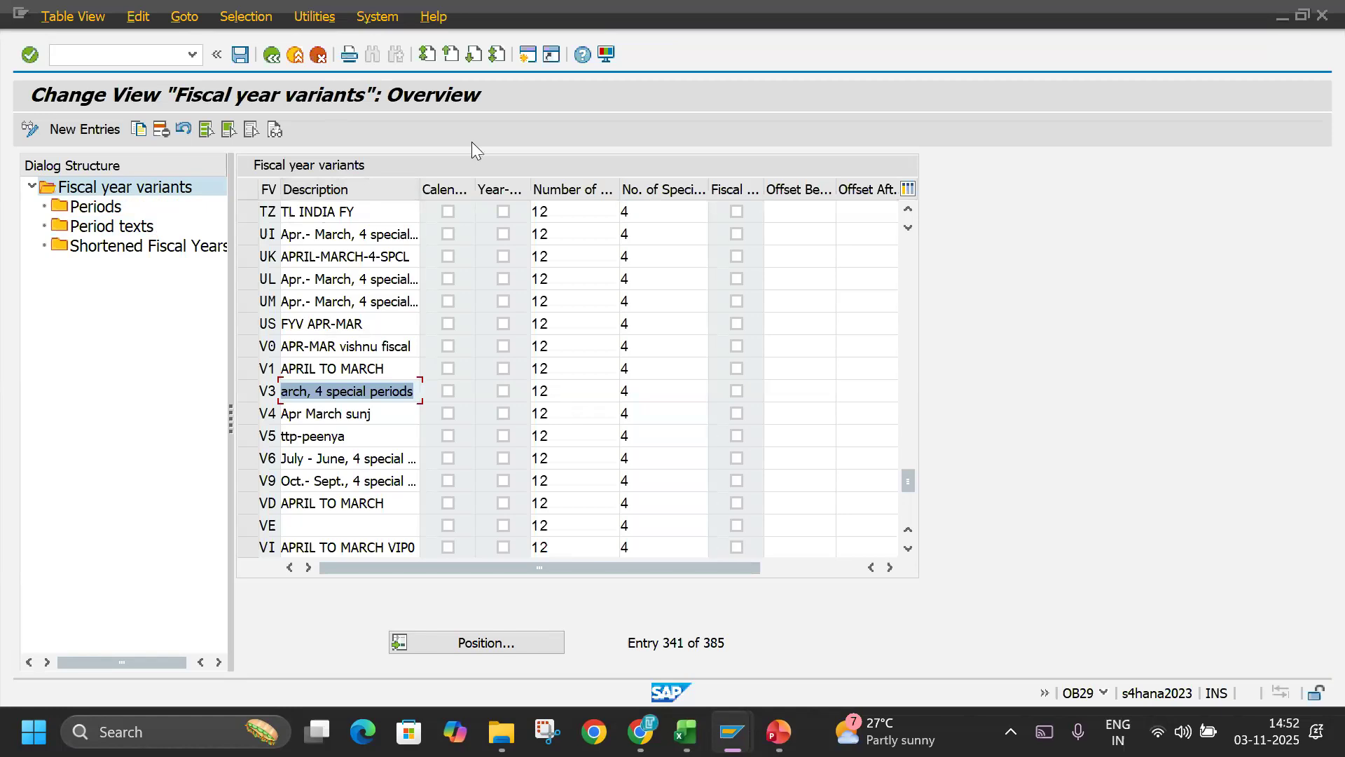
Check the workbook in Excel for the step that assigns the fiscal year variant to a company code, and return to SAP.
key(alt+Tab)
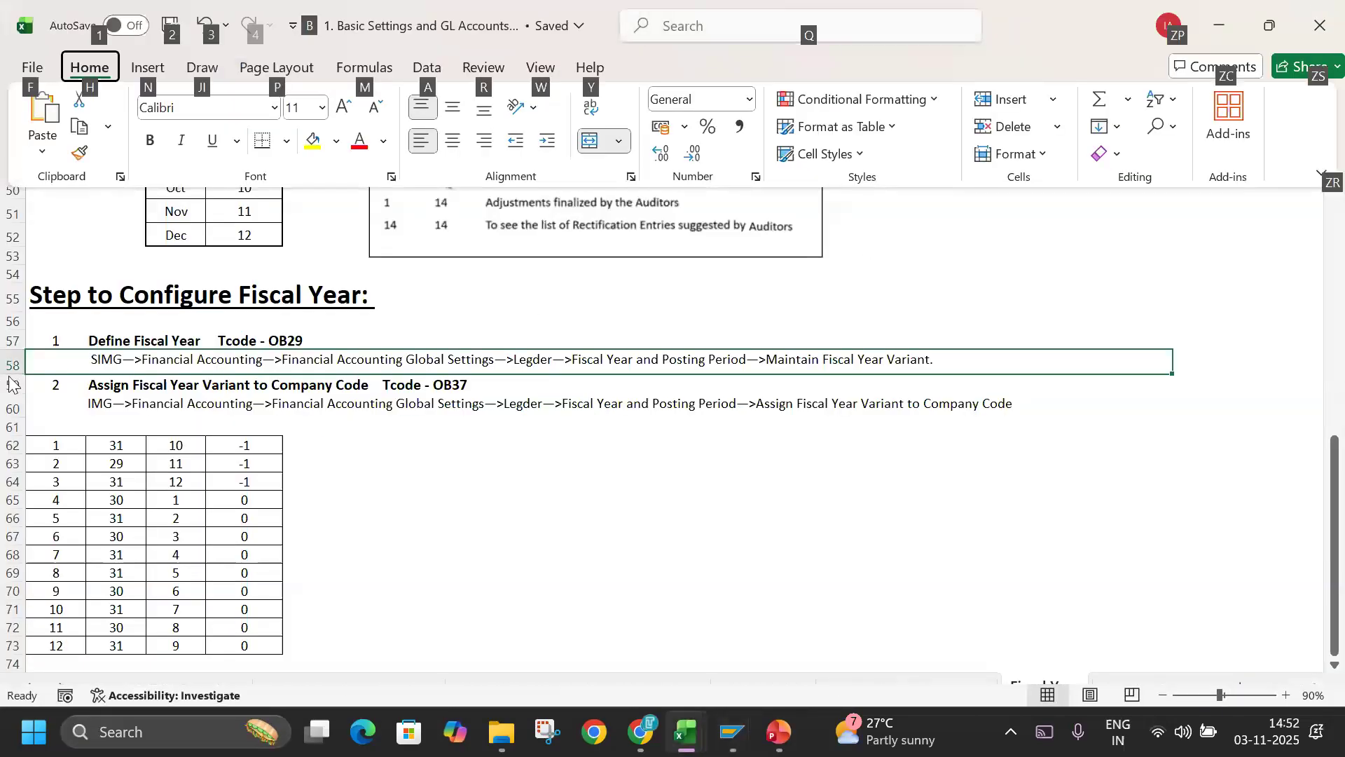
click(12, 384)
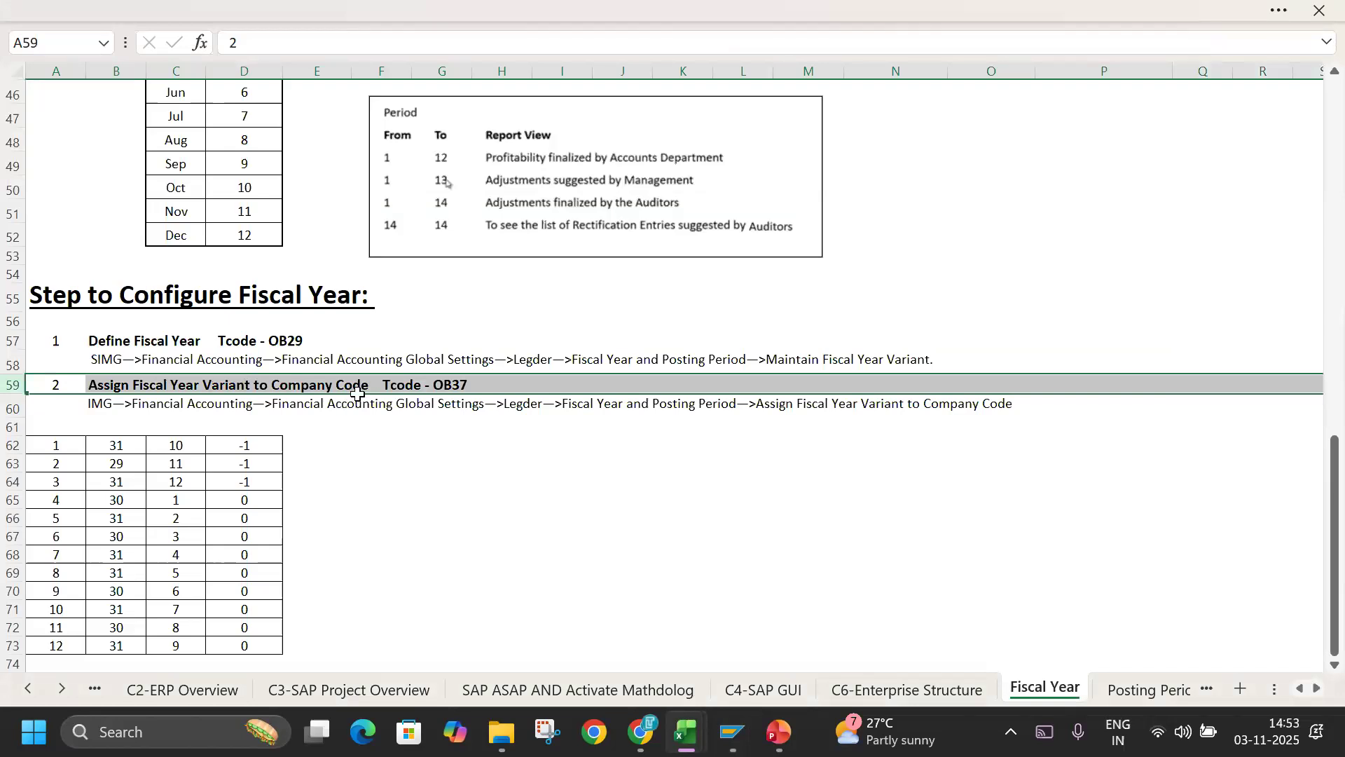
key(alt+Tab)
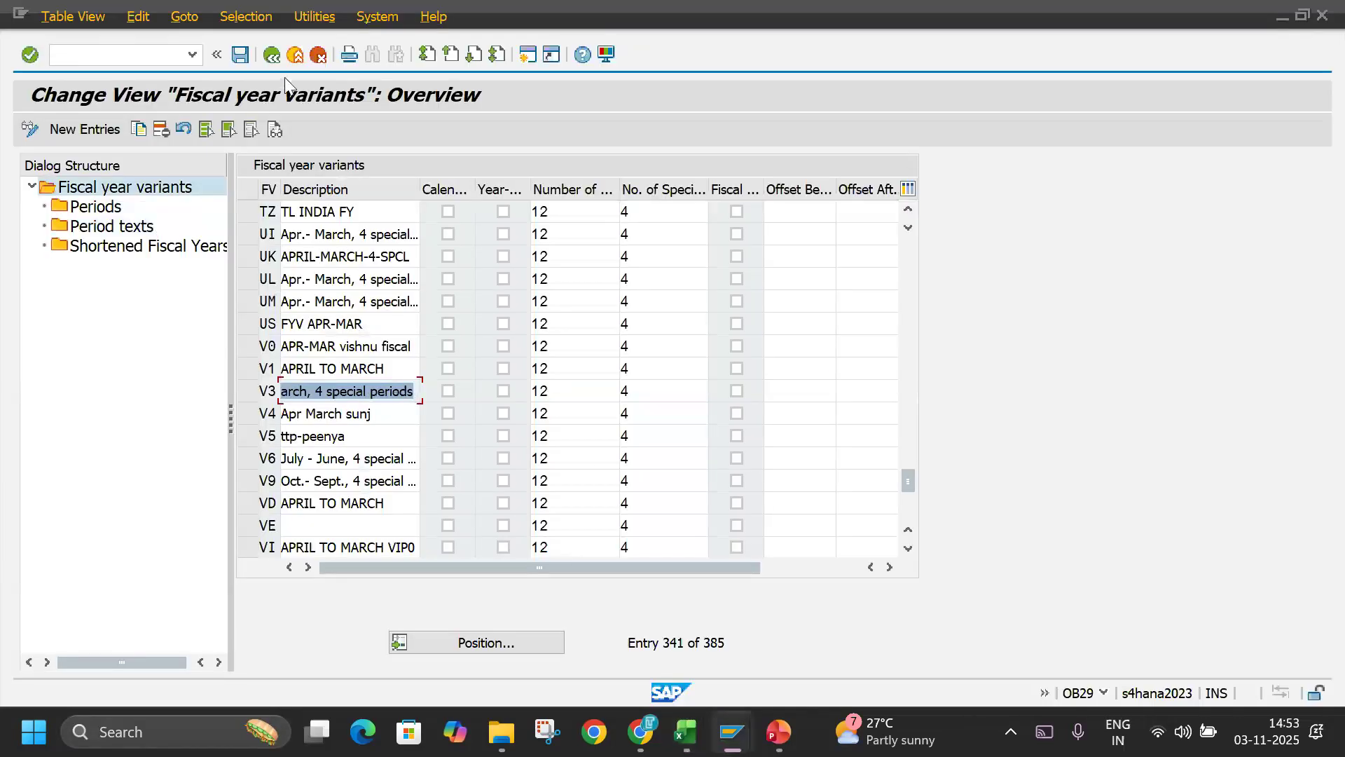
Leave the variant maintenance and open the IMG activity Assign Company Code to a Fiscal Year Variant.
click(293, 56)
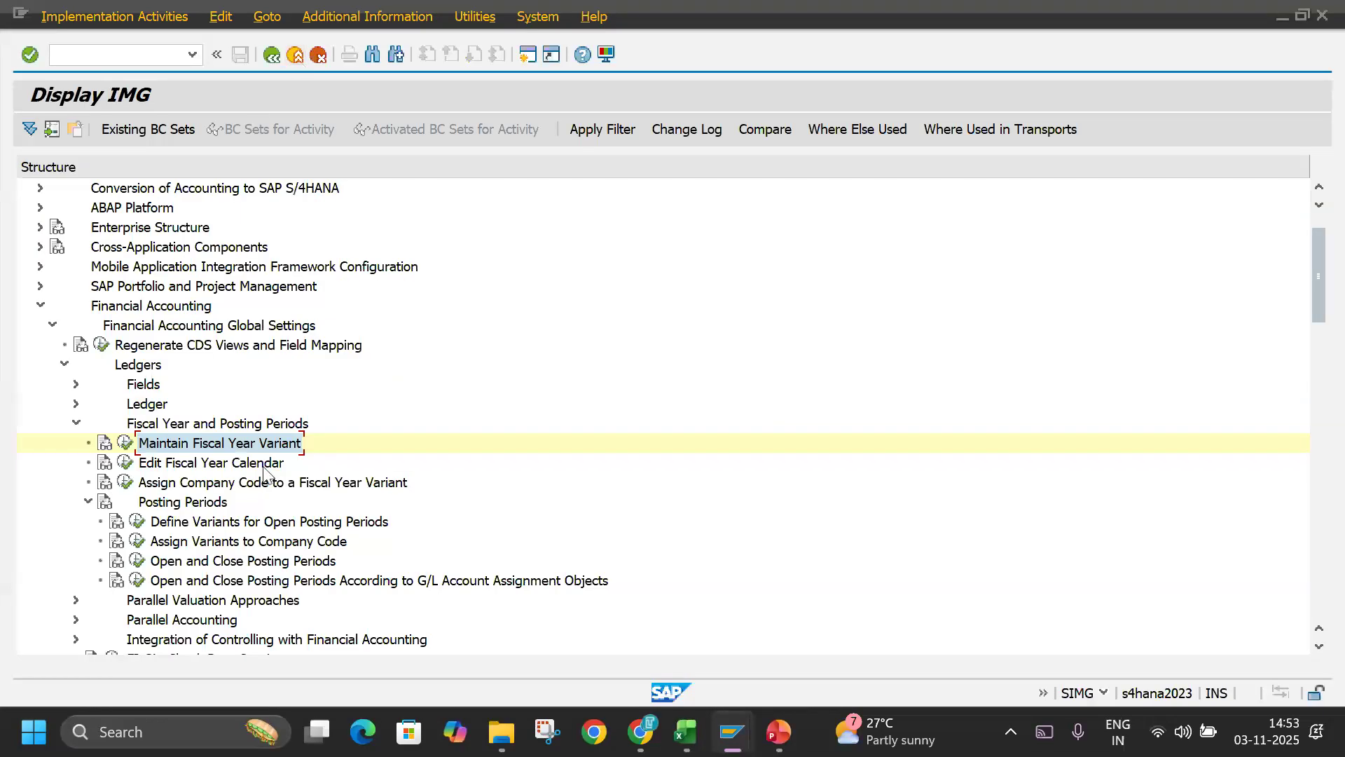
click(166, 485)
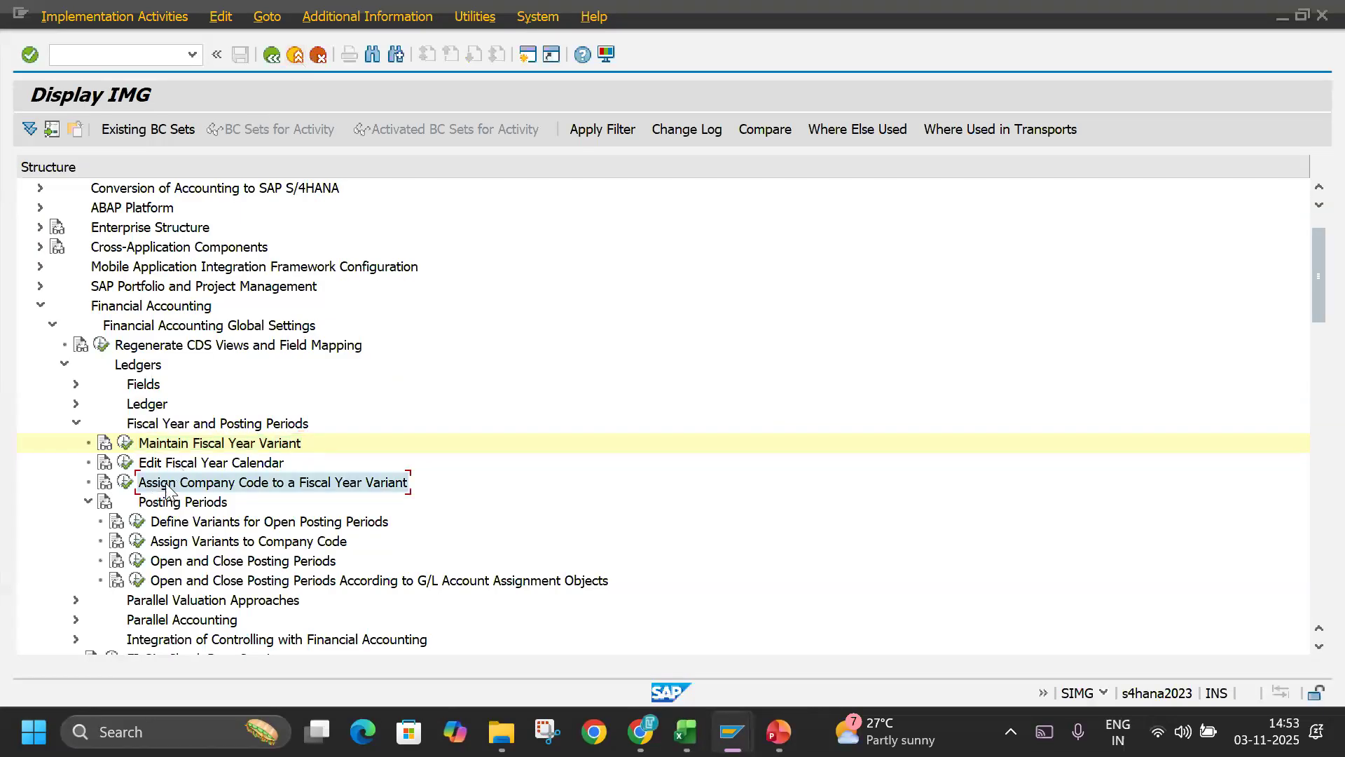
click(123, 482)
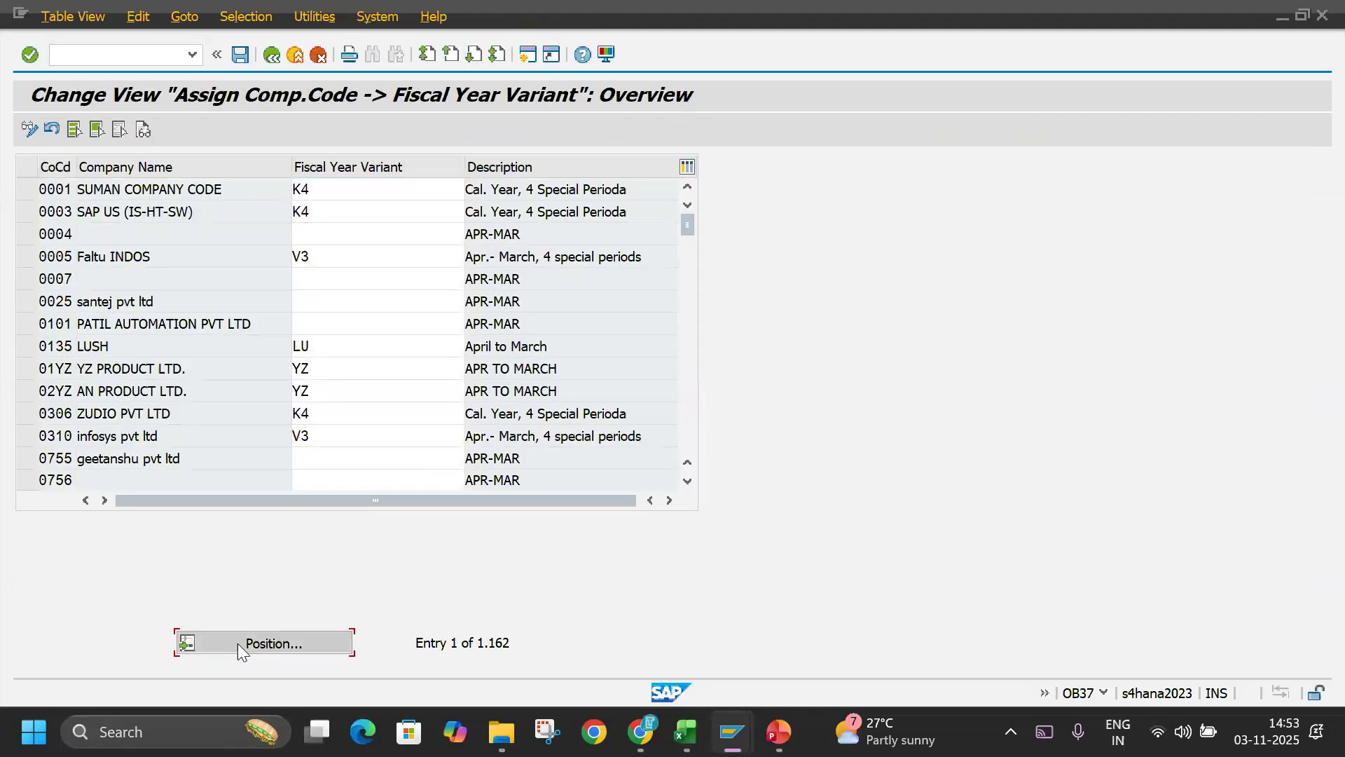
Locate company code TLIN in the assignment list and set its fiscal year variant to V3.
click(238, 643)
text(TLIN)
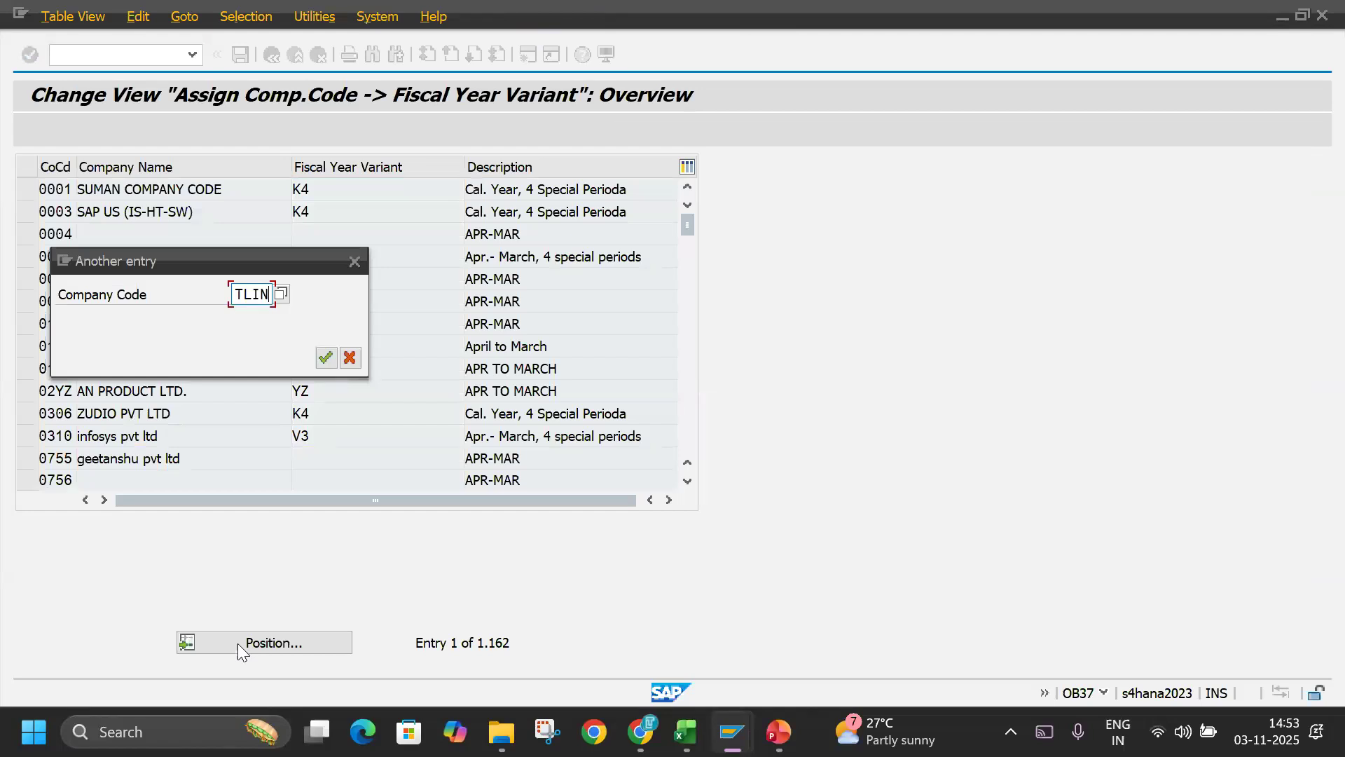
key(Return)
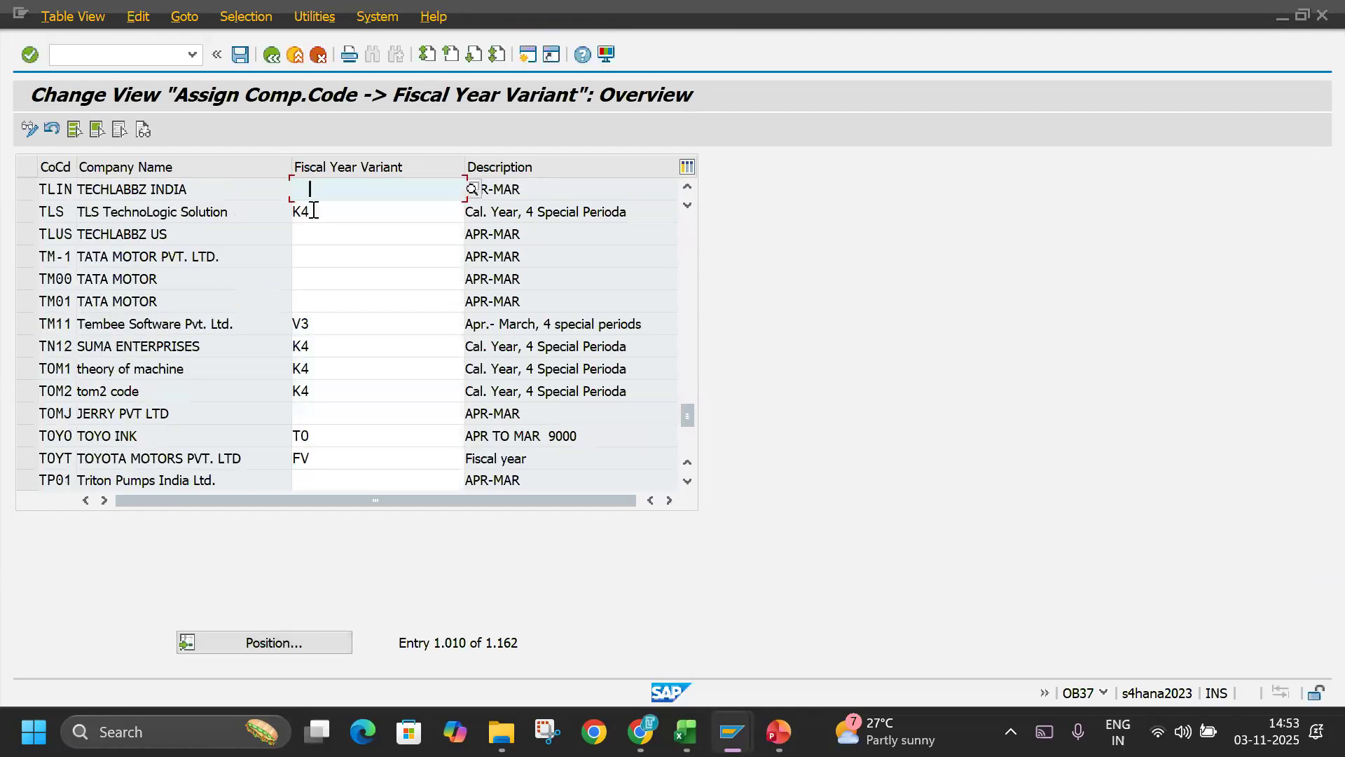
text(V3)
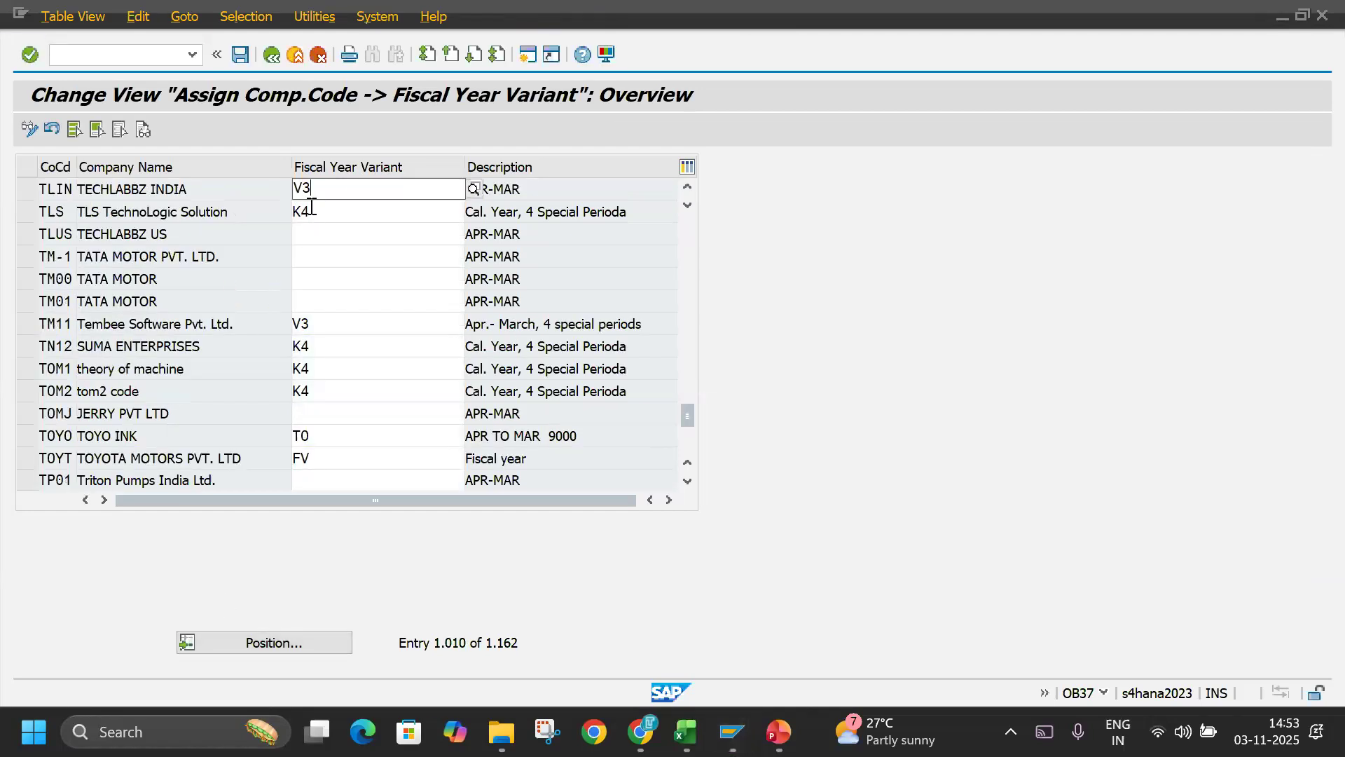
click(310, 231)
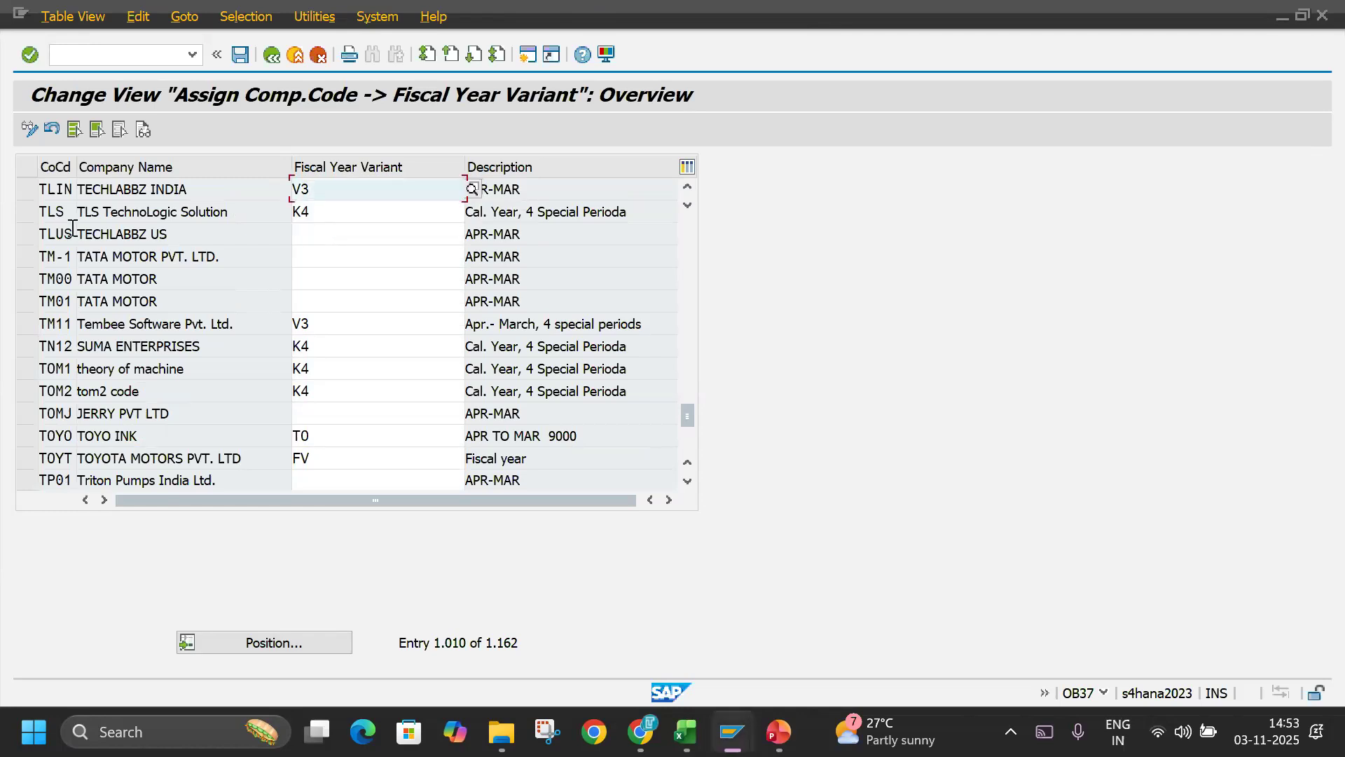
Set the fiscal year variant of company code TLUS to K4 and check the descriptions for TLIN and TLUS.
click(359, 231)
text(K4)
key(Return)
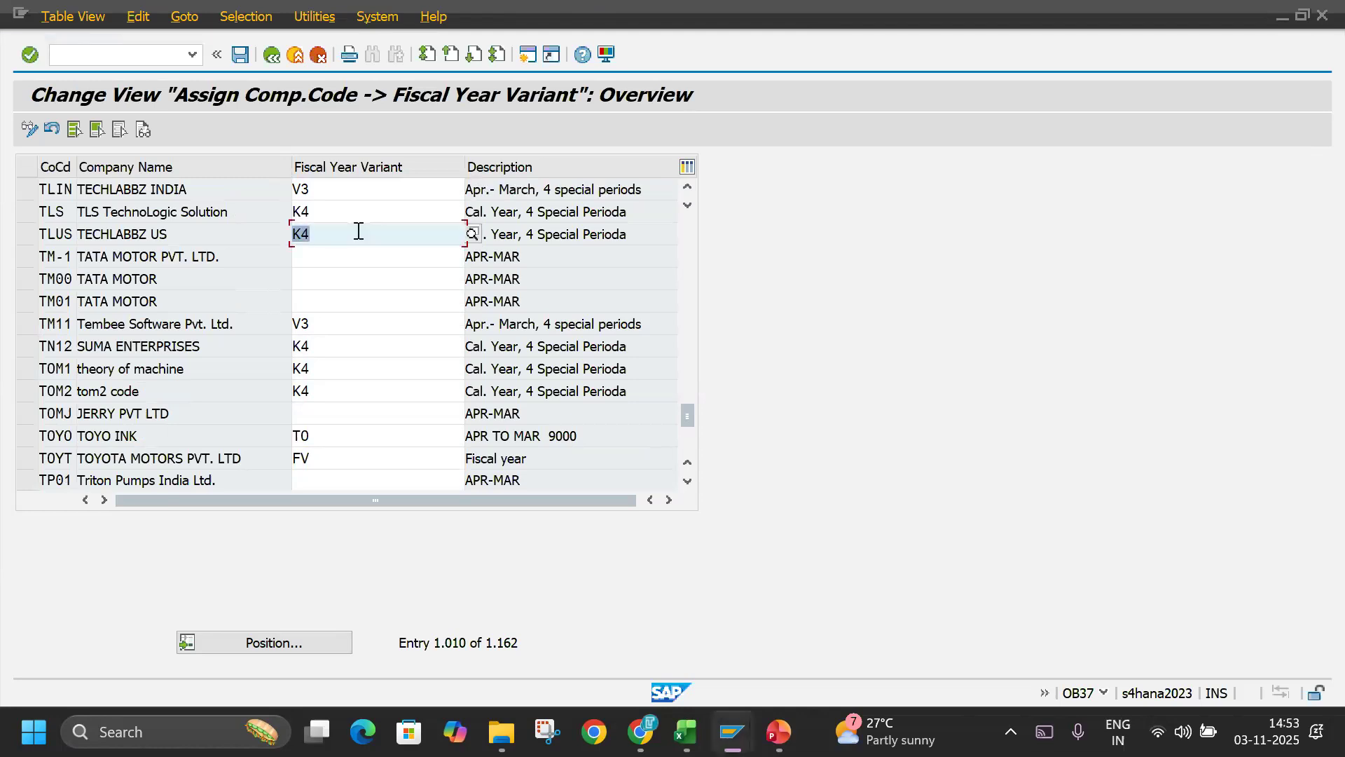
click(650, 188)
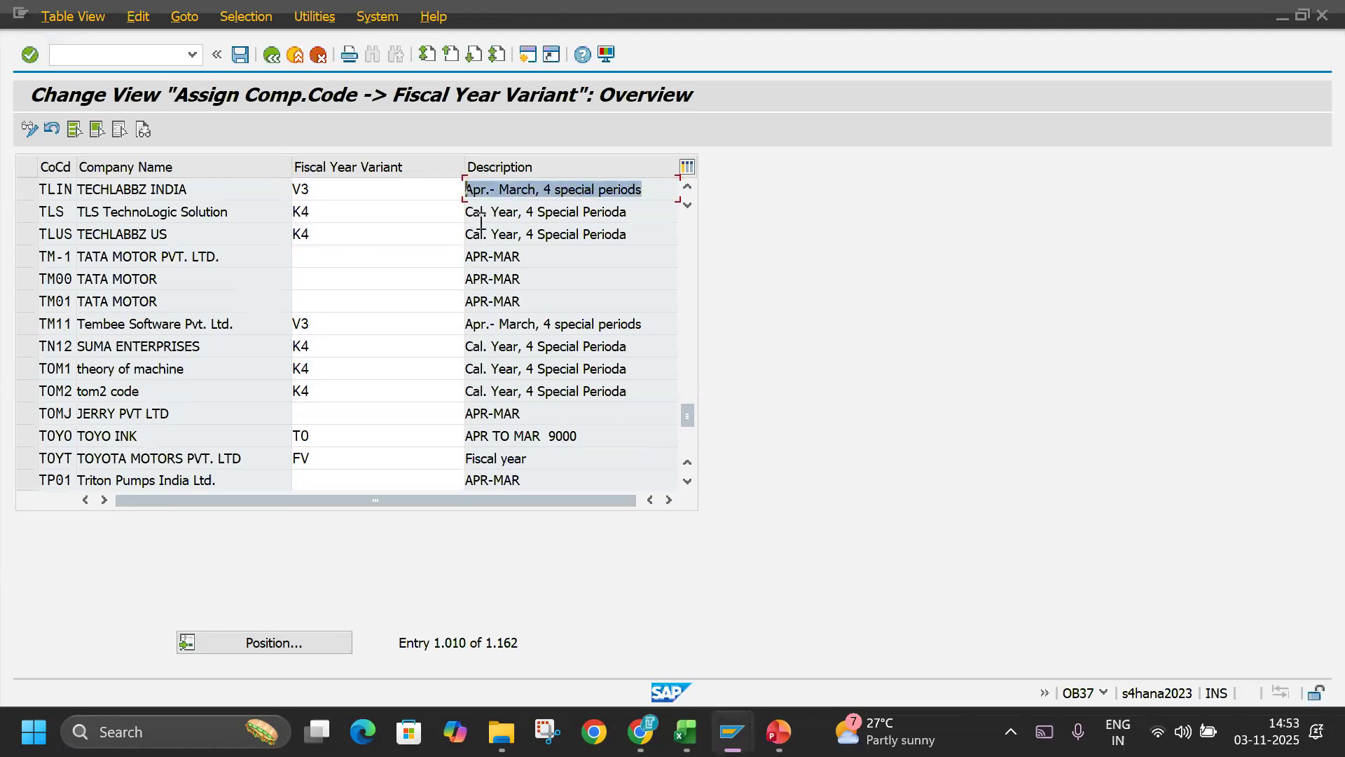
click(622, 233)
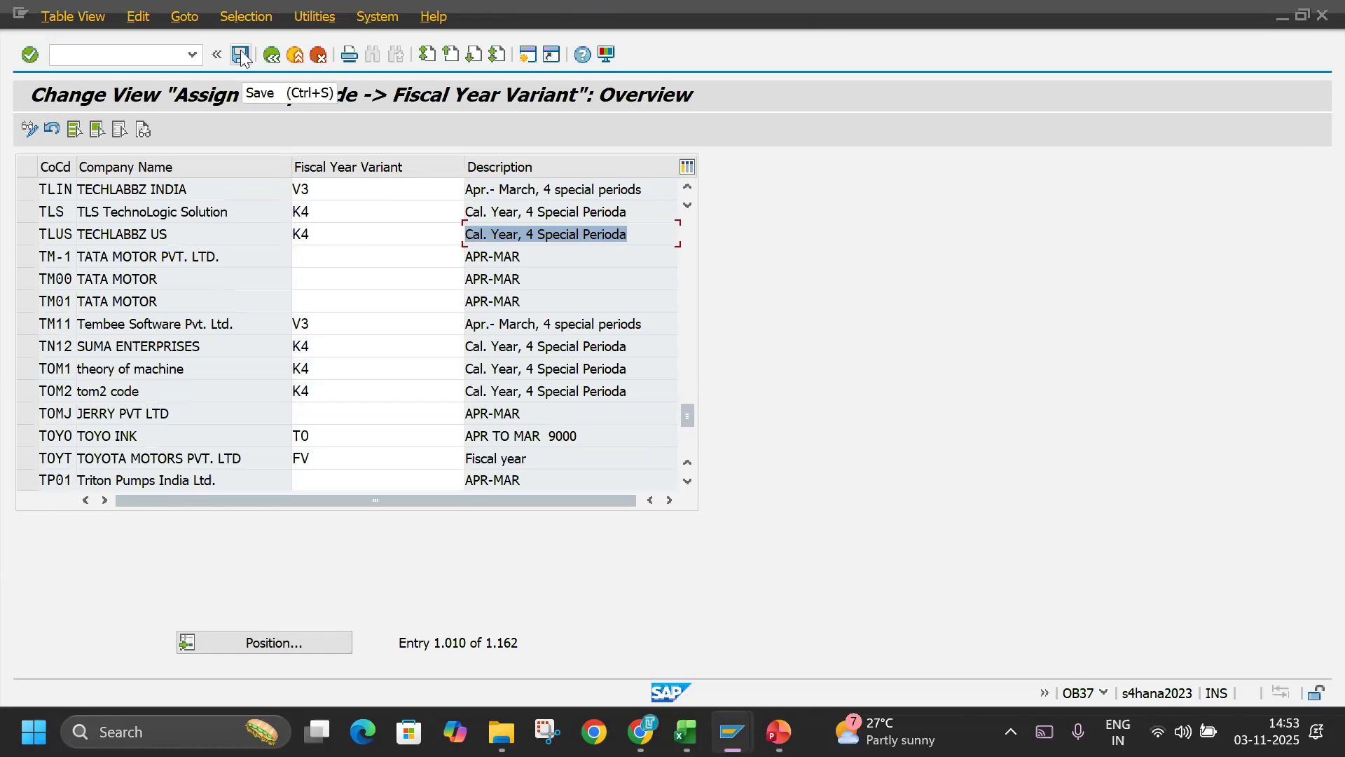
Position the list at company code 0001 and save the fiscal year variant assignments under the TECHLABBZ customizing request.
click(246, 641)
text(0001)
key(Return)
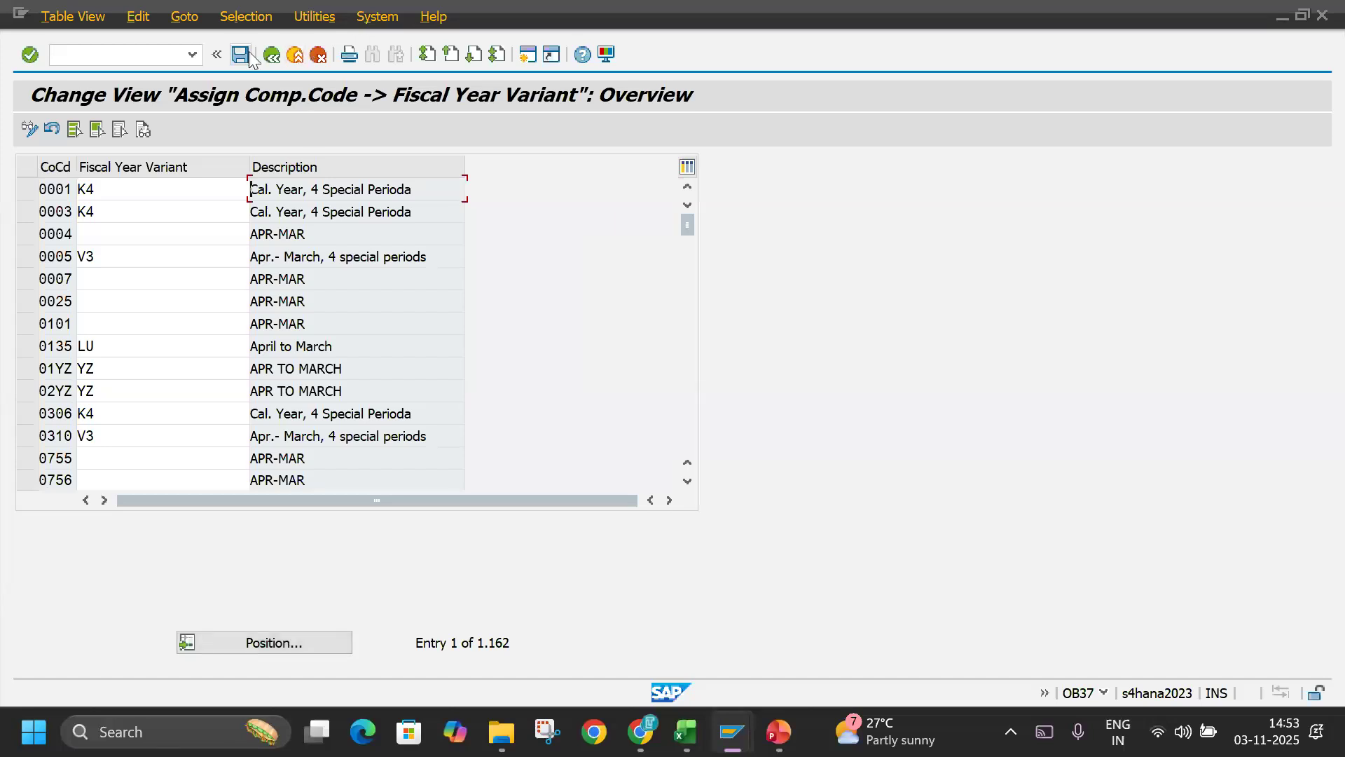
click(248, 53)
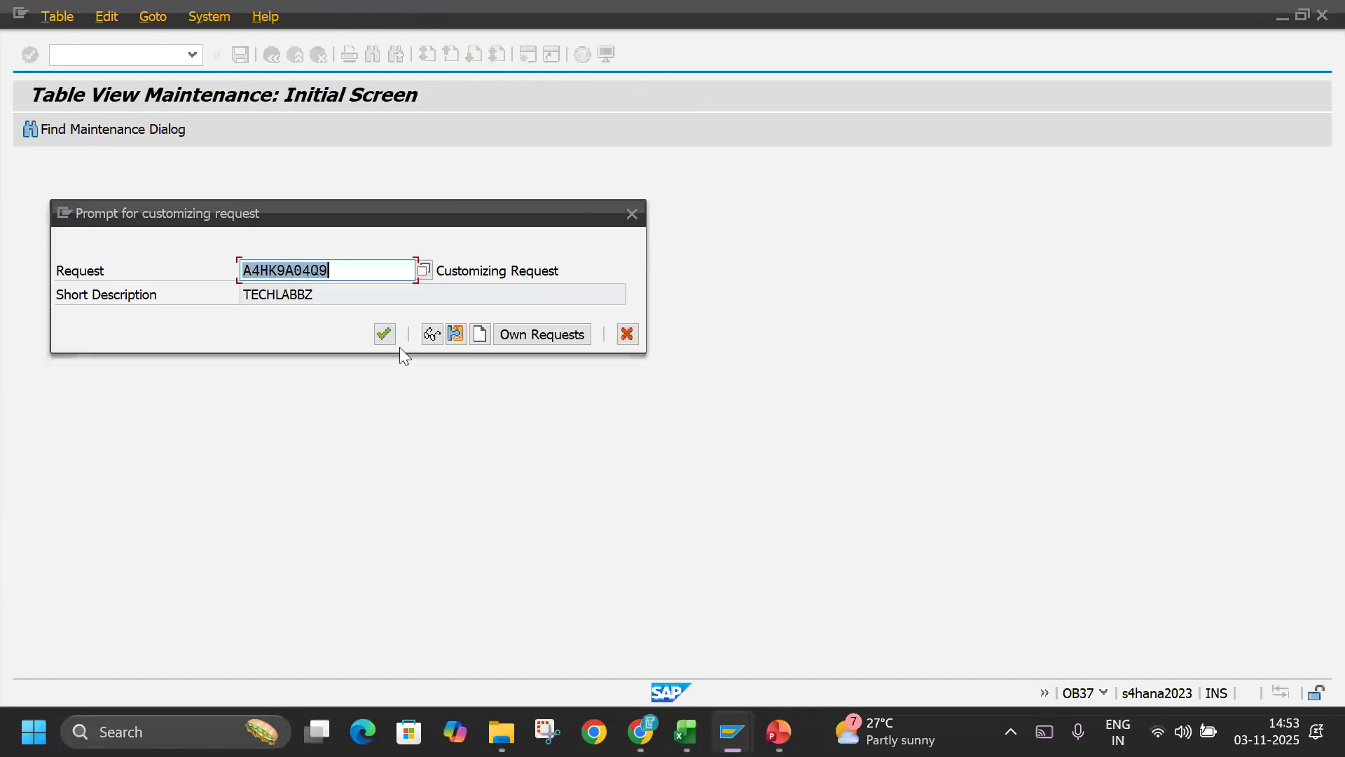
click(385, 334)
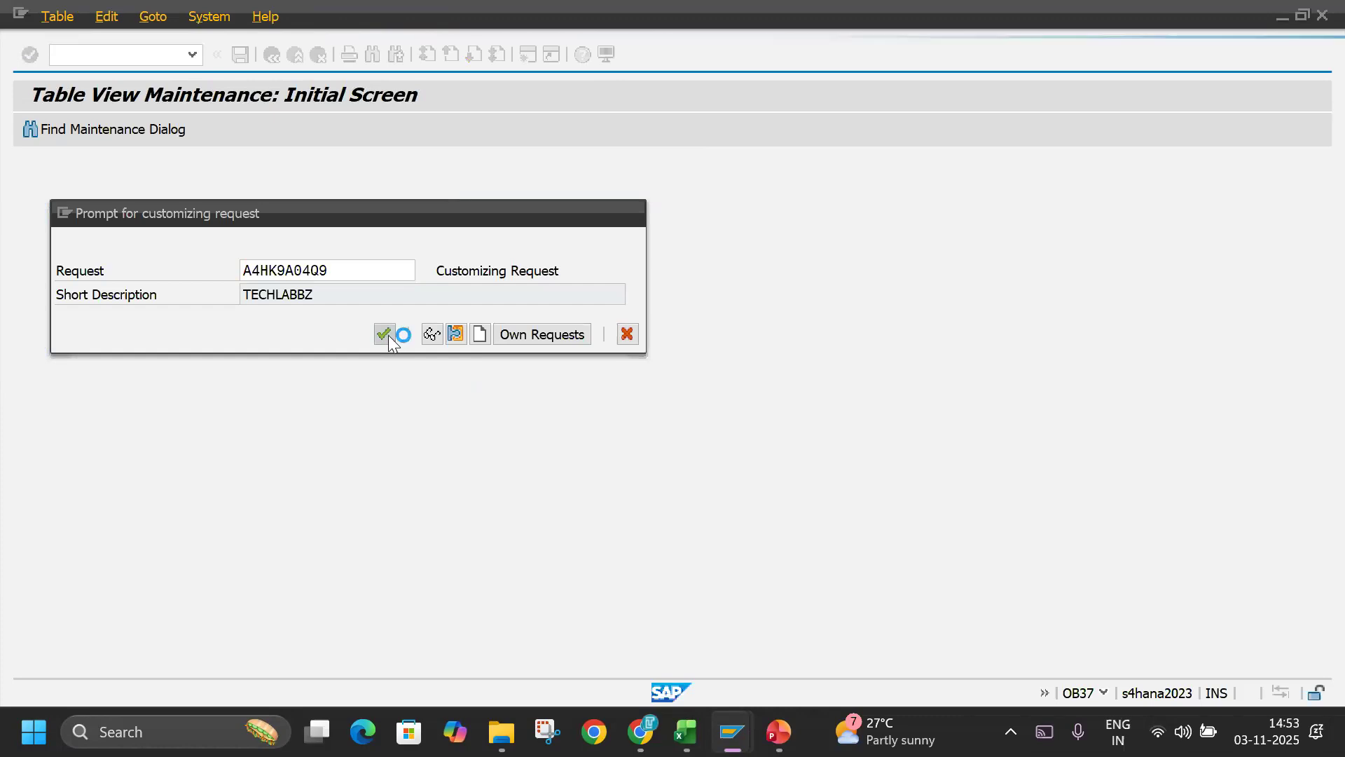
Switch to the Excel workbook and view the Posting Period sheet from its beginning.
key(alt+Tab)
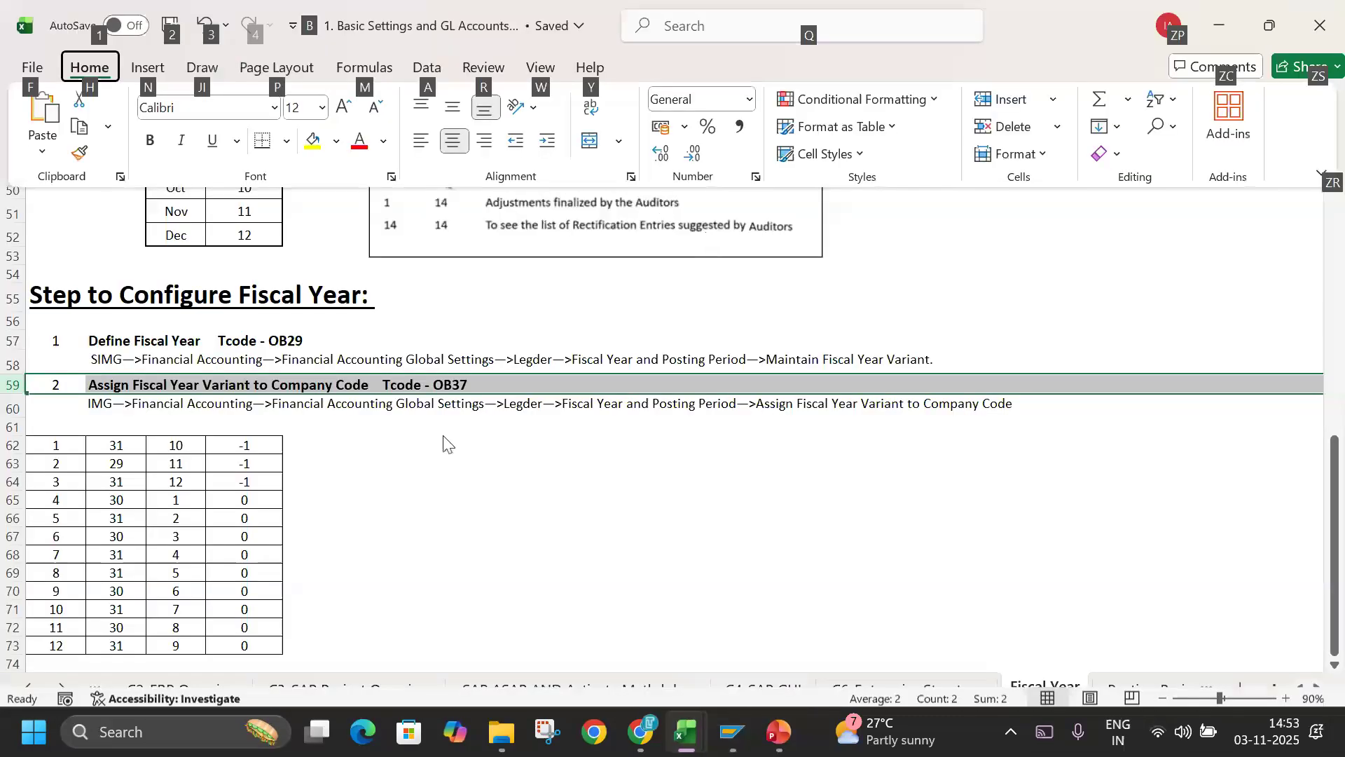
key(Escape)
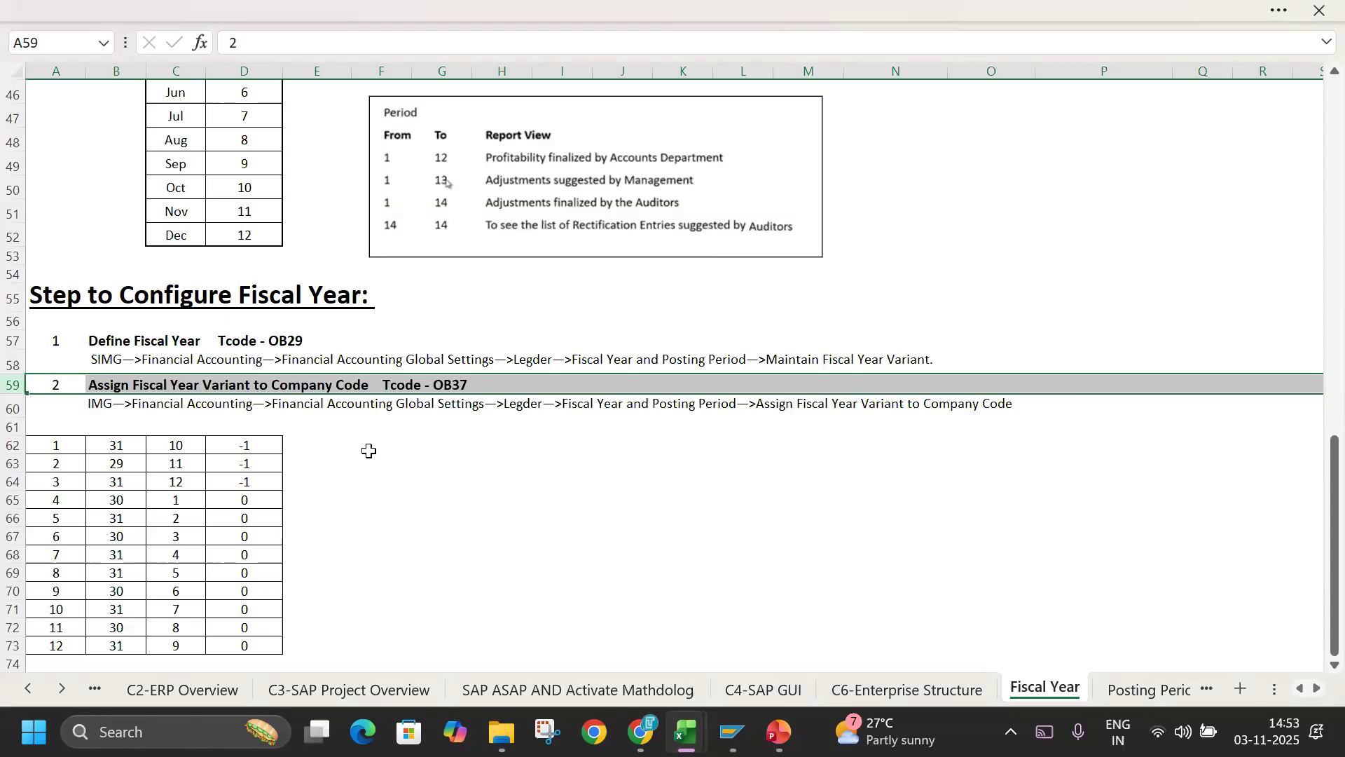
click(1125, 694)
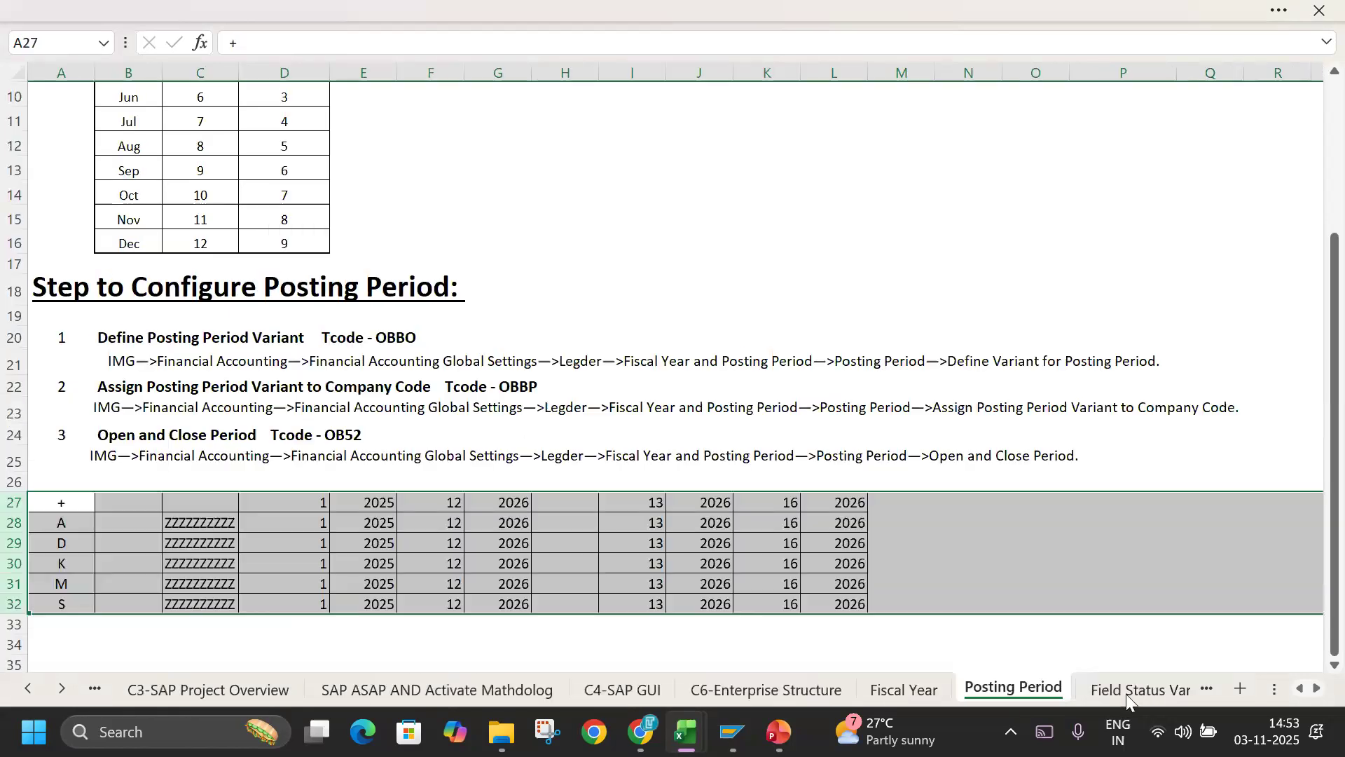
click(515, 539)
scroll(500, 496, up, 3)
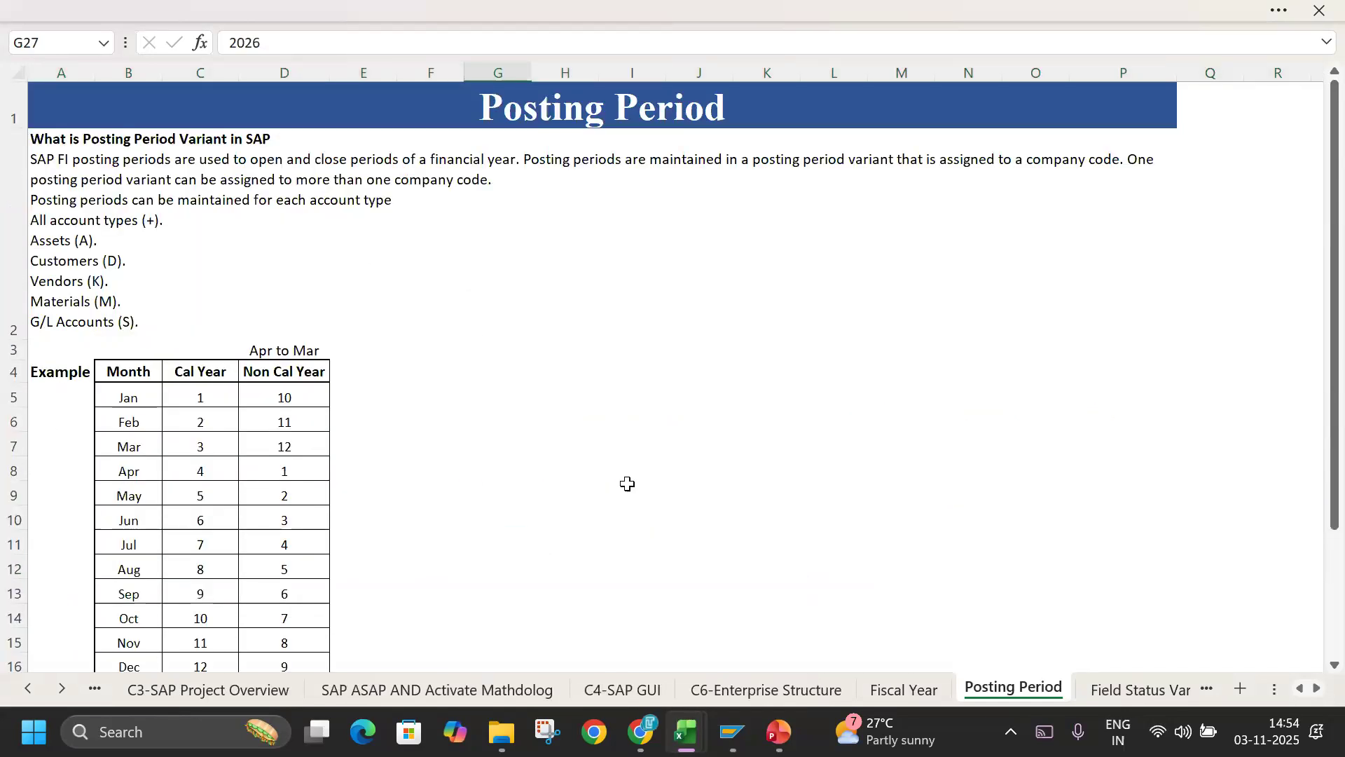
Glance at the running PowerPoint slide show, return to Excel, and review the Posting Period sheet's explanation and configuration steps.
mouse_move(779, 731)
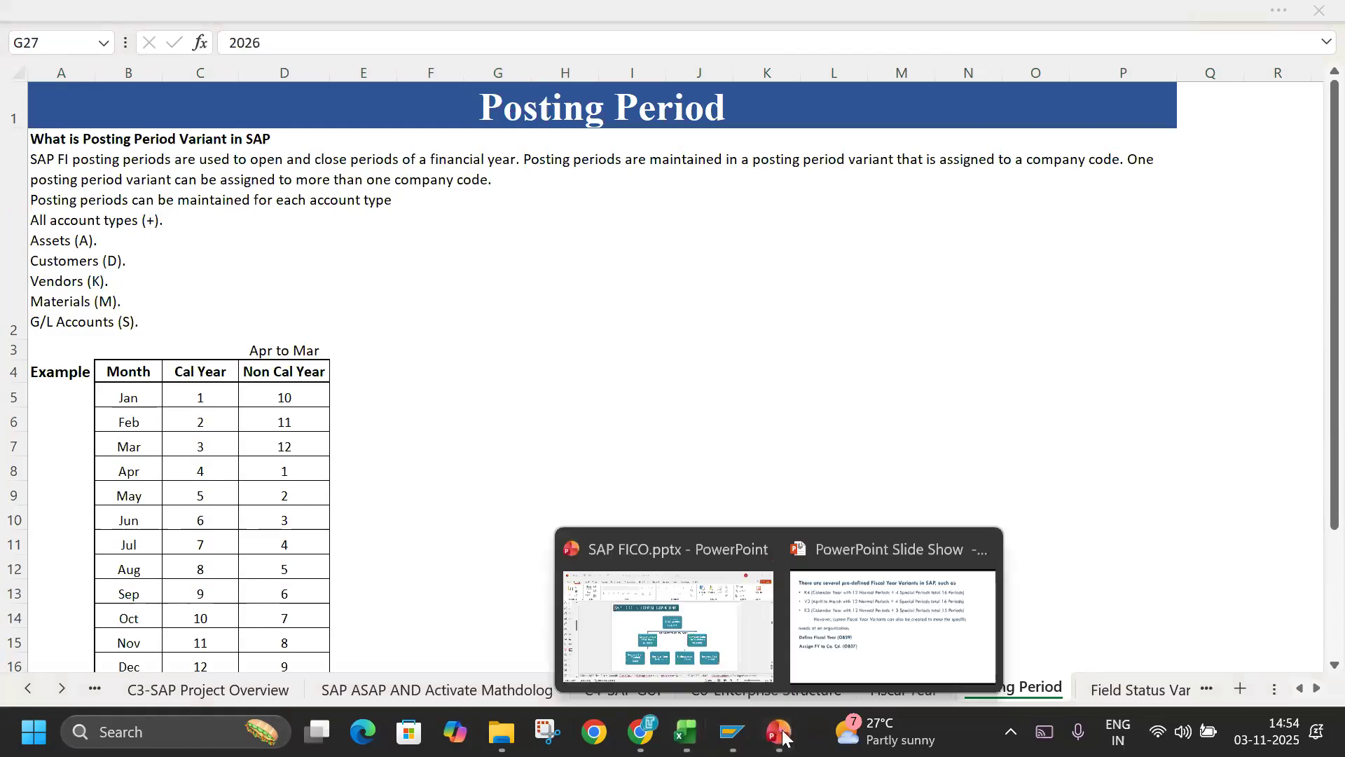
click(831, 656)
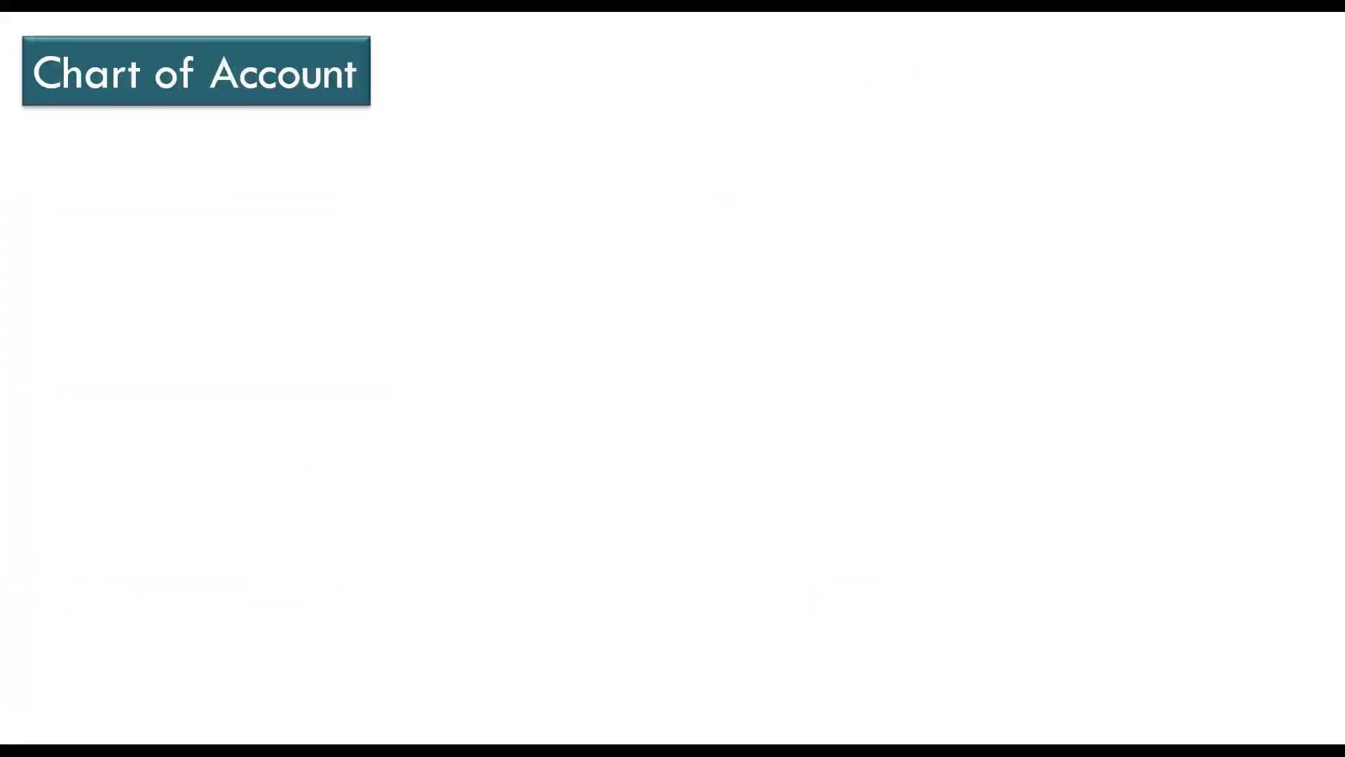
key(alt+Tab)
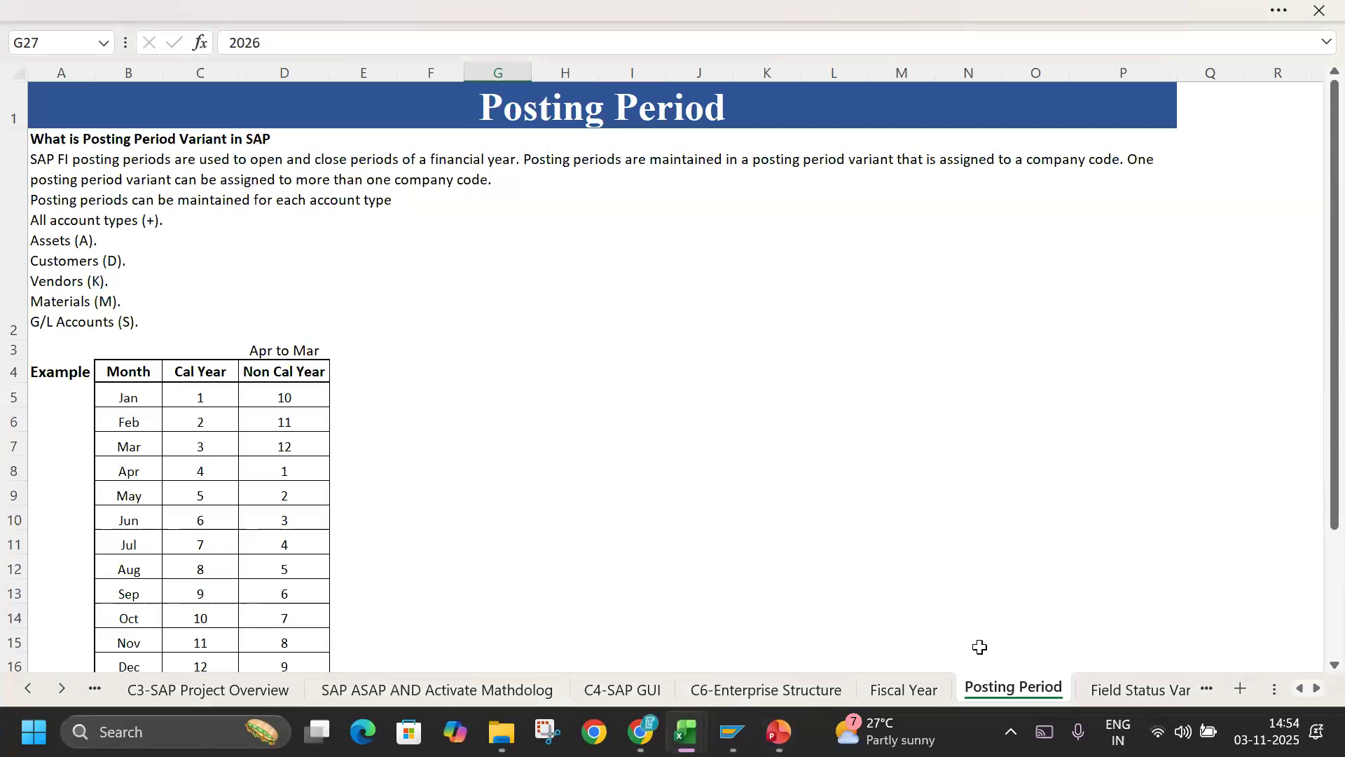
scroll(302, 315, up, 1)
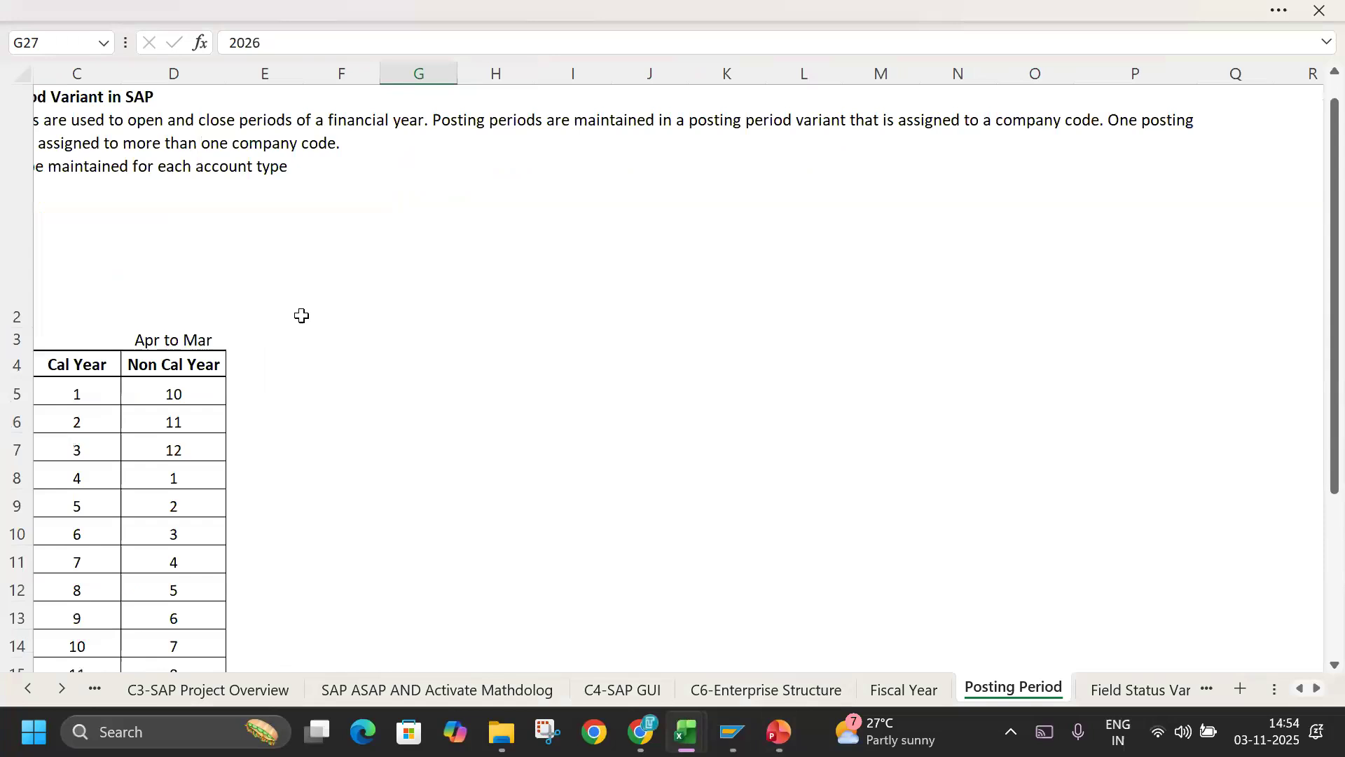
scroll(966, 623, up, 1)
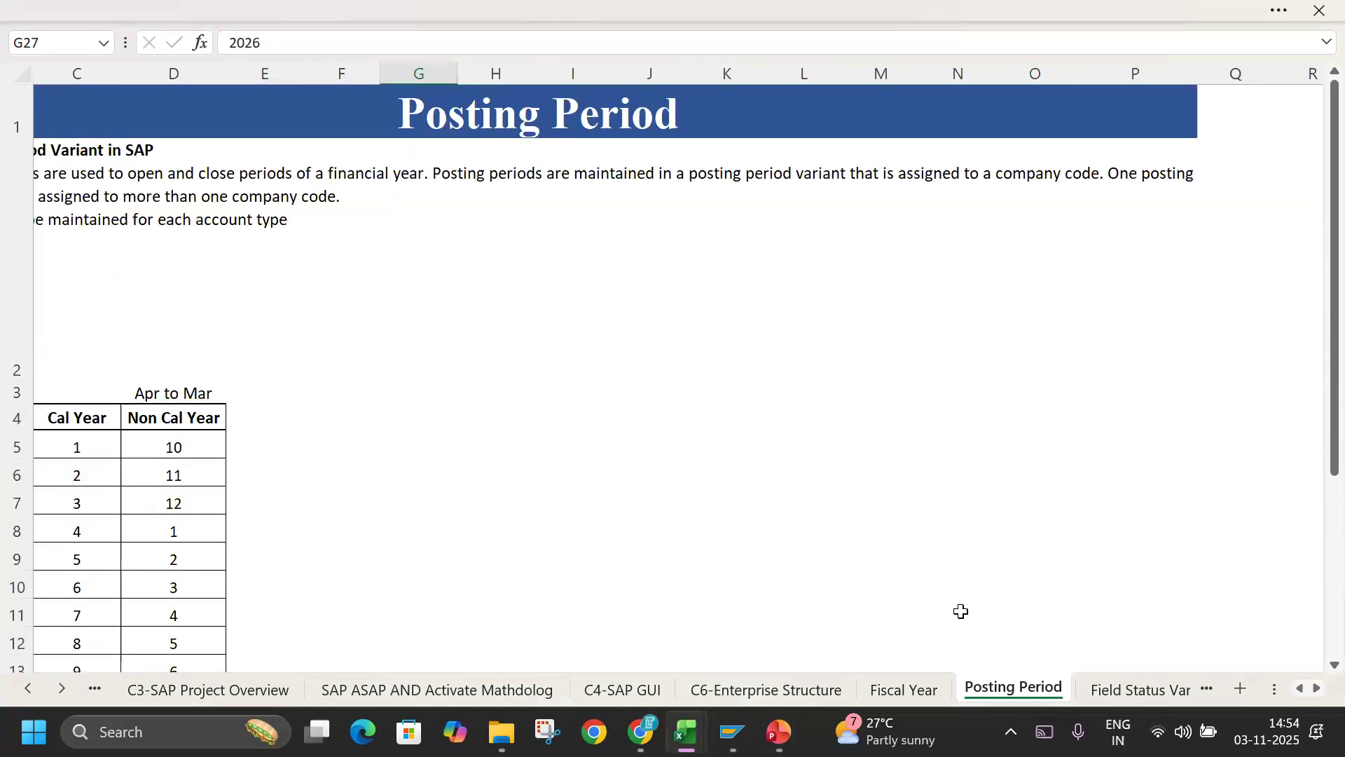
scroll(960, 610, down, 5)
scroll(931, 513, left, 2)
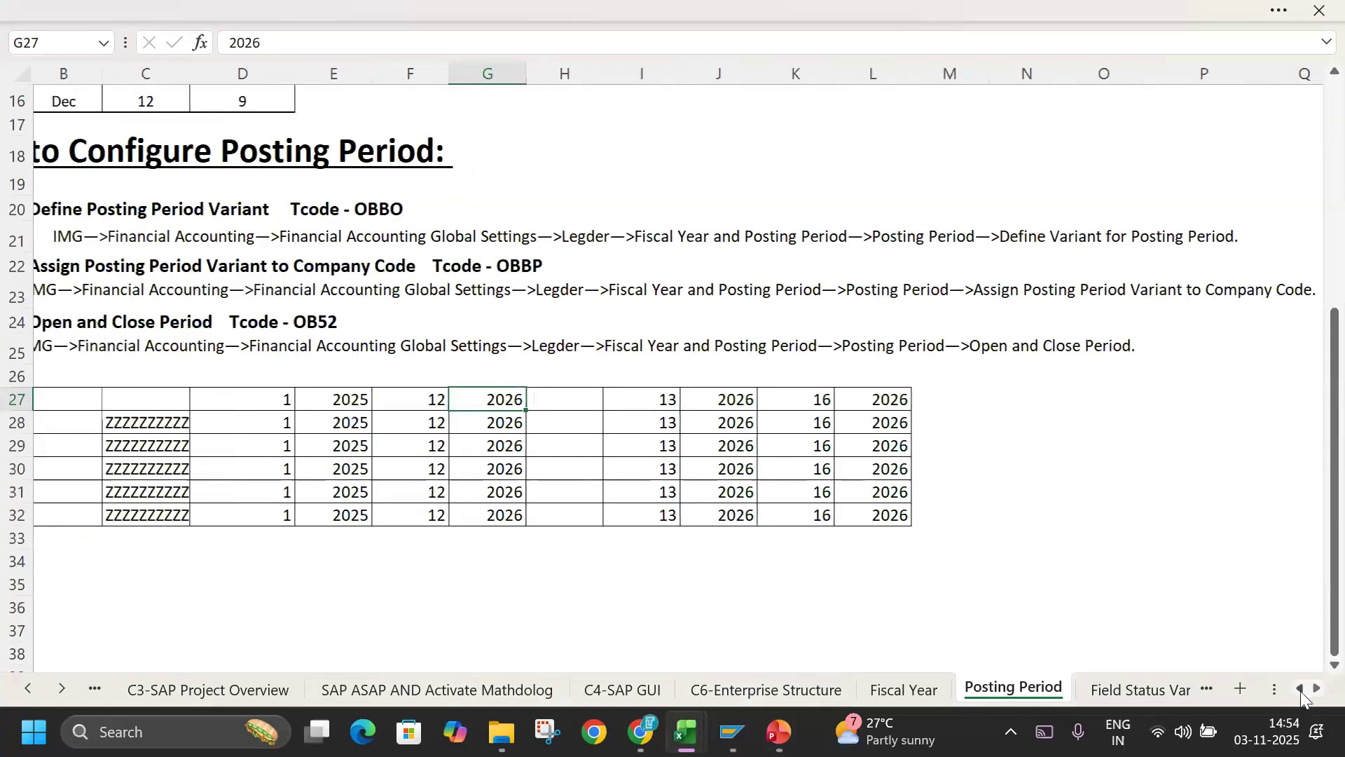
scroll(931, 516, up, 5)
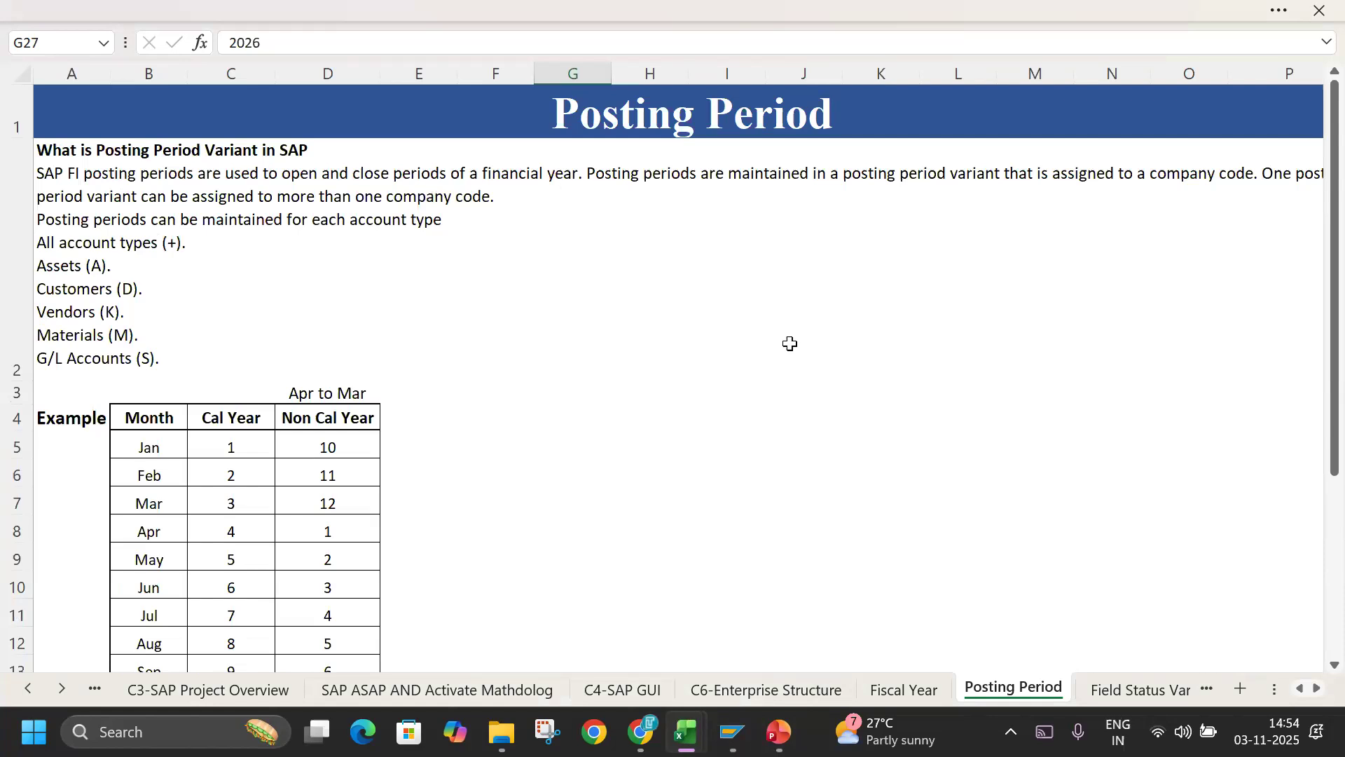
Switch to the SAP FICO presentation in PowerPoint and look through the slides starting from Fiscal Year Variant.
mouse_move(1260, 747)
mouse_move(778, 744)
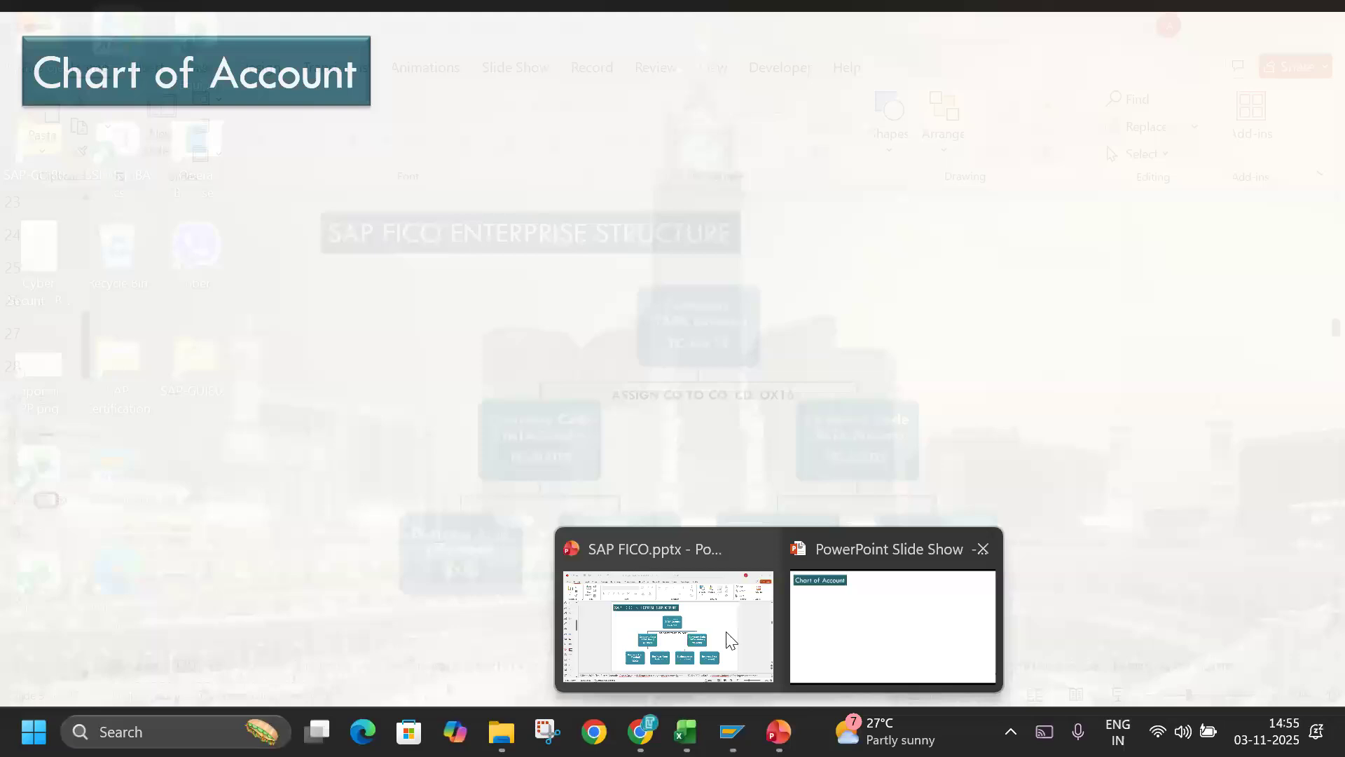
click(667, 625)
click(42, 535)
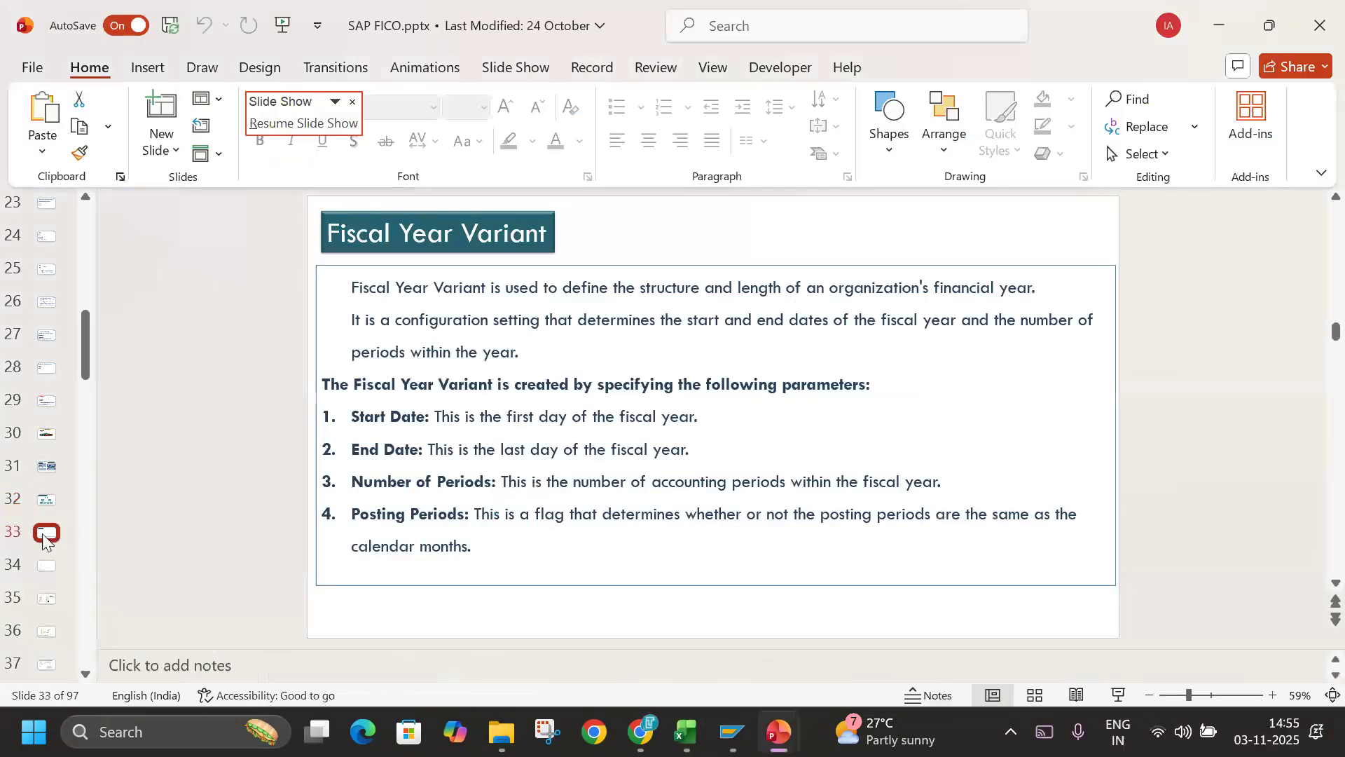
key(Down)
key(Down)
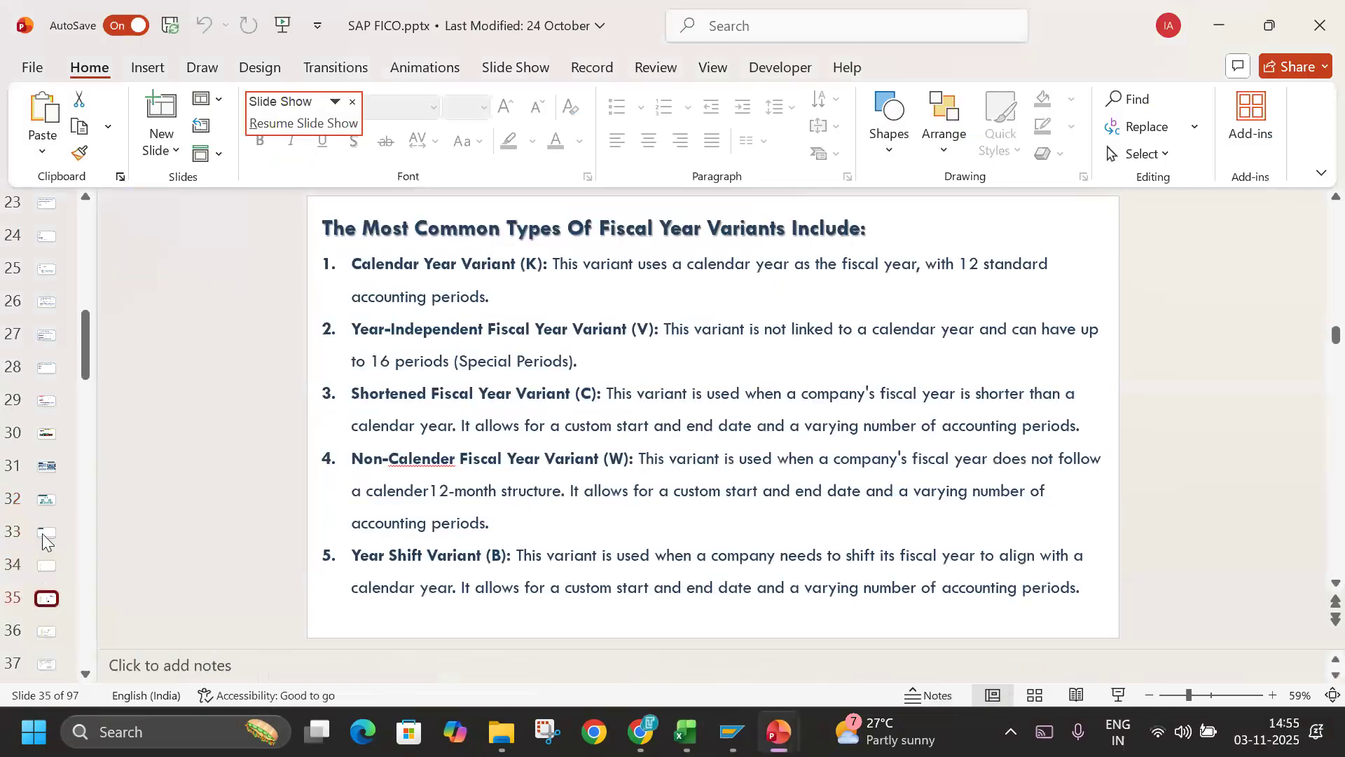
key(Down)
key(Down)
key(Down)
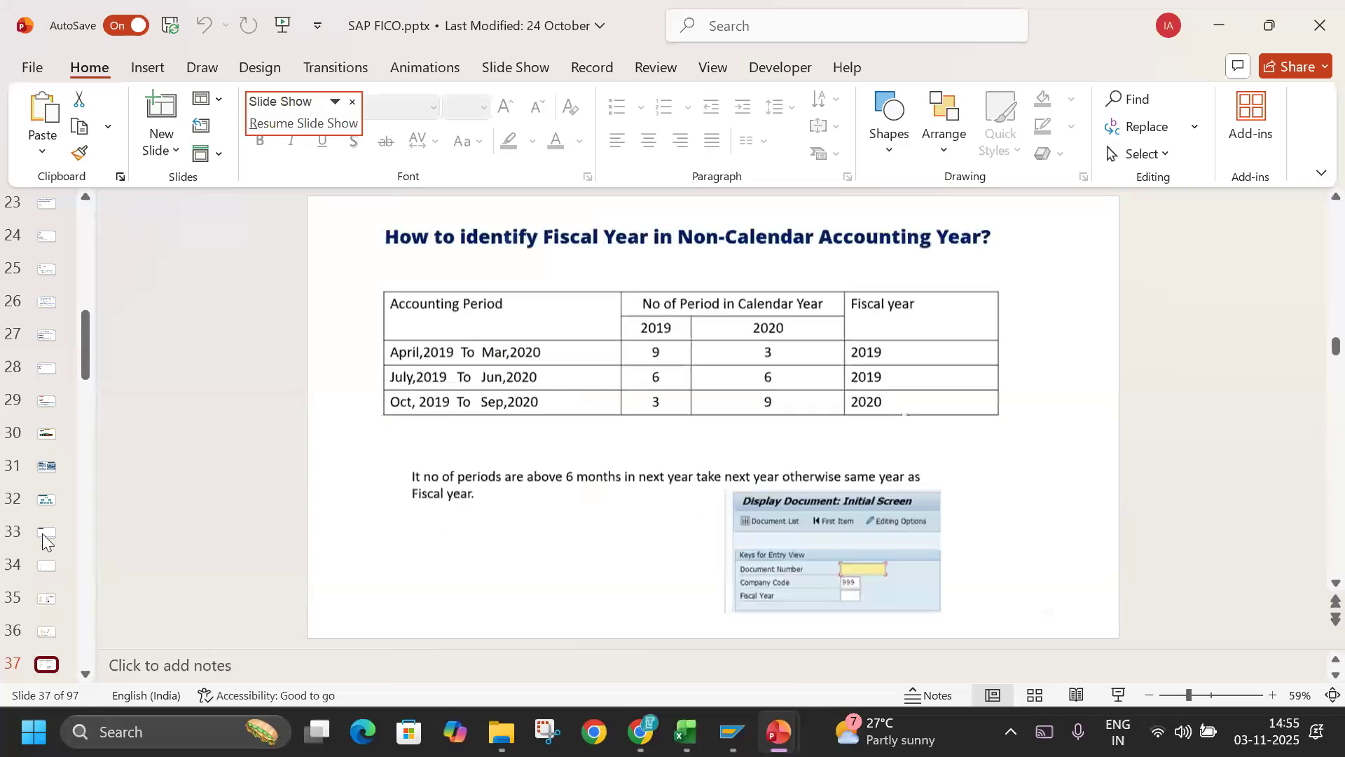
Find the Posting Period Variant slide, preview it as a slide show, and return to the slide editing view.
key(Down)
key(Down)
key(Down)
key(Down)
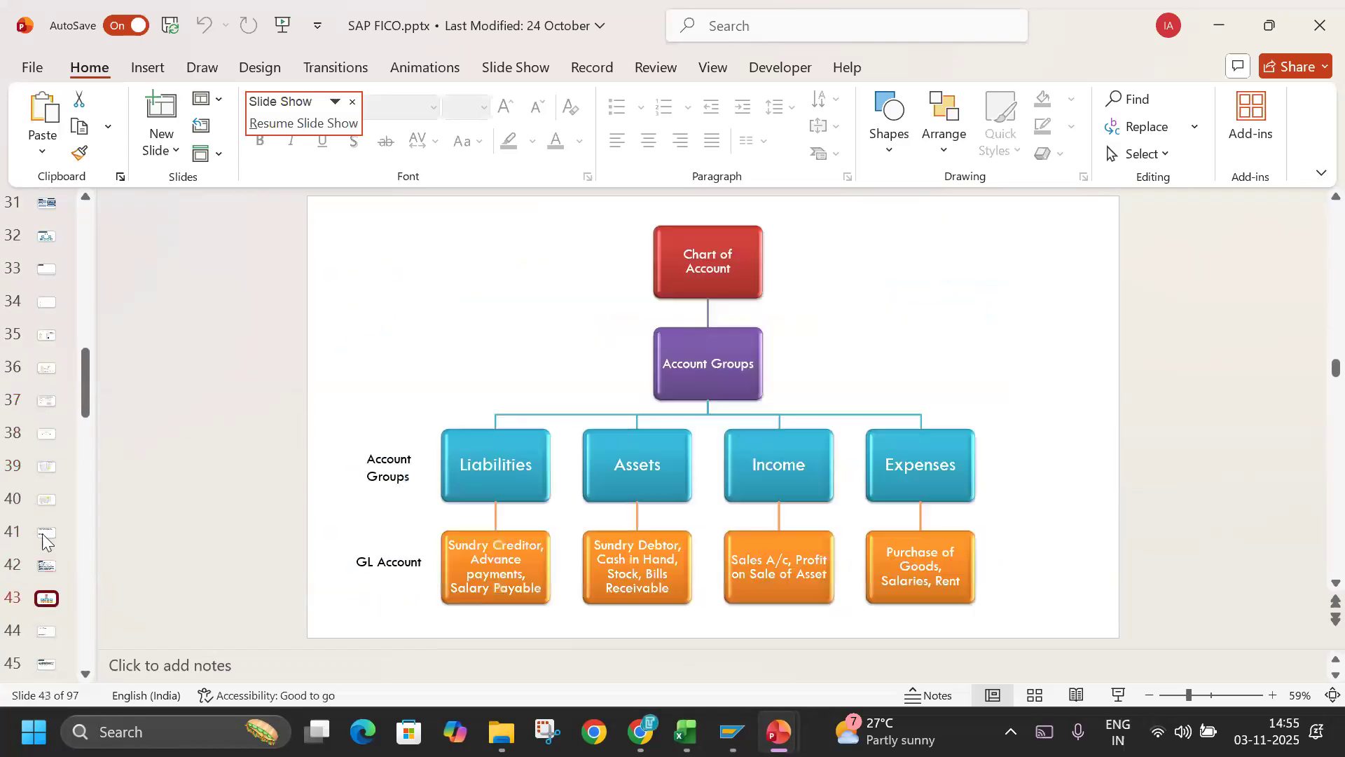
key(Down)
key(Down)
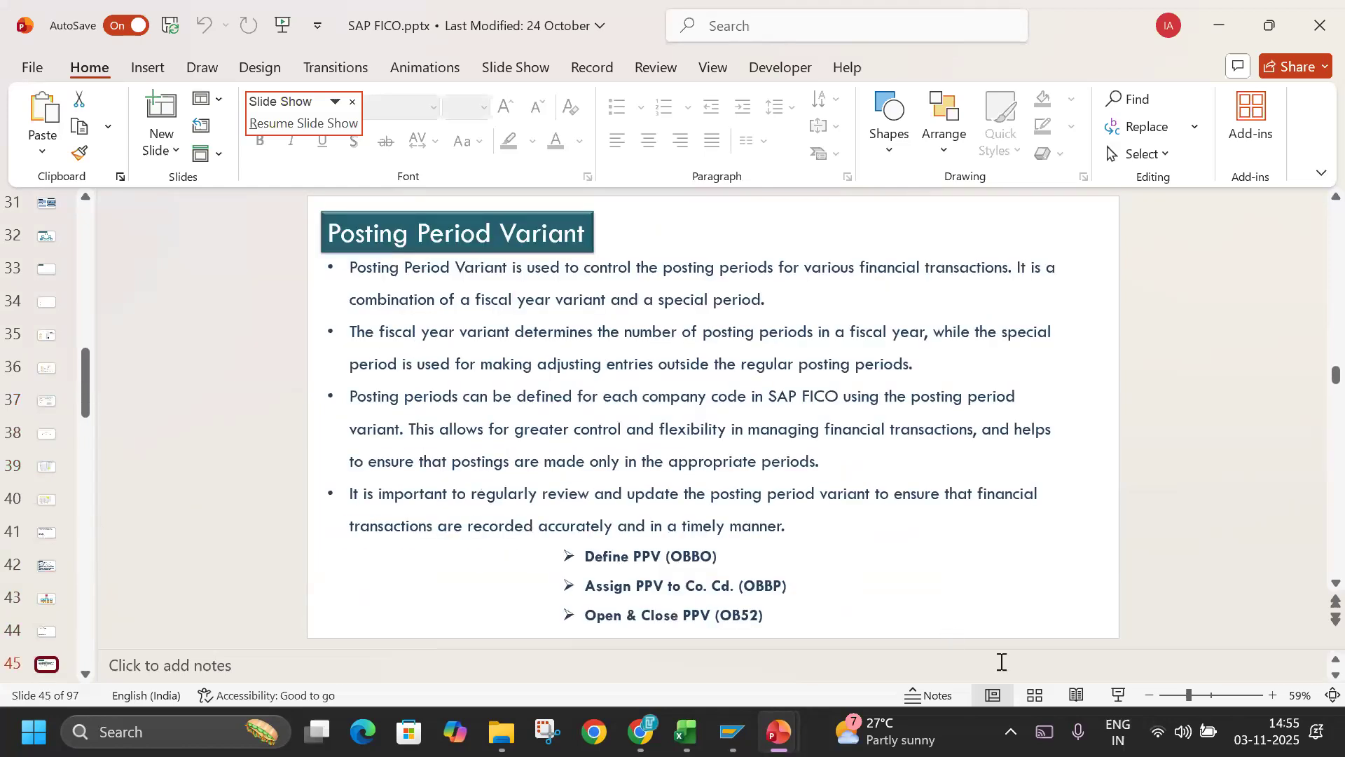
click(1117, 696)
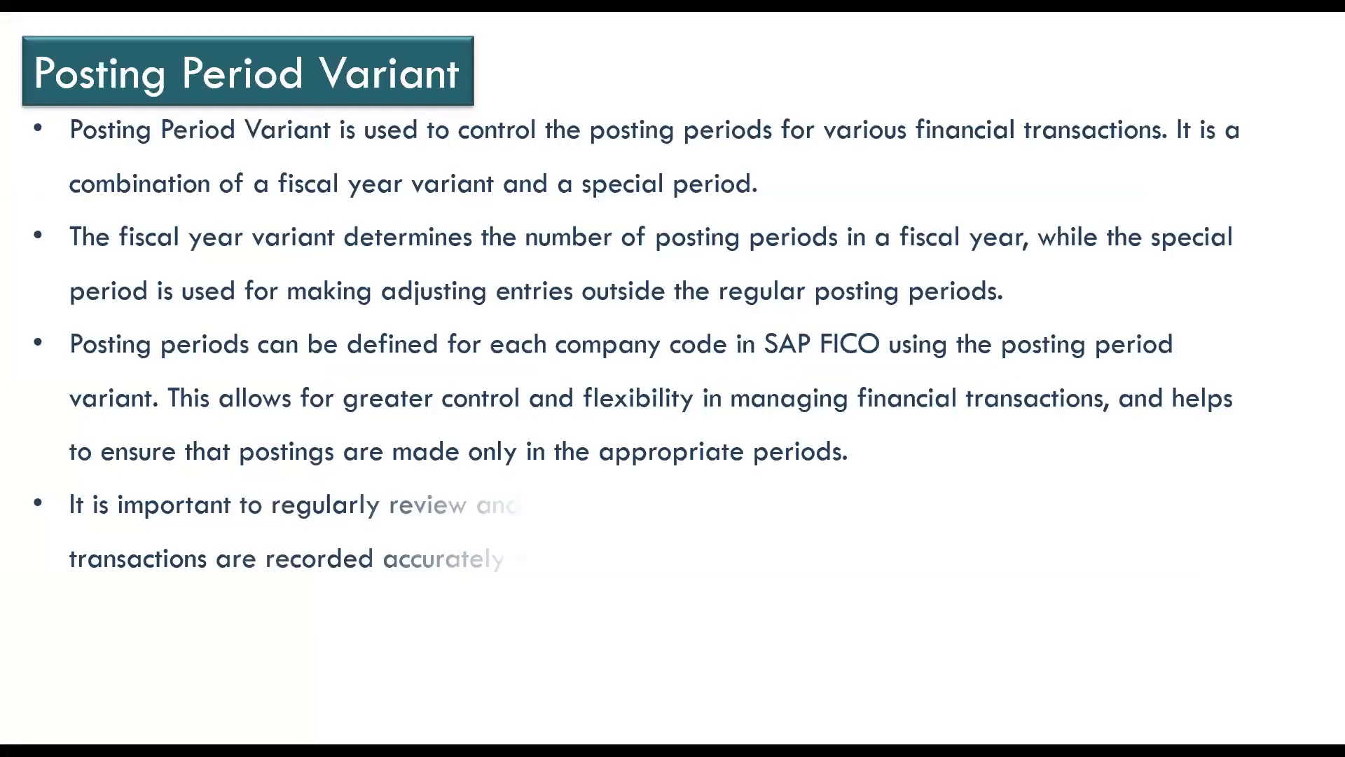
key(Escape)
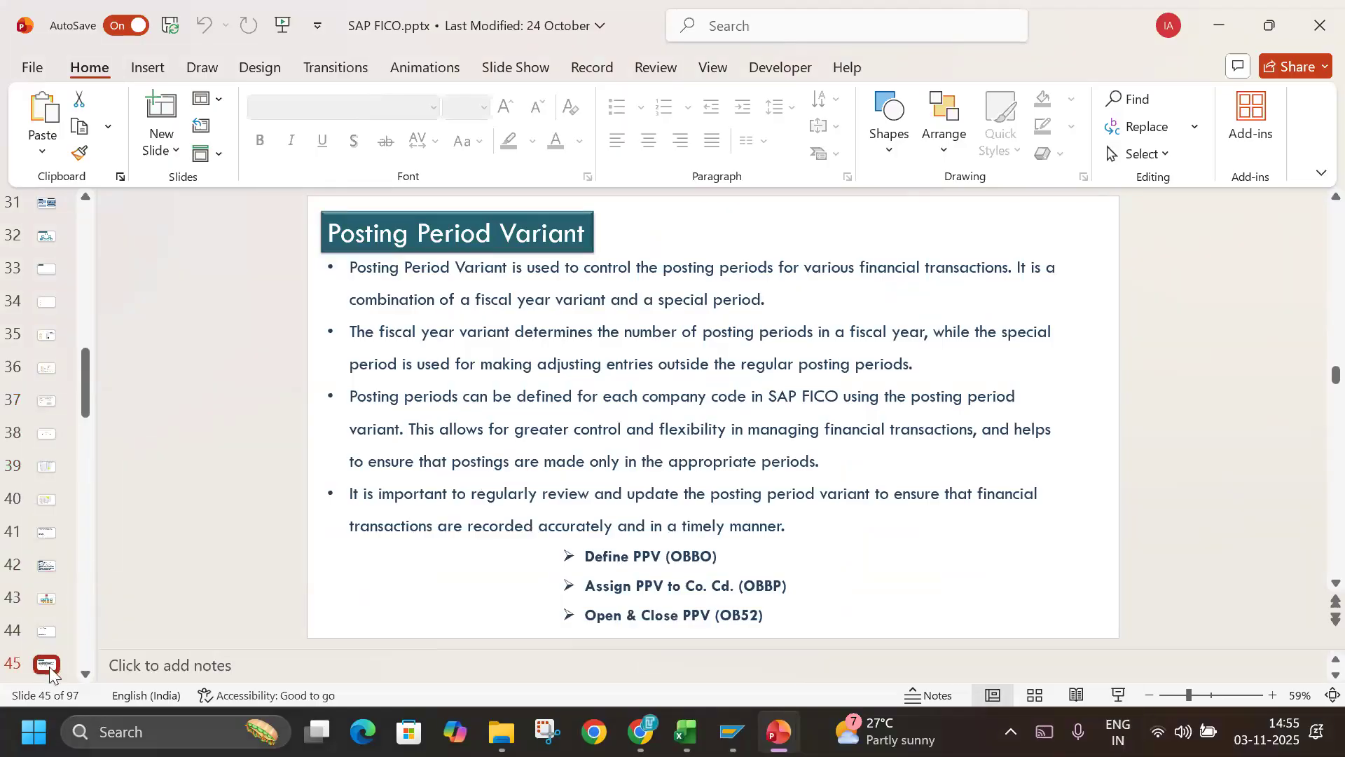
Look through the Account Types, Document Types and Field Status Variant slides, and return to Account Types.
key(Down)
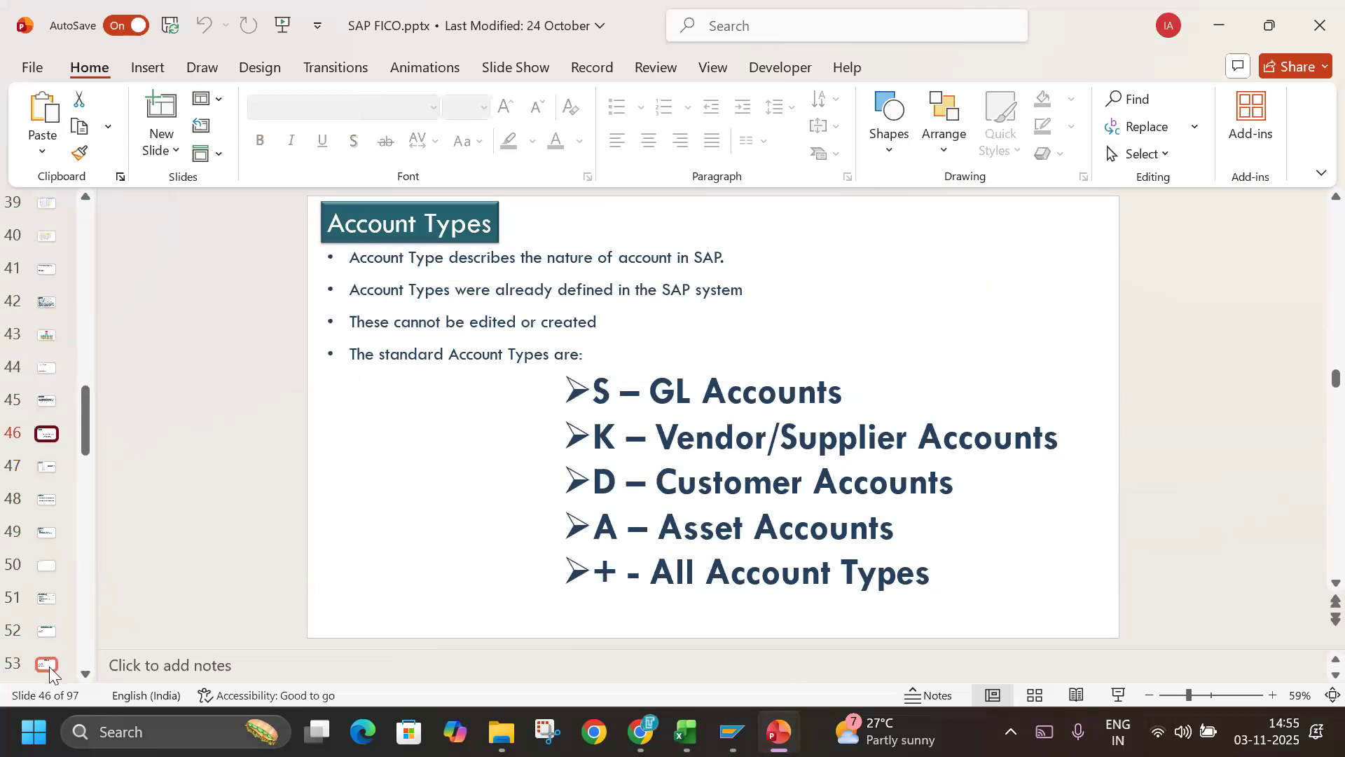
key(Down)
key(Down)
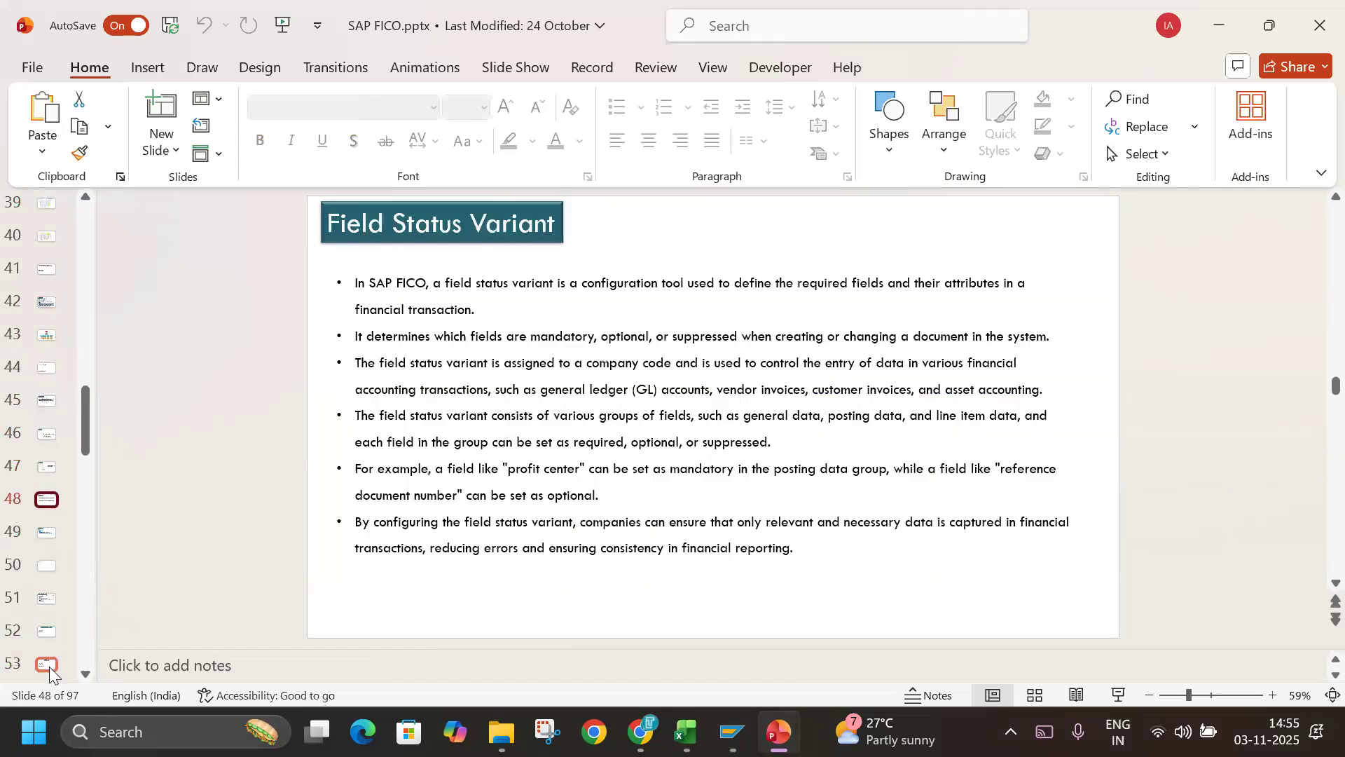
key(Up)
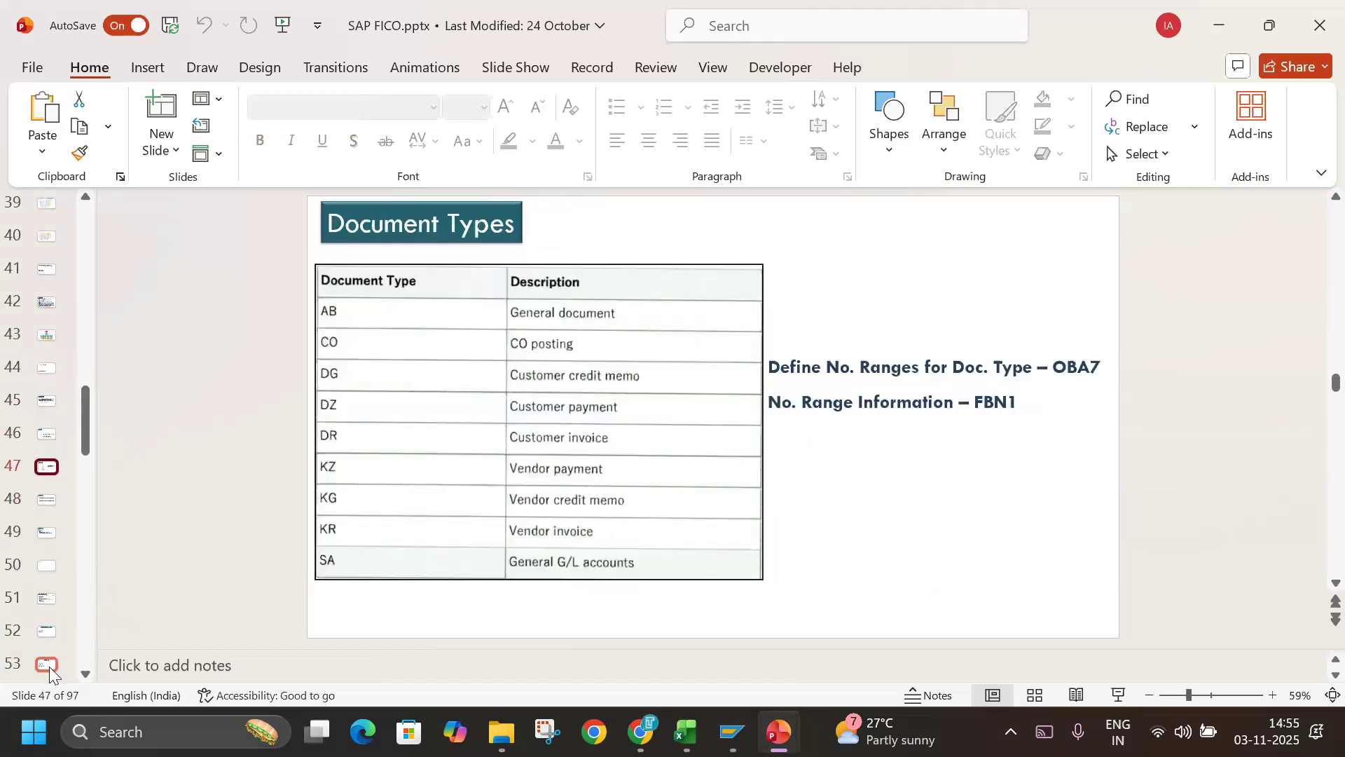
key(Down)
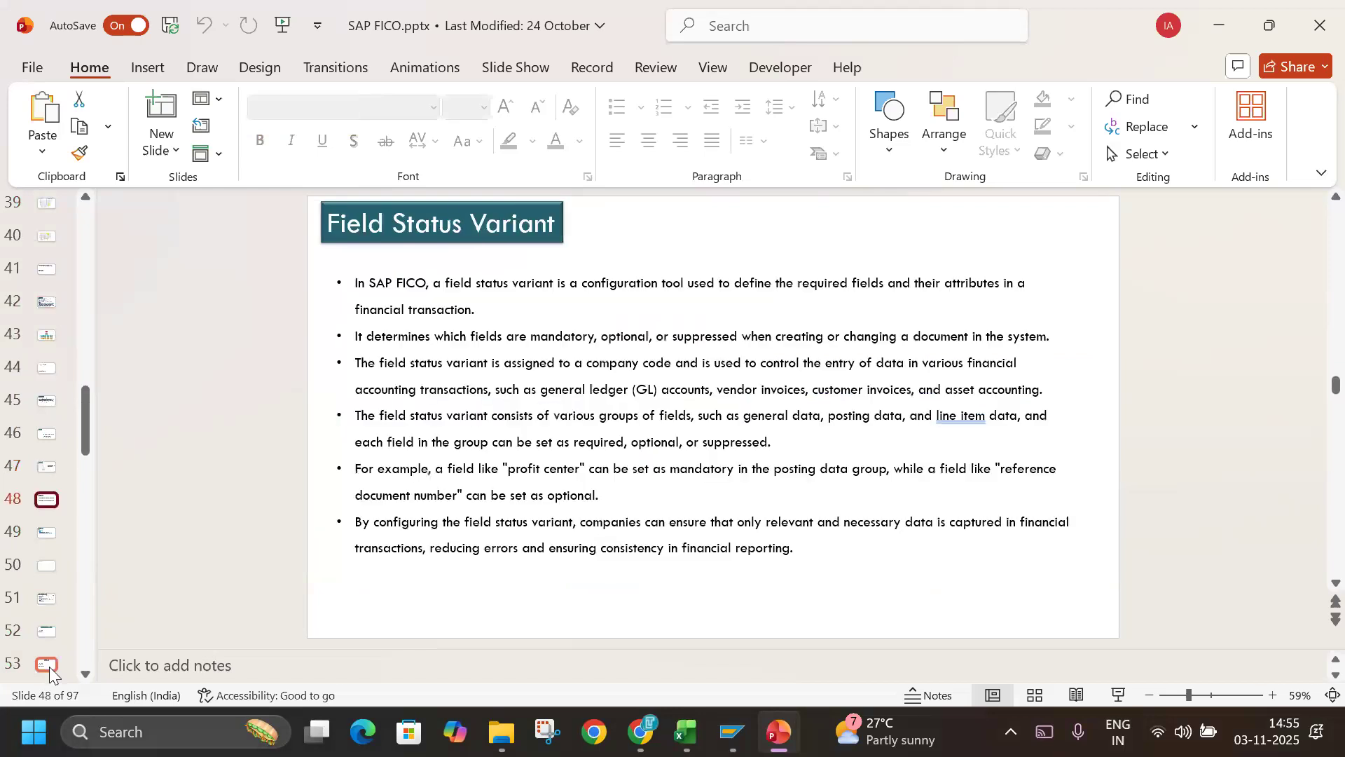
key(Up)
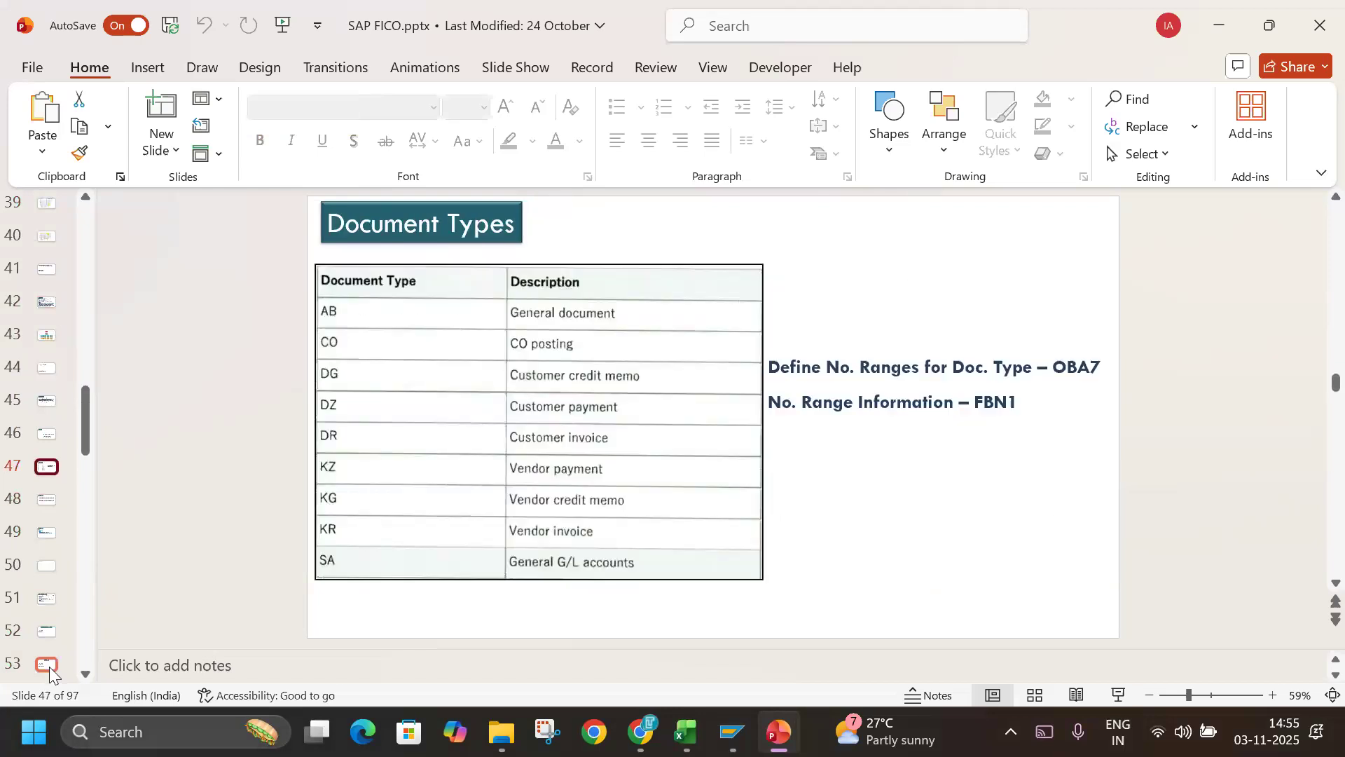
key(Up)
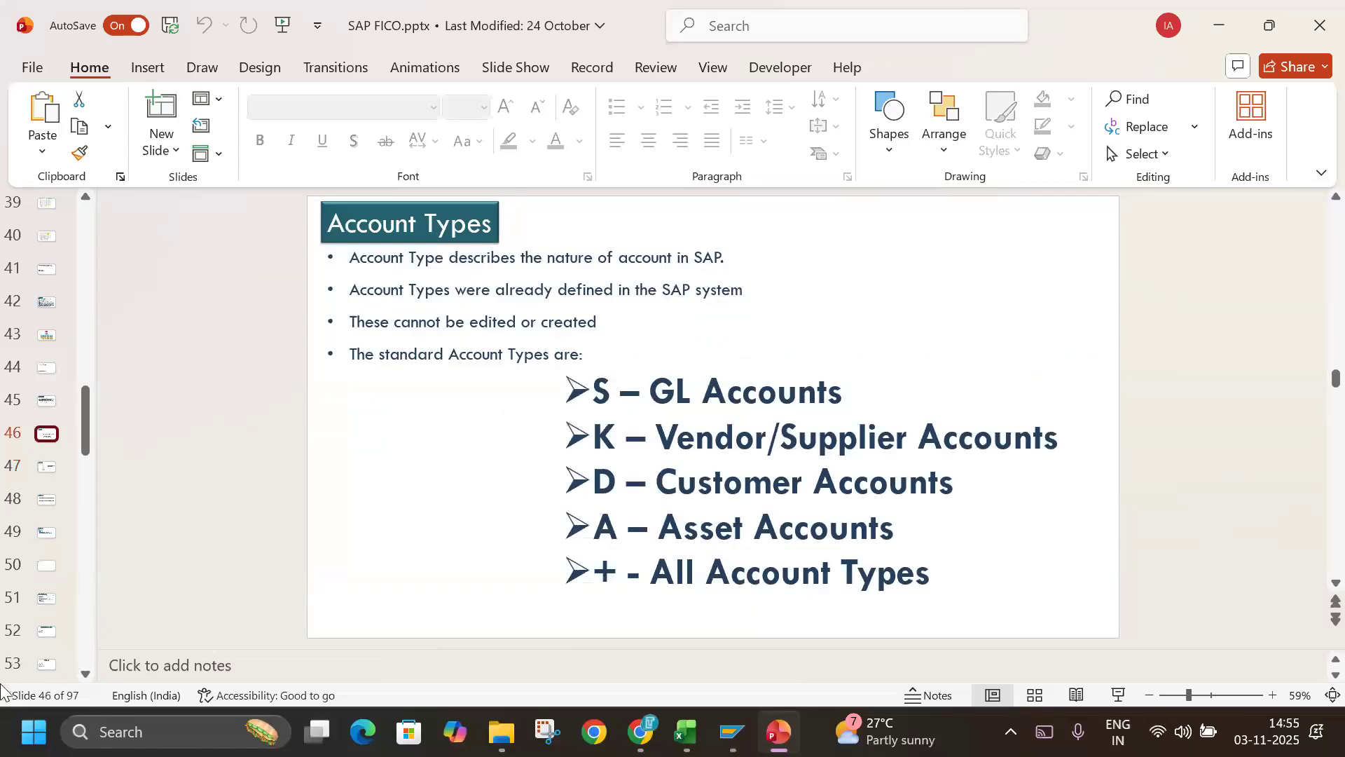
Move the Posting Period Variant and Account Types slides to directly after the slide on pre-defined fiscal year variants.
drag(53, 405, 43, 384)
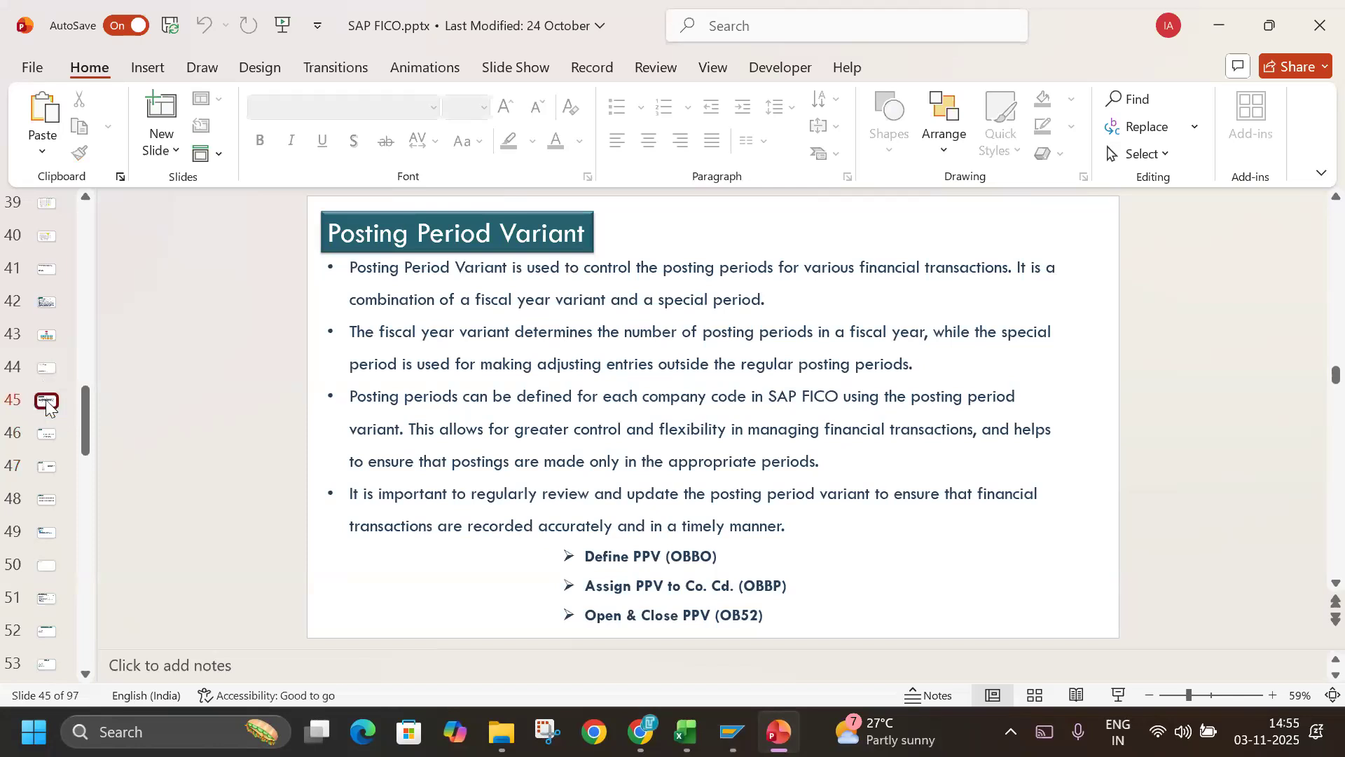
click(49, 430)
click(48, 405)
key(Down)
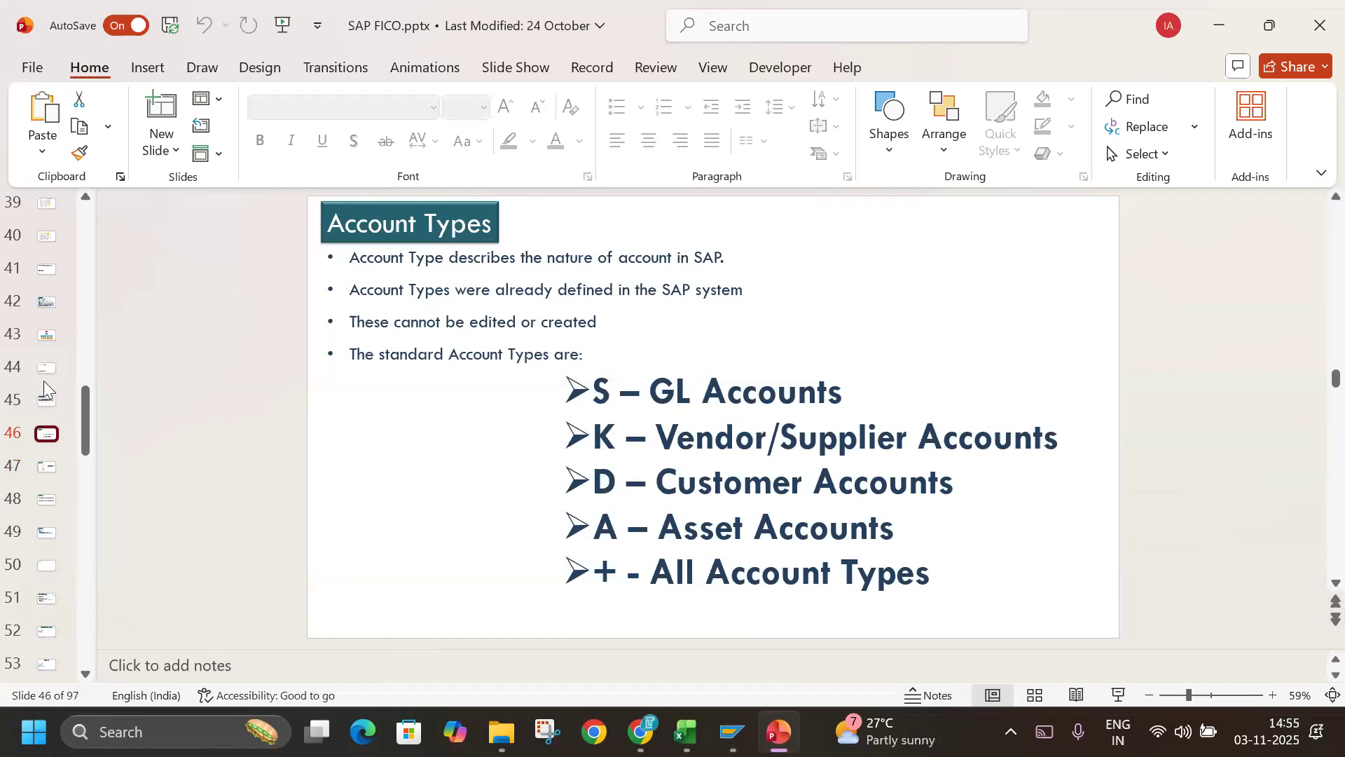
ctrl+click(46, 398)
drag(42, 415, 43, 293)
Check the pre-defined fiscal year variants slide, and start the slide show from the Posting Period Variant slide.
click(40, 273)
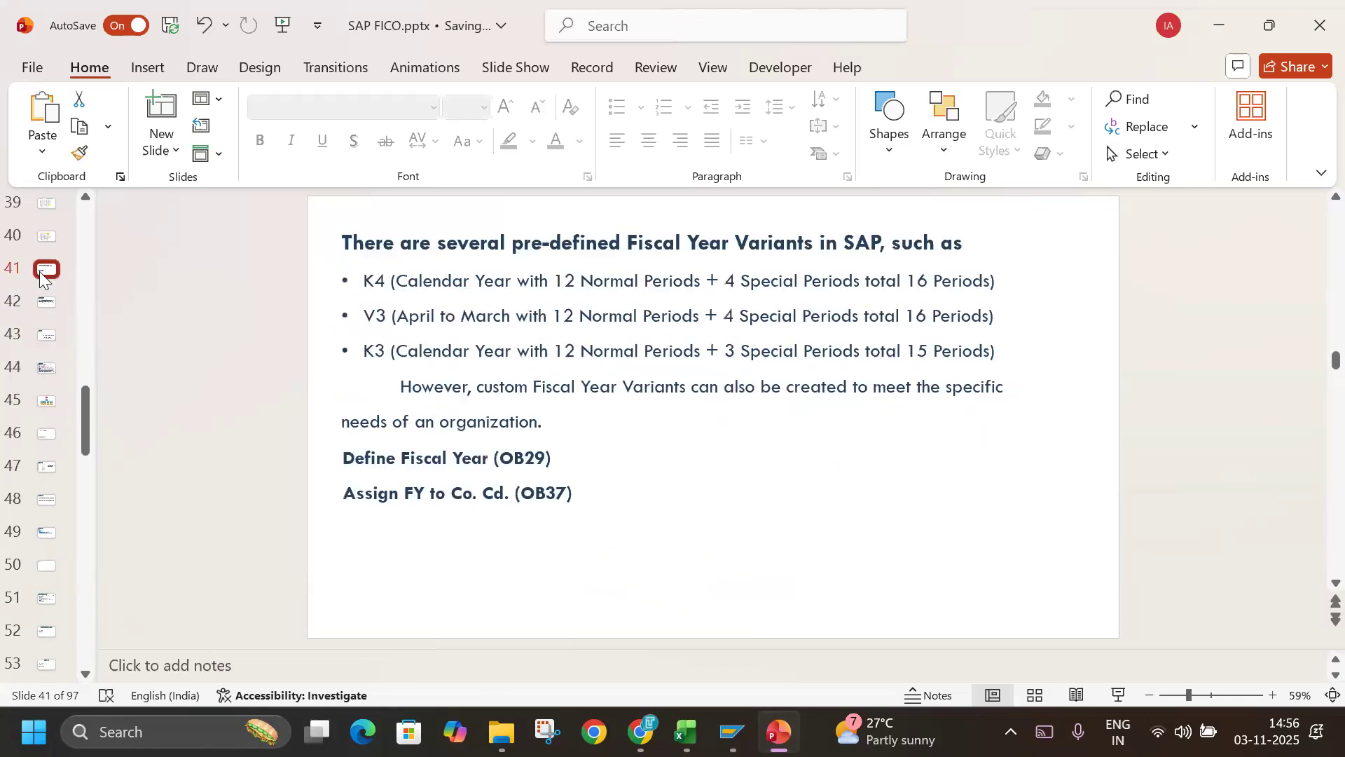
click(44, 302)
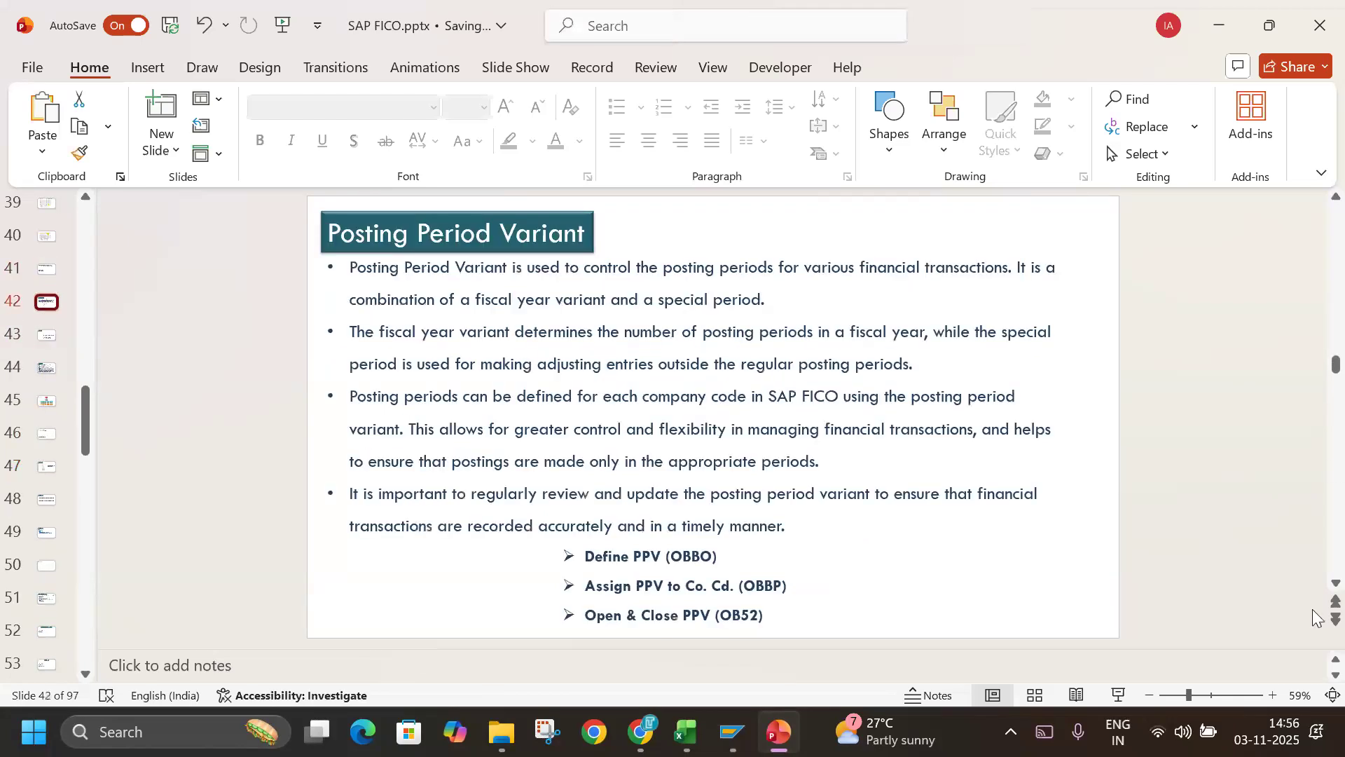
click(1114, 696)
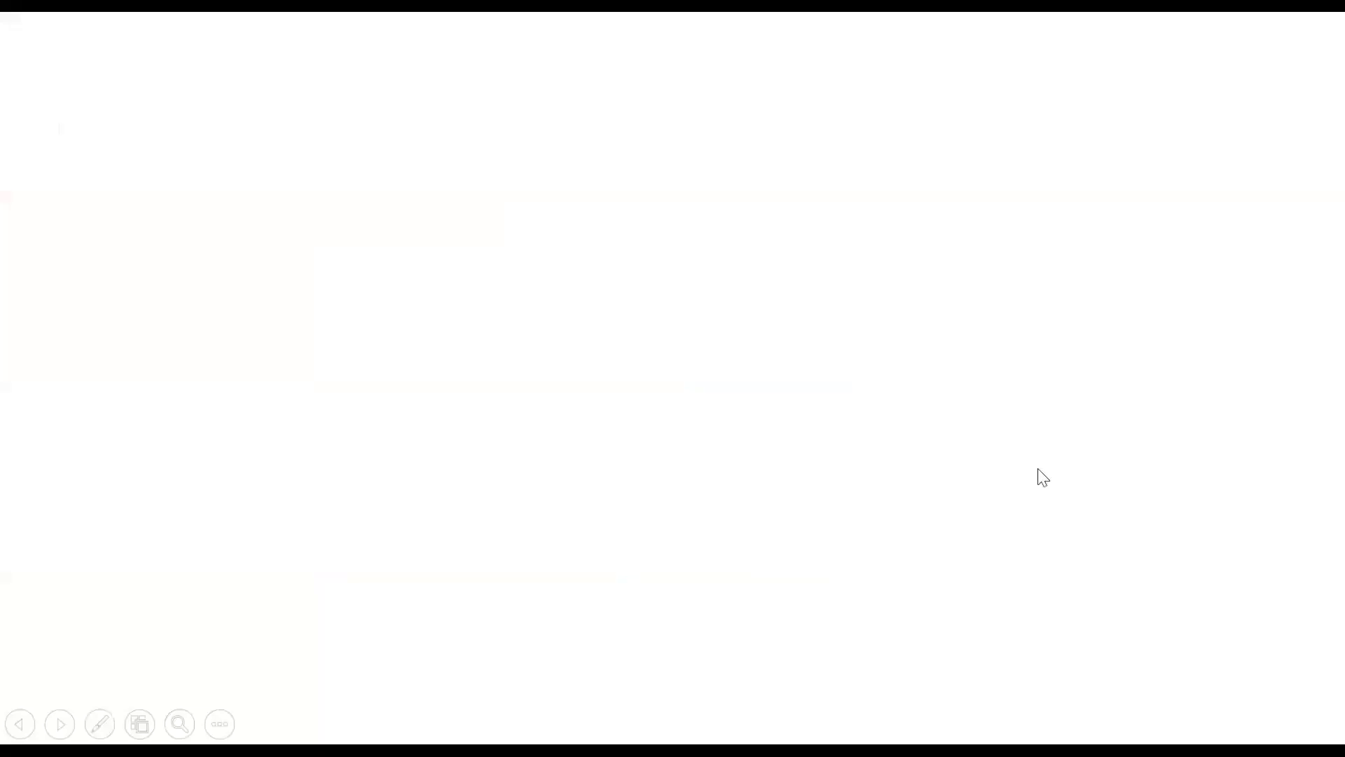
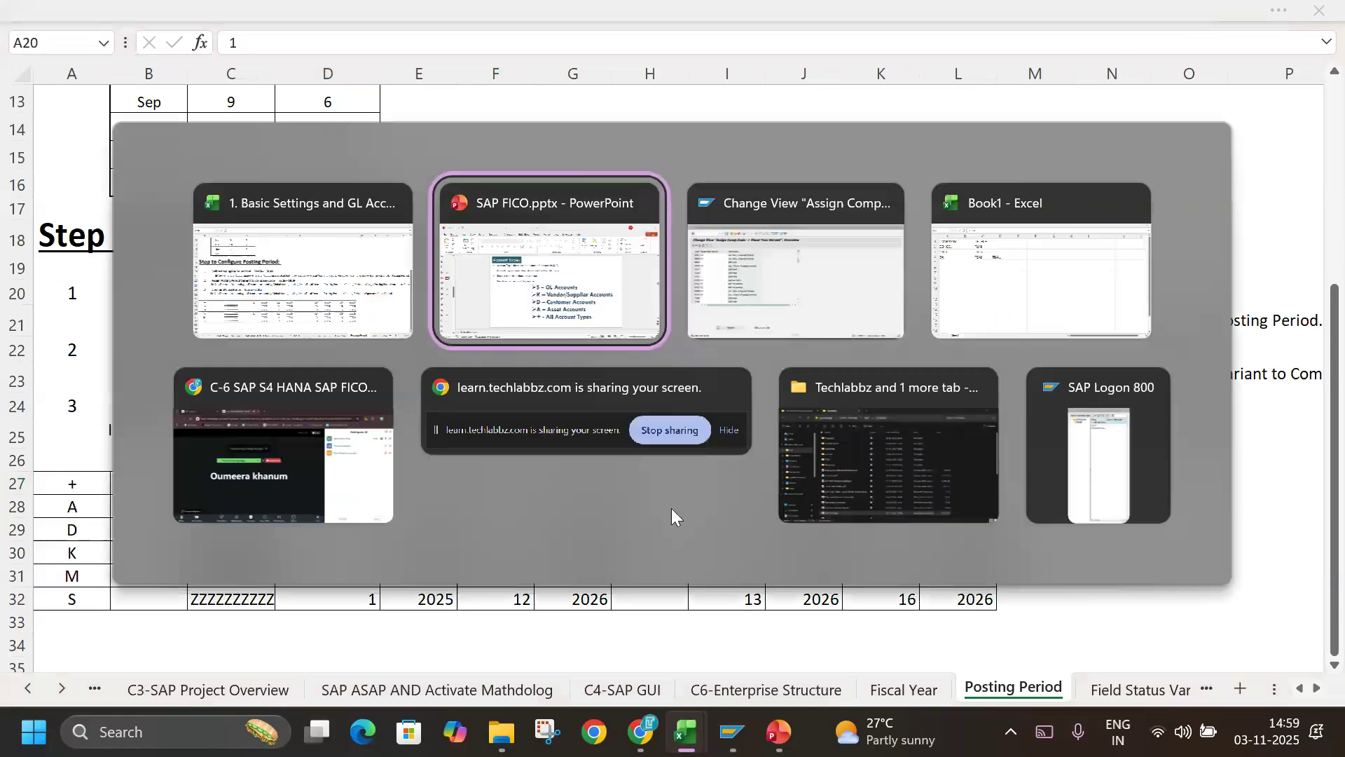
key(alt+Tab)
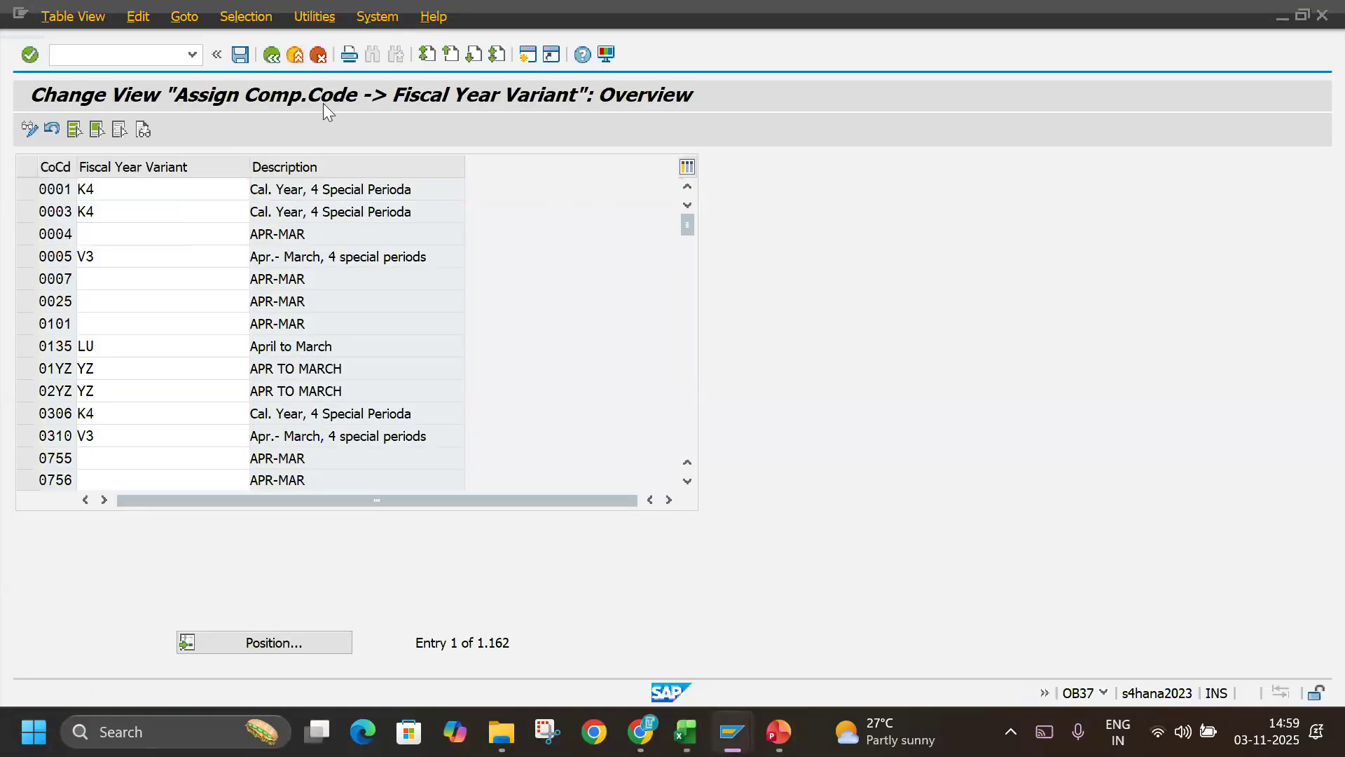
Switch to SAP, return to the IMG structure and select Define Variants for Open Posting Periods under Posting Periods.
key(F3)
click(195, 503)
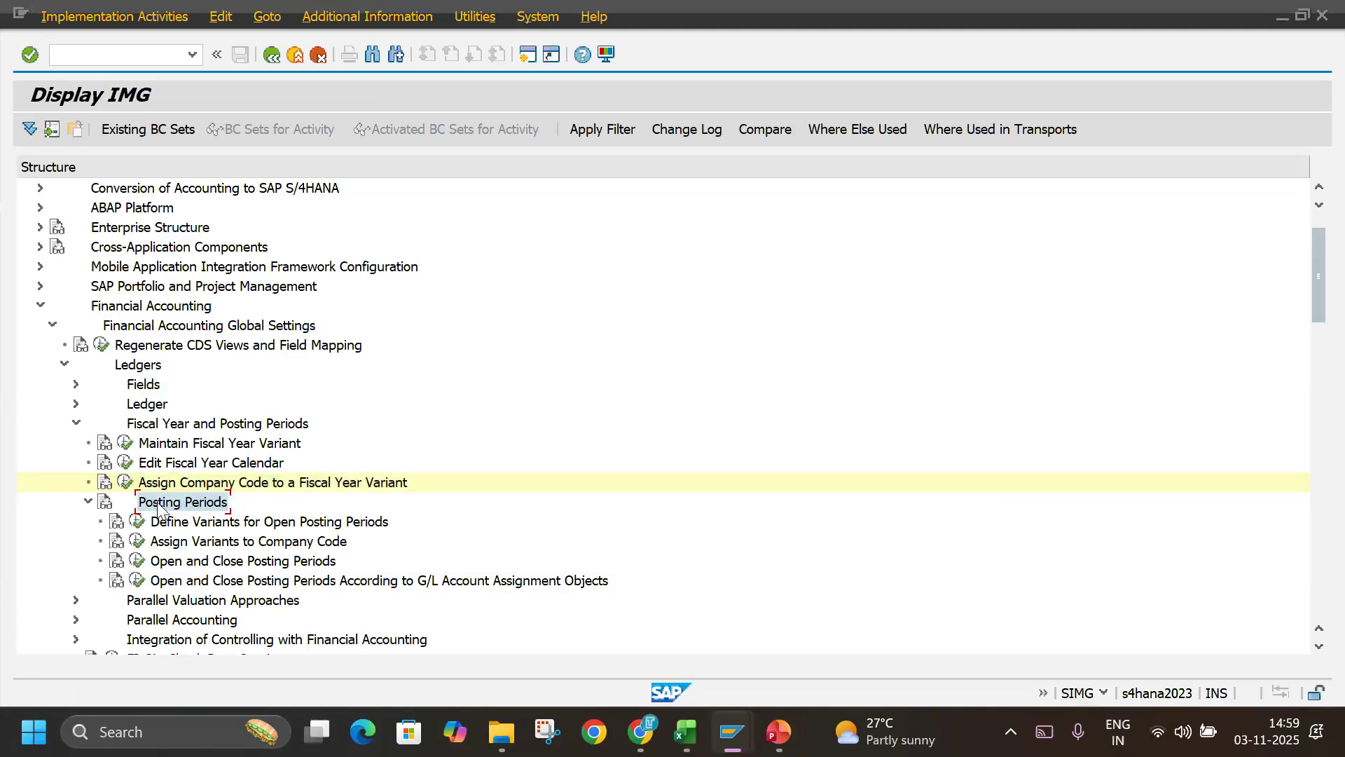
click(88, 502)
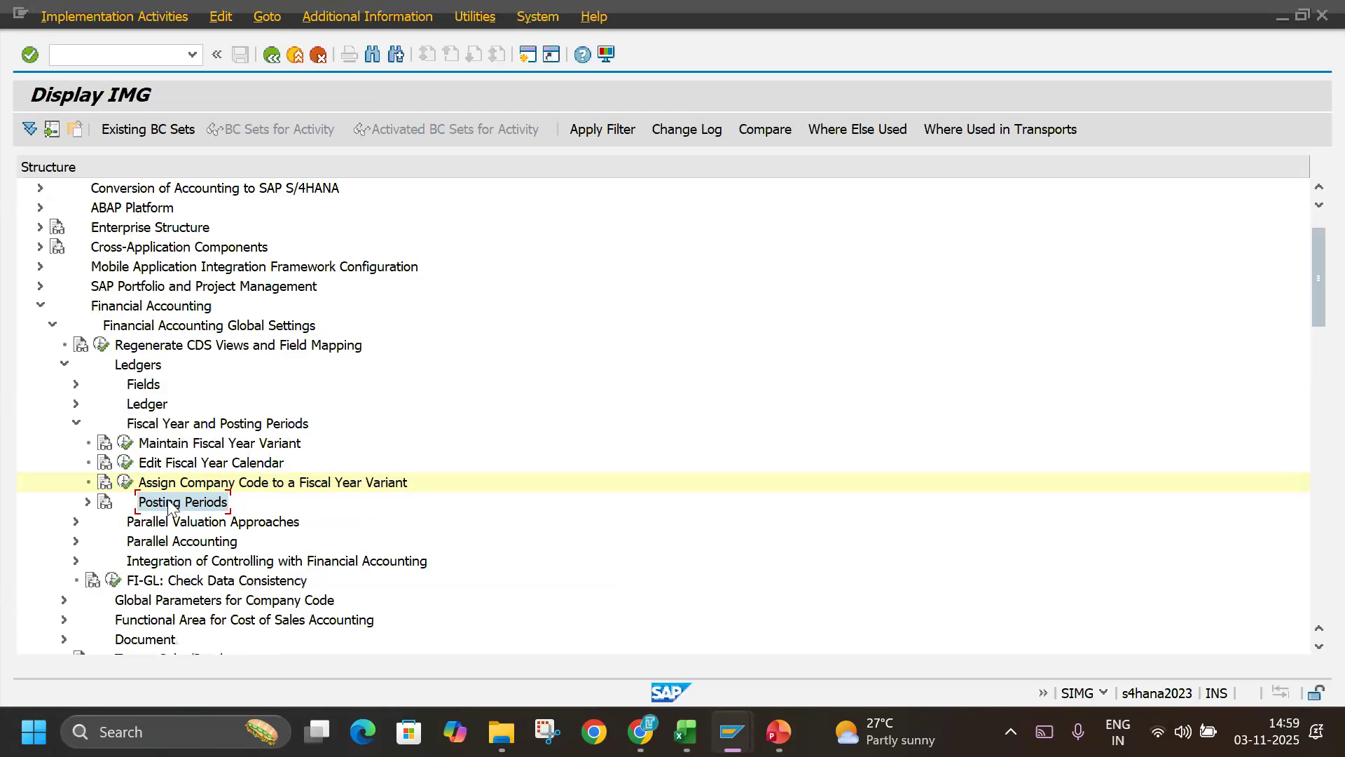
click(88, 502)
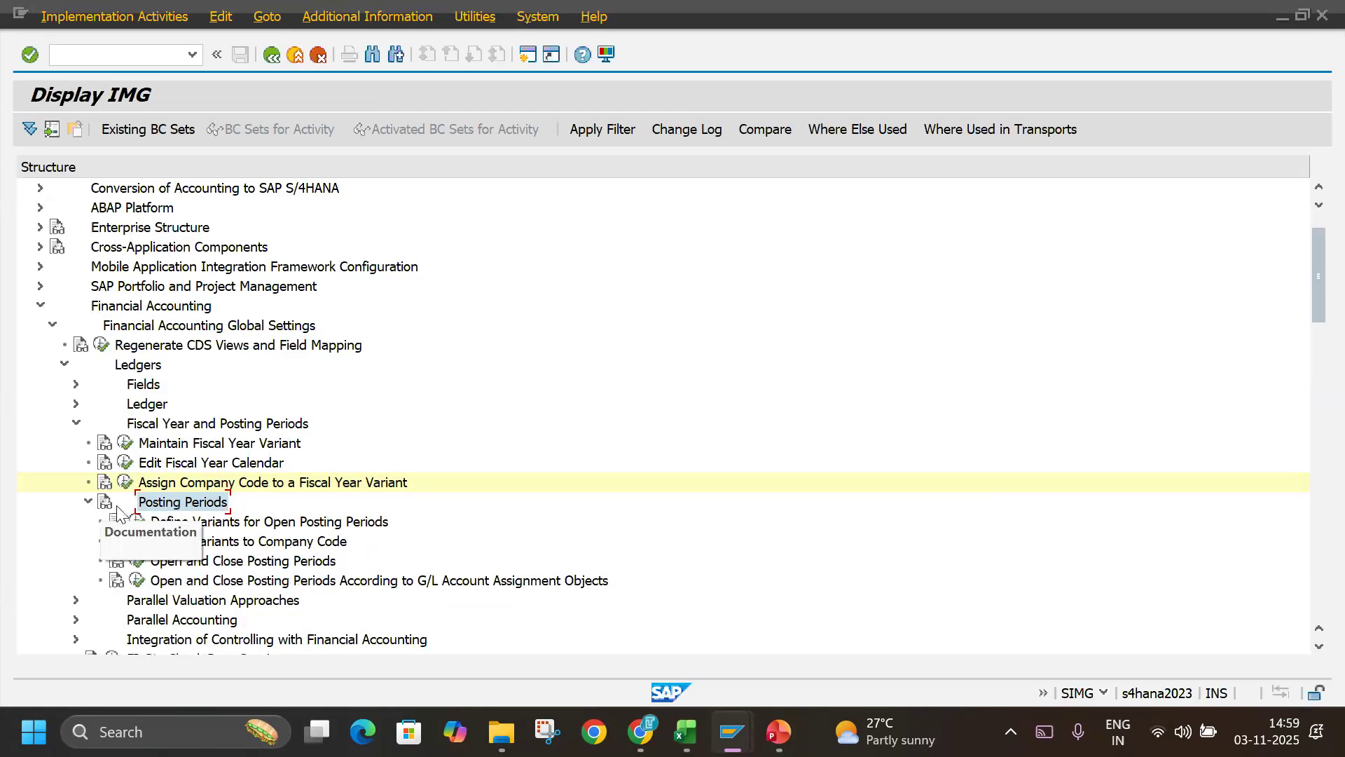
click(203, 524)
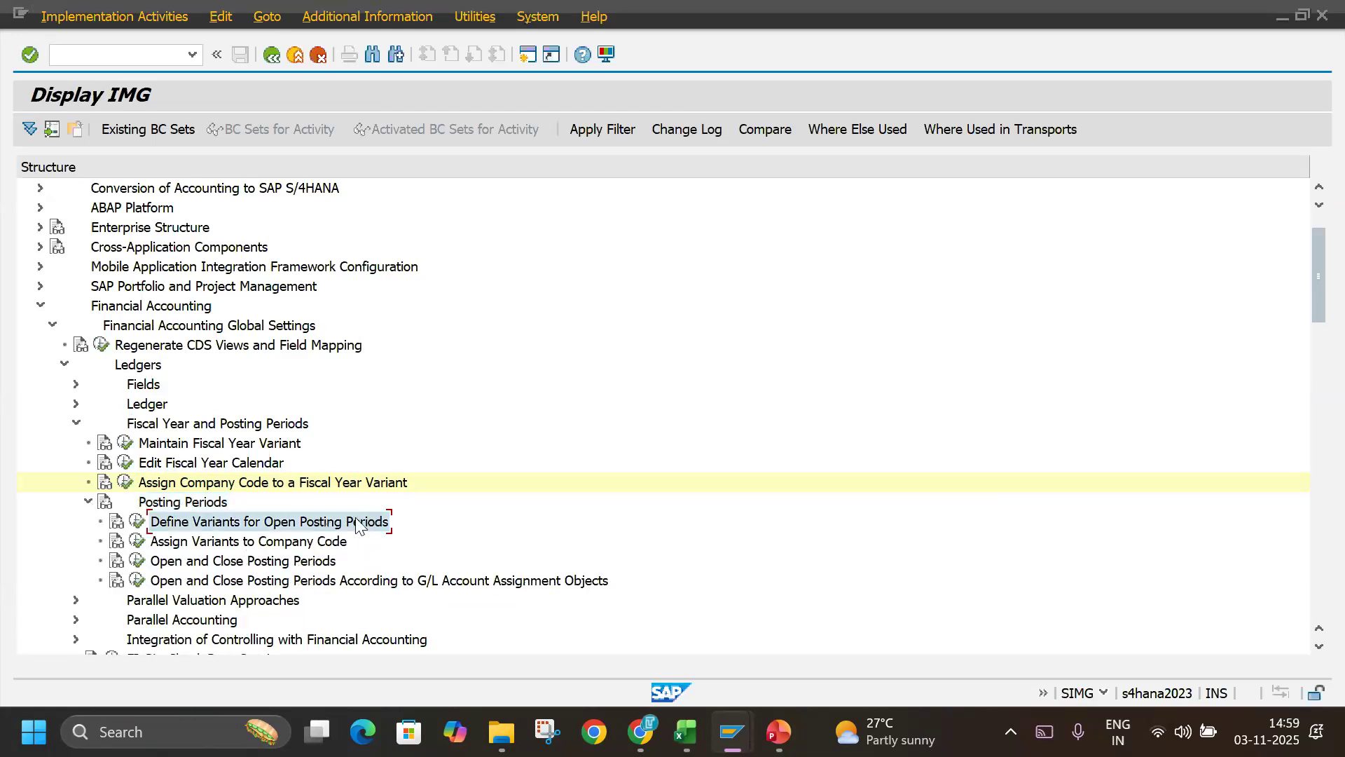
Check the Define Posting Period Variant path in the Excel notes, and open Define Variants for Open Posting Periods in SAP.
key(alt+Tab)
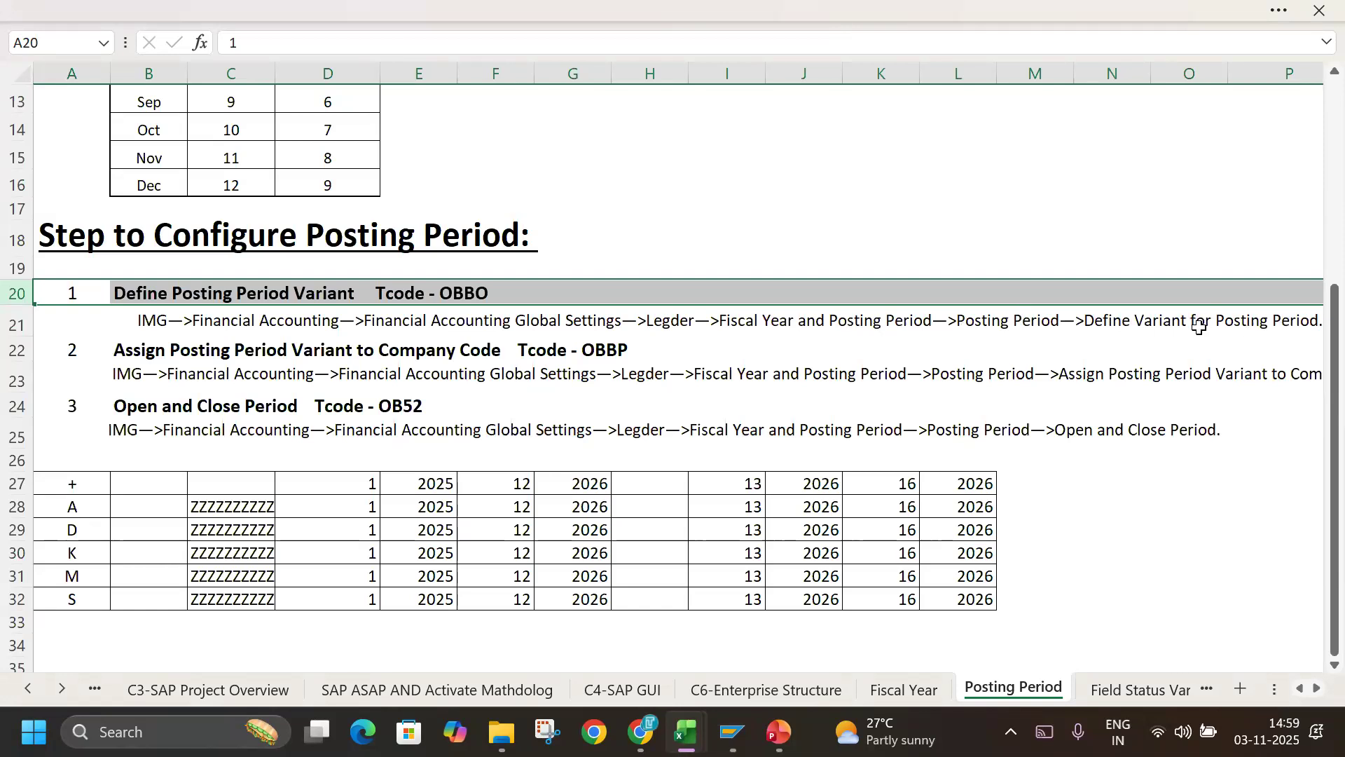
key(alt+Tab)
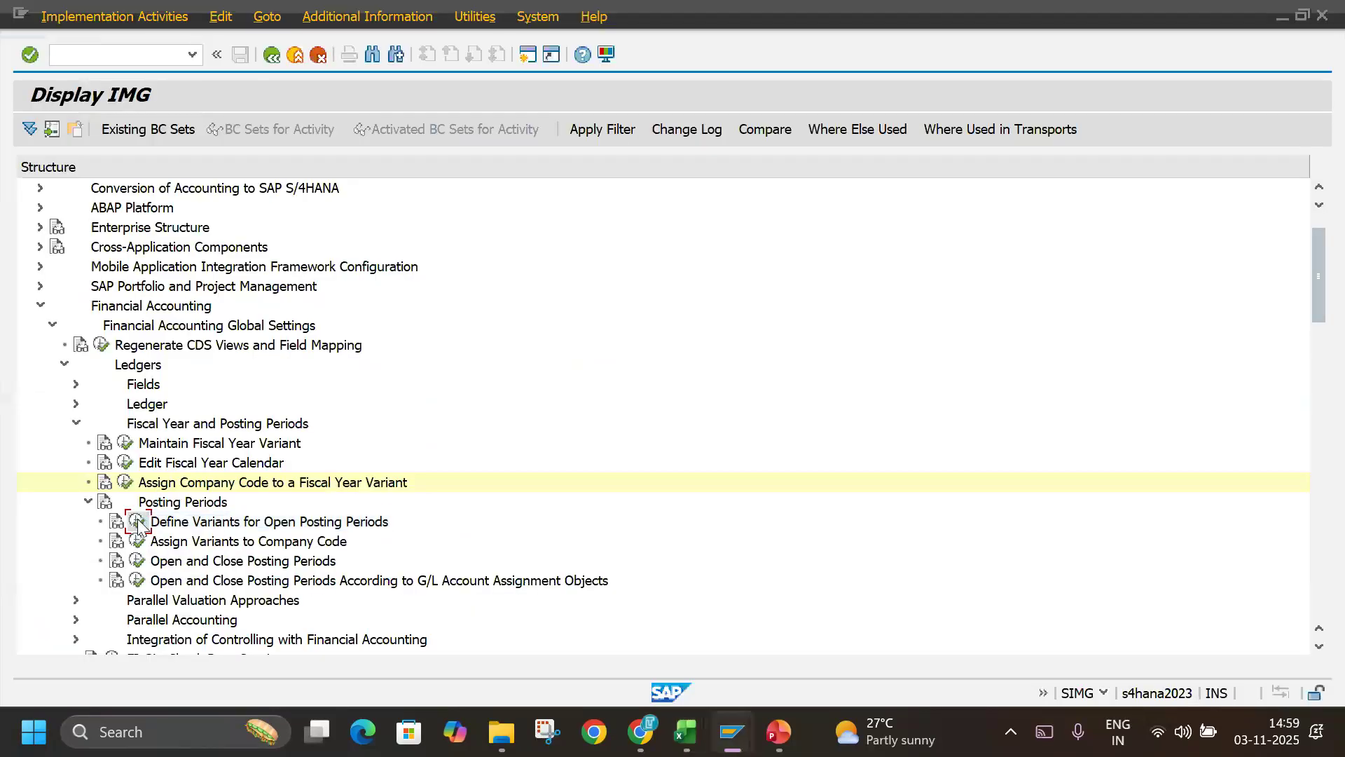
click(137, 521)
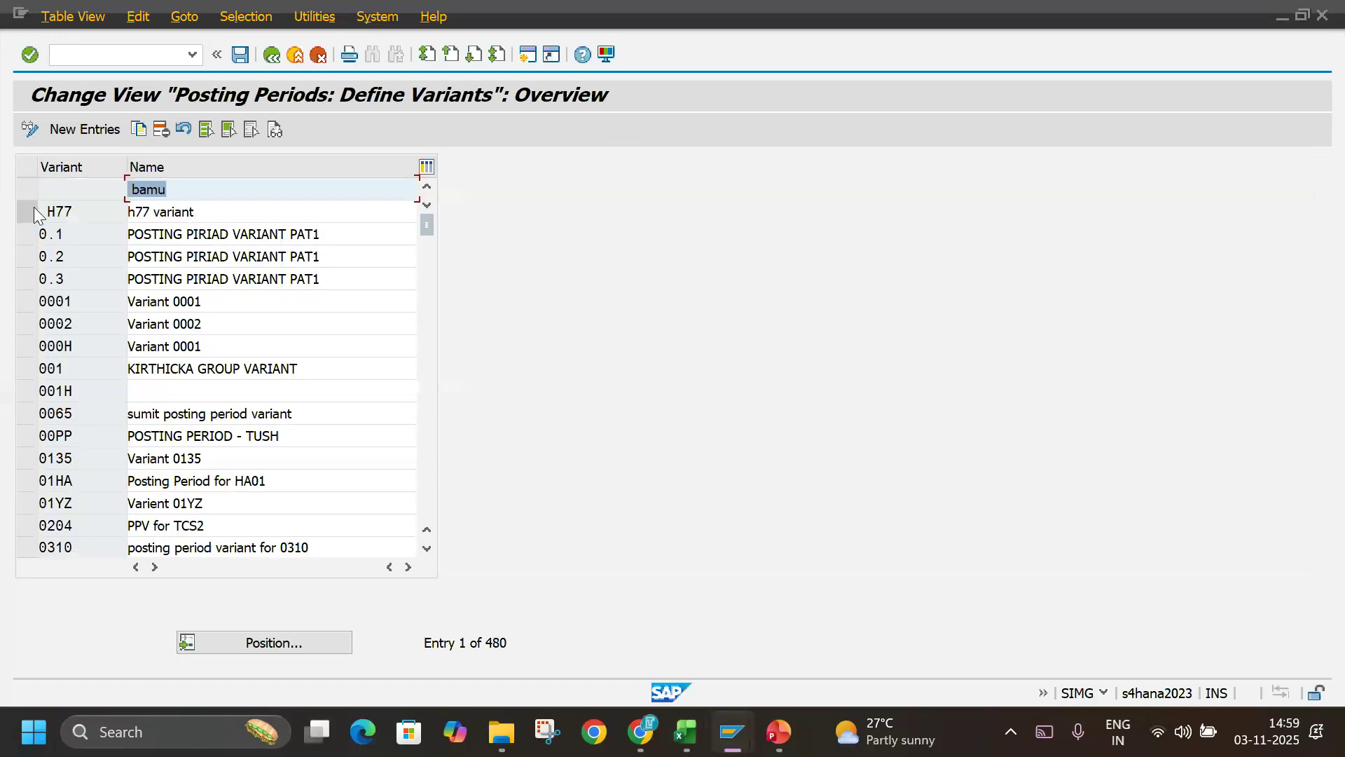
Add a new posting period variant TLIN with the name TECHLABBZ INDIA POSTING PERIOD VAR.
click(104, 131)
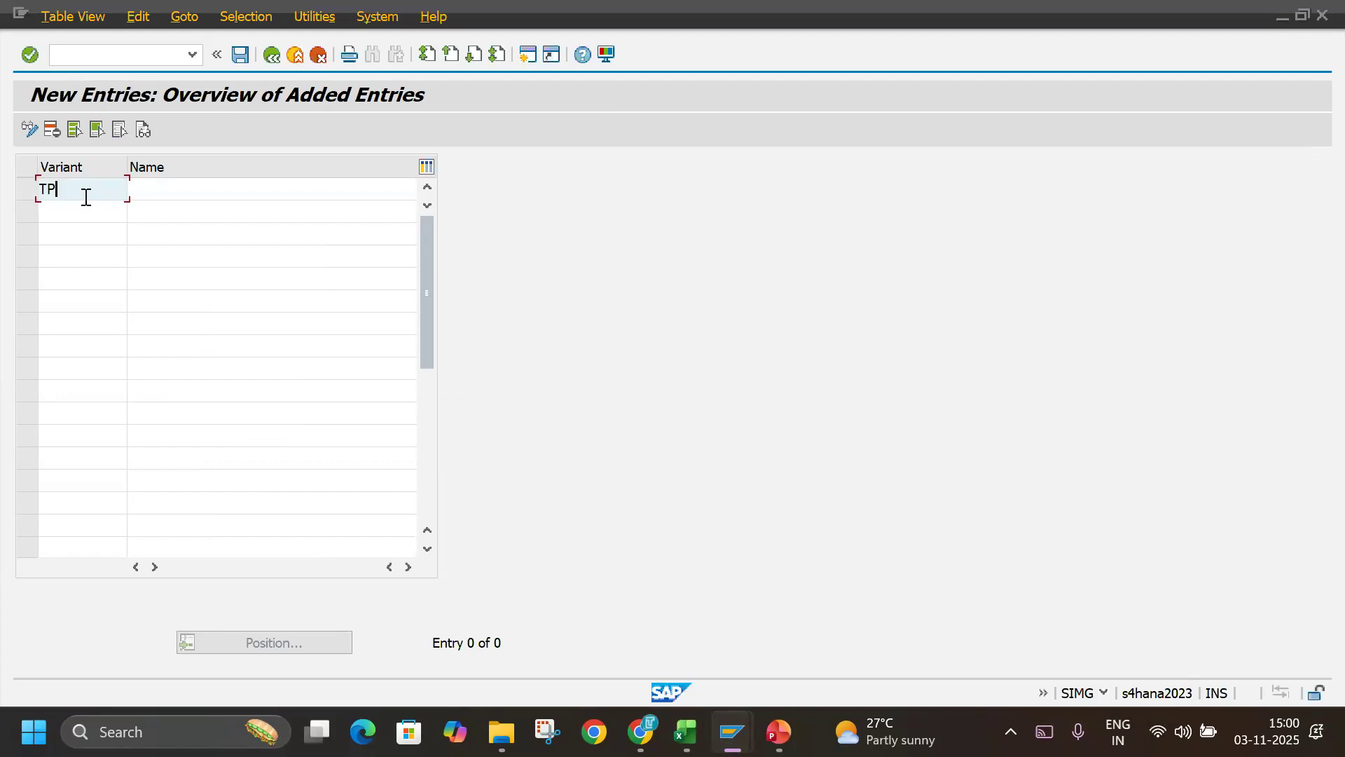
key(Tab)
text(TE)
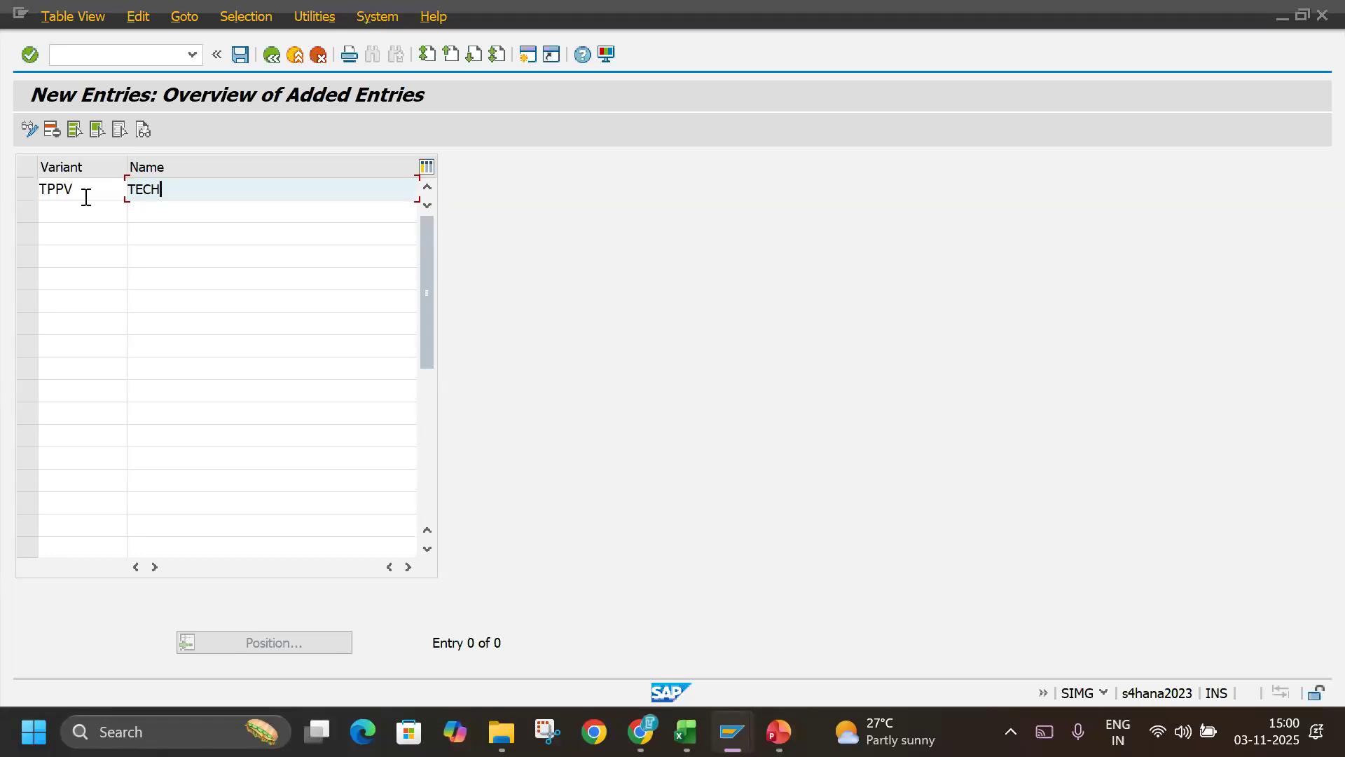
drag(85, 198, 5, 182)
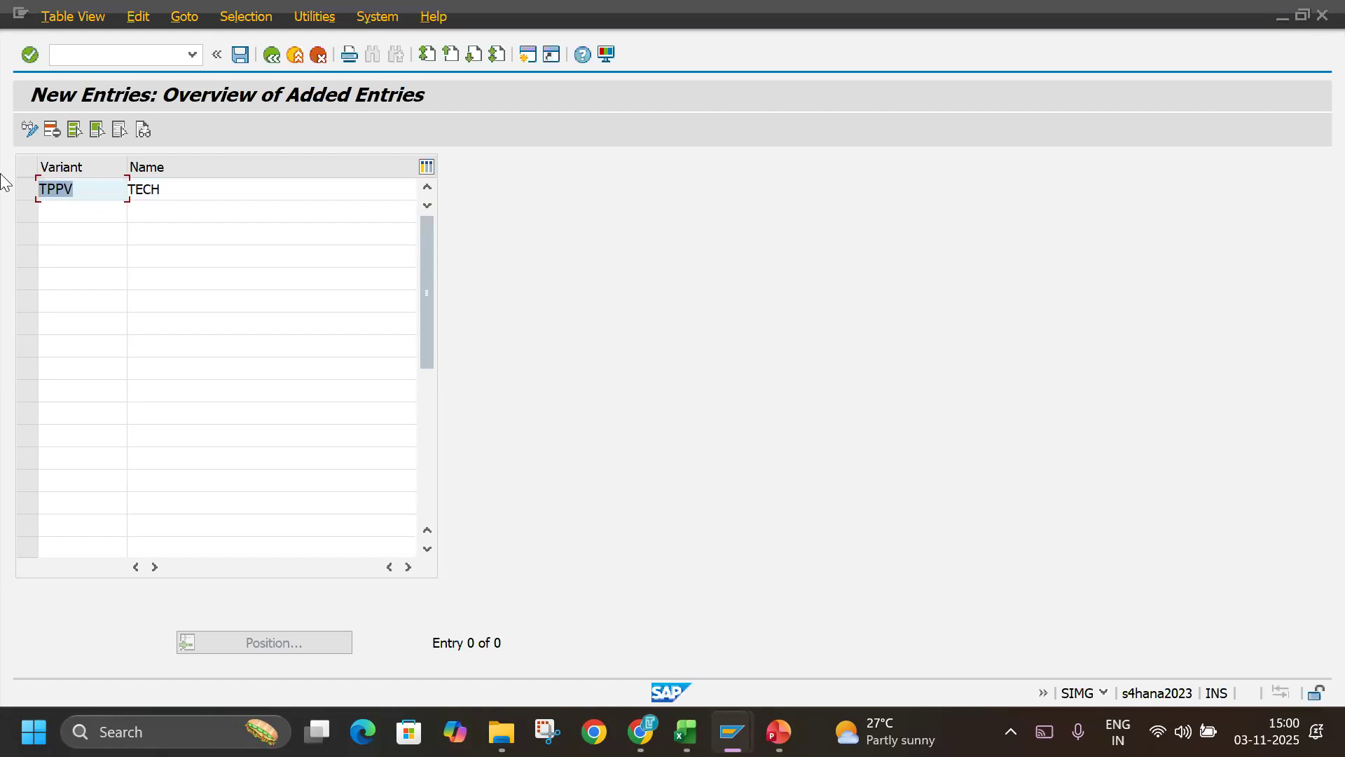
text(TLIN)
key(Tab)
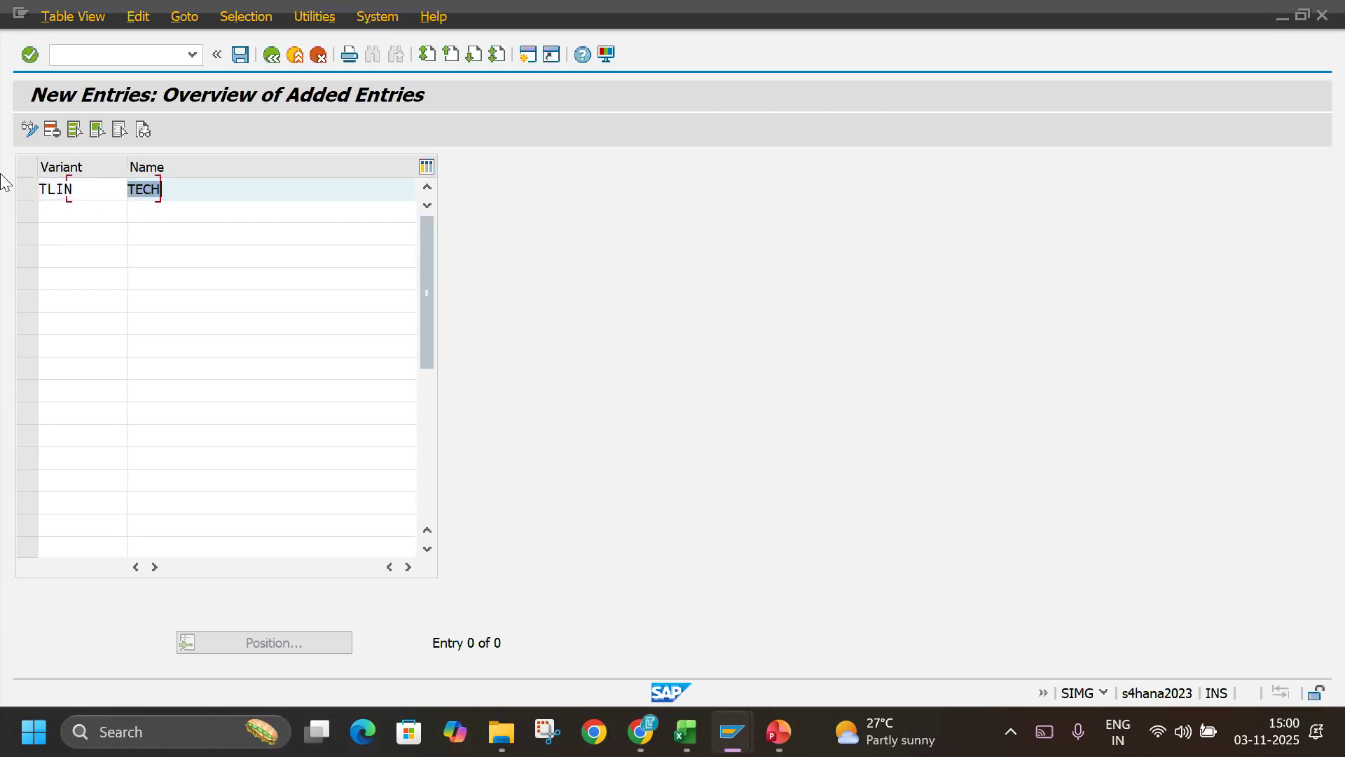
text(TECHLABBZ INDIA POSTING PERI)
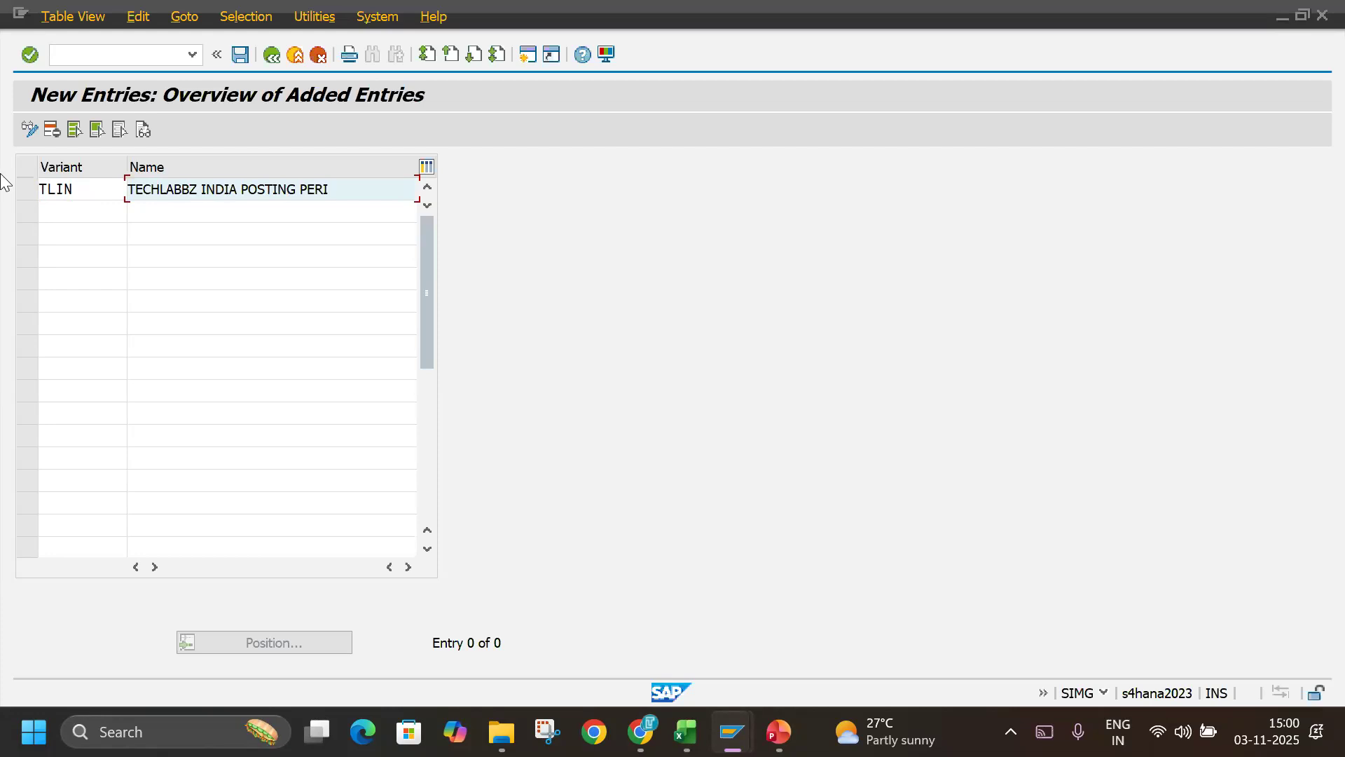
text(OD VAR)
text(VAR)
Add a second posting period variant TLUS named TECHLABBZ US POSTING PERIOD VAR, reusing the India variant's name.
click(67, 206)
text(TL)
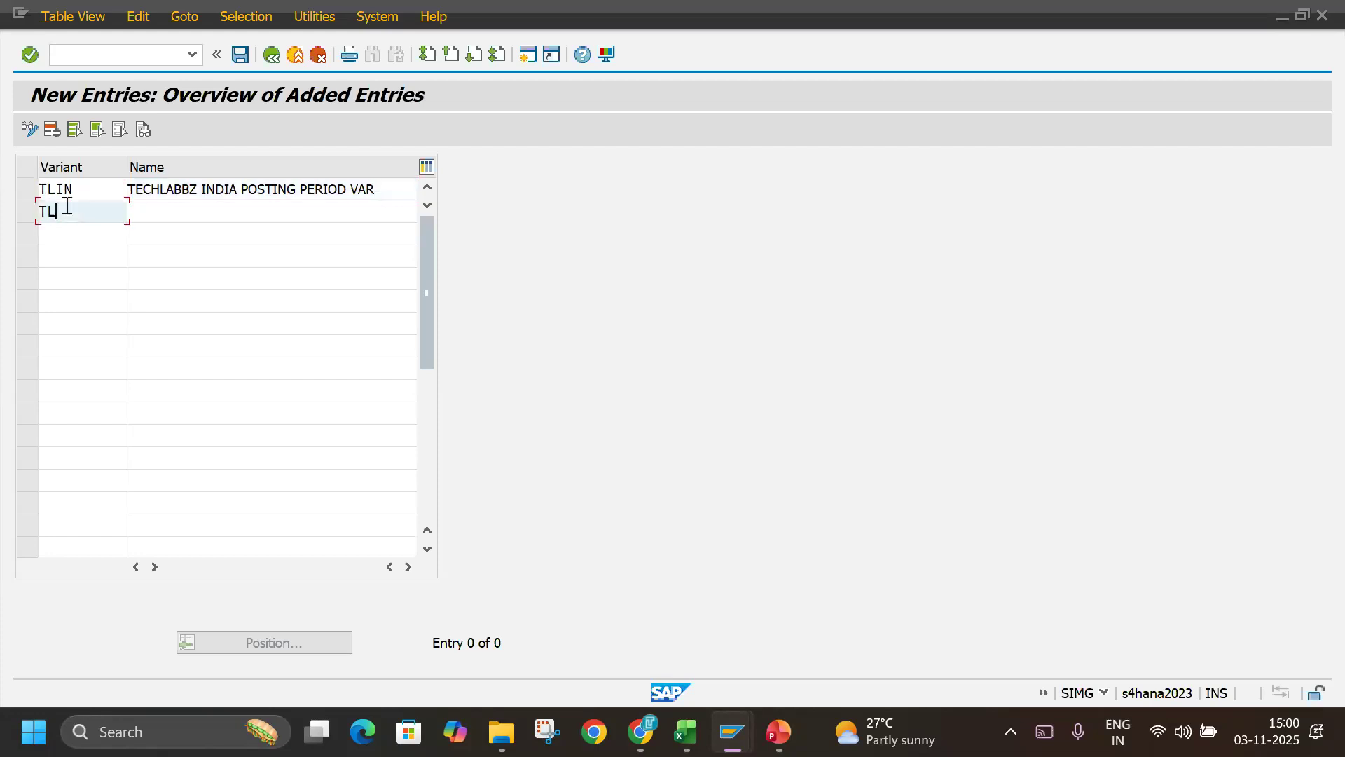
text(US)
key(Tab)
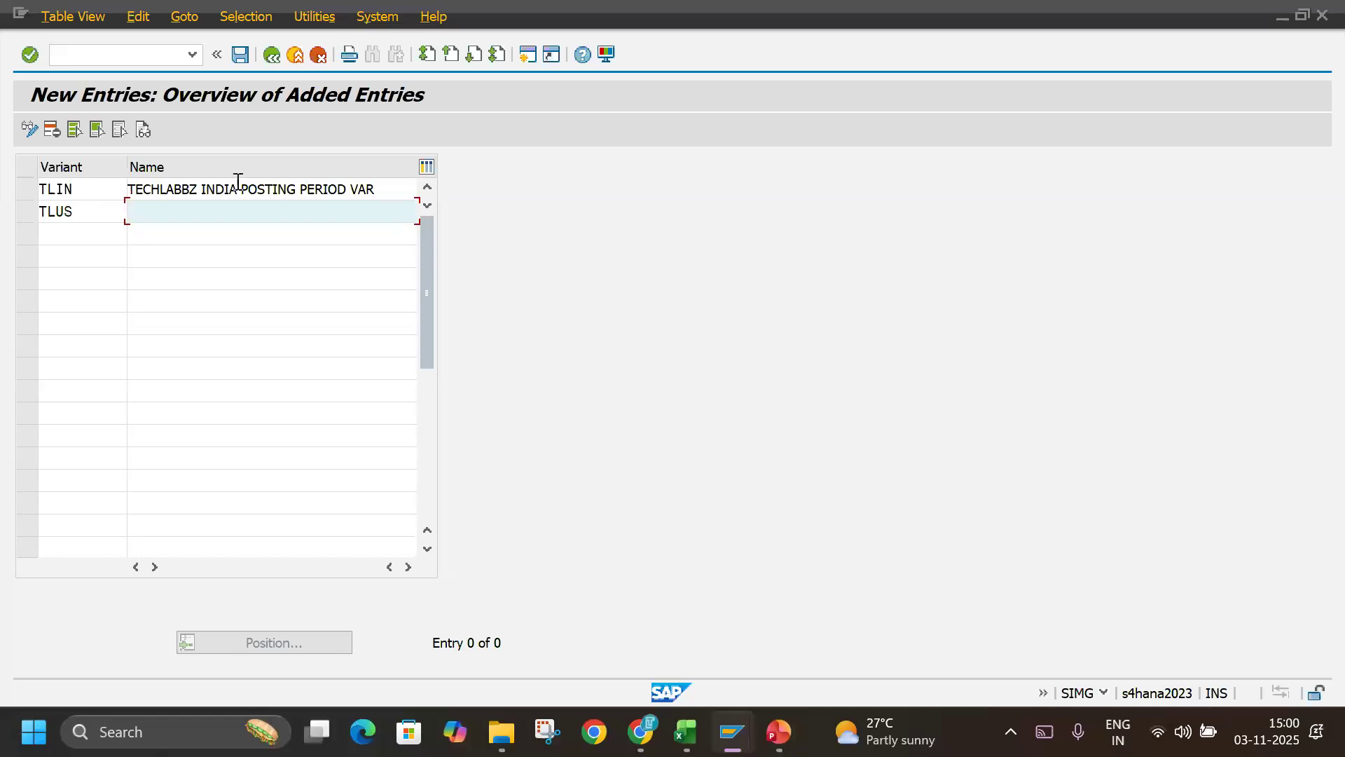
drag(376, 189, 112, 219)
key(ctrl+c)
click(144, 211)
key(ctrl+v)
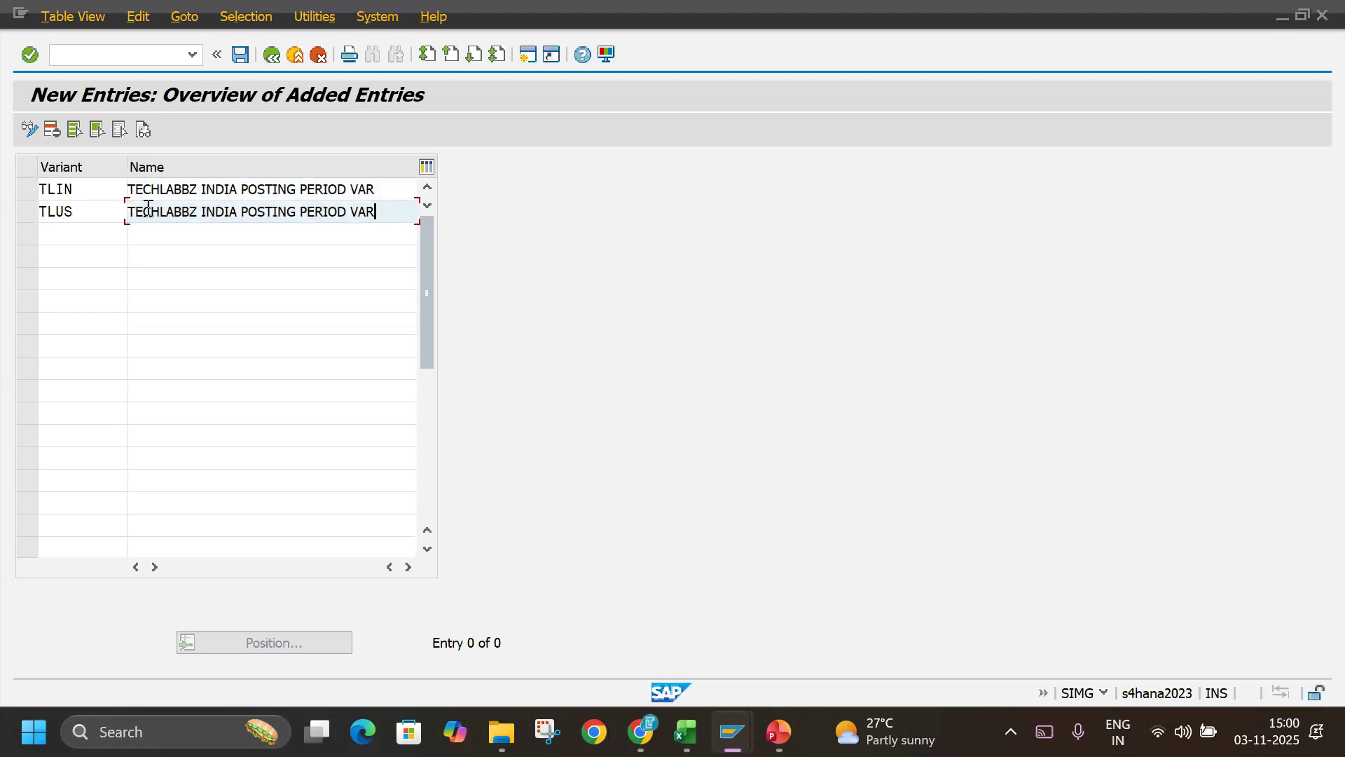
double_click(222, 211)
double_click(232, 210)
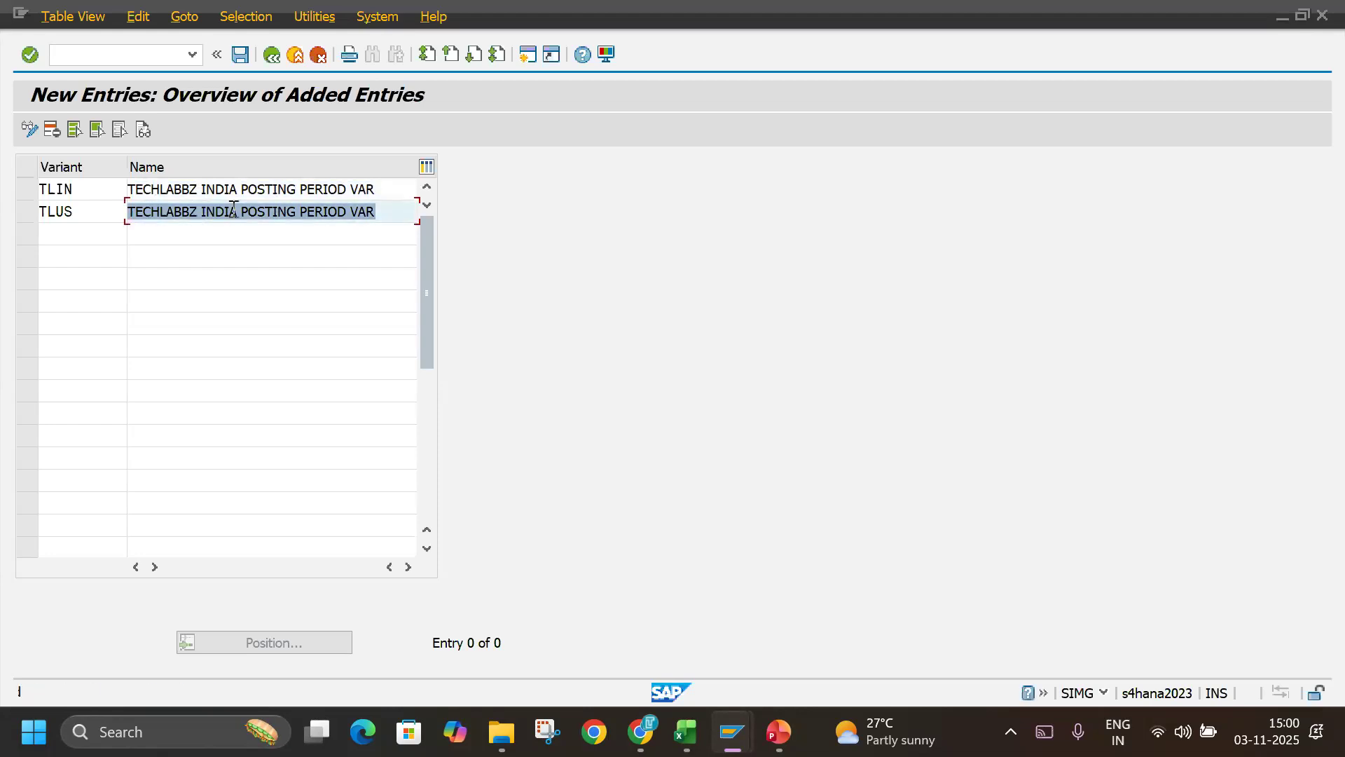
drag(238, 211, 207, 212)
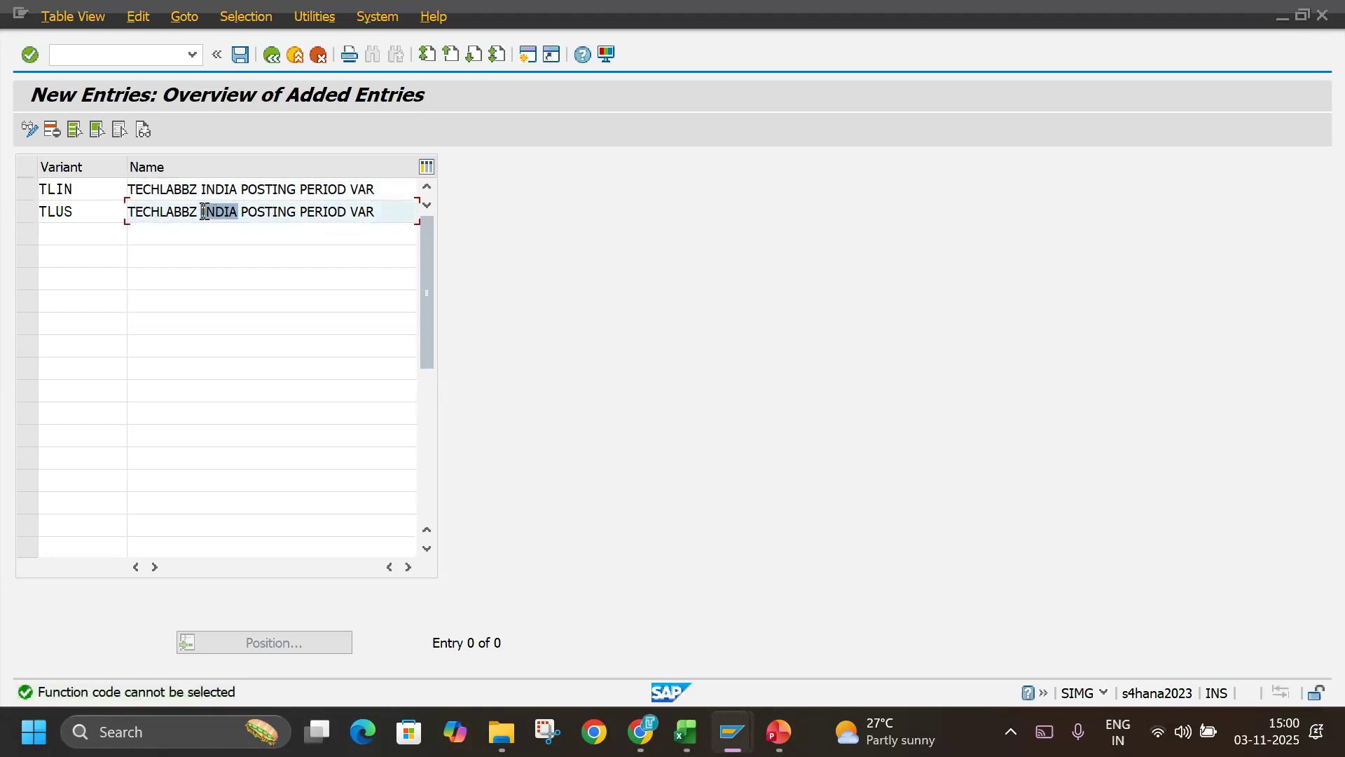
text(US)
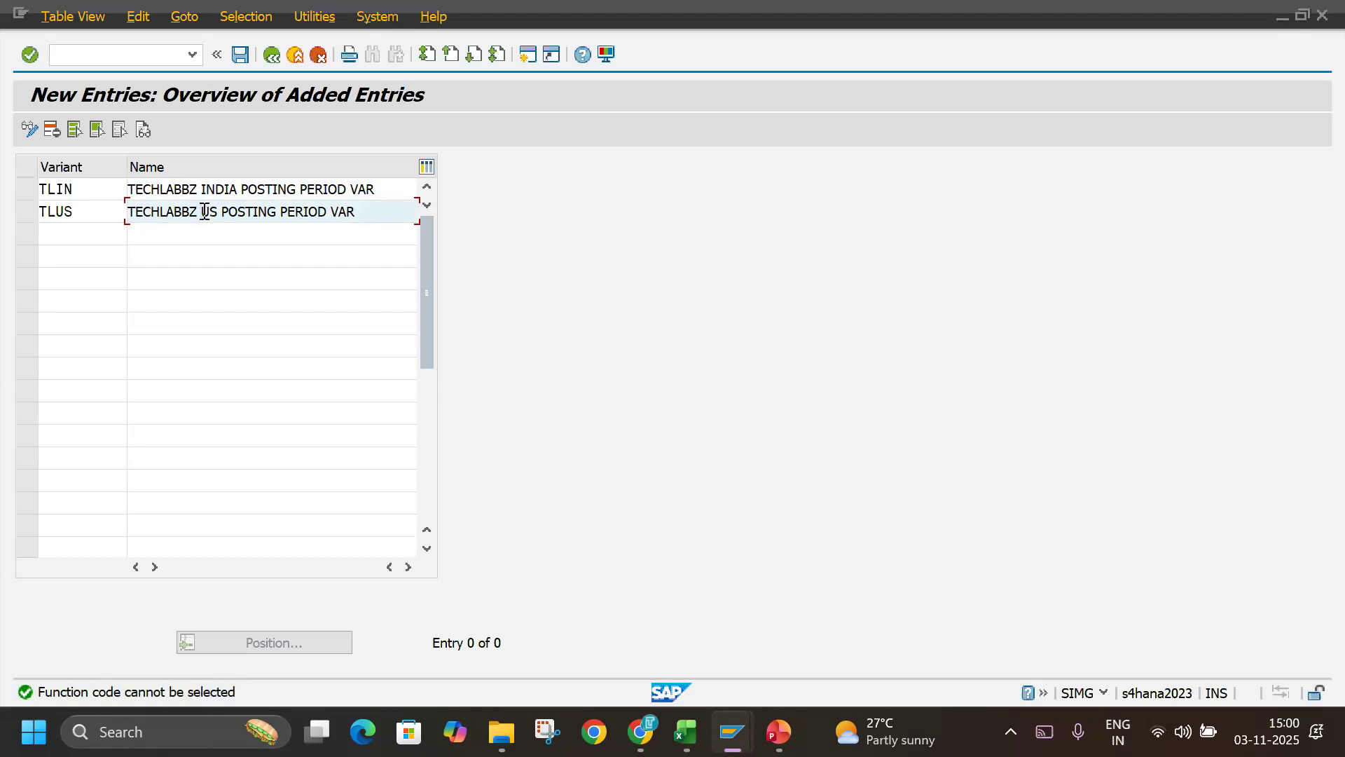
key(Return)
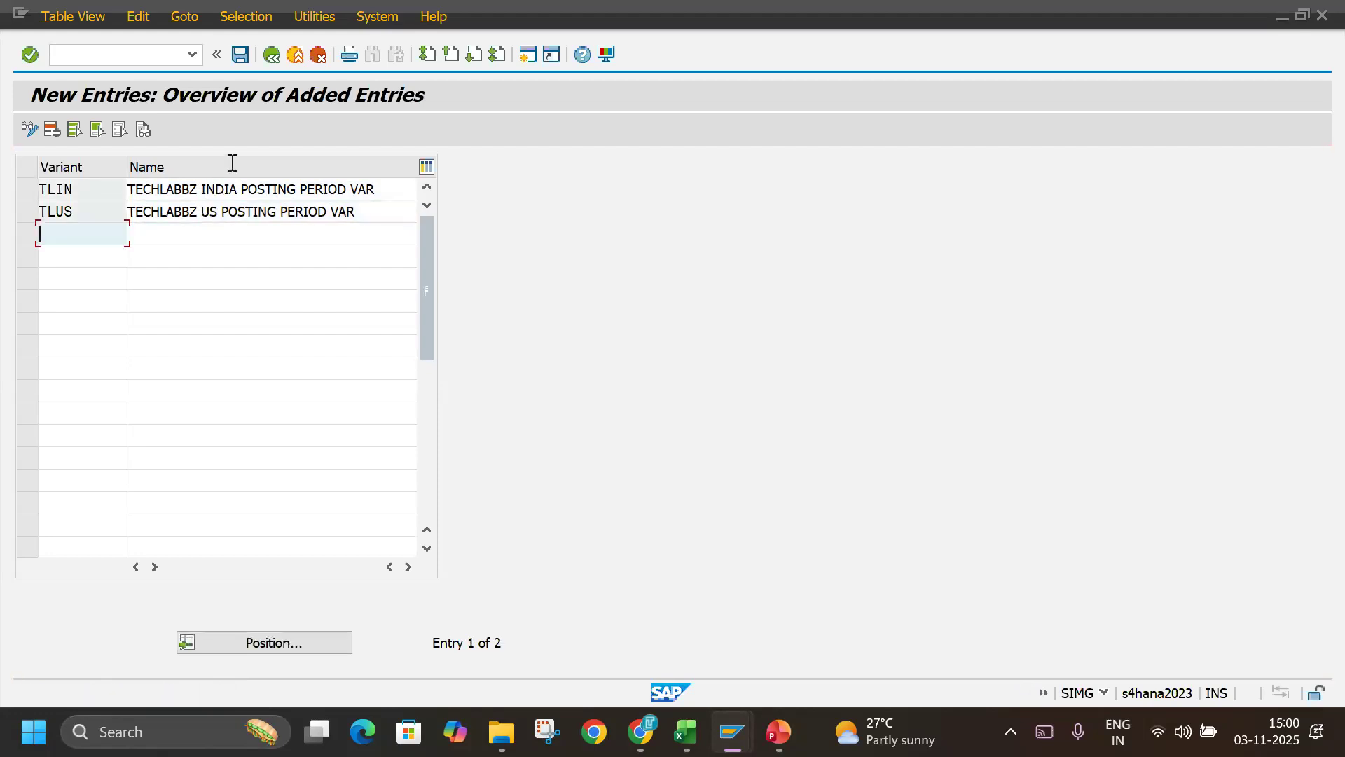
Save both variants to the TECHLABBZ customizing request and return to the IMG structure.
click(248, 54)
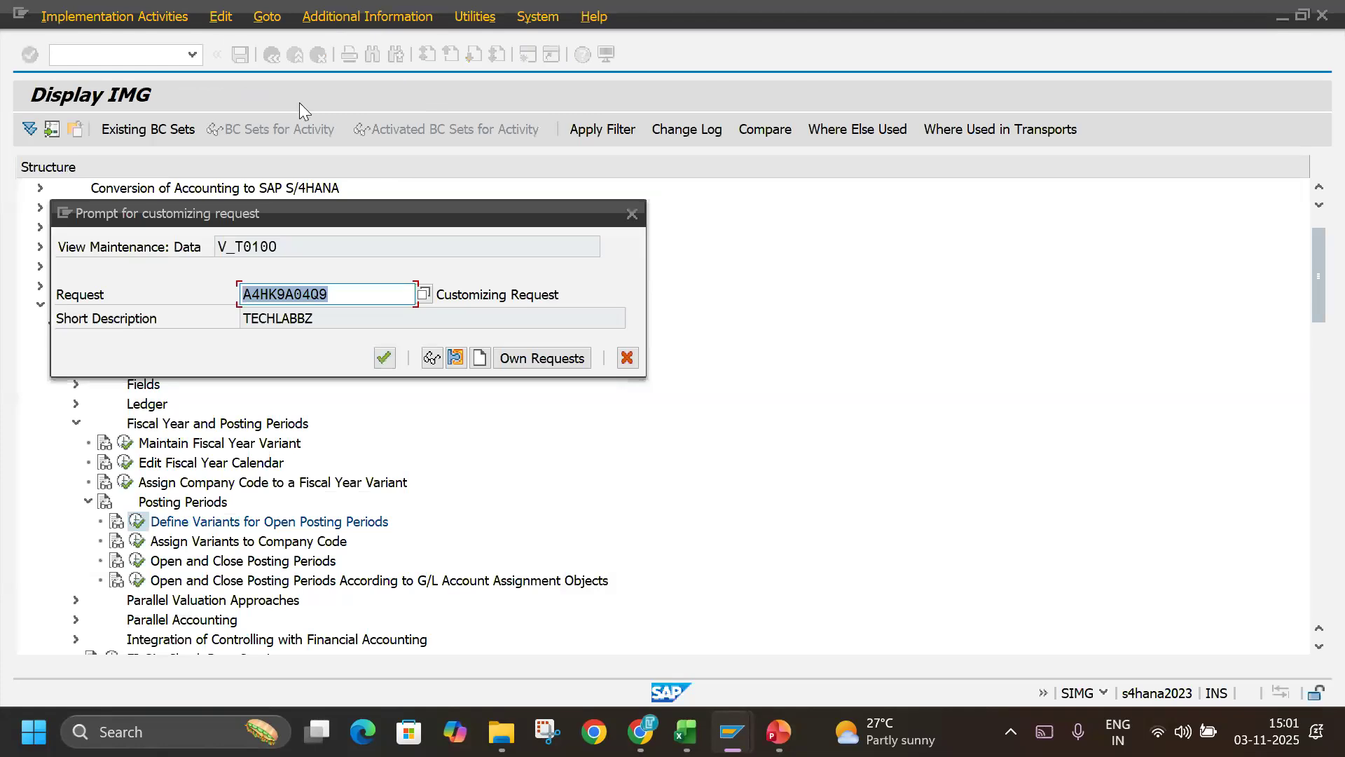
click(384, 357)
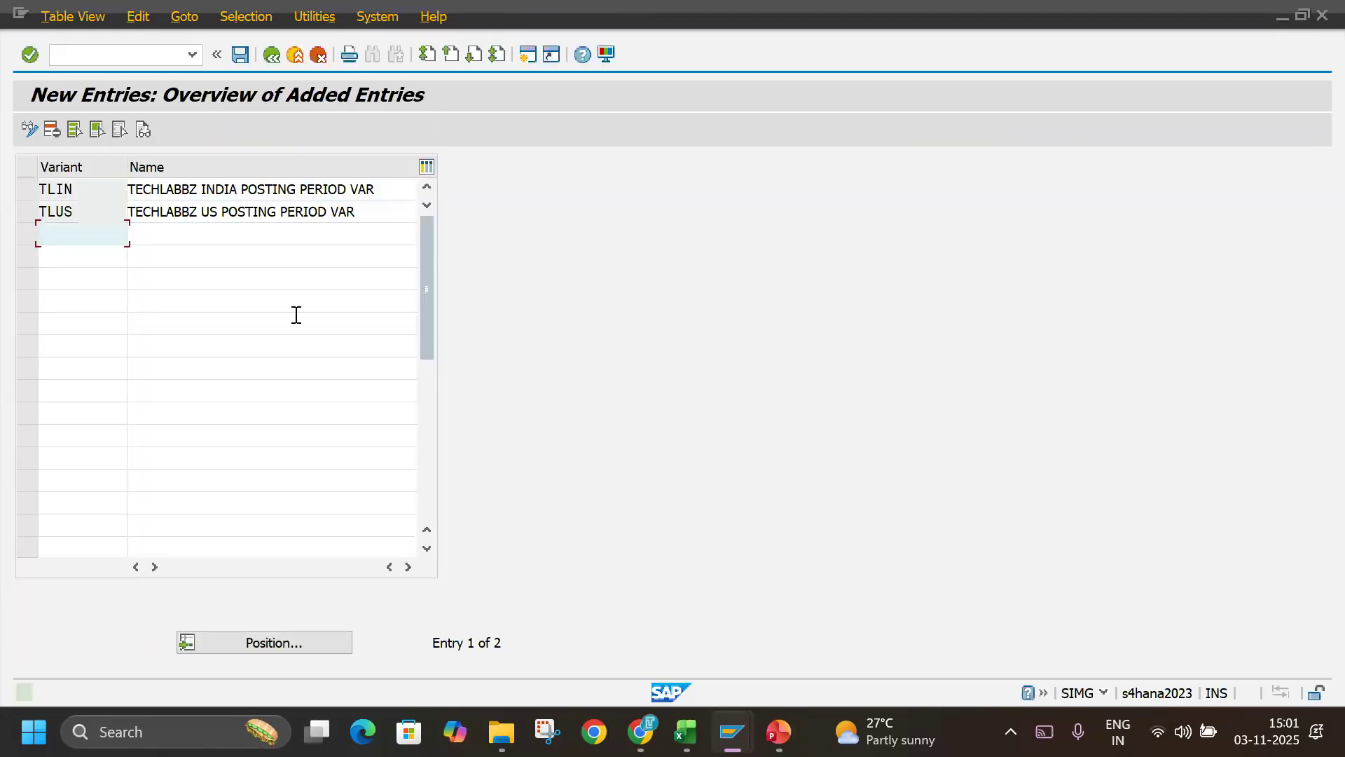
click(25, 192)
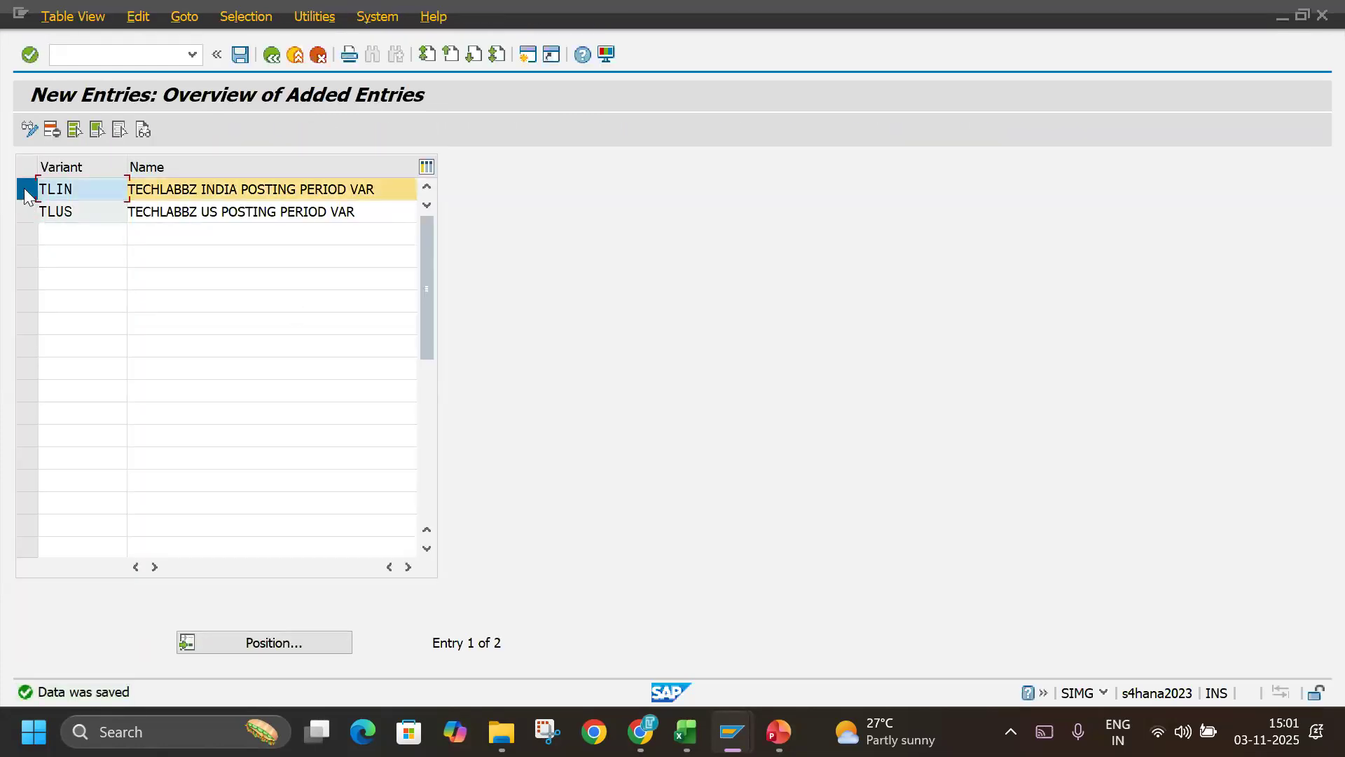
drag(81, 187, 7, 183)
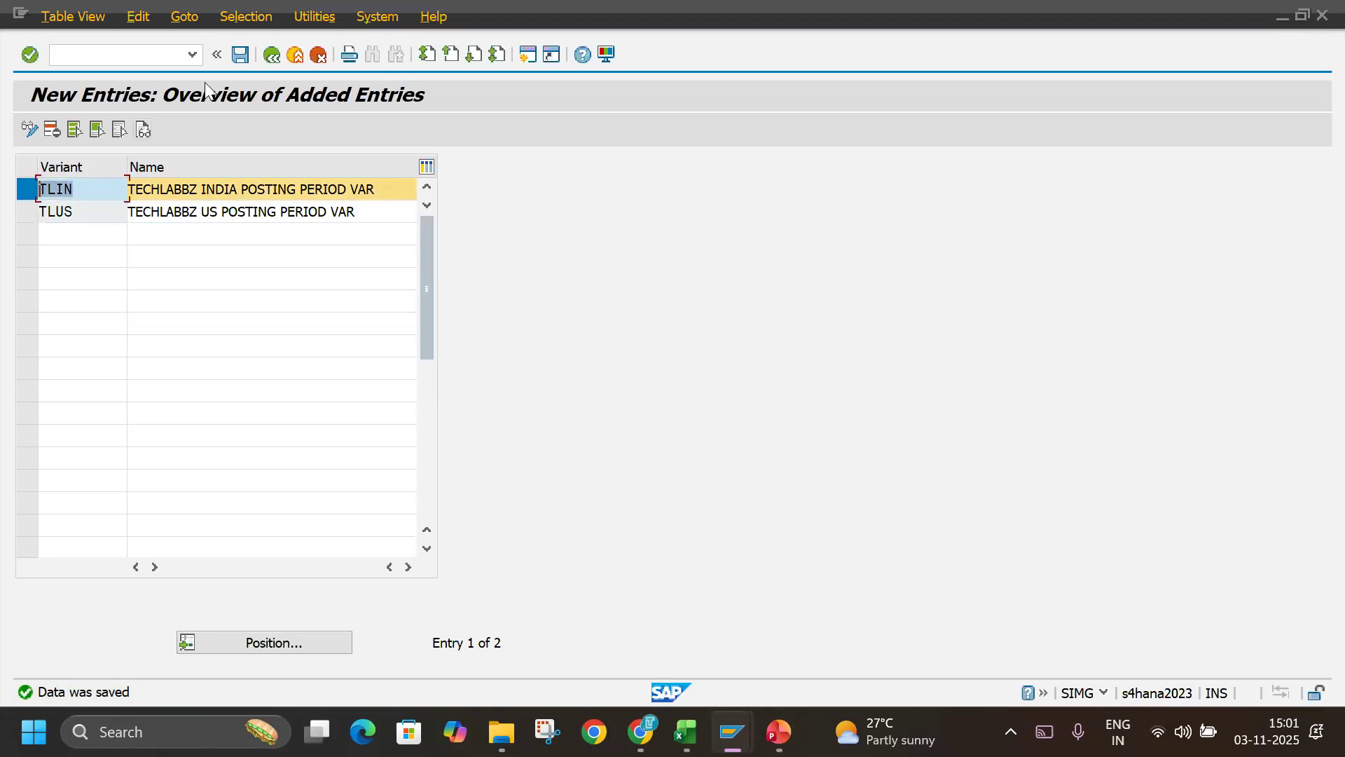
click(267, 56)
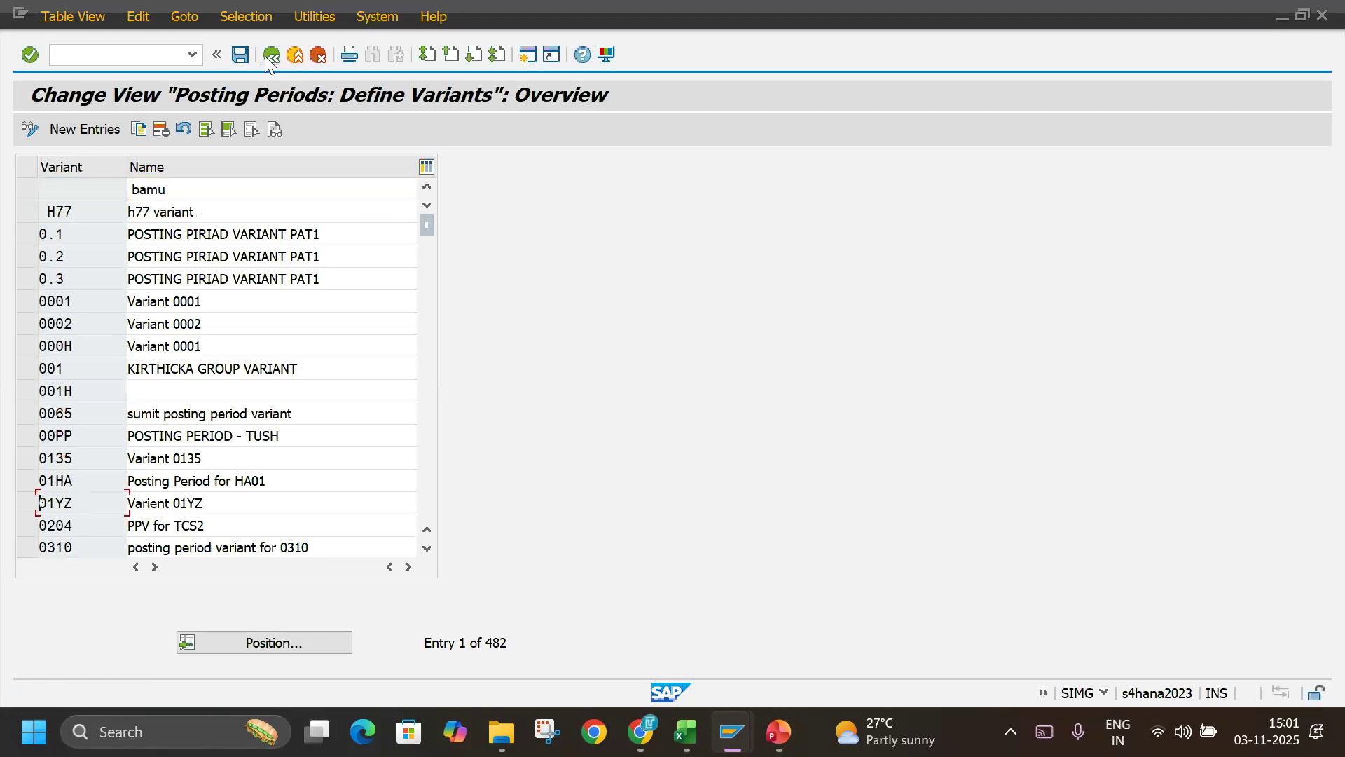
click(265, 56)
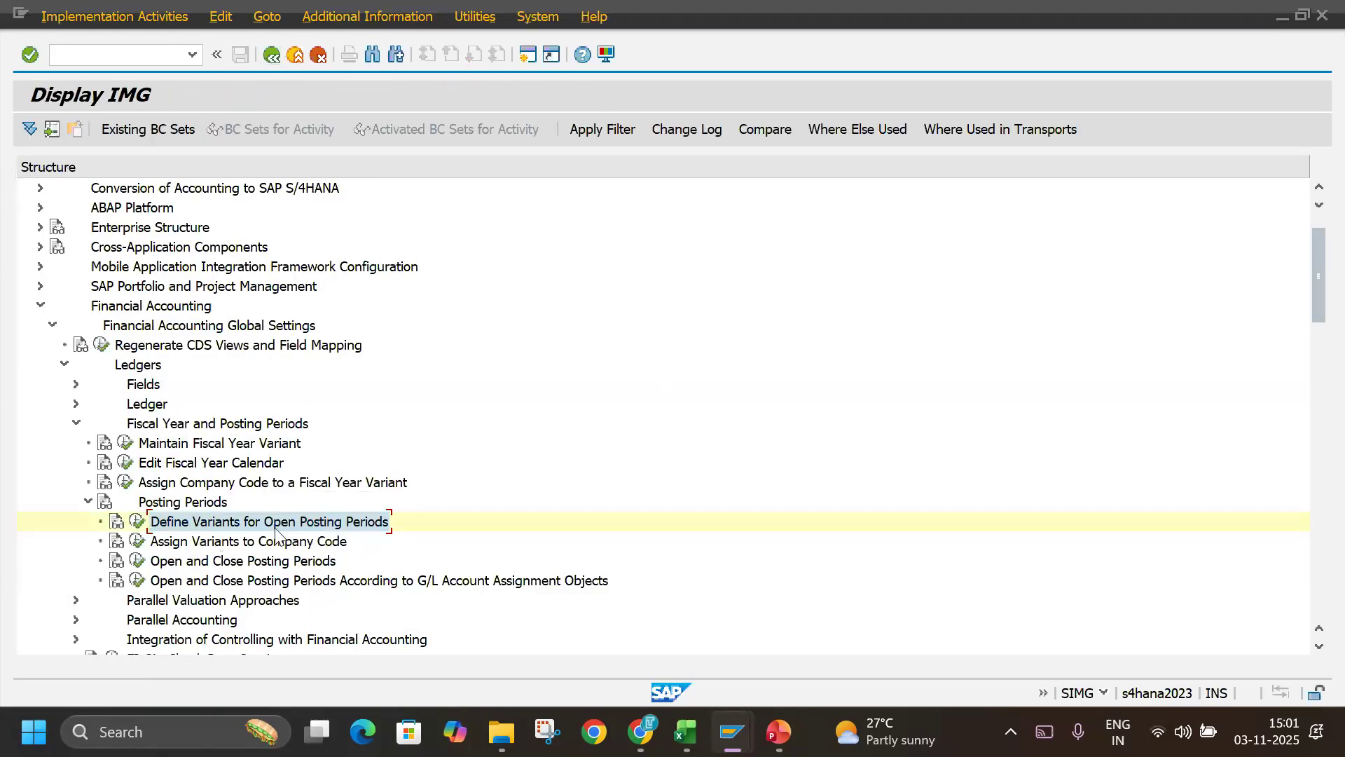
Highlight the Assign Posting Period Variant to Company Code row in the Excel notes, and open Assign Variants to Company Code in SAP.
key(alt+Tab)
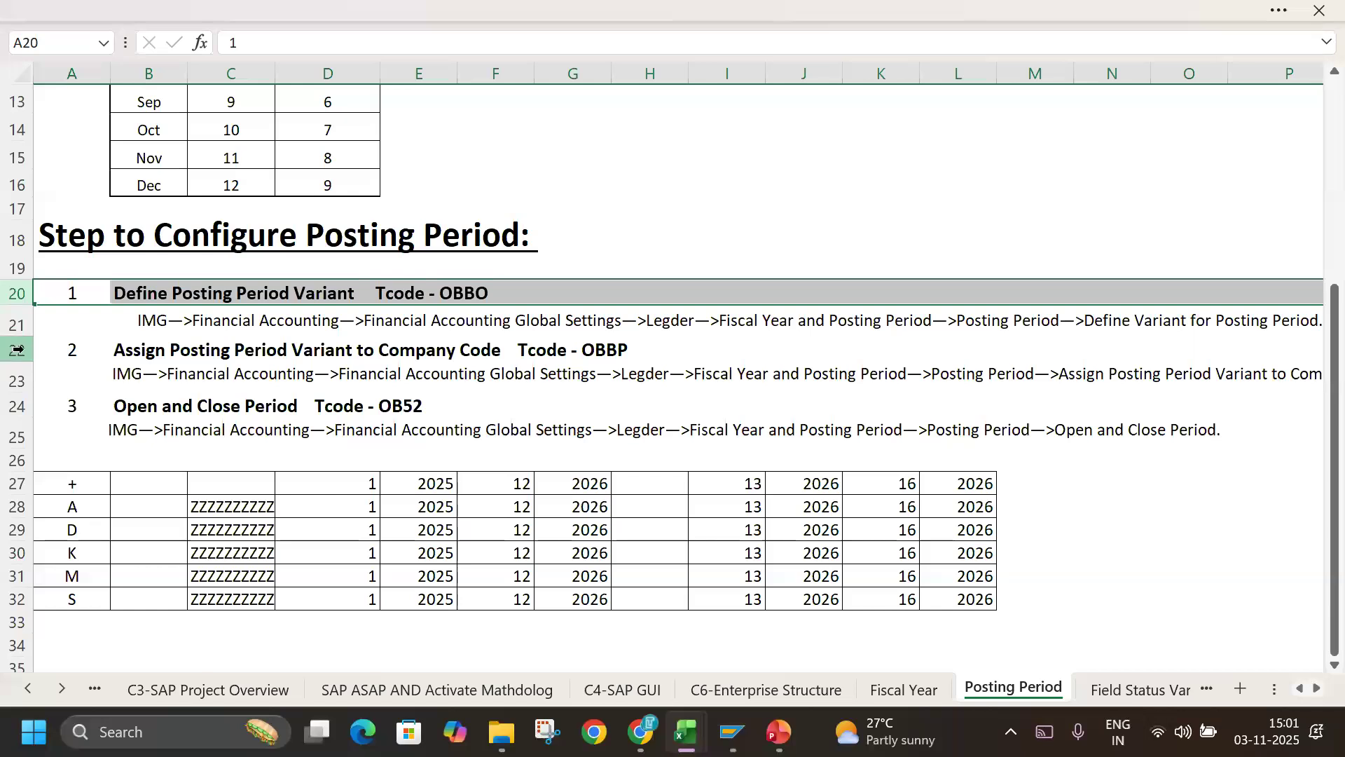
click(287, 354)
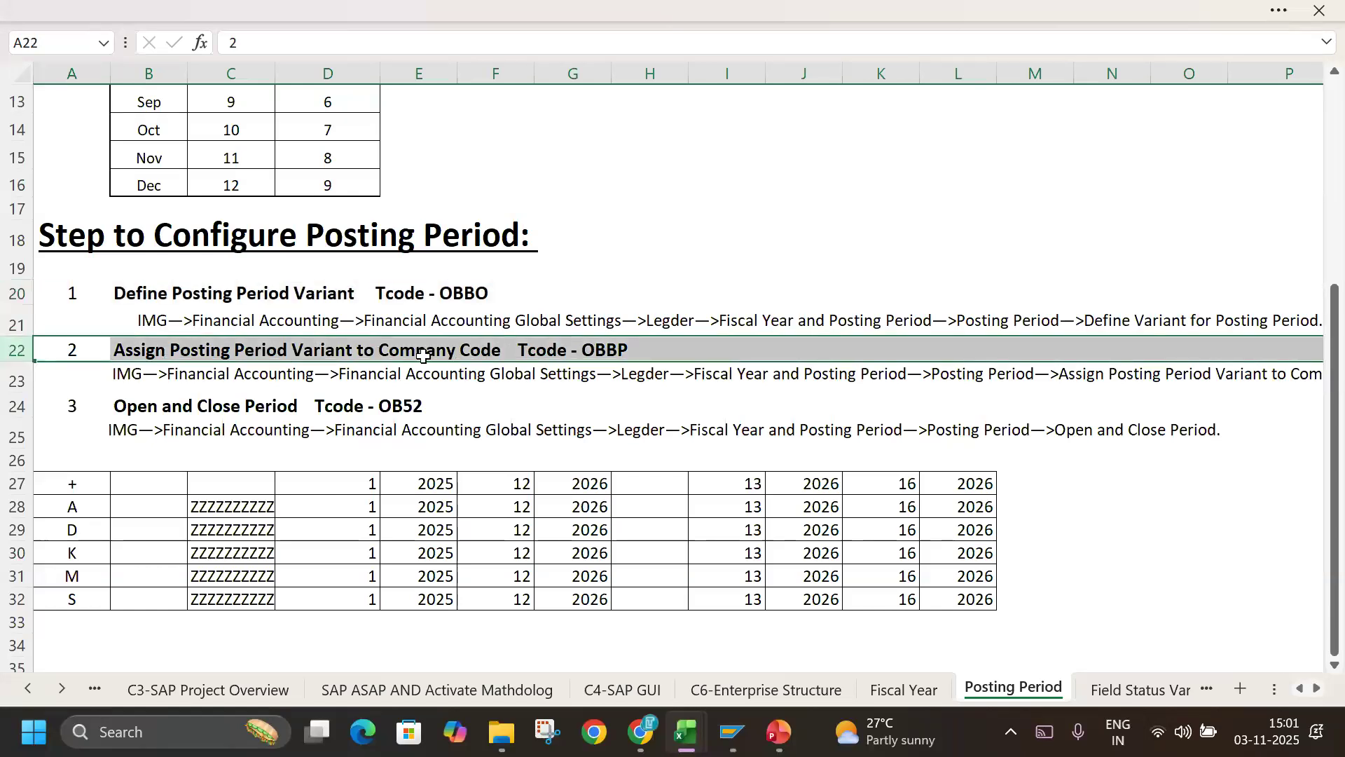
key(alt+Tab)
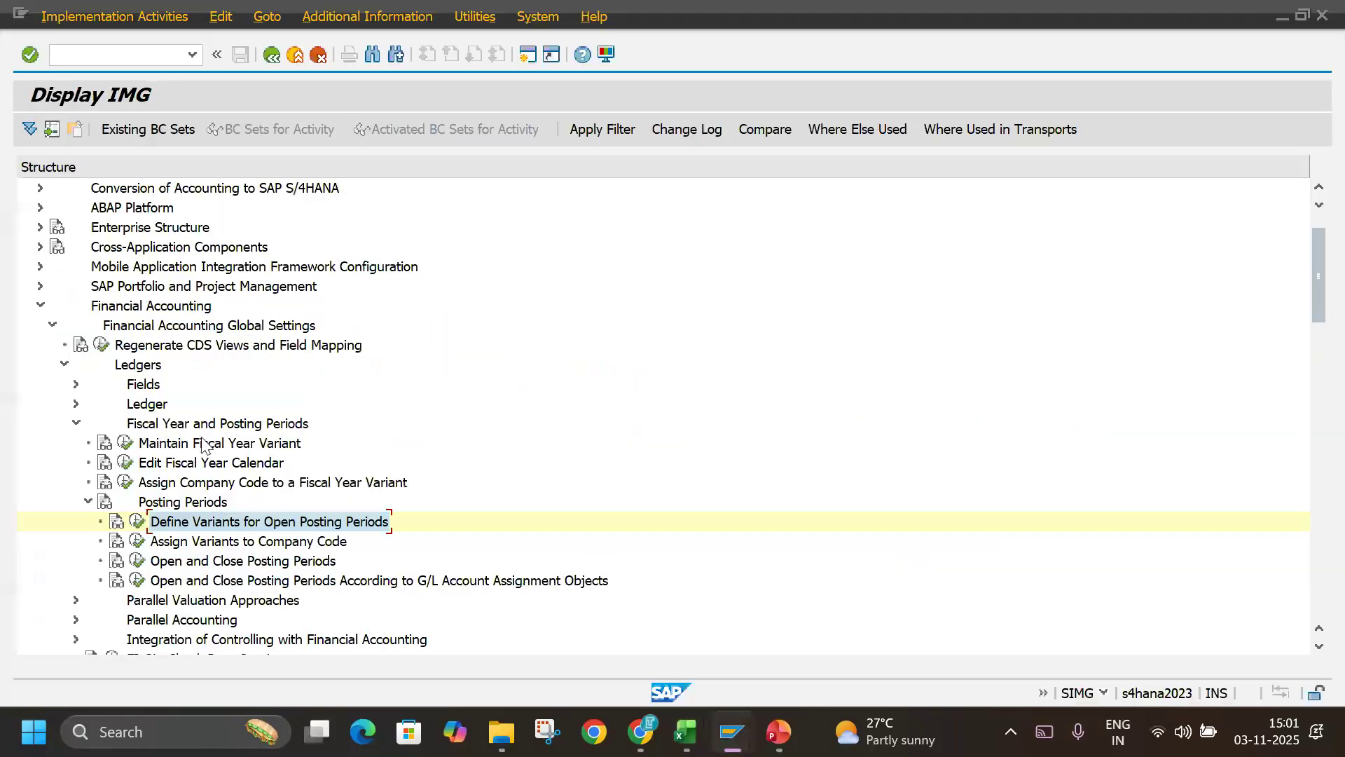
click(138, 542)
Find the company codes beginning with TL, and assign variant TLIN to company code TLIN and variant TLUS to company code TLUS.
click(254, 641)
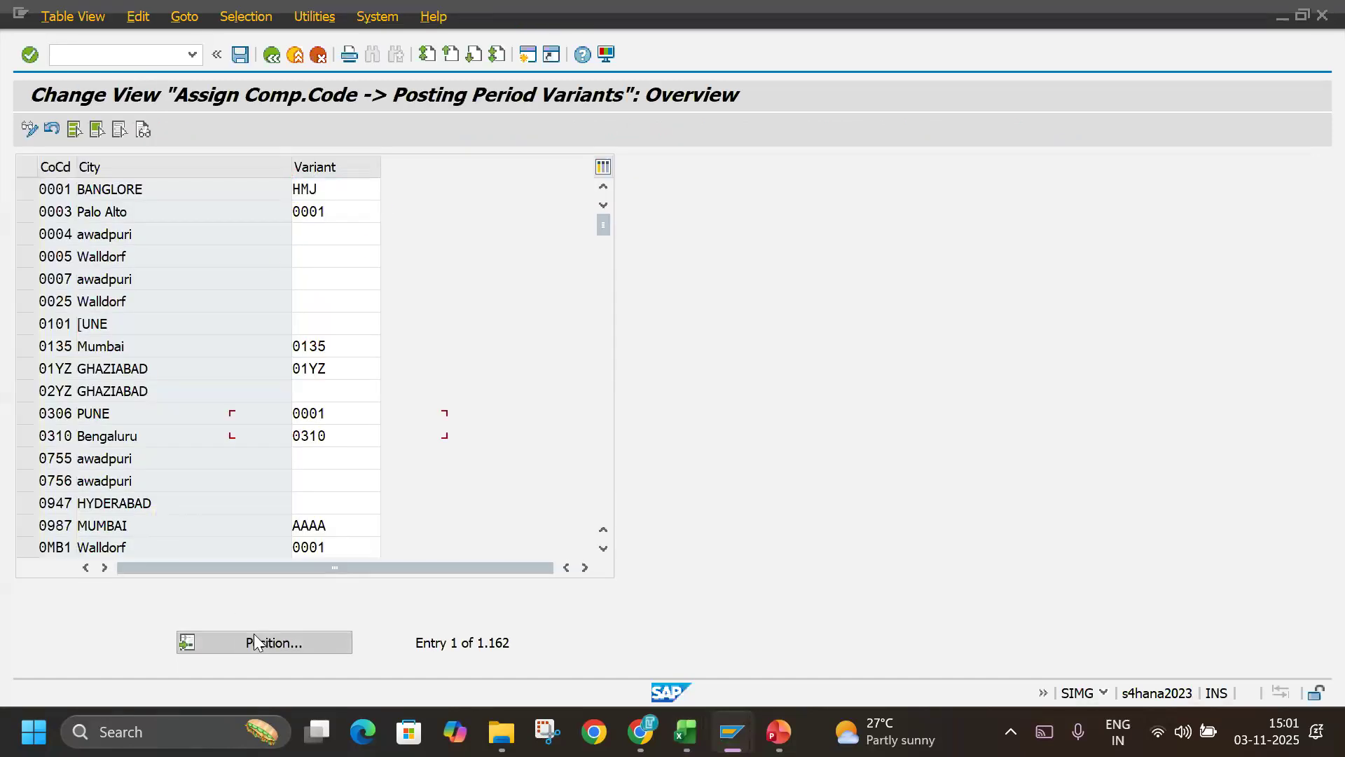
text(TL)
key(Return)
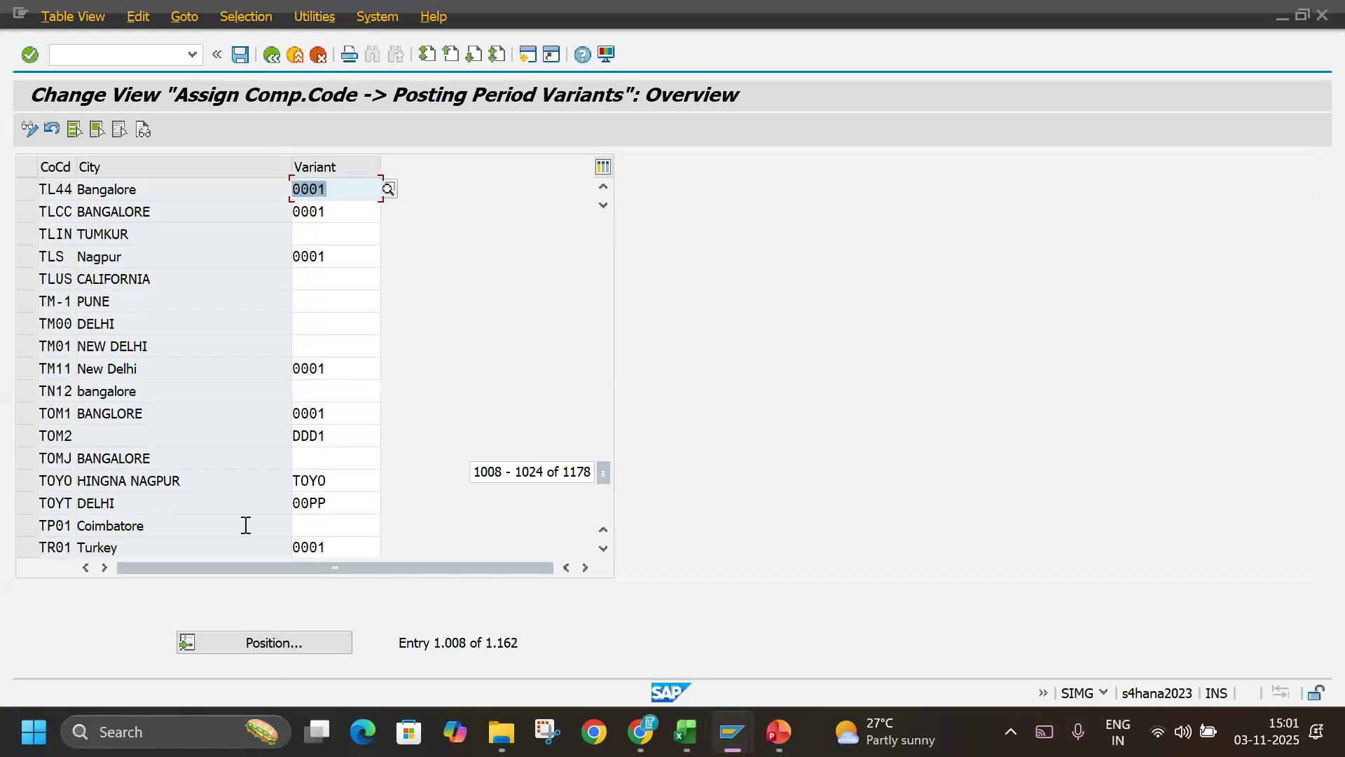
click(325, 231)
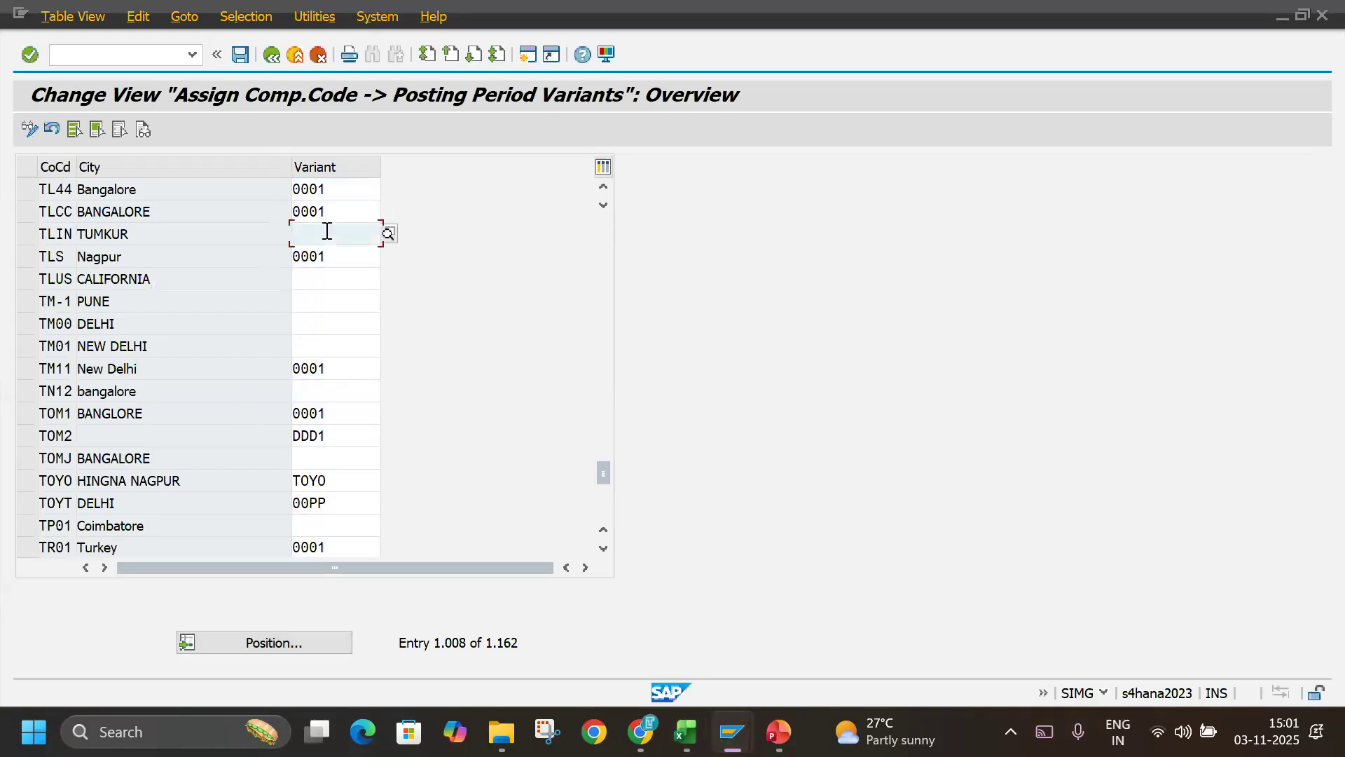
text(TLIN)
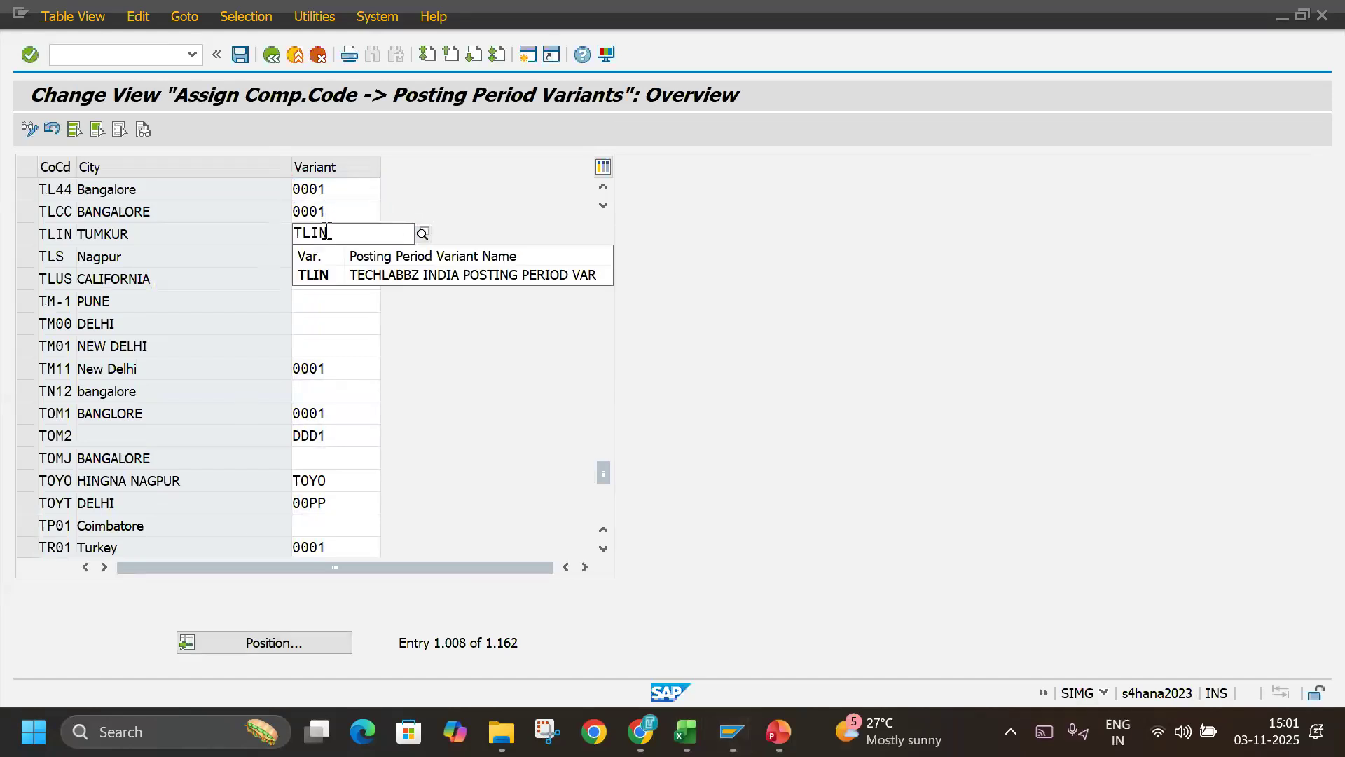
key(Tab)
key(Tab)
text(TL)
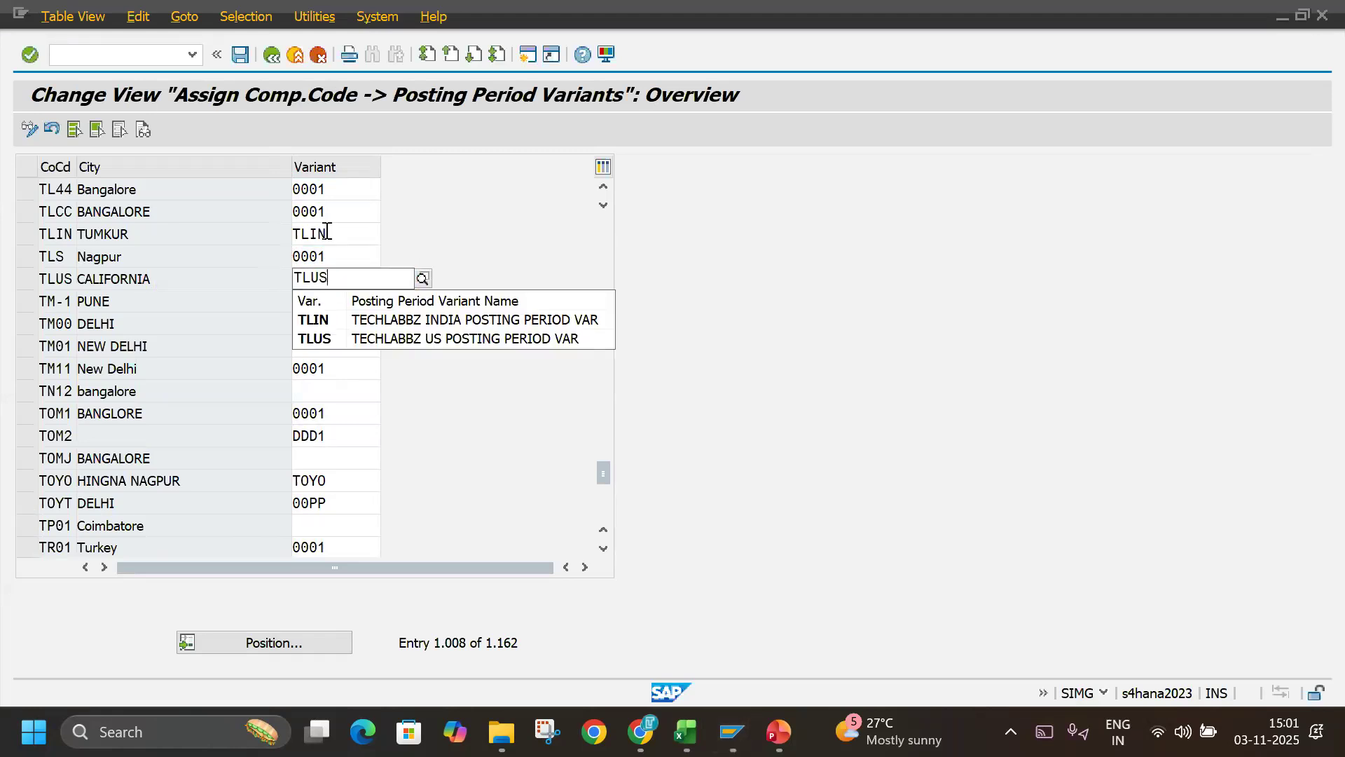
key(Return)
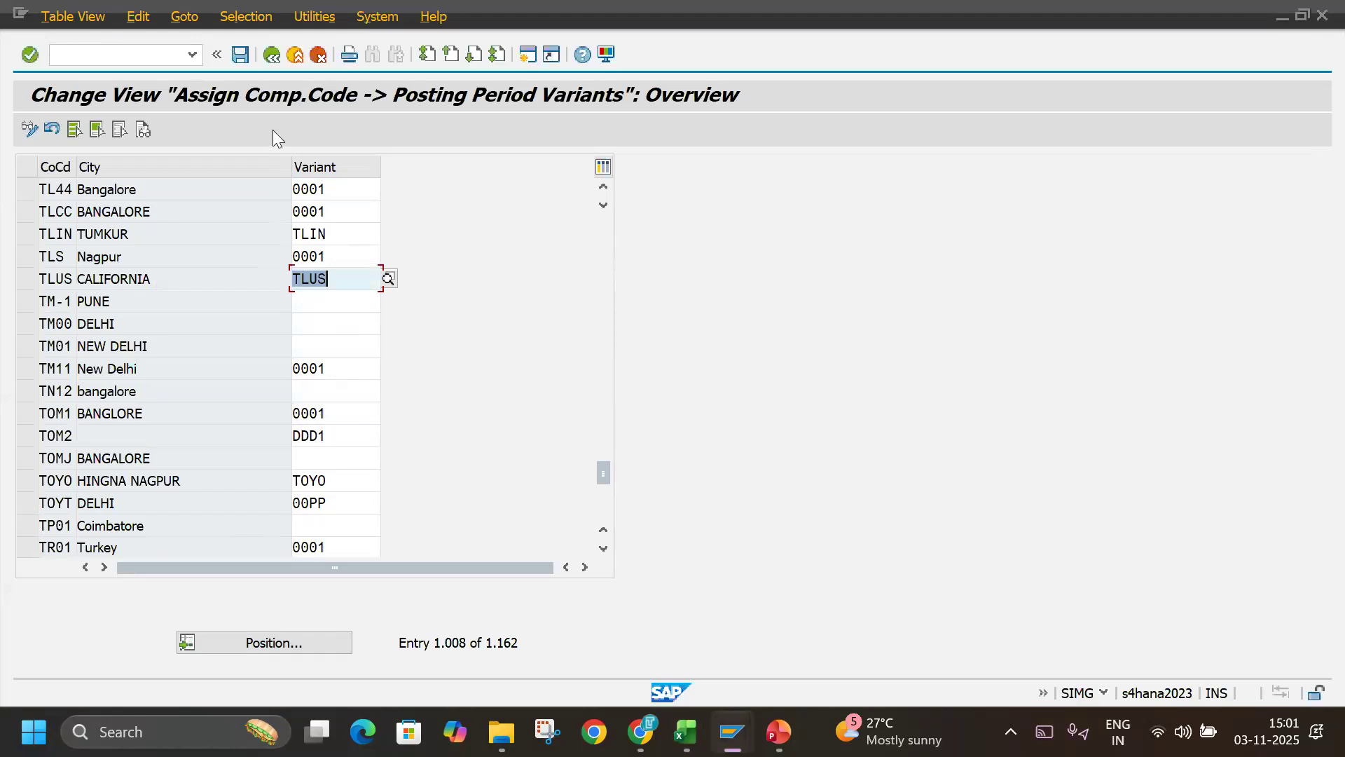
Start saving the variant assignments to the customizing request, and highlight the Open and Close Period row in the Excel notes.
click(242, 55)
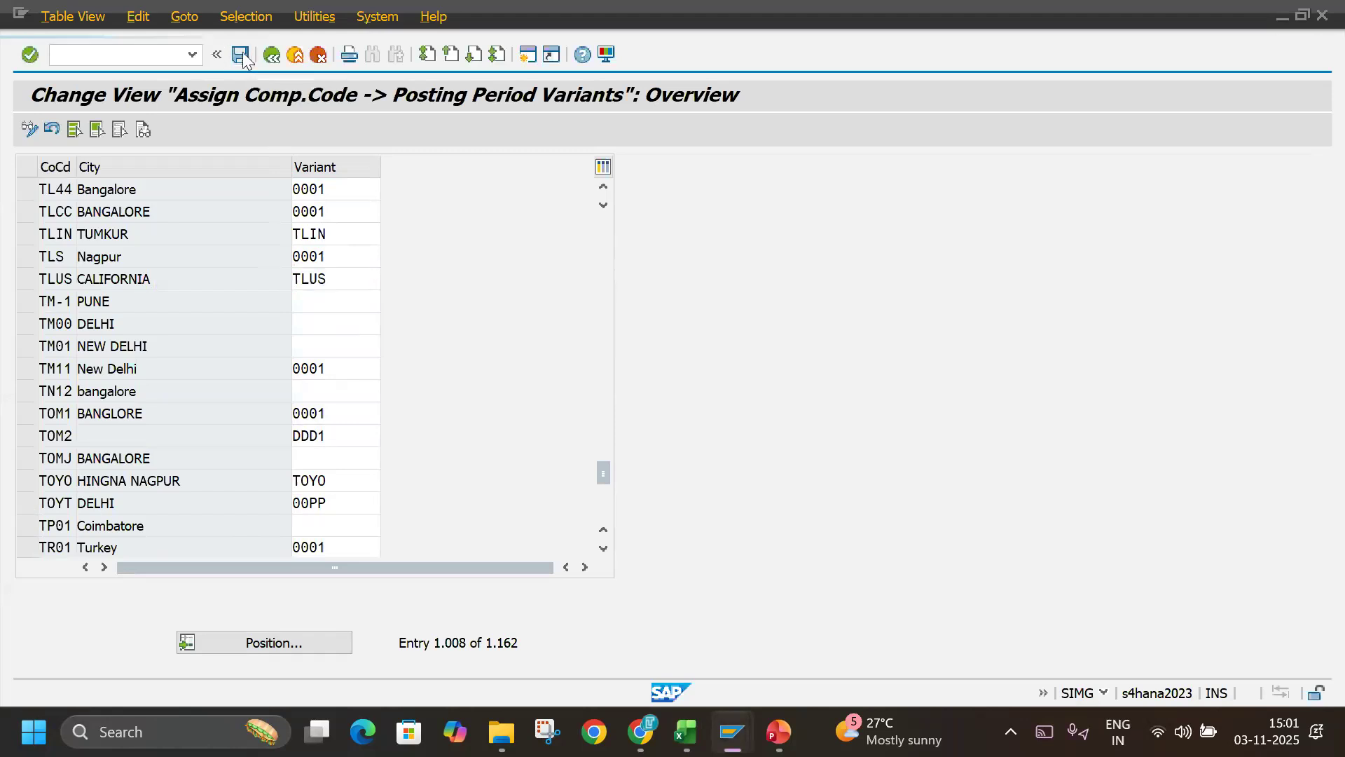
click(384, 343)
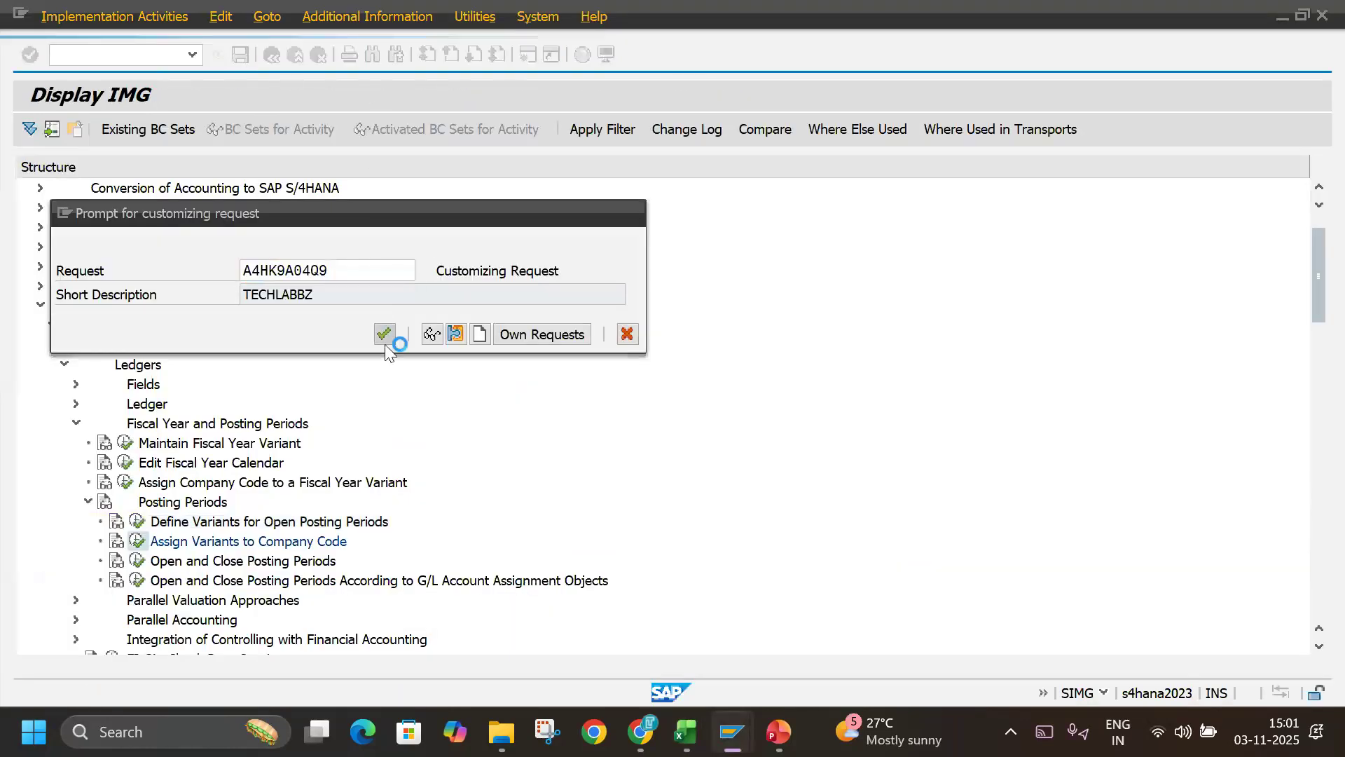
key(alt+Tab)
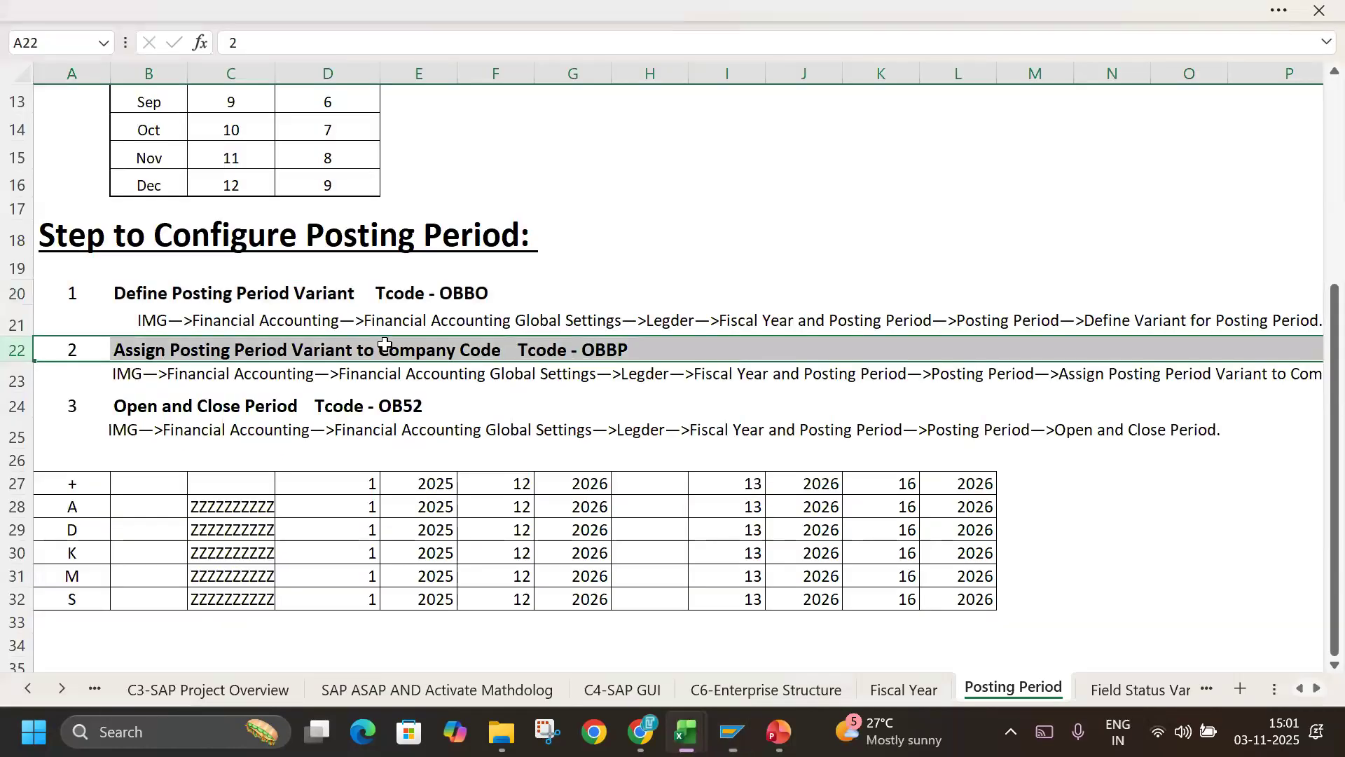
drag(72, 490, 1011, 601)
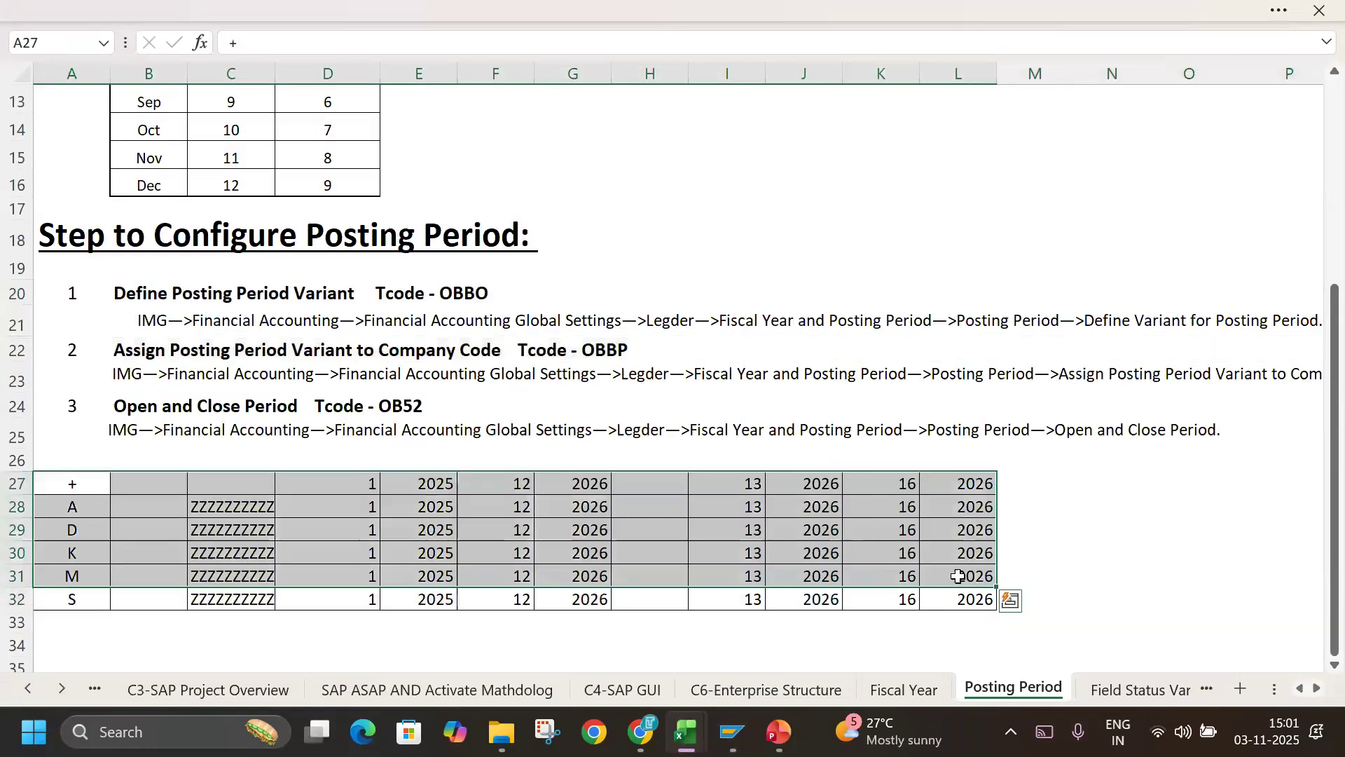
click(1186, 527)
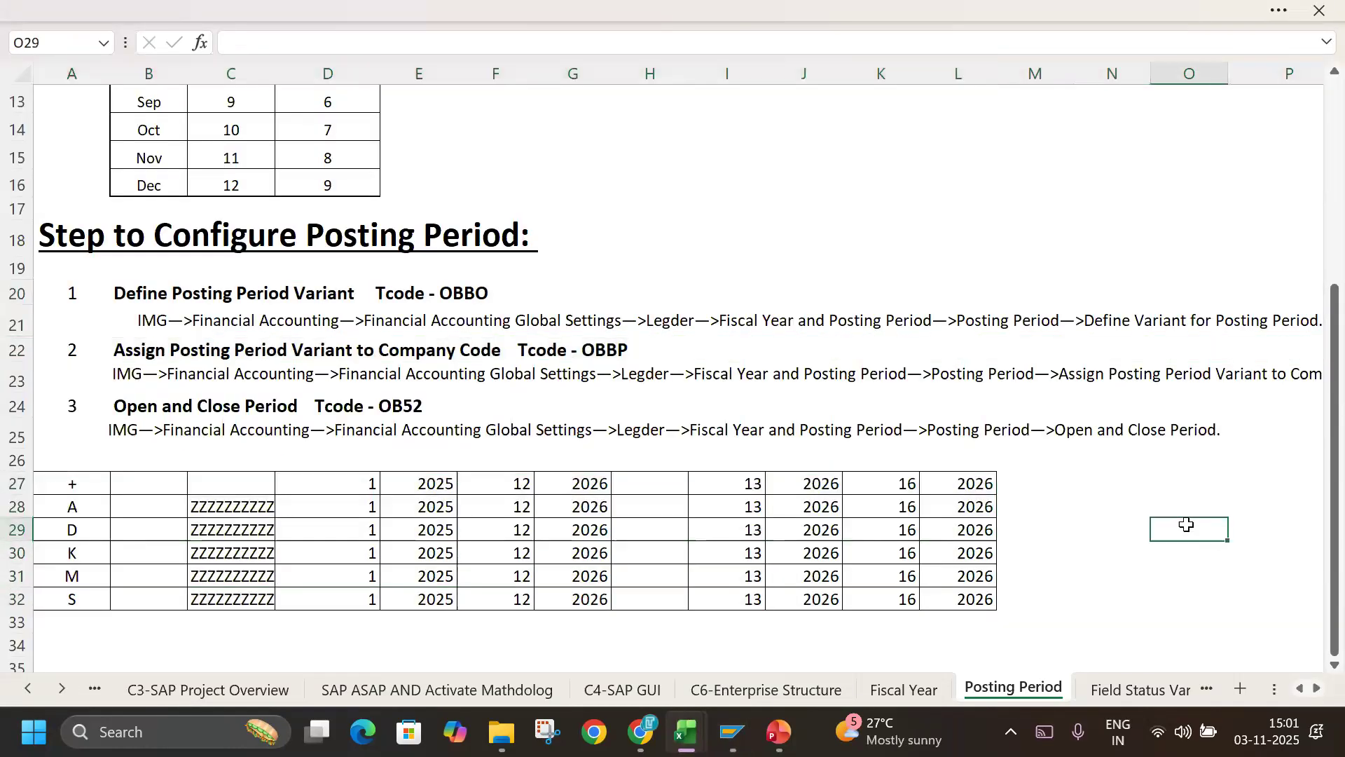
click(17, 406)
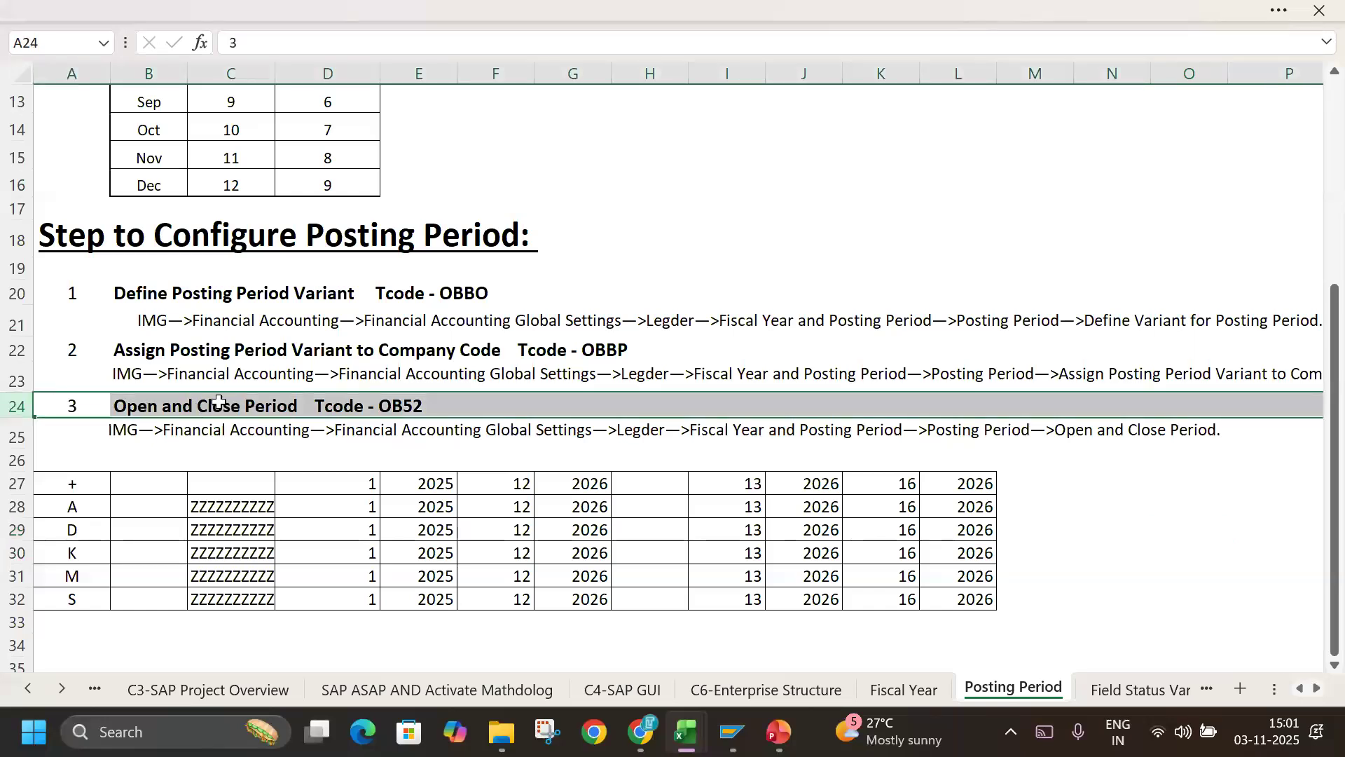
click(249, 415)
Confirm the TECHLABBZ customizing request in SAP and return to the IMG structure.
key(alt+Tab)
click(384, 333)
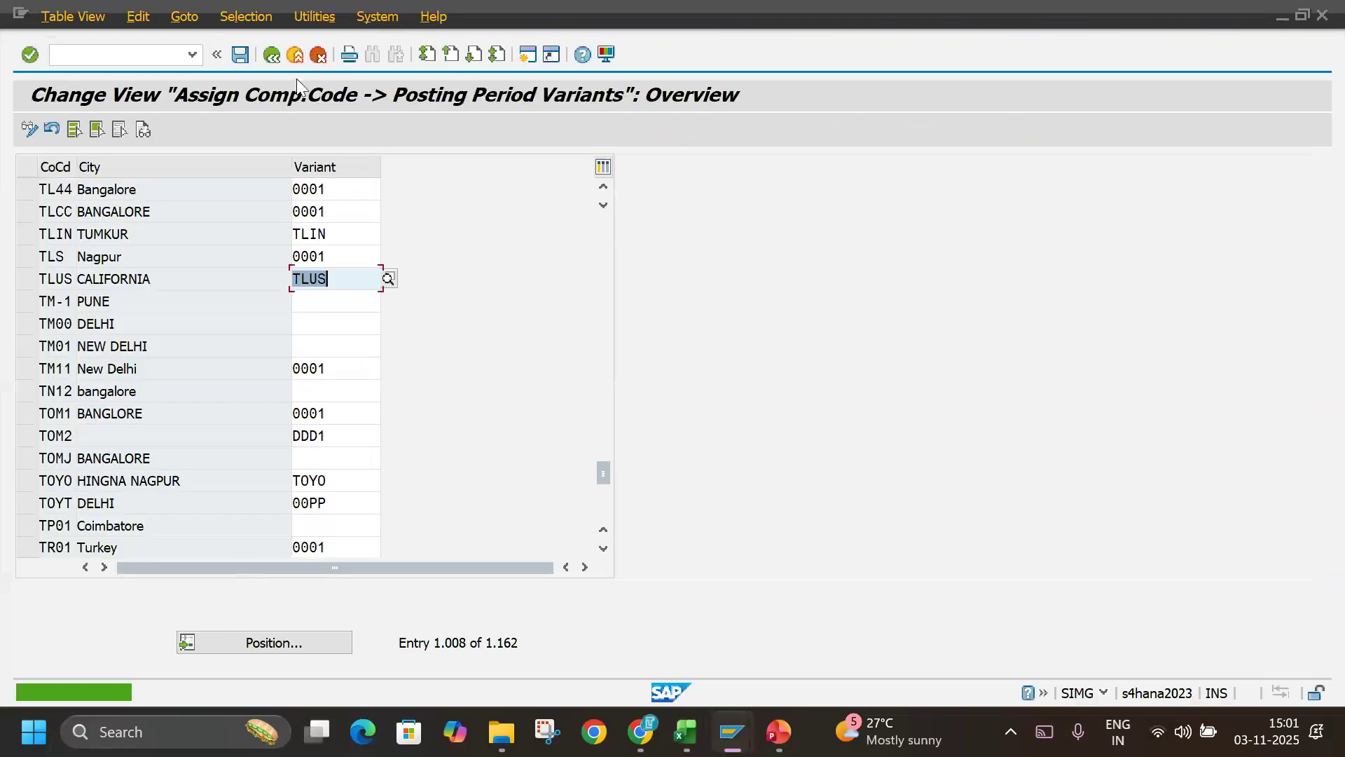
click(295, 54)
Open Open and Close Posting Periods for posting period variant TLIN and start new entries.
click(182, 561)
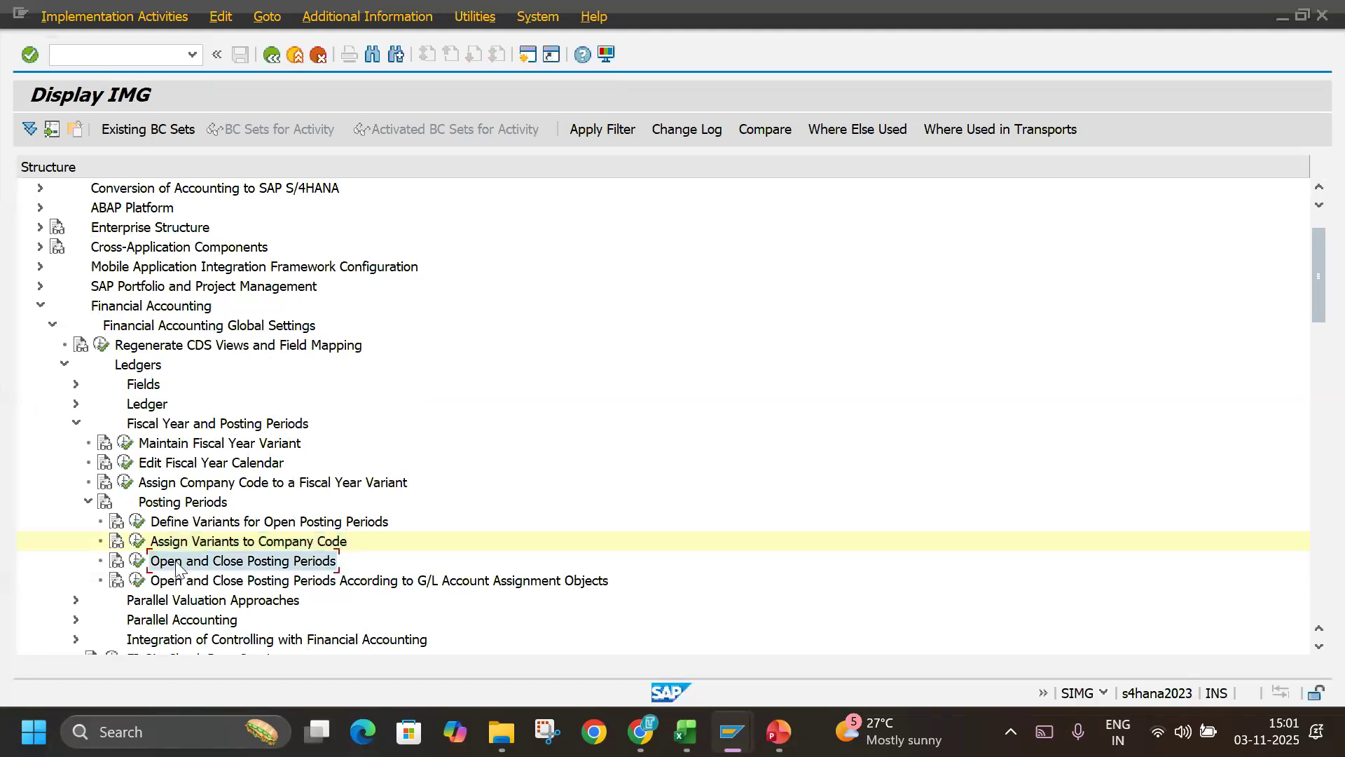
click(138, 561)
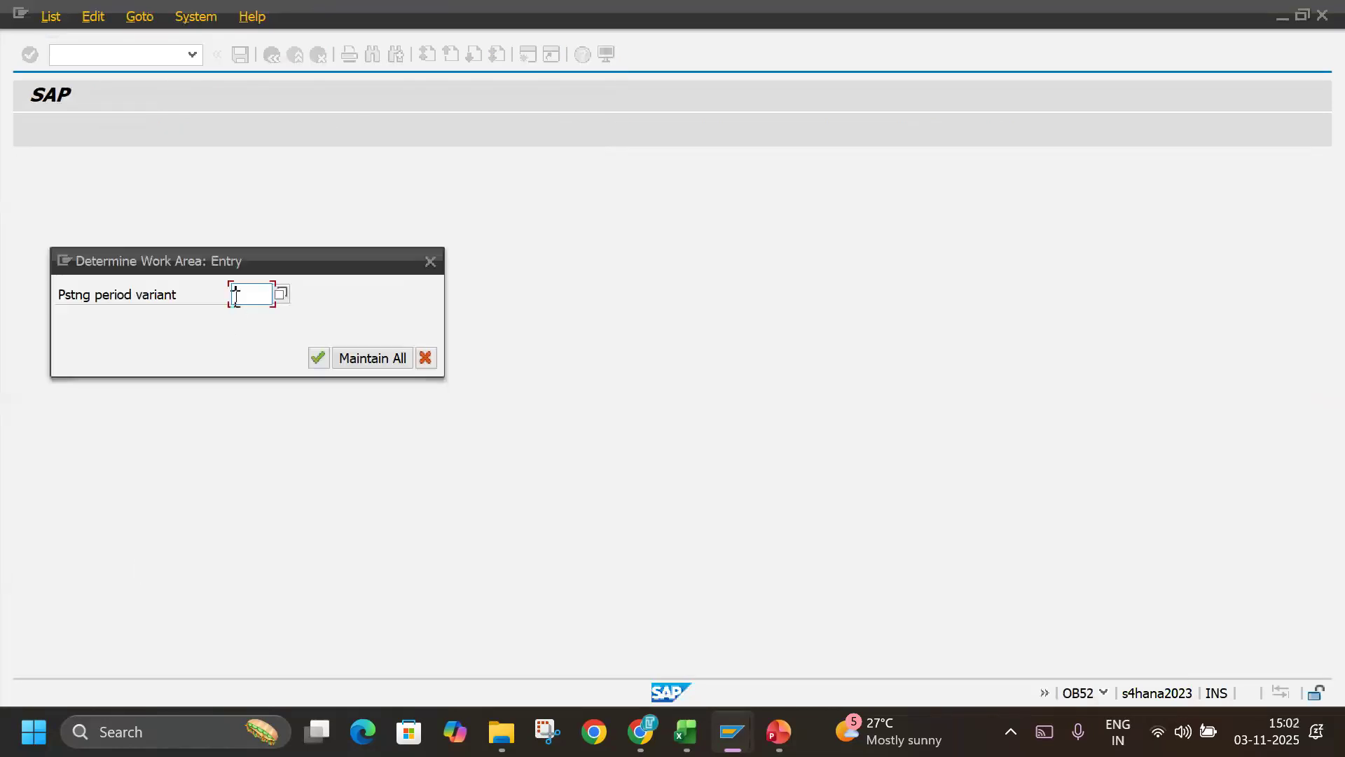
text(TLIN)
key(Return)
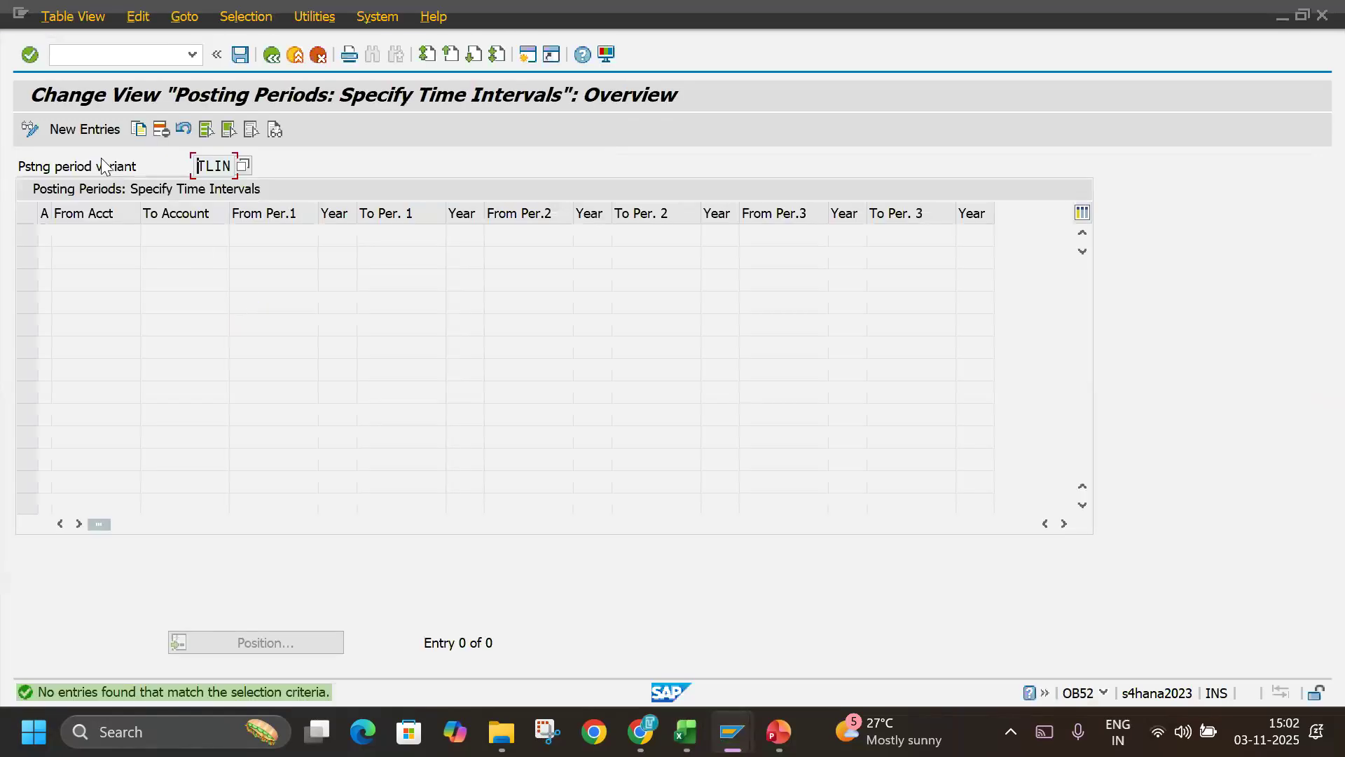
click(76, 129)
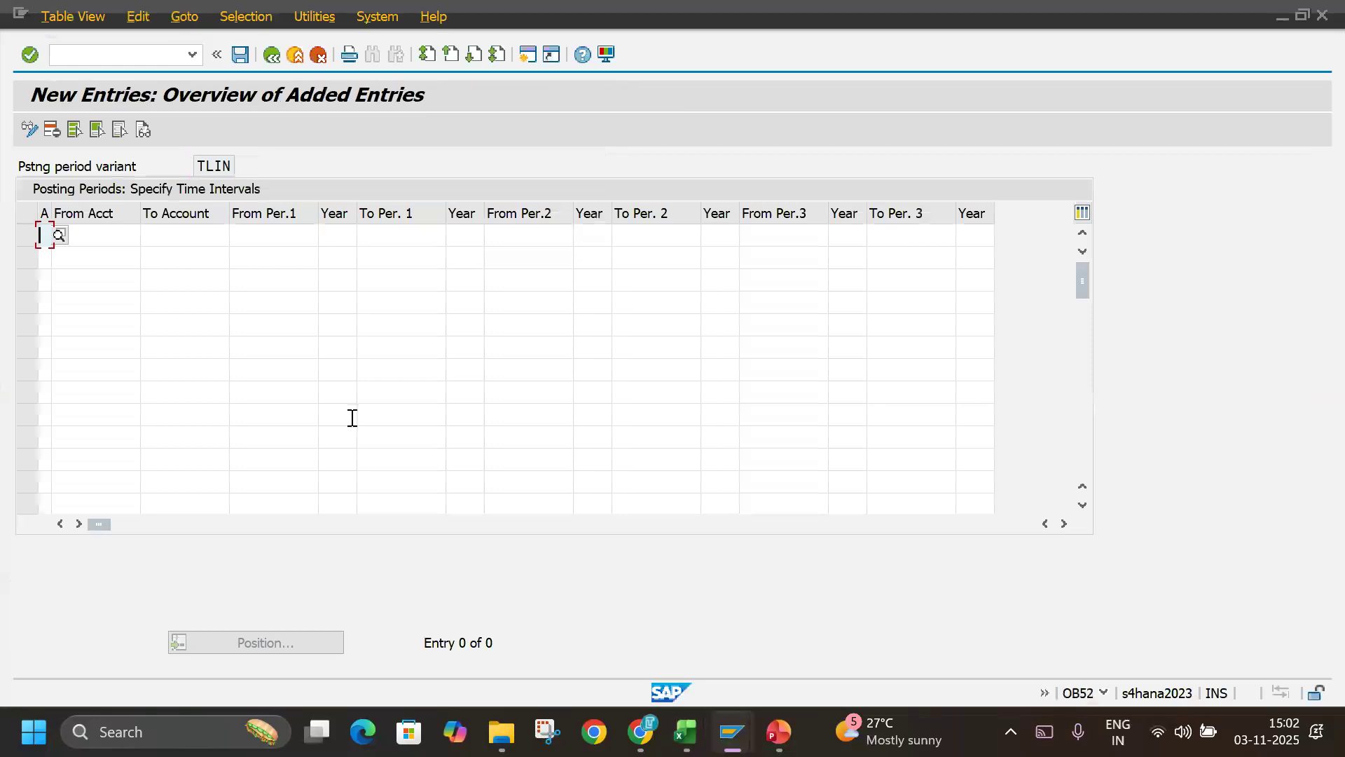
Copy the period interval table in rows 27 to 32 of the Excel notes into the new TLIN entries in SAP.
key(alt+Tab)
drag(82, 486, 953, 587)
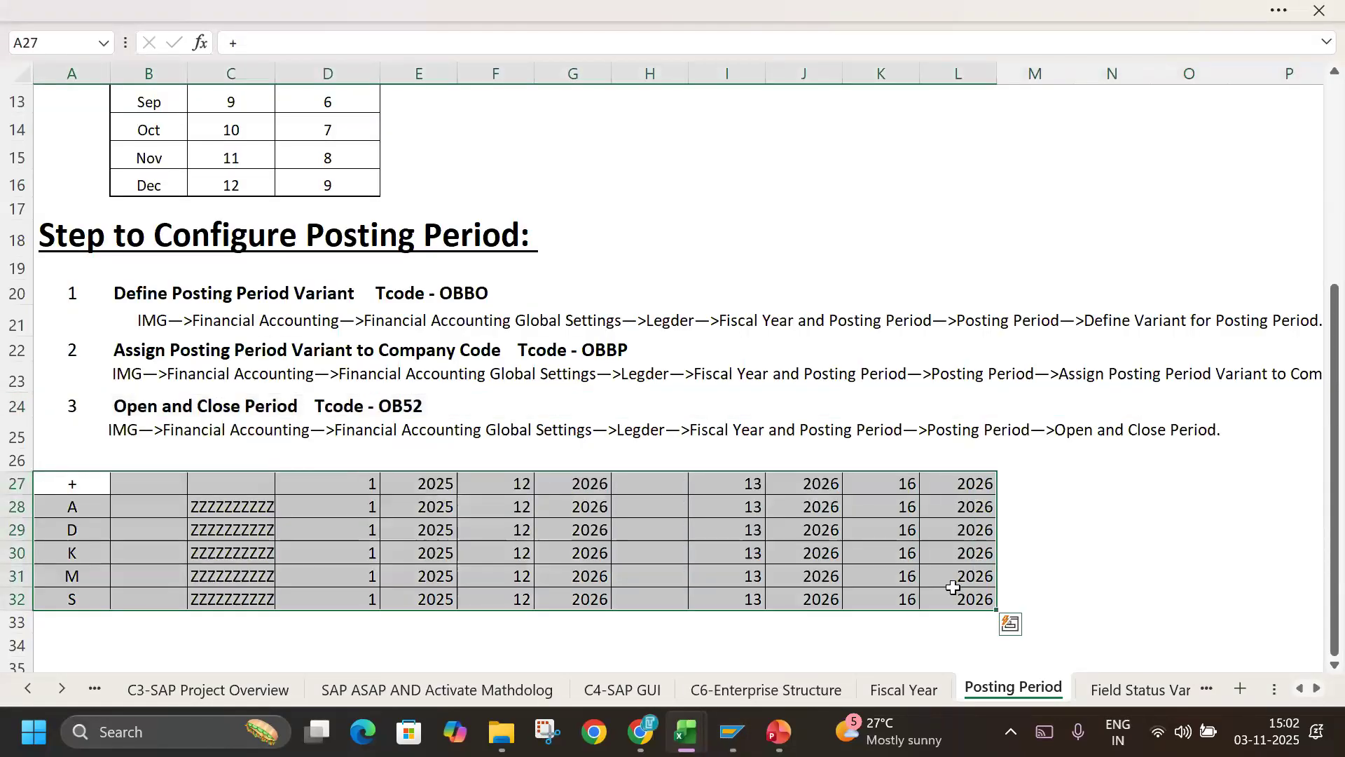
click(1009, 622)
click(518, 503)
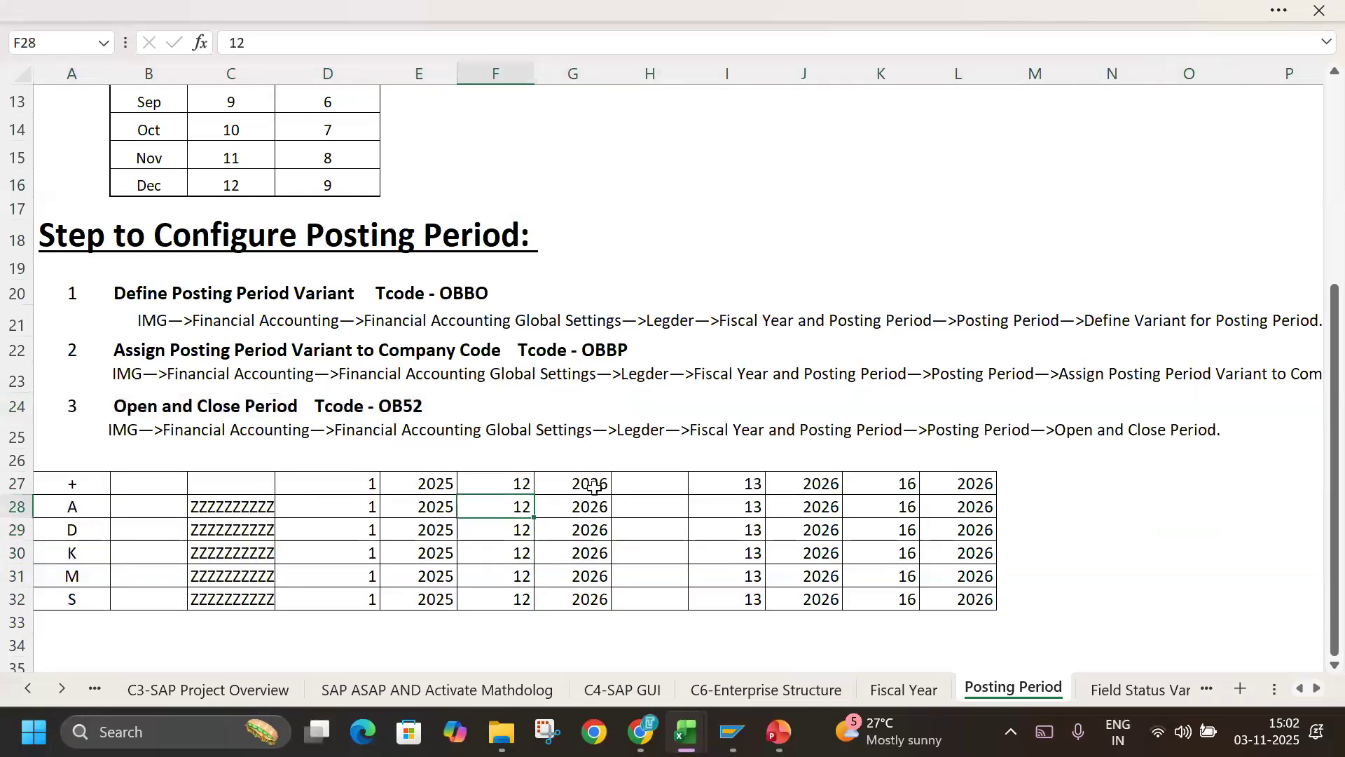
click(443, 482)
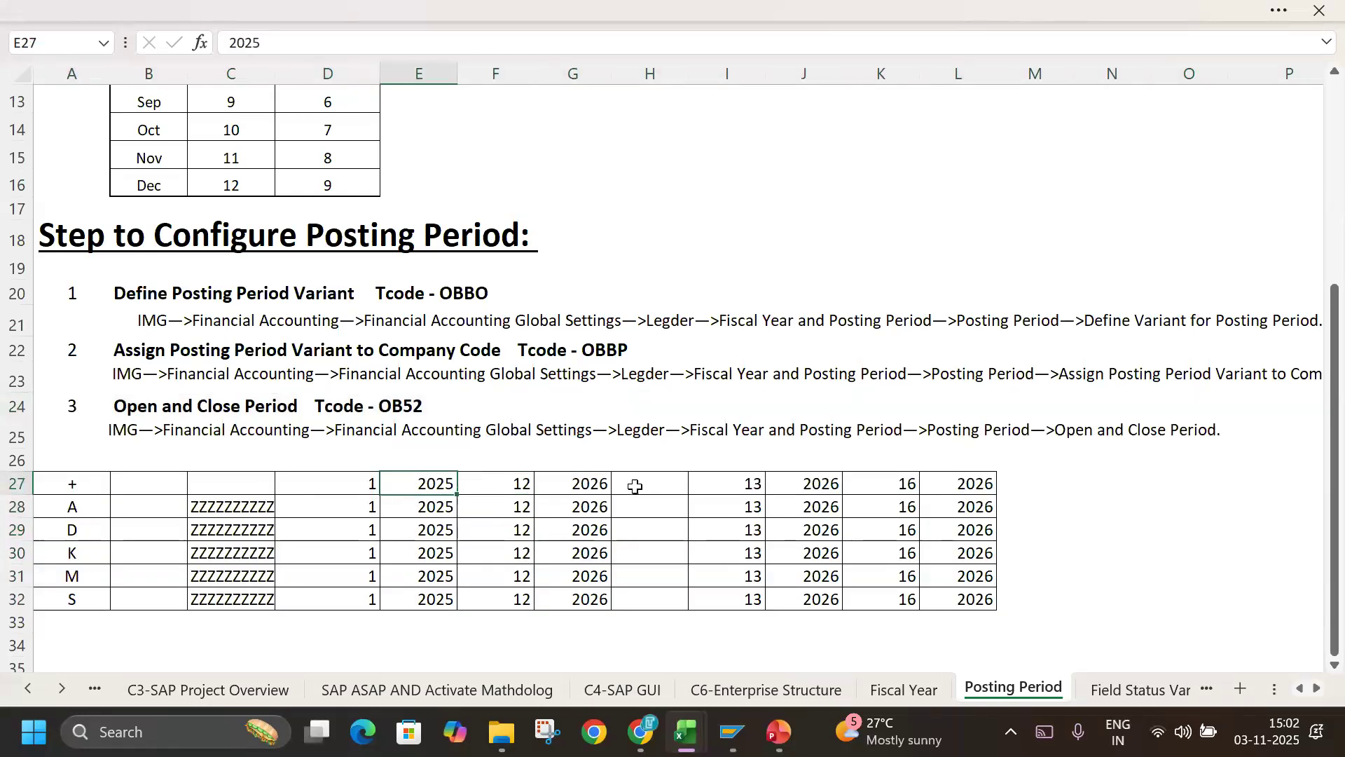
click(580, 482)
click(817, 481)
drag(77, 485, 939, 587)
key(ctrl+c)
key(alt+Tab)
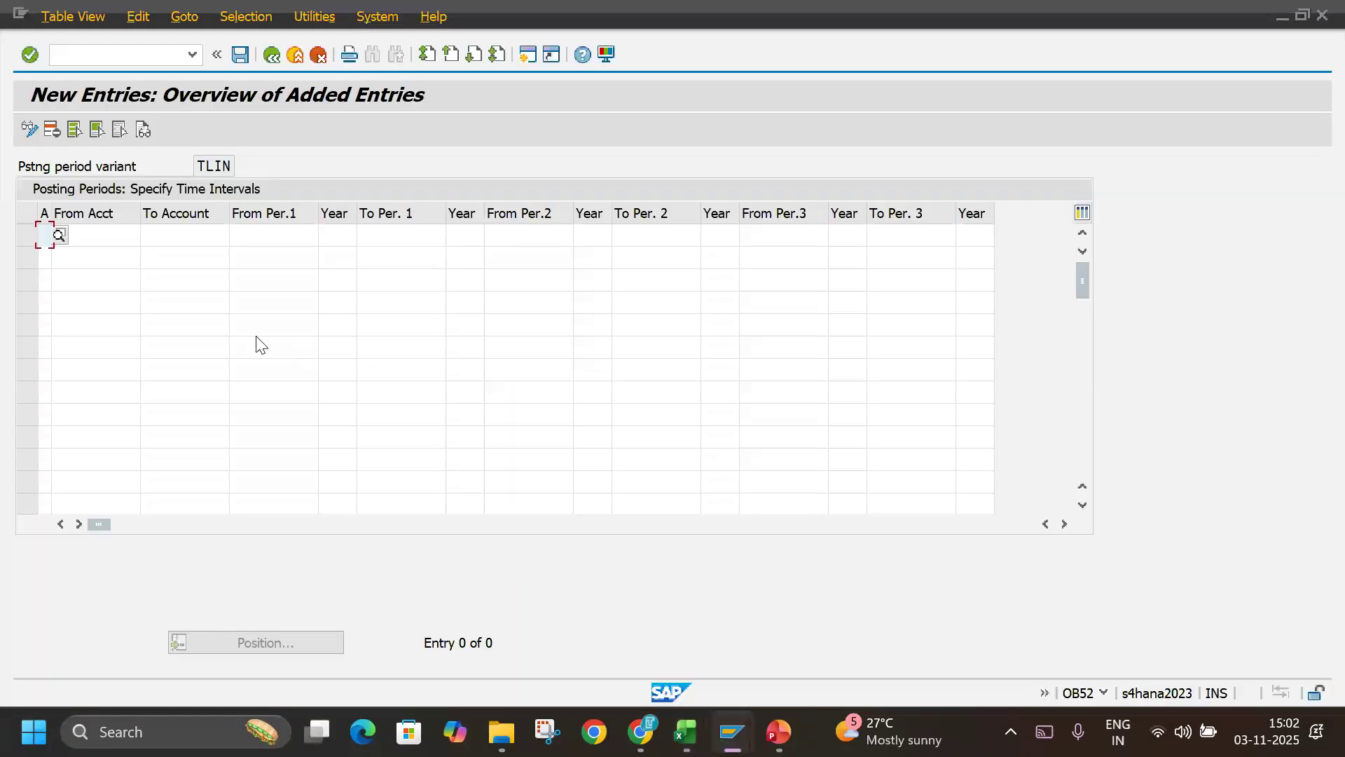
key(ctrl+v)
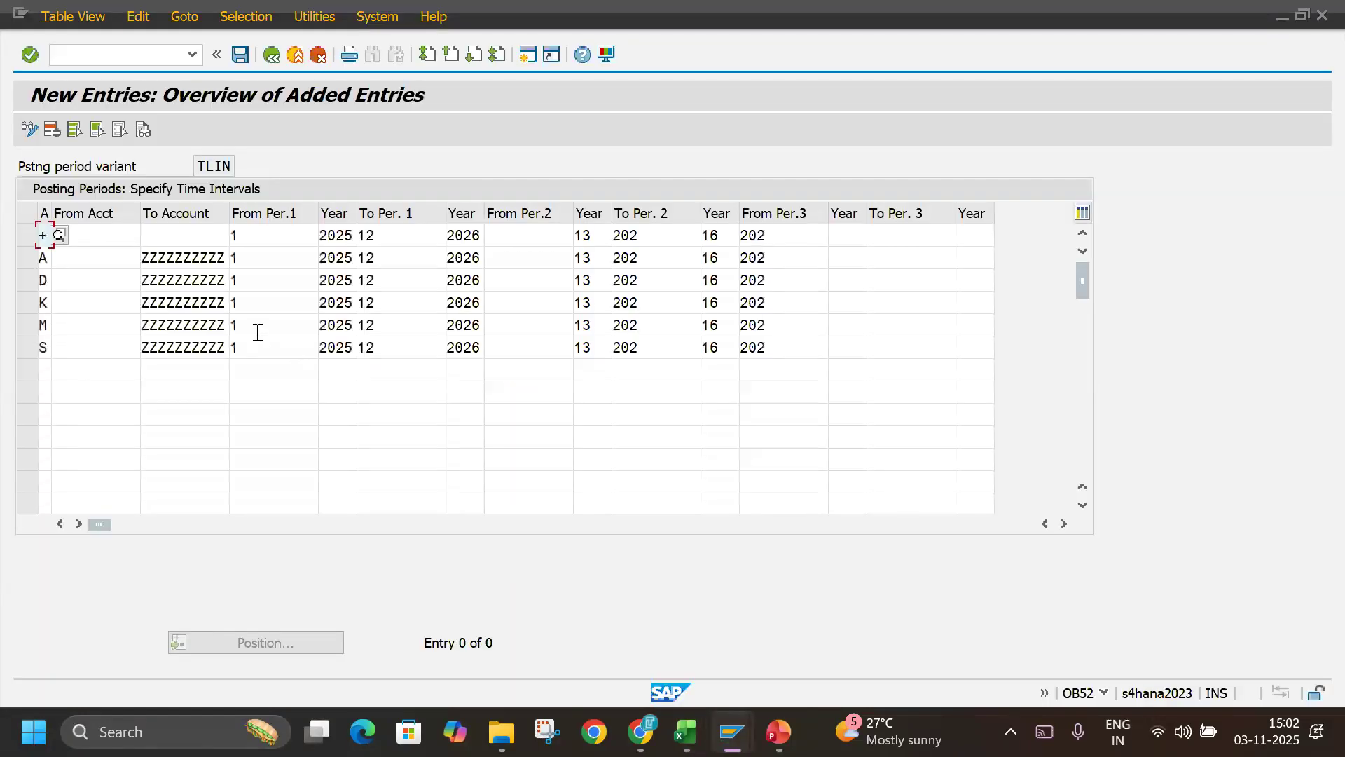
Try to save the pasted TLIN posting period intervals.
click(104, 304)
drag(148, 258, 306, 256)
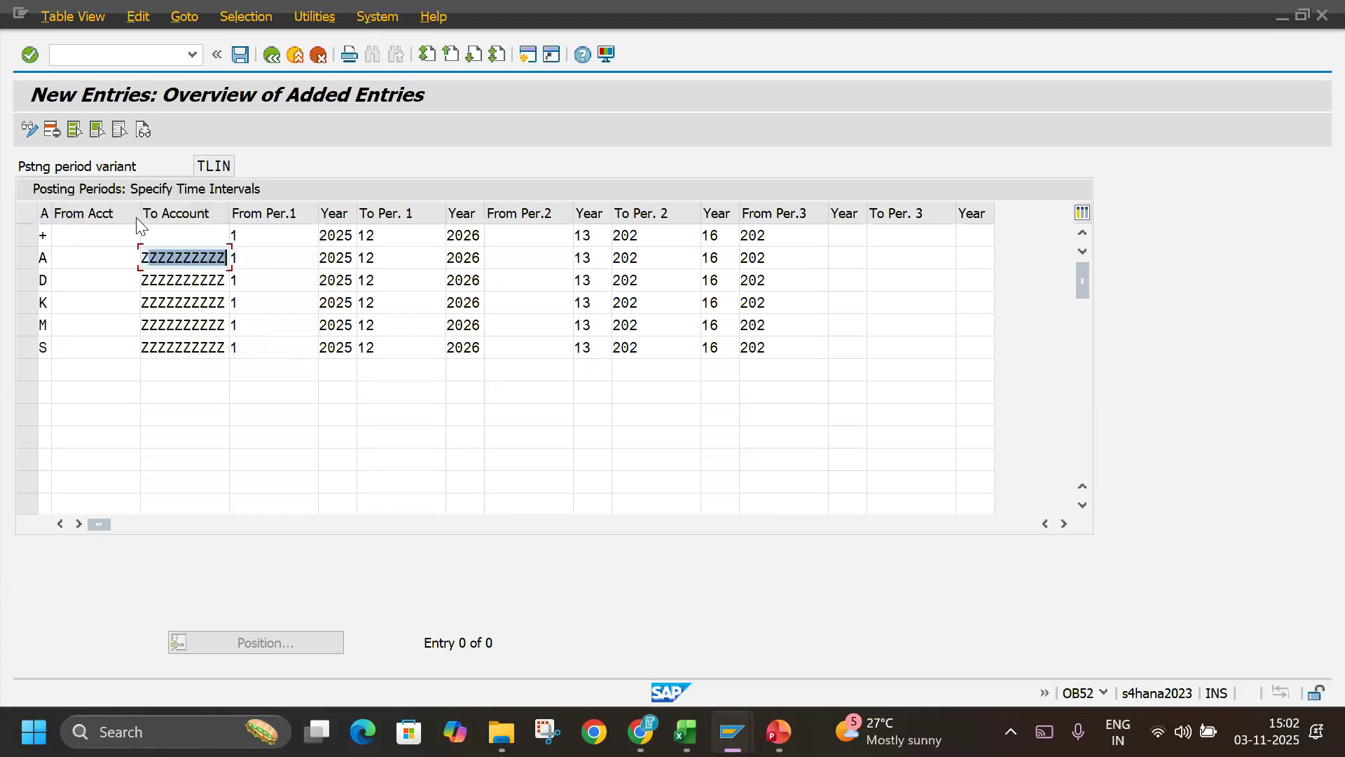
click(238, 55)
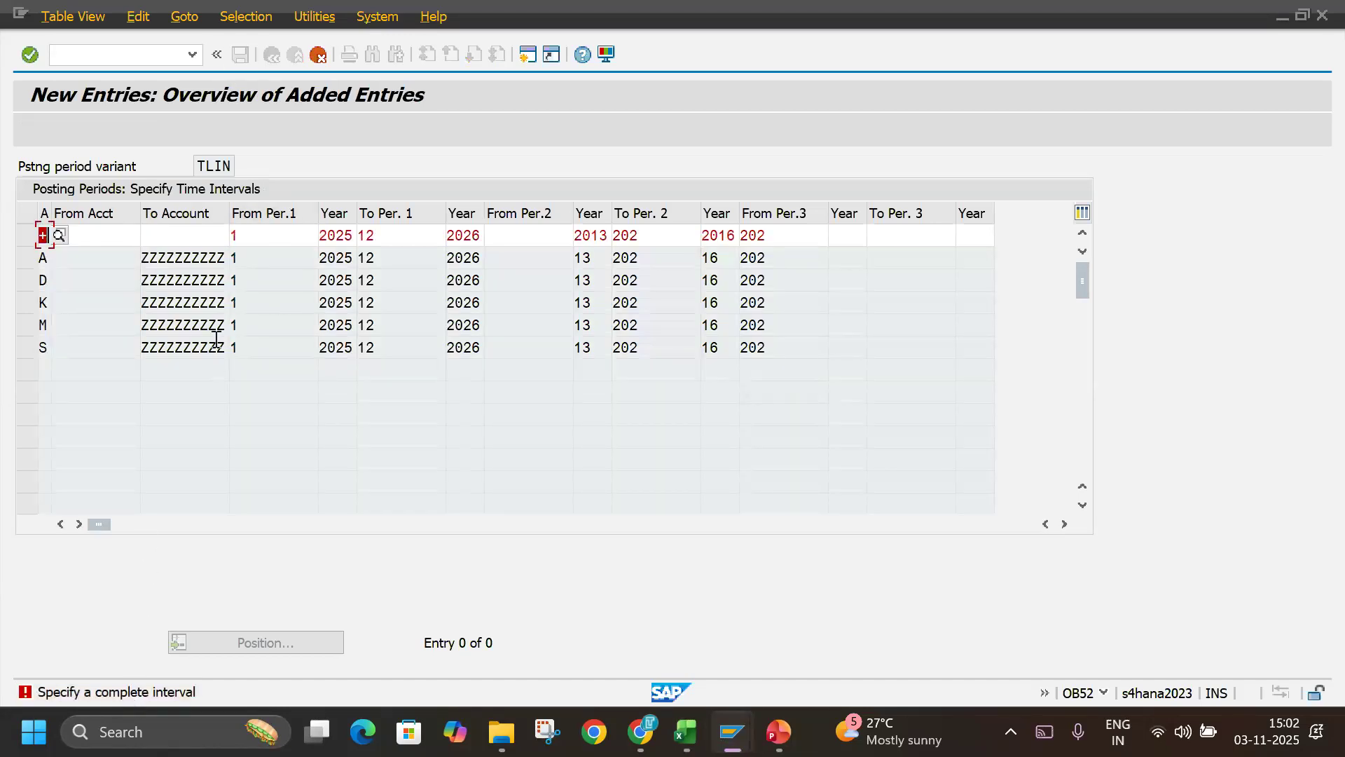
Try ZZZZZZZZZZ as the To Account of the + row, copied from the A row.
click(199, 233)
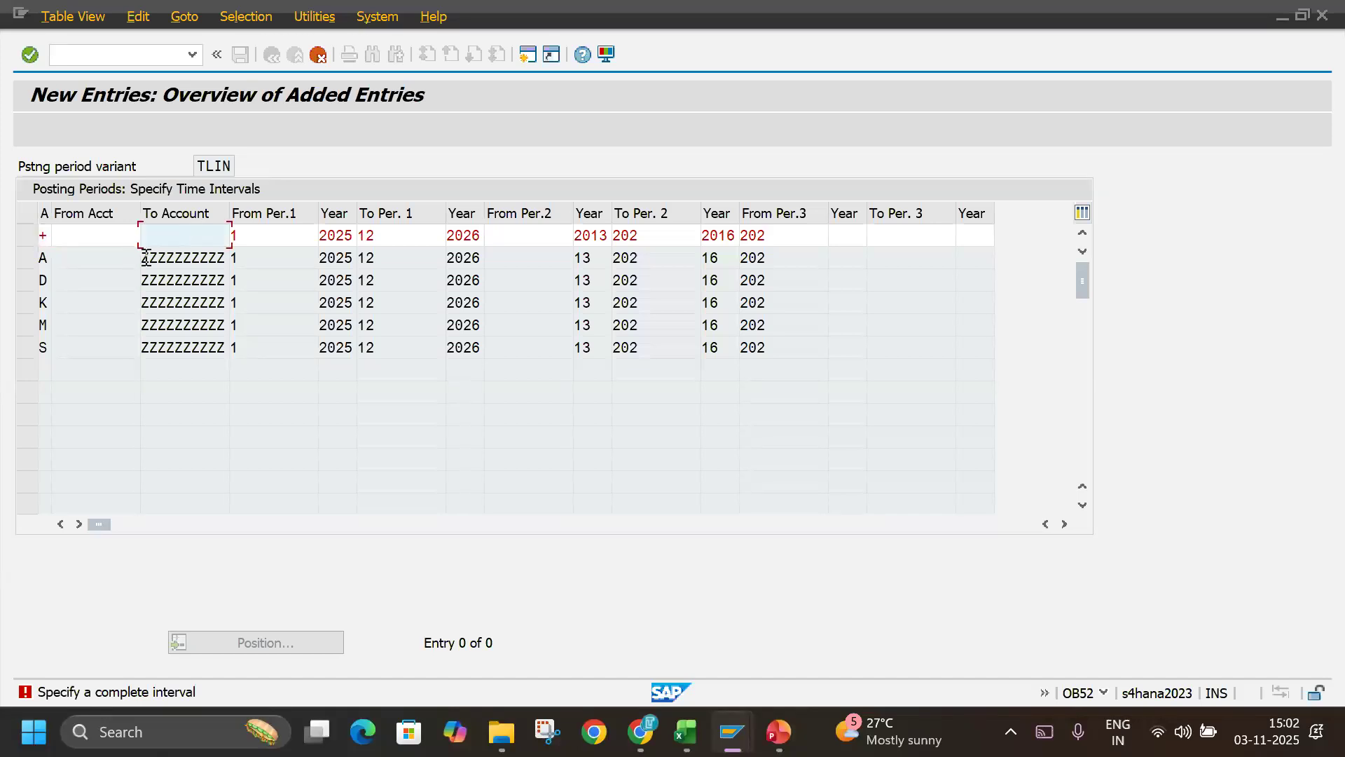
drag(143, 259, 263, 259)
click(208, 239)
key(ctrl+v)
key(Return)
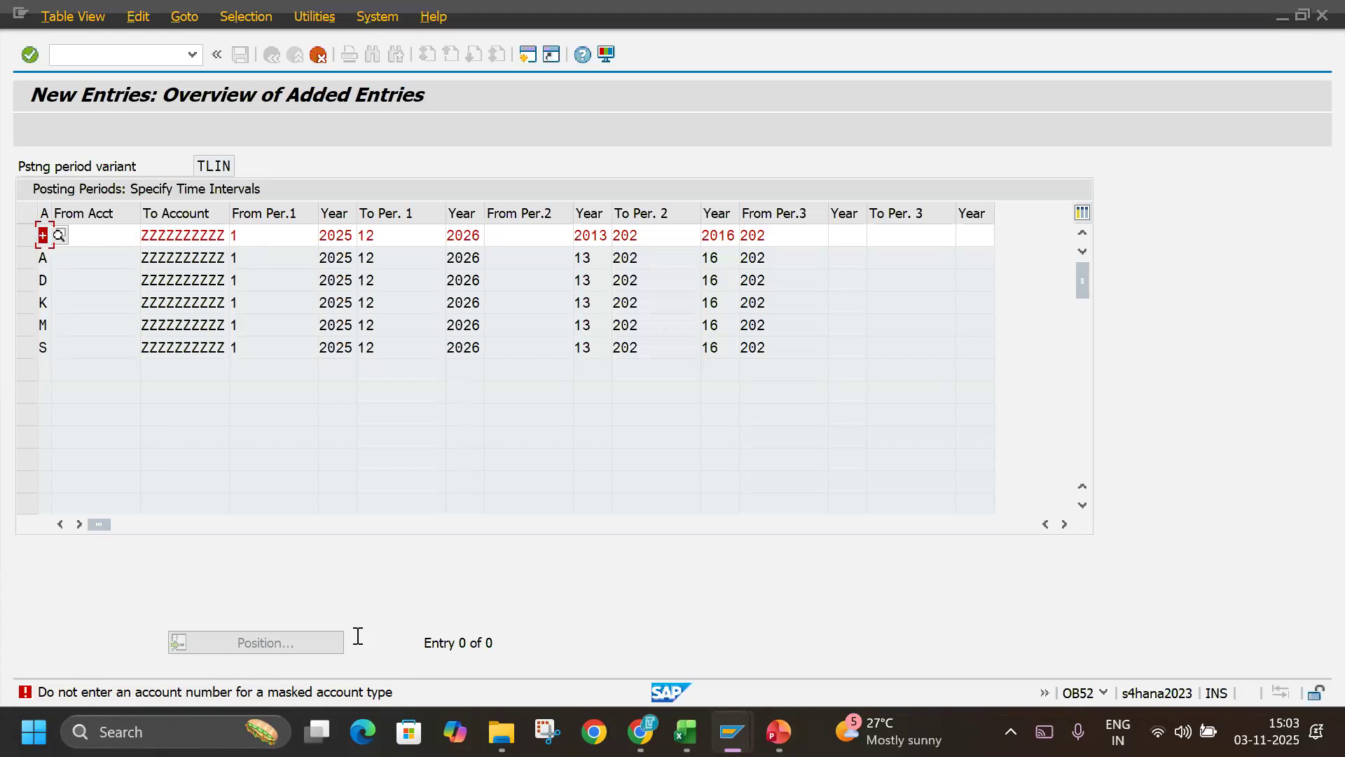
Clear the To Account of the + row, recheck the entries, and discard all unsaved TLIN intervals.
key(Tab)
key(Tab)
key(Delete)
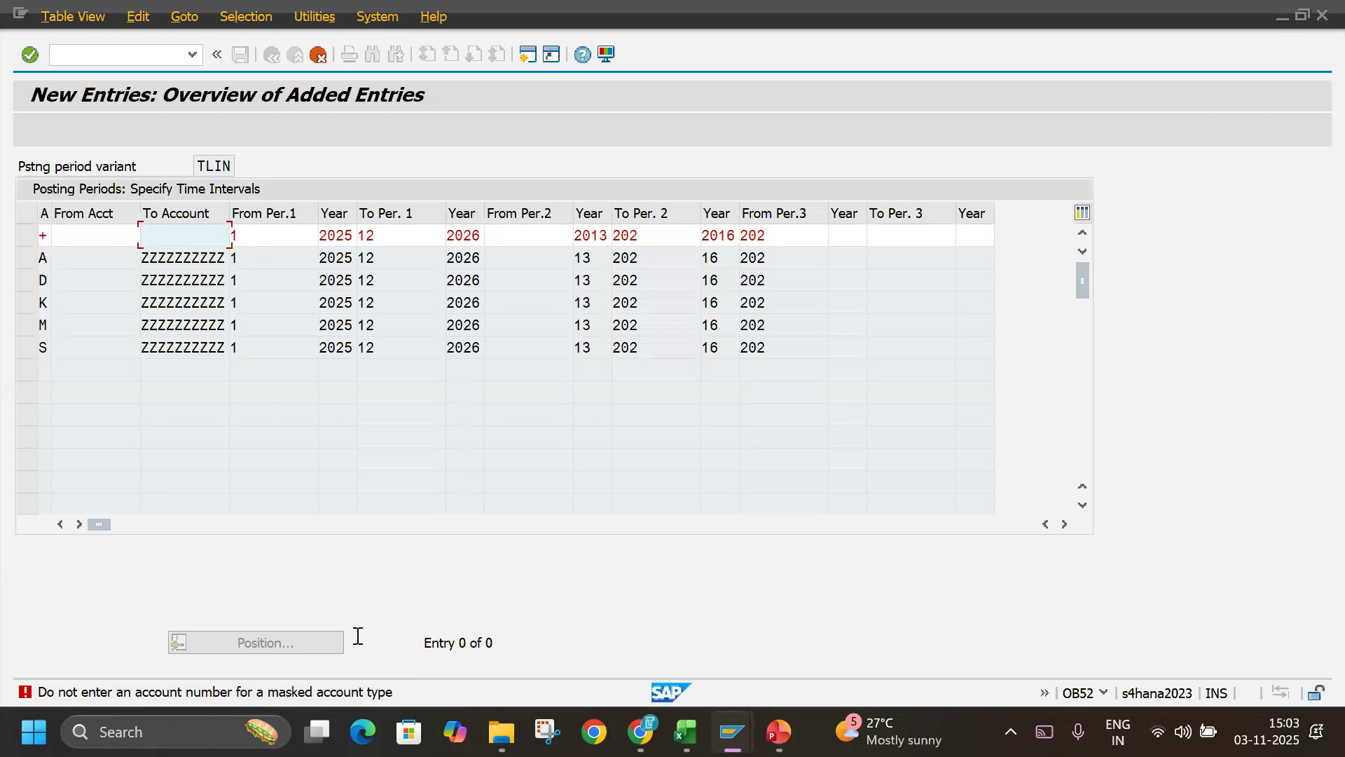
key(Return)
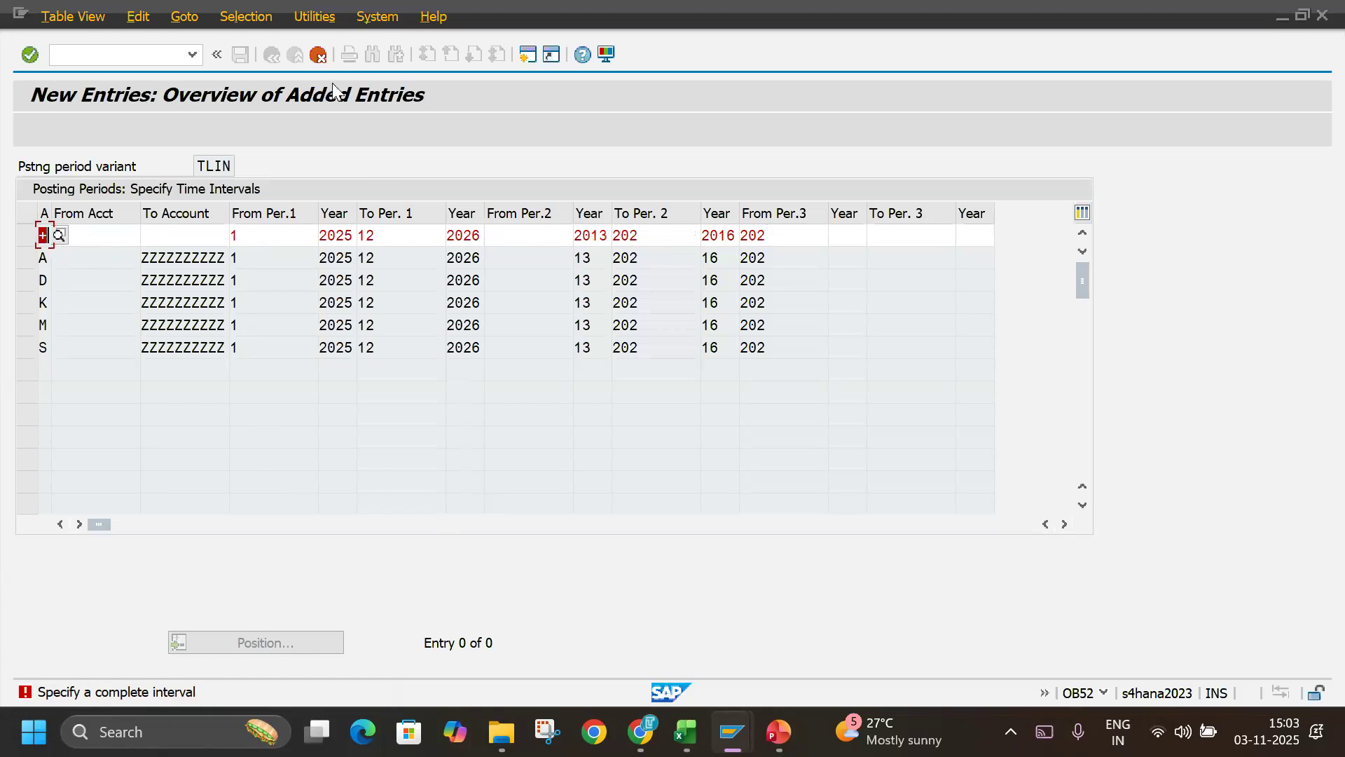
click(317, 56)
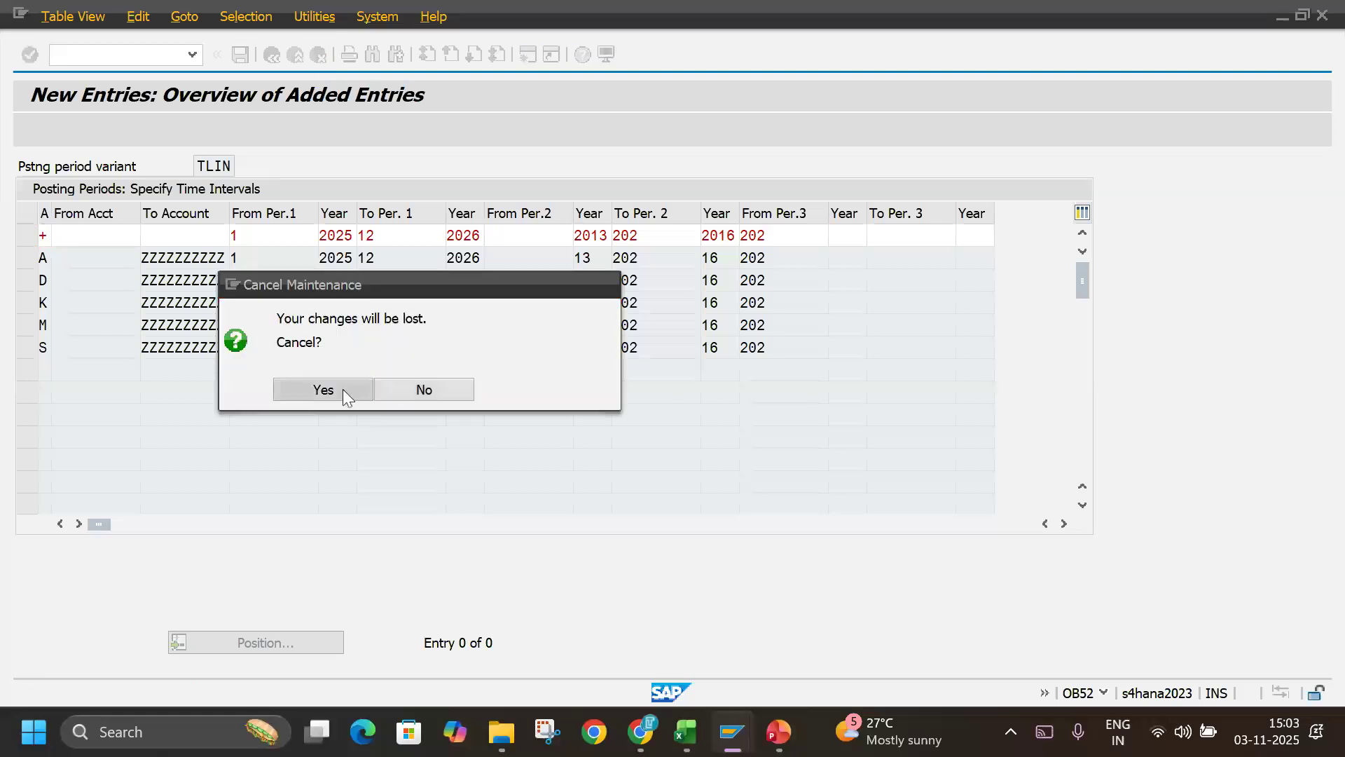
click(323, 390)
Copy the six interval rows +, A, D, K, M and S from the Excel notes again, paste them as TLIN entries, and validate them.
key(alt+Tab)
click(489, 510)
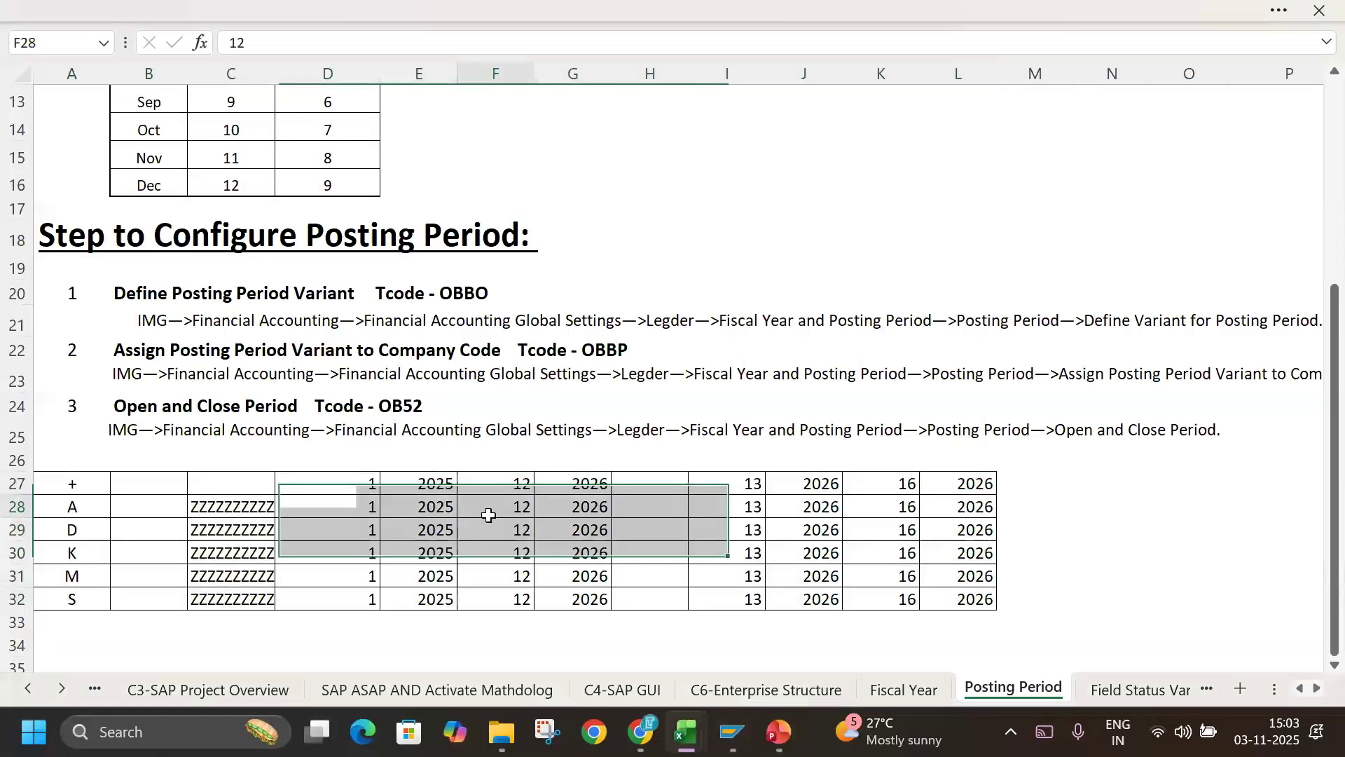
drag(87, 486, 954, 600)
key(ctrl+c)
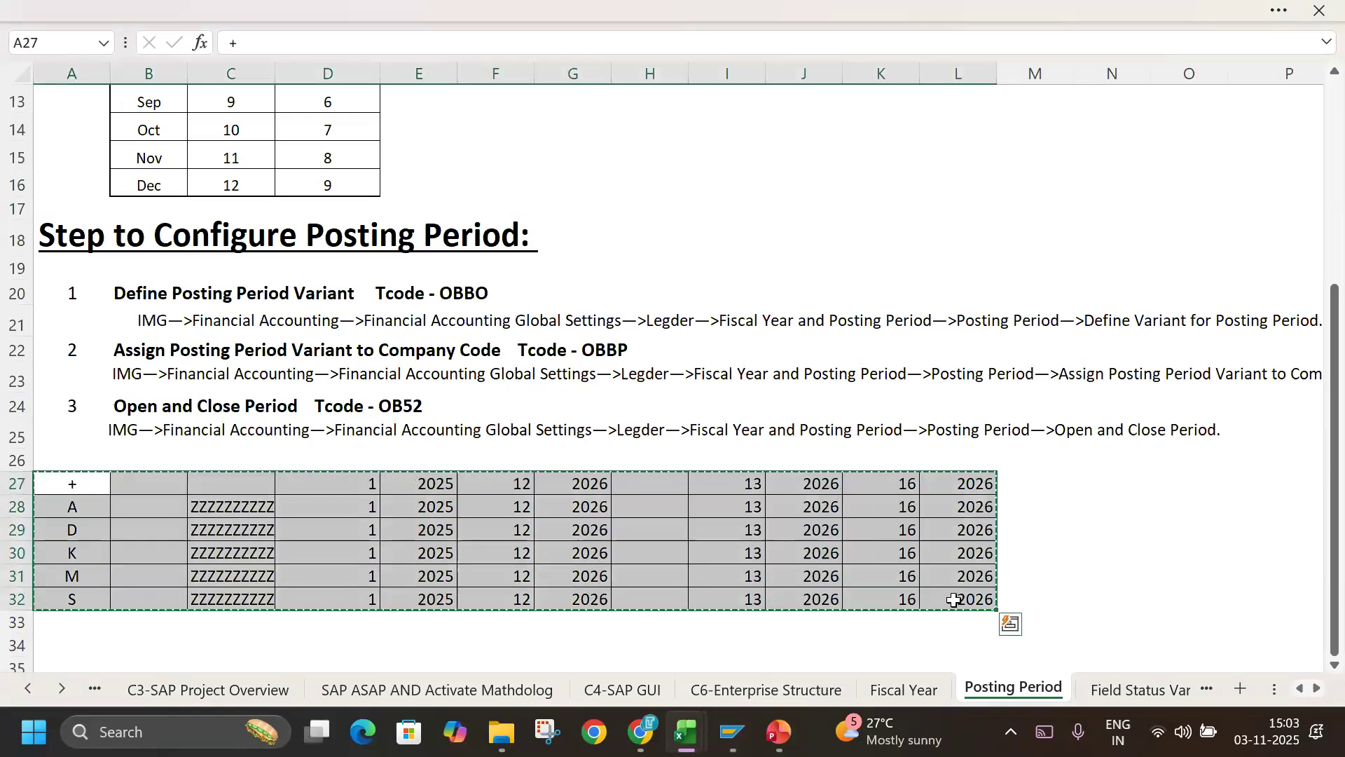
key(alt+Tab)
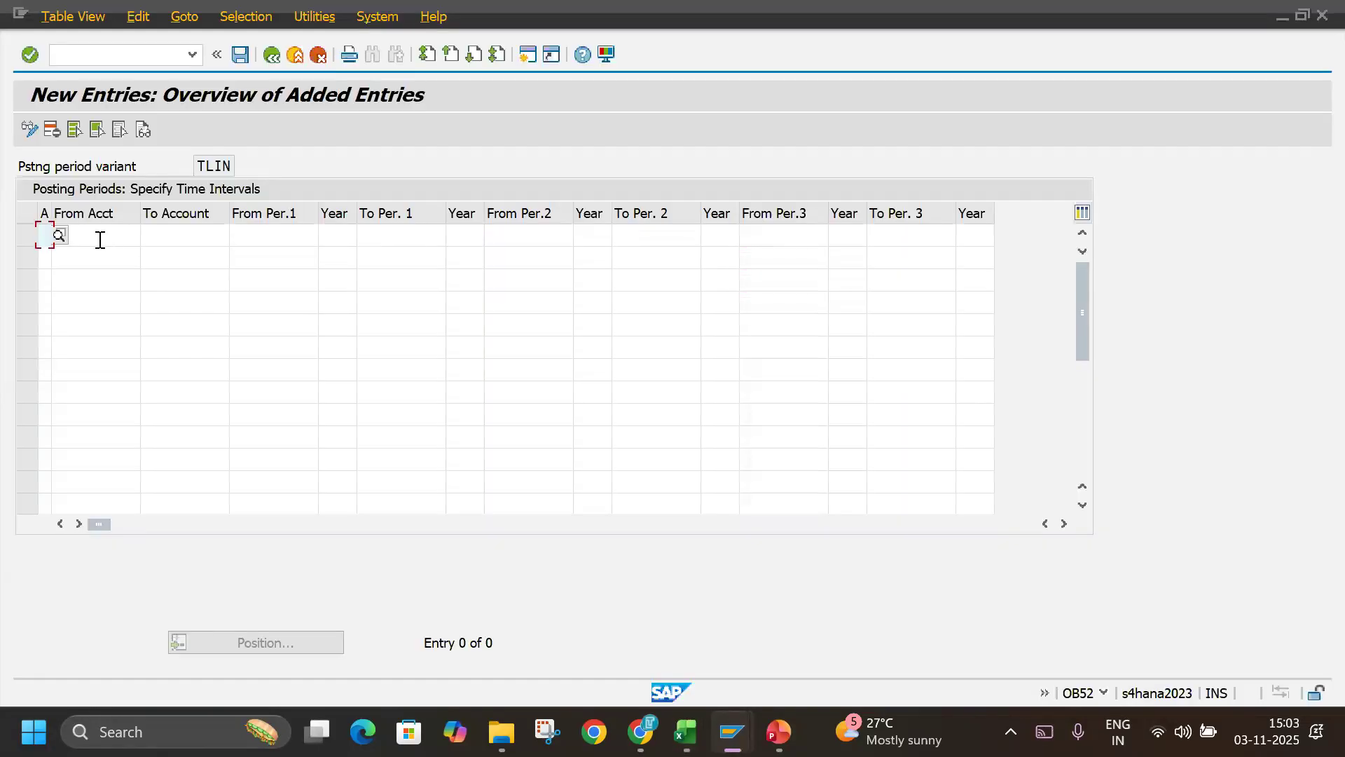
key(ctrl+v)
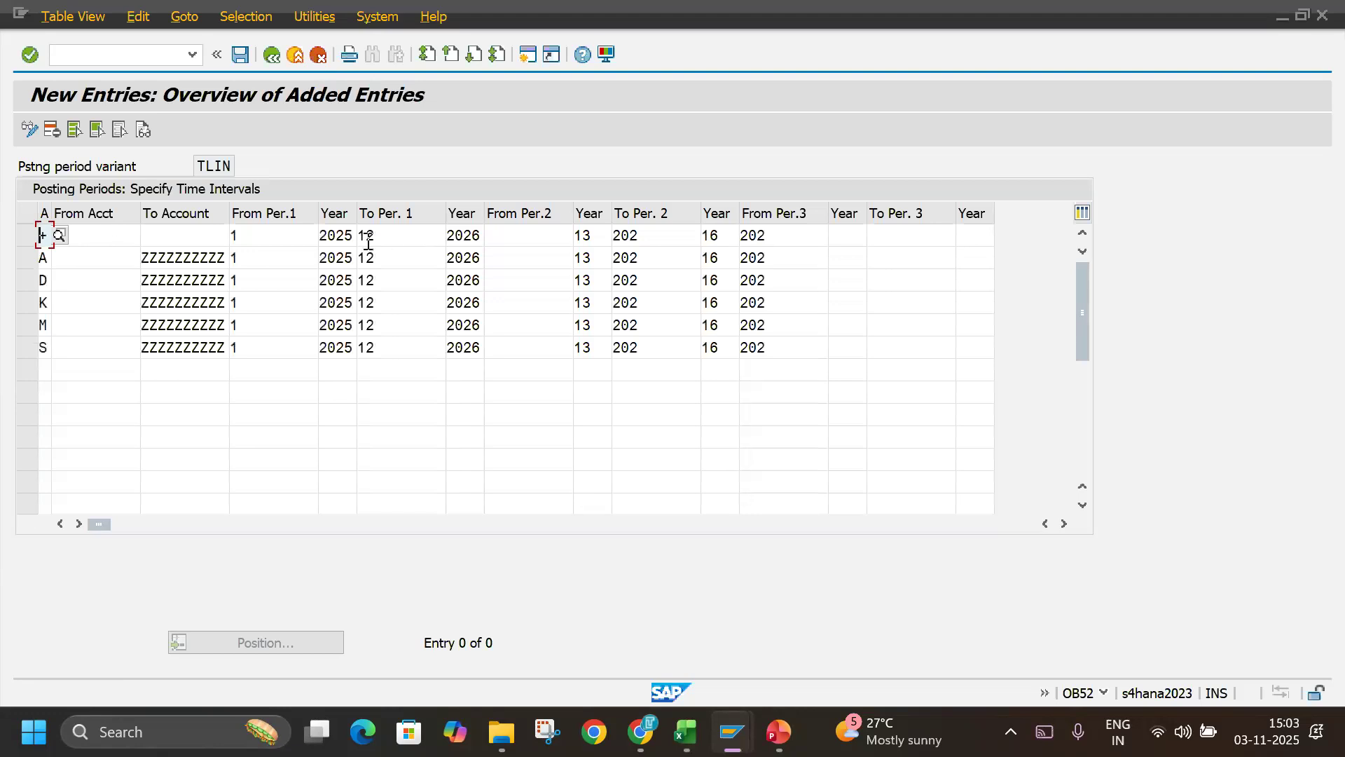
key(Return)
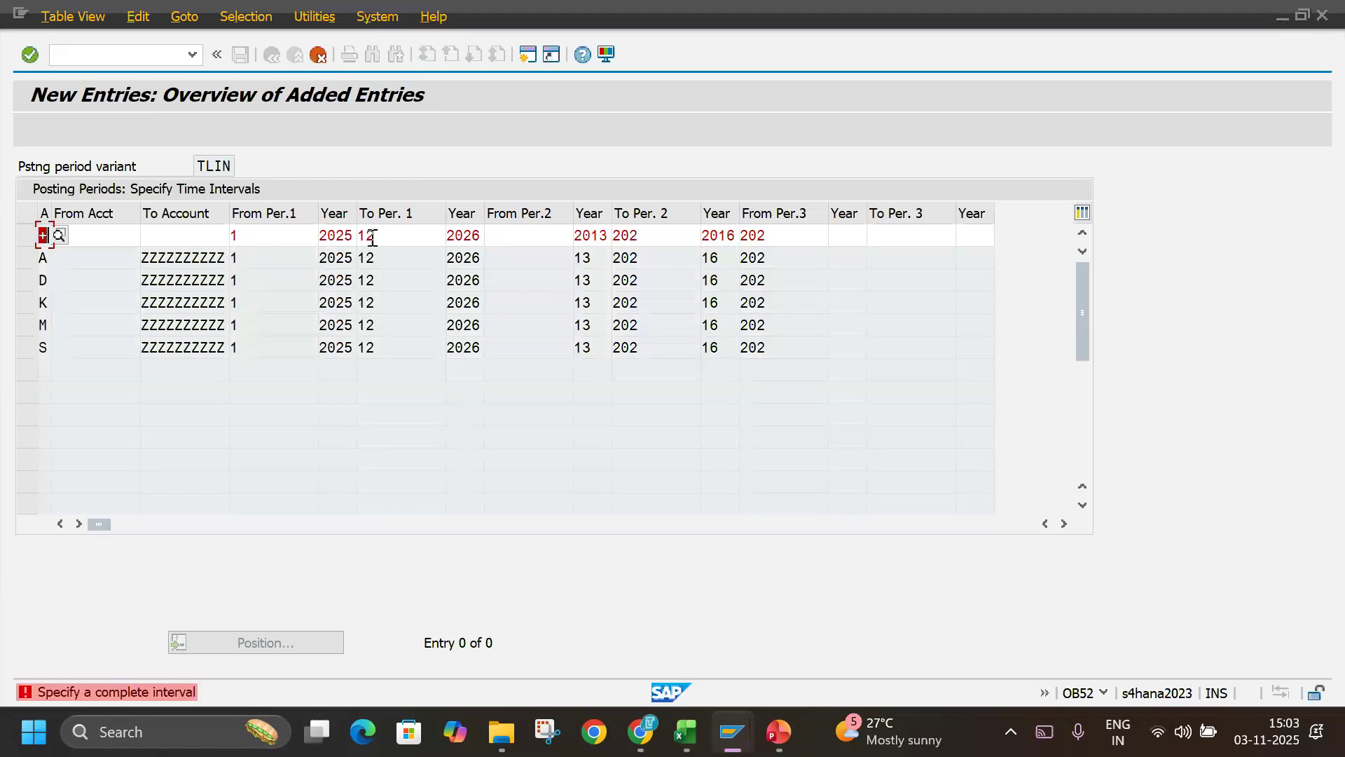
Compare the second interval's period and year values in the pasted TLIN rows with the columns of the Excel notes.
click(652, 236)
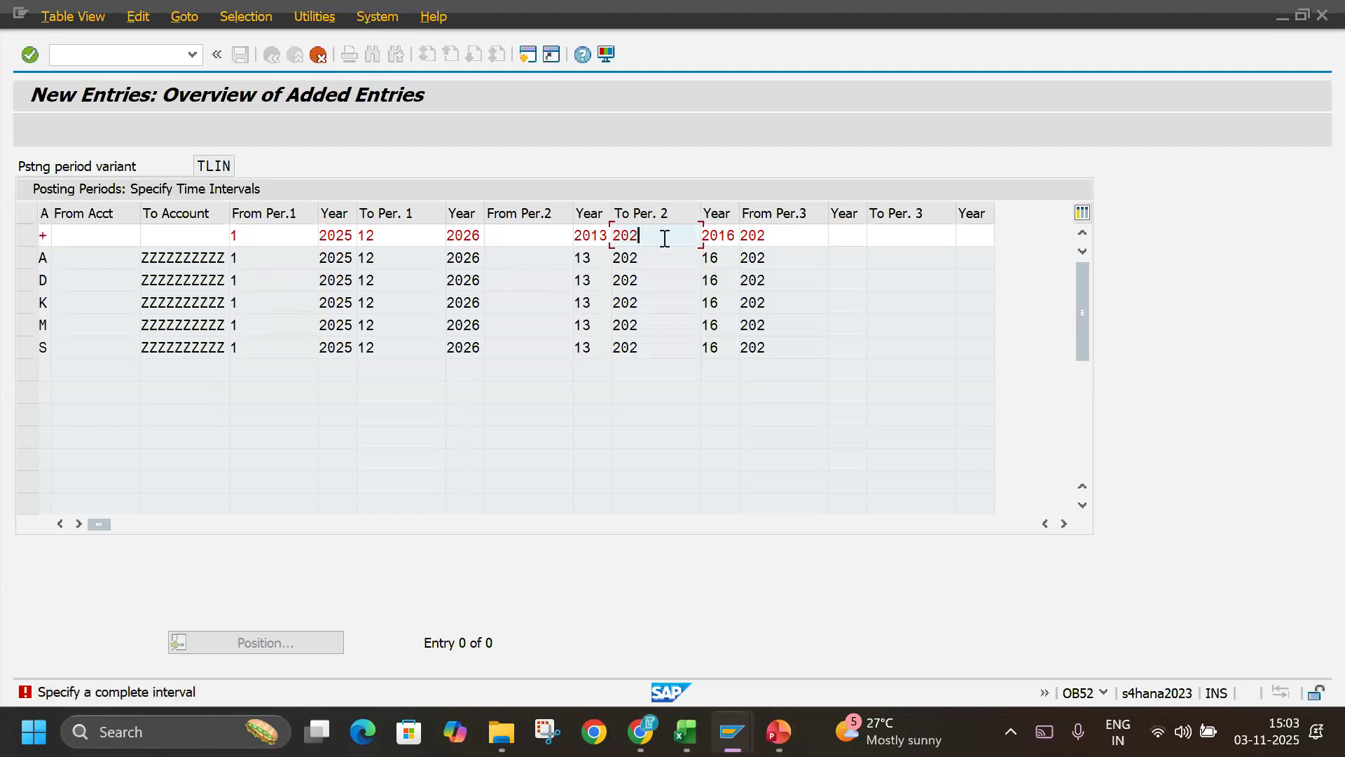
key(alt+Tab)
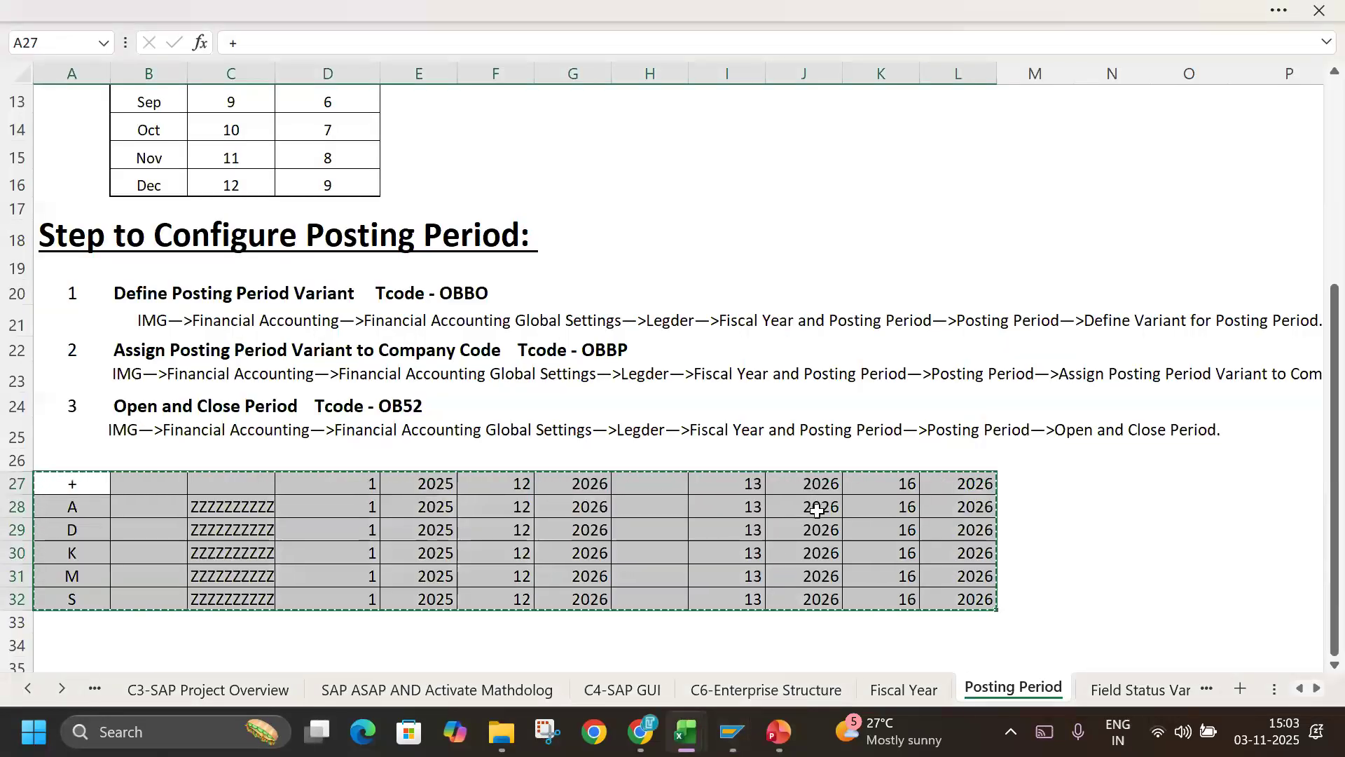
key(alt+Tab)
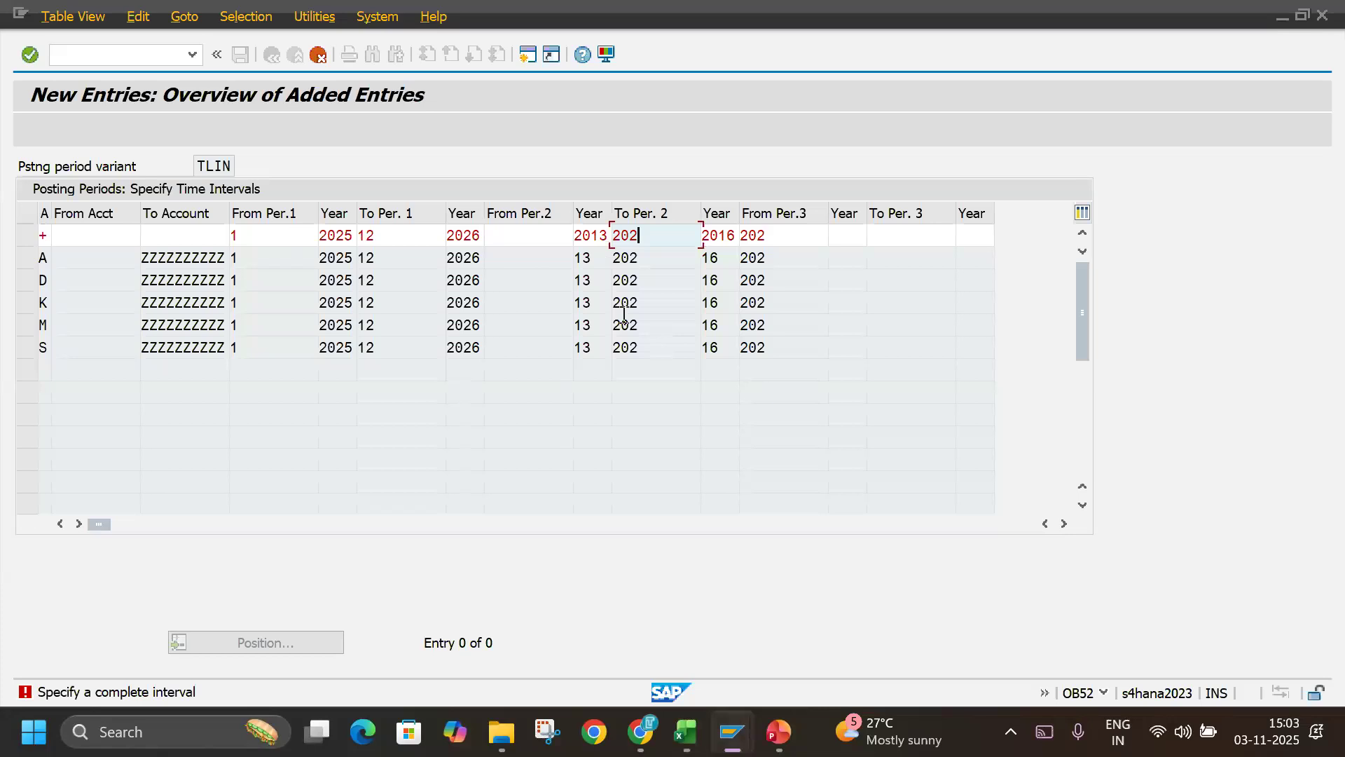
key(alt+Tab)
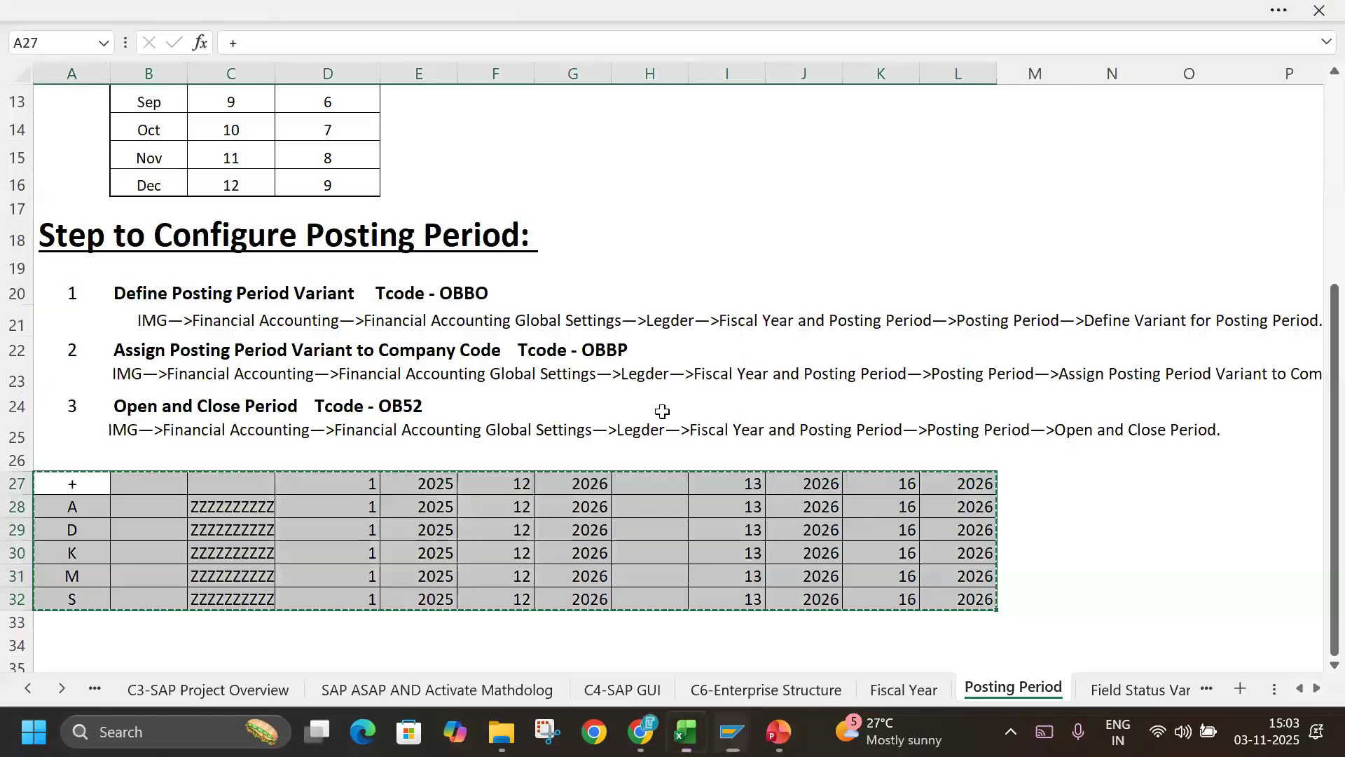
click(702, 505)
double_click(709, 485)
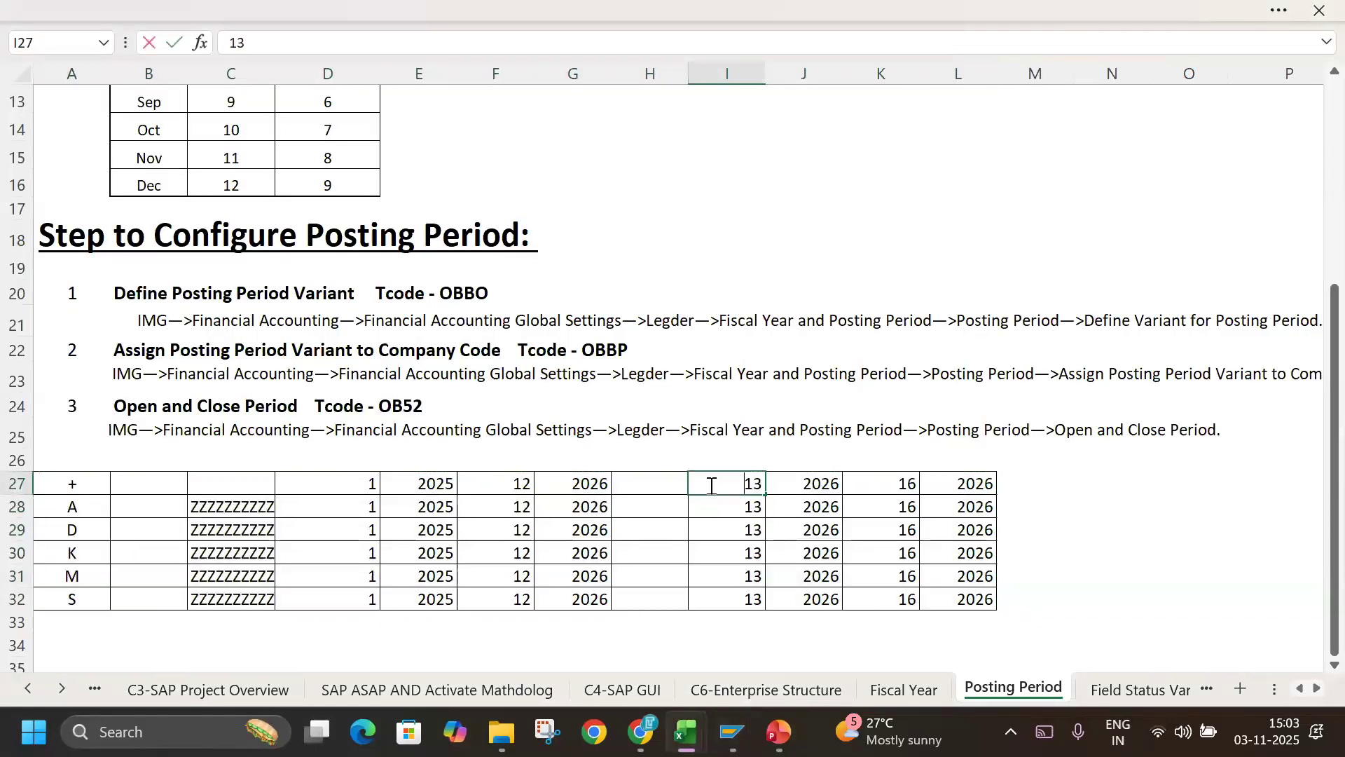
click(825, 530)
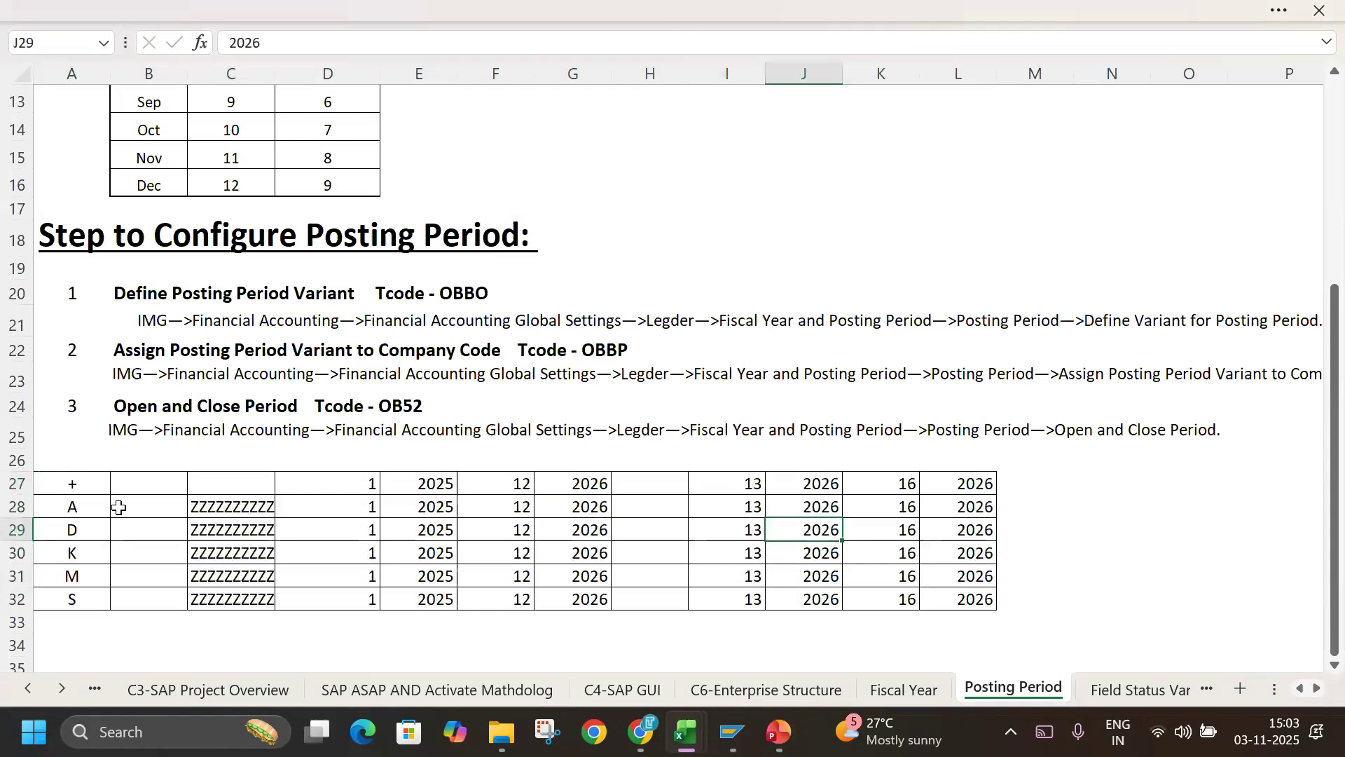
key(alt+Tab)
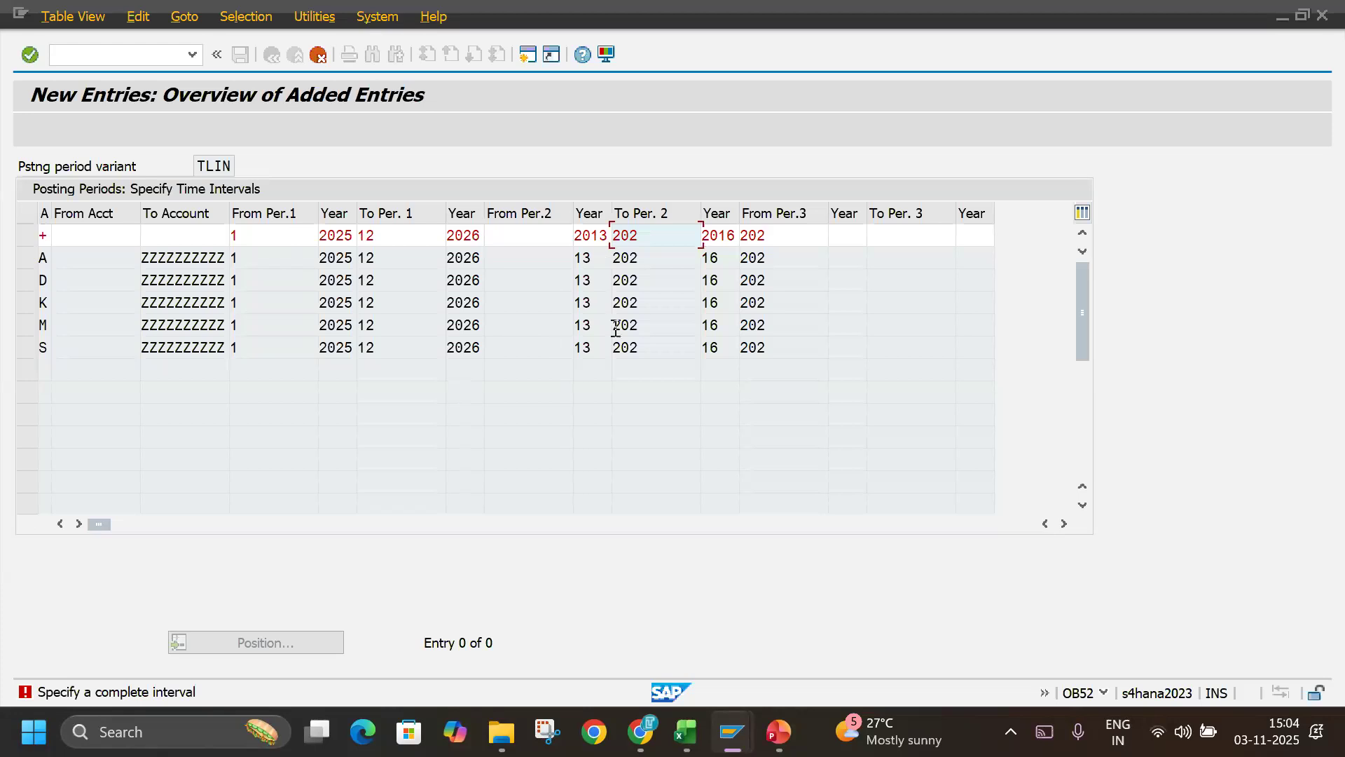
In the Excel notes, delete the blank cells in column H beside the interval rows, shifting the second-interval values left.
key(alt+Tab)
key(alt+Tab)
key(alt+Tab)
drag(727, 485, 982, 602)
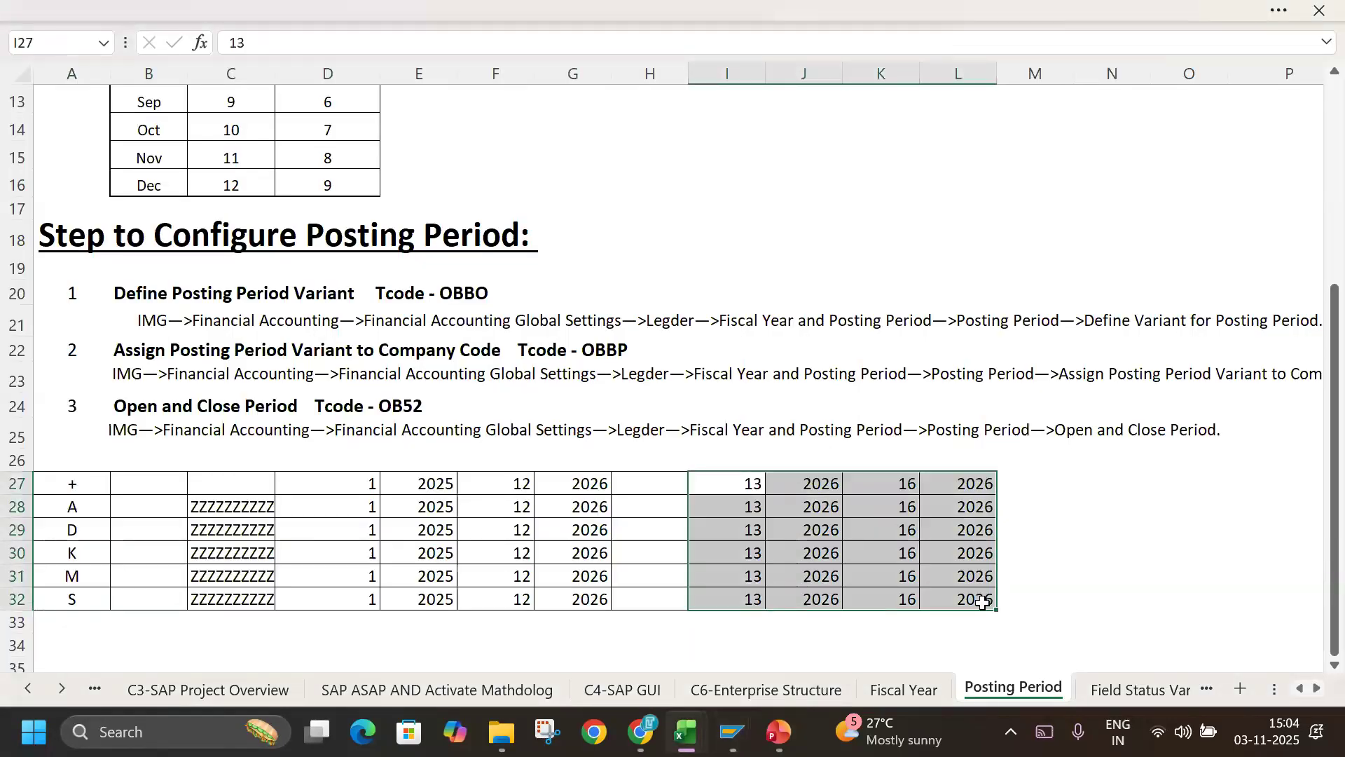
drag(637, 487, 654, 616)
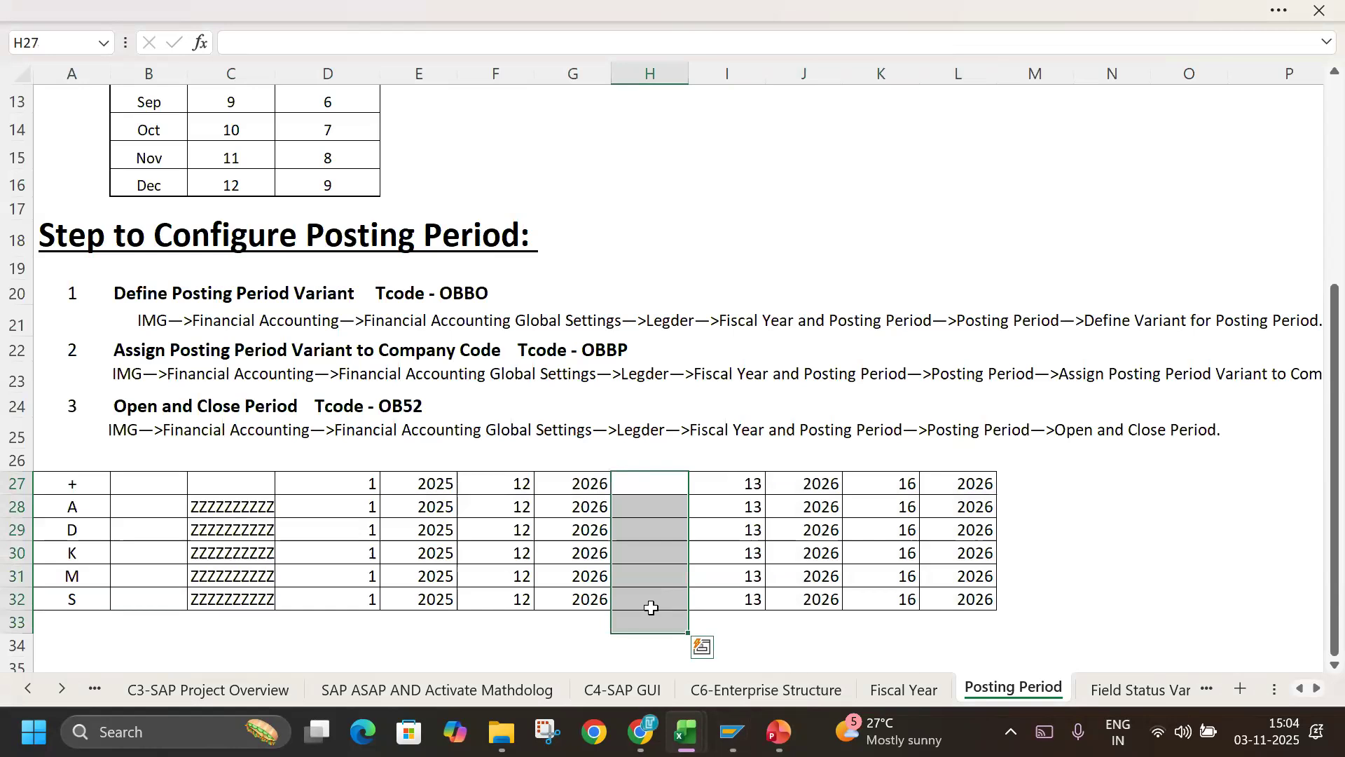
right_click(650, 589)
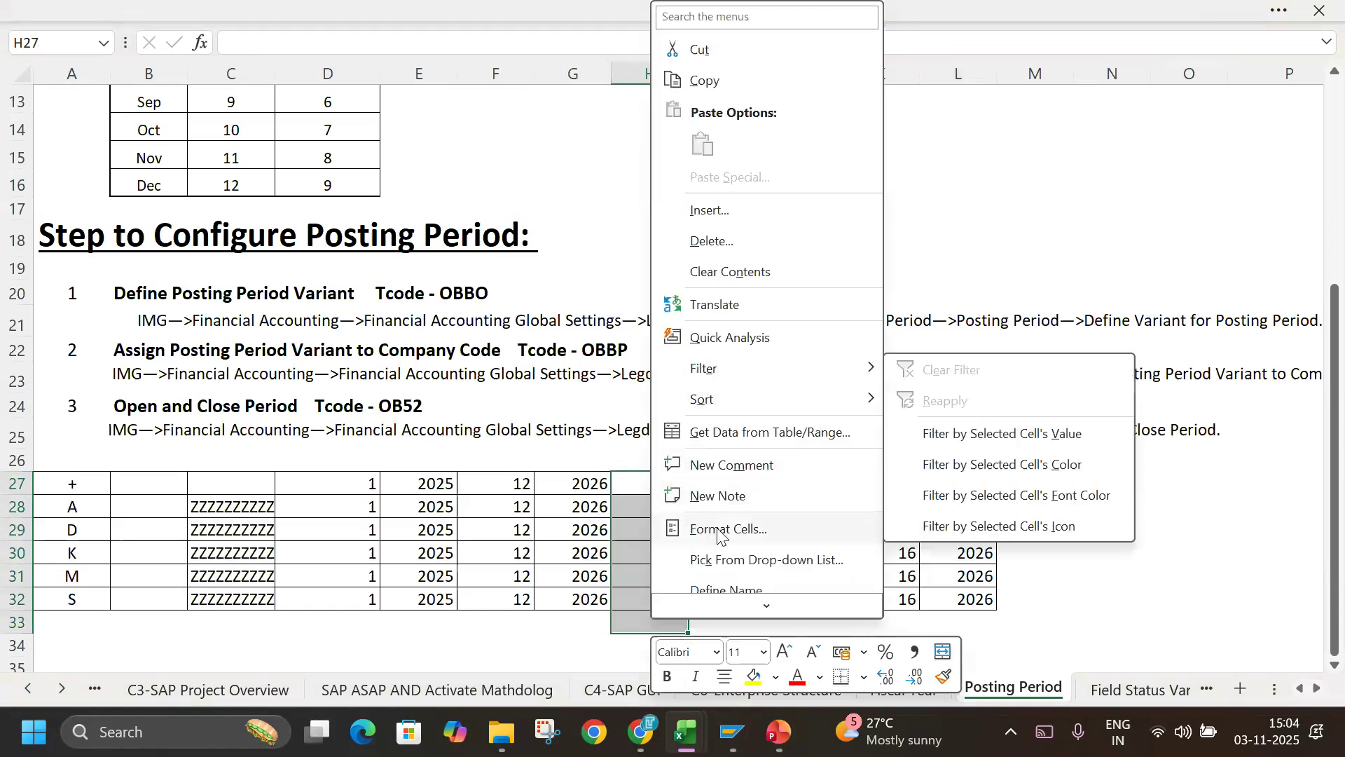
click(713, 241)
click(674, 330)
Copy the interval rows A27:K32, discard the misaligned TLIN entries in SAP, paste the corrected rows, and validate them.
drag(76, 485, 867, 599)
key(ctrl+c)
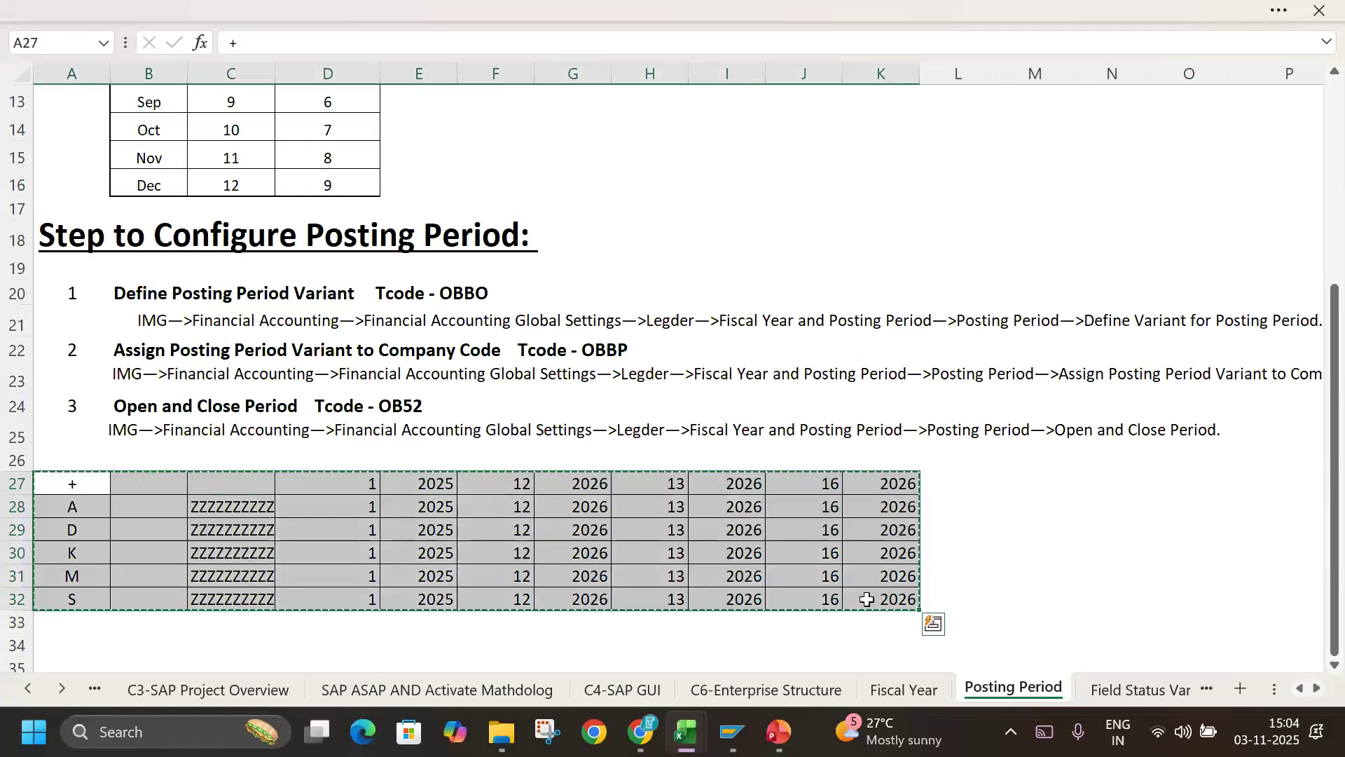
key(alt+Tab)
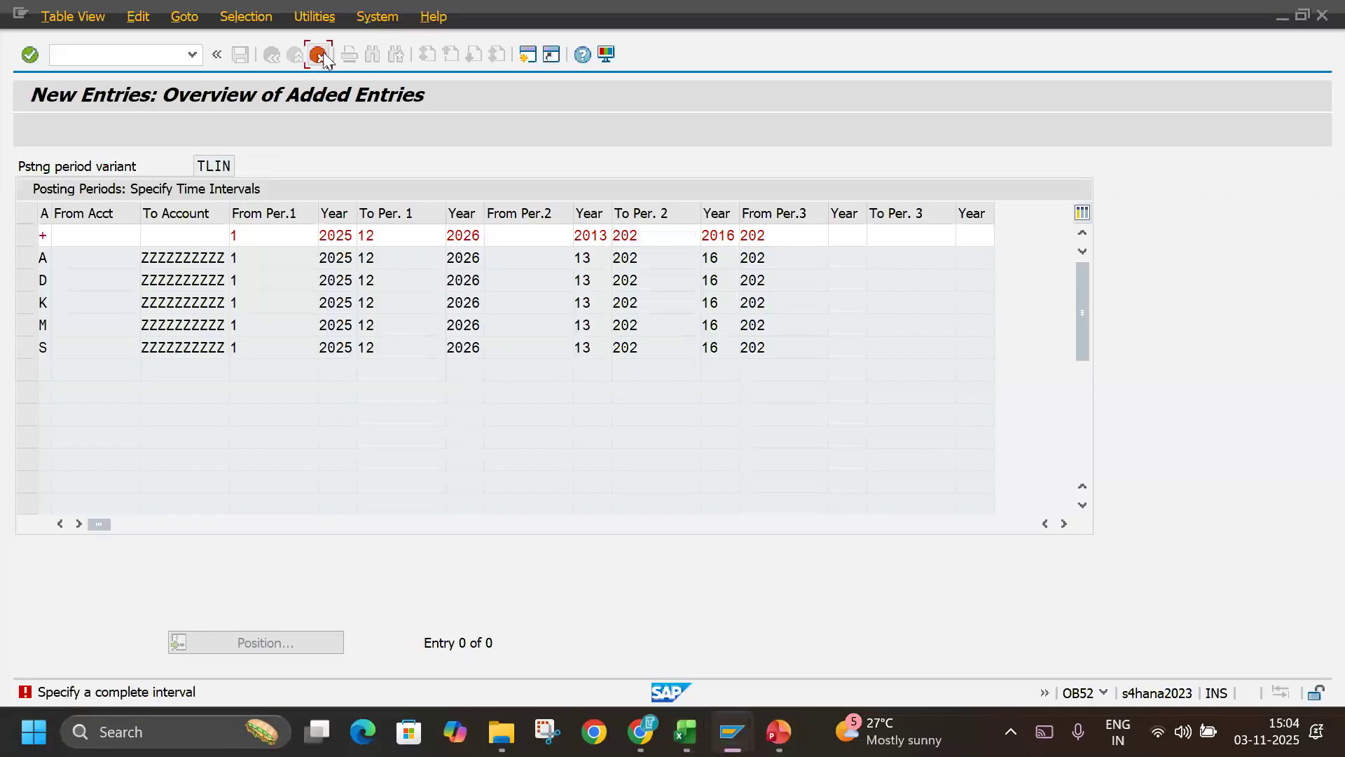
click(321, 54)
click(330, 389)
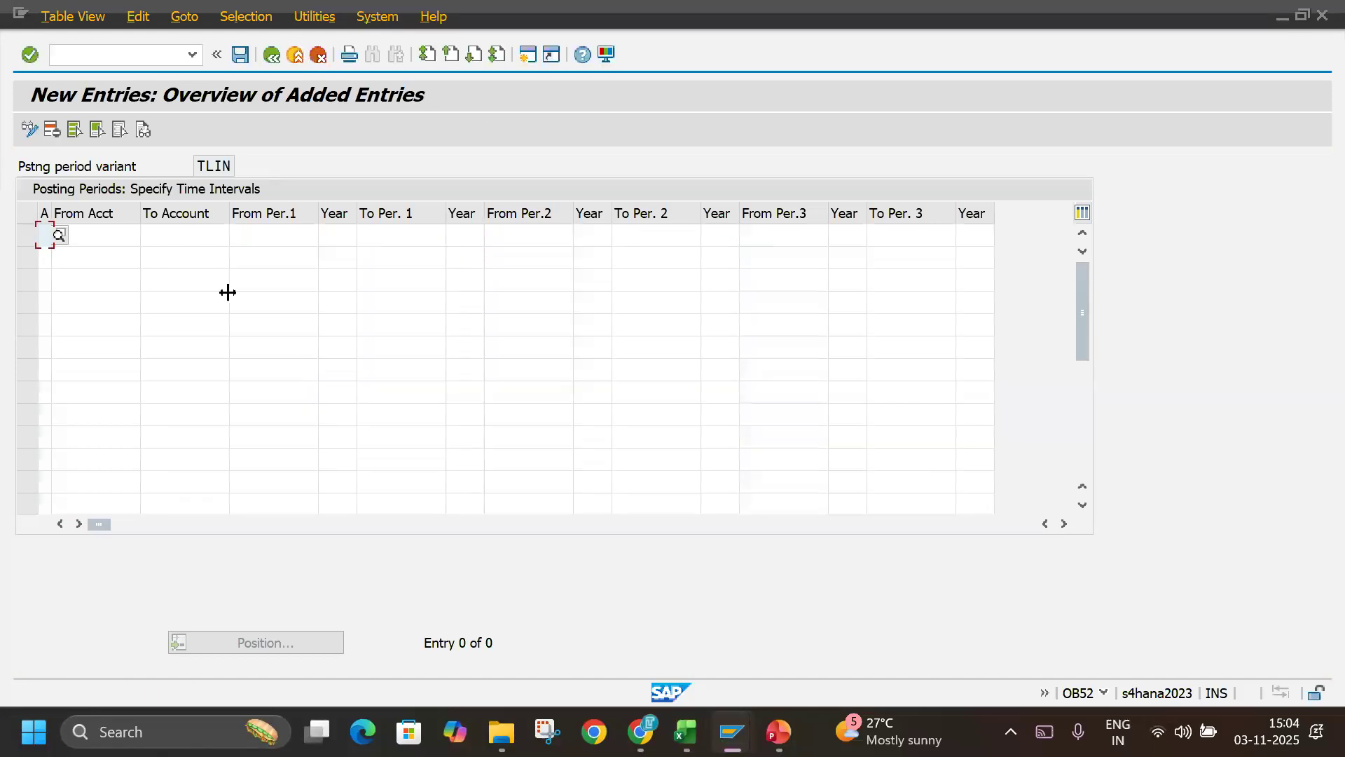
key(ctrl+v)
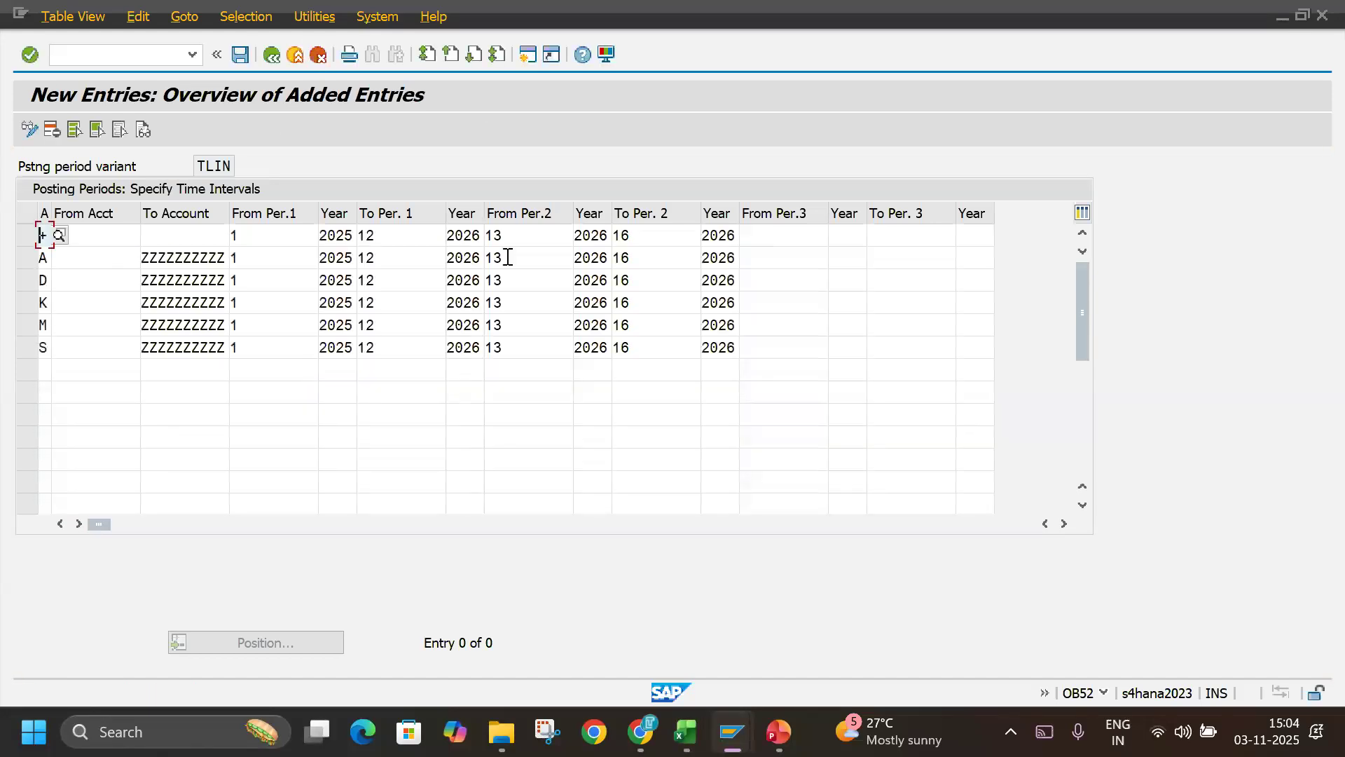
key(Return)
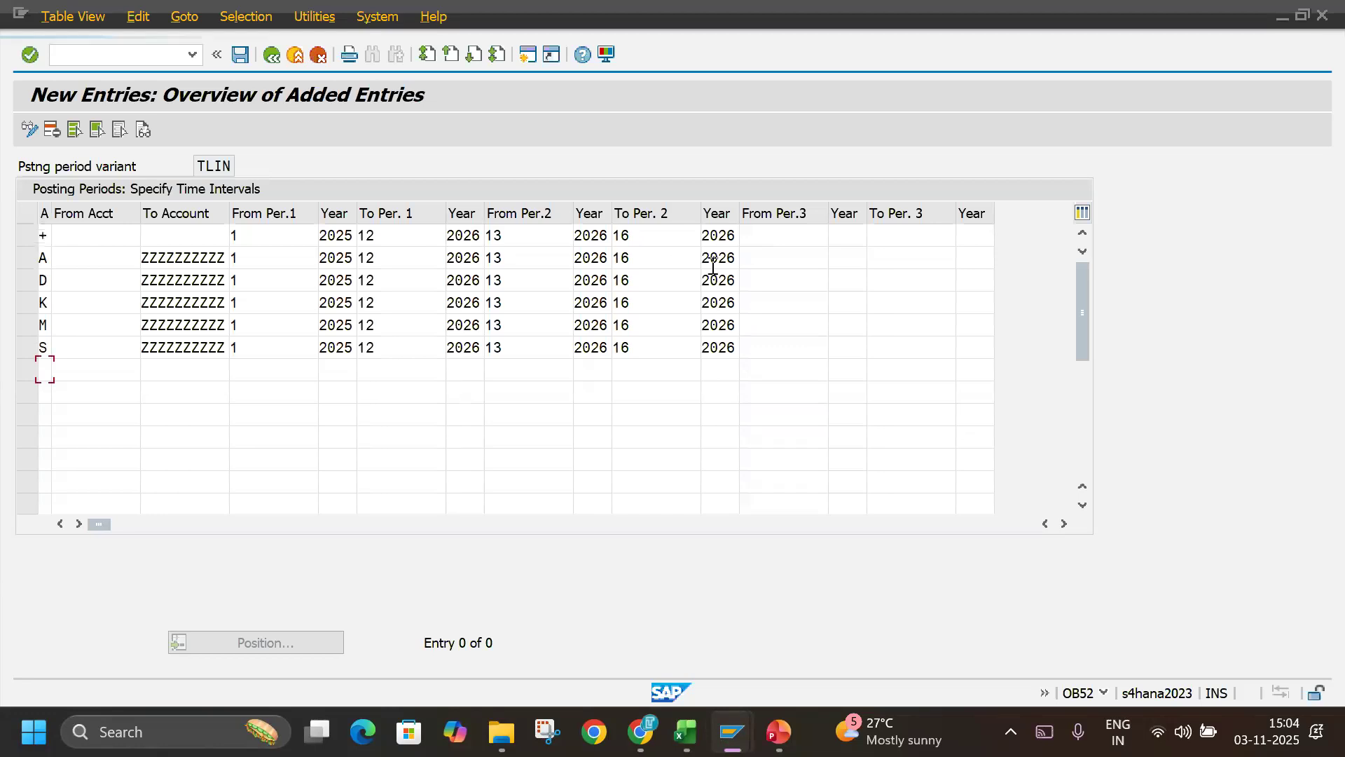
Compare the TLIN intervals with the Excel notes and save them in SAP to the TECHLABBZ customizing request.
key(alt+Tab)
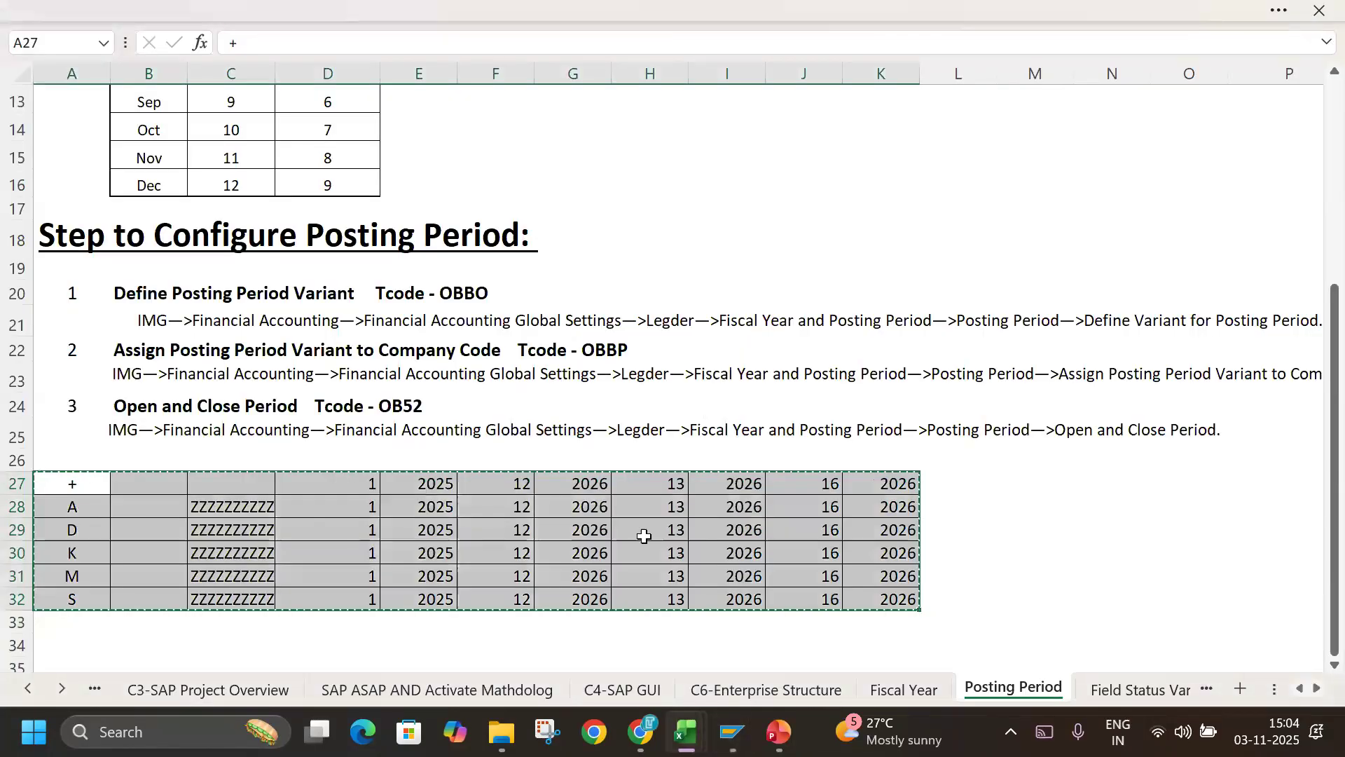
key(alt+Tab)
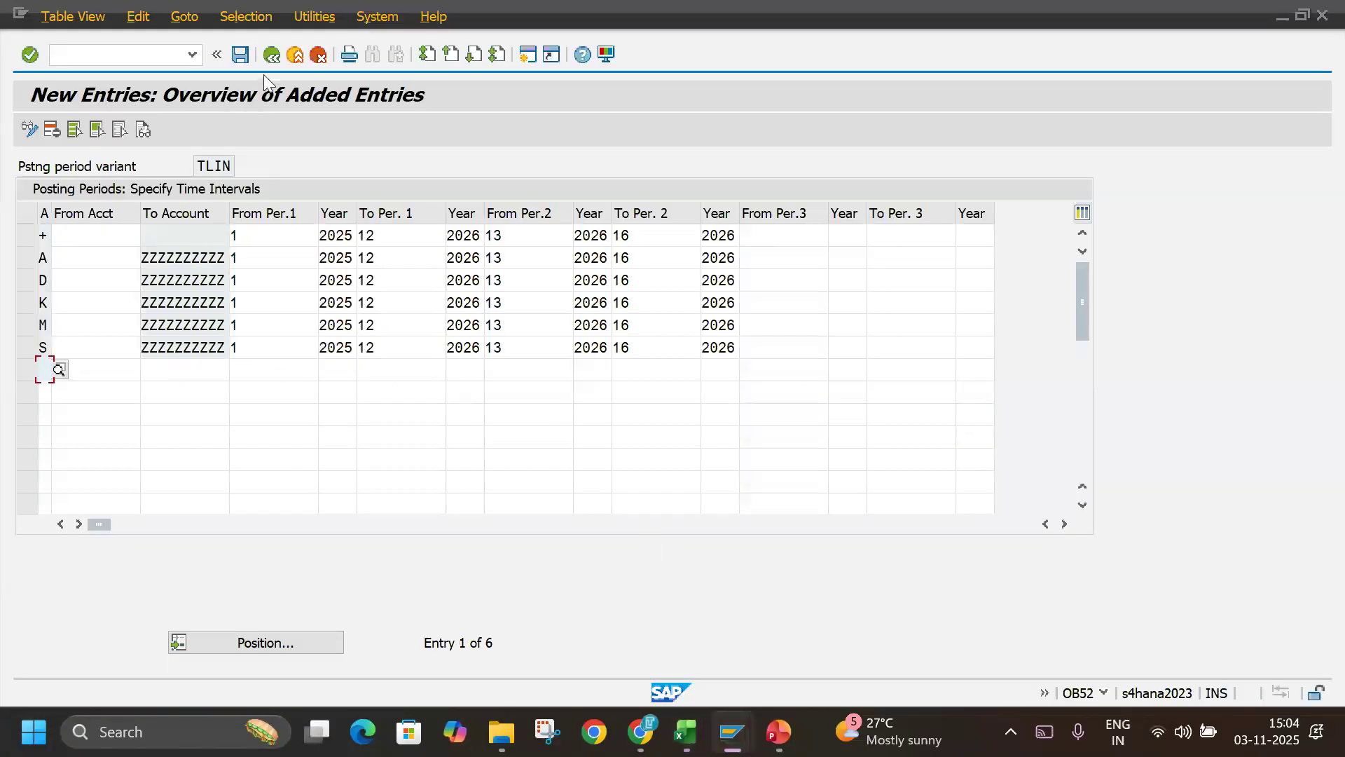
click(240, 55)
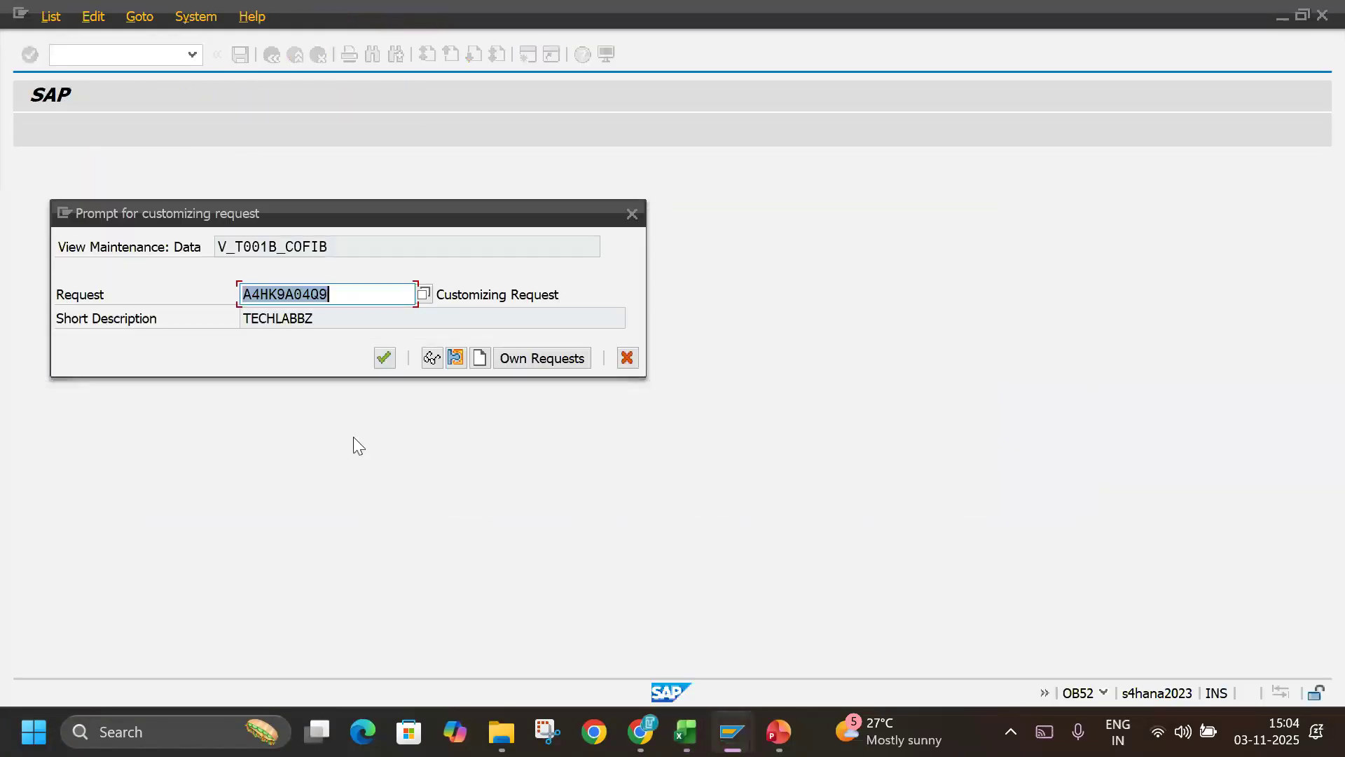
click(387, 358)
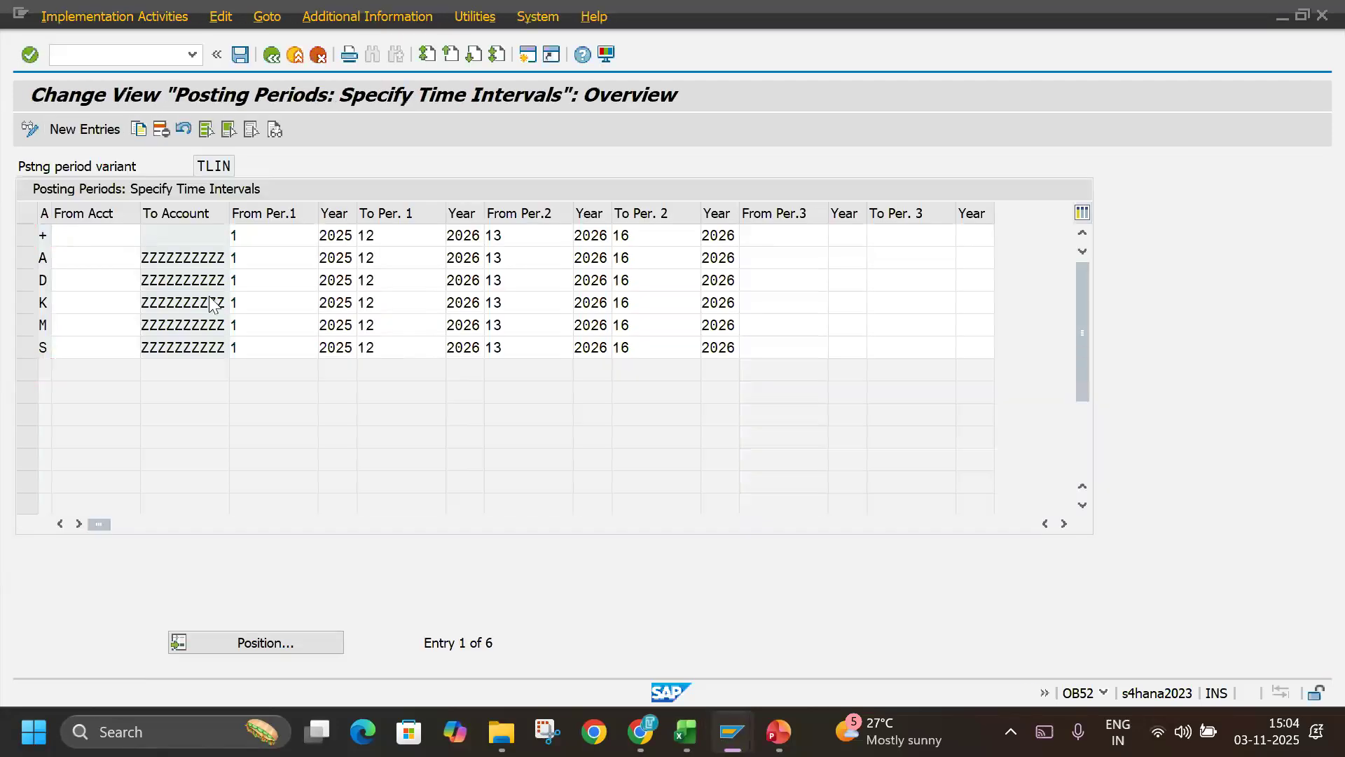
Return to the IMG, open Open and Close Posting Periods for variant TLUS, and start new entries.
key(F3)
click(138, 561)
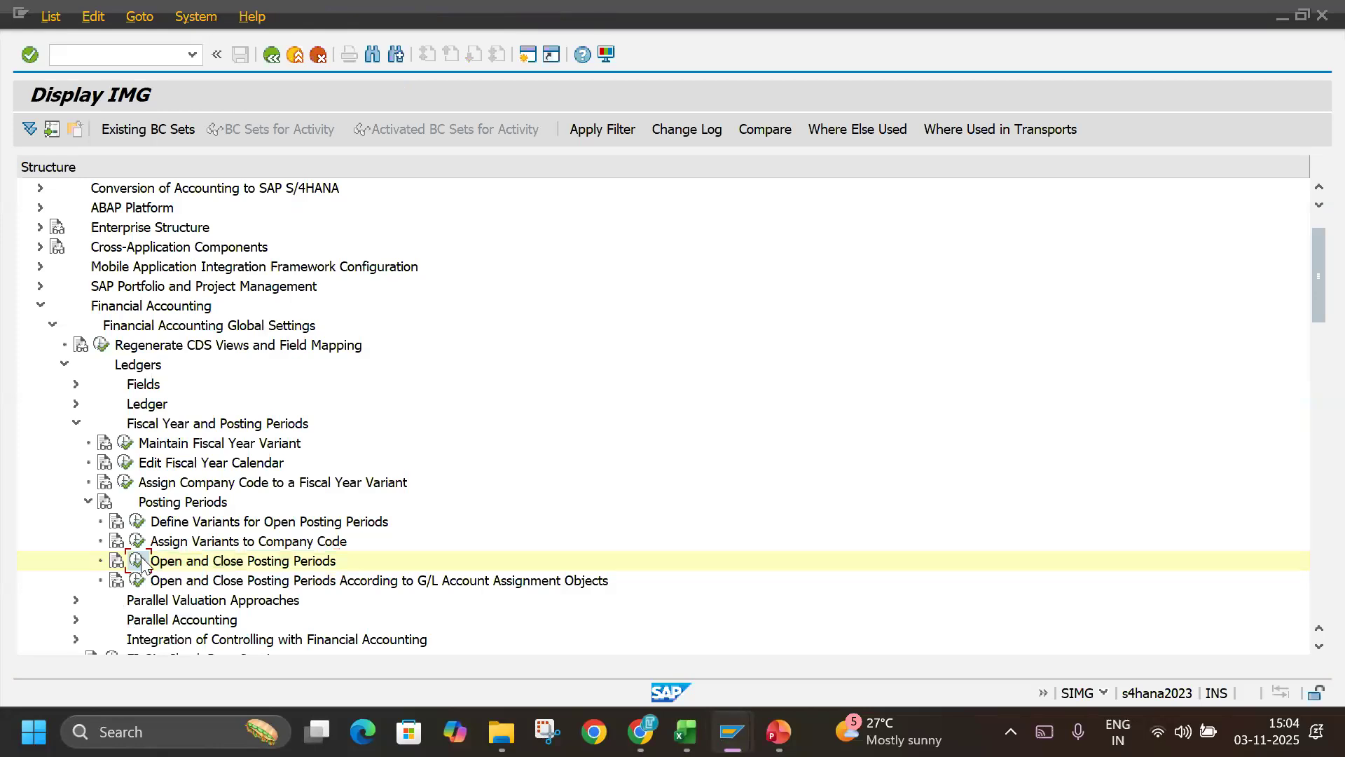
text(TLUS)
key(Return)
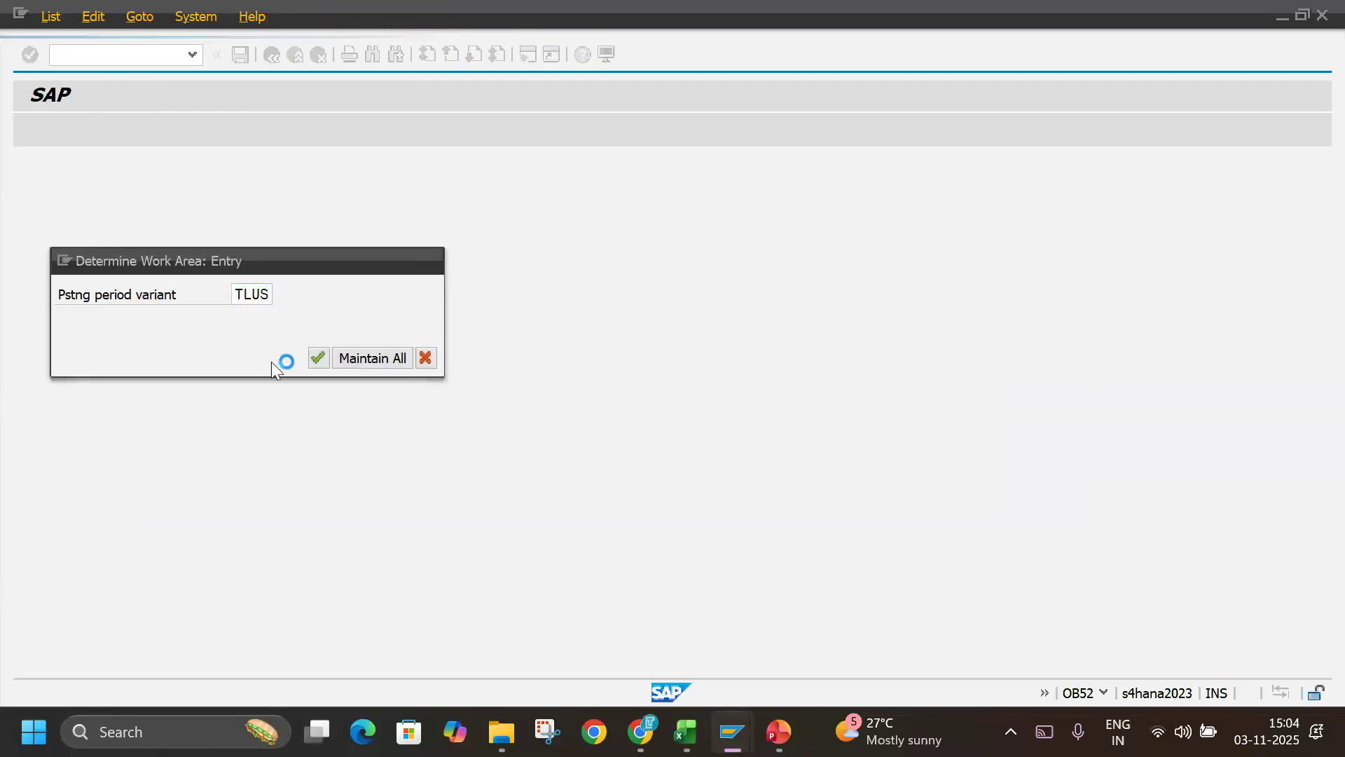
click(81, 119)
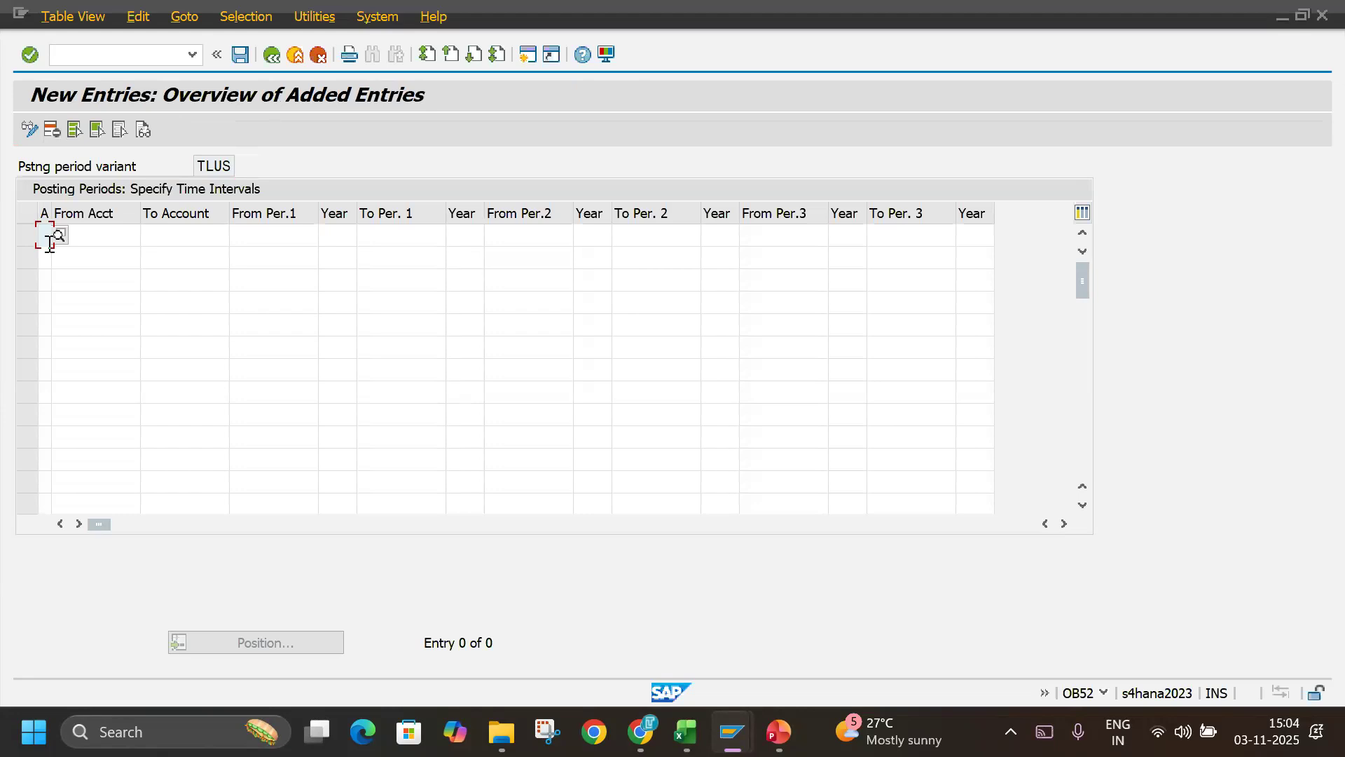
Copy interval rows A27:K32 for +, A, D, K, M and S from the Excel notes and paste them as TLUS entries in SAP.
key(alt+Tab)
drag(87, 483, 898, 606)
key(ctrl+c)
key(alt+Tab)
key(ctrl+v)
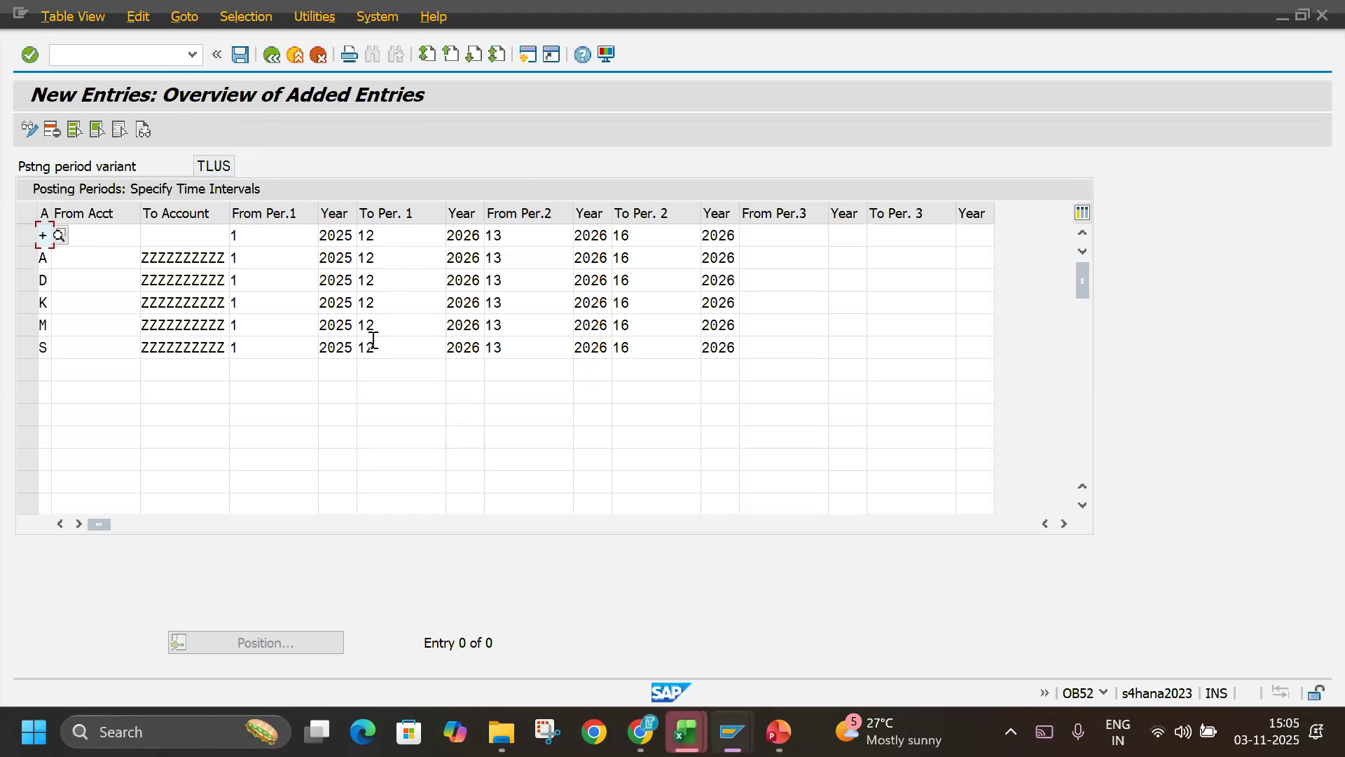
Recheck the Excel notes and save the TLUS intervals in SAP to the TECHLABBZ customizing request.
key(alt+Tab)
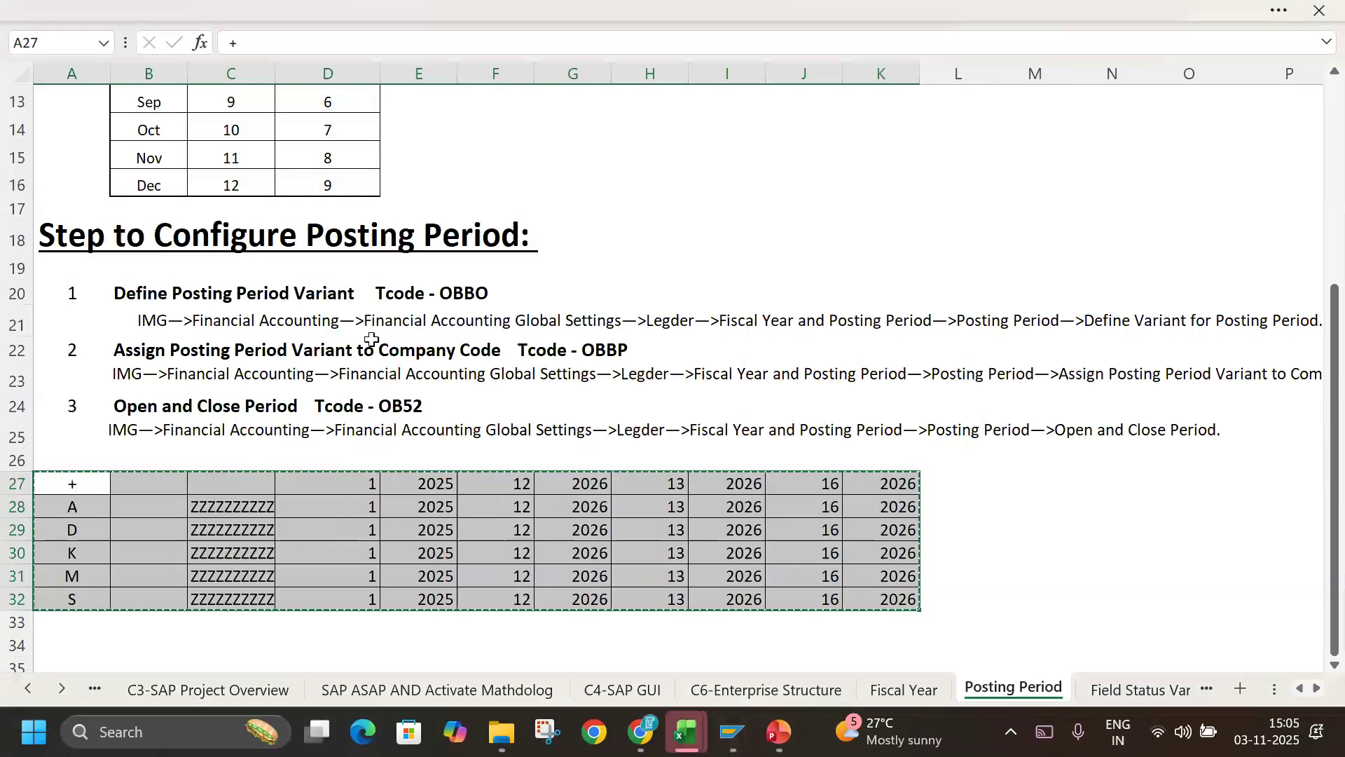
key(alt+Tab)
key(ctrl+s)
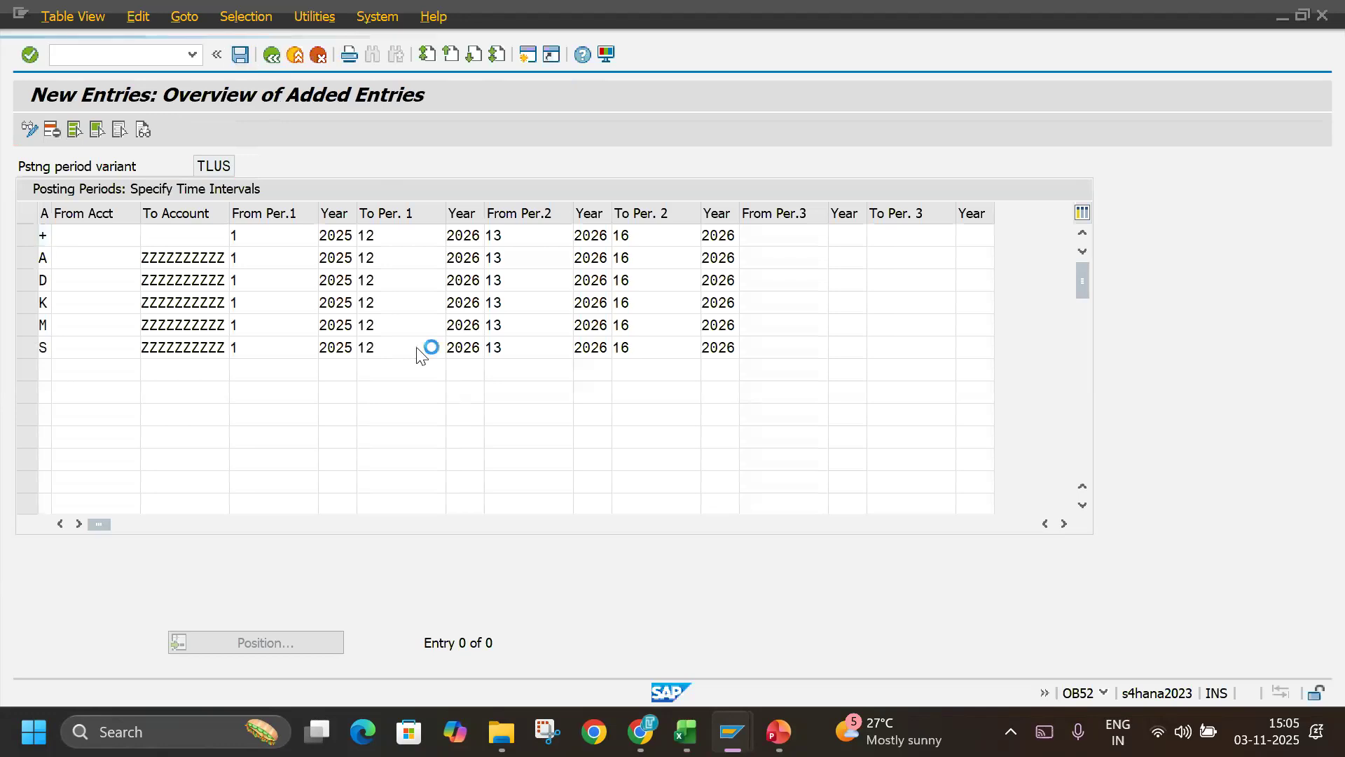
key(Return)
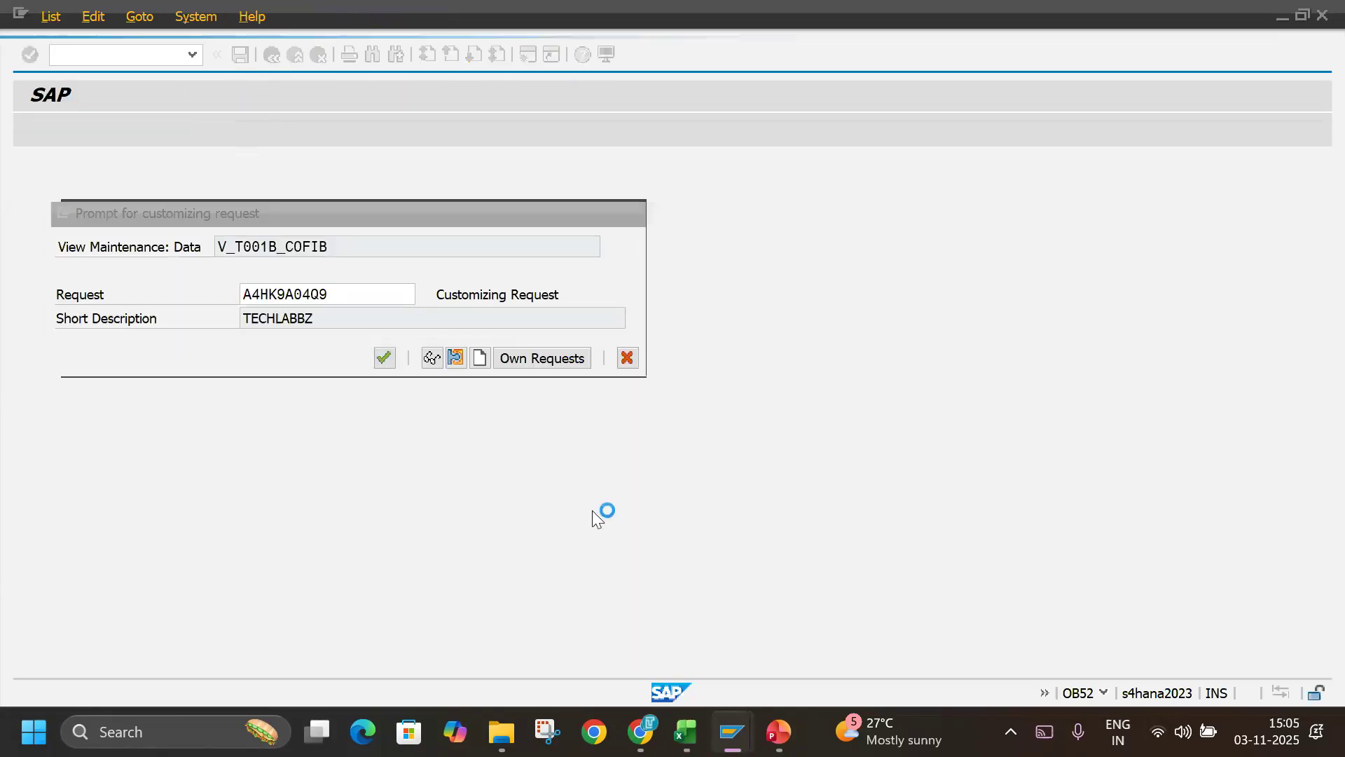
Look through the Field Status Variant sheet in the Excel notes, and go back to the Posting Period sheet.
key(alt+Tab)
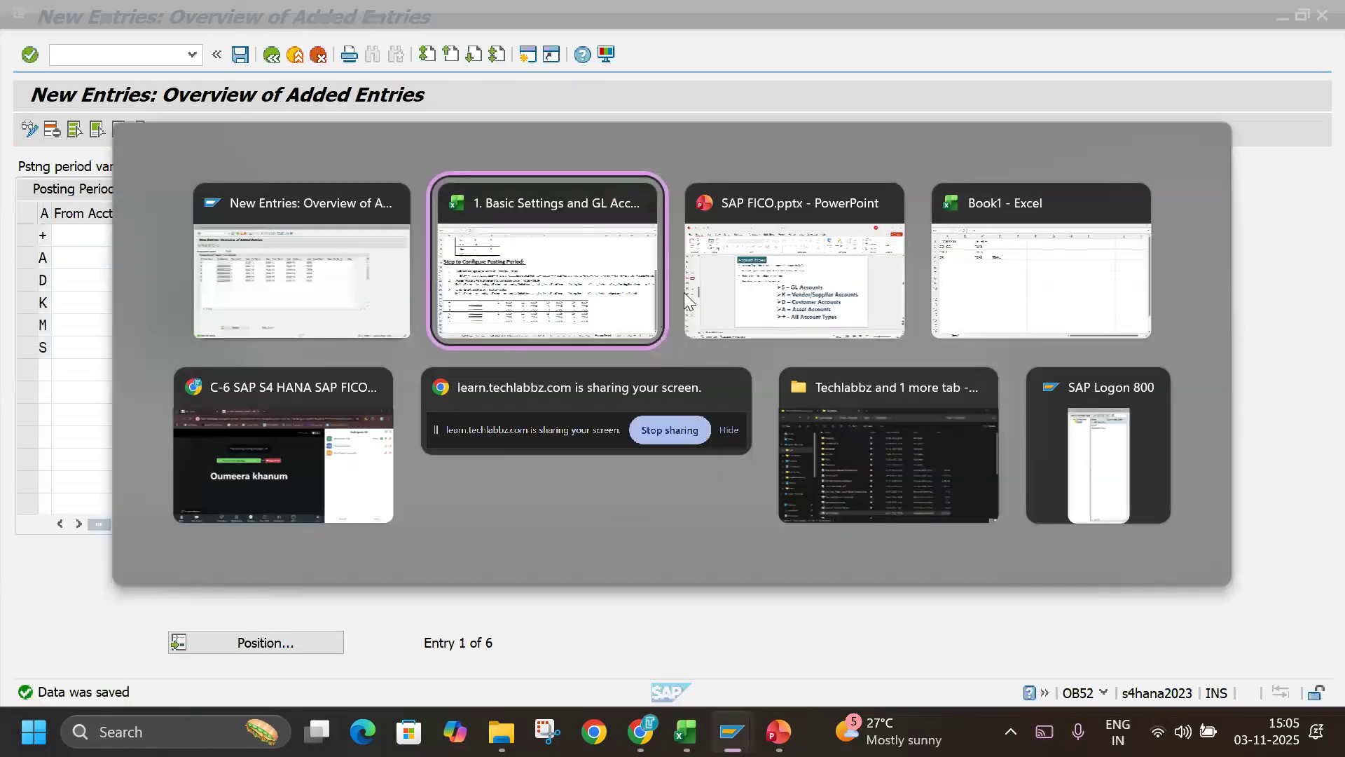
click(606, 301)
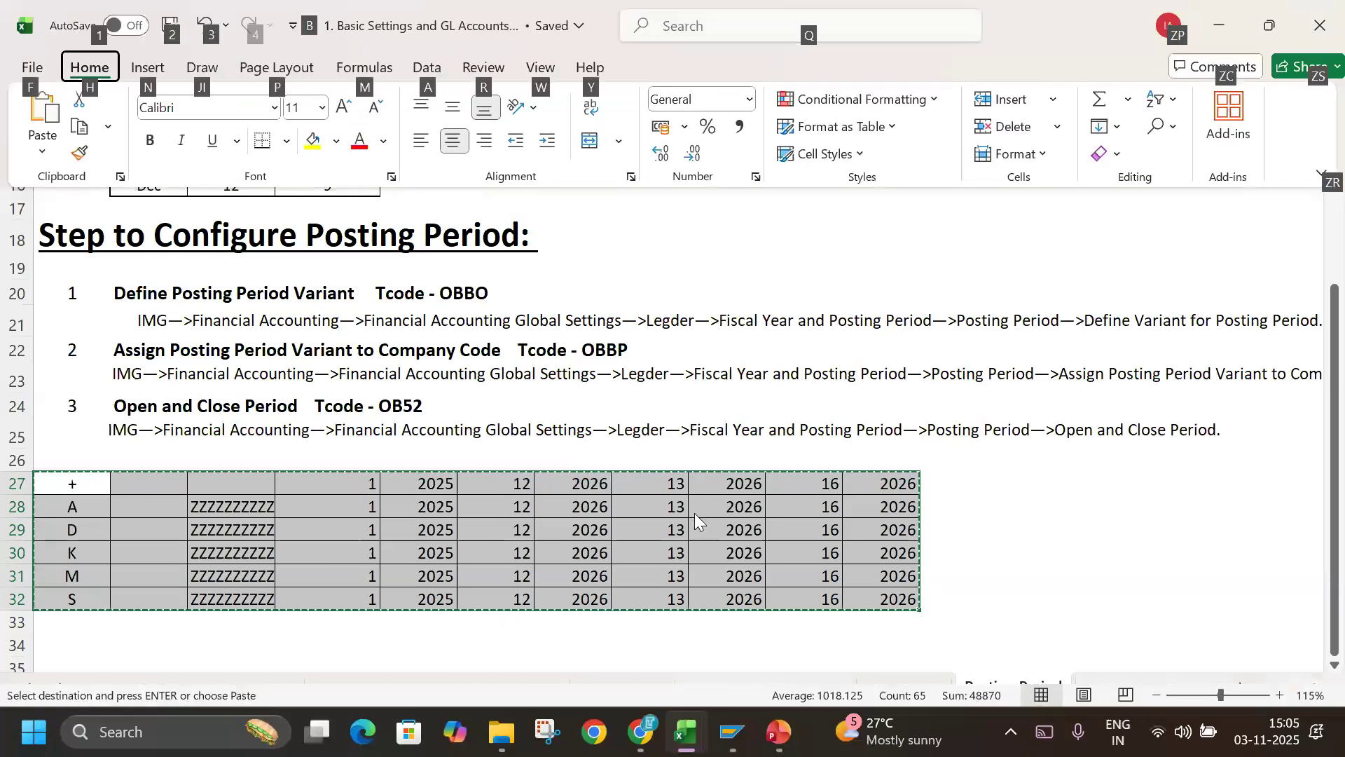
key(Escape)
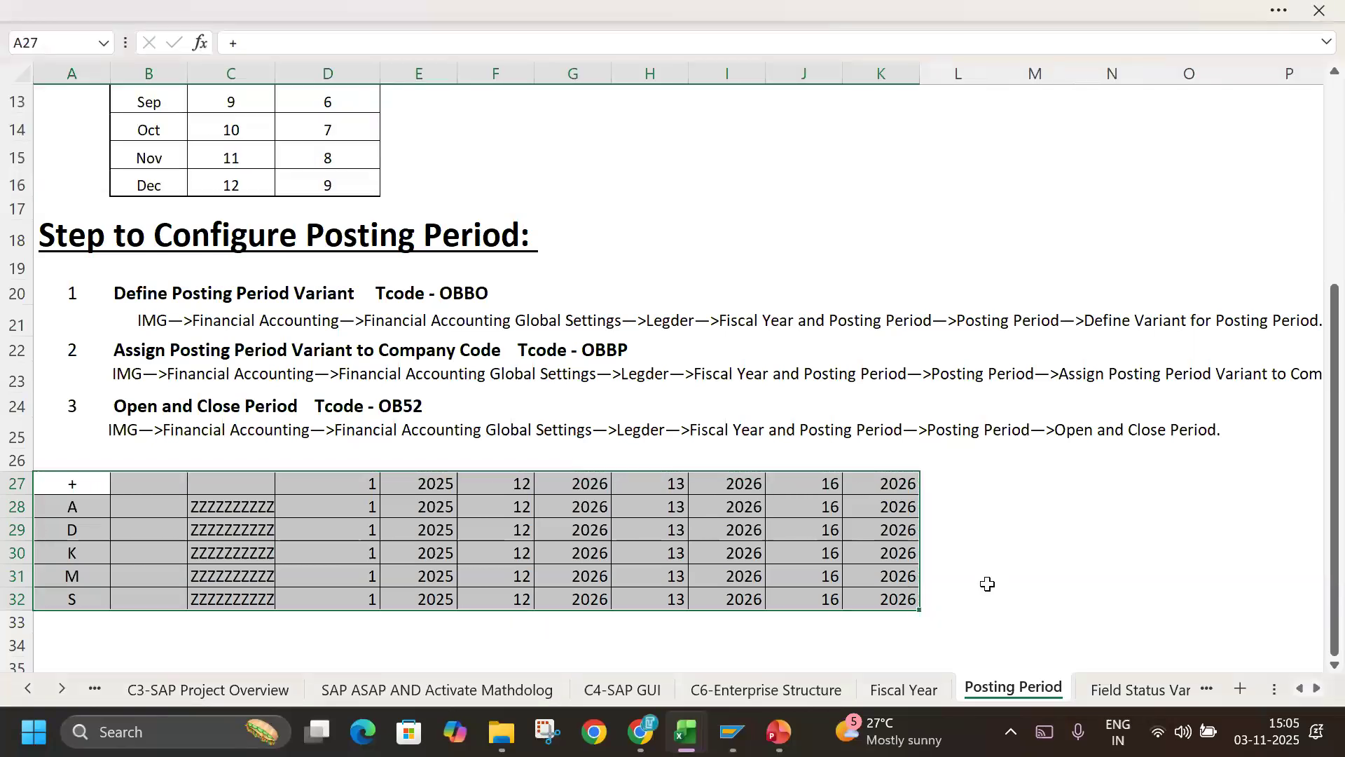
click(1091, 692)
scroll(662, 566, down, 5)
scroll(662, 566, up, 5)
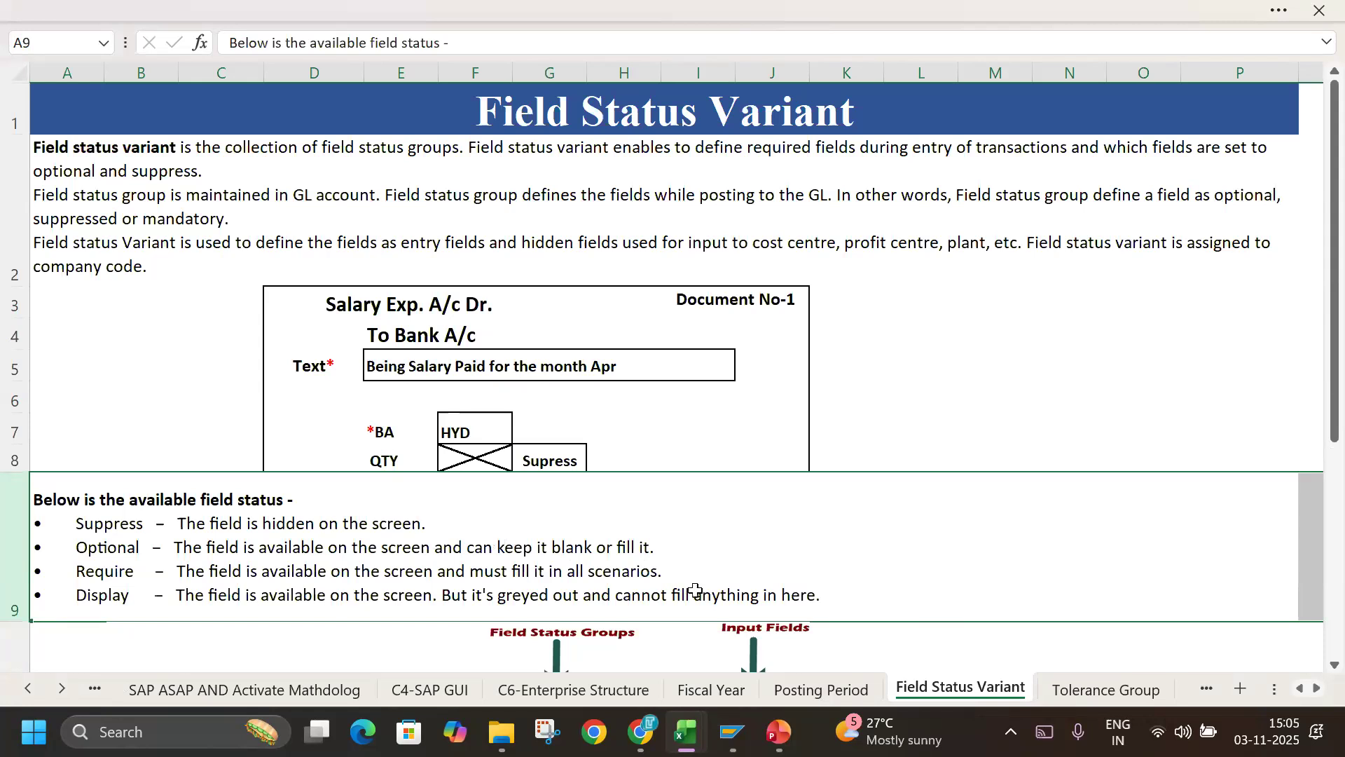
click(802, 693)
key(alt+Tab)
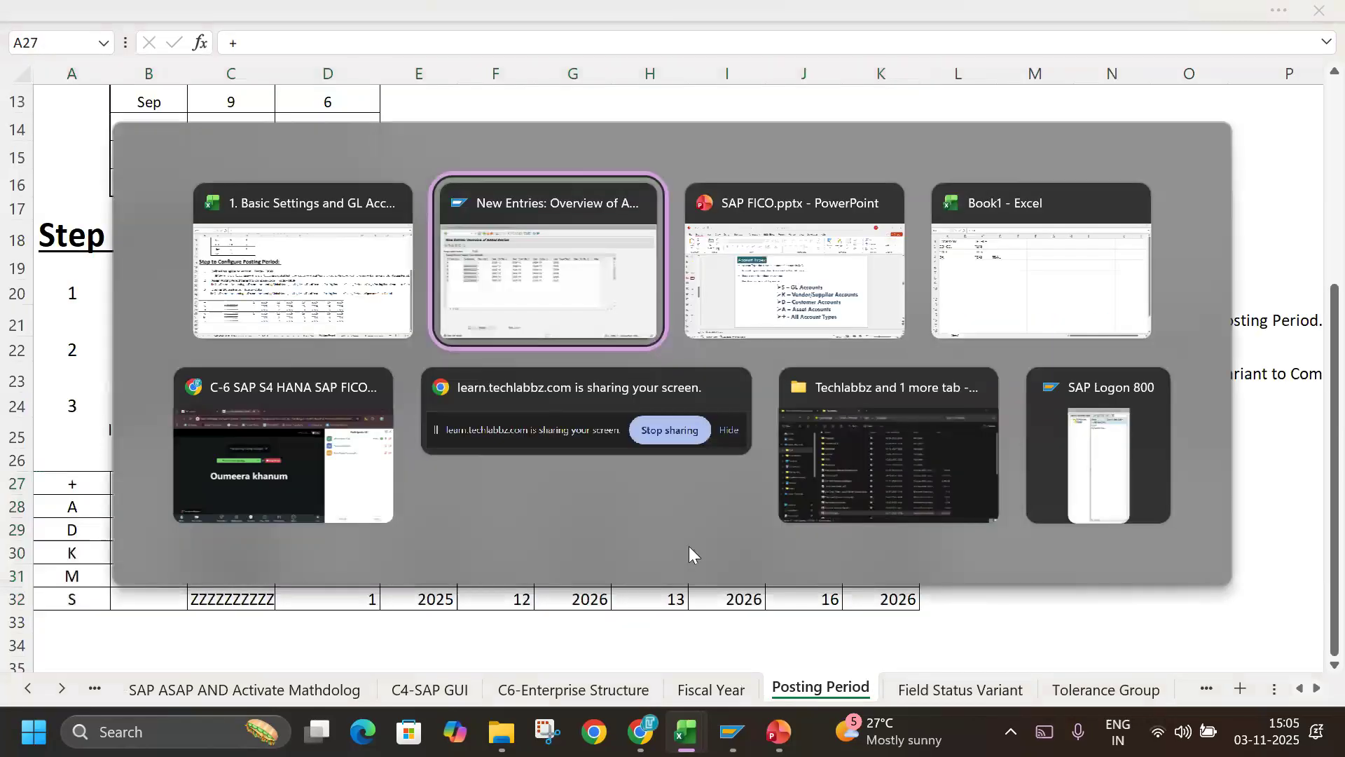